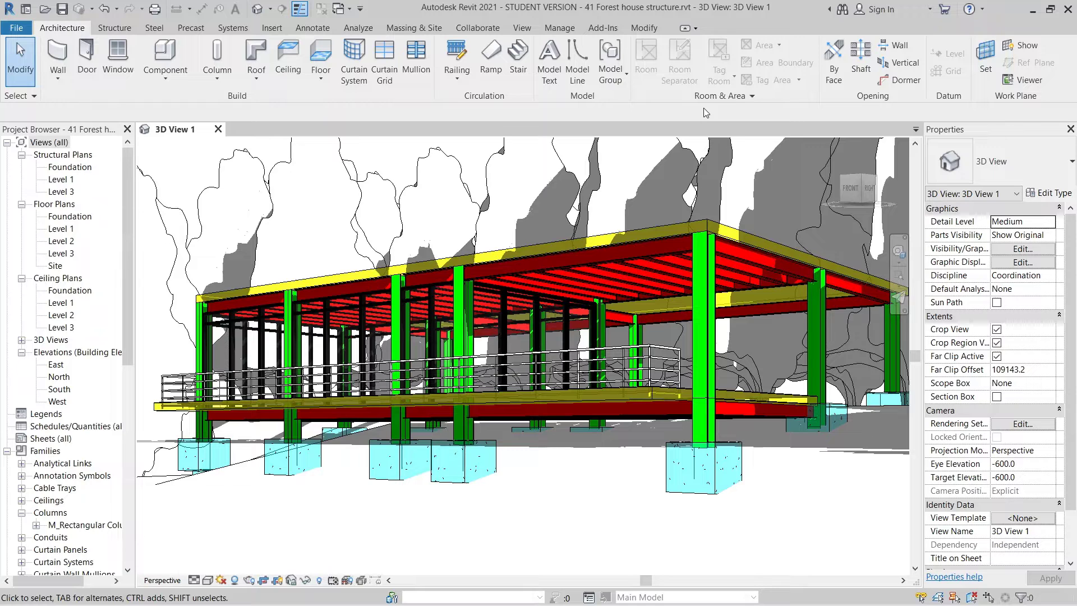
Examine the forest house structure in the 3D view, inspecting the properties of the upper floor slab, a structural connection and a front column.
{"action": "middle_click_drag", "start_coordinate": [521, 359], "coordinate": [555, 335]}
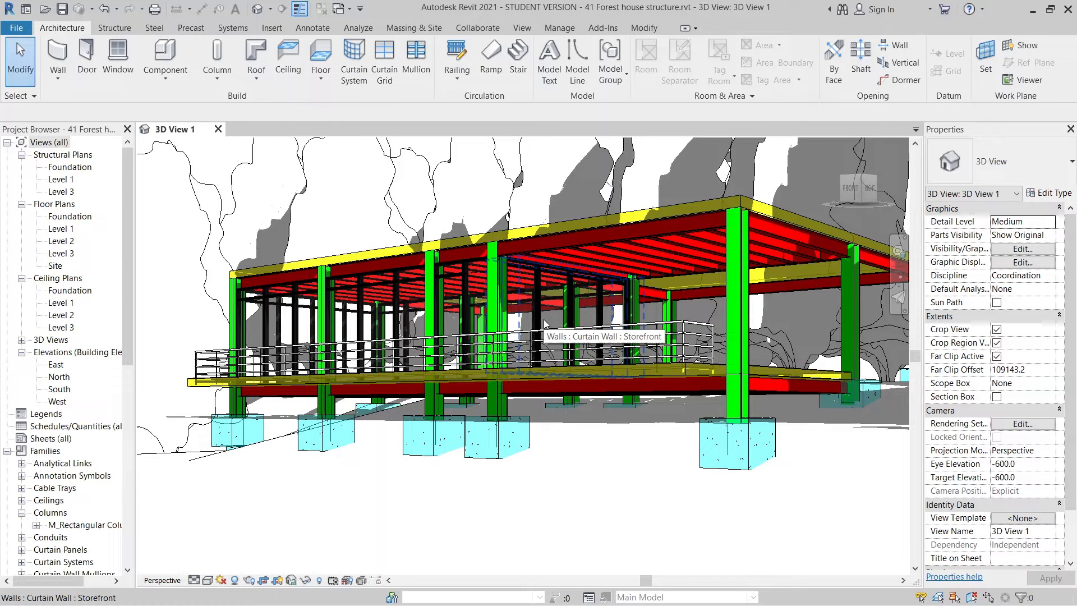
{"action": "middle_click_drag", "start_coordinate": [543, 322], "coordinate": [609, 436]}
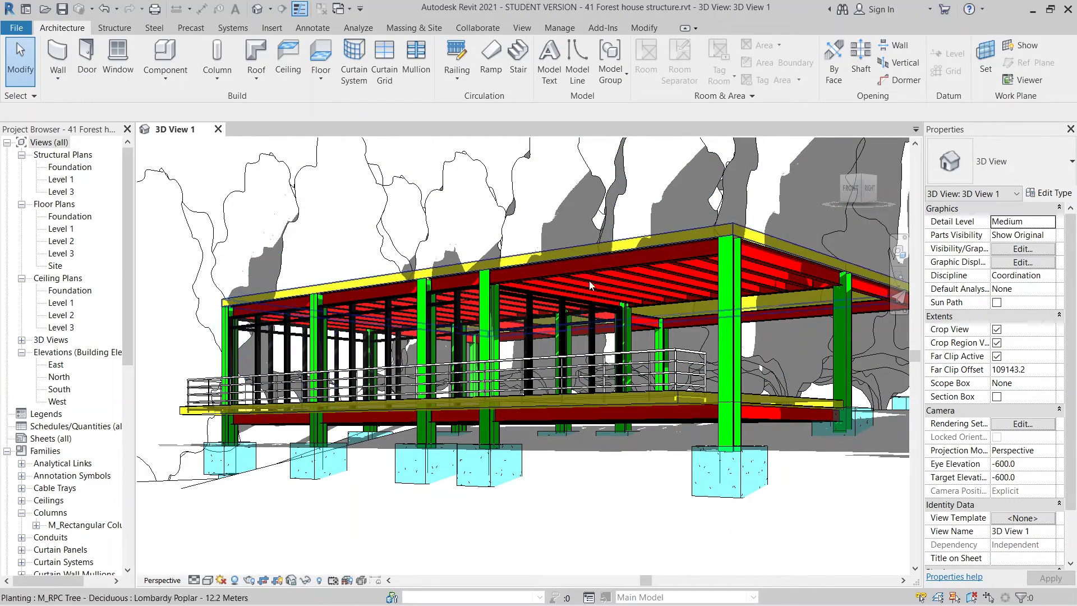
{"action": "middle_click_drag", "start_coordinate": [651, 377], "coordinate": [660, 328]}
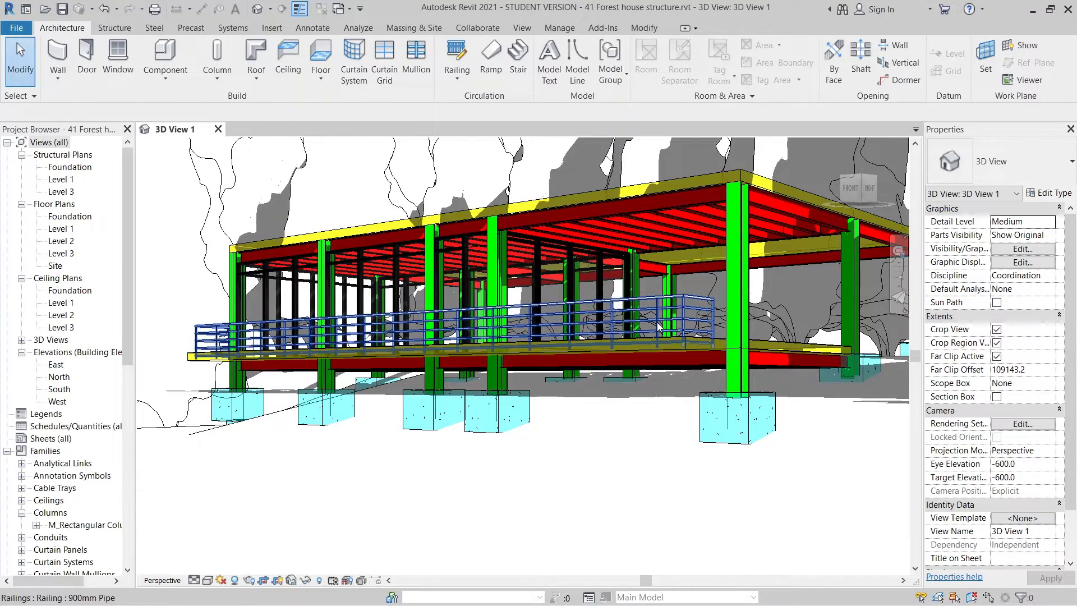
{"action": "middle_click_drag", "start_coordinate": [706, 464], "coordinate": [655, 452]}
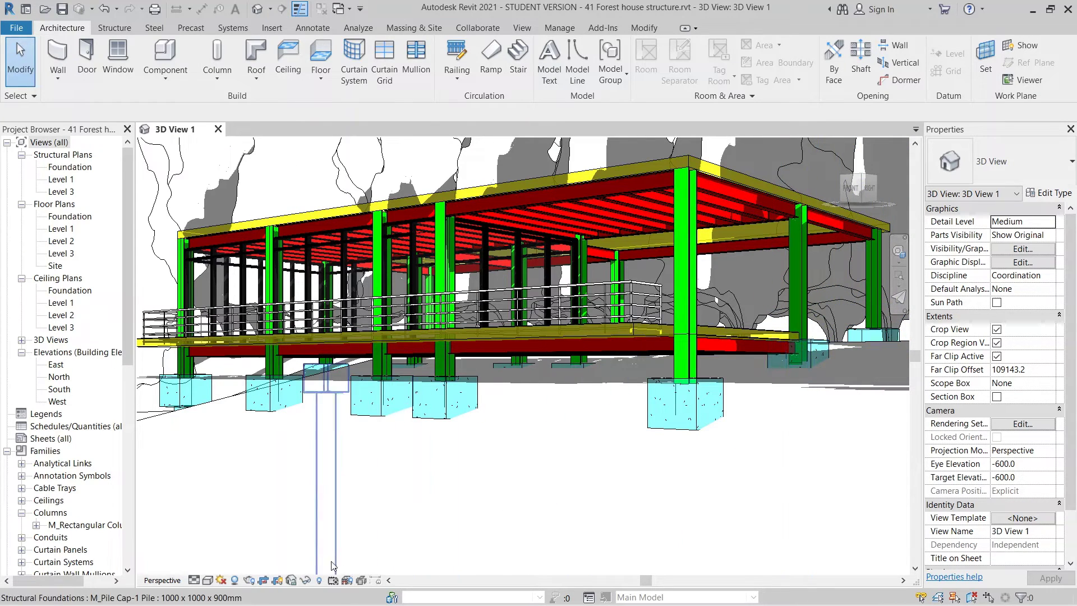
{"action": "middle_click_drag", "start_coordinate": [492, 413], "coordinate": [236, 447]}
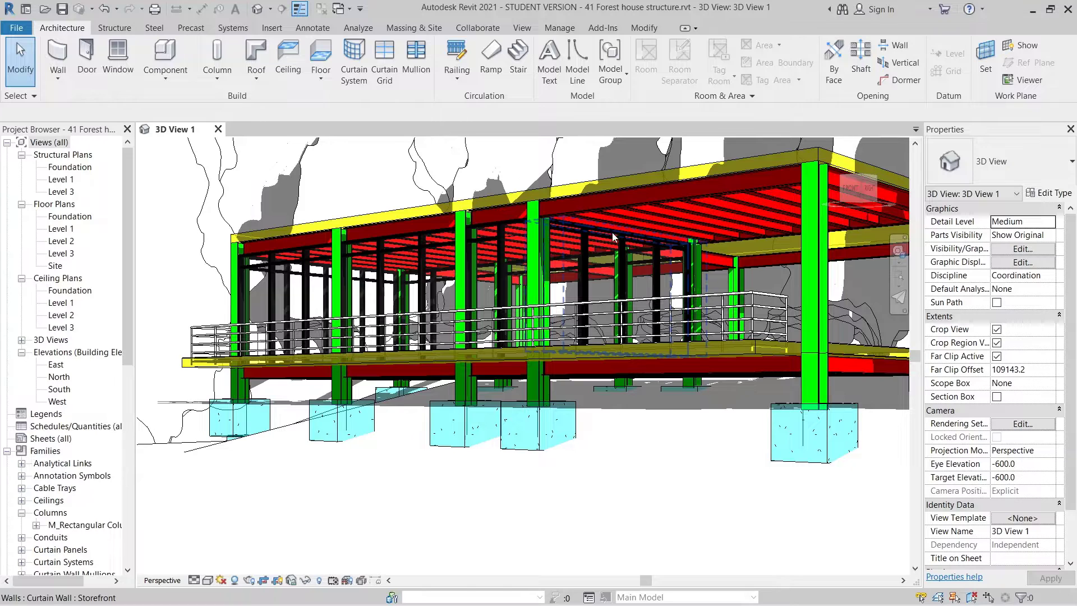
{"action": "left_click", "coordinate": [661, 172]}
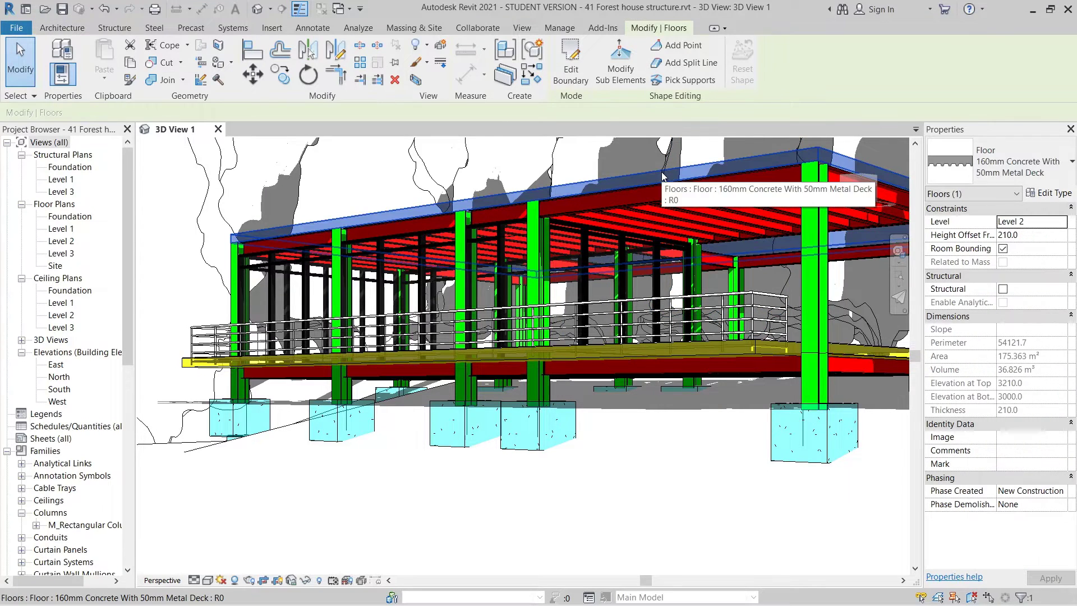
{"action": "left_click", "coordinate": [547, 264]}
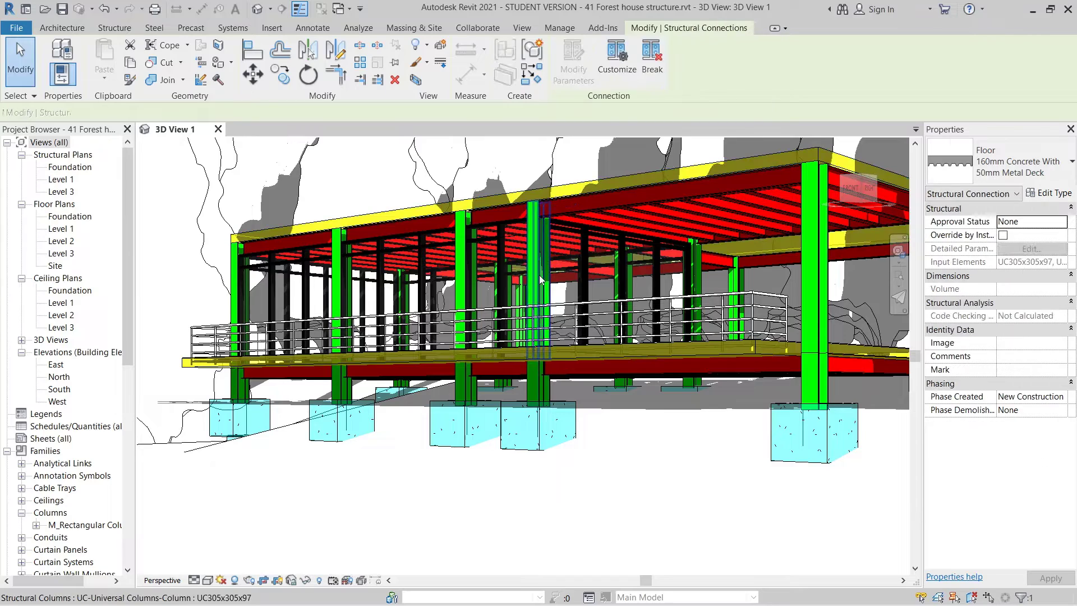
{"action": "left_click", "coordinate": [541, 275]}
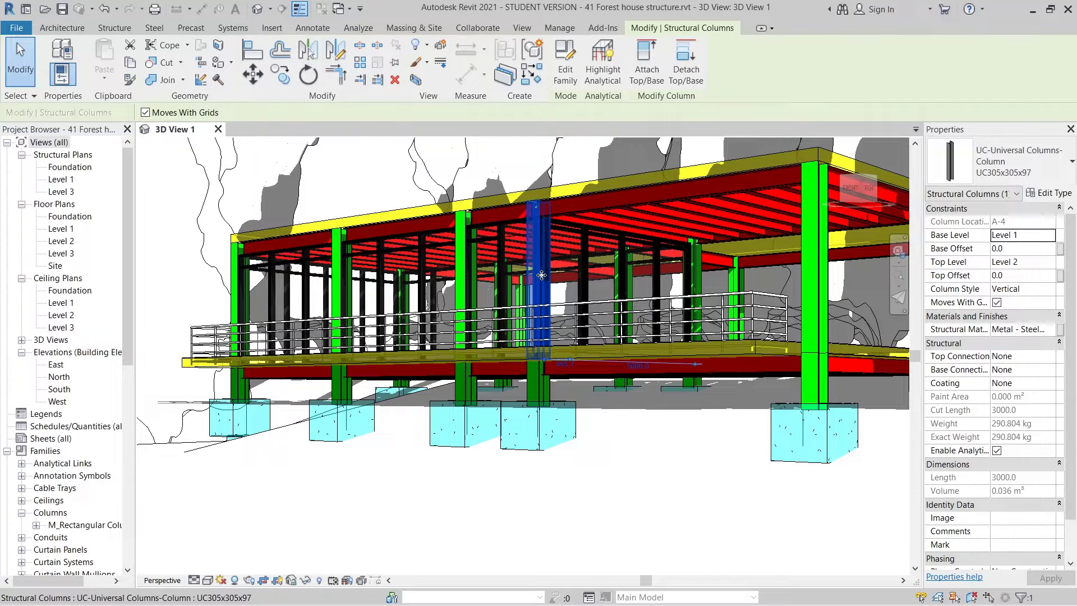
{"action": "left_click", "coordinate": [672, 521]}
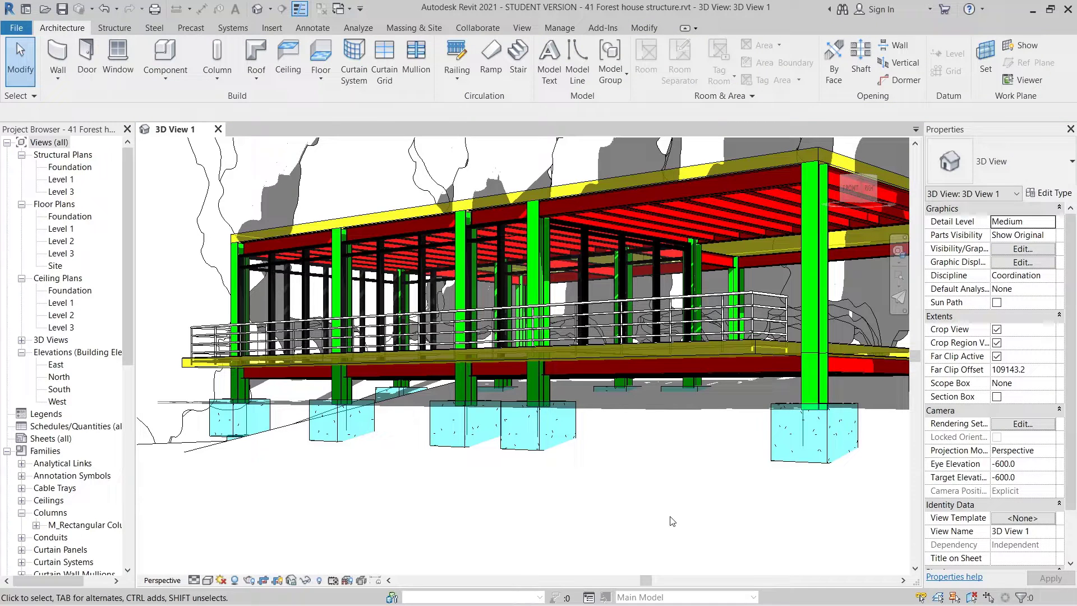
Create a new project from the Metric-Architectural Template and close the forest house structure file without saving it.
{"action": "key", "text": "ctrl+n"}
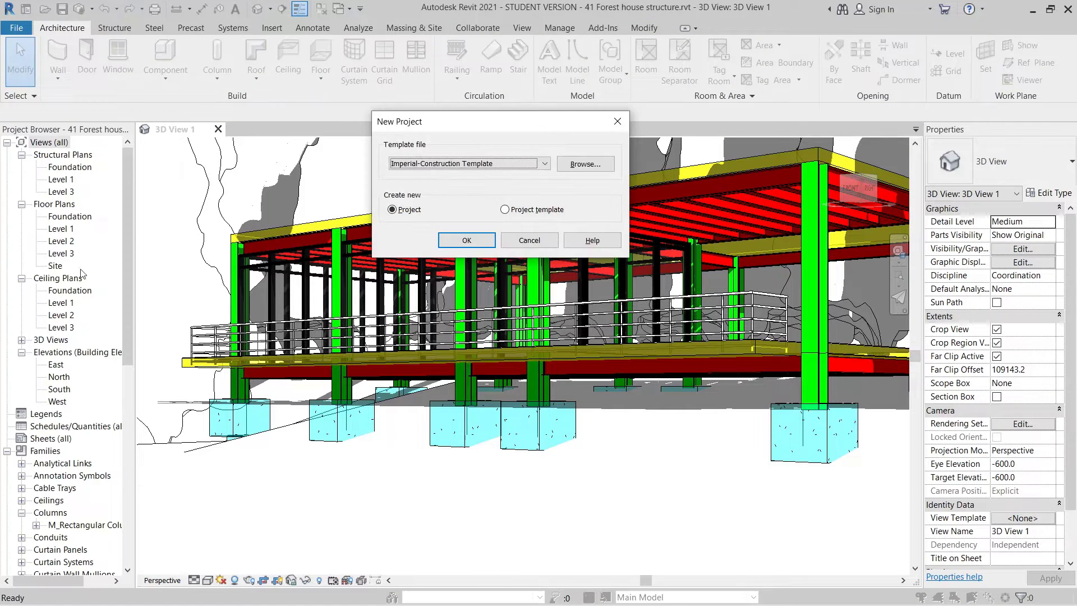
{"action": "left_click", "coordinate": [469, 165]}
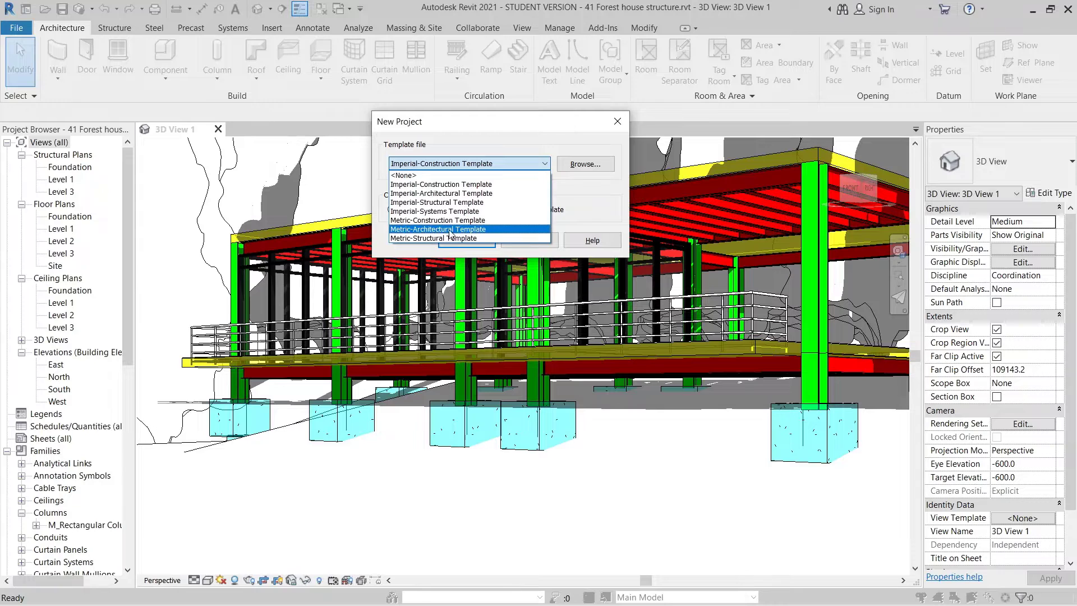
{"action": "left_click", "coordinate": [430, 230]}
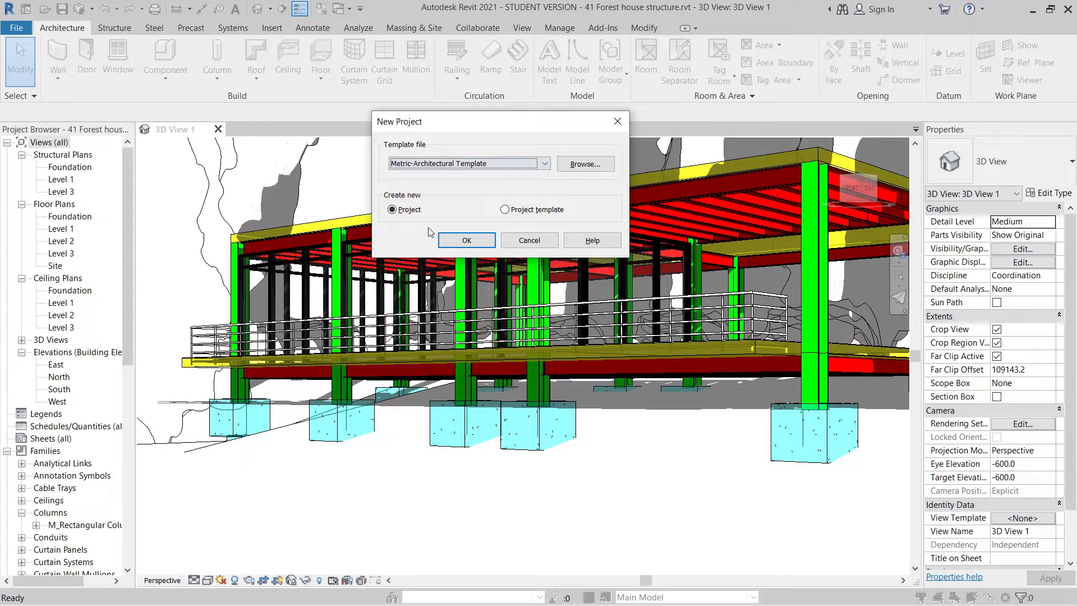
{"action": "left_click", "coordinate": [475, 240]}
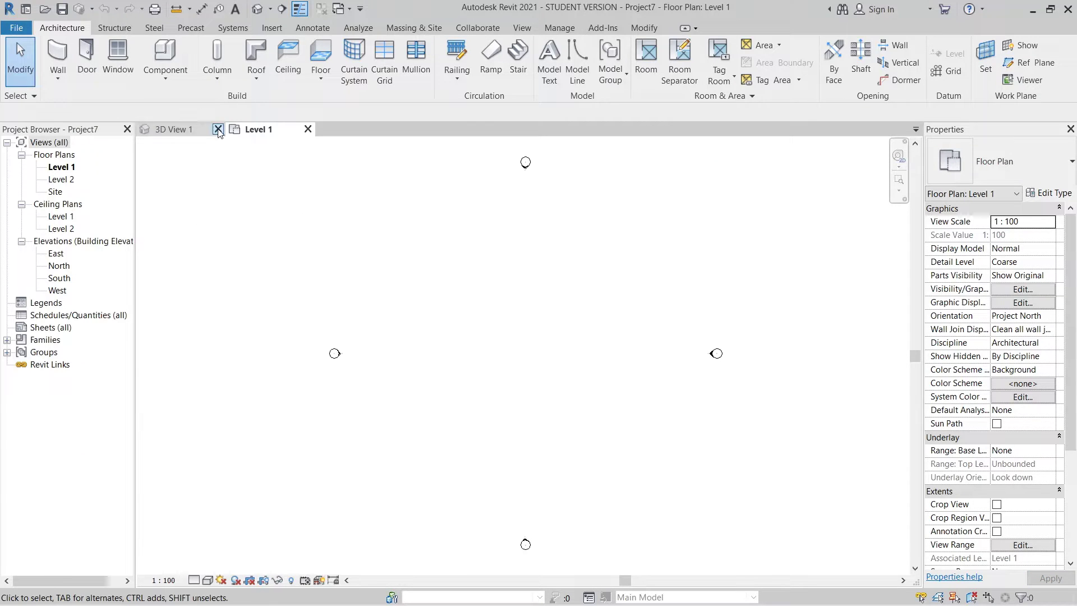
{"action": "left_click", "coordinate": [218, 129]}
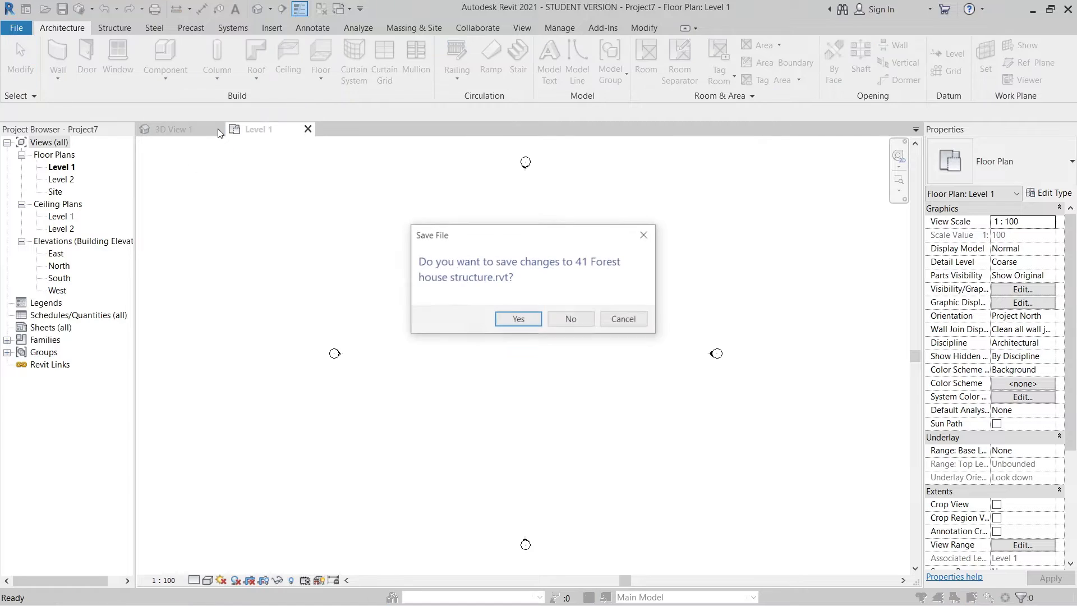
{"action": "left_click", "coordinate": [559, 325]}
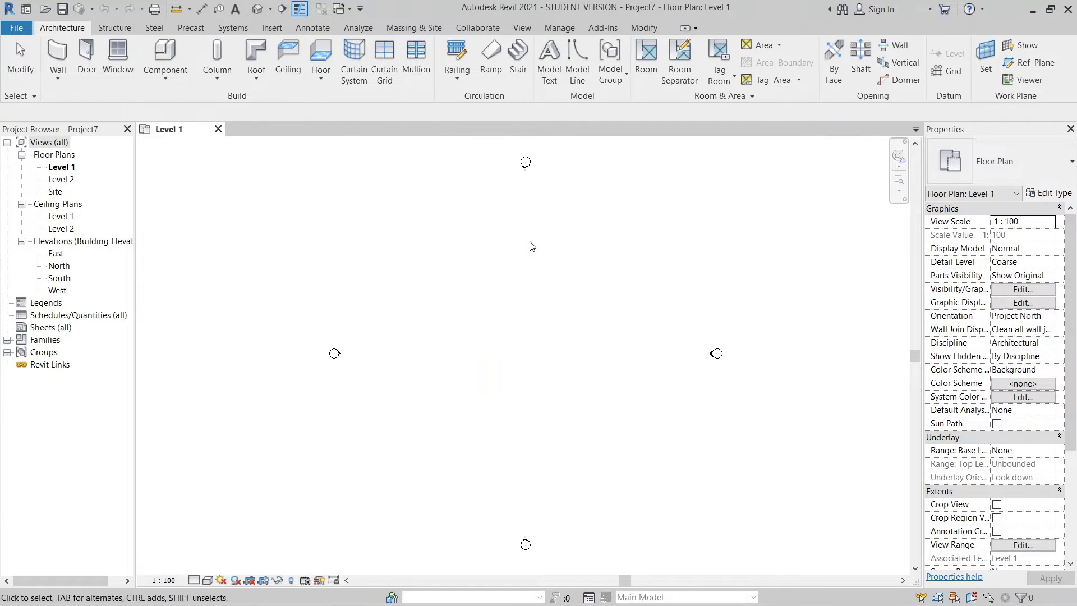
Draw a rectangle of model lines about 19000 by 8000 between the elevation markers on the Level 1 plan.
{"action": "middle_click_drag", "start_coordinate": [538, 353], "coordinate": [505, 361]}
{"action": "middle_click_drag", "start_coordinate": [433, 408], "coordinate": [390, 377]}
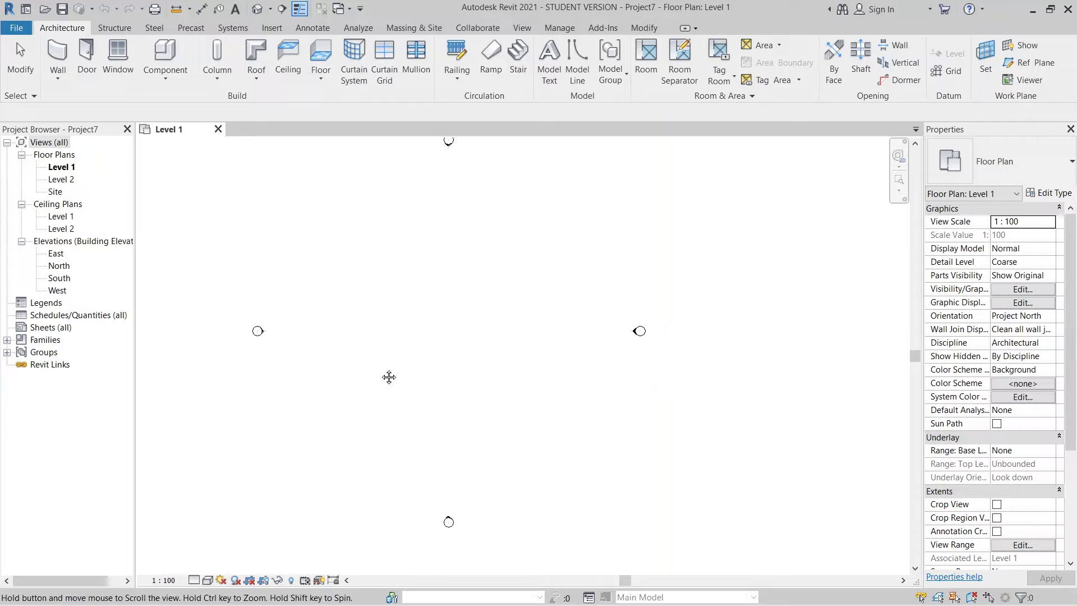
{"action": "middle_click_drag", "start_coordinate": [510, 355], "coordinate": [526, 354]}
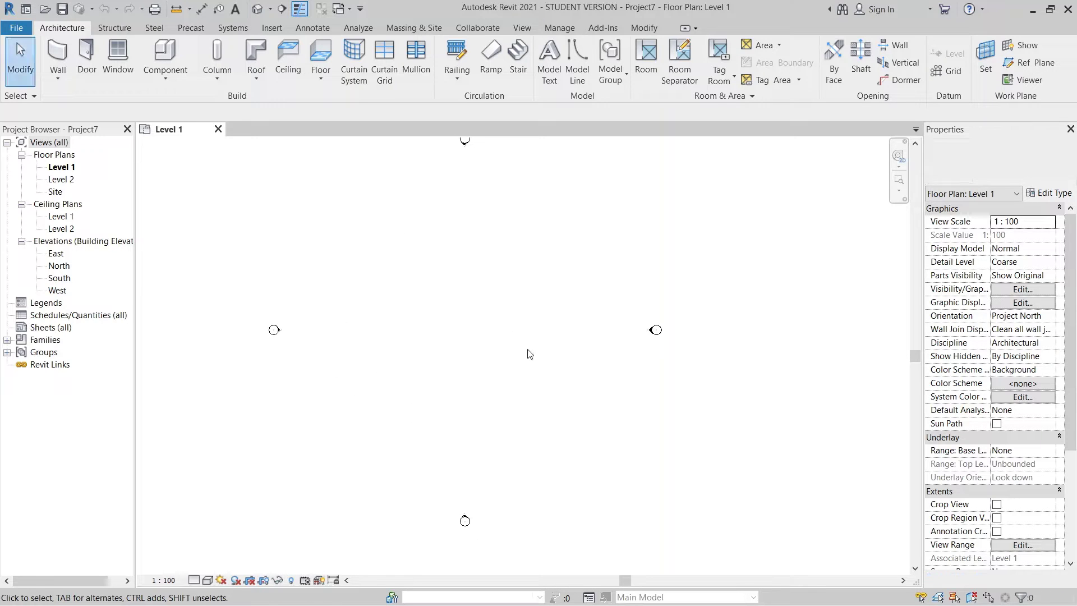
{"action": "mouse_move", "coordinate": [453, 301]}
{"action": "middle_mouse_down"}
{"action": "mouse_move", "coordinate": [455, 324]}
{"action": "mouse_move", "coordinate": [470, 301]}
{"action": "middle_mouse_up"}
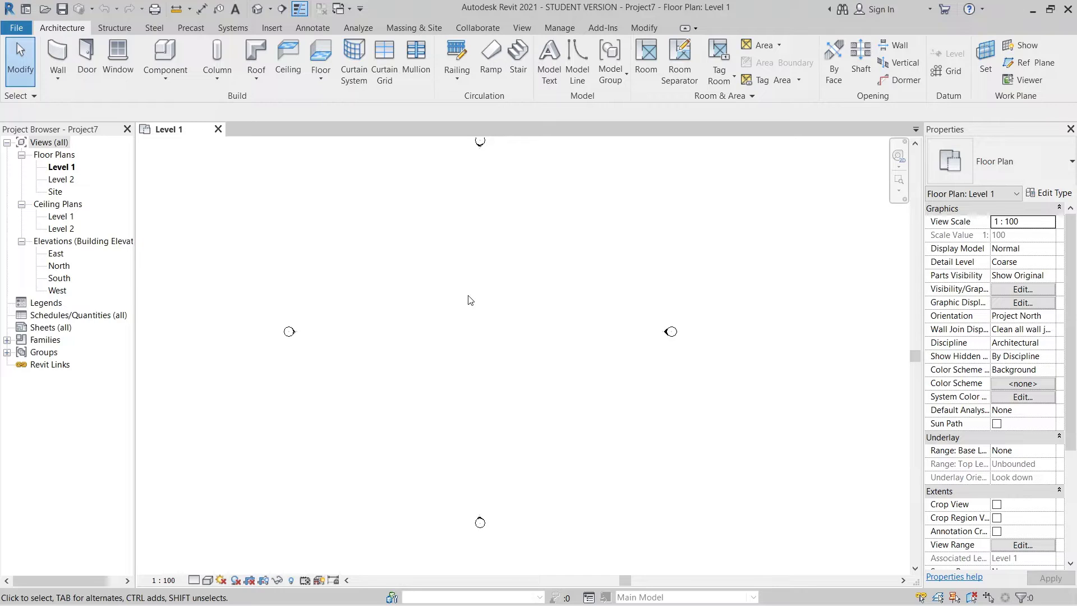
{"action": "key", "text": "l"}
{"action": "key", "text": "i"}
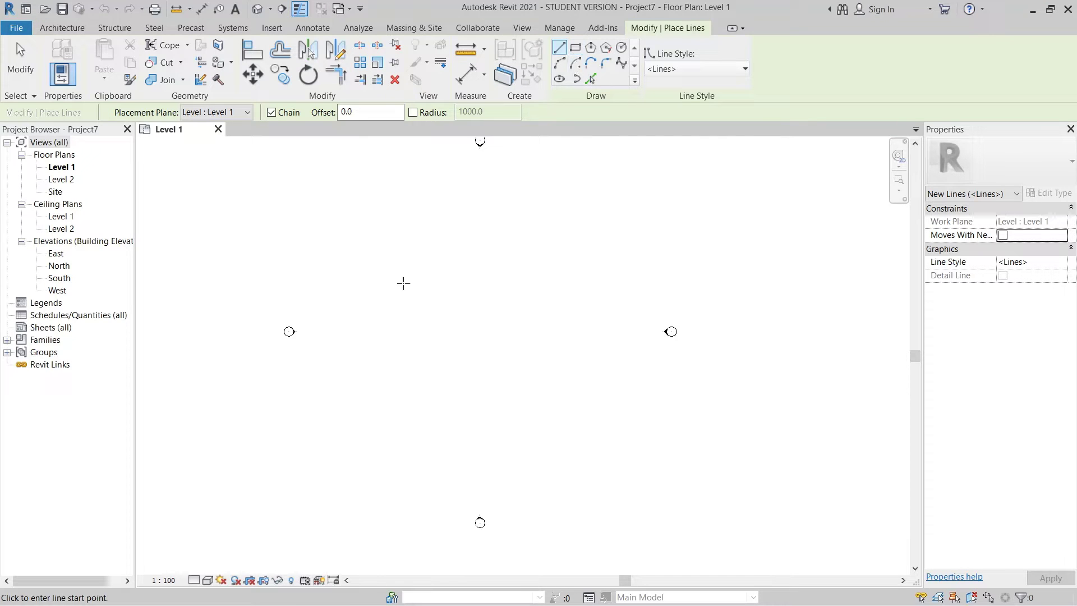
{"action": "left_click", "coordinate": [371, 243]}
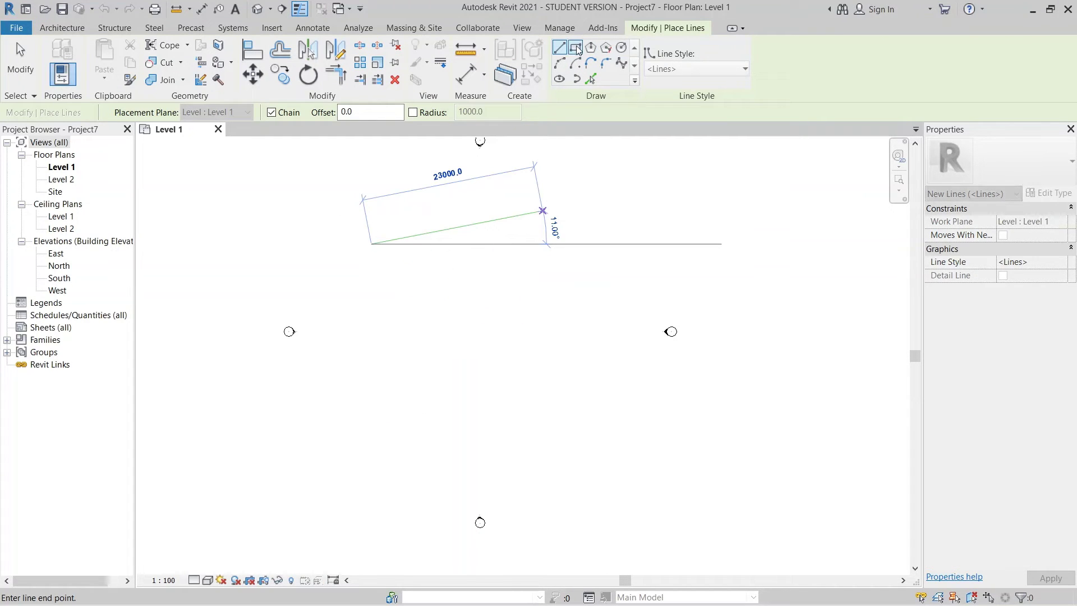
{"action": "left_click", "coordinate": [576, 47]}
{"action": "left_click", "coordinate": [400, 238]}
{"action": "left_click", "coordinate": [544, 298]}
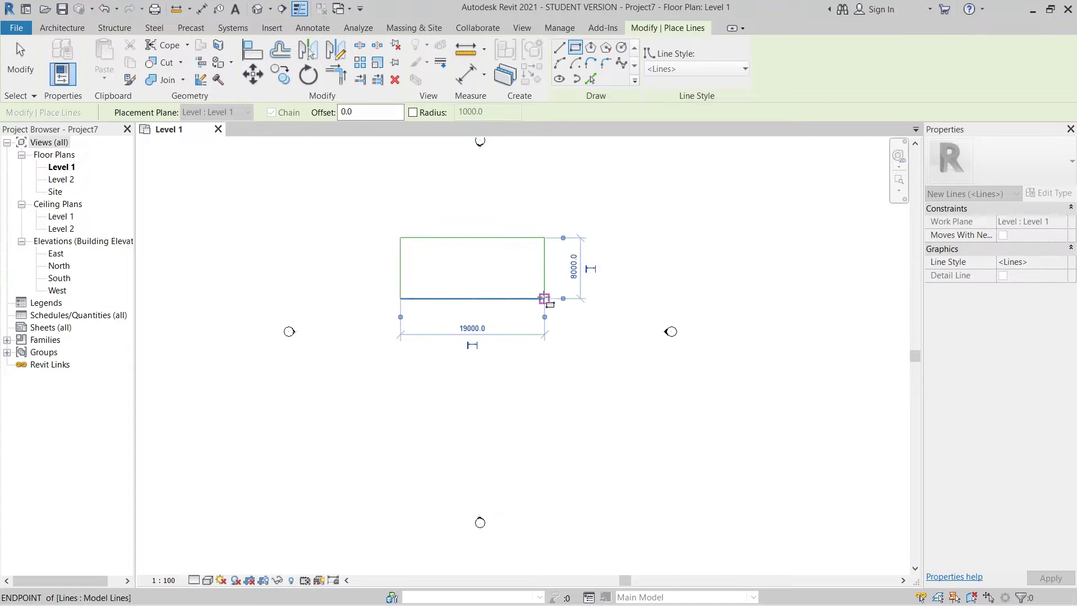
Set the rectangle's width to 25000 and its height to 15000.
{"action": "left_click", "coordinate": [473, 328]}
{"action": "type", "text": "2"}
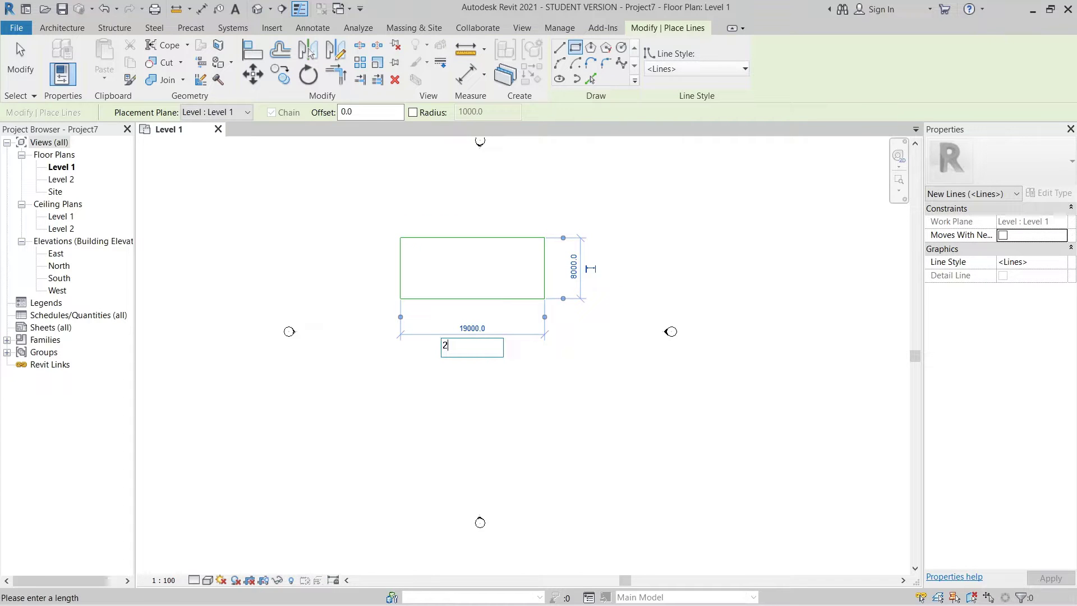
{"action": "type", "text": "5000"}
{"action": "key", "text": "Return"}
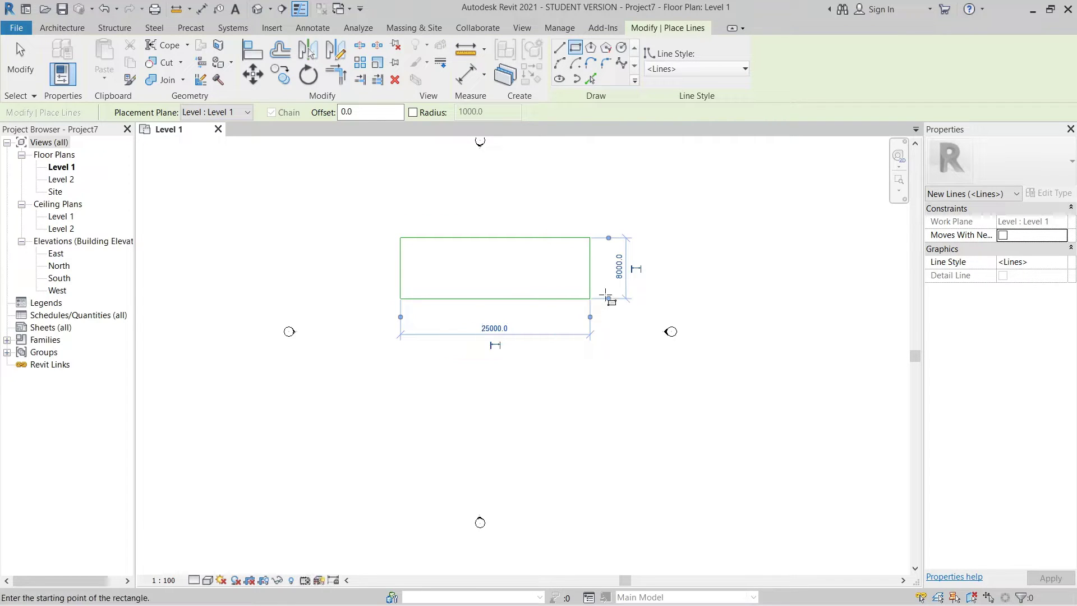
{"action": "left_click", "coordinate": [620, 271]}
{"action": "type", "text": "15000"}
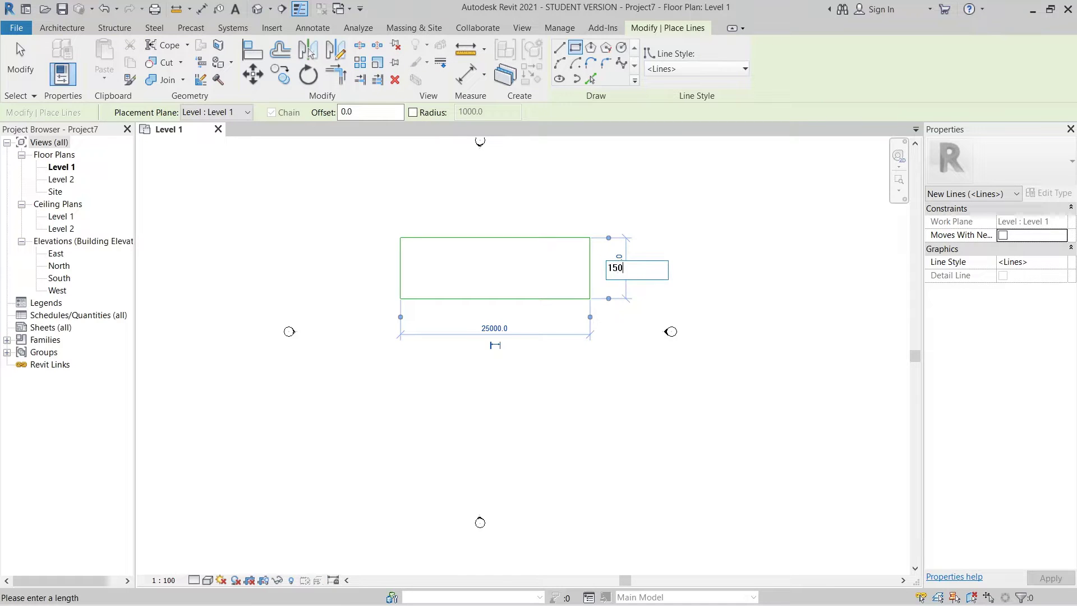
{"action": "key", "text": "Return"}
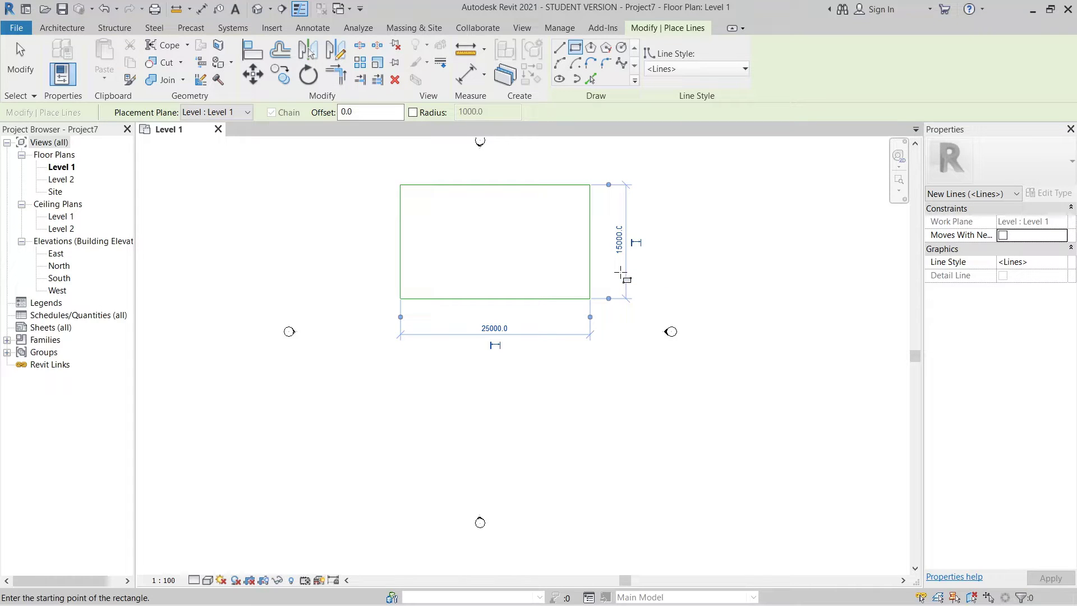
Draw a second rectangle, 25000 by 10000, aligned below the first one and delete its upper edge.
{"action": "left_click", "coordinate": [400, 369]}
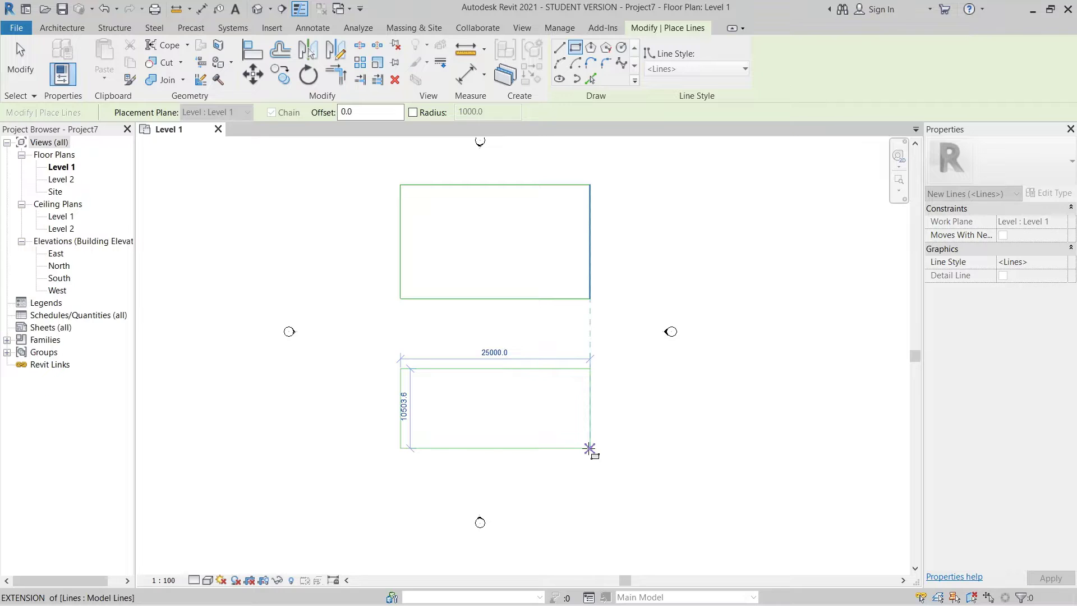
{"action": "left_click", "coordinate": [590, 449]}
{"action": "left_click", "coordinate": [359, 405]}
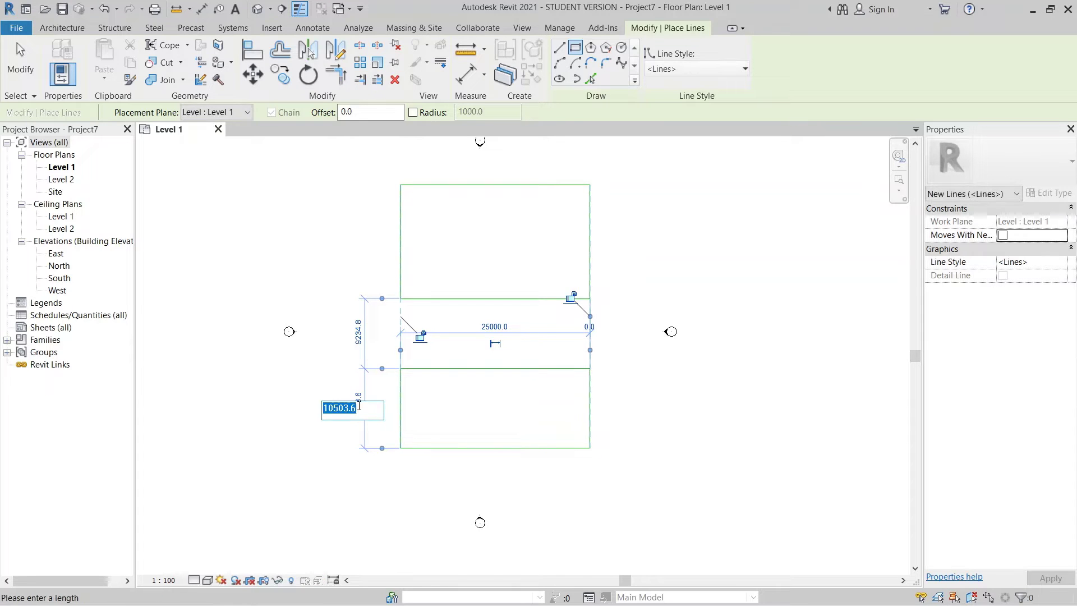
{"action": "type", "text": "10000"}
{"action": "key", "text": "Return"}
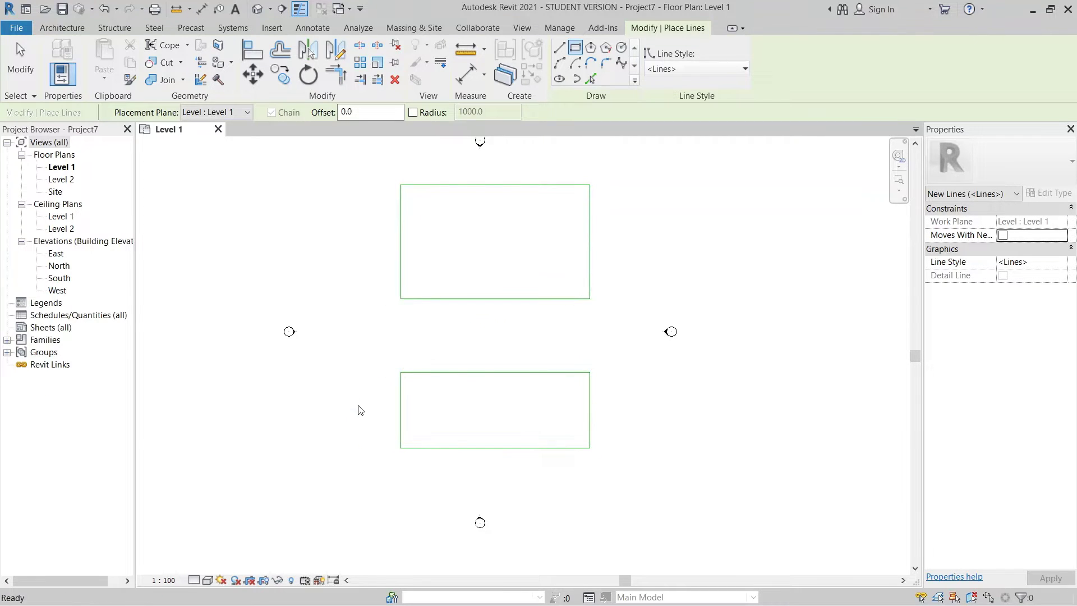
{"action": "key", "text": "Escape"}
{"action": "key", "text": "Escape"}
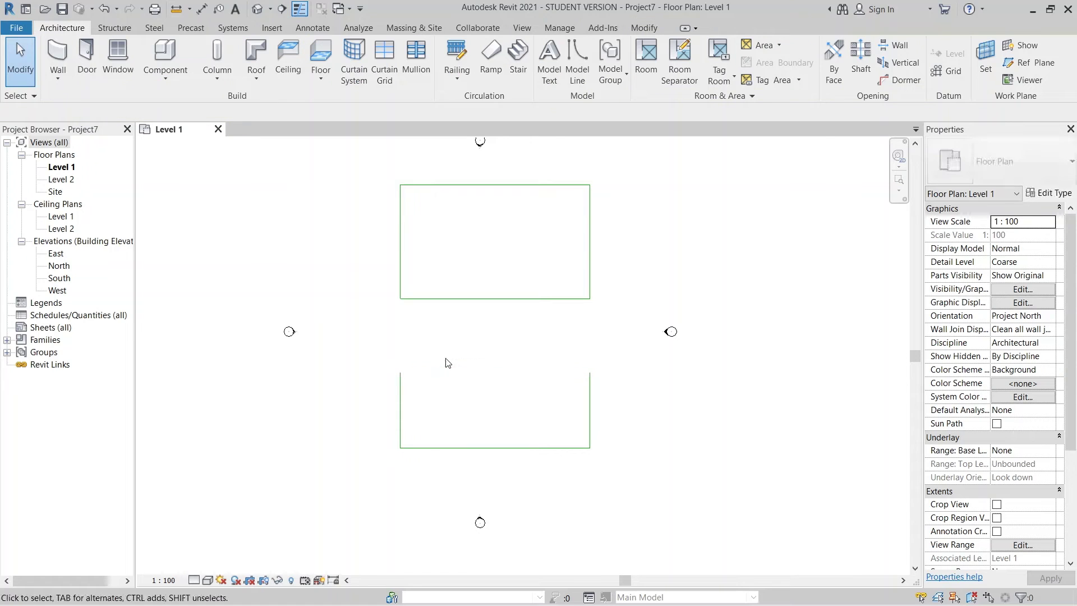
Move the three lines of the lower rectangle up so their open ends meet the lower corners of the first rectangle.
{"action": "left_click_drag", "start_coordinate": [621, 352], "coordinate": [357, 484]}
{"action": "key", "text": "m"}
{"action": "key", "text": "v"}
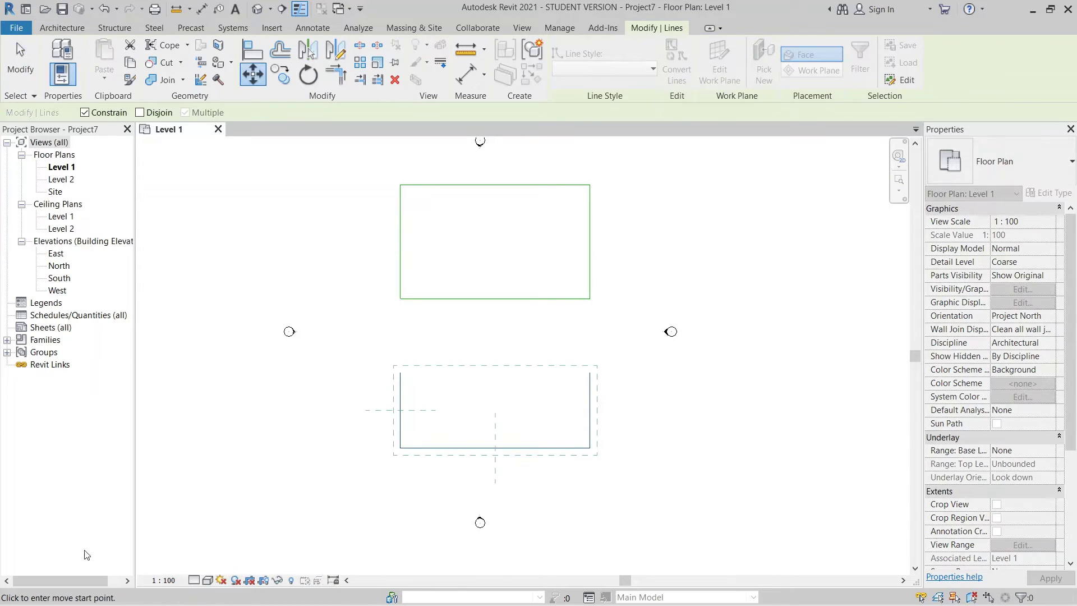
{"action": "left_click", "coordinate": [590, 373]}
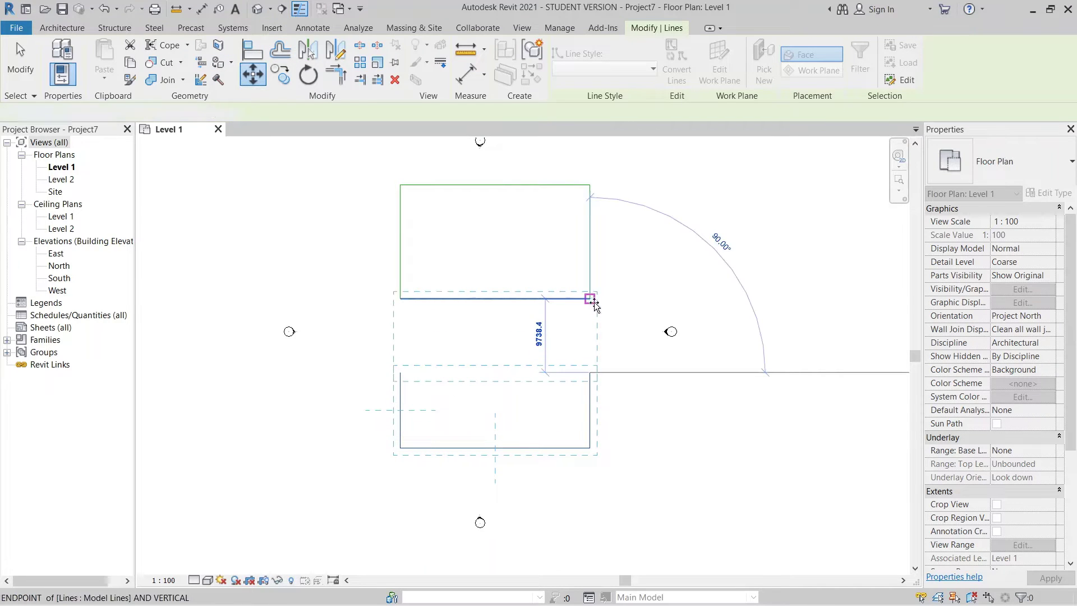
{"action": "left_click", "coordinate": [594, 302]}
{"action": "key", "text": "Escape"}
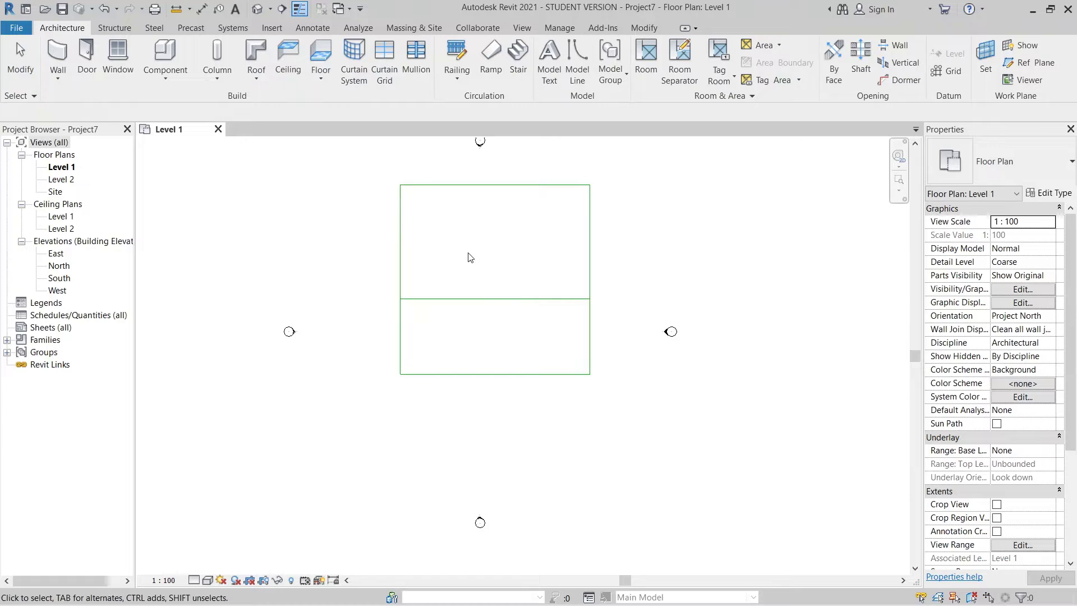
Add a model line offset 2200 below the horizontal line that divides the upper and lower rectangles.
{"action": "left_click", "coordinate": [492, 299]}
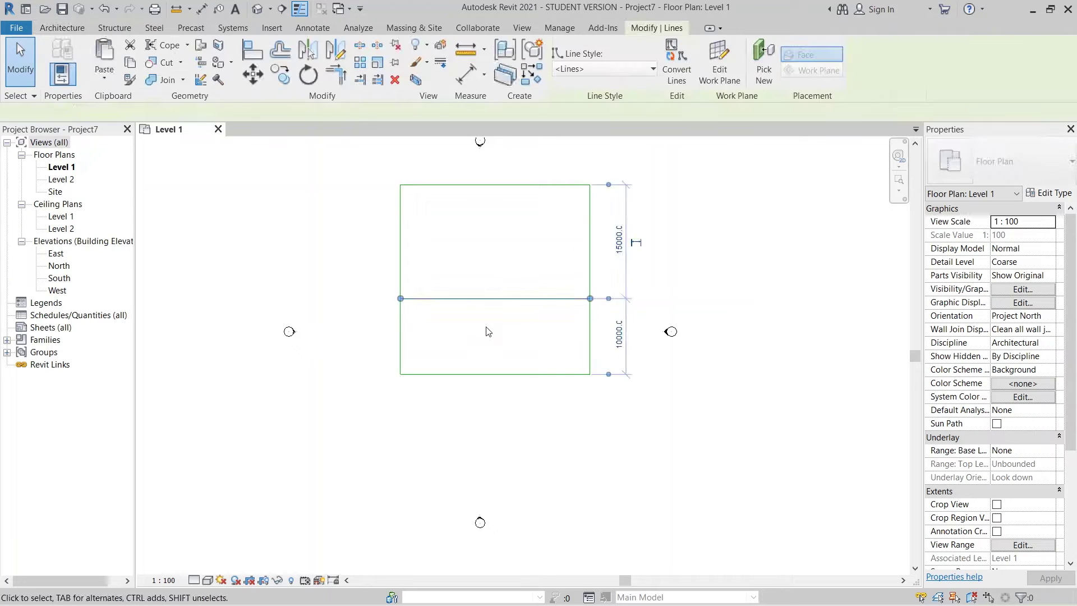
{"action": "key", "text": "l"}
{"action": "key", "text": "i"}
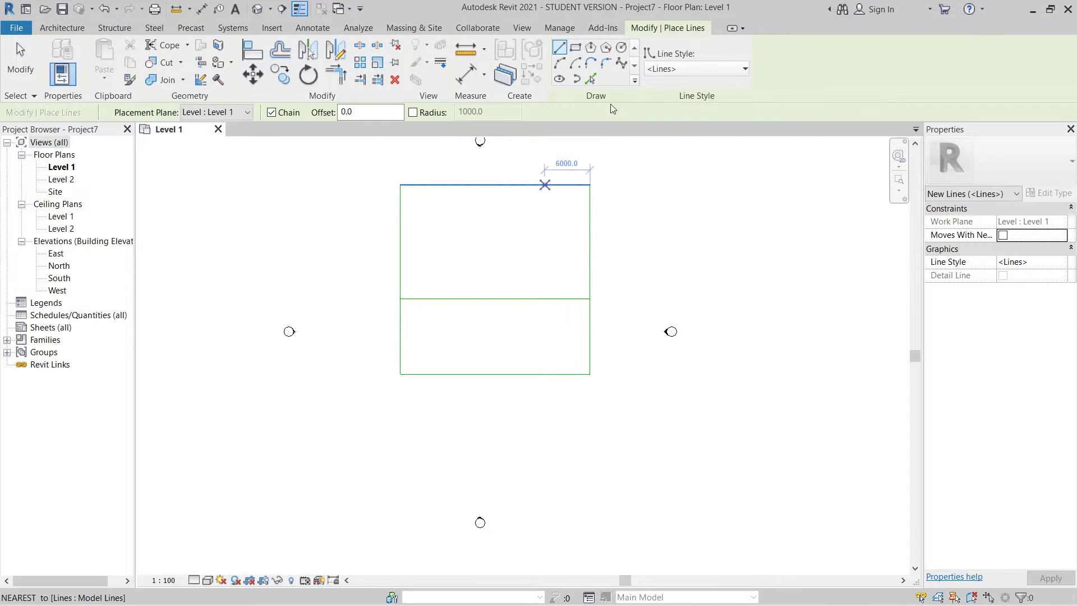
{"action": "left_click", "coordinate": [590, 78]}
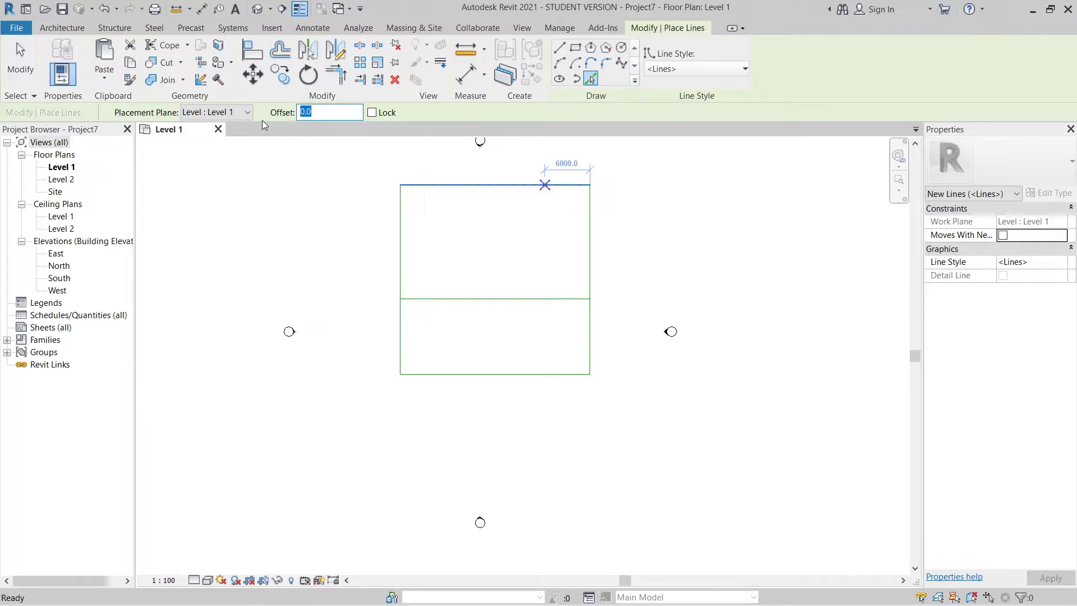
{"action": "type", "text": "2200"}
{"action": "key", "text": "Return"}
{"action": "left_click", "coordinate": [508, 308]}
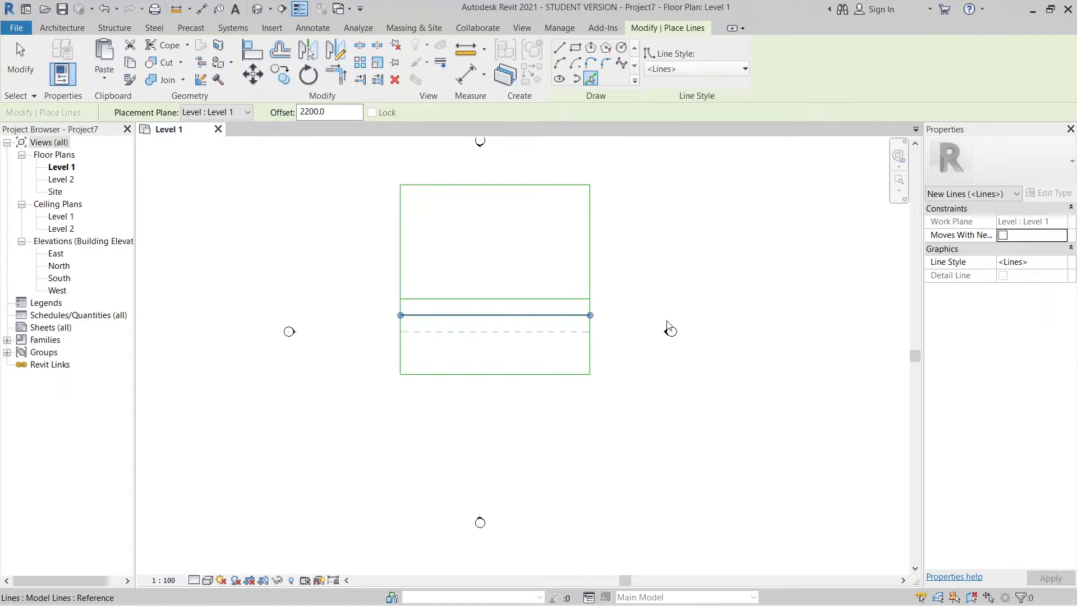
{"action": "key", "text": "Escape"}
{"action": "key", "text": "Escape"}
In the Site plan, start a toposurface and place points at elevation 0 on the four corners of the upper rectangle.
{"action": "middle_click_drag", "start_coordinate": [664, 405], "coordinate": [644, 437]}
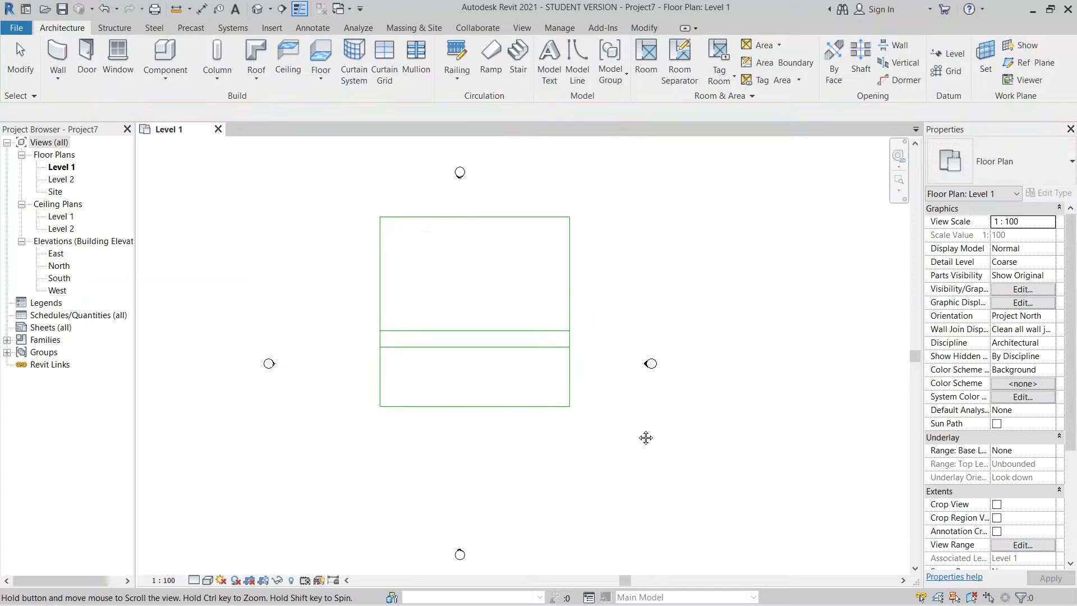
{"action": "double_click", "coordinate": [55, 191]}
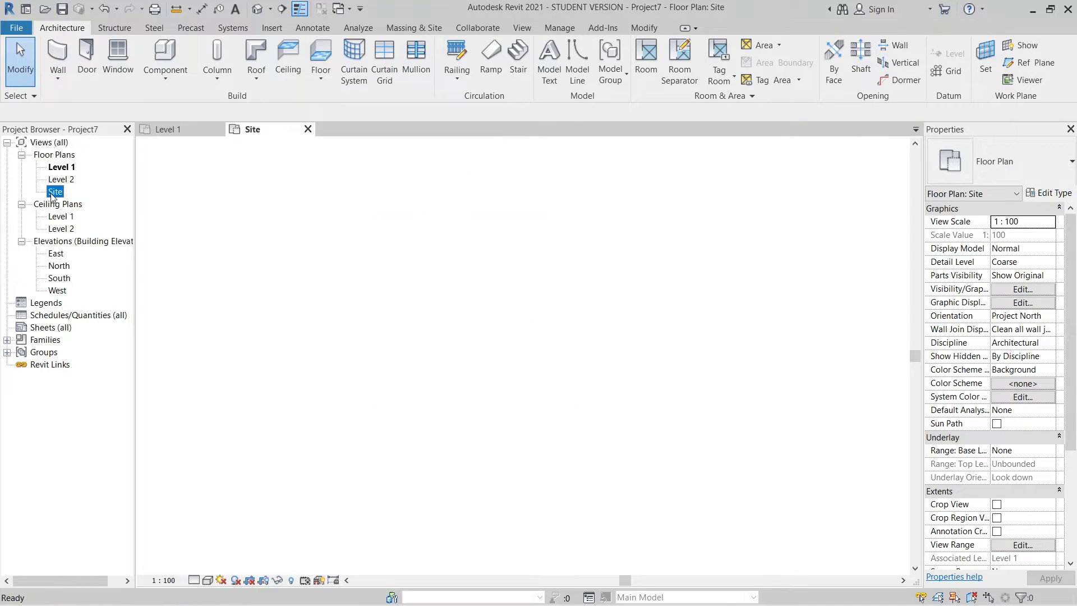
{"action": "scroll", "coordinate": [512, 373], "scroll_direction": "up", "scroll_amount": 3}
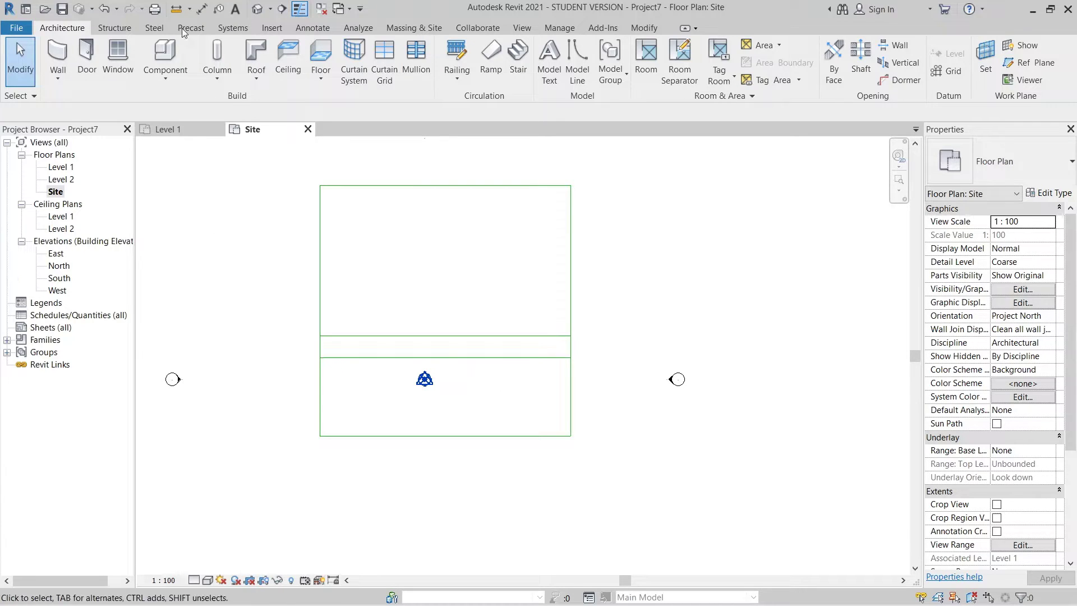
{"action": "middle_click_drag", "start_coordinate": [329, 223], "coordinate": [353, 245]}
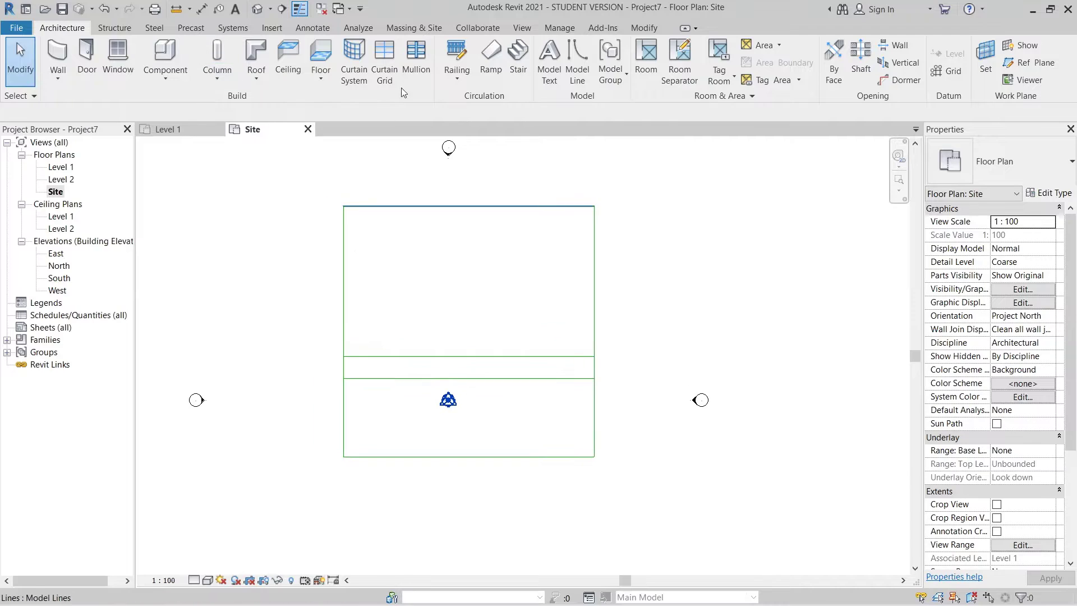
{"action": "left_click", "coordinate": [417, 35]}
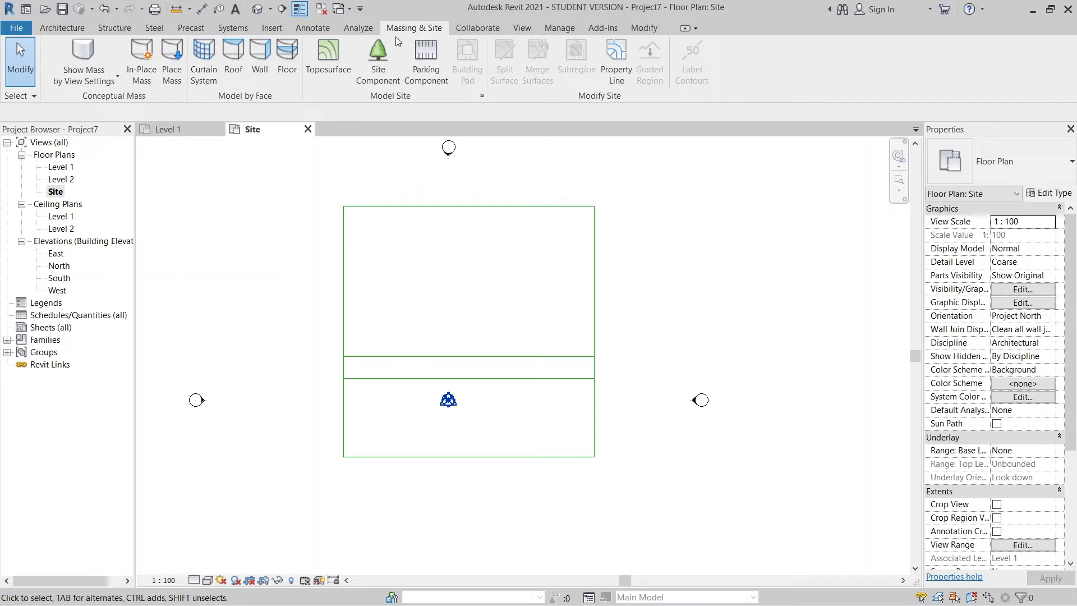
{"action": "left_click", "coordinate": [331, 73]}
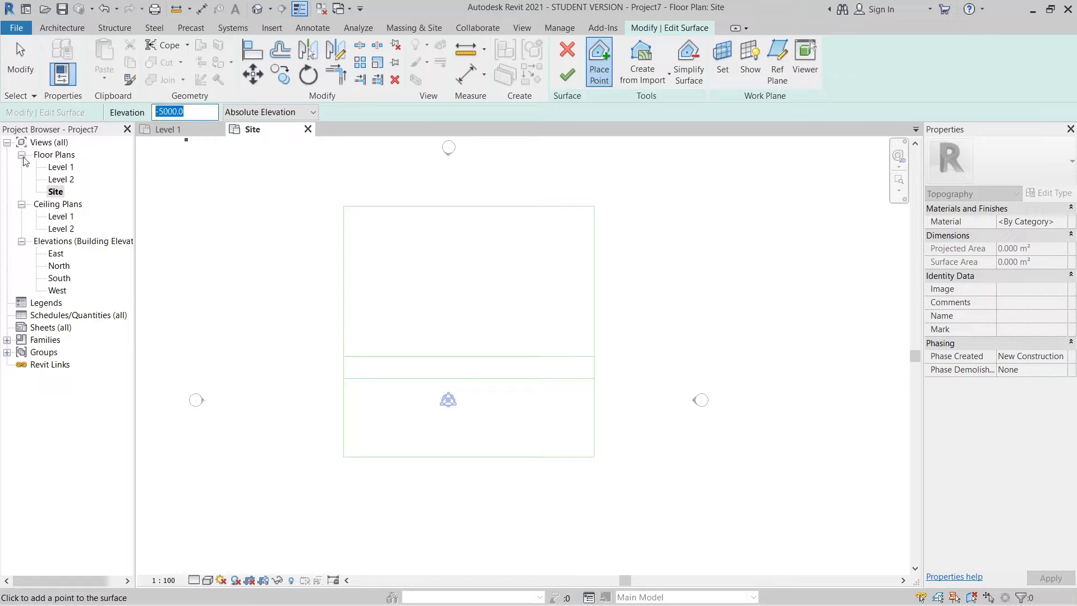
{"action": "left_click", "coordinate": [343, 355]}
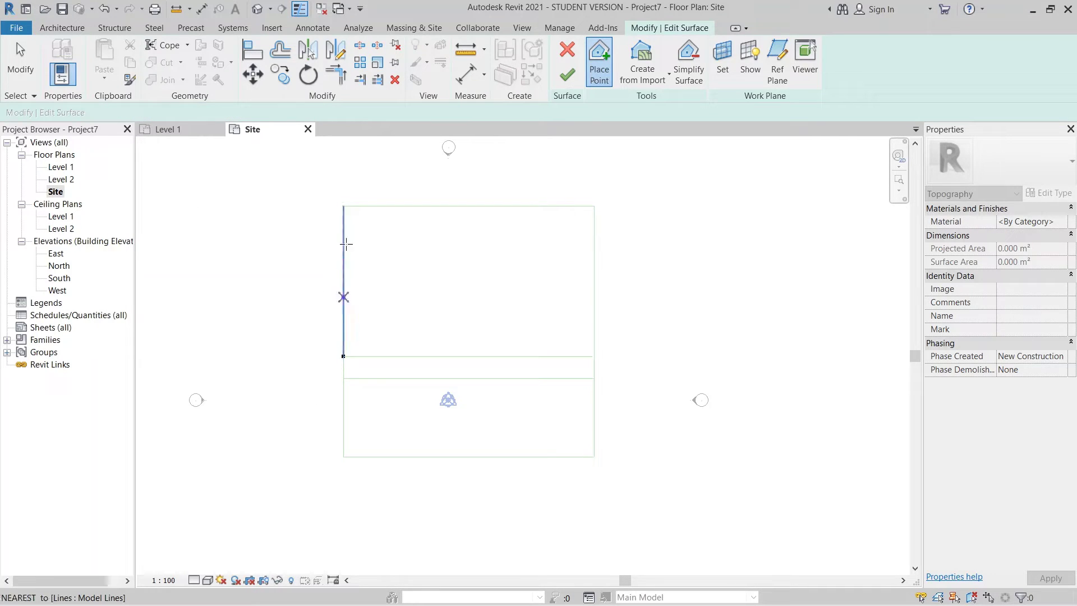
{"action": "left_click", "coordinate": [343, 205]}
{"action": "left_click", "coordinate": [595, 206]}
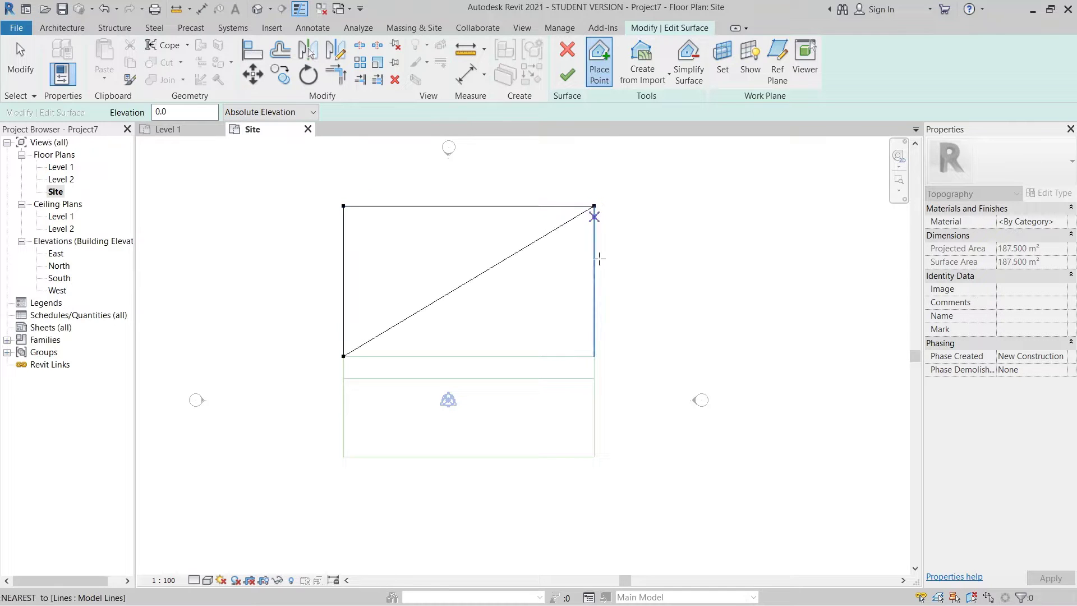
{"action": "left_click", "coordinate": [595, 356]}
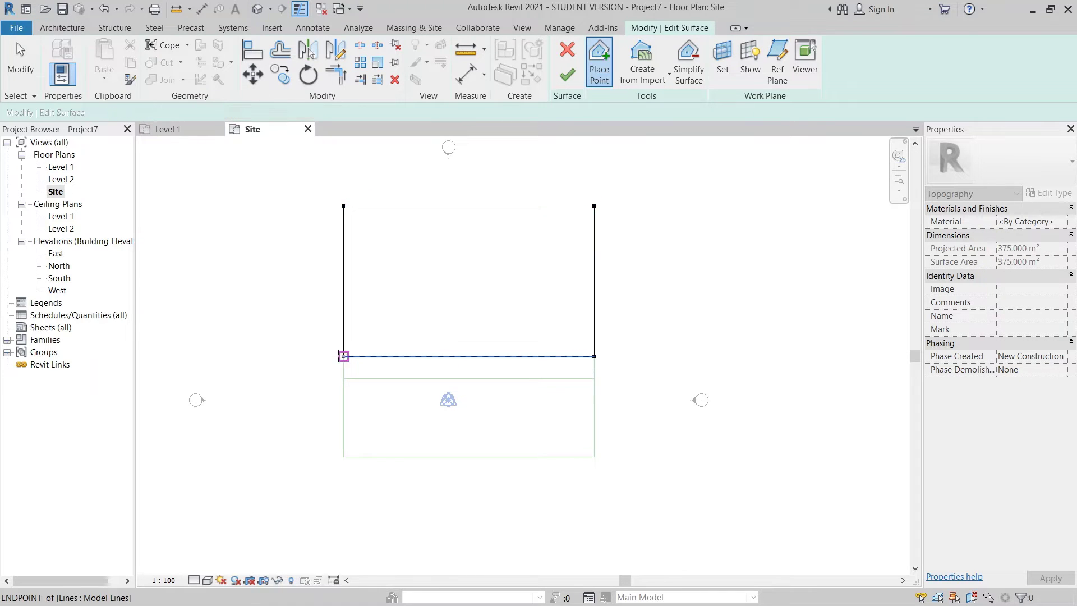
Place two surface points at elevation -5000 on the bottom corners of the lower rectangle.
{"action": "double_click", "coordinate": [184, 113]}
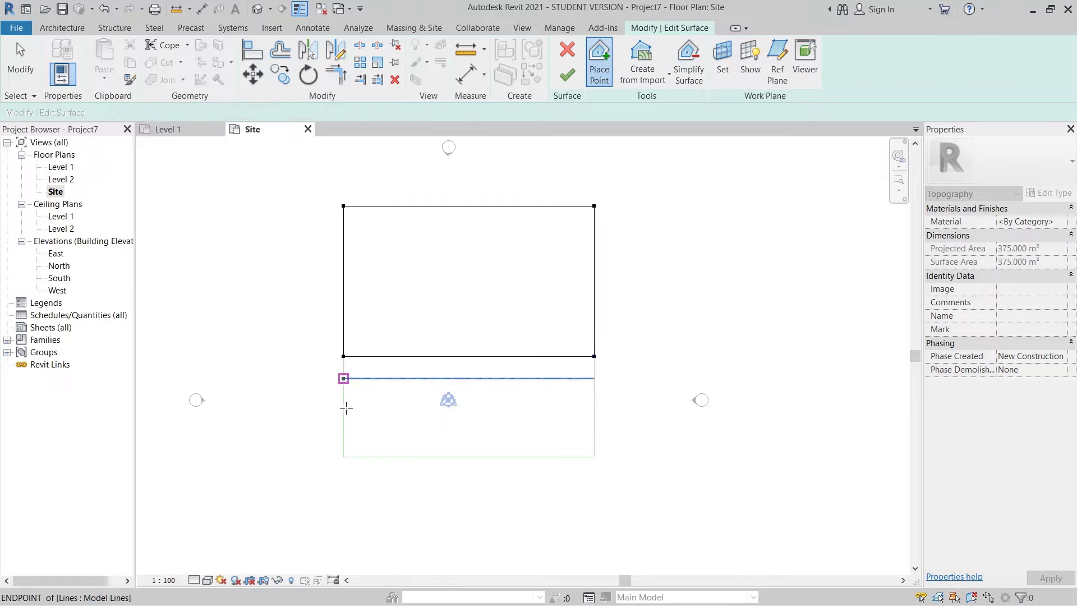
{"action": "left_click", "coordinate": [343, 457]}
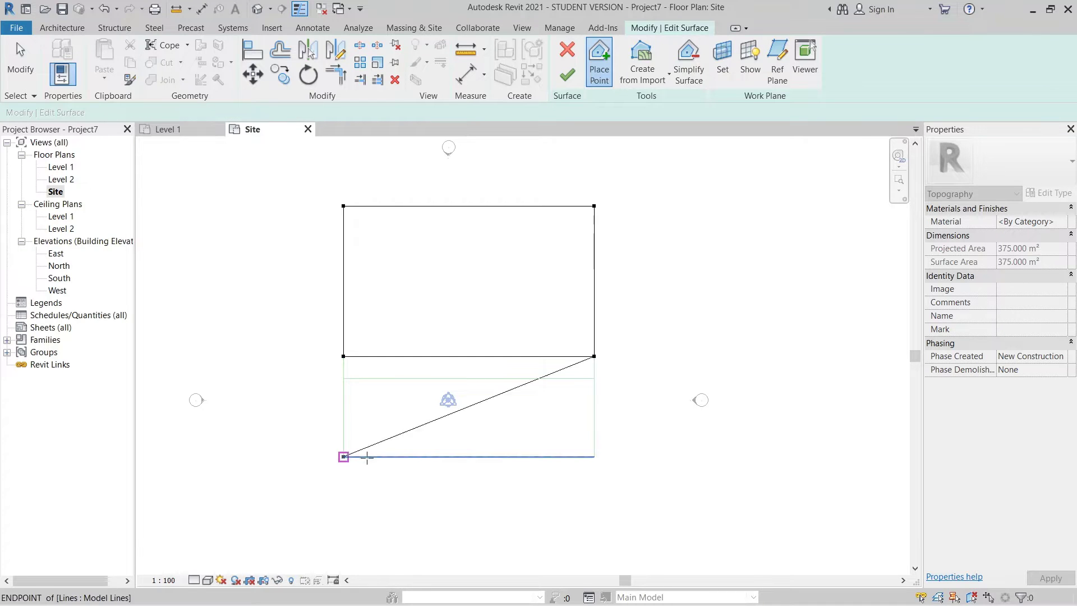
{"action": "left_click", "coordinate": [594, 456]}
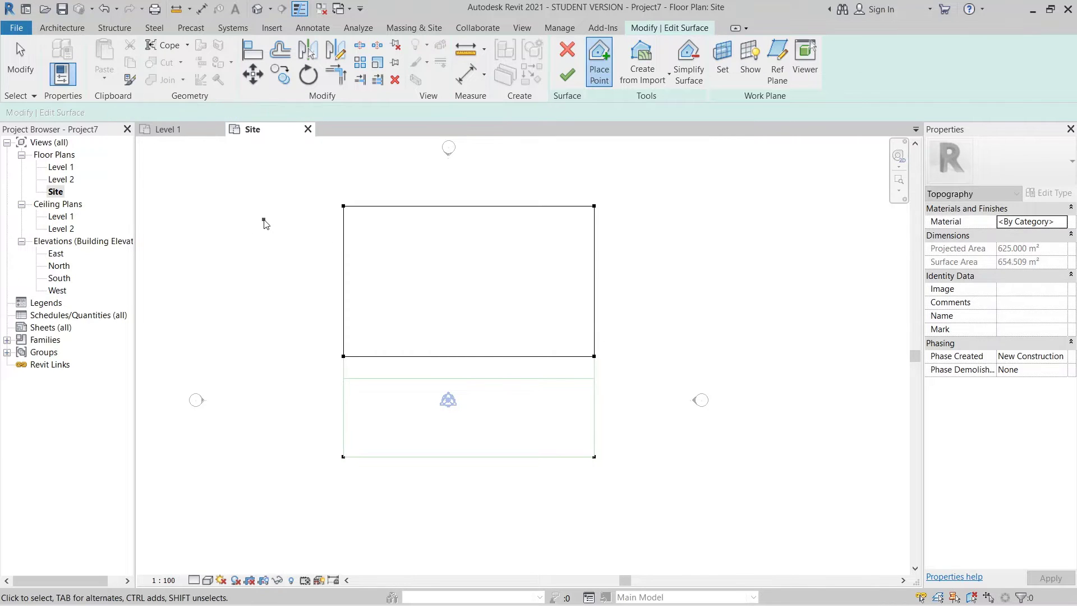
{"action": "key", "text": "Escape"}
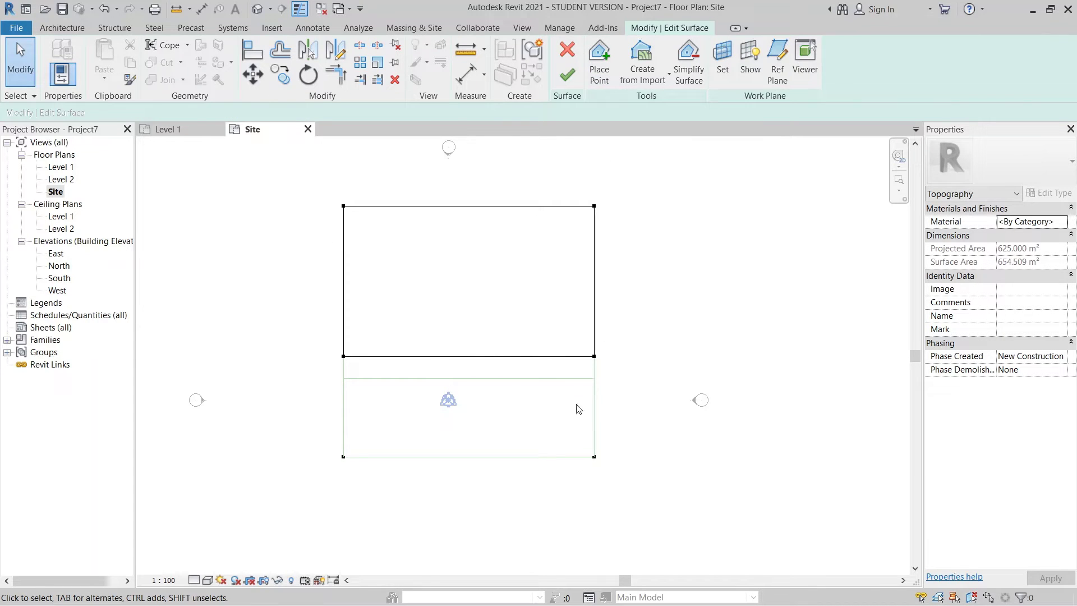
Create a new material for the toposurface and name it GRASS.
{"action": "left_click", "coordinate": [1062, 222]}
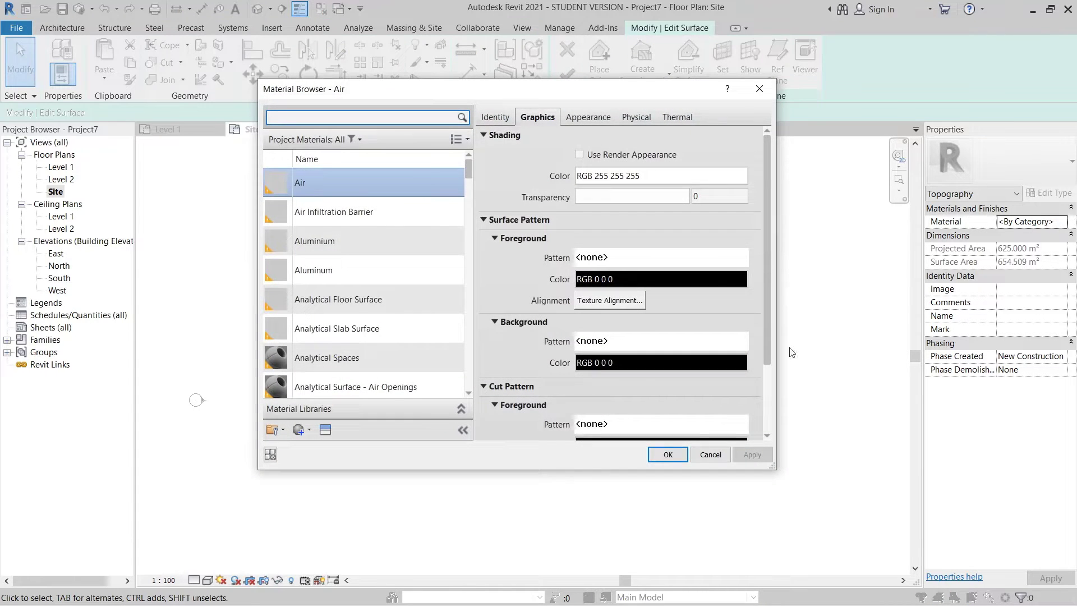
{"action": "left_click", "coordinate": [313, 435]}
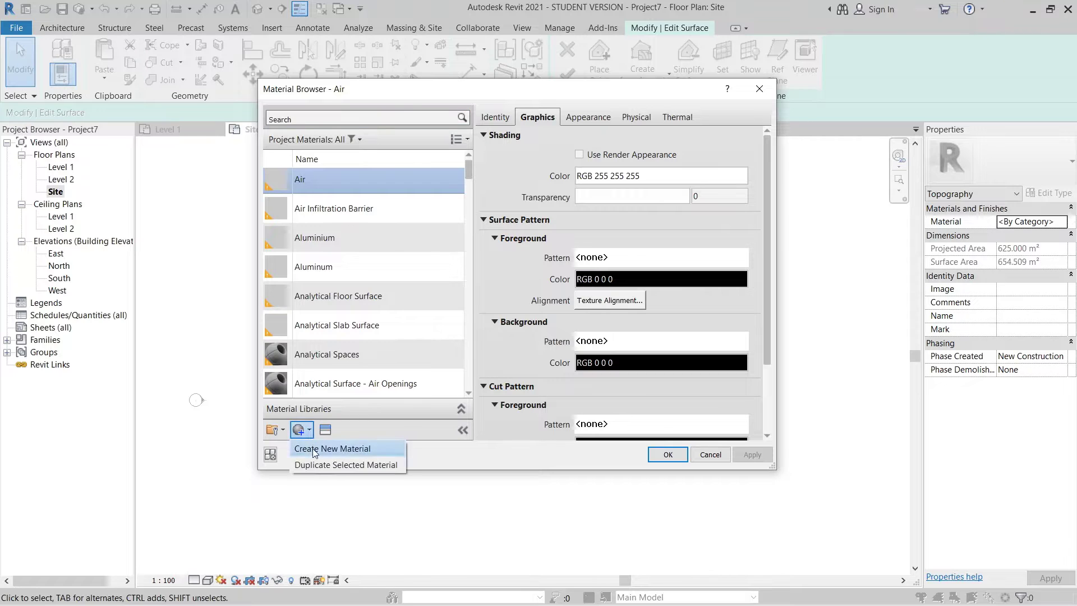
{"action": "left_click", "coordinate": [321, 447]}
{"action": "right_click", "coordinate": [377, 264]}
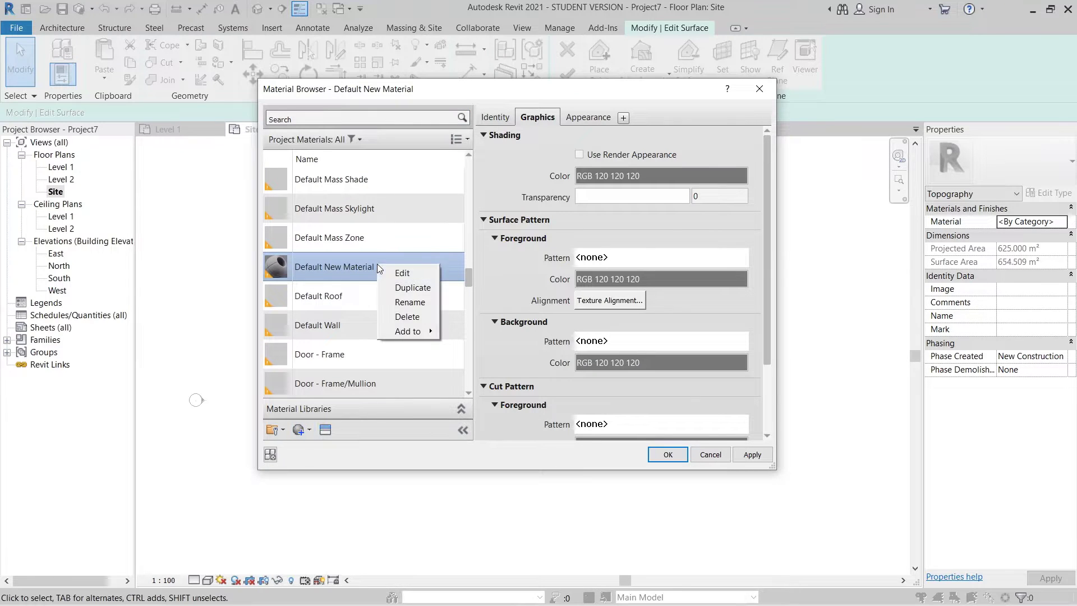
{"action": "left_click", "coordinate": [407, 299]}
{"action": "type", "text": "g"}
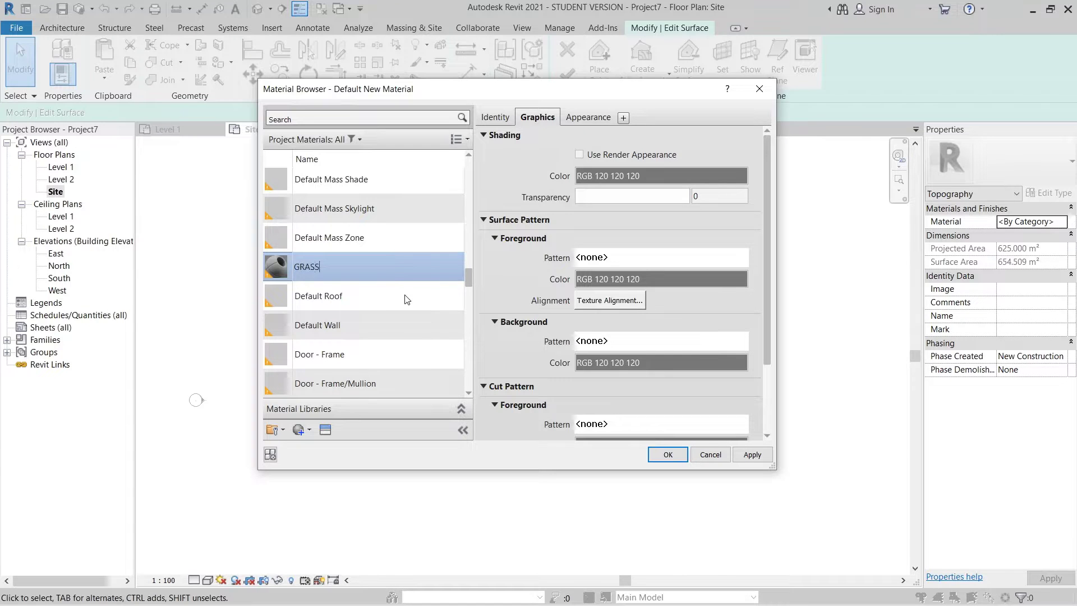
{"action": "key", "text": "Return"}
Give the GRASS material the Hedge appearance from the Sitework library, assign it to the toposurface and finish the surface.
{"action": "left_click", "coordinate": [325, 430]}
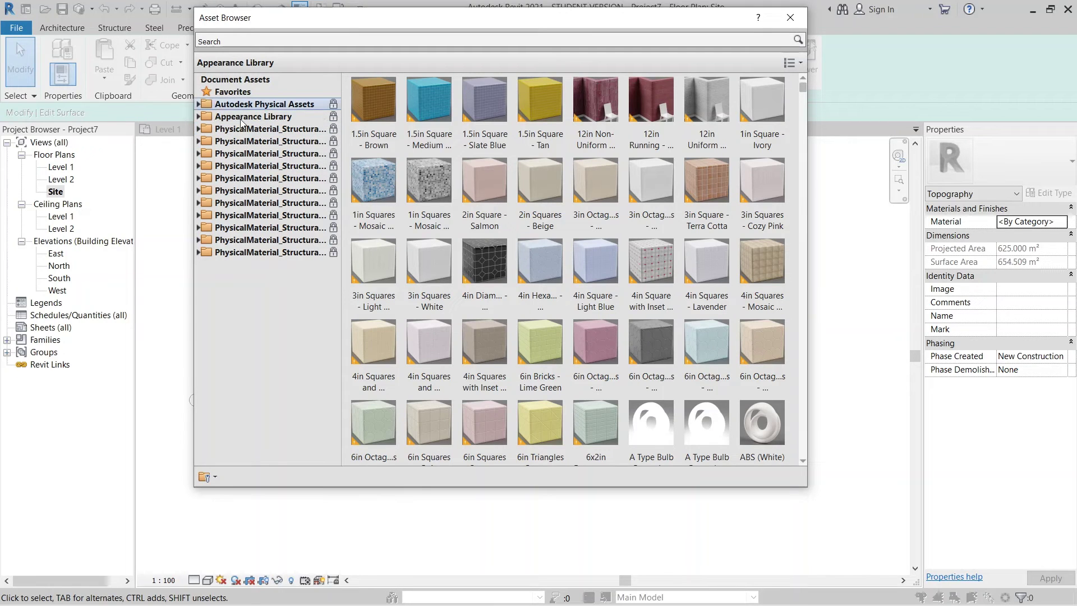
{"action": "left_click", "coordinate": [240, 119]}
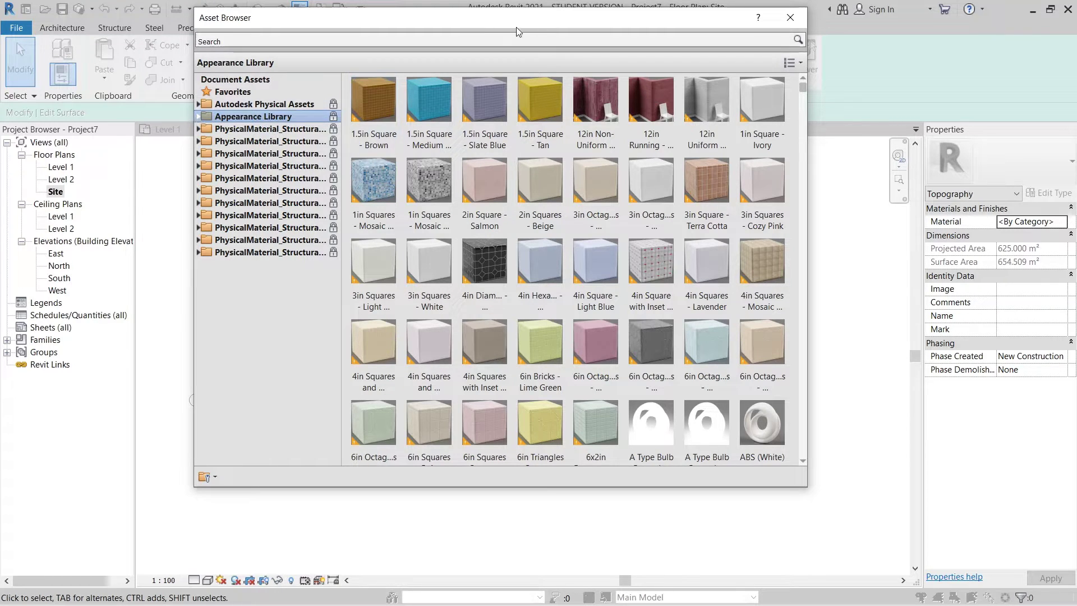
{"action": "left_click_drag", "start_coordinate": [516, 27], "coordinate": [534, 67]}
{"action": "left_click", "coordinate": [216, 156]}
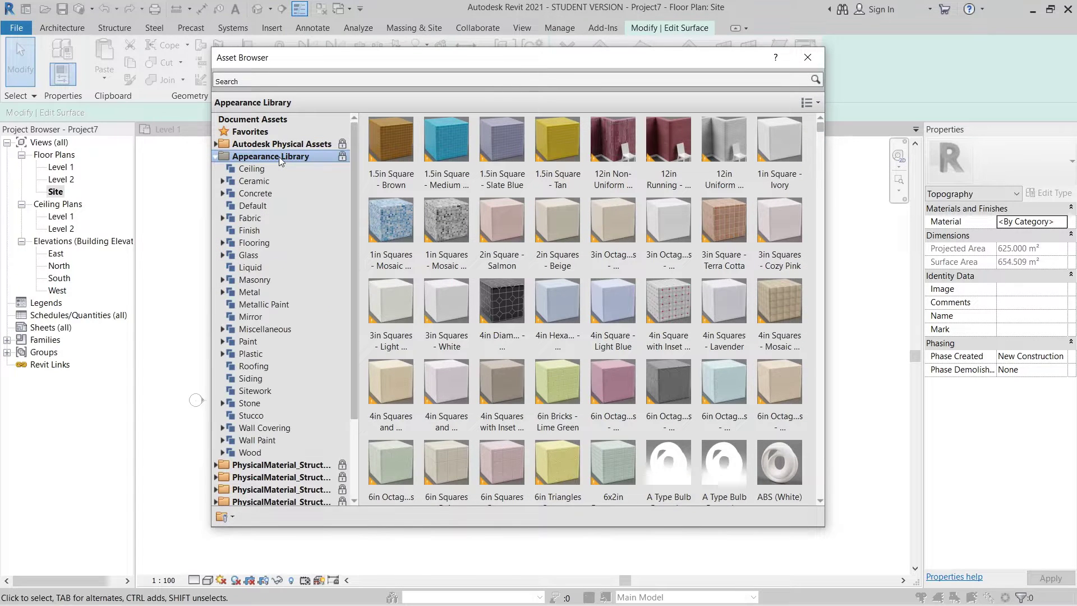
{"action": "left_click", "coordinate": [255, 391]}
{"action": "scroll", "coordinate": [504, 488], "scroll_direction": "down", "scroll_amount": 1}
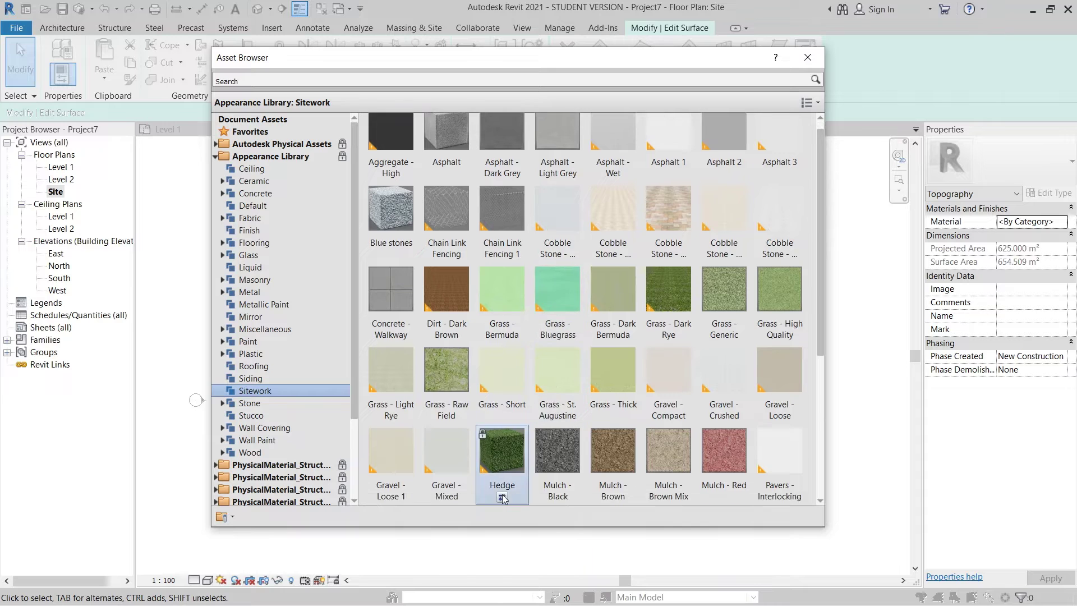
{"action": "left_click", "coordinate": [502, 497]}
{"action": "left_click", "coordinate": [808, 57]}
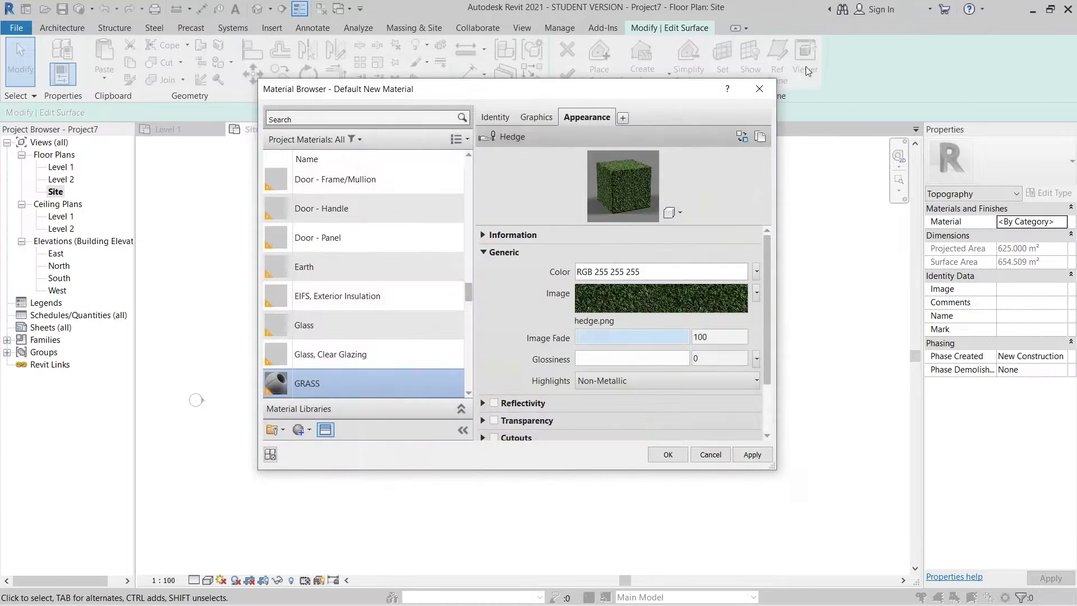
{"action": "left_click", "coordinate": [667, 456]}
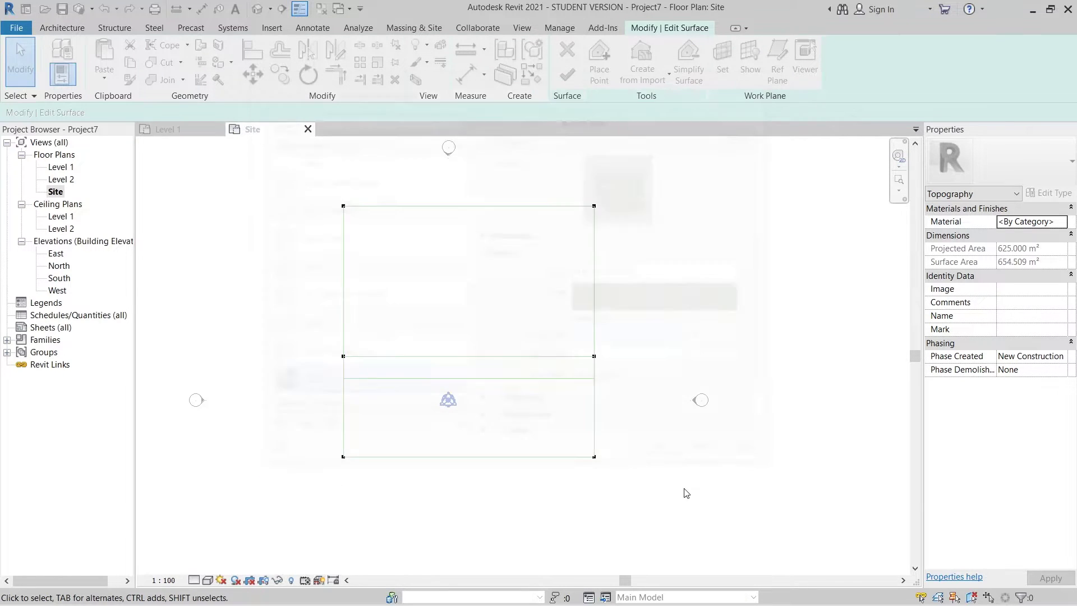
{"action": "left_click", "coordinate": [567, 77]}
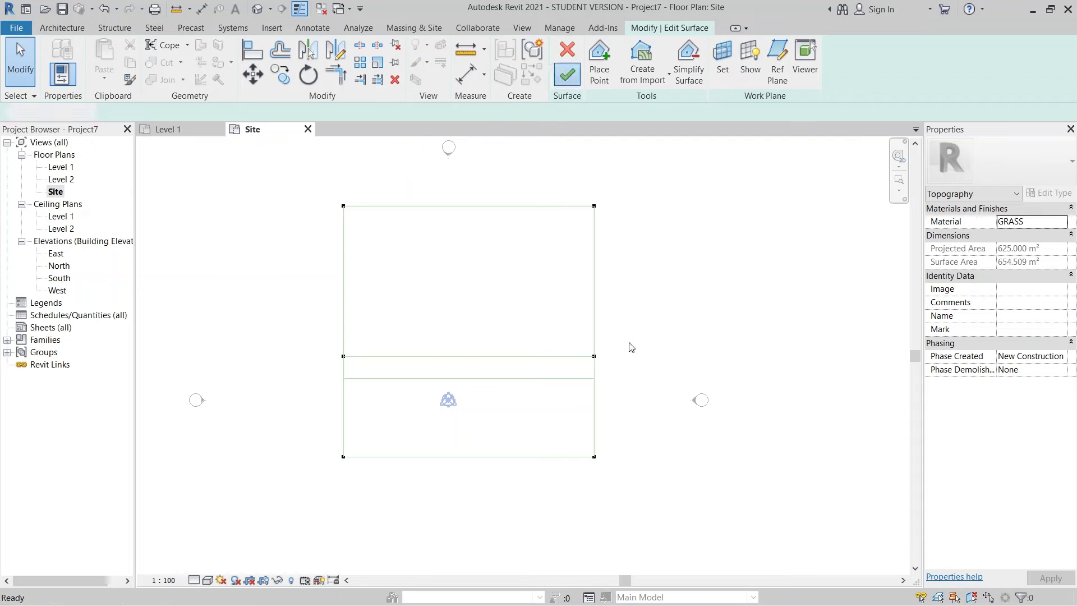
In the default 3D view, delete the connected chain of model lines forming the outer outline.
{"action": "middle_click_drag", "start_coordinate": [595, 282], "coordinate": [607, 258]}
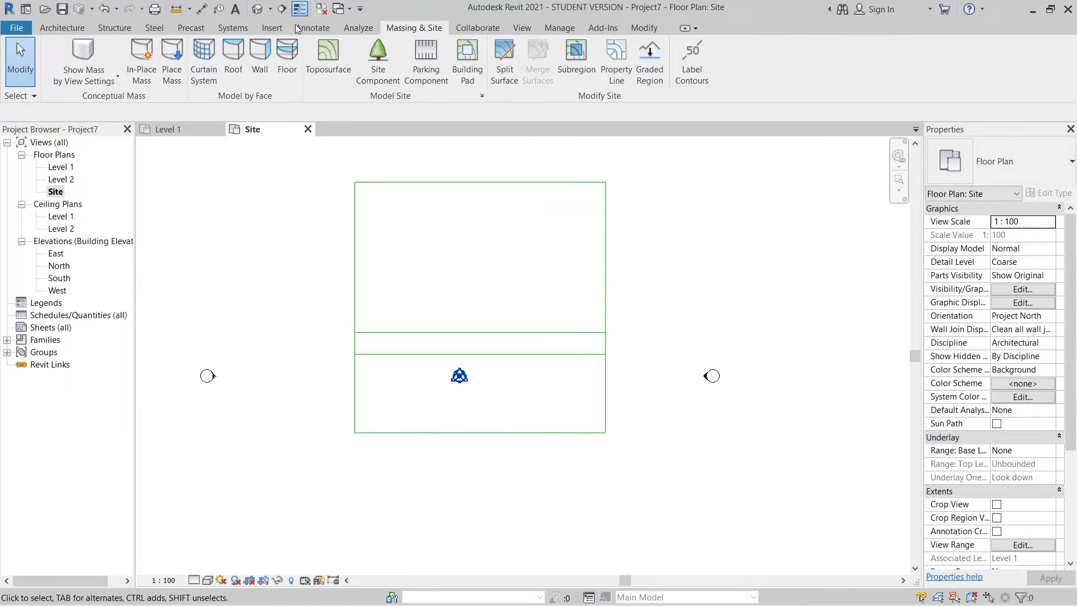
{"action": "left_click", "coordinate": [256, 9]}
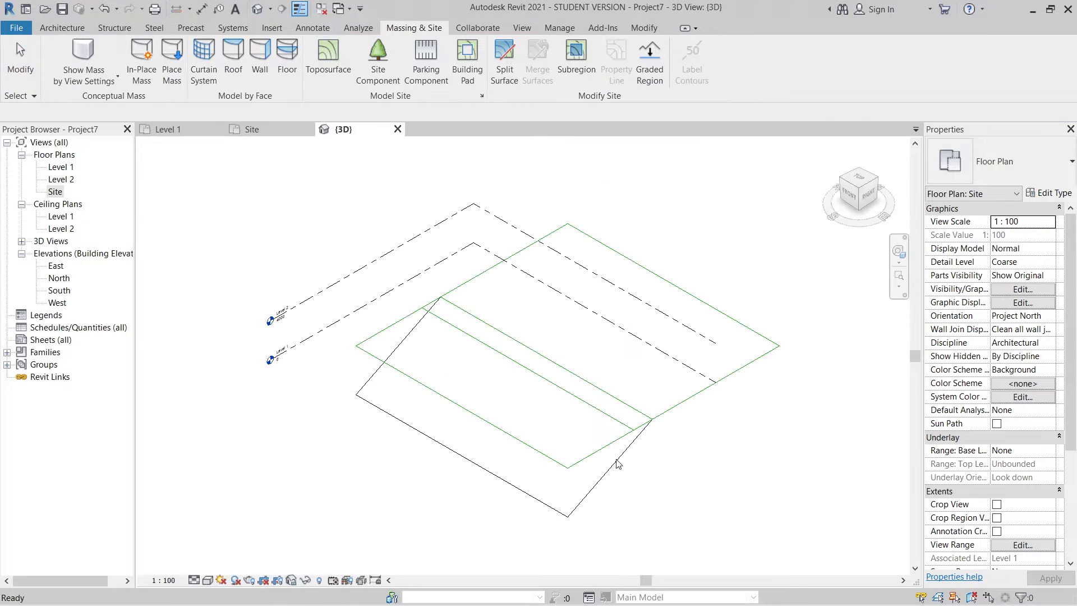
{"action": "middle_click_drag", "start_coordinate": [618, 464], "coordinate": [493, 293], "text": "shift"}
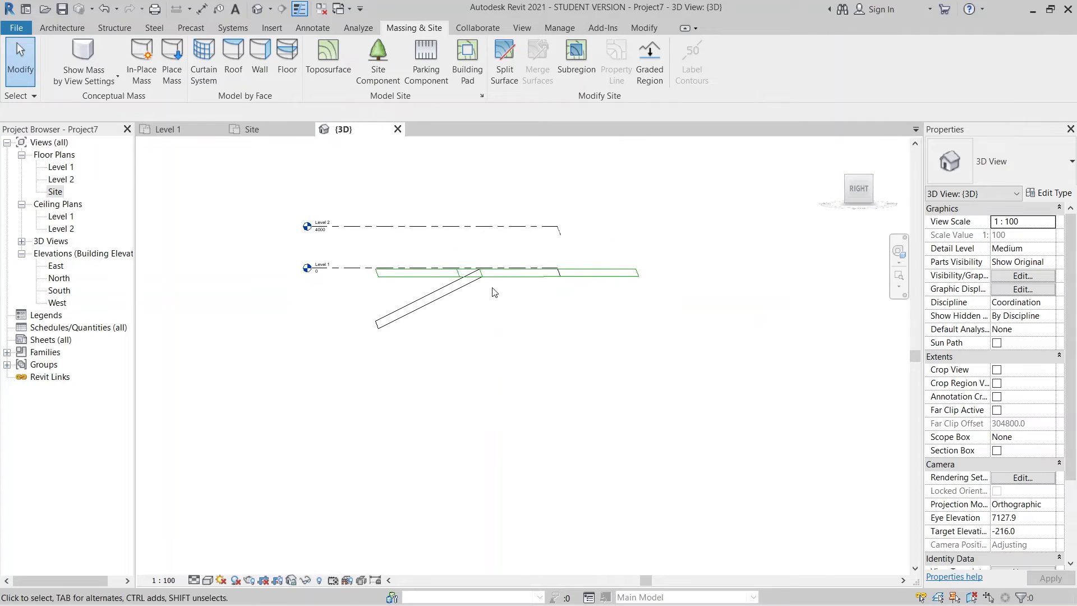
{"action": "middle_click_drag", "start_coordinate": [372, 301], "coordinate": [421, 392], "text": "shift"}
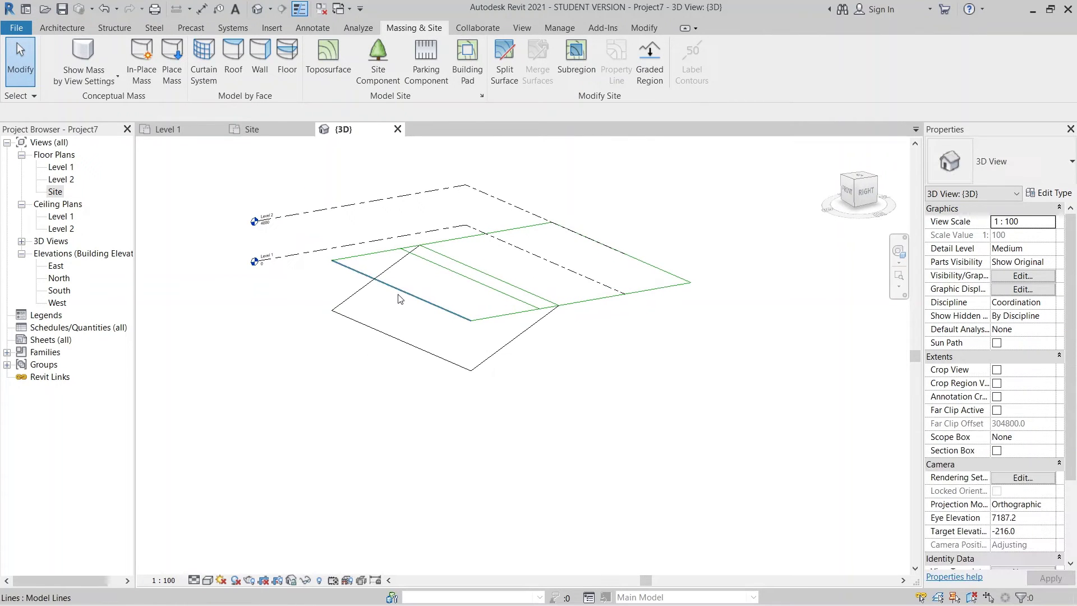
{"action": "key", "text": "Tab"}
{"action": "key", "text": "Delete"}
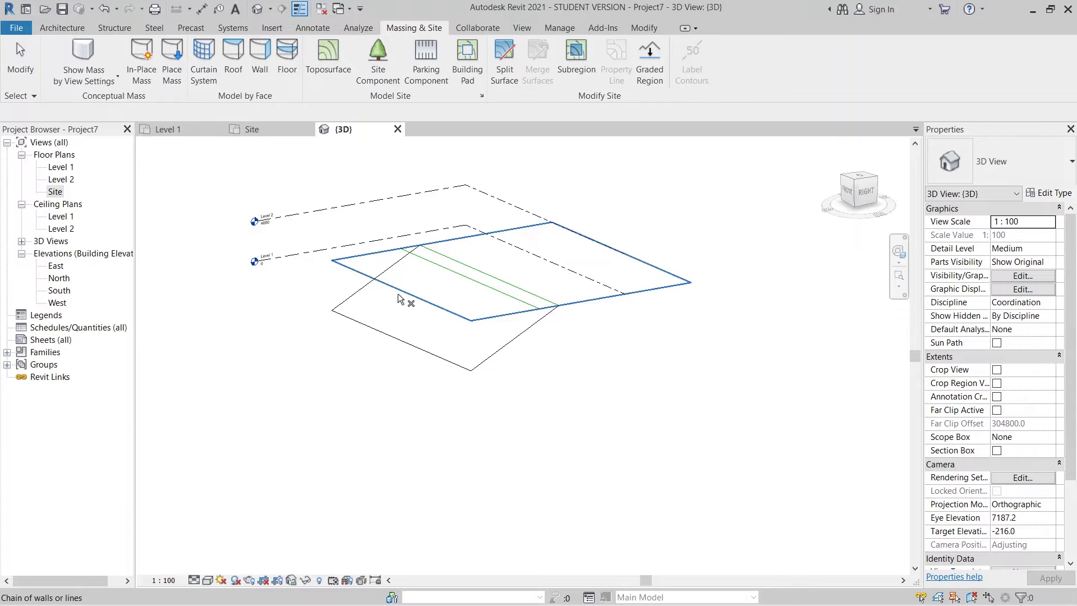
{"action": "left_click", "coordinate": [399, 295]}
Delete the model line that runs along the break between the flat and sloped parts of the surface.
{"action": "middle_click_drag", "start_coordinate": [597, 404], "coordinate": [538, 359], "text": "shift"}
{"action": "left_click", "coordinate": [488, 290]}
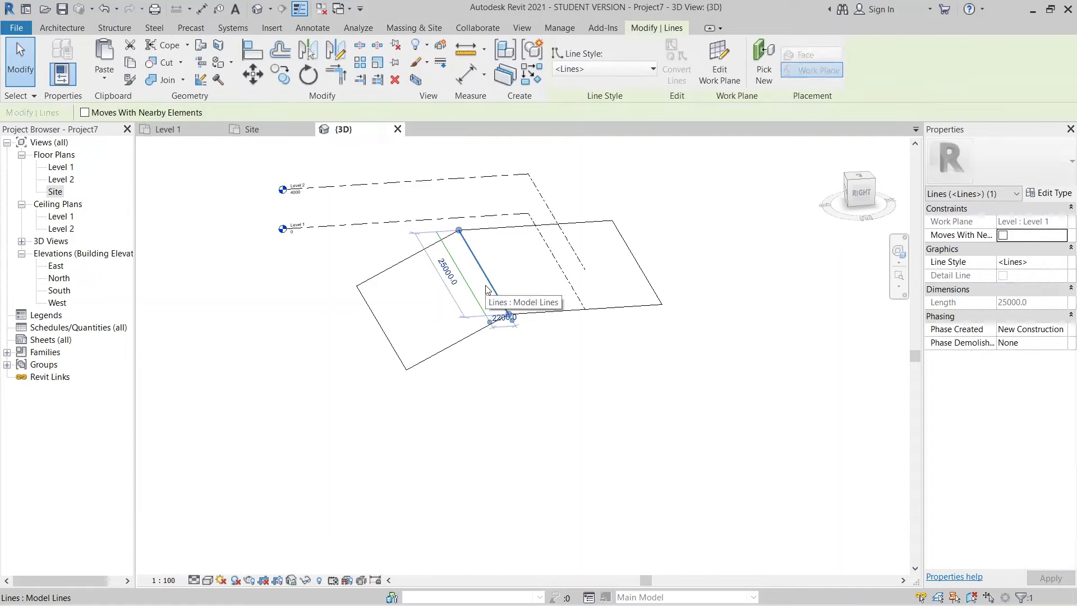
{"action": "key", "text": "Escape"}
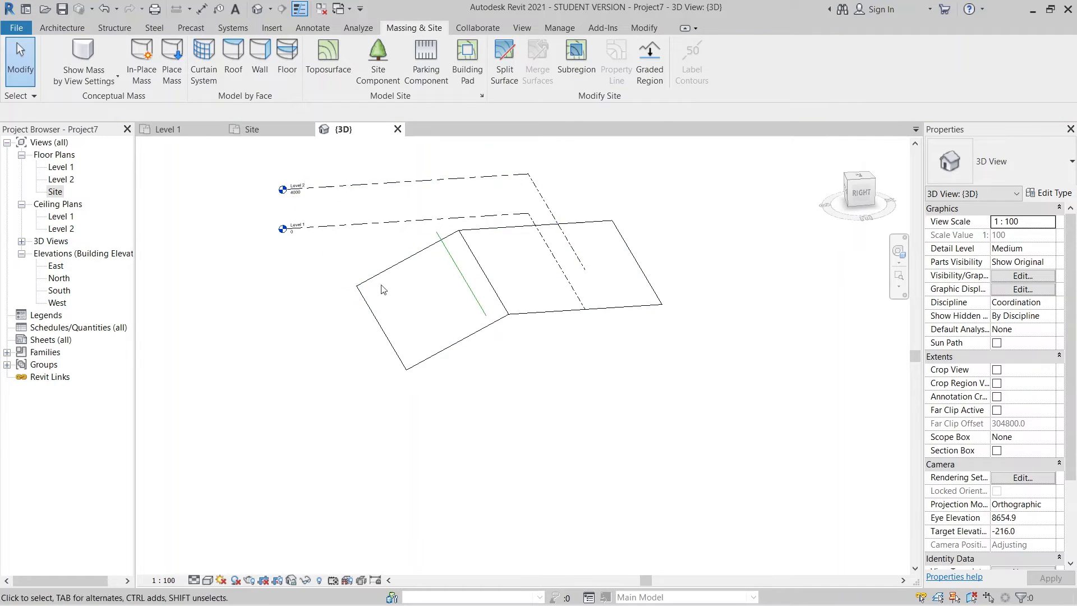
In the Site floor plan, draw a horizontal grid line across the outline, just below the green model line.
{"action": "middle_click_drag", "start_coordinate": [471, 332], "coordinate": [541, 426]}
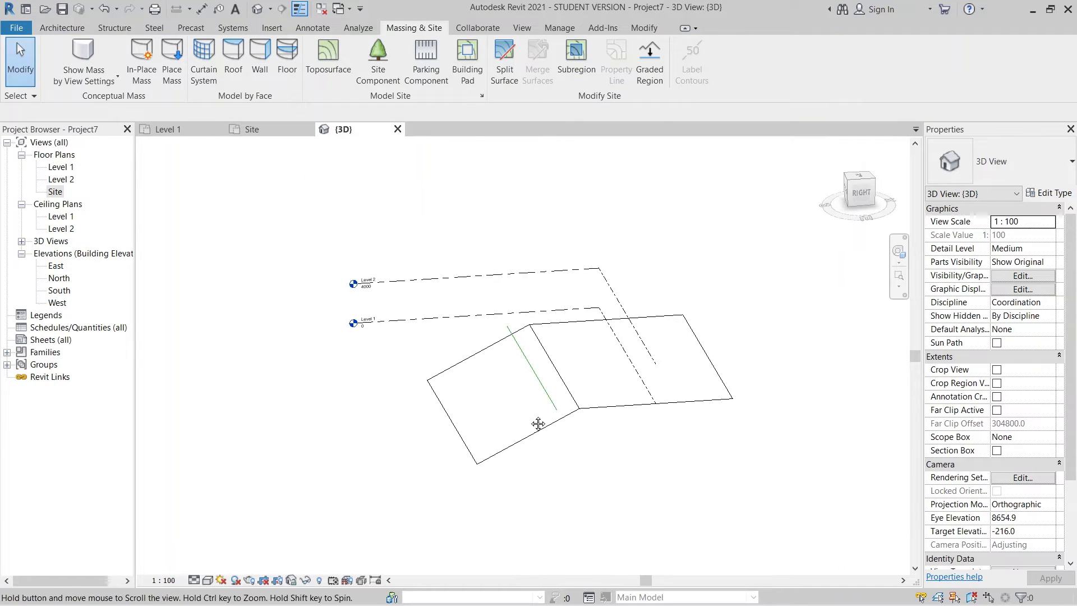
{"action": "left_click", "coordinate": [261, 128]}
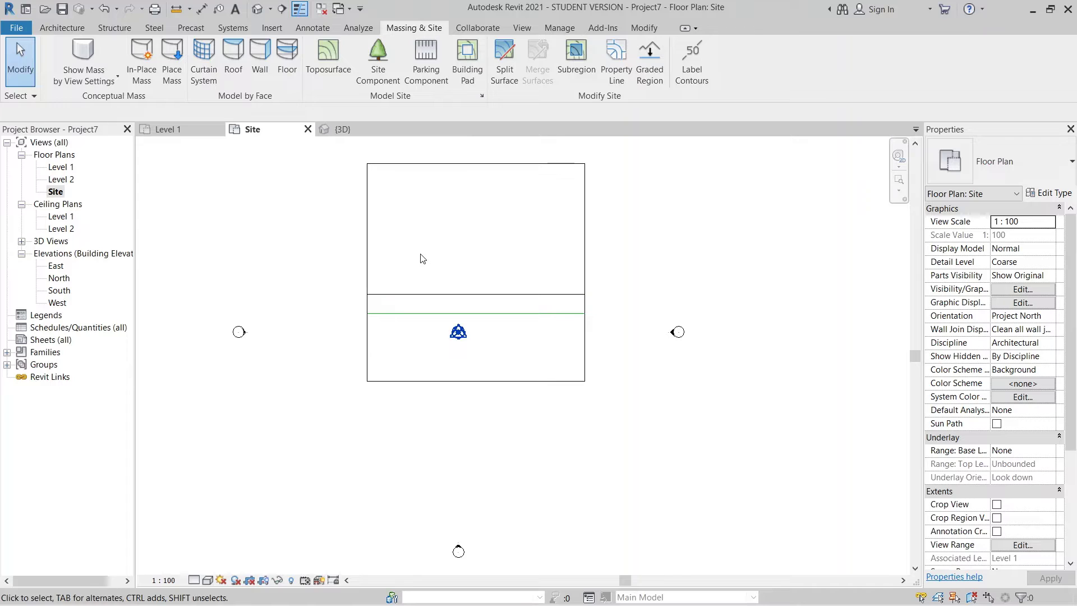
{"action": "key", "text": "r"}
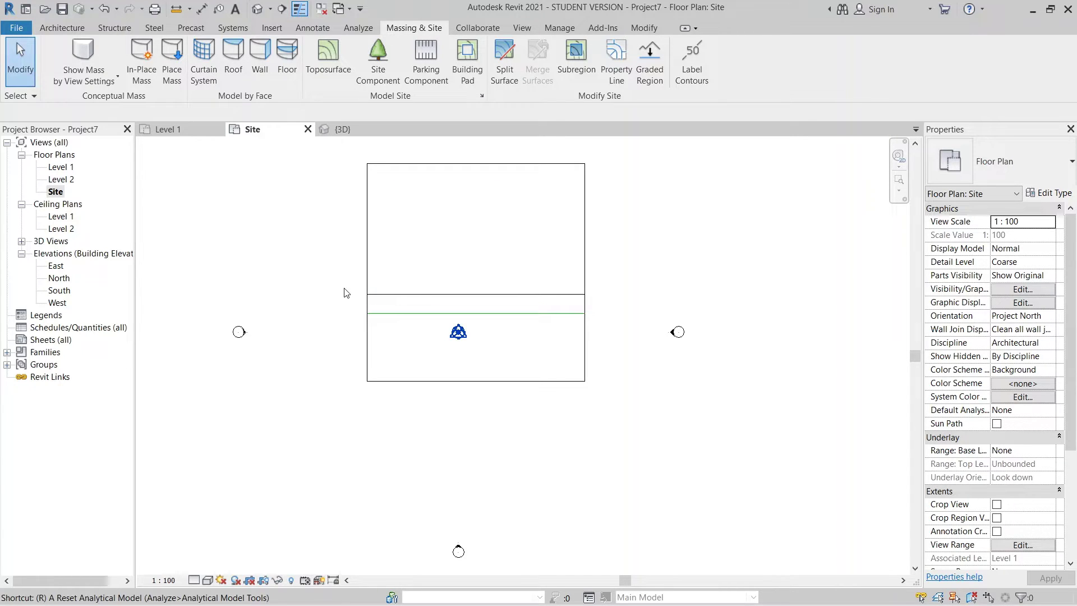
{"action": "scroll", "coordinate": [332, 313], "scroll_direction": "up", "scroll_amount": 2}
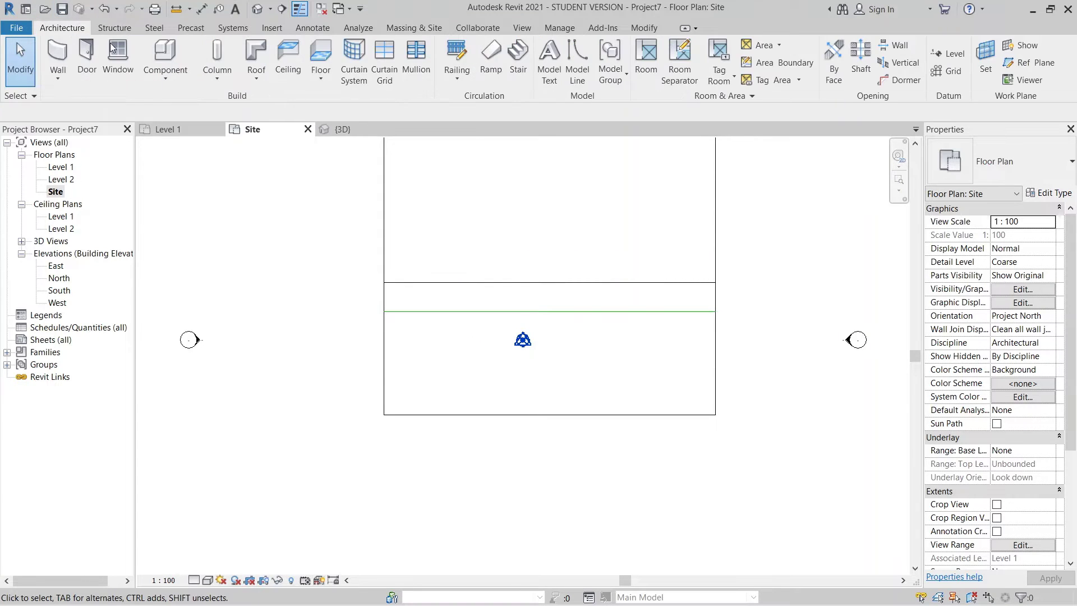
{"action": "left_click", "coordinate": [62, 27]}
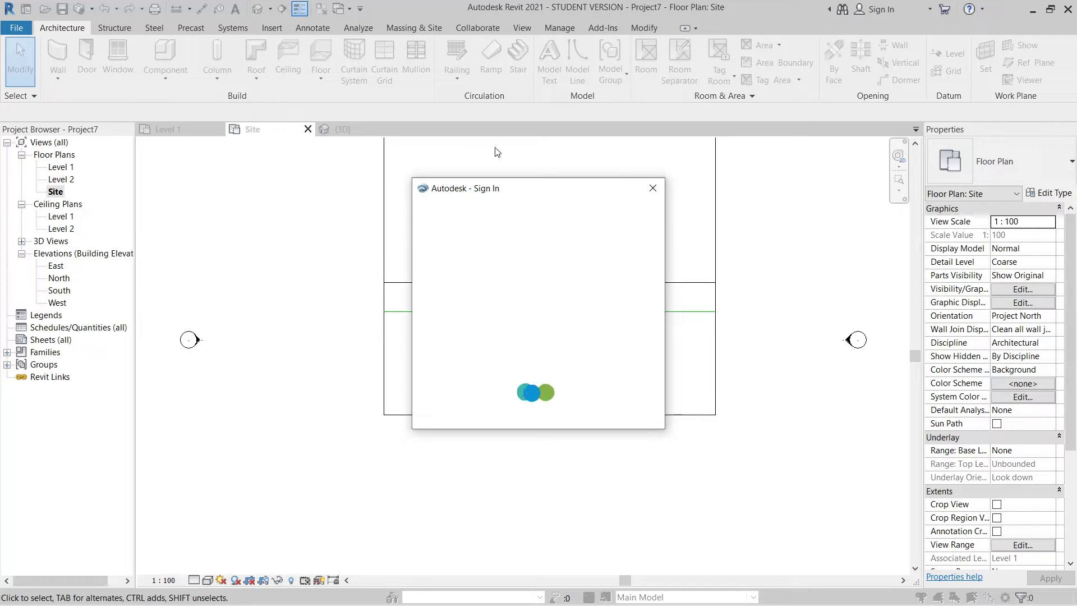
{"action": "left_click", "coordinate": [654, 189]}
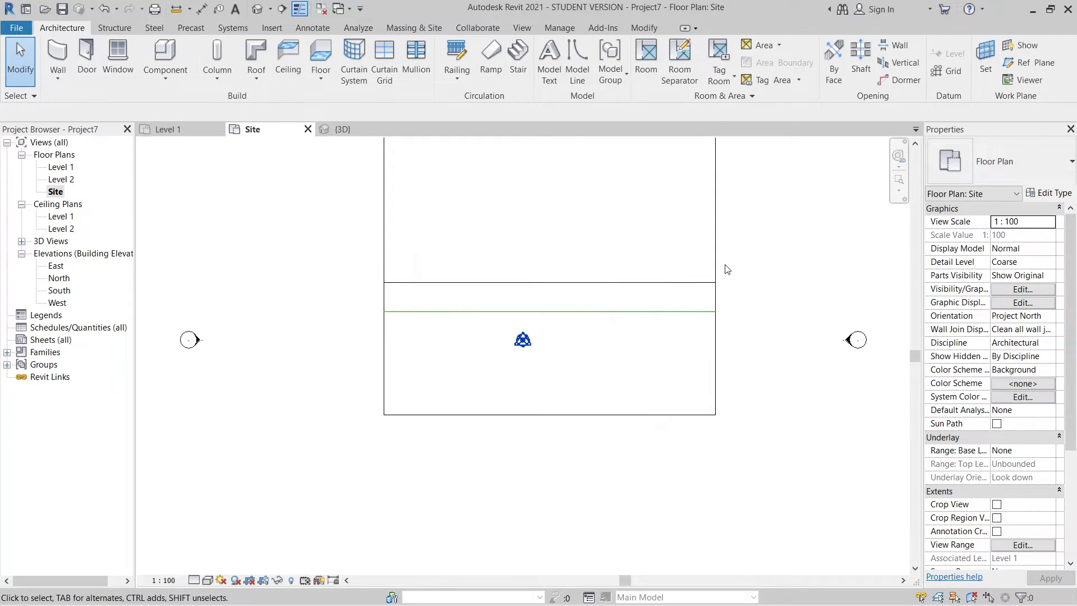
{"action": "key", "text": "g"}
{"action": "key", "text": "r"}
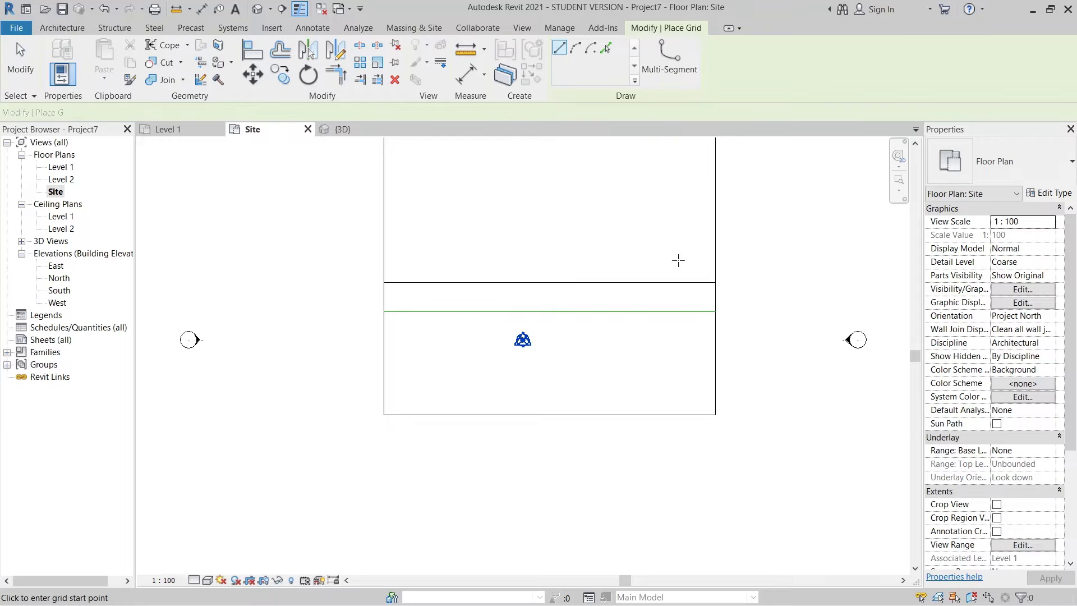
{"action": "left_click", "coordinate": [295, 315]}
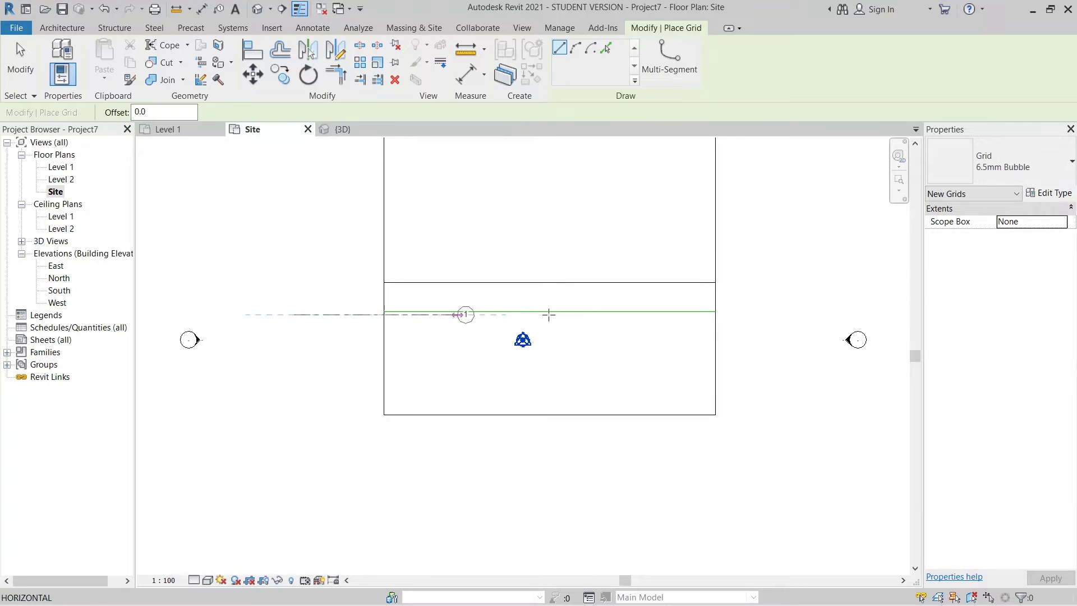
{"action": "left_click", "coordinate": [751, 314]}
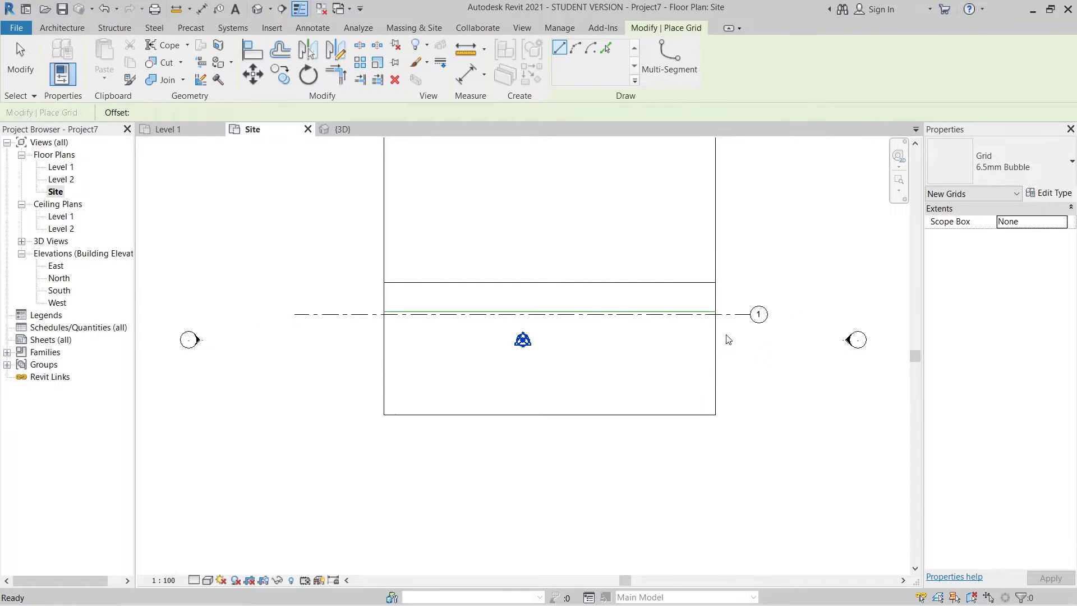
Move the new grid line up so that it lies exactly on the green model line.
{"action": "scroll", "coordinate": [730, 331], "scroll_direction": "up", "scroll_amount": 4}
{"action": "key", "text": "Escape"}
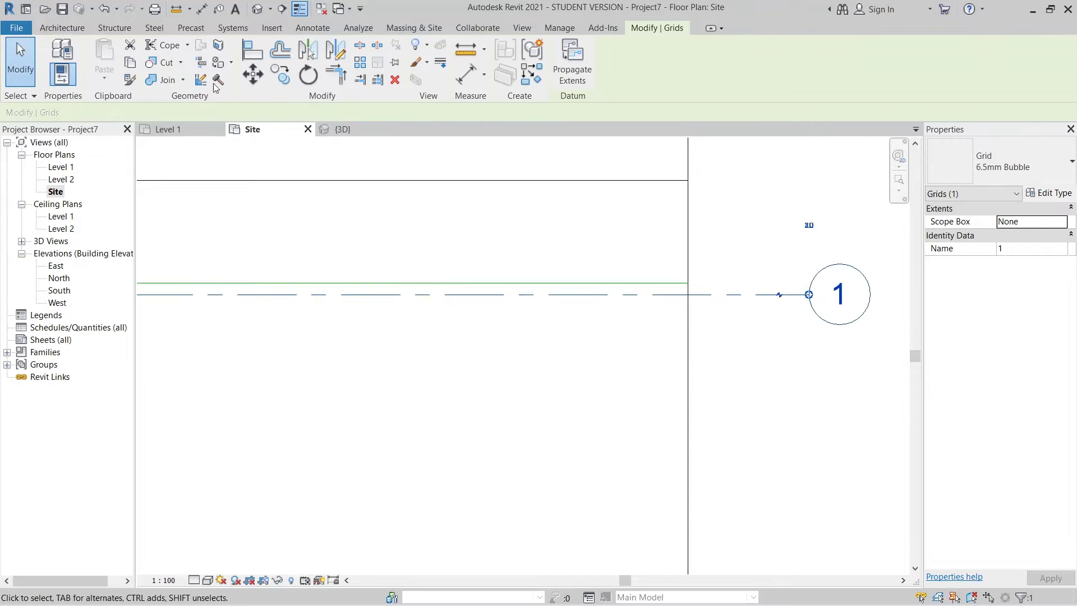
{"action": "left_click", "coordinate": [251, 72]}
{"action": "left_click", "coordinate": [385, 295]}
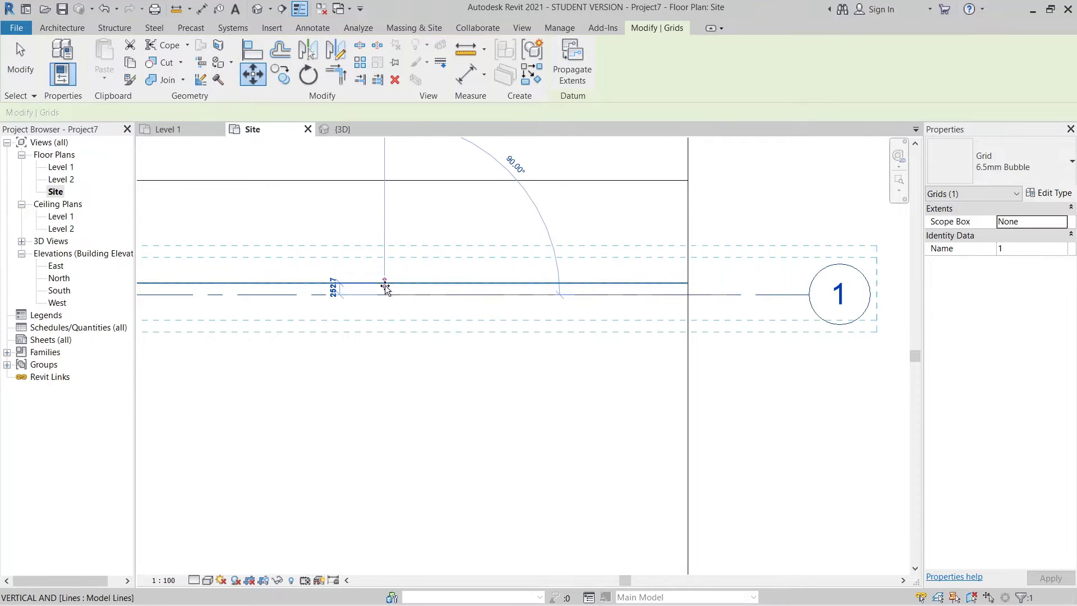
{"action": "left_click", "coordinate": [385, 287]}
{"action": "scroll", "coordinate": [432, 337], "scroll_direction": "down", "scroll_amount": 3}
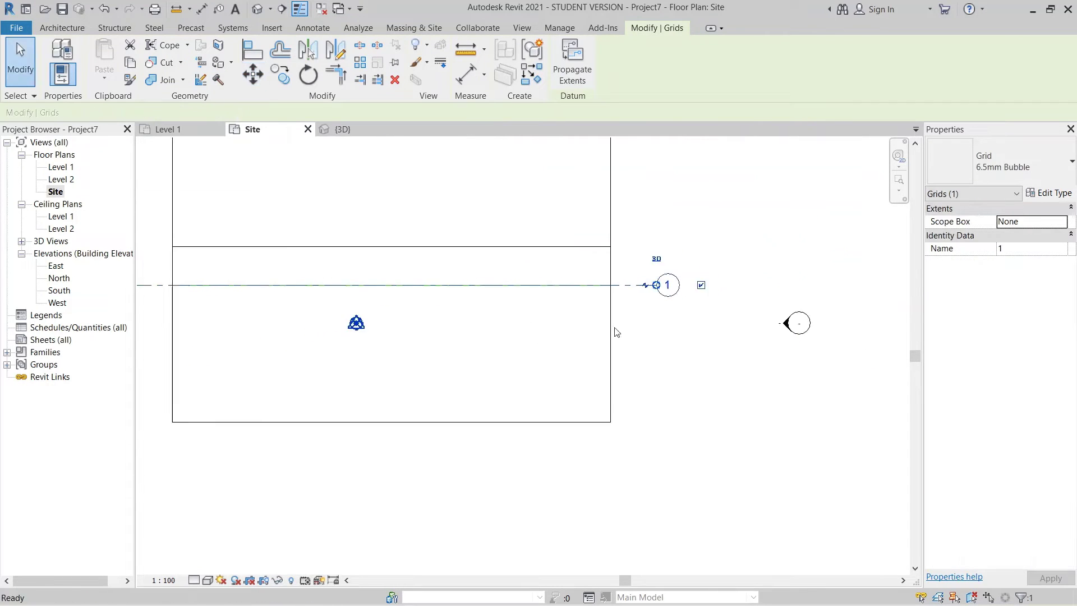
{"action": "key", "text": "Escape"}
Add a second horizontal grid line parallel to grid 1 by picking it with a 5000 offset on its lower side.
{"action": "key", "text": "g"}
{"action": "key", "text": "r"}
{"action": "left_click", "coordinate": [606, 47]}
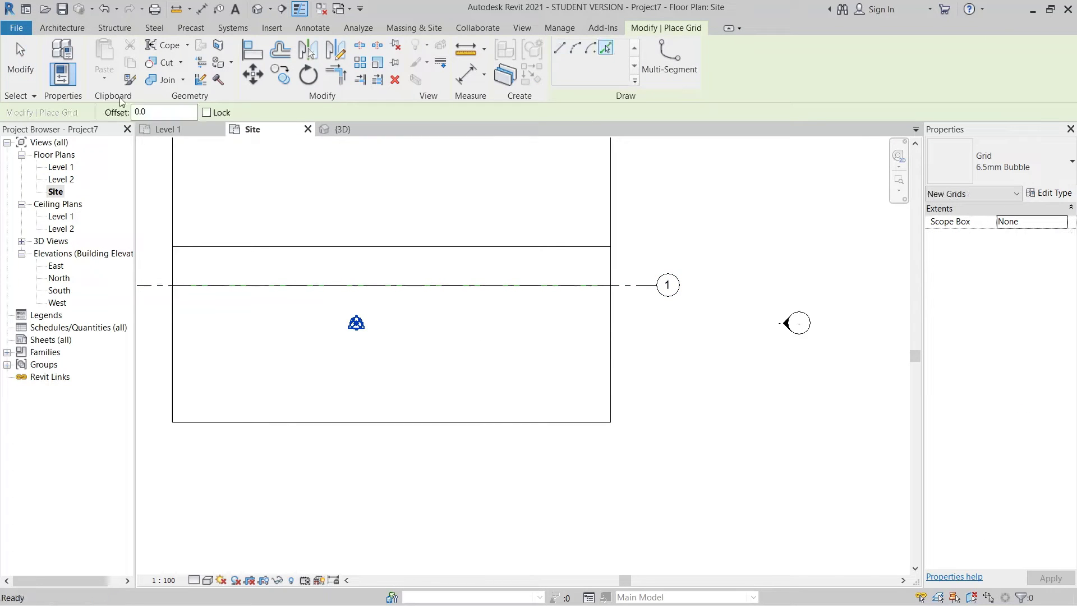
{"action": "type", "text": "5000"}
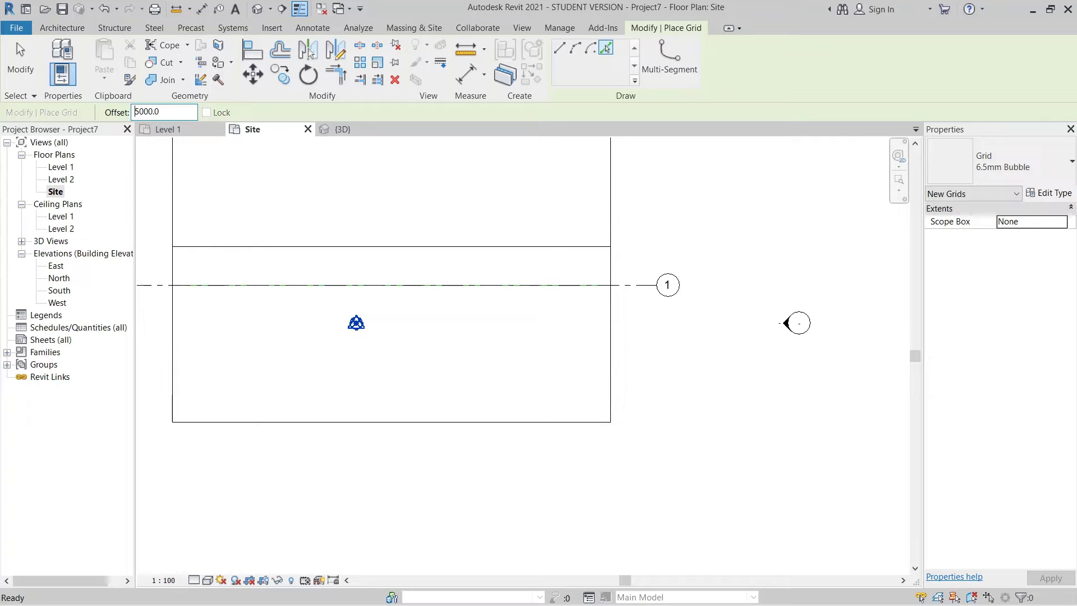
{"action": "middle_click_drag", "start_coordinate": [150, 229], "coordinate": [349, 239]}
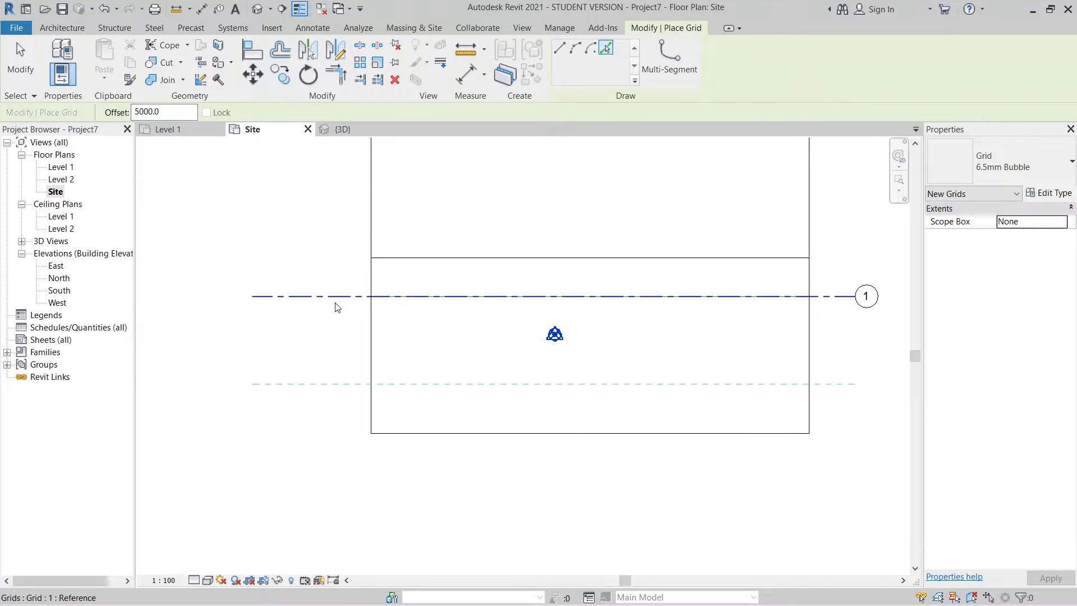
{"action": "left_click", "coordinate": [336, 303]}
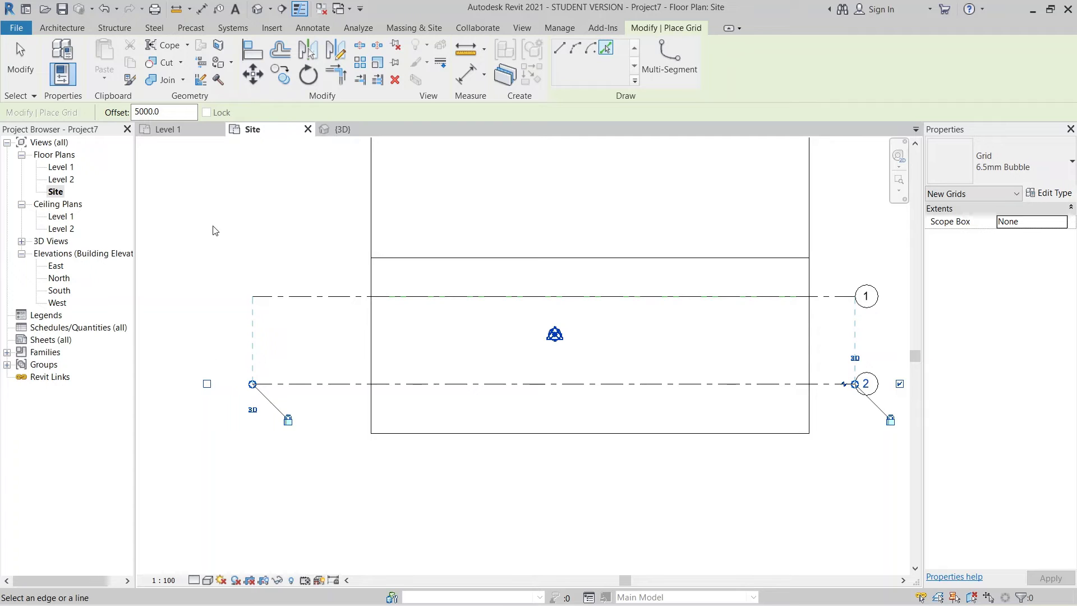
Set the grid offset to 2000 and place a parallel grid line above grid 2.
{"action": "left_click_drag", "start_coordinate": [133, 115], "coordinate": [82, 116]}
{"action": "type", "text": "200"}
{"action": "left_click", "coordinate": [287, 384]}
{"action": "key", "text": "Escape"}
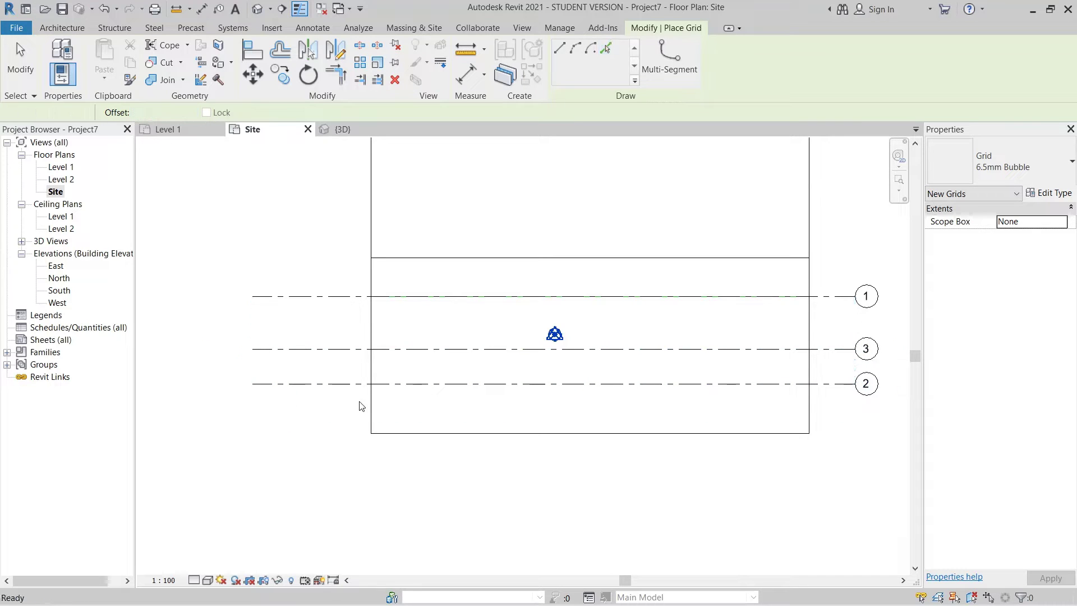
Place two more grid lines by picking with the 2000 offset, one below grid 2 and one below grid 3.
{"action": "key", "text": "p"}
{"action": "key", "text": "l"}
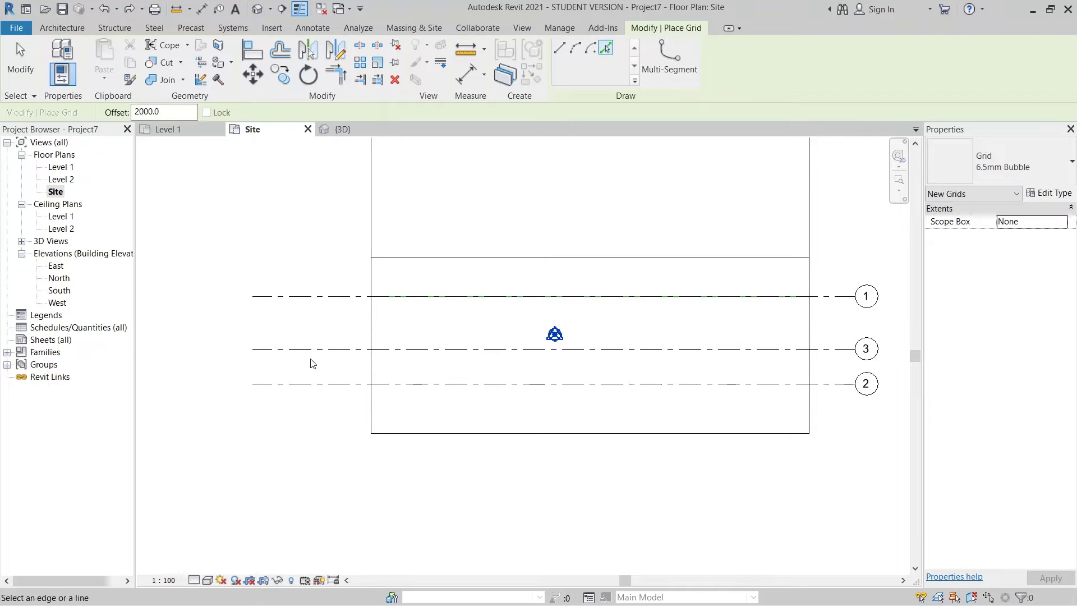
{"action": "left_click", "coordinate": [324, 386]}
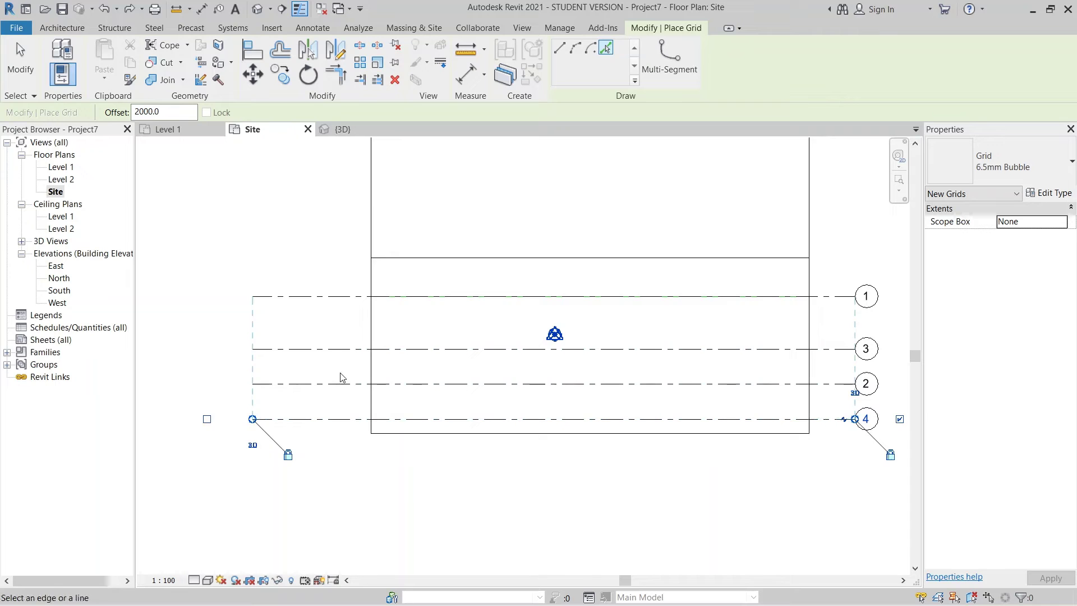
{"action": "left_click", "coordinate": [334, 350]}
{"action": "key", "text": "Escape"}
{"action": "key", "text": "Escape"}
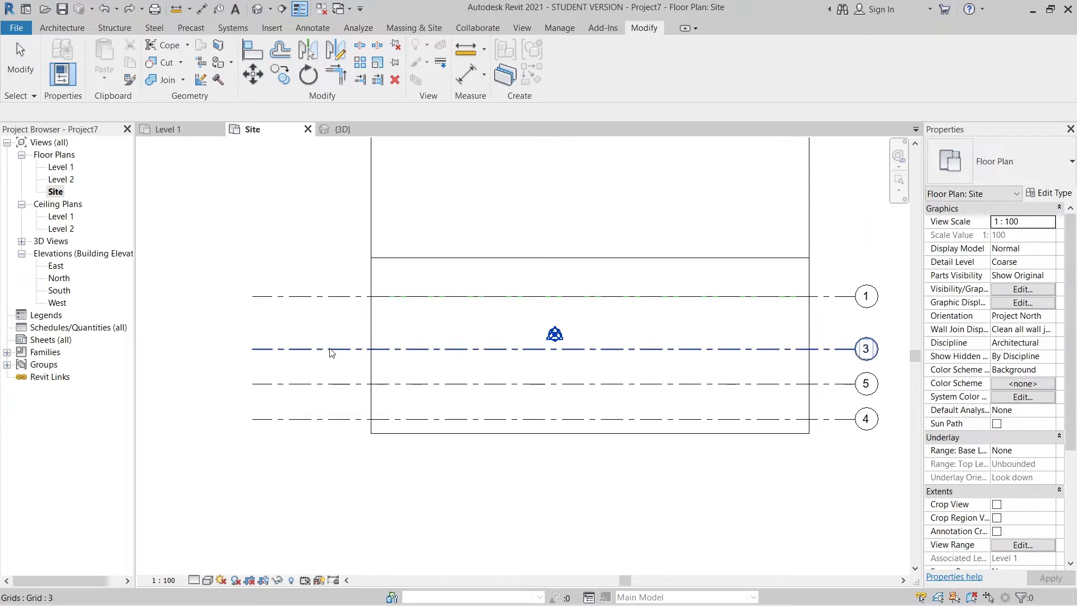
Delete grid 3, the line between grids 1 and 5.
{"action": "key", "text": "Delete"}
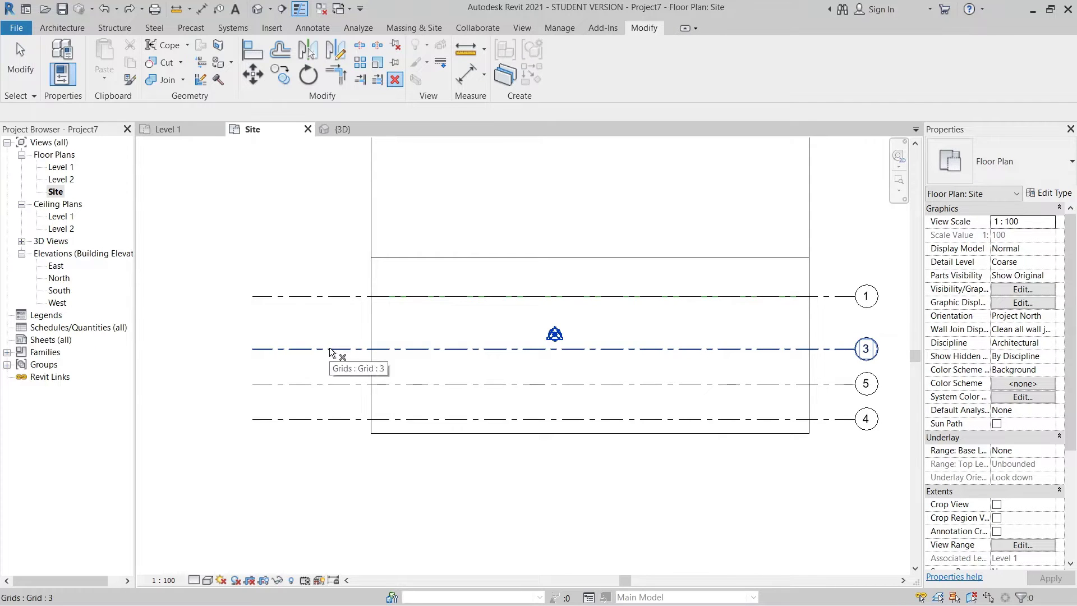
{"action": "left_click", "coordinate": [303, 349]}
{"action": "key", "text": "Delete"}
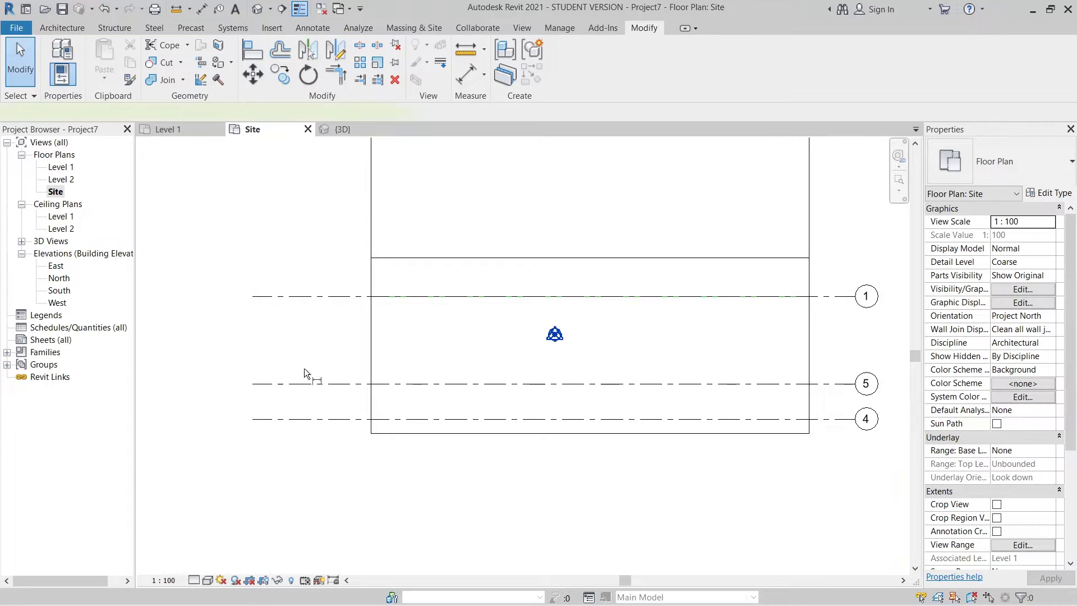
Place one continuous aligned dimension string across grids 4, 5 and 1, to the left of the outline.
{"action": "key", "text": "d"}
{"action": "key", "text": "i"}
{"action": "left_click", "coordinate": [310, 385]}
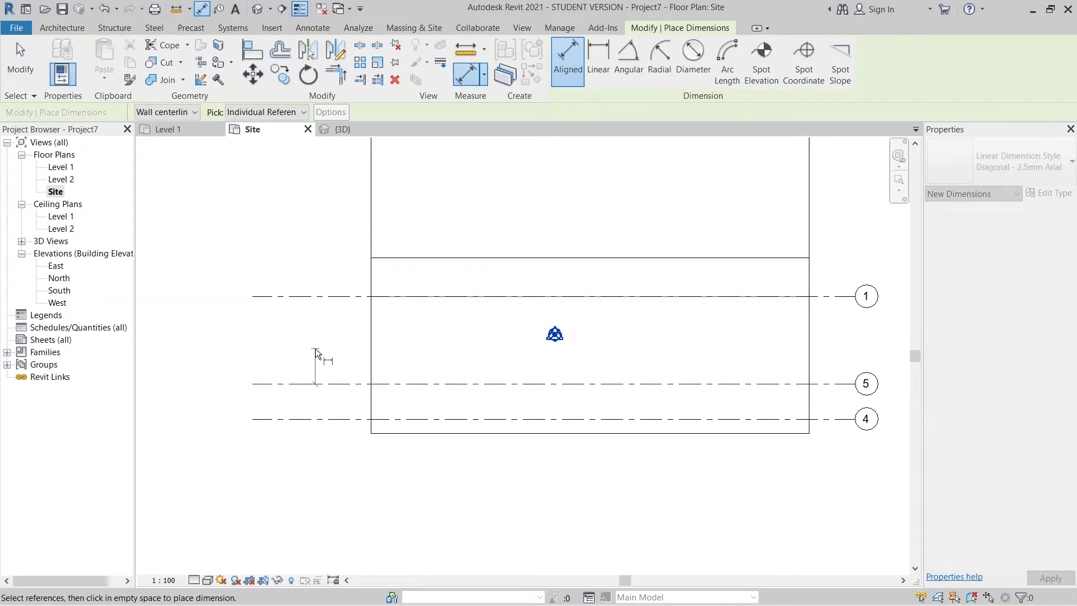
{"action": "key", "text": "Escape"}
{"action": "key", "text": "Escape"}
{"action": "left_click", "coordinate": [339, 419]}
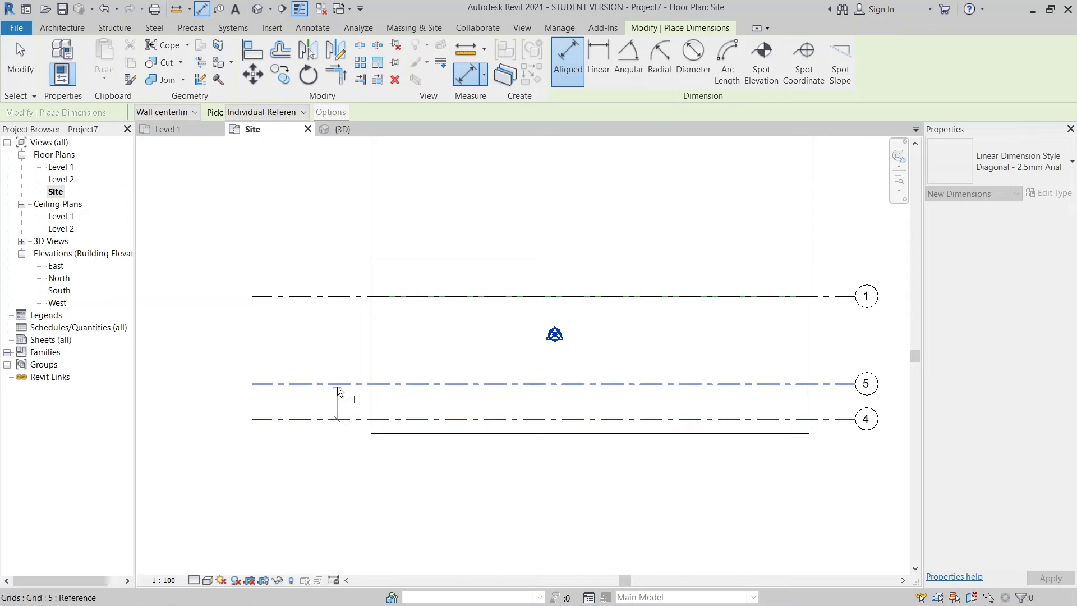
{"action": "left_click", "coordinate": [338, 384]}
{"action": "left_click", "coordinate": [335, 297]}
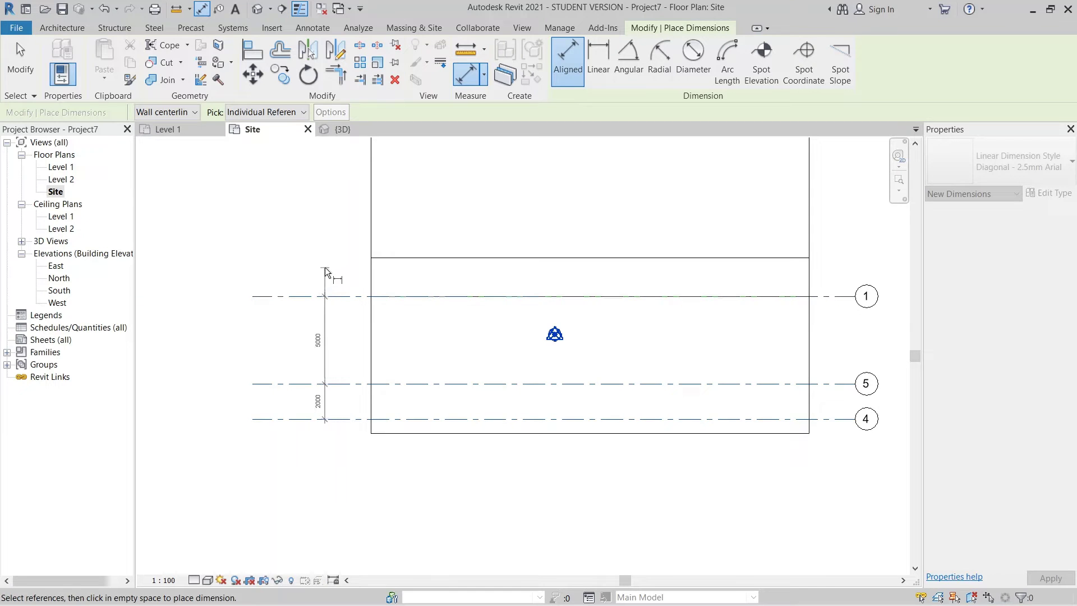
{"action": "left_click", "coordinate": [324, 268]}
{"action": "middle_click_drag", "start_coordinate": [443, 419], "coordinate": [377, 394]}
{"action": "key", "text": "Escape"}
{"action": "key", "text": "Escape"}
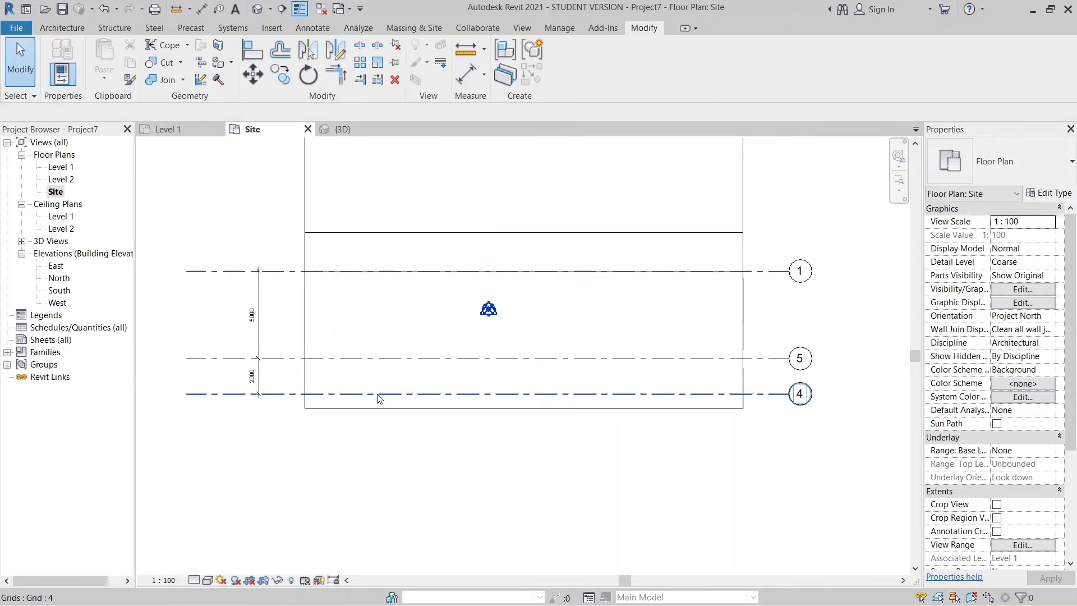
Draw a vertical grid line crossing all horizontal grids, about 2050 mm inside the outline's left edge.
{"action": "key", "text": "g"}
{"action": "key", "text": "r"}
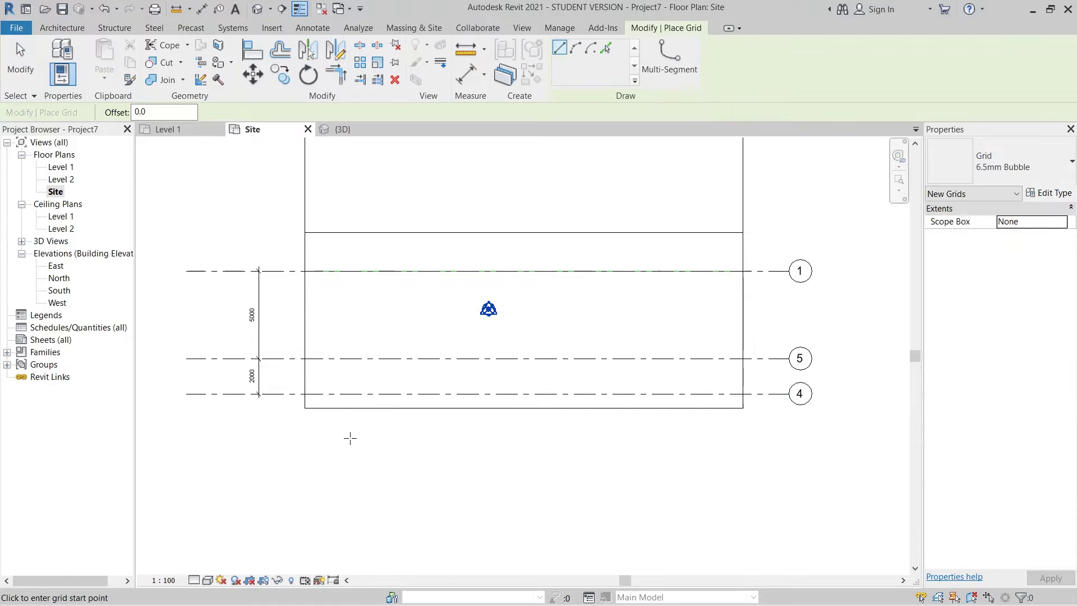
{"action": "left_click", "coordinate": [340, 447]}
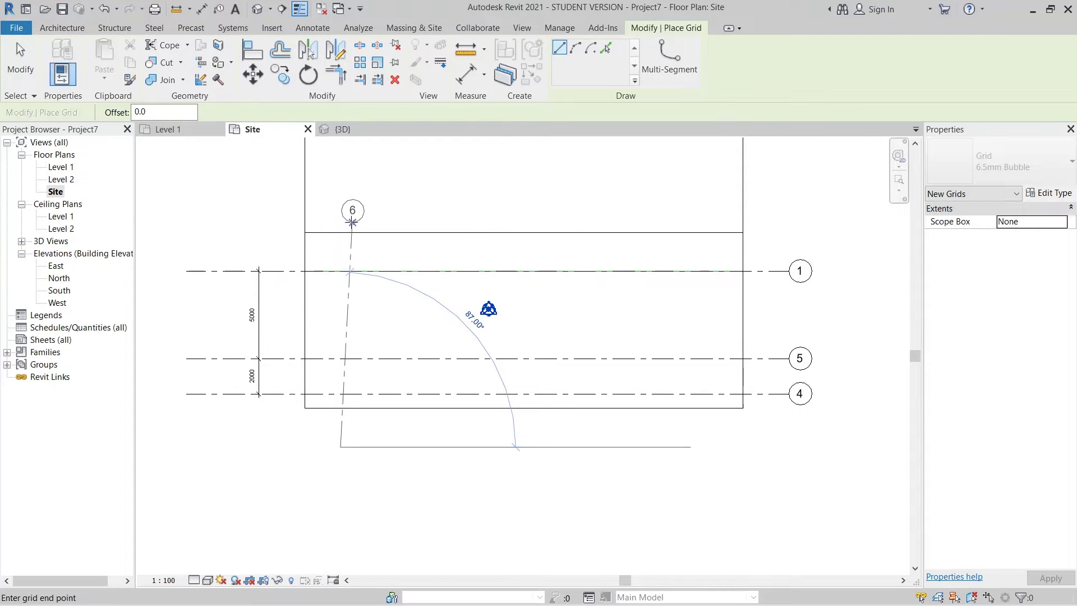
{"action": "left_click", "coordinate": [341, 225]}
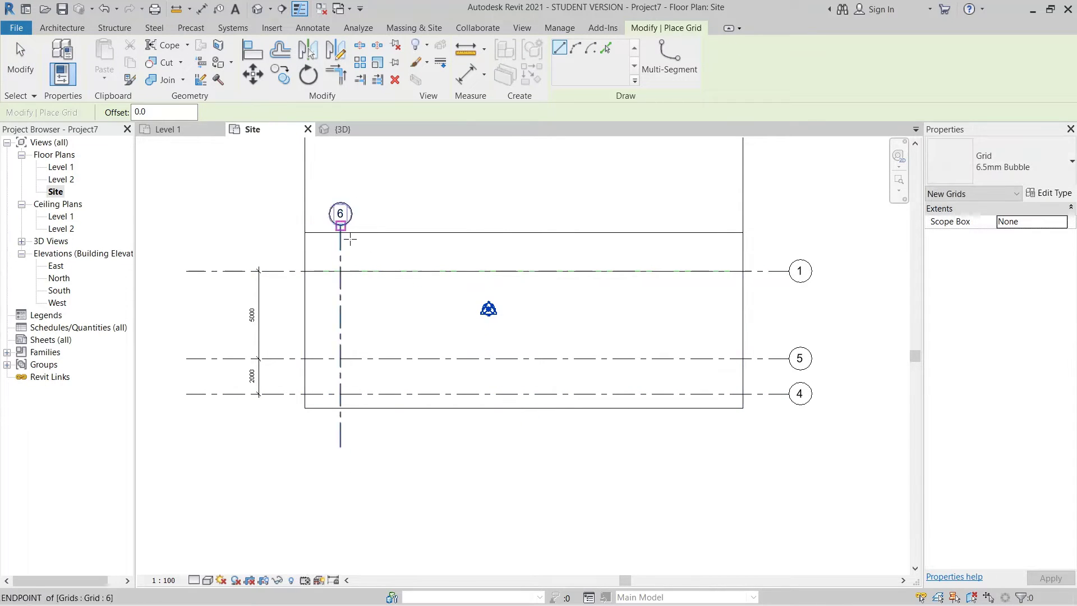
{"action": "key", "text": "Escape"}
{"action": "key", "text": "Escape"}
{"action": "left_click", "coordinate": [349, 224]}
{"action": "key", "text": "Escape"}
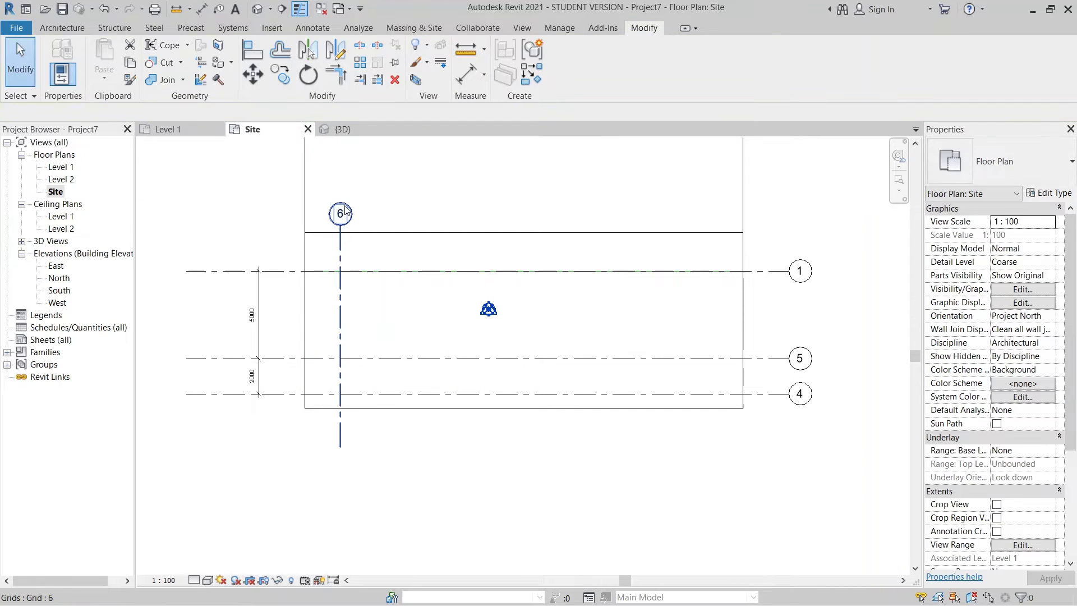
Rename the vertical grid line as A.
{"action": "left_click", "coordinate": [341, 242]}
{"action": "left_click", "coordinate": [1025, 248]}
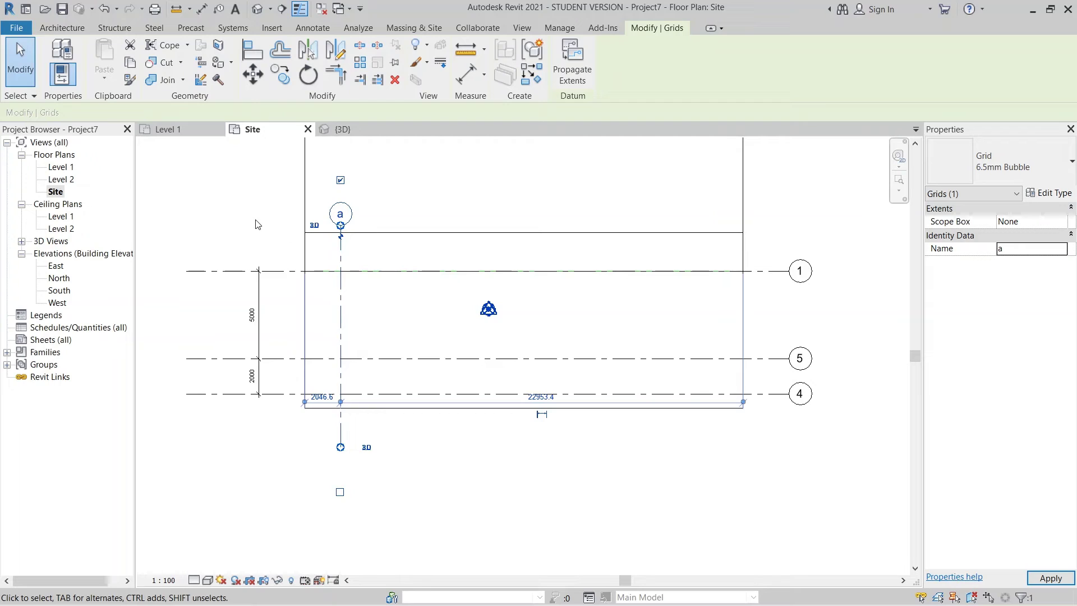
{"action": "left_click", "coordinate": [1033, 252]}
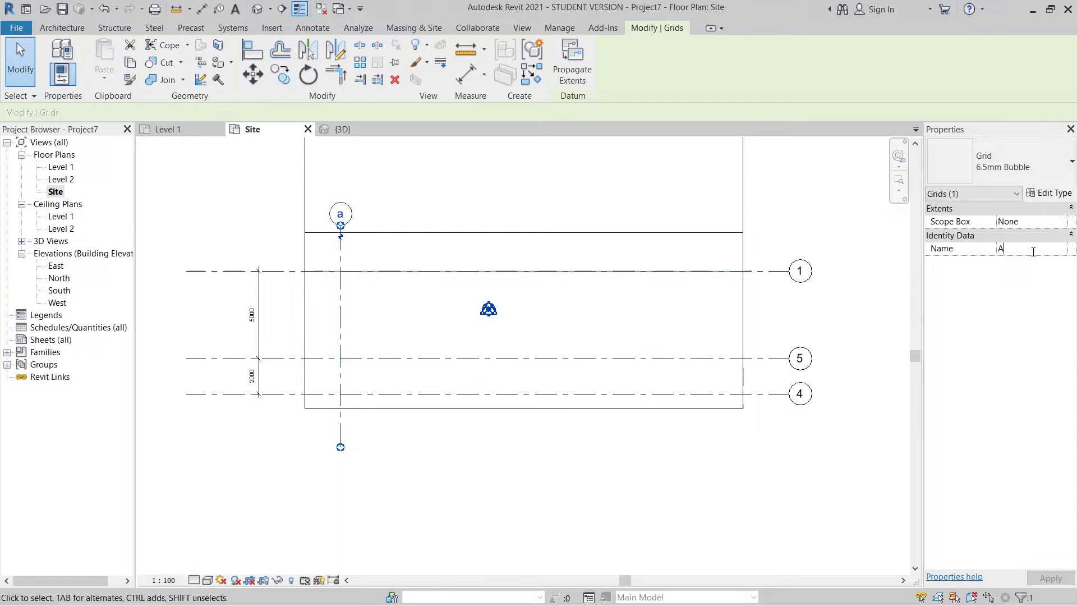
{"action": "left_click", "coordinate": [592, 484]}
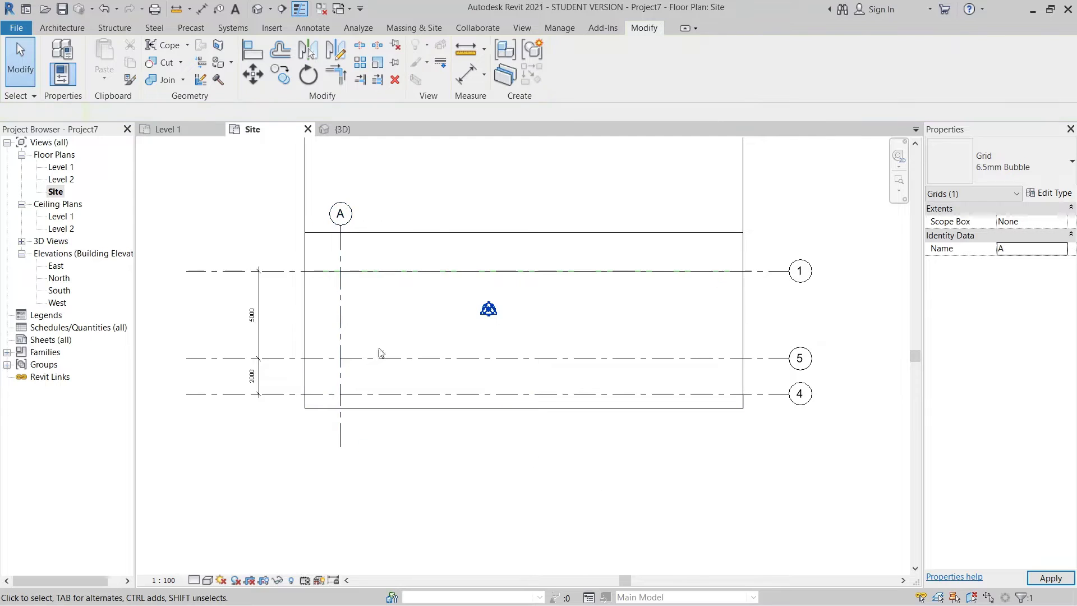
Add two more vertical grid lines to the right of grid A, spaced at successive 4000 mm offsets.
{"action": "left_click", "coordinate": [343, 314]}
{"action": "key", "text": "c"}
{"action": "key", "text": "s"}
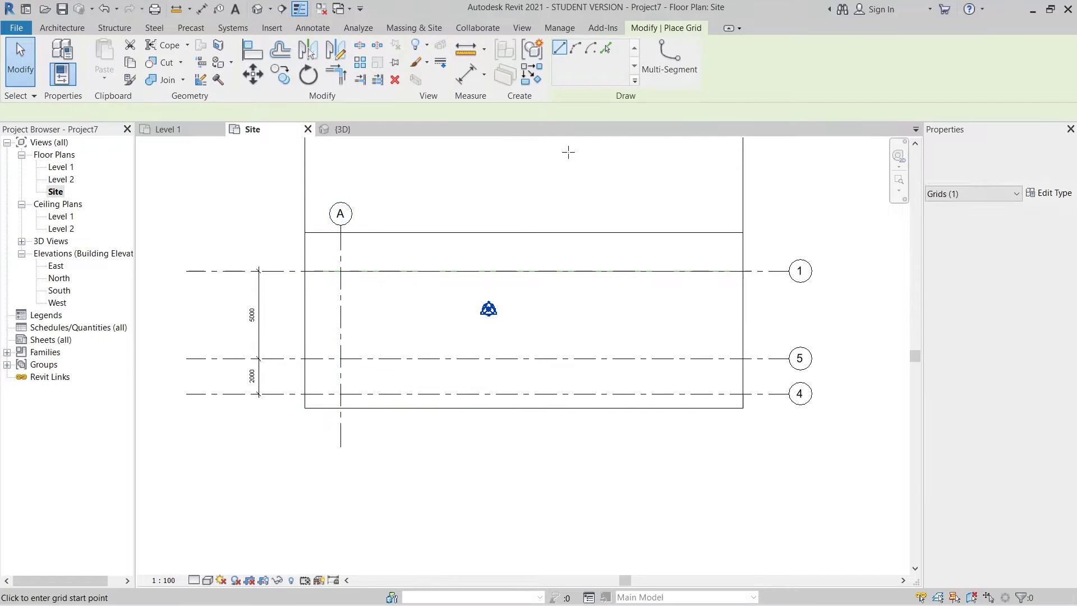
{"action": "left_click", "coordinate": [605, 48]}
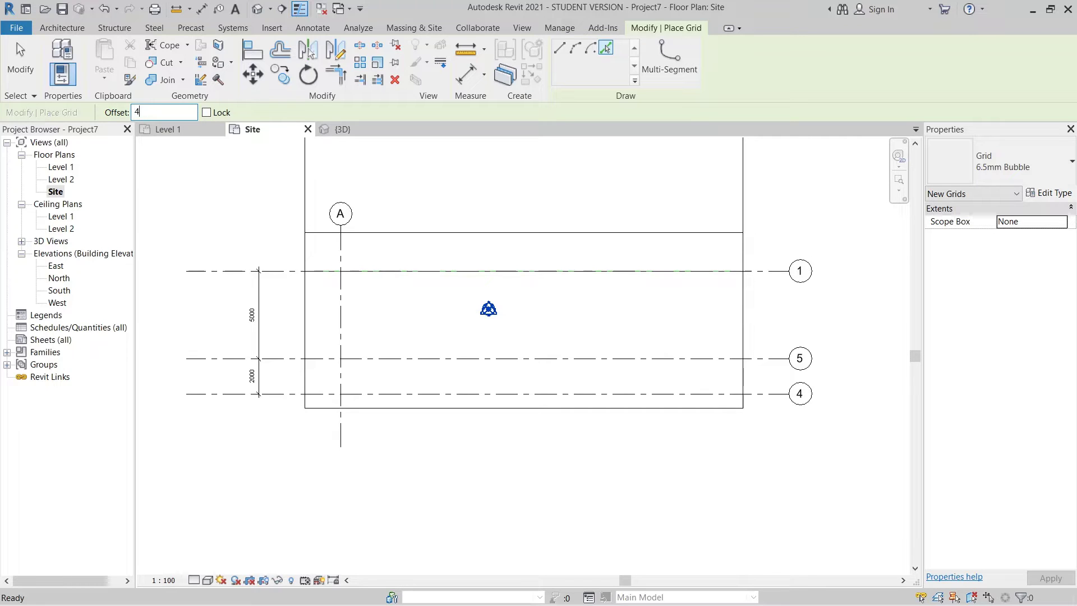
{"action": "left_click", "coordinate": [346, 331]}
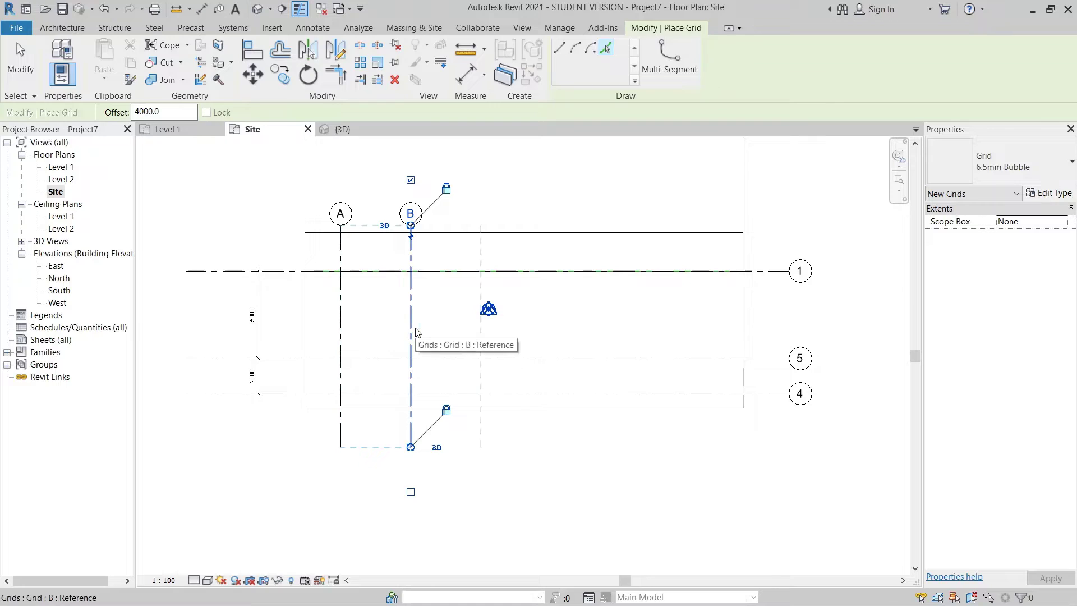
{"action": "left_click", "coordinate": [415, 332]}
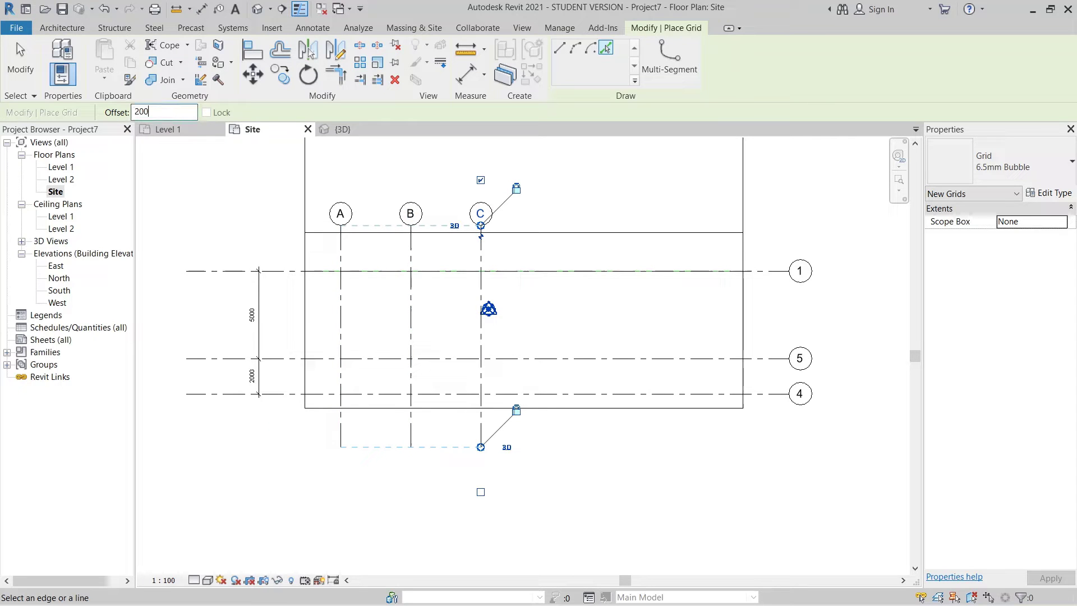
Add a vertical grid line offset 2000 mm to the right of grid C, and another 6000 mm beyond it.
{"action": "left_click", "coordinate": [482, 349]}
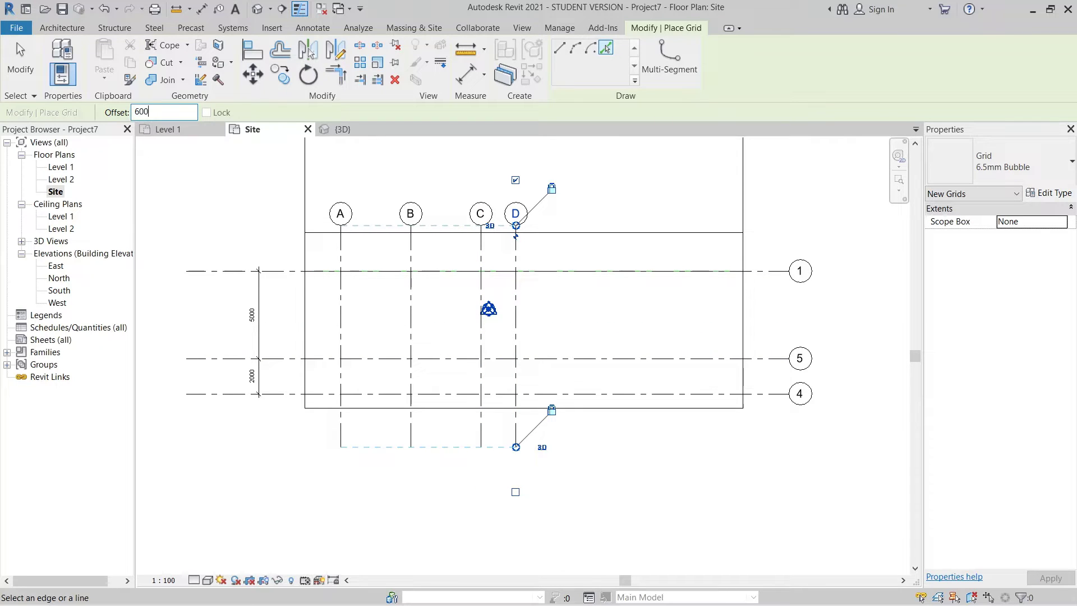
{"action": "left_click", "coordinate": [524, 337]}
{"action": "key", "text": "Escape"}
{"action": "key", "text": "Escape"}
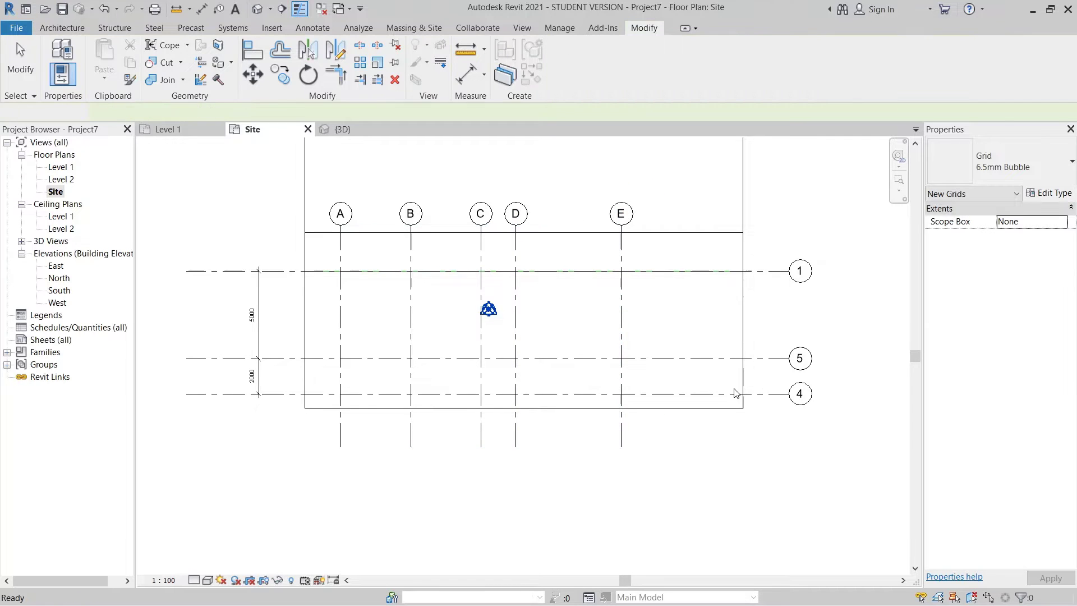
Shorten the three horizontal grids, pulling their bubble ends inside the outline and their opposite ends closer to its left edge.
{"action": "left_click", "coordinate": [755, 360]}
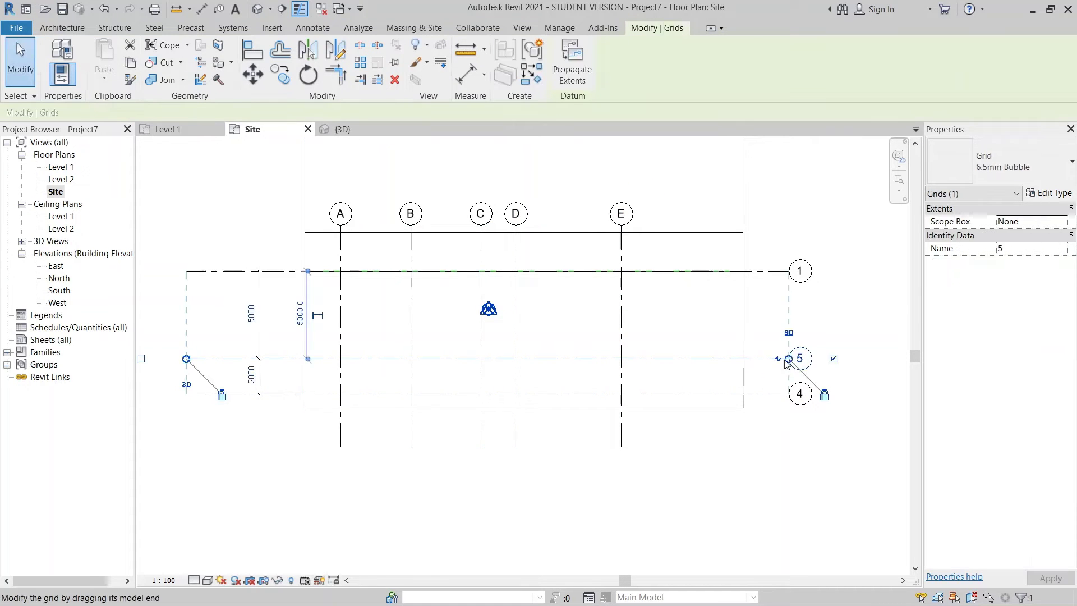
{"action": "left_click_drag", "start_coordinate": [700, 359], "coordinate": [687, 359]}
{"action": "left_click", "coordinate": [697, 446]}
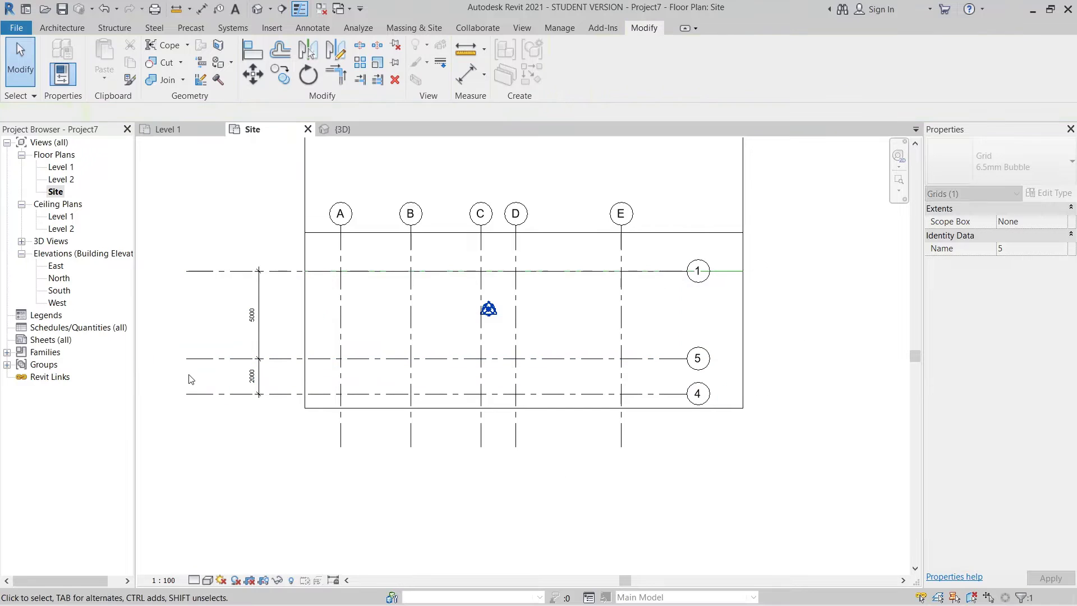
{"action": "left_click", "coordinate": [196, 358]}
{"action": "left_click_drag", "start_coordinate": [186, 359], "coordinate": [303, 359]}
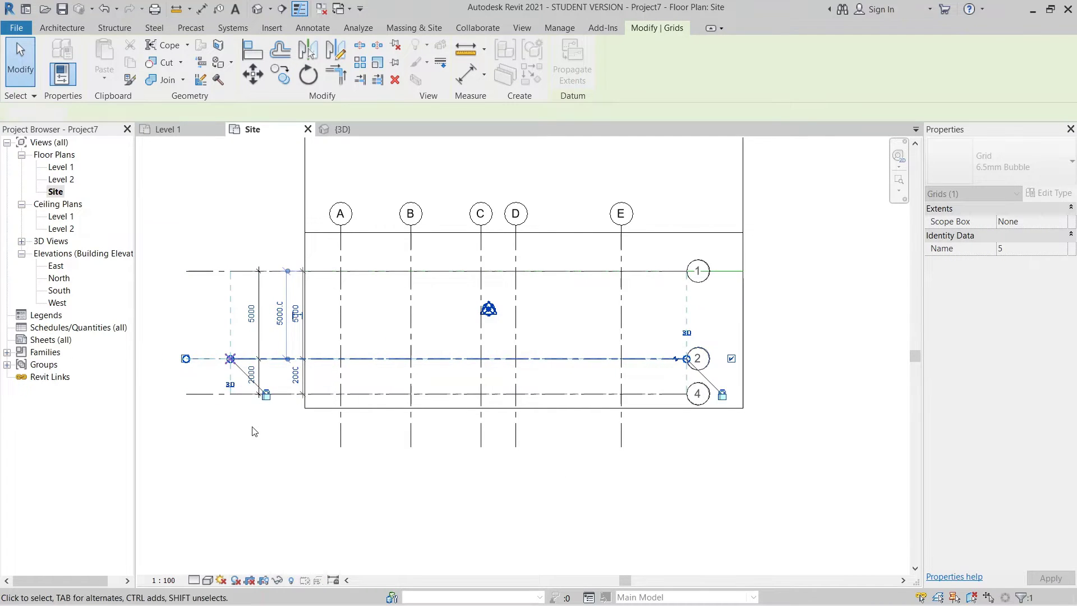
{"action": "left_click", "coordinate": [253, 428]}
Rename the lowest horizontal grid, grid 4, as 3.
{"action": "middle_click_drag", "start_coordinate": [724, 402], "coordinate": [637, 411]}
{"action": "scroll", "coordinate": [636, 409], "scroll_direction": "up", "scroll_amount": 2}
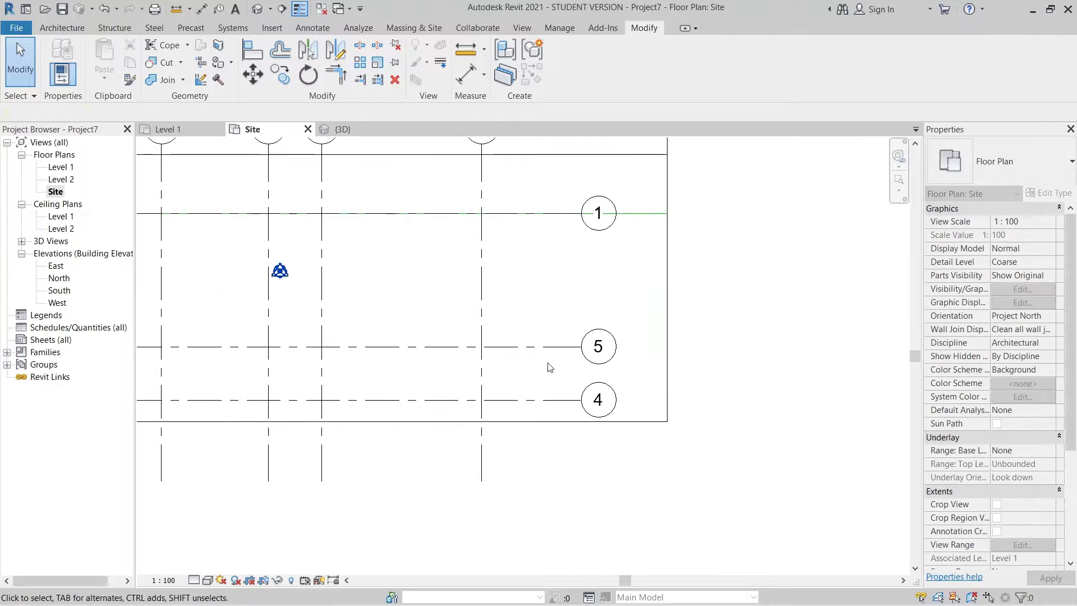
{"action": "left_click", "coordinate": [556, 400]}
{"action": "left_click", "coordinate": [1033, 248]}
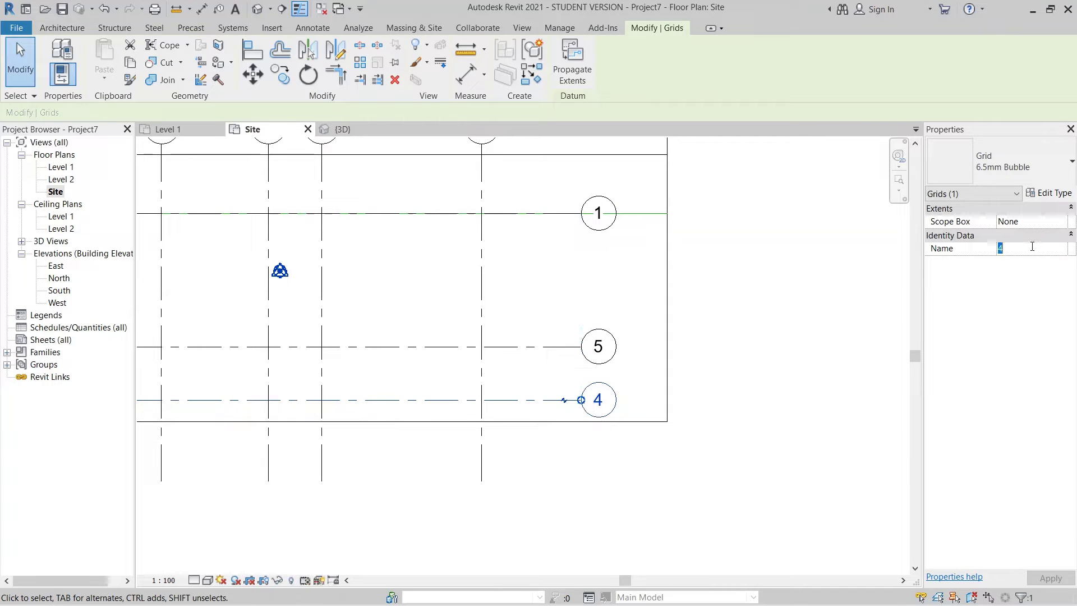
{"action": "left_click", "coordinate": [767, 375]}
Rename the middle horizontal grid, grid 5, as 2.
{"action": "left_click", "coordinate": [508, 346]}
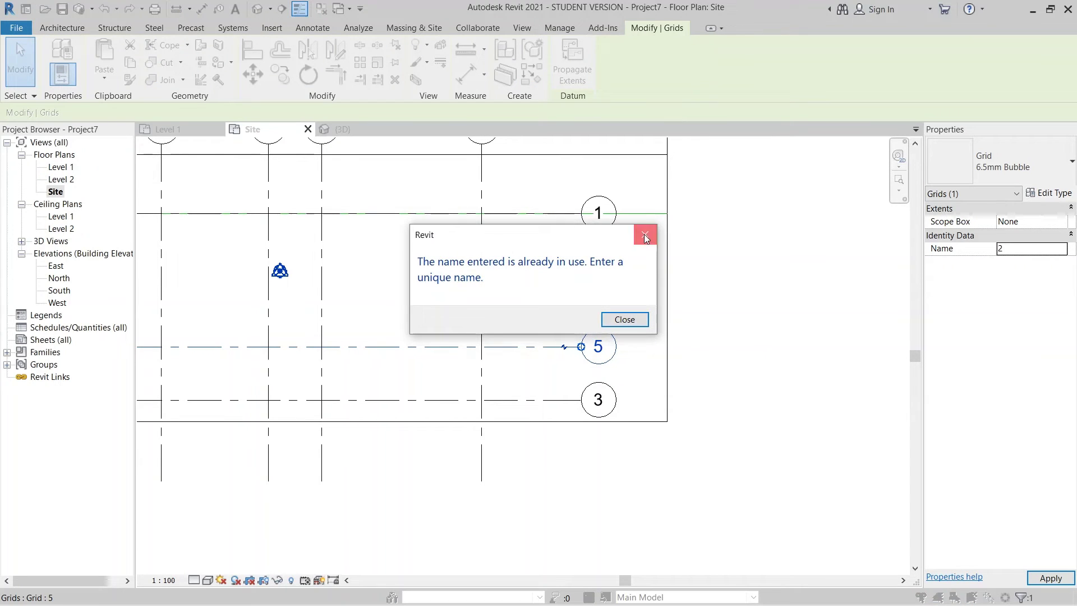
{"action": "left_click", "coordinate": [645, 236]}
{"action": "middle_click_drag", "start_coordinate": [562, 374], "coordinate": [602, 368]}
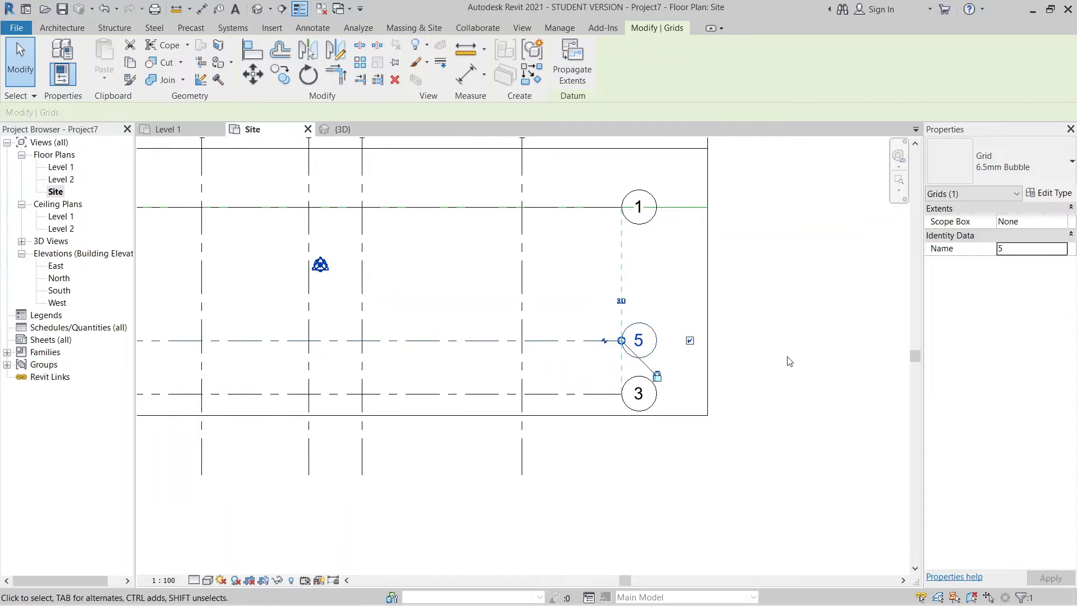
{"action": "left_click", "coordinate": [823, 388]}
{"action": "left_click", "coordinate": [573, 341]}
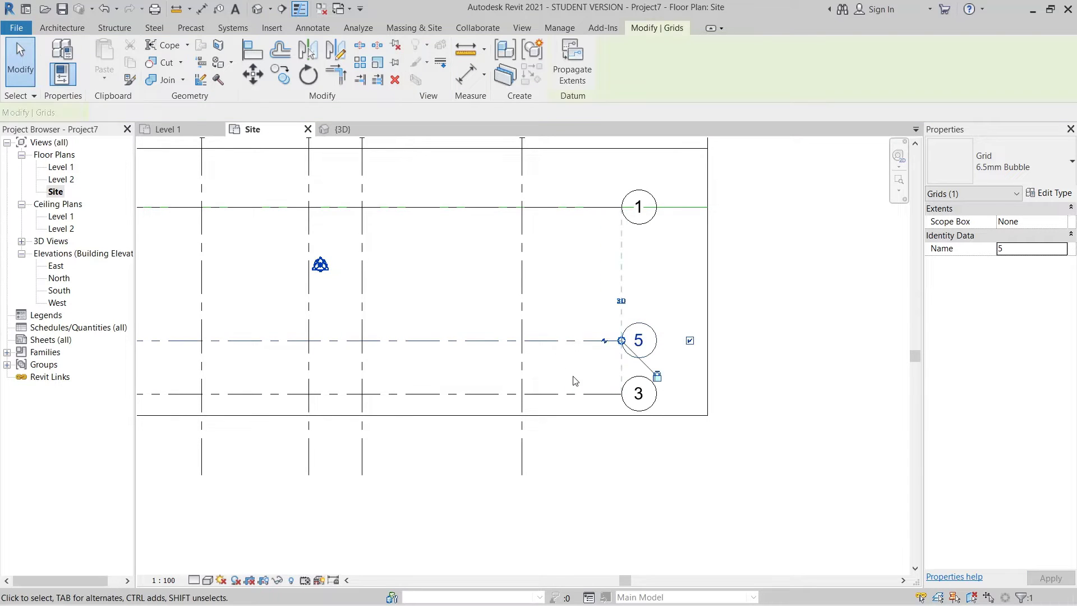
{"action": "left_click", "coordinate": [575, 381]}
{"action": "scroll", "coordinate": [578, 382], "scroll_direction": "down", "scroll_amount": 4}
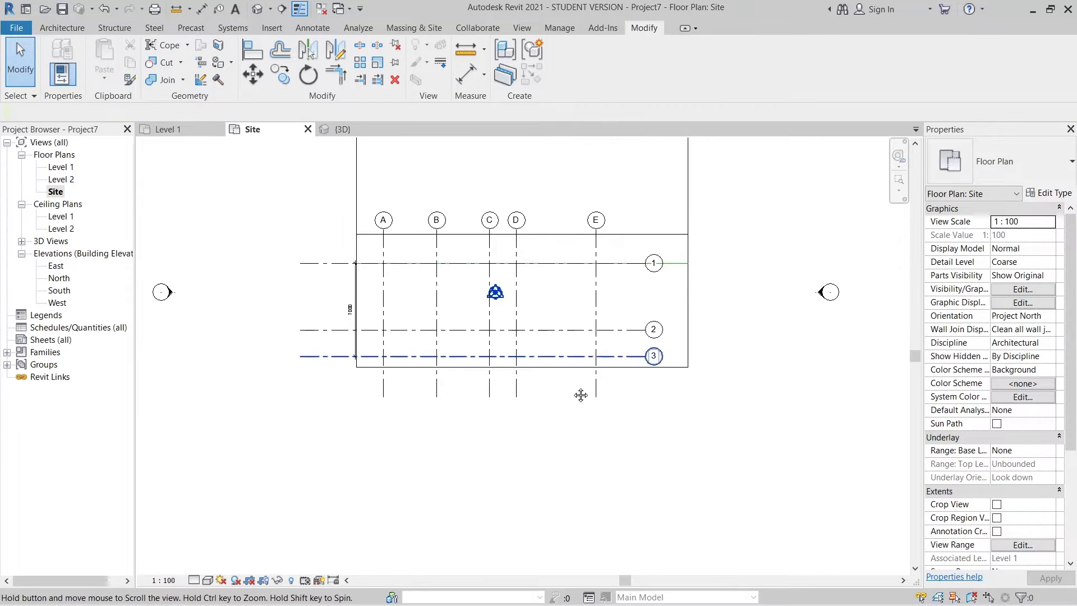
{"action": "middle_click_drag", "start_coordinate": [486, 401], "coordinate": [494, 416]}
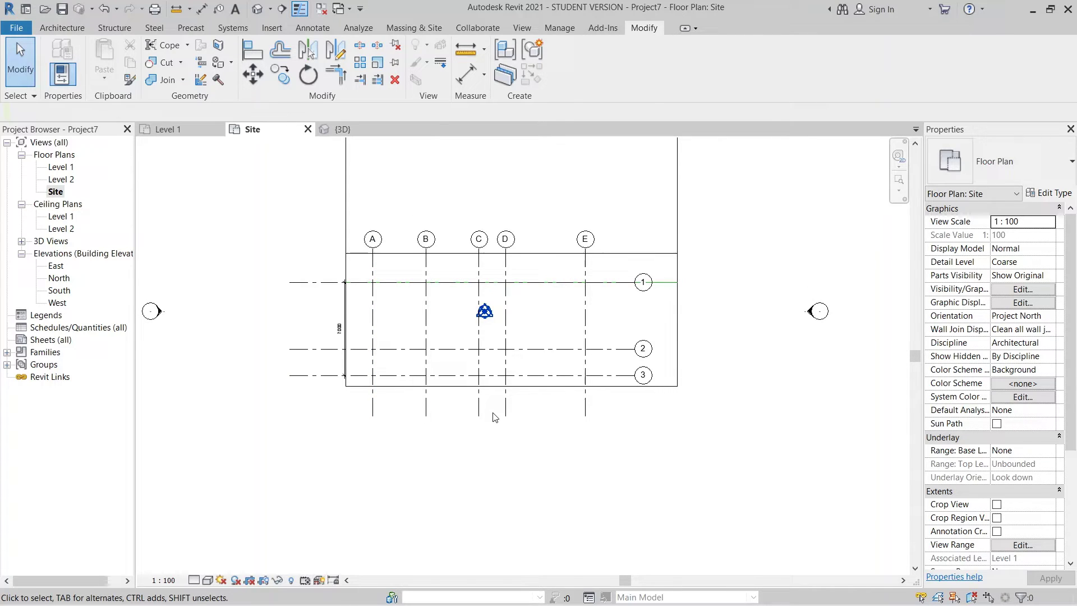
Start an isolated foundation and load the M_Pile Cap-1 Pile family from Structural Foundations.
{"action": "left_click", "coordinate": [114, 28]}
{"action": "left_click", "coordinate": [340, 59]}
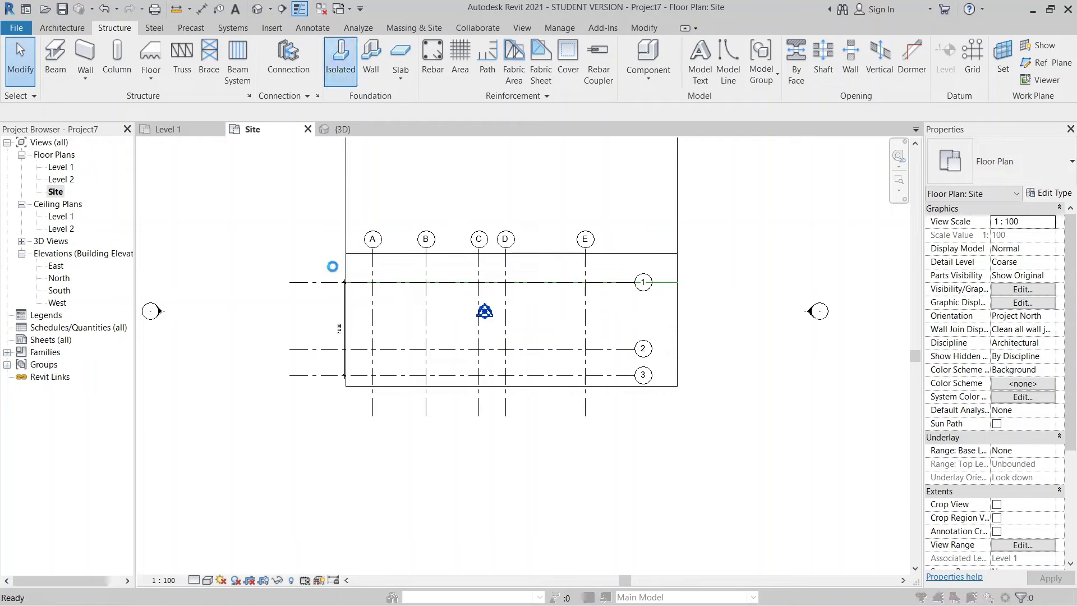
{"action": "left_click", "coordinate": [574, 318]}
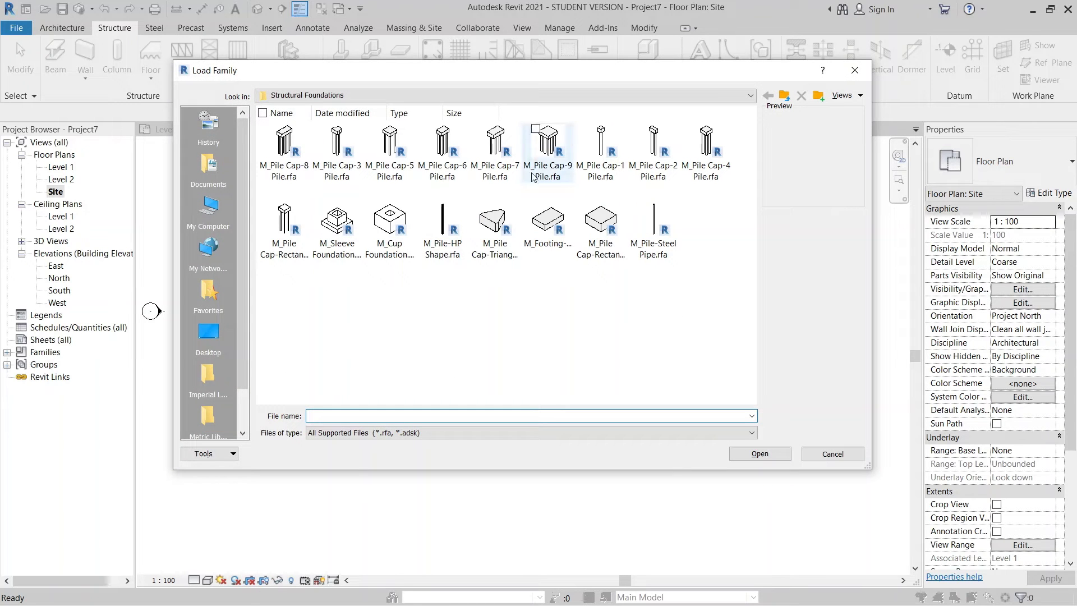
{"action": "double_click", "coordinate": [588, 160]}
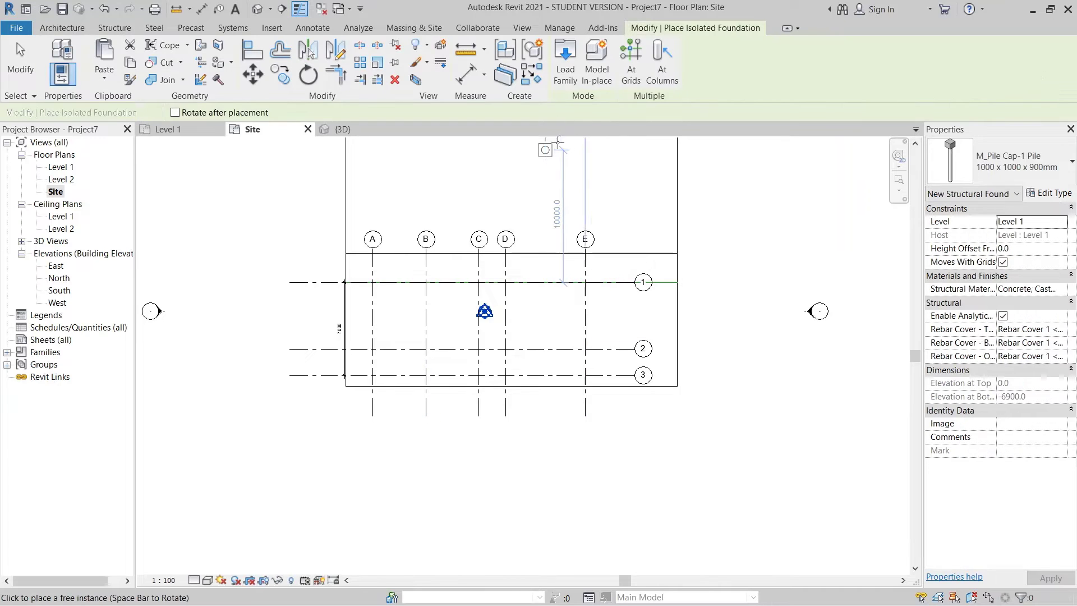
Place M_Pile Cap-1 Pile foundations at all intersections of grids A to E with grids 1 and 2.
{"action": "left_click", "coordinate": [630, 62]}
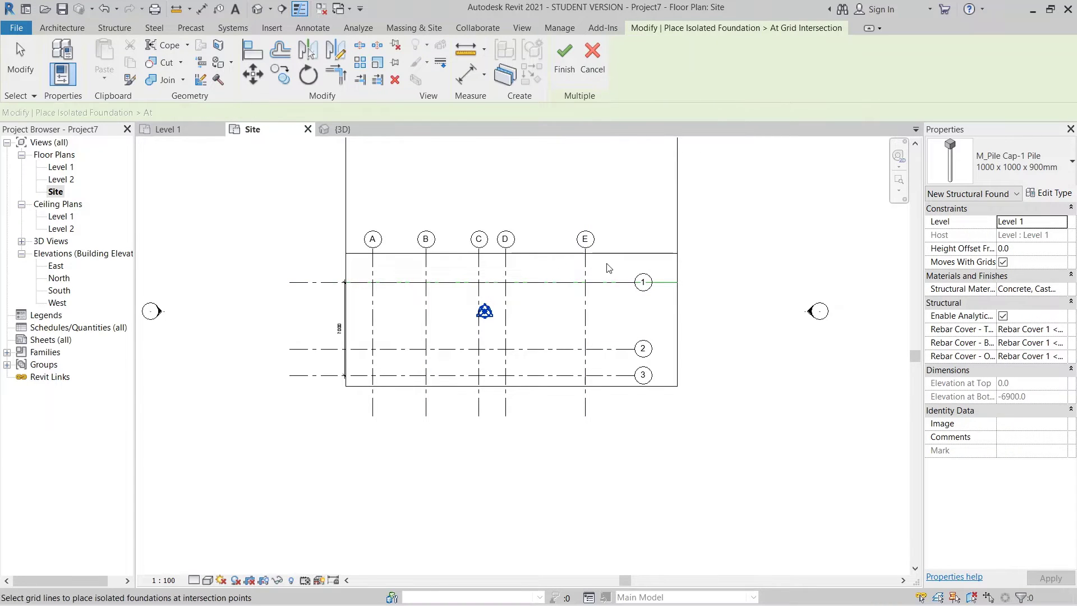
{"action": "left_click_drag", "start_coordinate": [492, 323], "coordinate": [349, 359]}
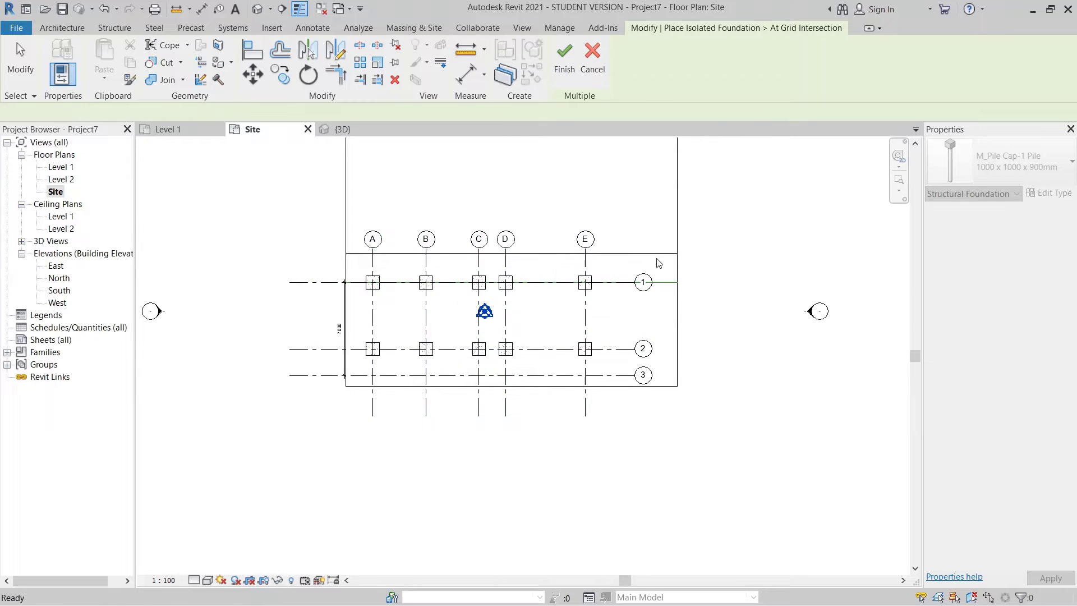
{"action": "left_click", "coordinate": [564, 56]}
{"action": "key", "text": "Escape"}
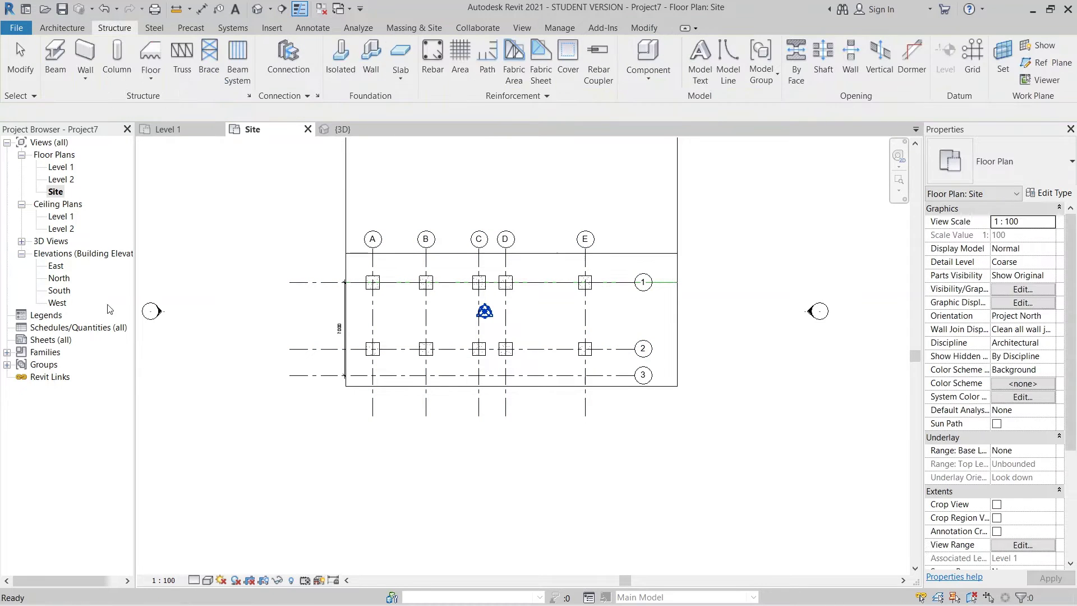
Open the South elevation with the pile foundations and the terrain profile in view.
{"action": "double_click", "coordinate": [60, 290]}
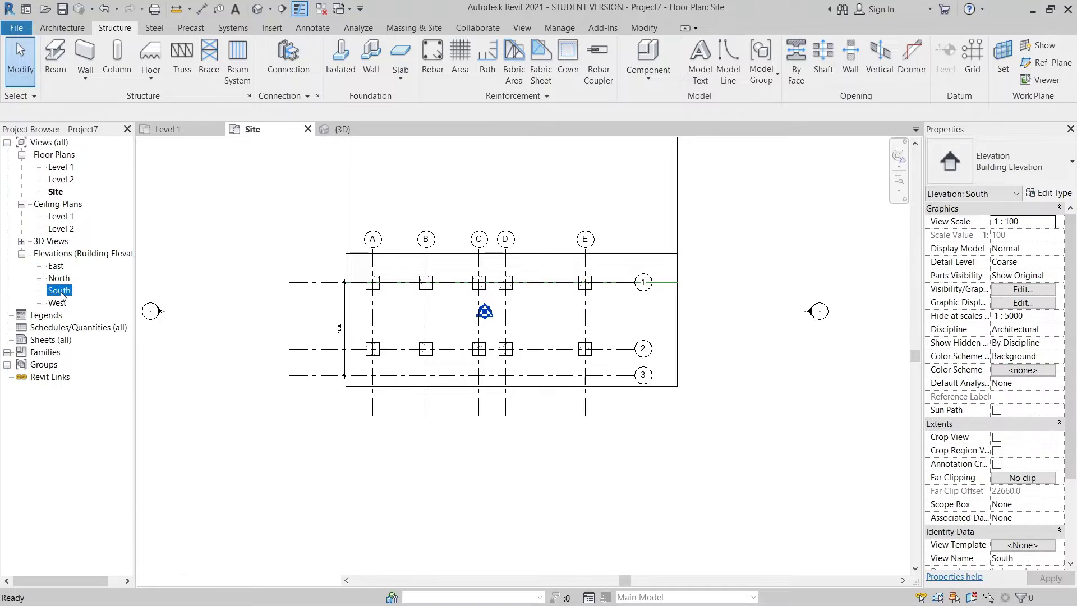
{"action": "scroll", "coordinate": [424, 416], "scroll_direction": "down", "scroll_amount": 1}
{"action": "mouse_move", "coordinate": [447, 417]}
{"action": "middle_mouse_down"}
{"action": "mouse_move", "coordinate": [433, 281]}
{"action": "mouse_move", "coordinate": [462, 431]}
{"action": "middle_mouse_up"}
{"action": "scroll", "coordinate": [349, 408], "scroll_direction": "up", "scroll_amount": 1}
{"action": "middle_click_drag", "start_coordinate": [348, 408], "coordinate": [373, 443]}
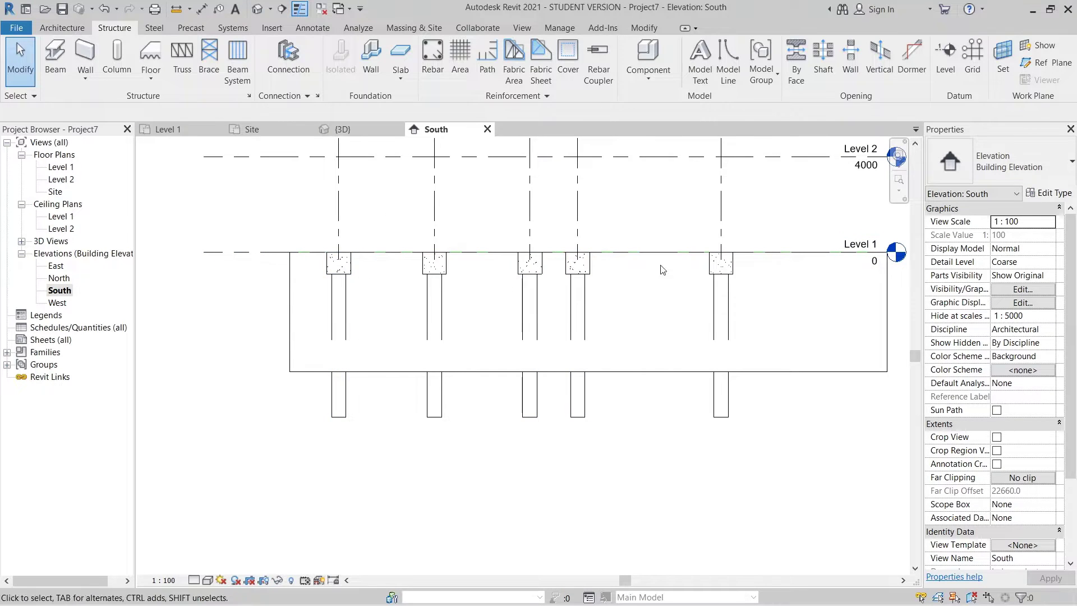
Measure the vertical distance from the midpoint of the grid A pile up to the underside of its cap.
{"action": "left_click", "coordinate": [178, 11]}
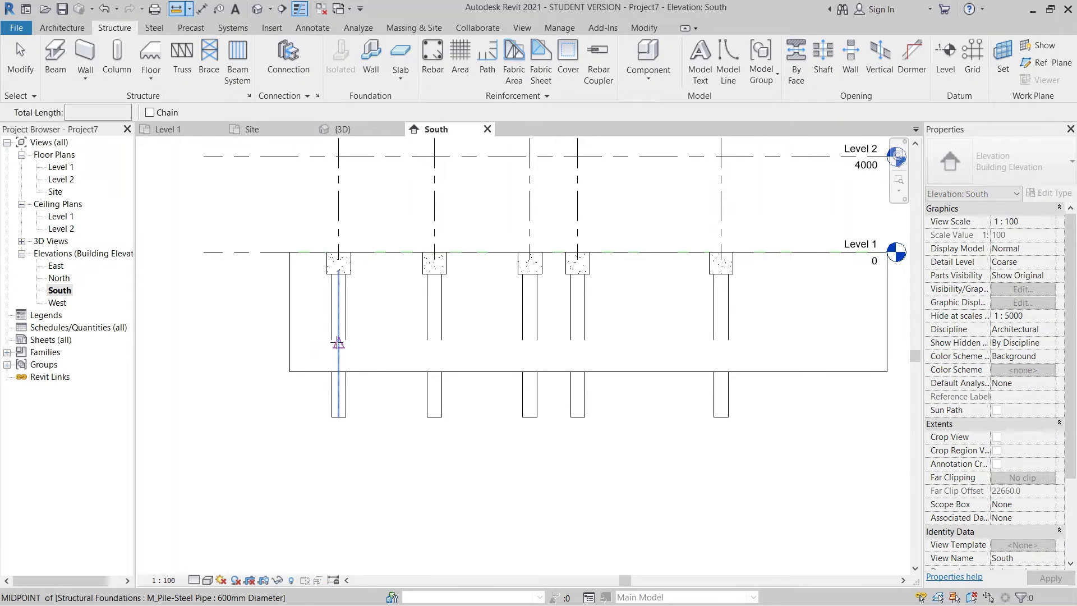
{"action": "left_click", "coordinate": [338, 343]}
{"action": "left_click", "coordinate": [338, 284]}
{"action": "scroll", "coordinate": [339, 284], "scroll_direction": "up", "scroll_amount": 2}
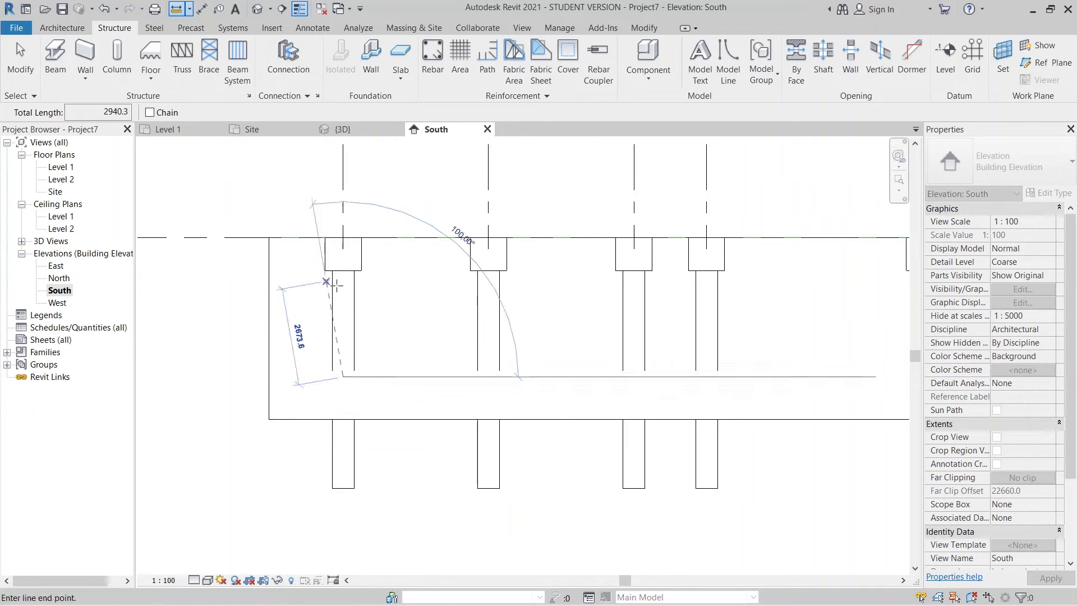
{"action": "scroll", "coordinate": [339, 285], "scroll_direction": "up", "scroll_amount": 1}
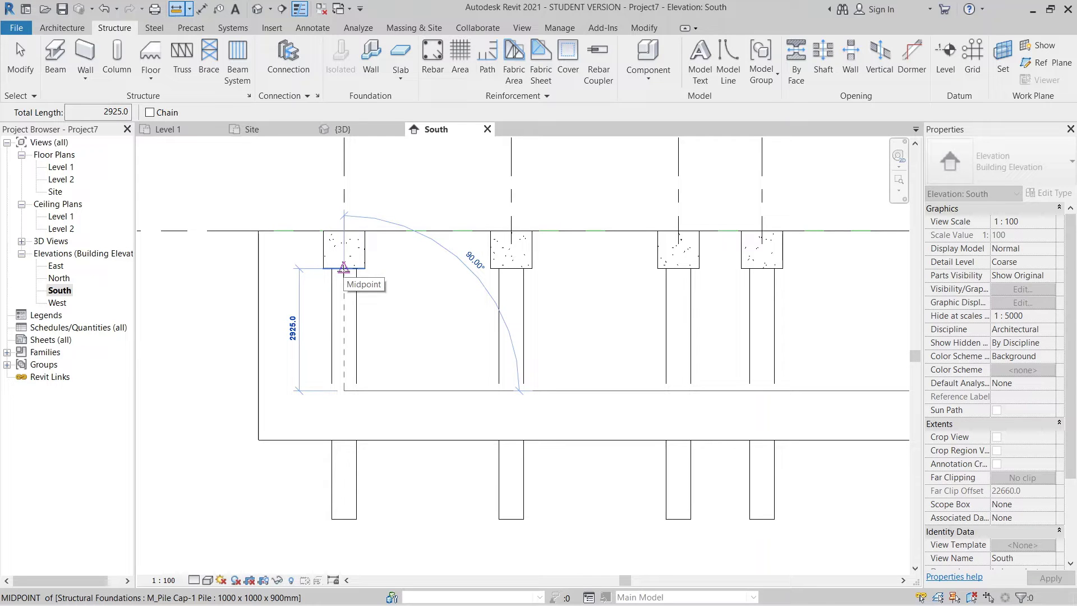
{"action": "key", "text": "Escape"}
{"action": "key", "text": "Escape"}
Set the height offset of the front pile foundation on grid A to -2925 mm from Level 1.
{"action": "left_click", "coordinate": [344, 274]}
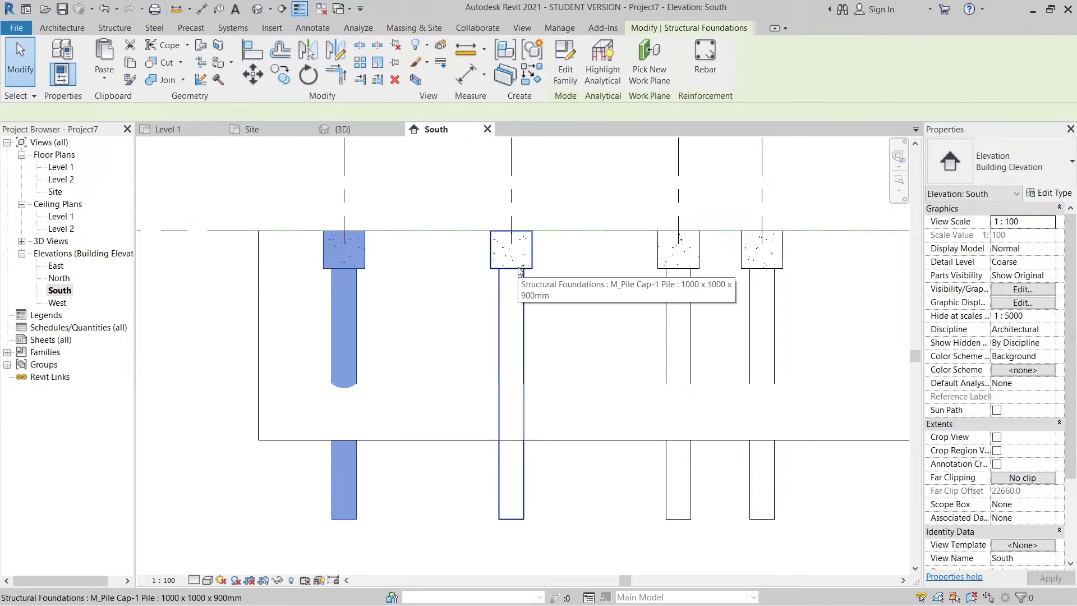
{"action": "left_click", "coordinate": [1021, 249]}
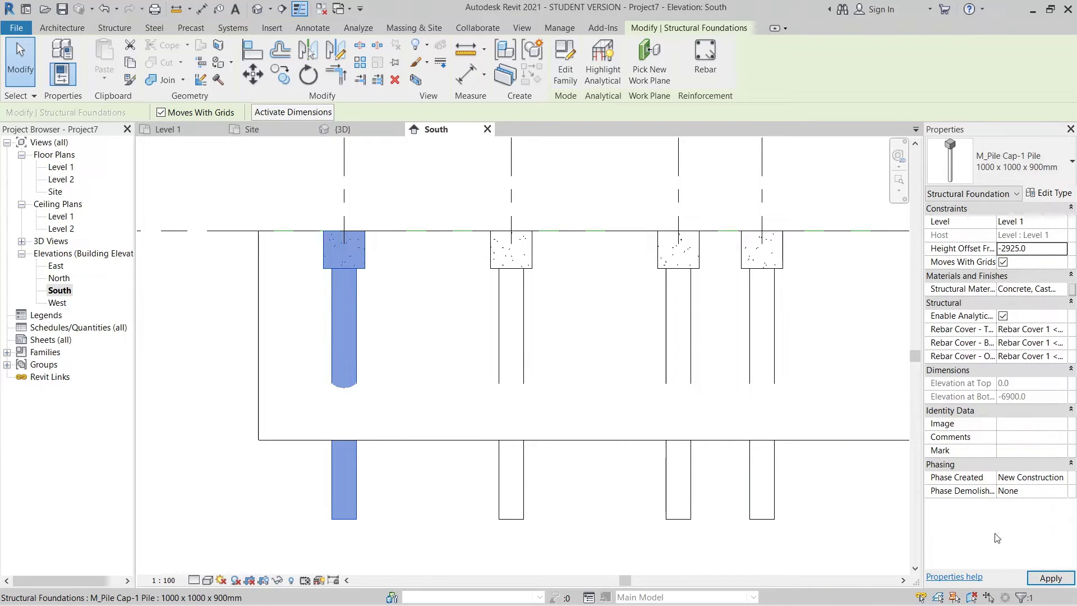
{"action": "left_click", "coordinate": [1062, 586]}
{"action": "middle_click_drag", "start_coordinate": [555, 512], "coordinate": [511, 421]}
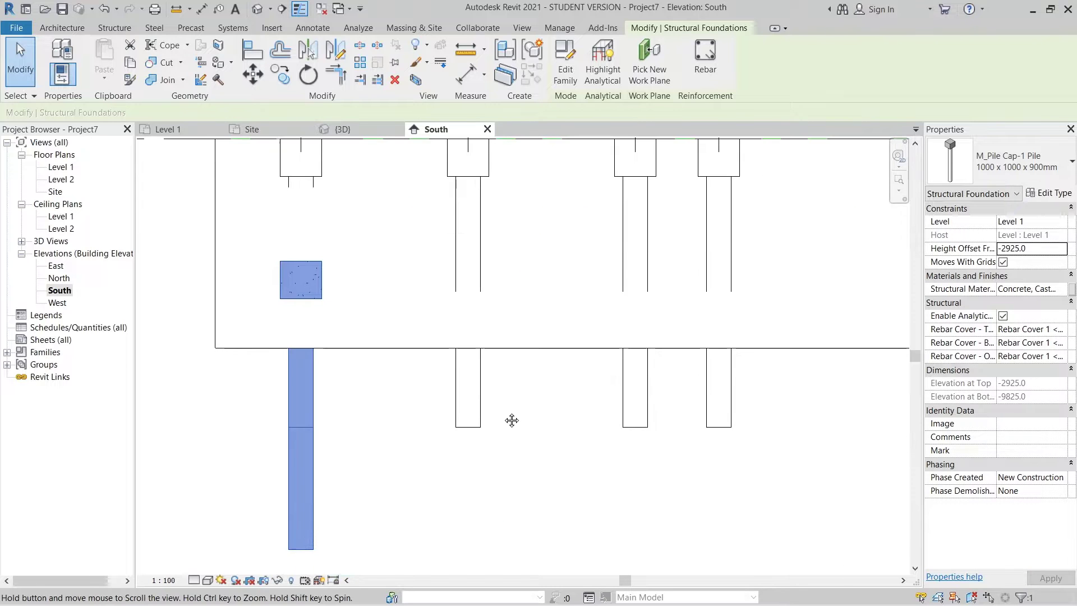
Select the four front pile foundations on grids B to E and set their height offset to -2925 mm.
{"action": "left_click", "coordinate": [524, 472]}
{"action": "left_click", "coordinate": [468, 393]}
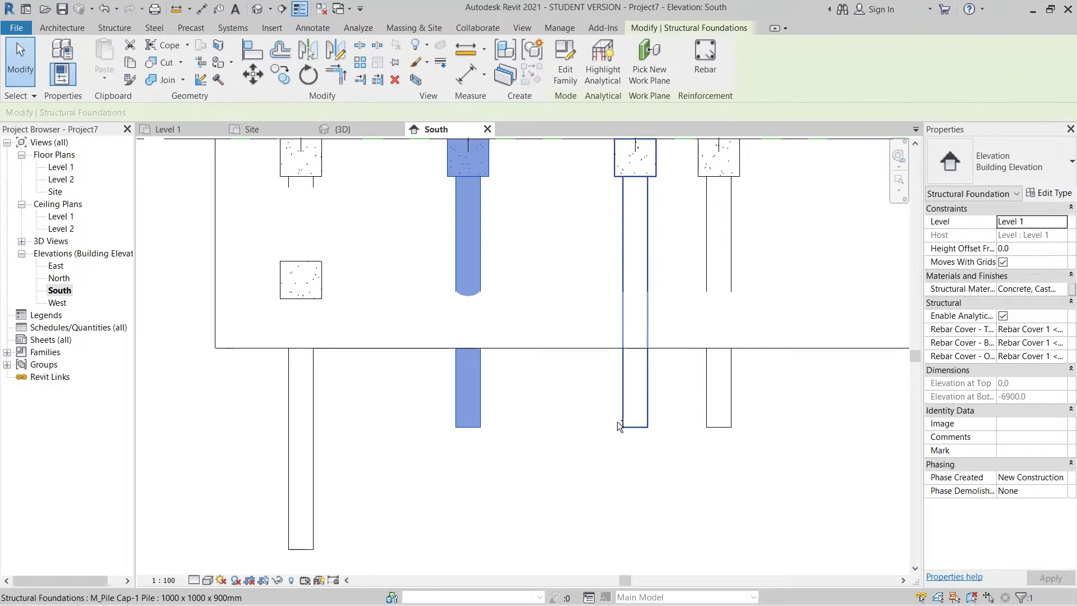
{"action": "left_click", "coordinate": [635, 393], "text": "ctrl"}
{"action": "scroll", "coordinate": [729, 452], "scroll_direction": "down", "scroll_amount": 2}
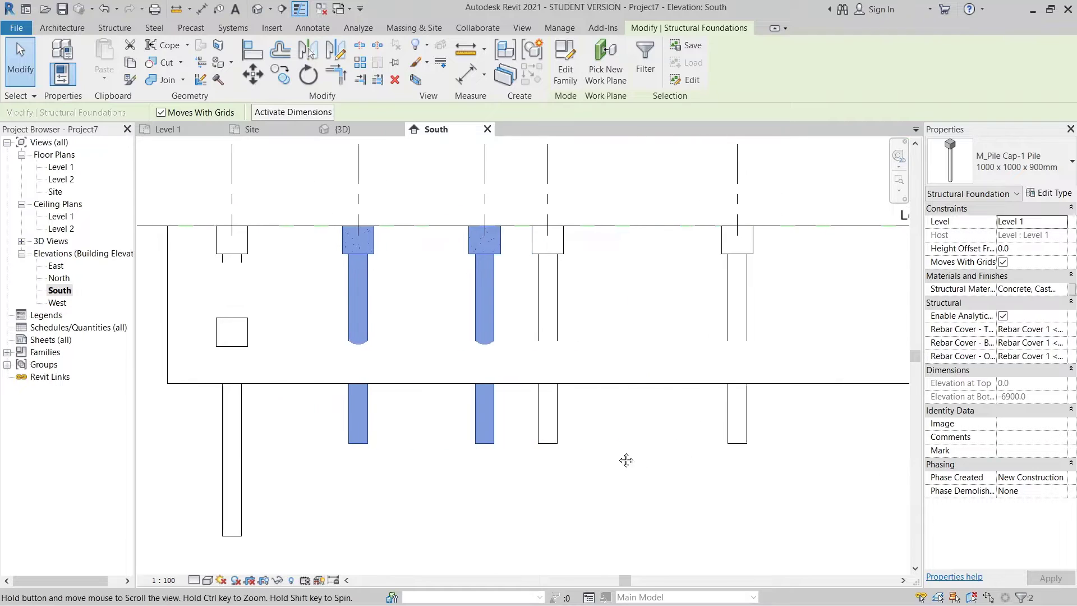
{"action": "left_click", "coordinate": [531, 427], "text": "ctrl"}
{"action": "left_click", "coordinate": [720, 443], "text": "ctrl"}
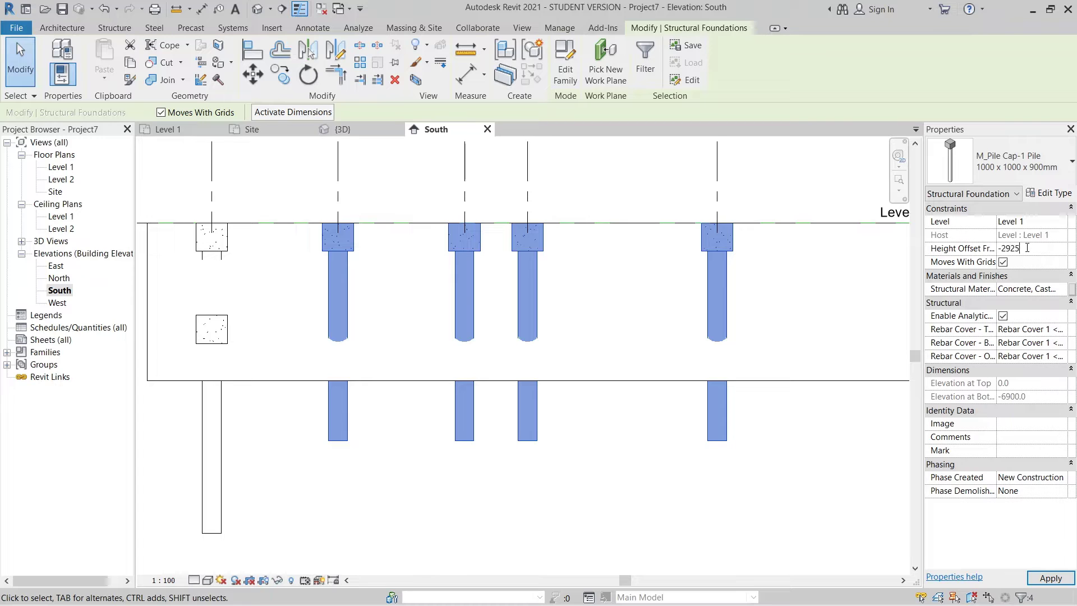
{"action": "left_click", "coordinate": [1027, 248]}
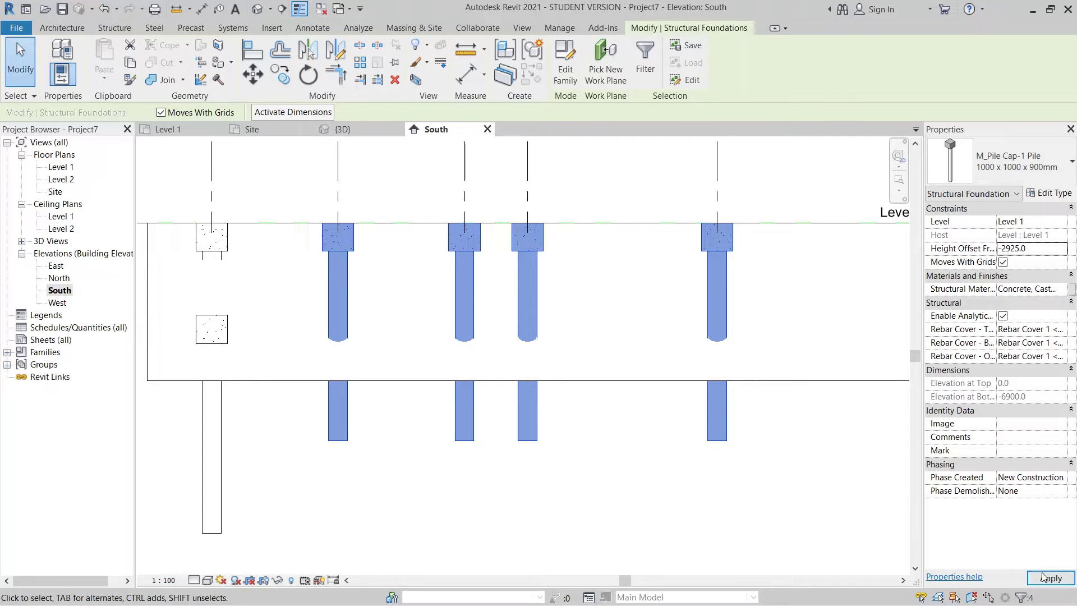
{"action": "scroll", "coordinate": [729, 499], "scroll_direction": "down", "scroll_amount": 1}
{"action": "middle_click_drag", "start_coordinate": [762, 457], "coordinate": [767, 407]}
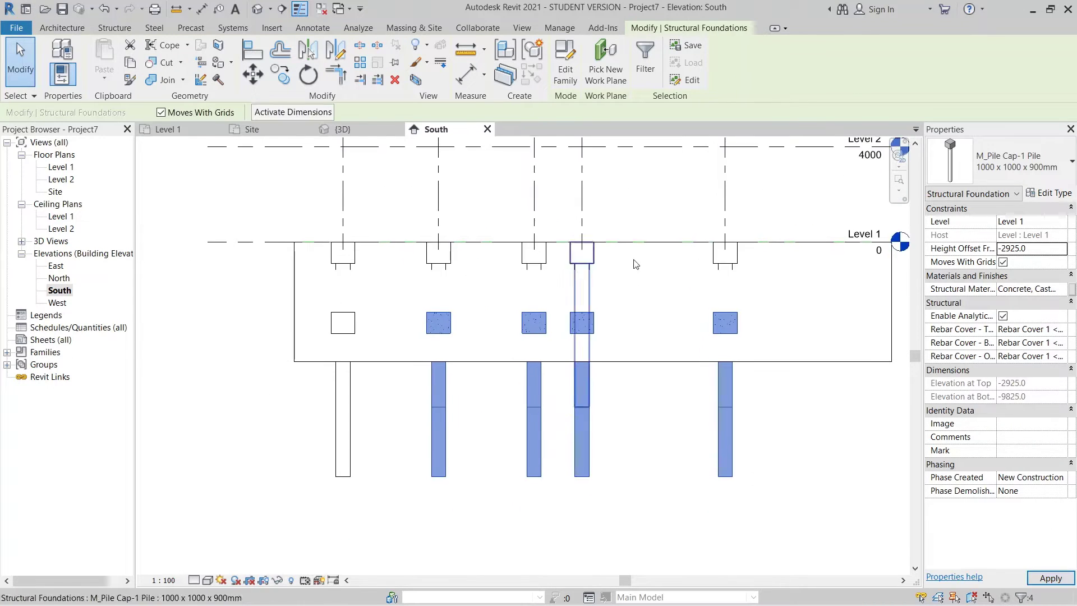
Select the five rear pile foundations on grids A to E and set their height offset to -900 mm from Level 1.
{"action": "left_click", "coordinate": [724, 261]}
{"action": "left_click", "coordinate": [590, 261], "text": "ctrl"}
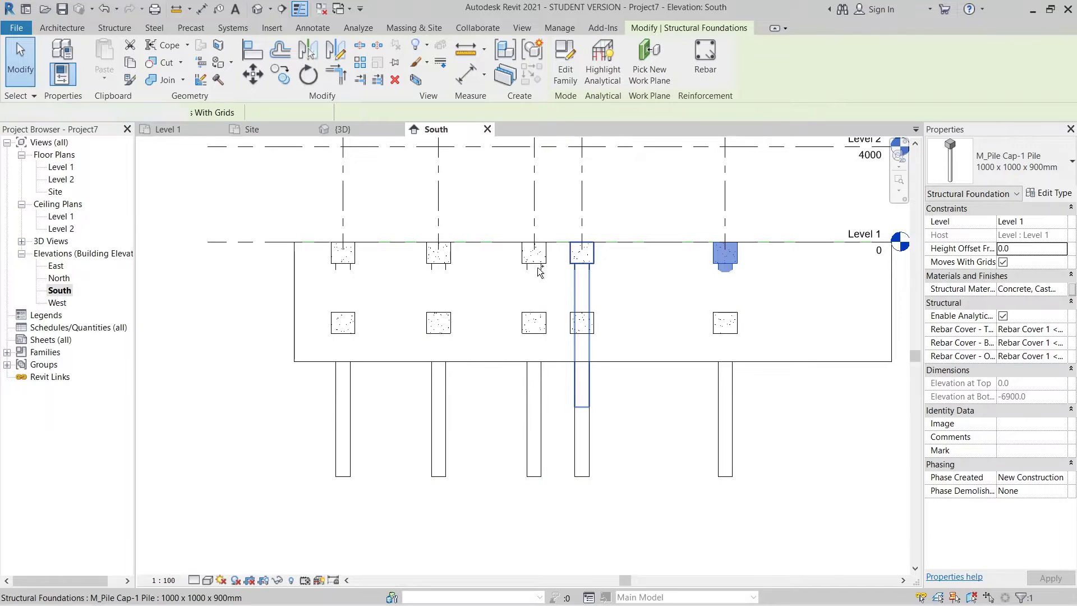
{"action": "left_click", "coordinate": [535, 258], "text": "ctrl"}
{"action": "left_click", "coordinate": [438, 258], "text": "ctrl"}
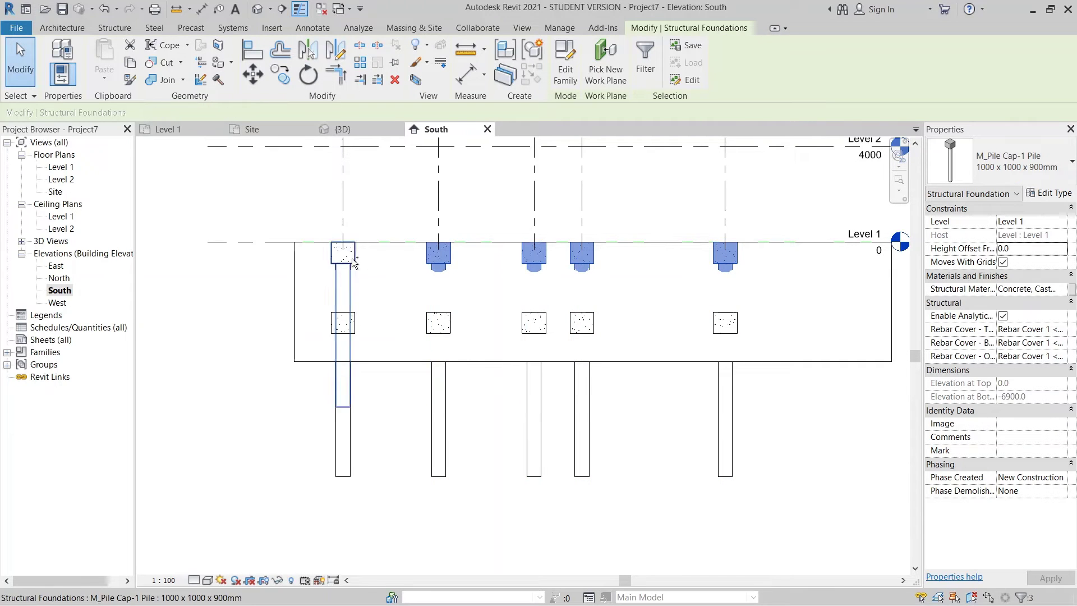
{"action": "left_click", "coordinate": [343, 258], "text": "ctrl"}
{"action": "left_click", "coordinate": [1025, 254]}
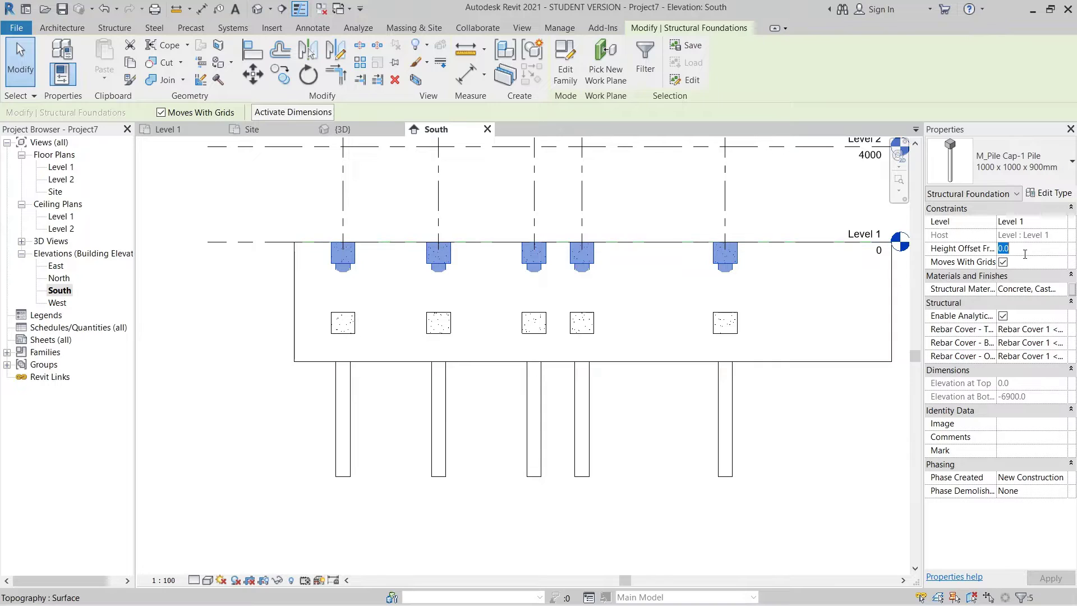
{"action": "type", "text": "-900"}
{"action": "key", "text": "Return"}
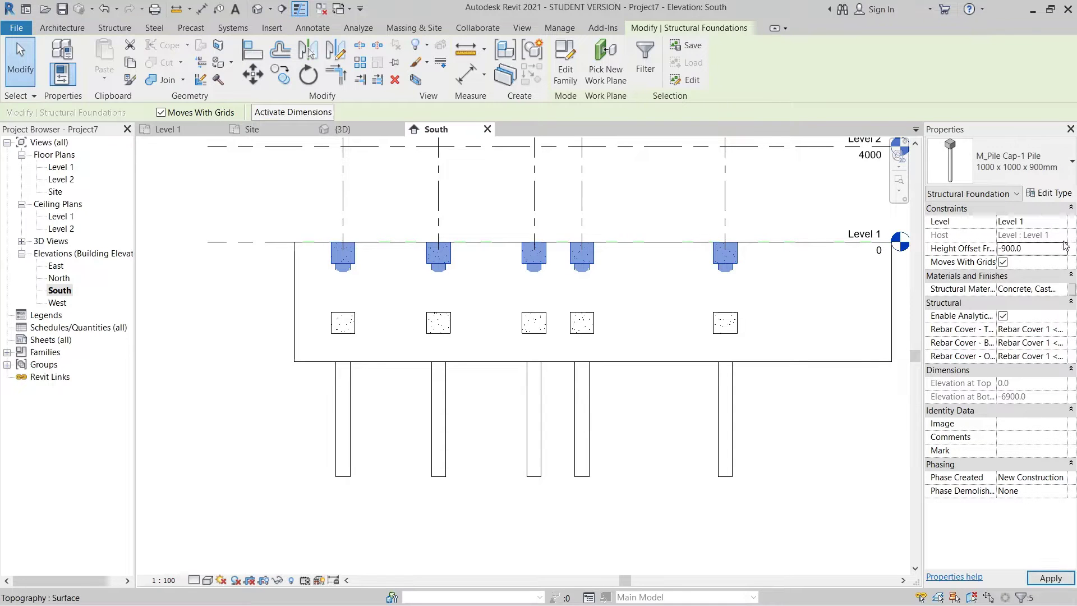
{"action": "left_click", "coordinate": [637, 456]}
{"action": "scroll", "coordinate": [636, 455], "scroll_direction": "down", "scroll_amount": 1}
{"action": "middle_click_drag", "start_coordinate": [634, 454], "coordinate": [605, 422]}
Delete the model line running along the slope behind the rear row of pile caps in the 3D view.
{"action": "left_click", "coordinate": [367, 130]}
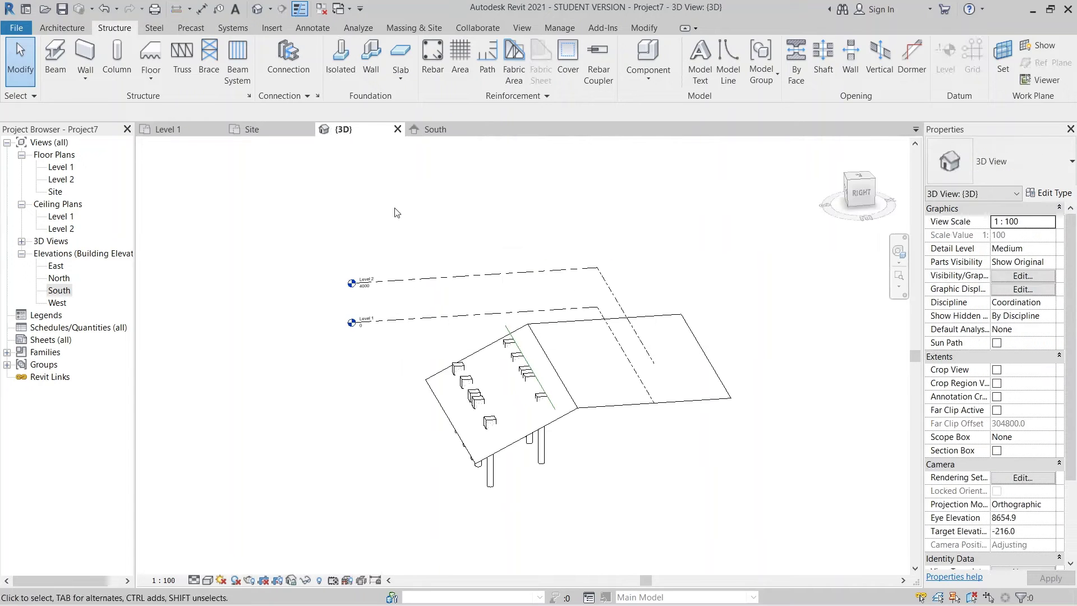
{"action": "middle_click_drag", "start_coordinate": [503, 486], "coordinate": [807, 448], "text": "shift"}
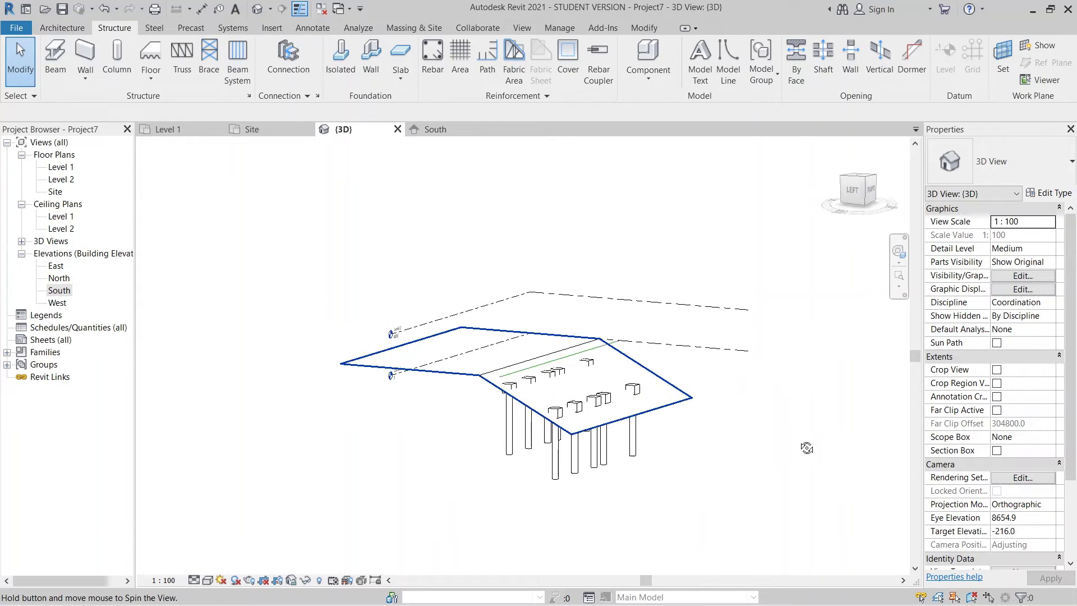
{"action": "scroll", "coordinate": [502, 431], "scroll_direction": "up", "scroll_amount": 5}
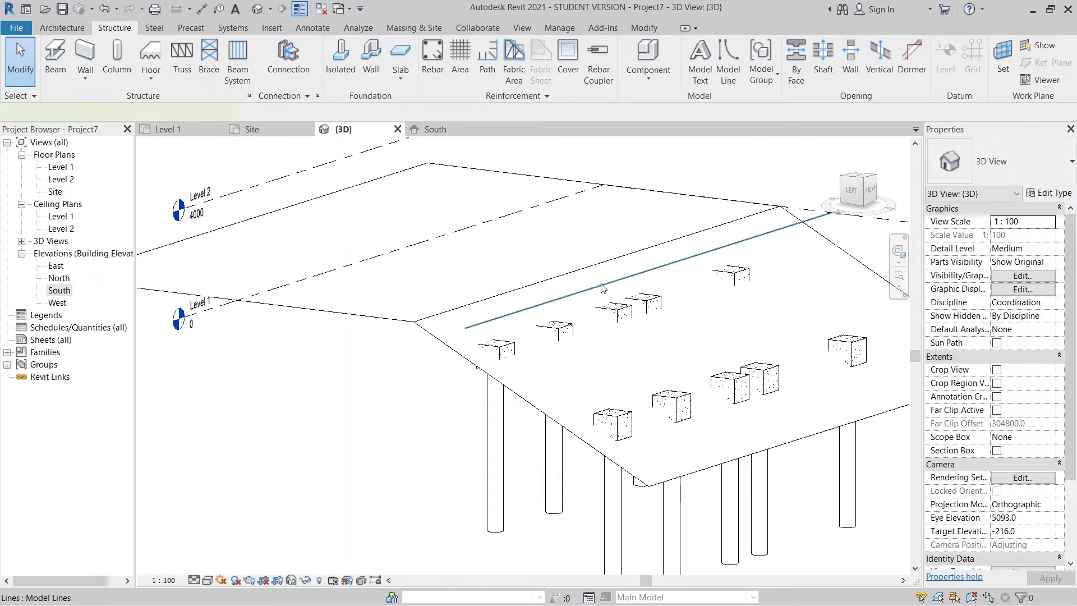
{"action": "left_click", "coordinate": [602, 287]}
{"action": "key", "text": "Delete"}
{"action": "scroll", "coordinate": [702, 400], "scroll_direction": "down", "scroll_amount": 2}
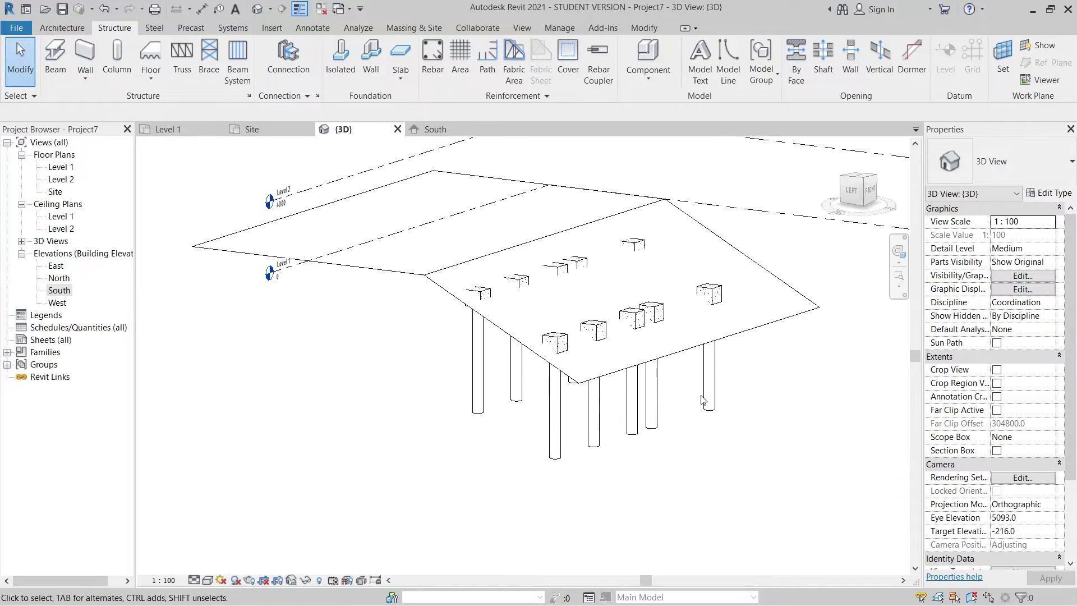
{"action": "middle_click_drag", "start_coordinate": [702, 400], "coordinate": [676, 408], "text": "shift"}
Add a level in the South elevation by picking the Level 1 line with an offset of -2925 mm.
{"action": "left_click", "coordinate": [434, 129]}
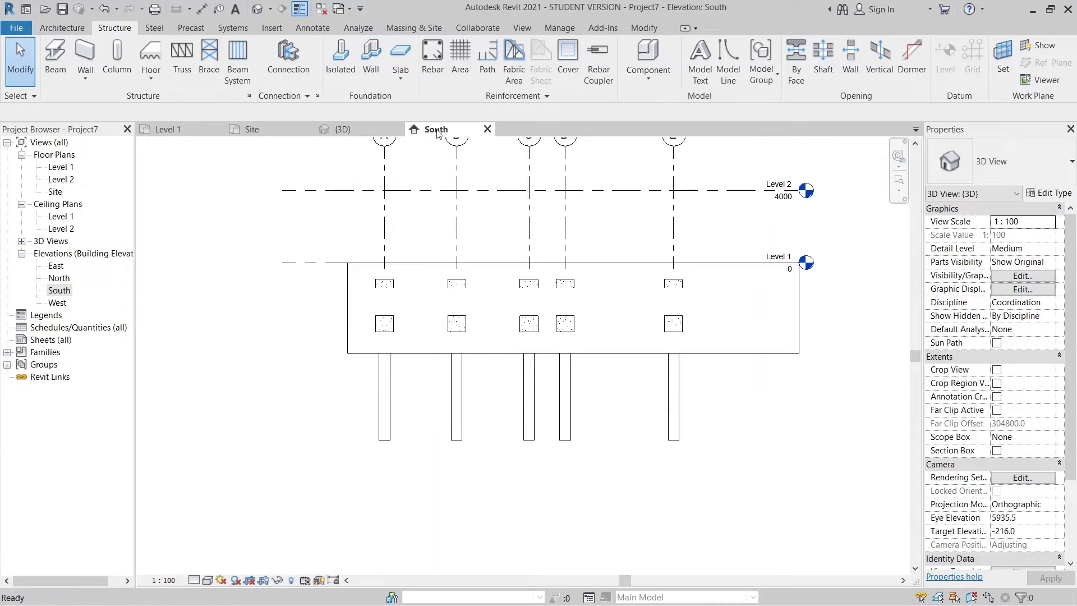
{"action": "scroll", "coordinate": [646, 377], "scroll_direction": "up", "scroll_amount": 2}
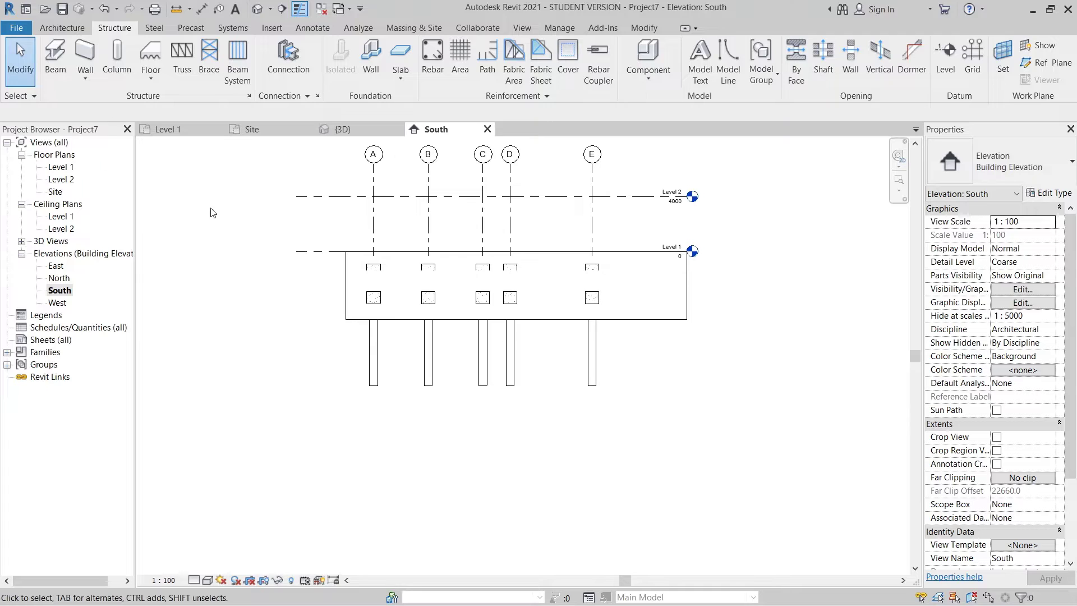
{"action": "left_click", "coordinate": [313, 252]}
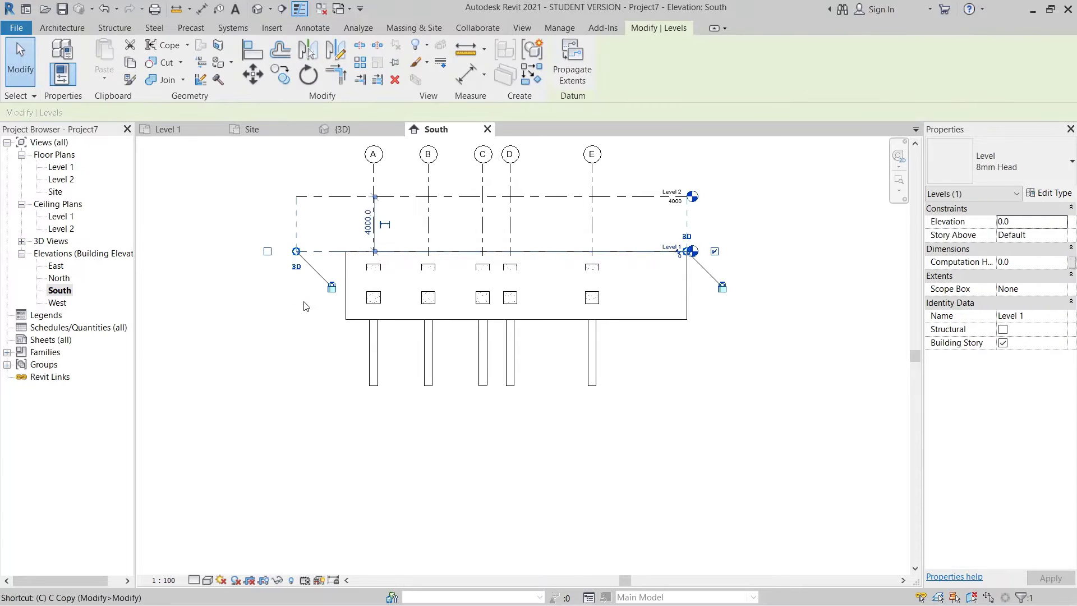
{"action": "key", "text": "l"}
{"action": "key", "text": "l"}
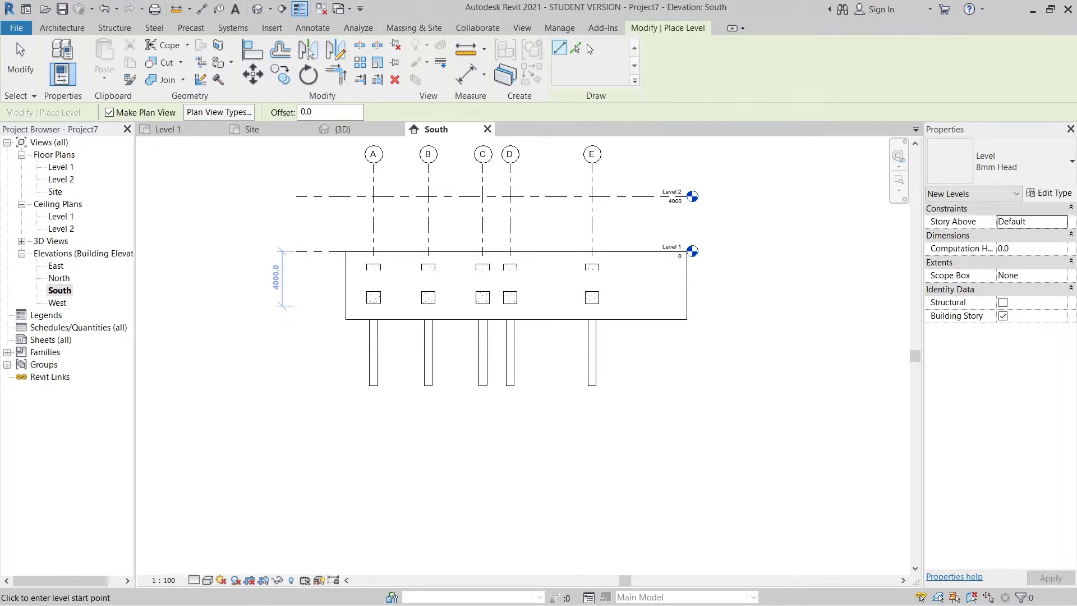
{"action": "left_click", "coordinate": [575, 47]}
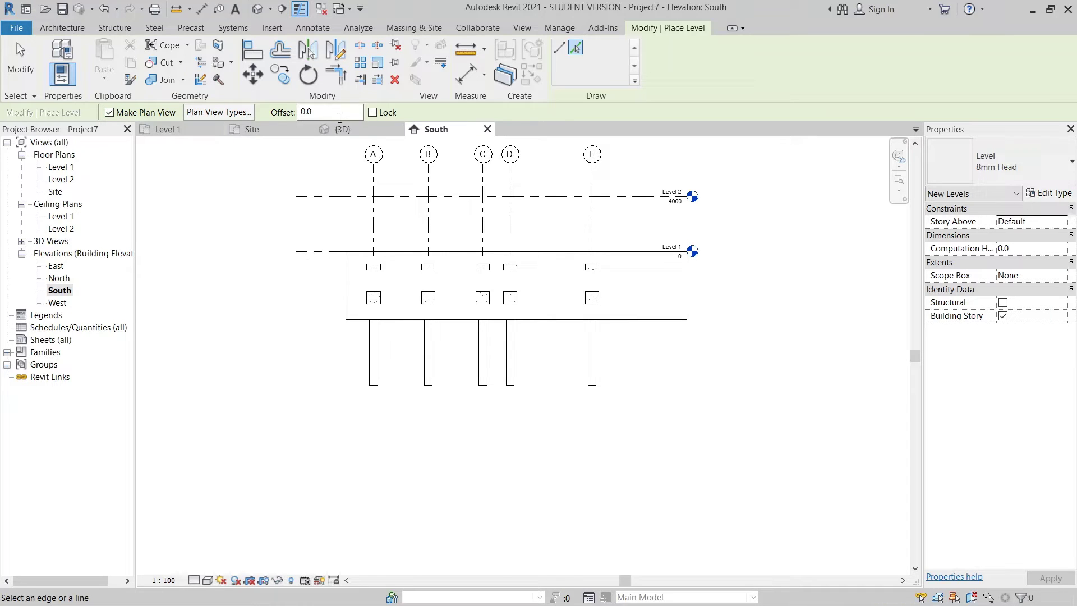
{"action": "type", "text": "-2925"}
{"action": "left_click", "coordinate": [322, 256]}
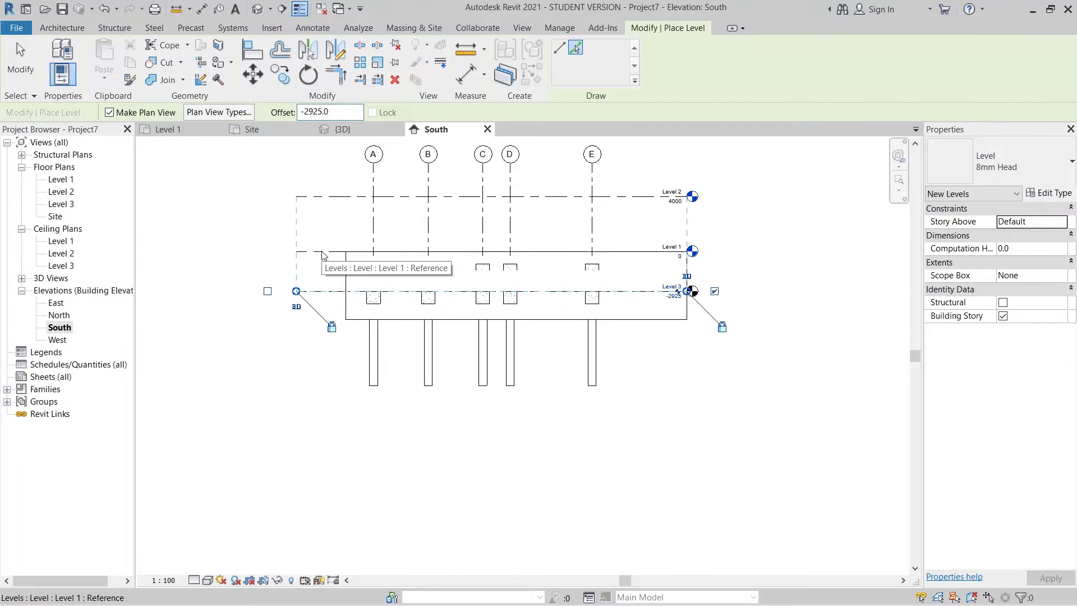
{"action": "key", "text": "Escape"}
{"action": "key", "text": "Escape"}
Rename the new level at -2925 mm as Foundation.
{"action": "scroll", "coordinate": [684, 306], "scroll_direction": "up", "scroll_amount": 5}
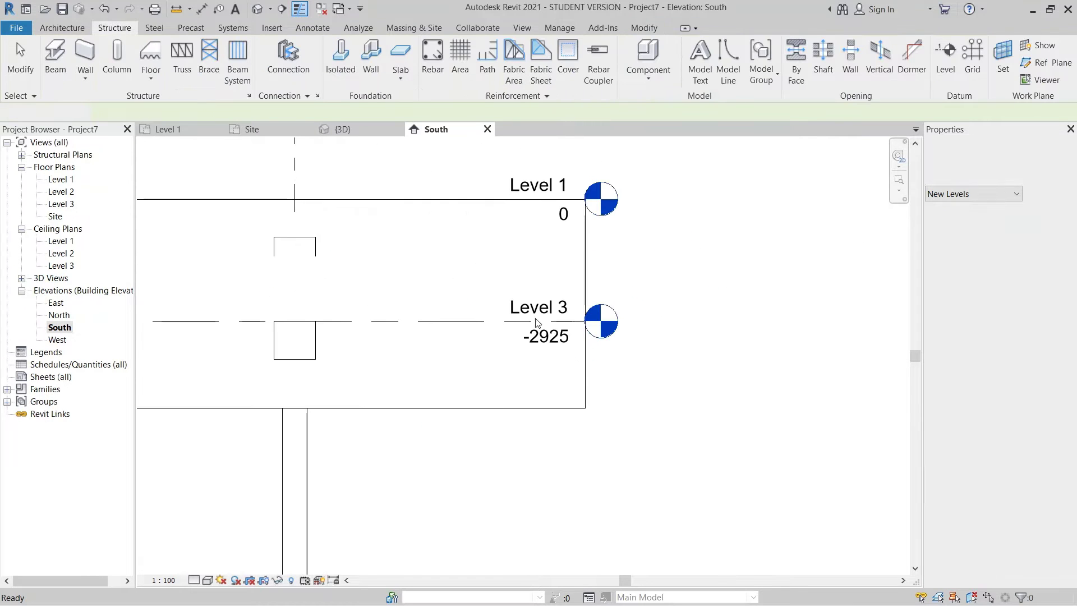
{"action": "left_click", "coordinate": [541, 315]}
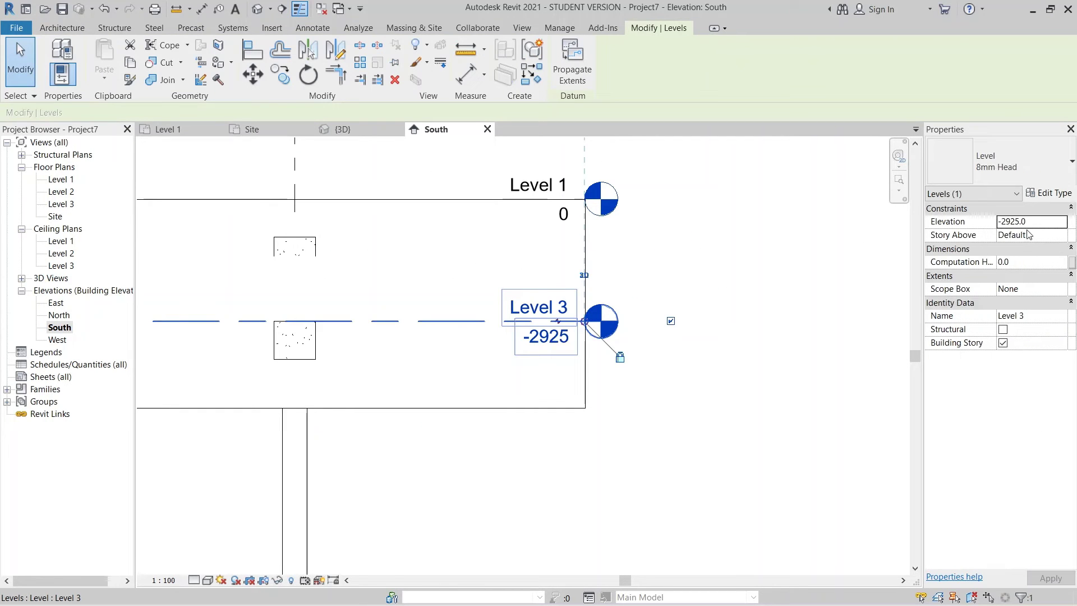
{"action": "left_click", "coordinate": [1032, 222]}
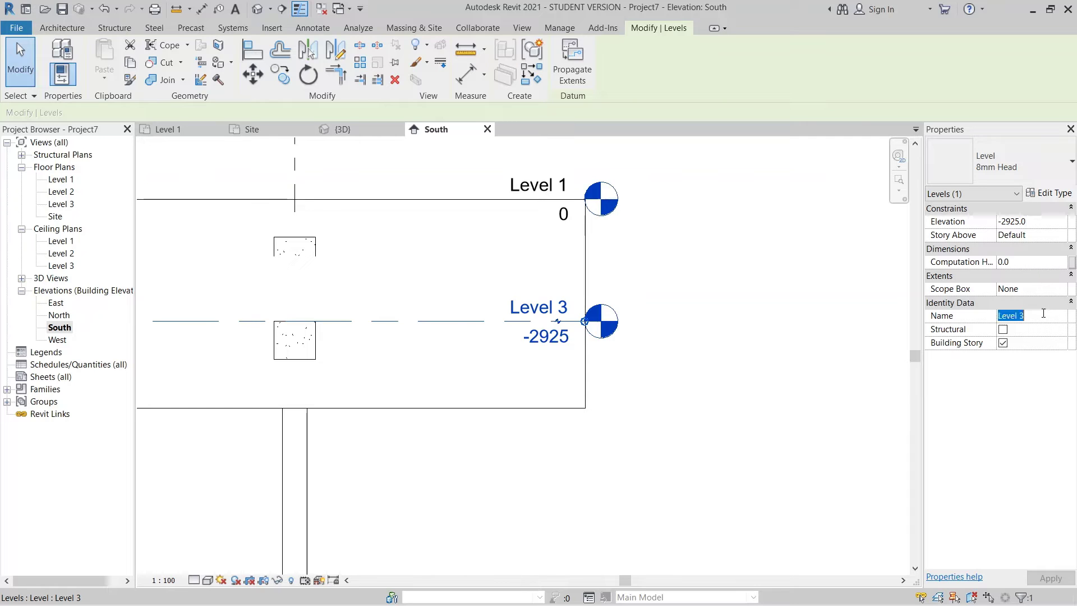
{"action": "left_click", "coordinate": [738, 395]}
{"action": "scroll", "coordinate": [655, 373], "scroll_direction": "down", "scroll_amount": 2}
{"action": "scroll", "coordinate": [603, 286], "scroll_direction": "up", "scroll_amount": 3}
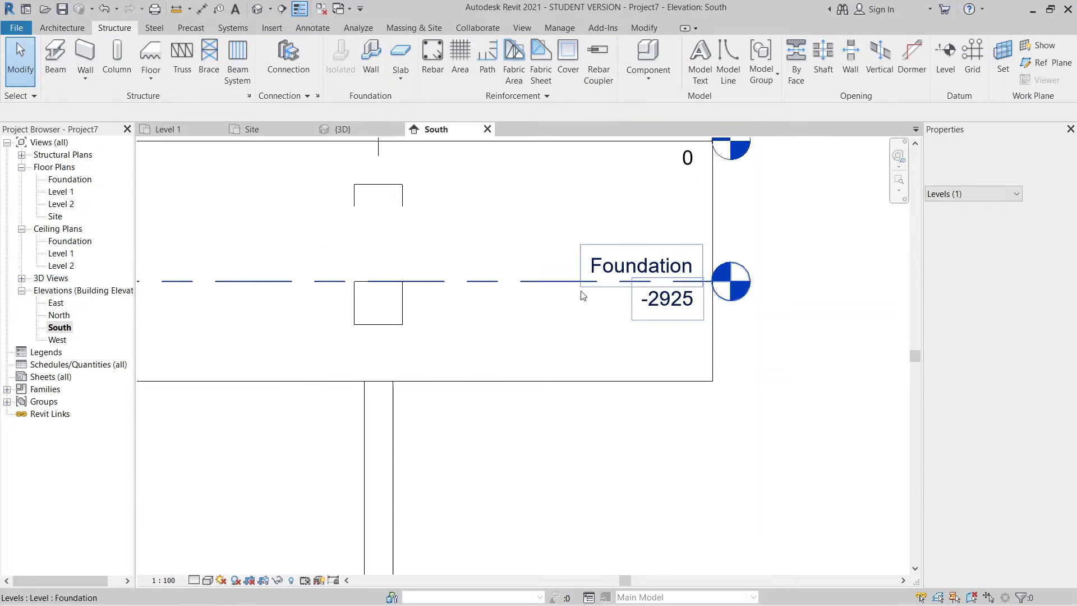
{"action": "double_click", "coordinate": [608, 278]}
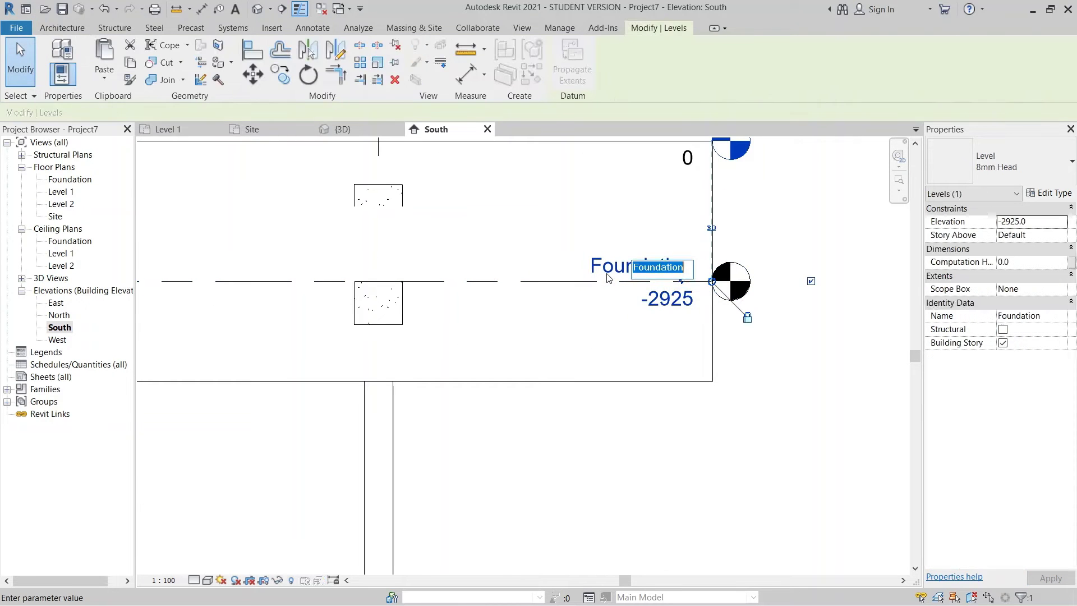
{"action": "left_click", "coordinate": [779, 235]}
{"action": "scroll", "coordinate": [779, 235], "scroll_direction": "down", "scroll_amount": 4}
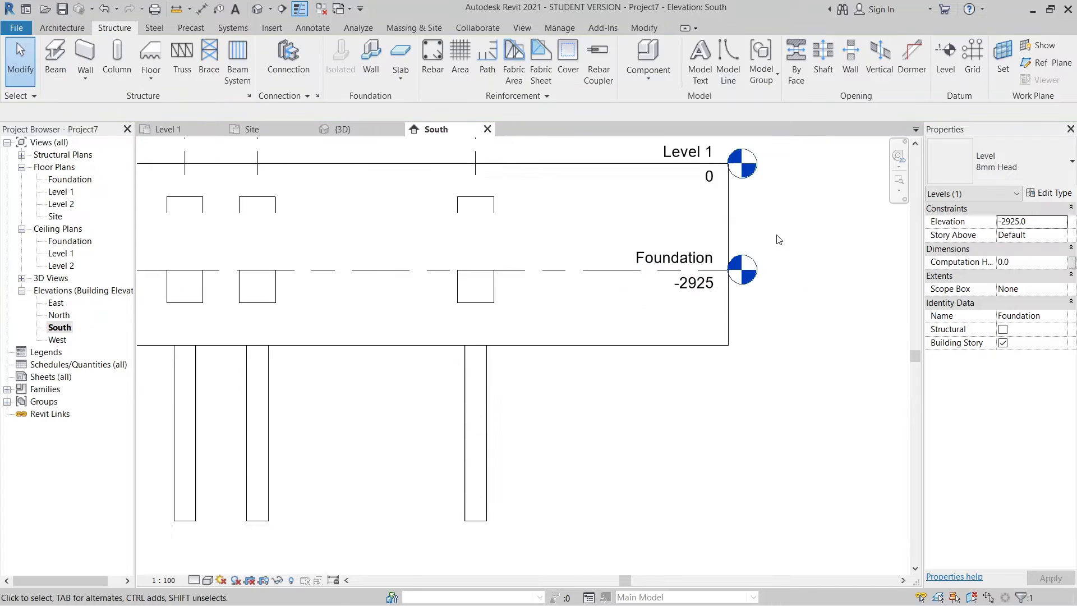
{"action": "left_click", "coordinate": [354, 133]}
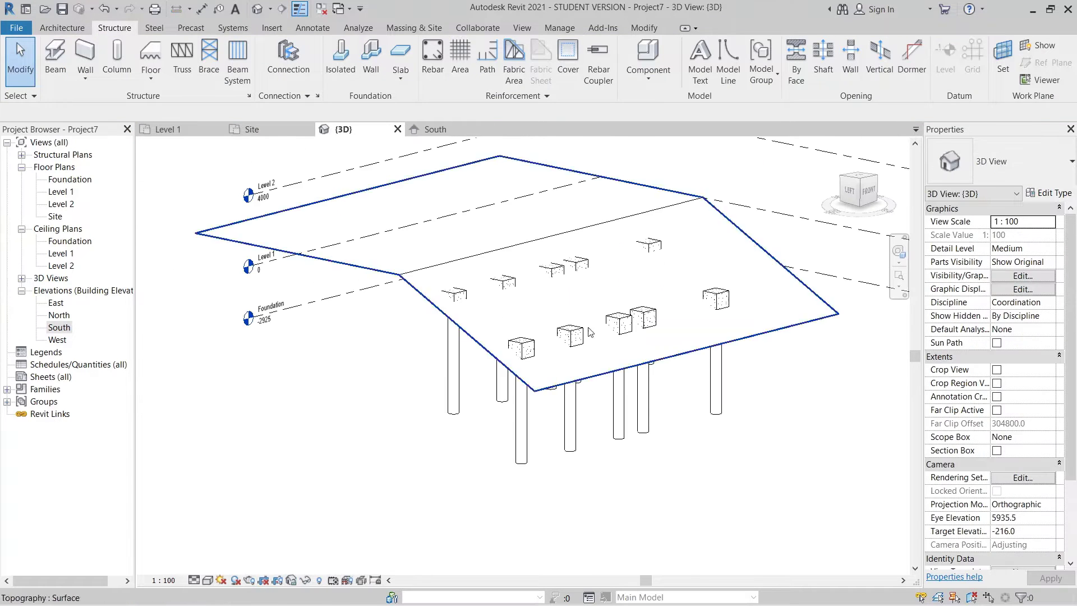
{"action": "middle_click_drag", "start_coordinate": [558, 230], "coordinate": [636, 348], "text": "shift"}
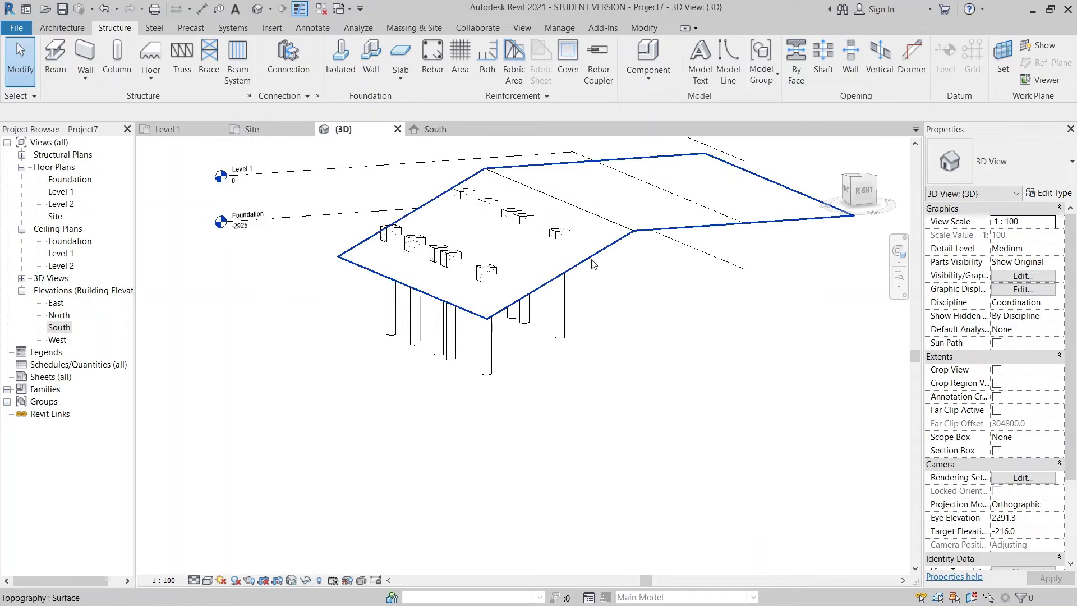
{"action": "middle_click_drag", "start_coordinate": [524, 331], "coordinate": [408, 264], "text": "shift"}
{"action": "middle_click_drag", "start_coordinate": [407, 225], "coordinate": [368, 288]}
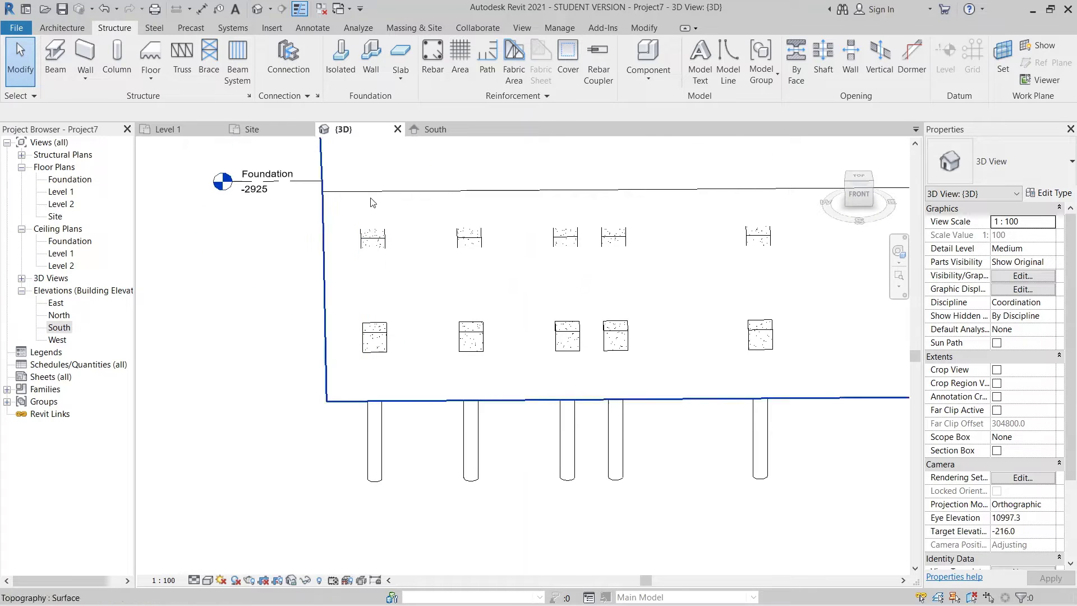
Open the Site floor plan and start placing vertical UC305x305x97 structural columns.
{"action": "left_click", "coordinate": [247, 130]}
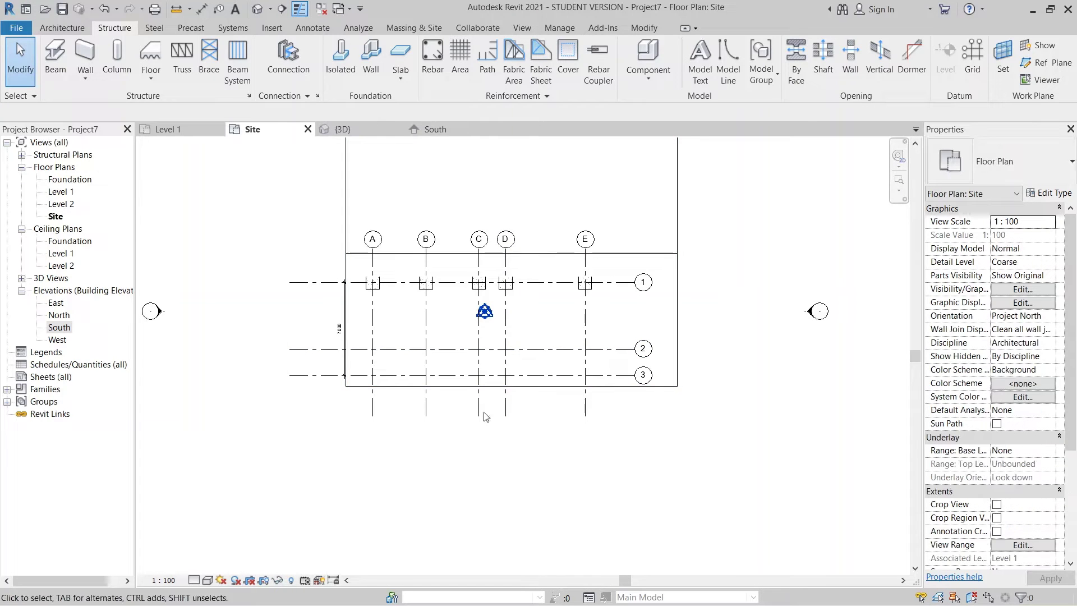
{"action": "middle_click_drag", "start_coordinate": [486, 417], "coordinate": [465, 441]}
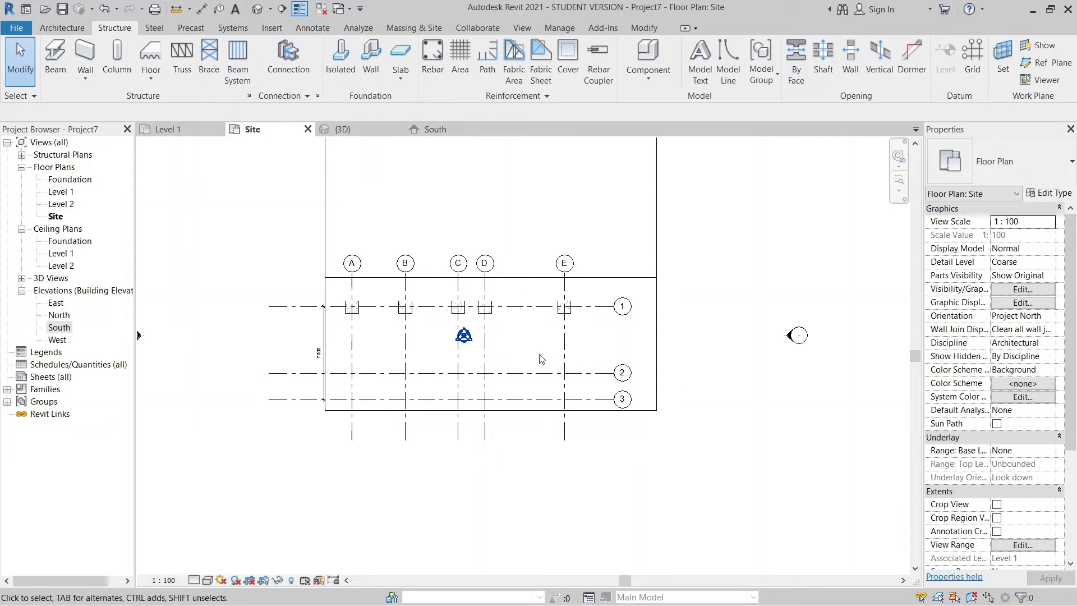
{"action": "scroll", "coordinate": [583, 391], "scroll_direction": "up", "scroll_amount": 2}
{"action": "middle_click_drag", "start_coordinate": [395, 392], "coordinate": [435, 402]}
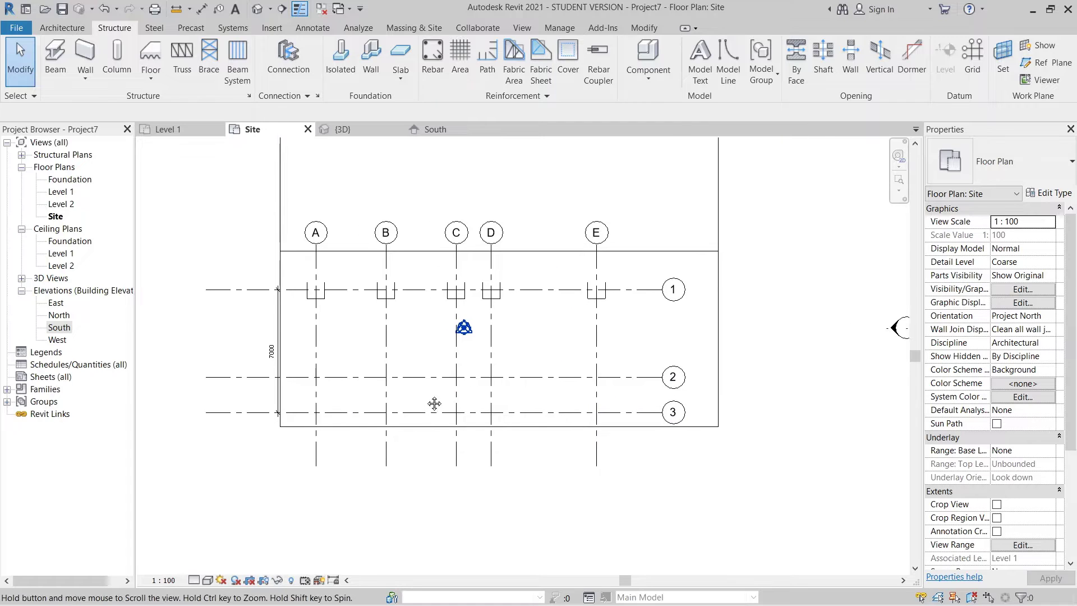
{"action": "left_click", "coordinate": [118, 56]}
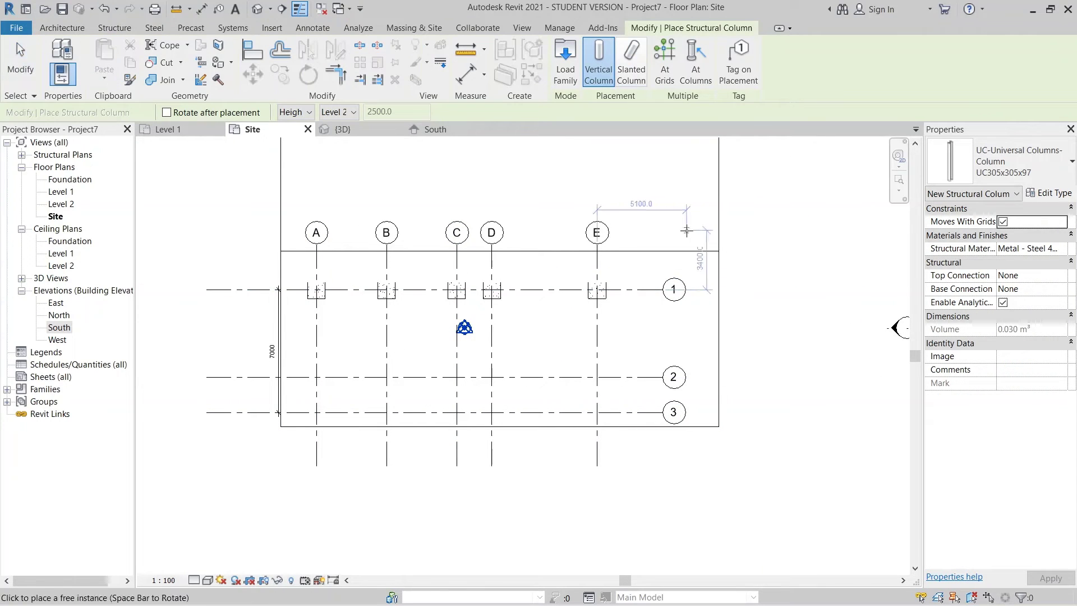
{"action": "left_click", "coordinate": [334, 112]}
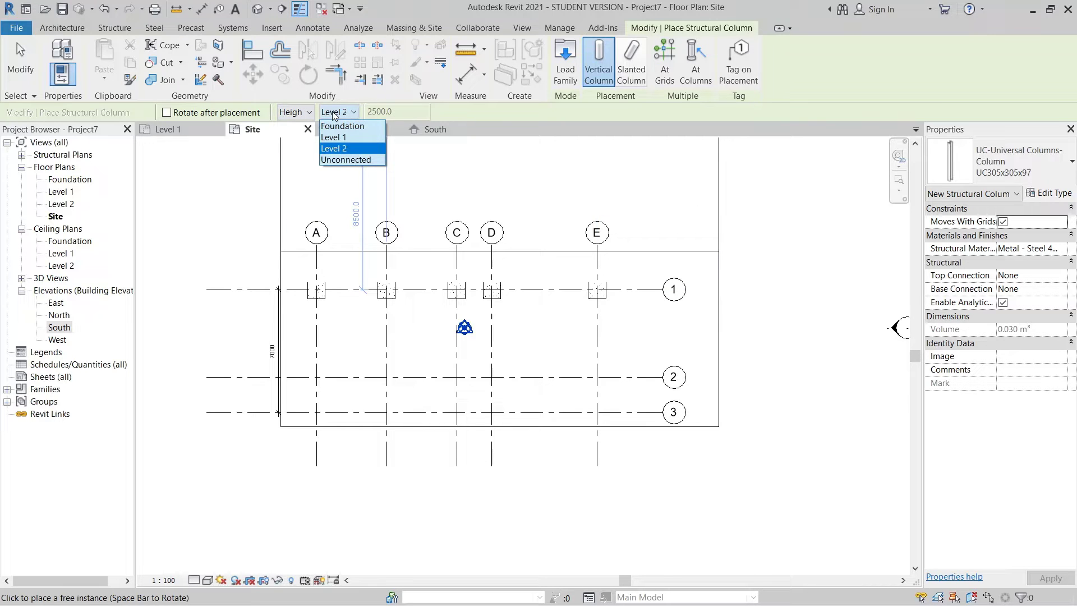
{"action": "left_click", "coordinate": [339, 130]}
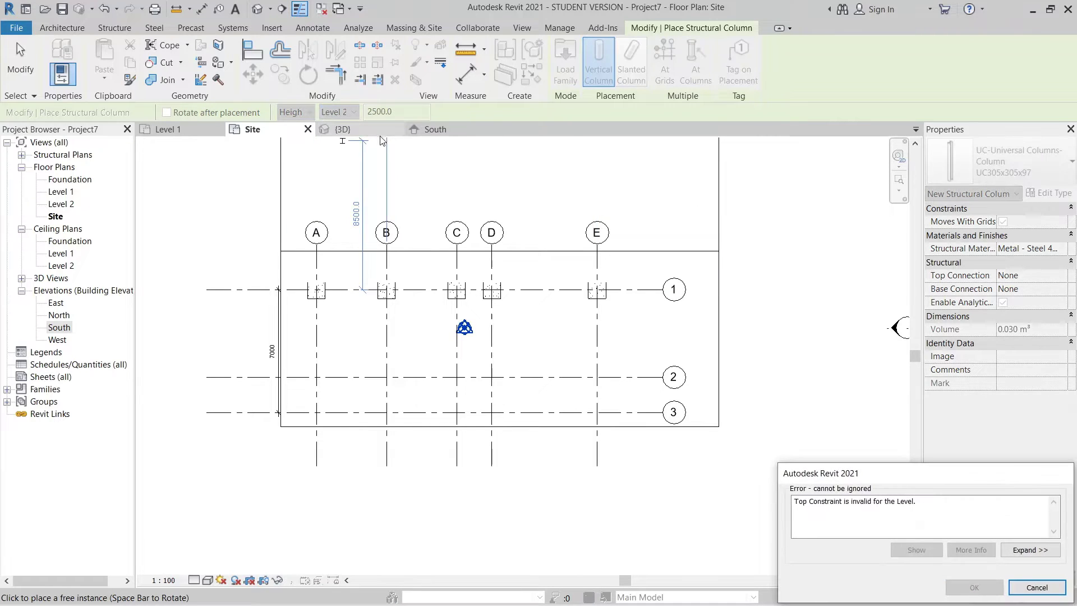
{"action": "left_click", "coordinate": [1030, 587]}
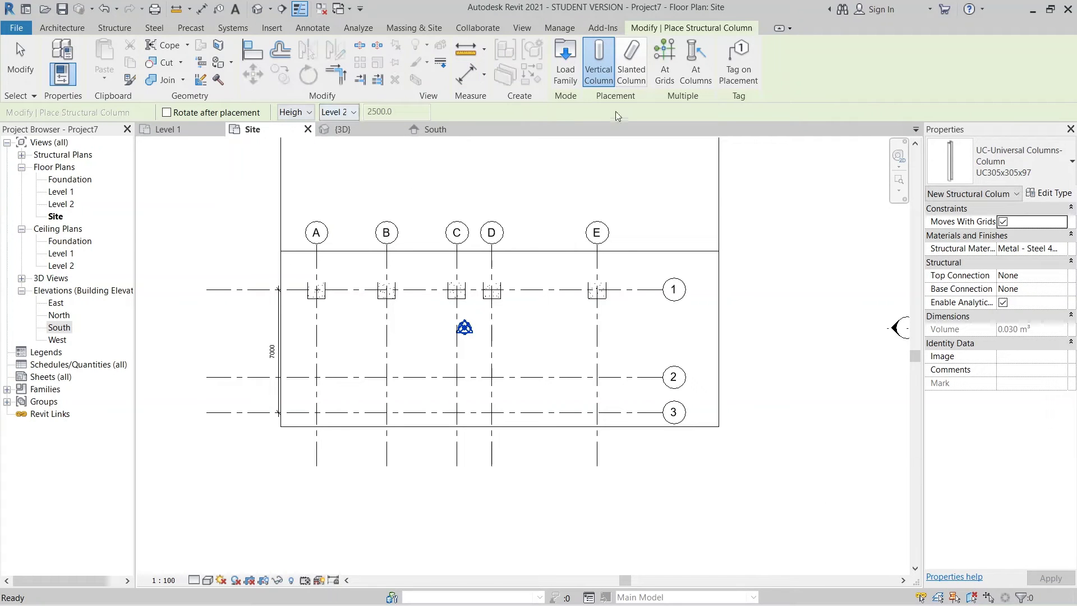
Place UC305x305x97 columns up to Level 2 at all intersections of grids A to E with grids 1 and 2.
{"action": "left_click", "coordinate": [665, 63]}
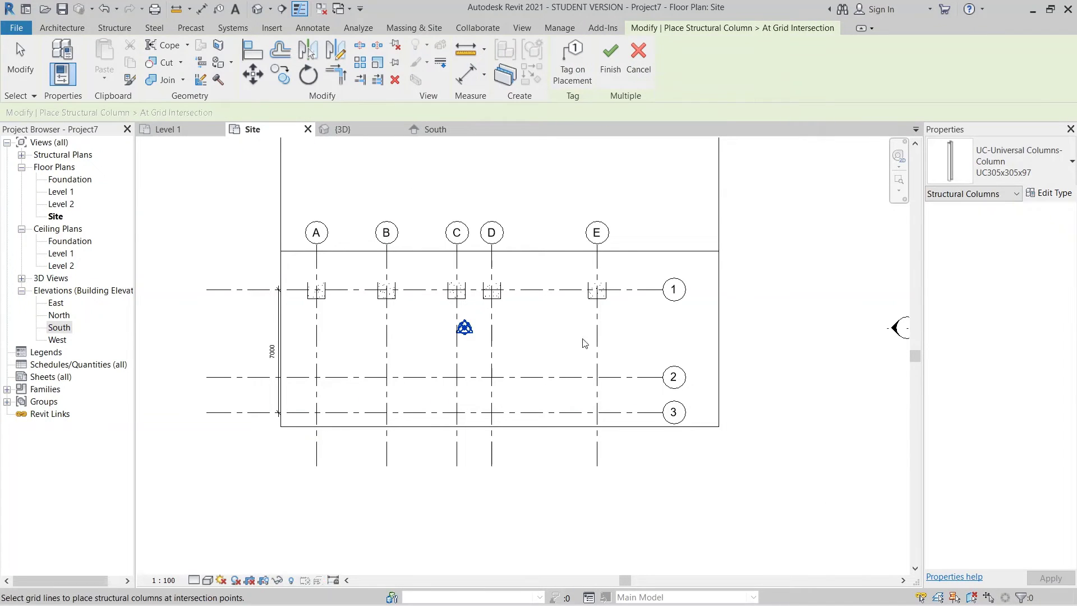
{"action": "left_click_drag", "start_coordinate": [620, 265], "coordinate": [301, 392]}
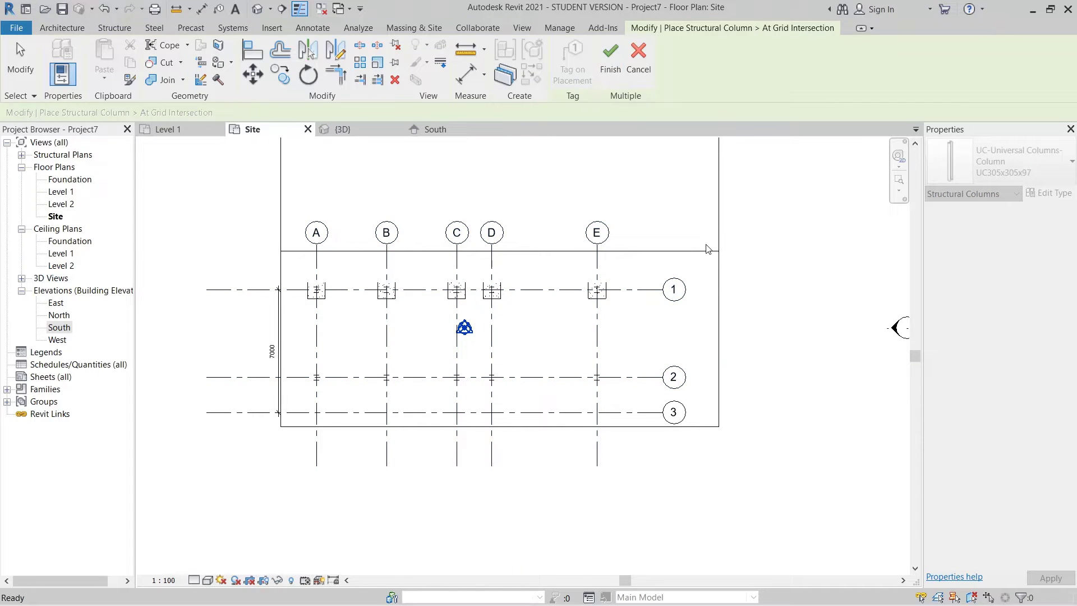
{"action": "key", "text": "Escape"}
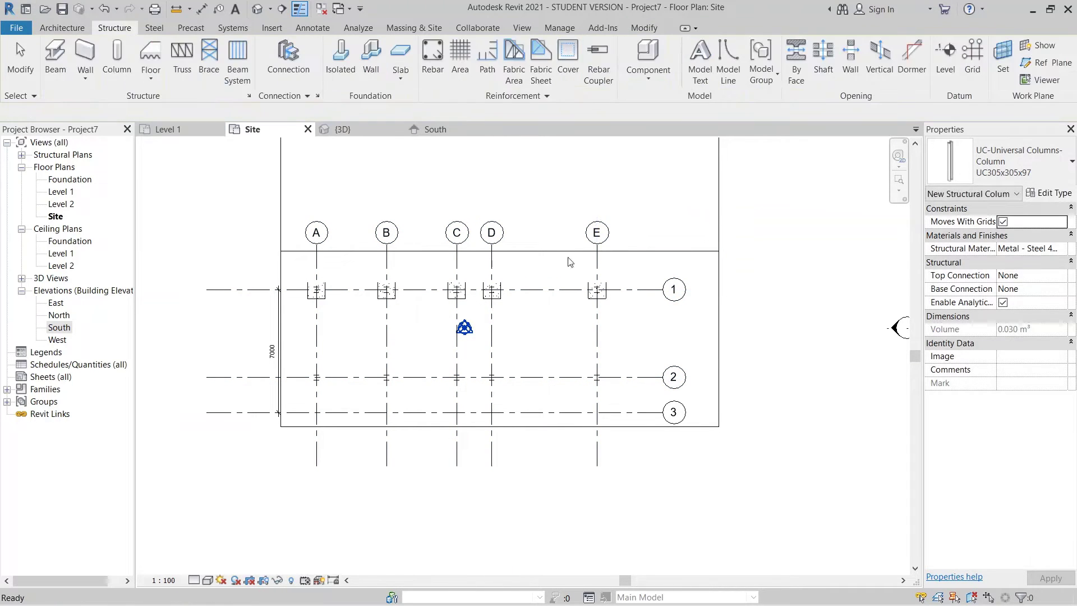
In the 3D view, set column A-2's base level to Foundation and its top level to Level 1.
{"action": "left_click", "coordinate": [342, 129]}
{"action": "middle_click_drag", "start_coordinate": [522, 359], "coordinate": [755, 420], "text": "shift"}
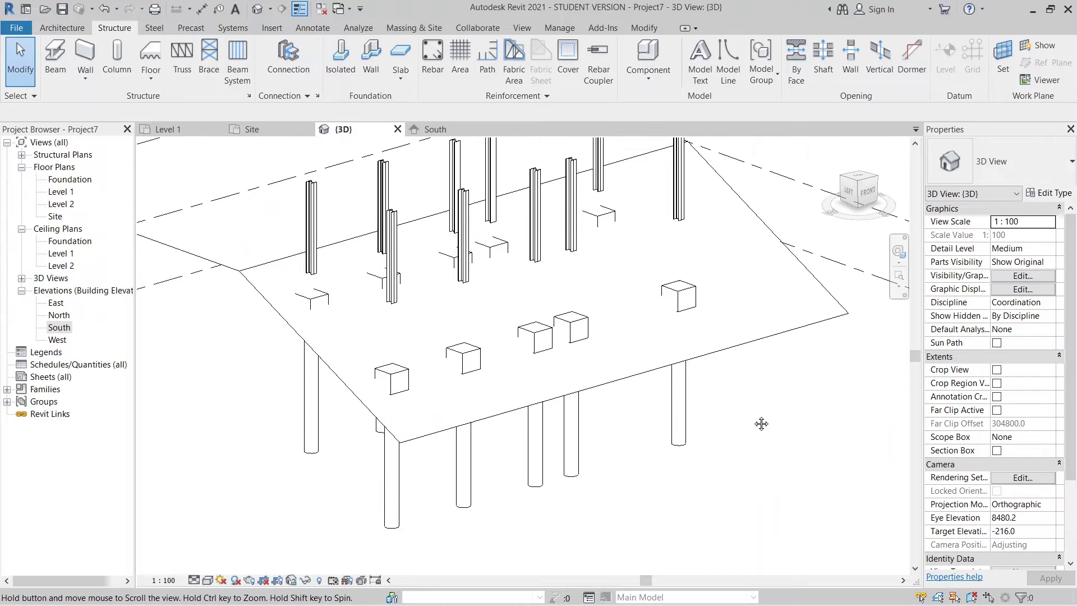
{"action": "left_click", "coordinate": [391, 302]}
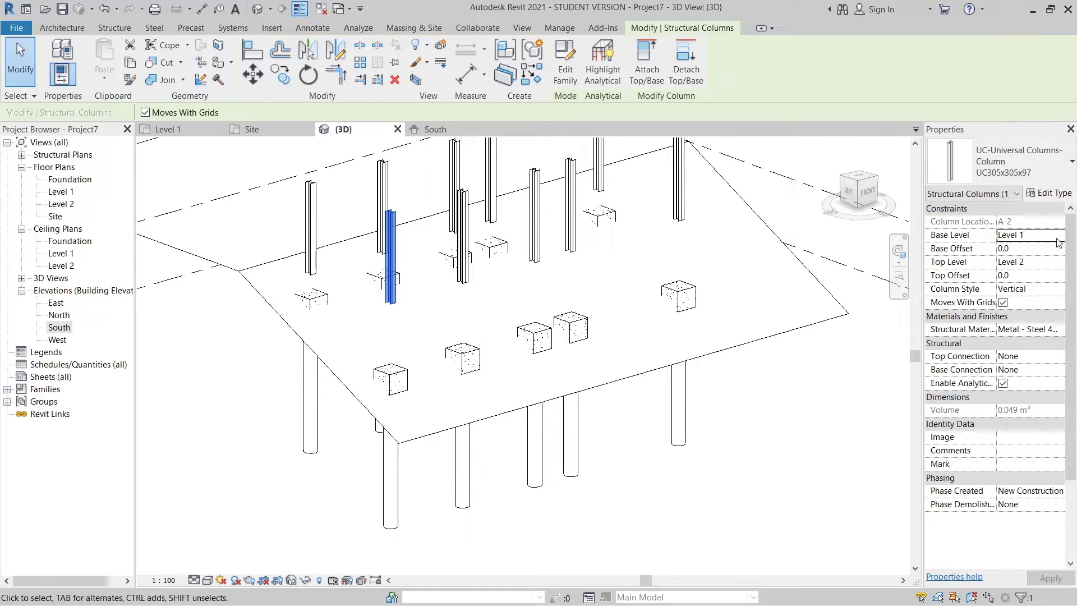
{"action": "left_click", "coordinate": [1064, 263]}
{"action": "left_click", "coordinate": [1060, 236]}
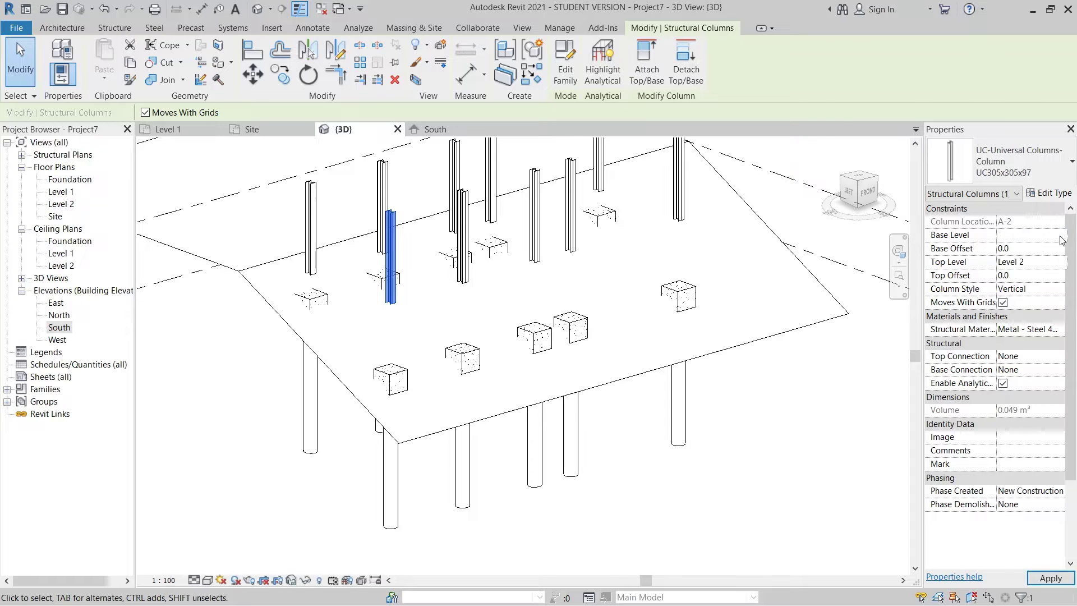
{"action": "left_click", "coordinate": [1054, 248]}
{"action": "left_click", "coordinate": [1062, 263]}
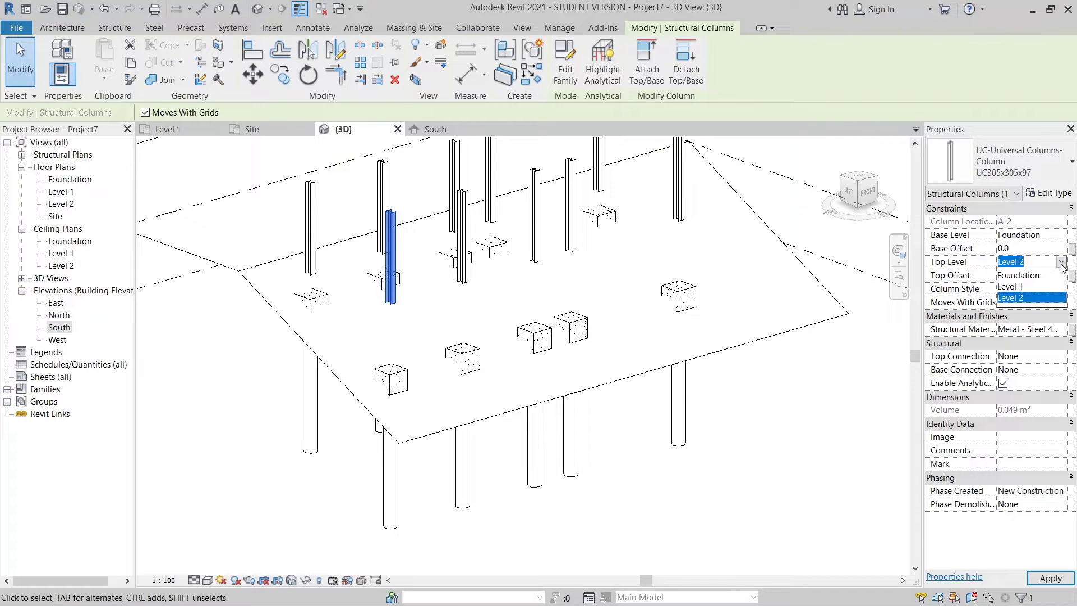
{"action": "left_click", "coordinate": [1035, 288]}
{"action": "left_click", "coordinate": [1047, 579]}
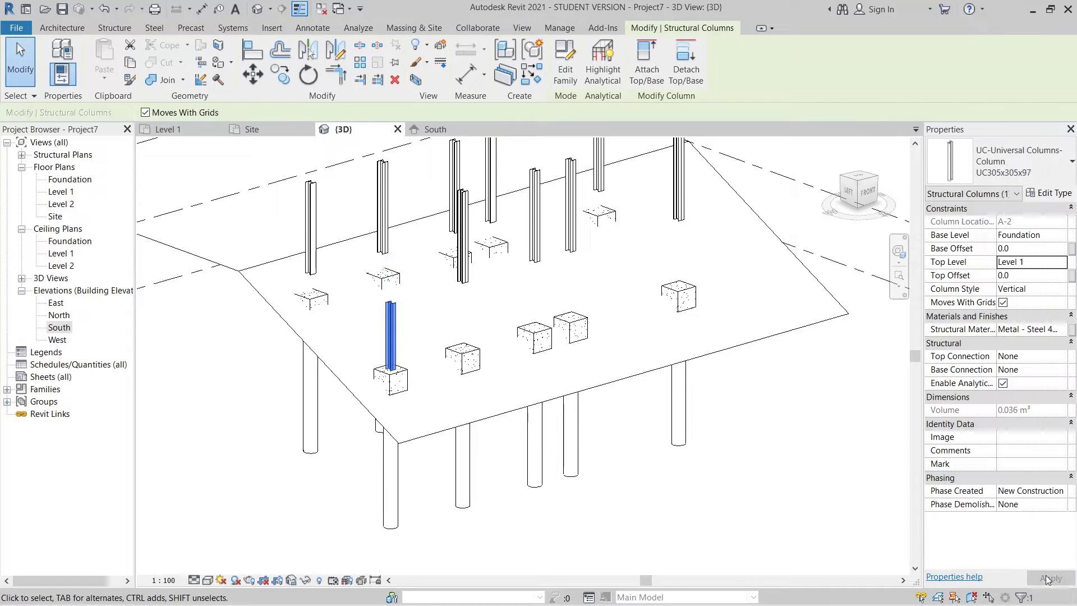
{"action": "middle_click_drag", "start_coordinate": [584, 365], "coordinate": [681, 409], "text": "shift"}
{"action": "middle_click_drag", "start_coordinate": [483, 324], "coordinate": [526, 373], "text": "shift"}
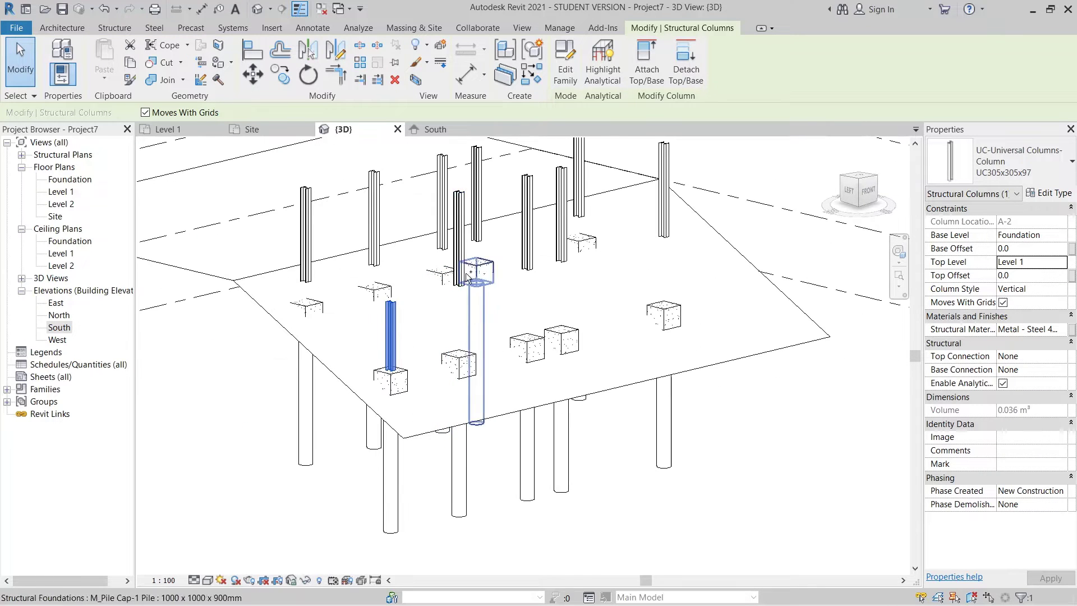
{"action": "left_click", "coordinate": [461, 261], "text": "ctrl"}
{"action": "left_click", "coordinate": [526, 251], "text": "ctrl"}
{"action": "left_click", "coordinate": [558, 249], "text": "ctrl"}
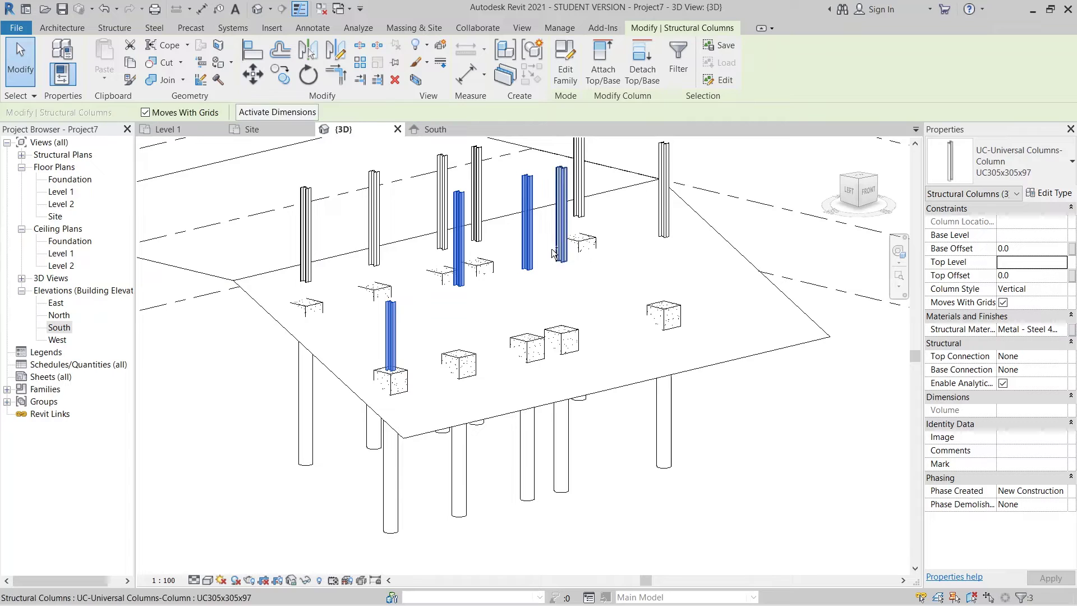
{"action": "left_click", "coordinate": [663, 214], "text": "ctrl"}
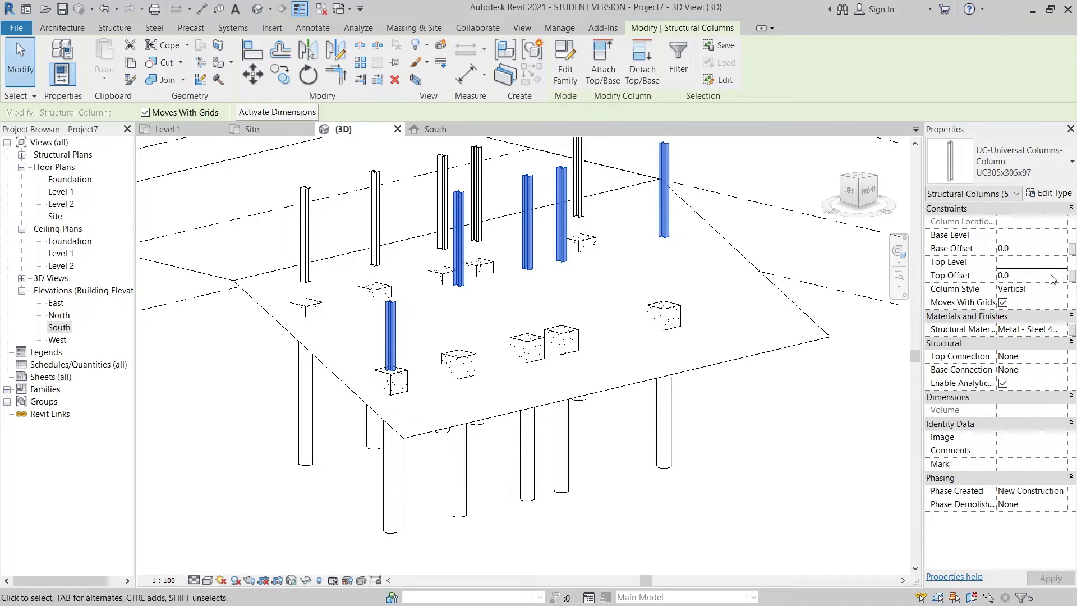
{"action": "scroll", "coordinate": [578, 381], "scroll_direction": "down", "scroll_amount": 3}
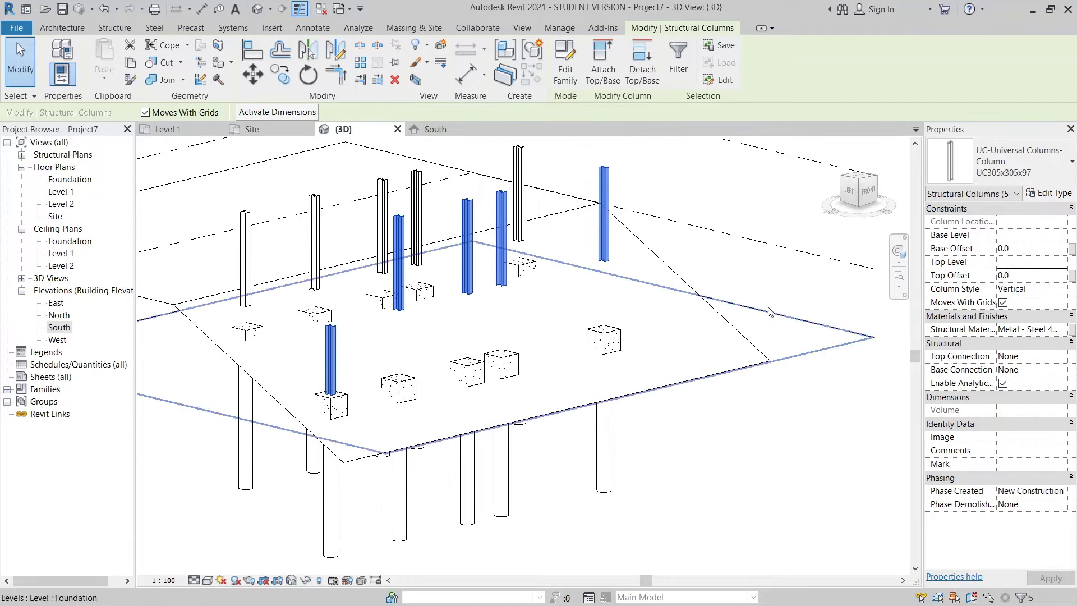
{"action": "key", "text": "Escape"}
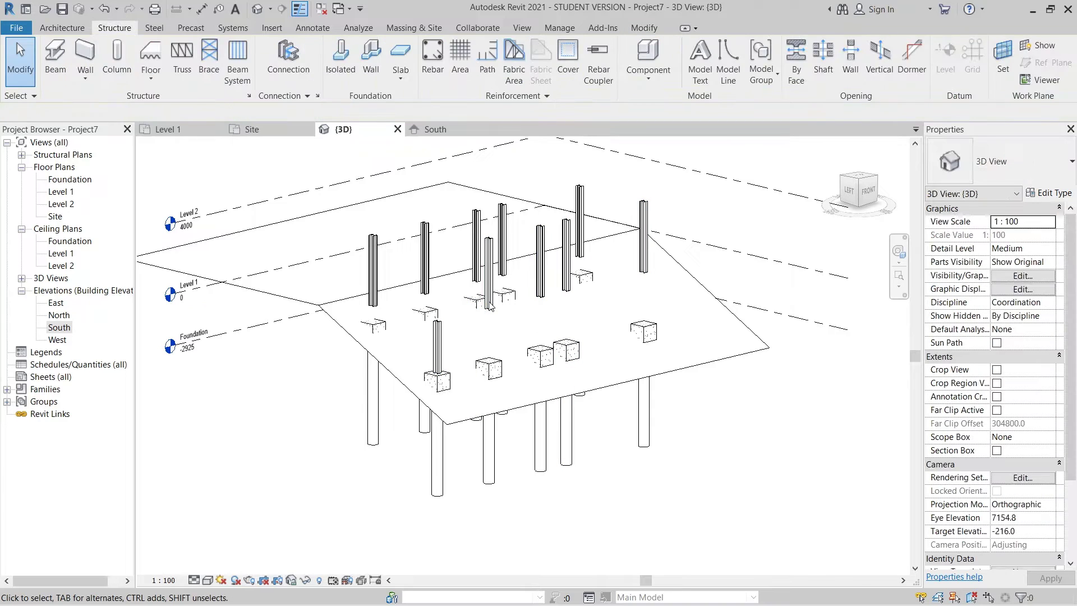
Set the base level to Foundation and the top level to Level 1 for the grid 2 columns at B, C, D and E.
{"action": "left_click", "coordinate": [494, 290]}
{"action": "left_click", "coordinate": [540, 261], "text": "ctrl"}
{"action": "left_click", "coordinate": [566, 255], "text": "ctrl"}
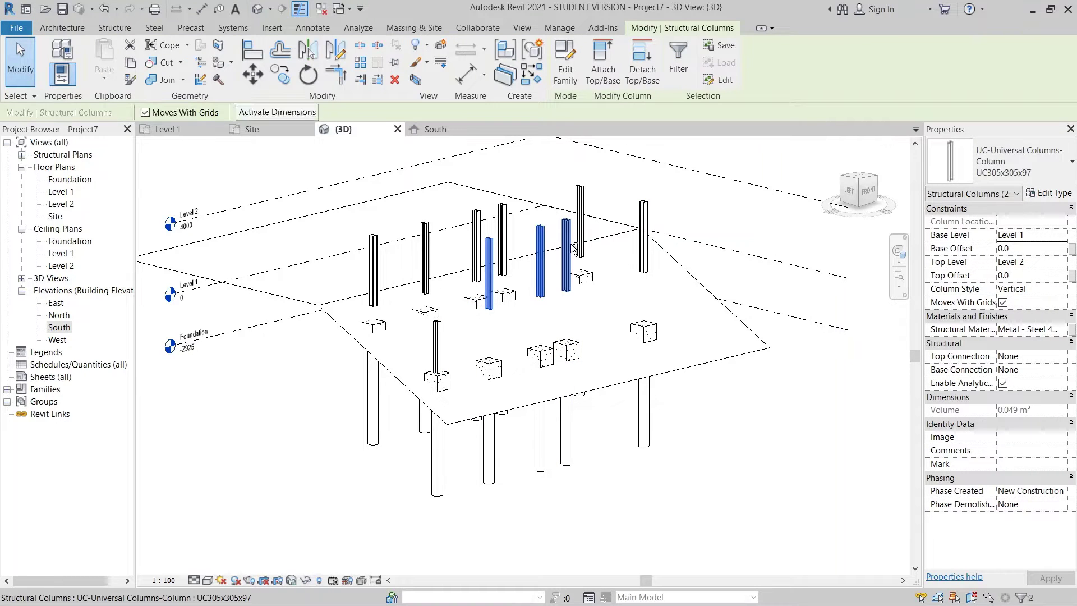
{"action": "left_click", "coordinate": [643, 235], "text": "ctrl"}
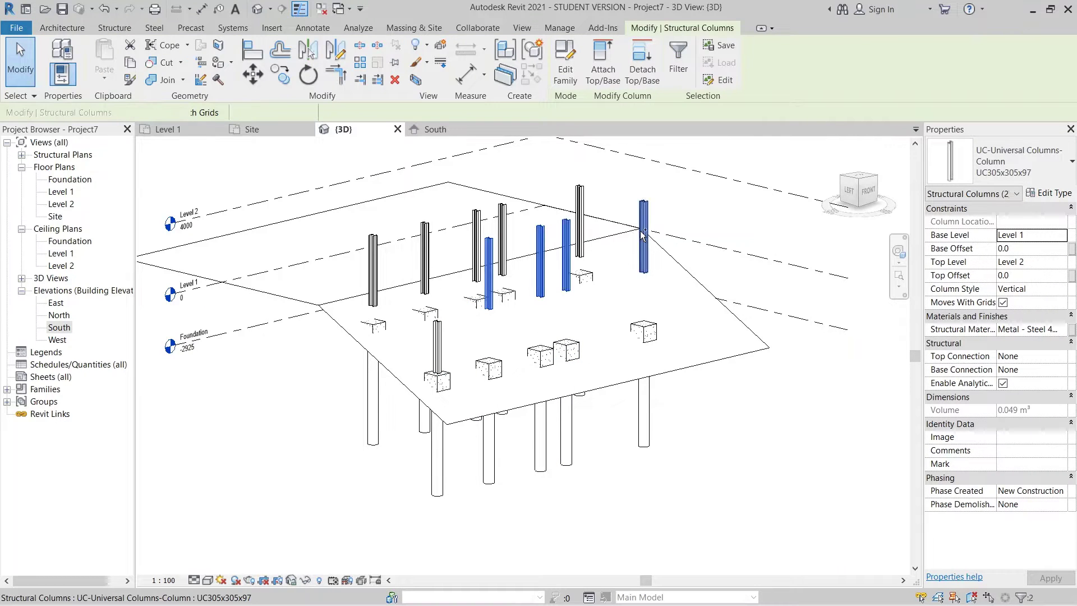
{"action": "left_click", "coordinate": [1058, 238]}
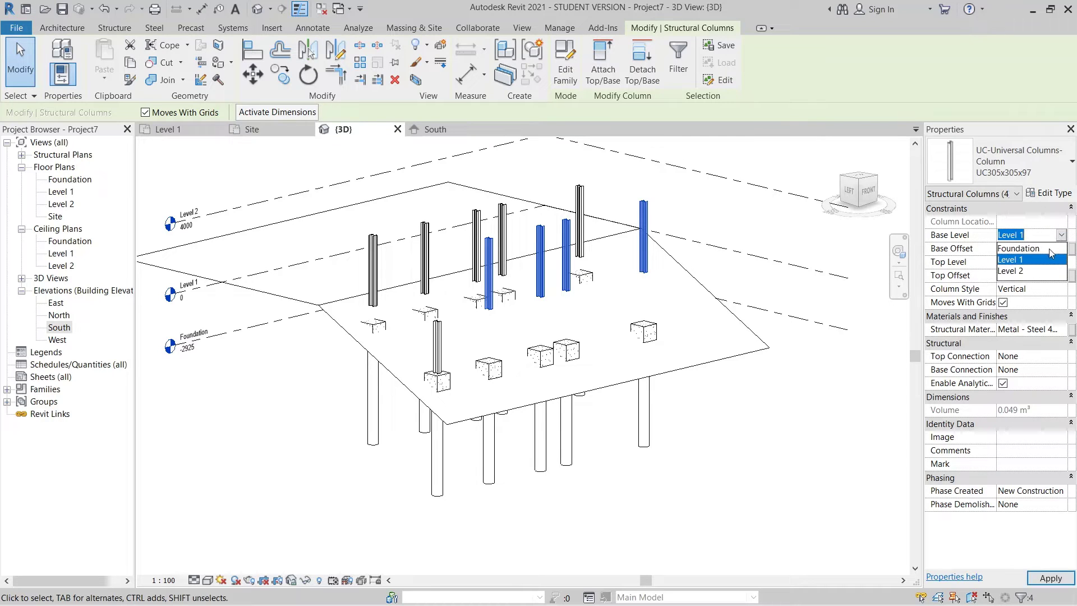
{"action": "left_click", "coordinate": [1032, 248]}
{"action": "left_click", "coordinate": [1061, 262]}
{"action": "left_click", "coordinate": [1034, 287]}
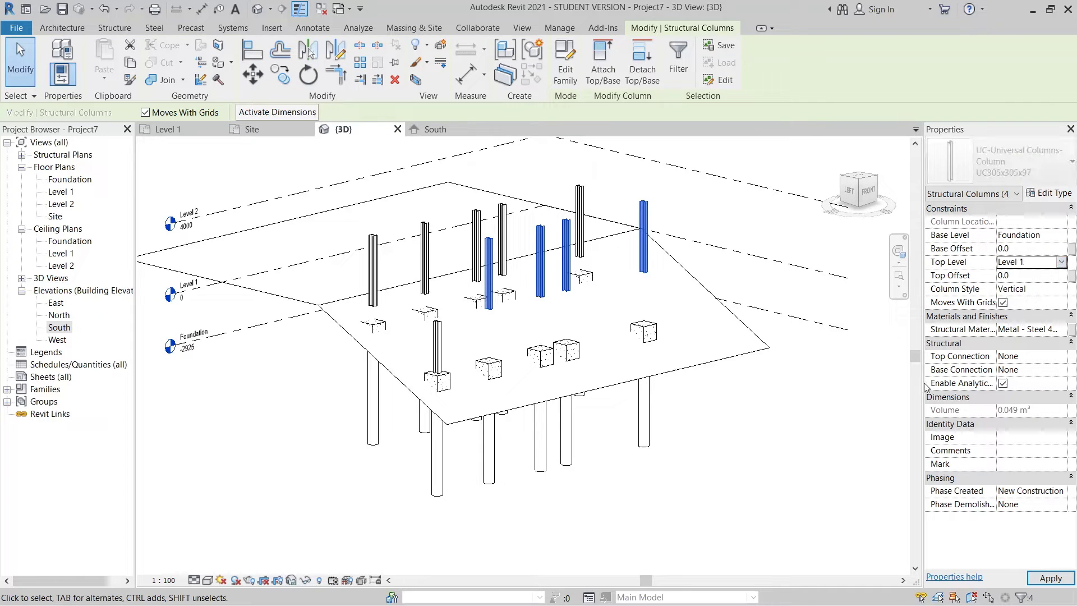
{"action": "left_click", "coordinate": [1072, 584]}
{"action": "left_click", "coordinate": [818, 545]}
Set the top level of the five grid 1 columns to Level 1 and their base offset to -900 mm.
{"action": "scroll", "coordinate": [337, 291], "scroll_direction": "up", "scroll_amount": 3}
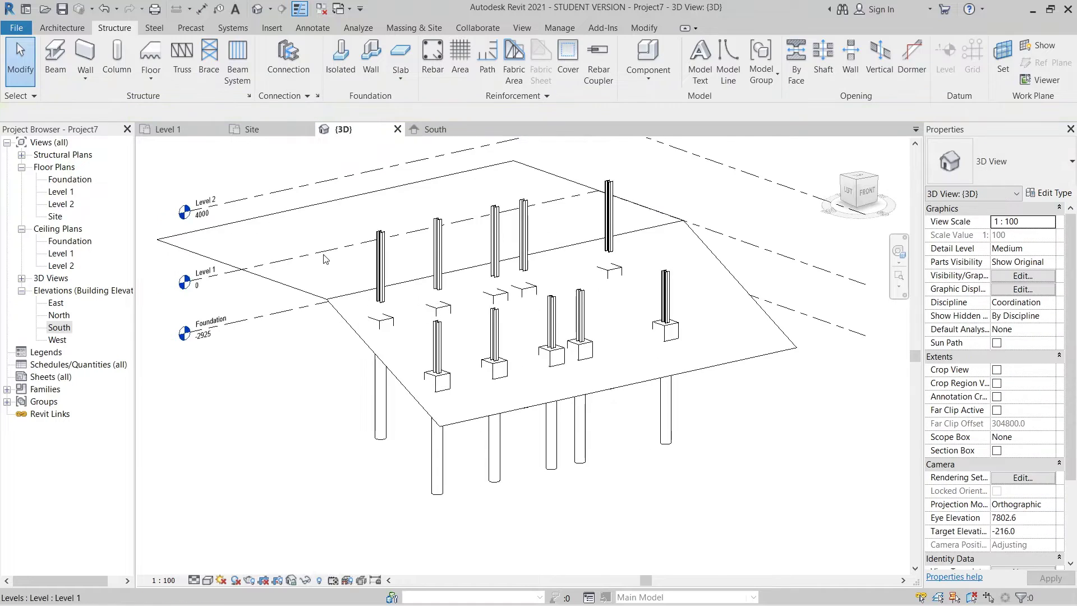
{"action": "left_click", "coordinate": [491, 259], "text": "ctrl"}
{"action": "left_click", "coordinate": [578, 238], "text": "ctrl"}
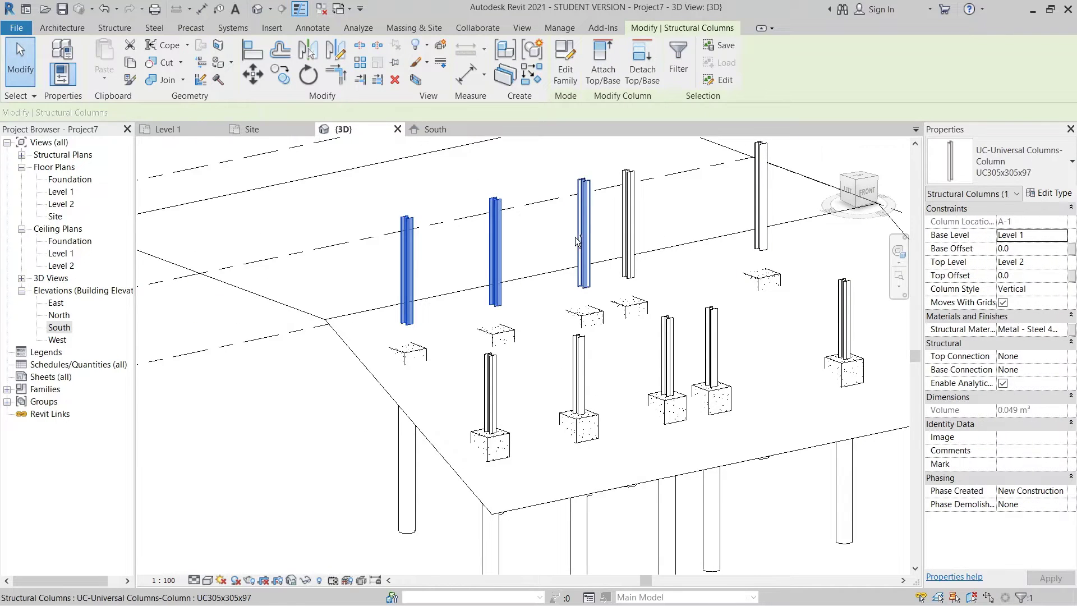
{"action": "left_click", "coordinate": [631, 221], "text": "ctrl"}
{"action": "left_click", "coordinate": [758, 201], "text": "ctrl"}
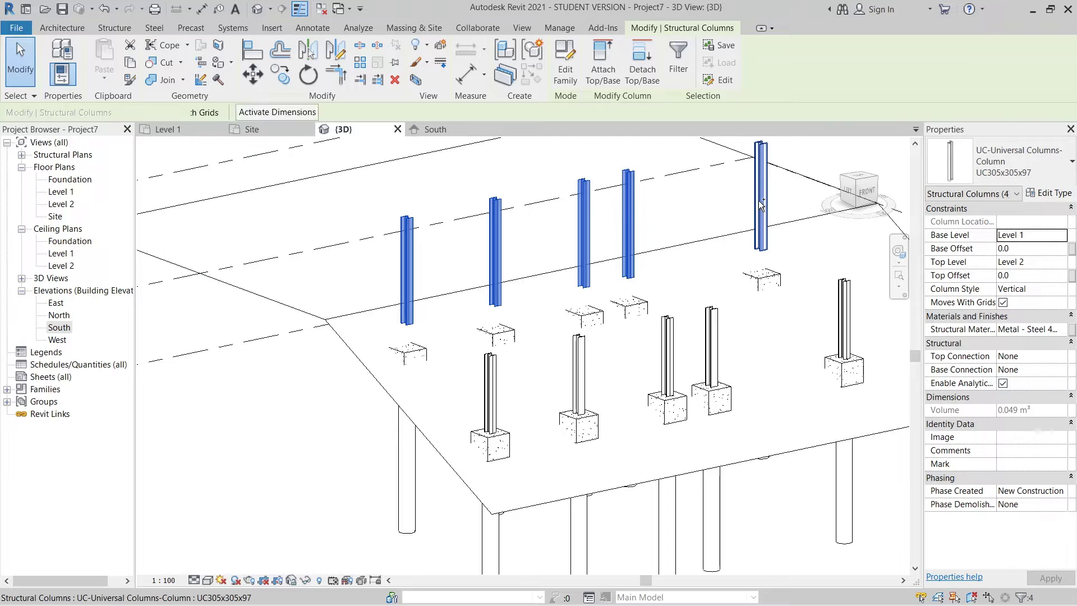
{"action": "left_click", "coordinate": [1062, 262]}
{"action": "left_click", "coordinate": [1048, 286]}
{"action": "left_click", "coordinate": [1031, 249]}
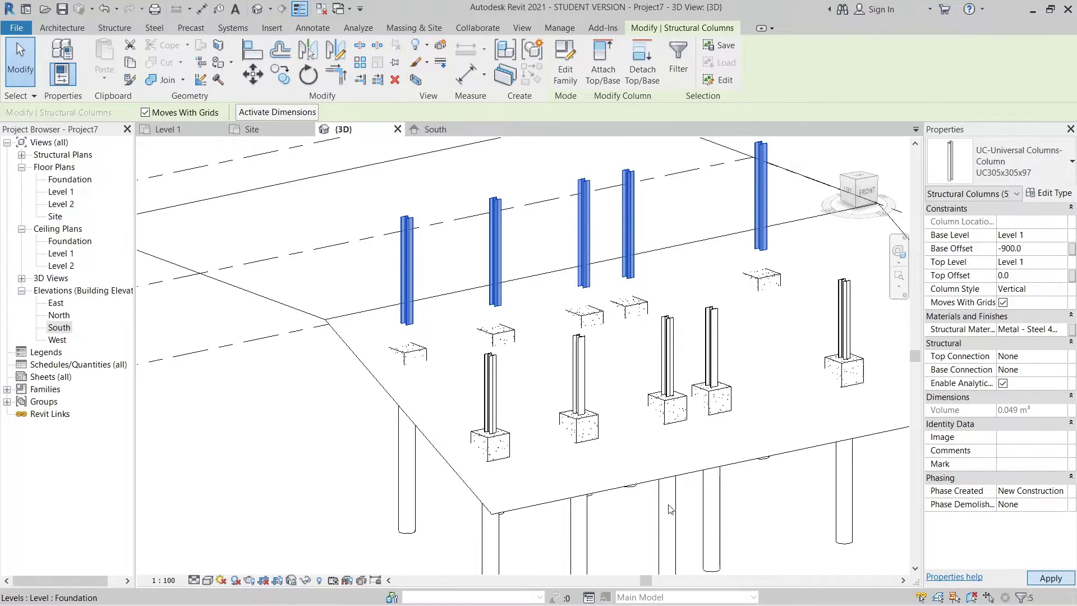
Examine from the front and at an angle how both rows of columns sit on their pile caps.
{"action": "left_click", "coordinate": [858, 192]}
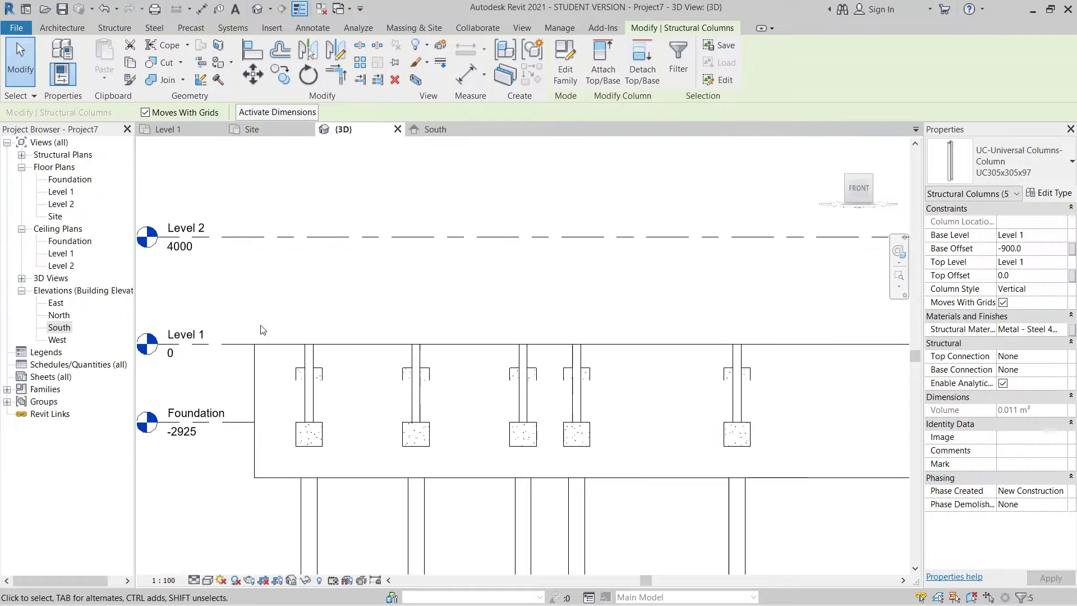
{"action": "middle_click_drag", "start_coordinate": [307, 346], "coordinate": [349, 418], "text": "shift"}
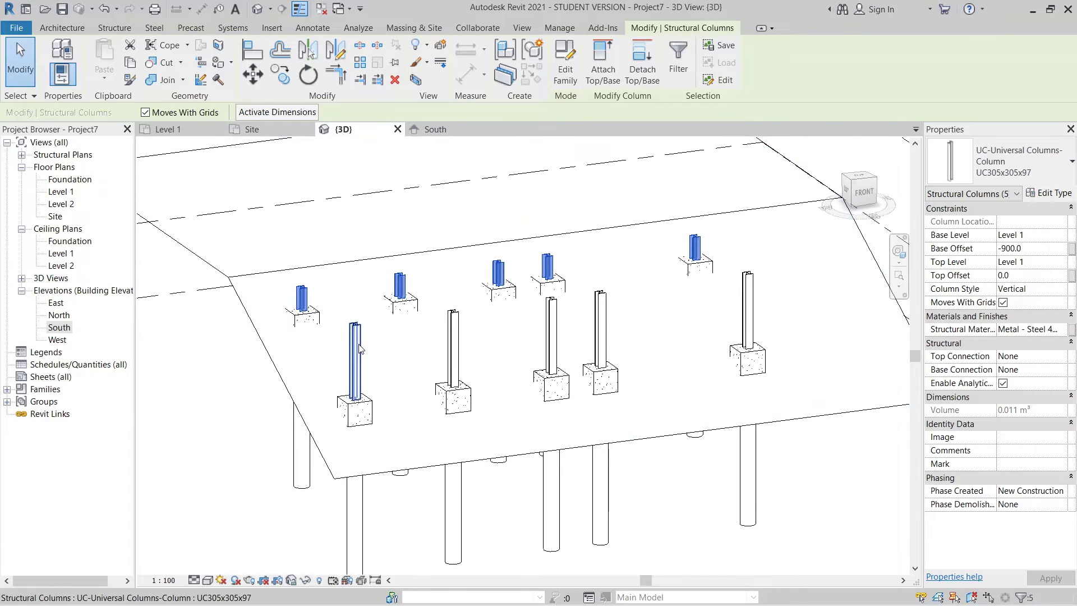
{"action": "left_click", "coordinate": [382, 374]}
{"action": "middle_click_drag", "start_coordinate": [384, 383], "coordinate": [393, 358]}
{"action": "scroll", "coordinate": [394, 358], "scroll_direction": "down", "scroll_amount": 1}
{"action": "middle_click_drag", "start_coordinate": [454, 397], "coordinate": [470, 406], "text": "shift"}
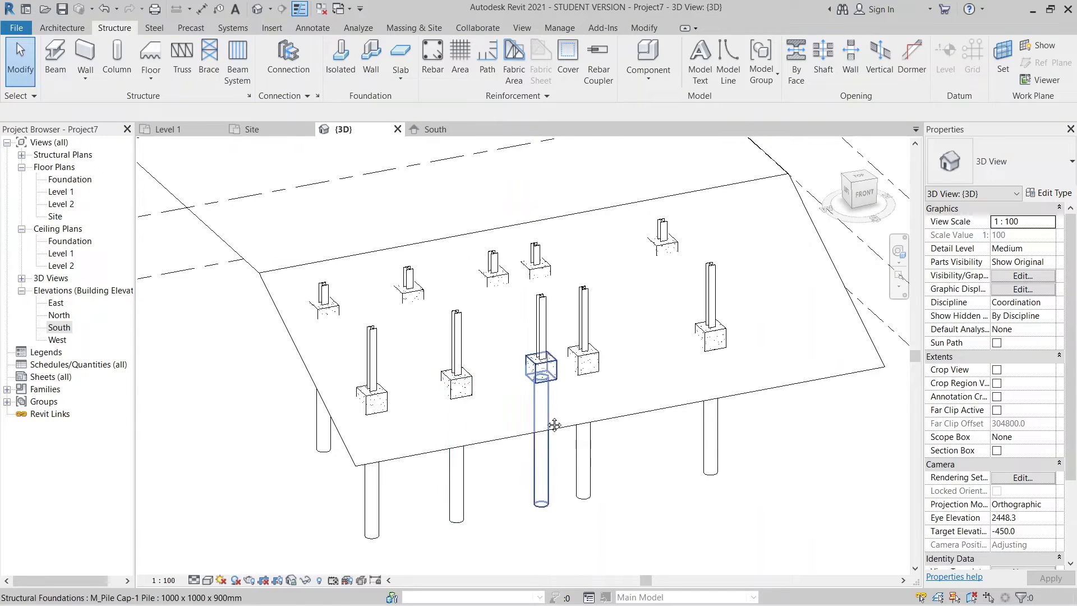
{"action": "middle_click_drag", "start_coordinate": [553, 423], "coordinate": [566, 456]}
{"action": "middle_click_drag", "start_coordinate": [393, 393], "coordinate": [621, 364], "text": "shift"}
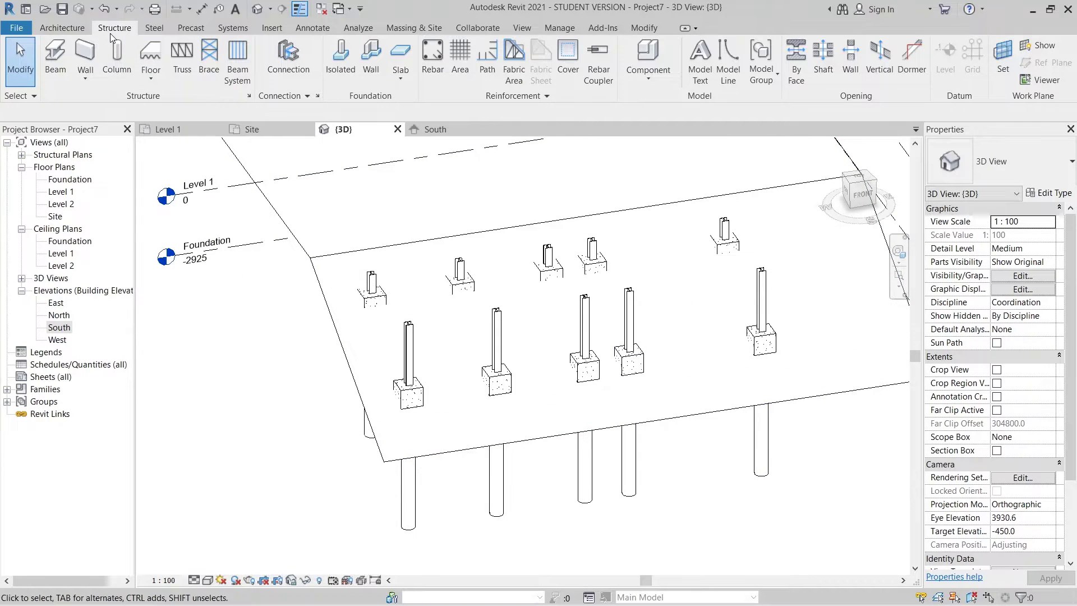
{"action": "middle_click_drag", "start_coordinate": [370, 421], "coordinate": [360, 365]}
{"action": "scroll", "coordinate": [360, 245], "scroll_direction": "up", "scroll_amount": 1}
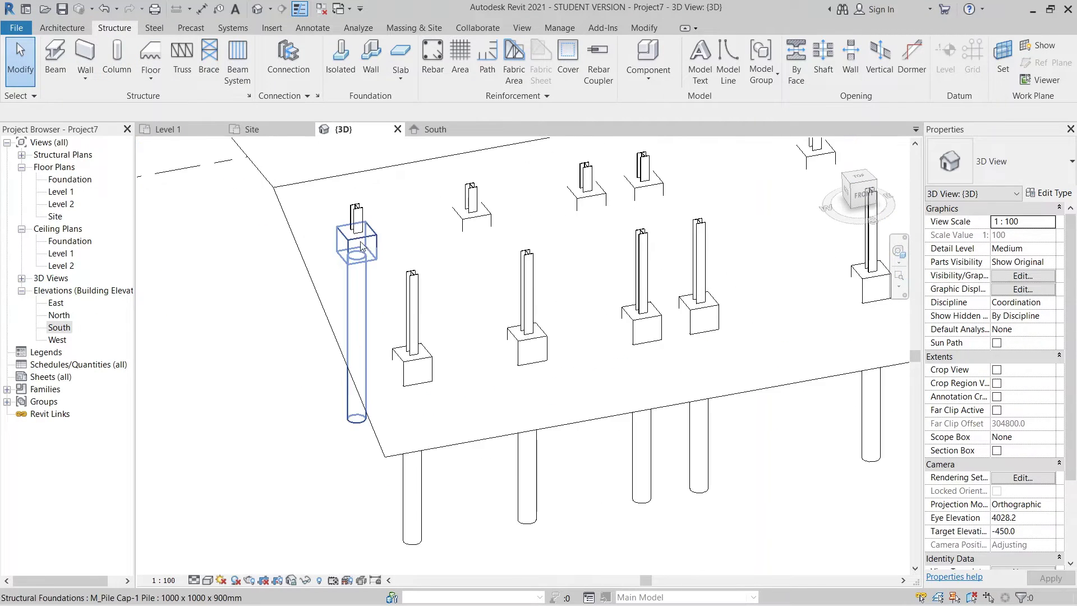
{"action": "middle_click_drag", "start_coordinate": [368, 248], "coordinate": [369, 277]}
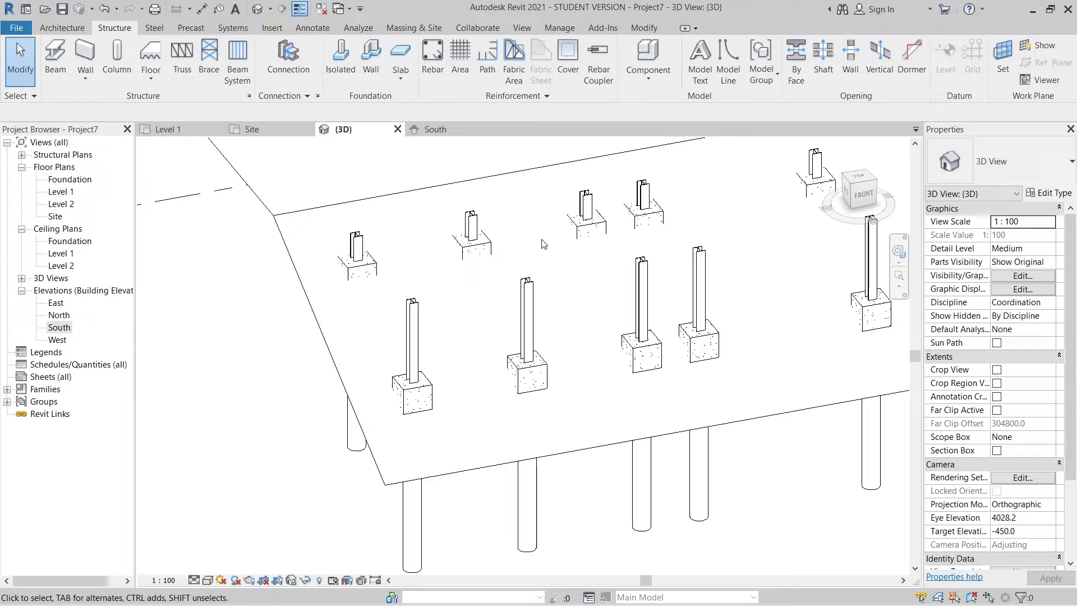
{"action": "middle_click_drag", "start_coordinate": [545, 301], "coordinate": [623, 338]}
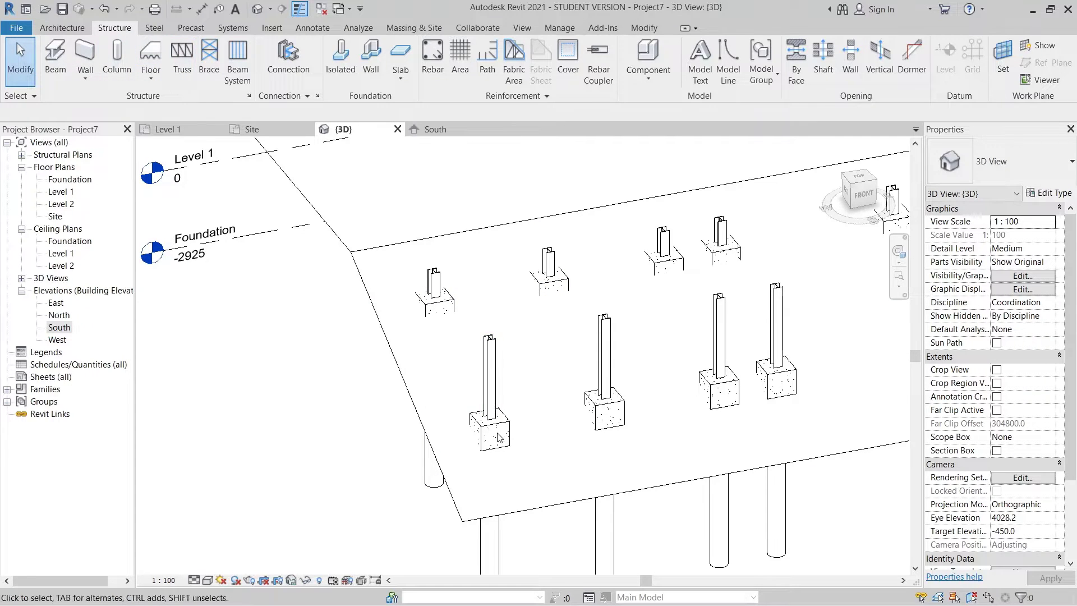
Add a generic structural steel connection to column A-2.
{"action": "scroll", "coordinate": [498, 438], "scroll_direction": "up", "scroll_amount": 5}
{"action": "left_click", "coordinate": [490, 409]}
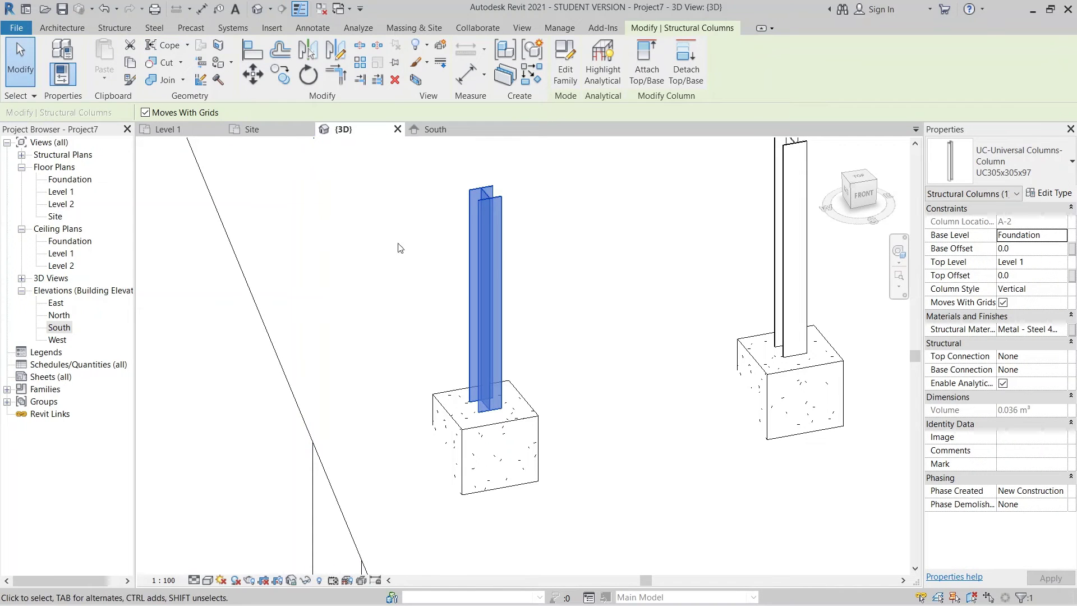
{"action": "left_click", "coordinate": [146, 29]}
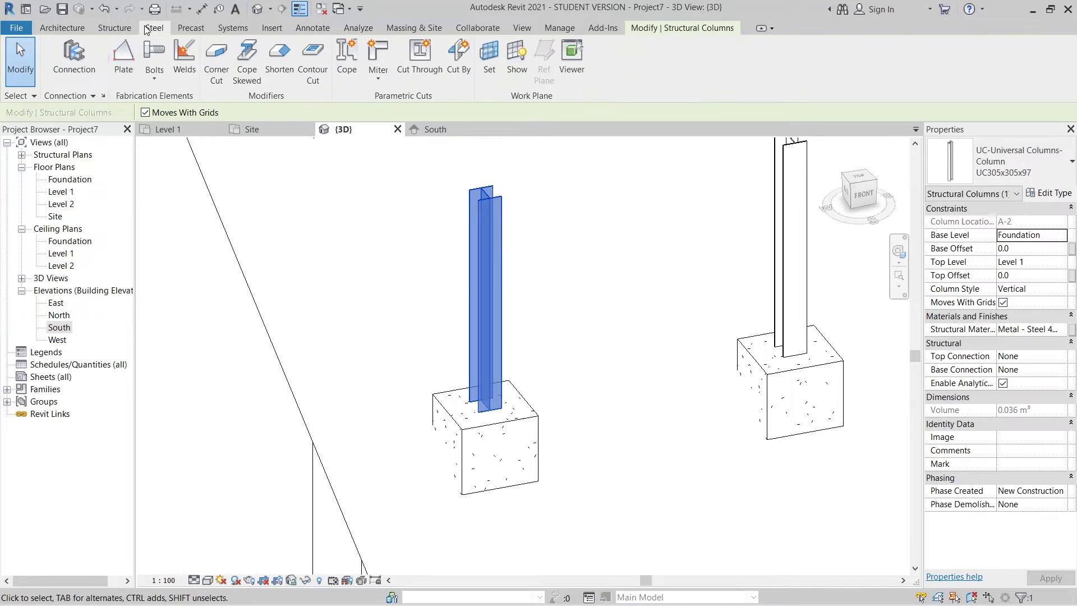
{"action": "left_click", "coordinate": [87, 72]}
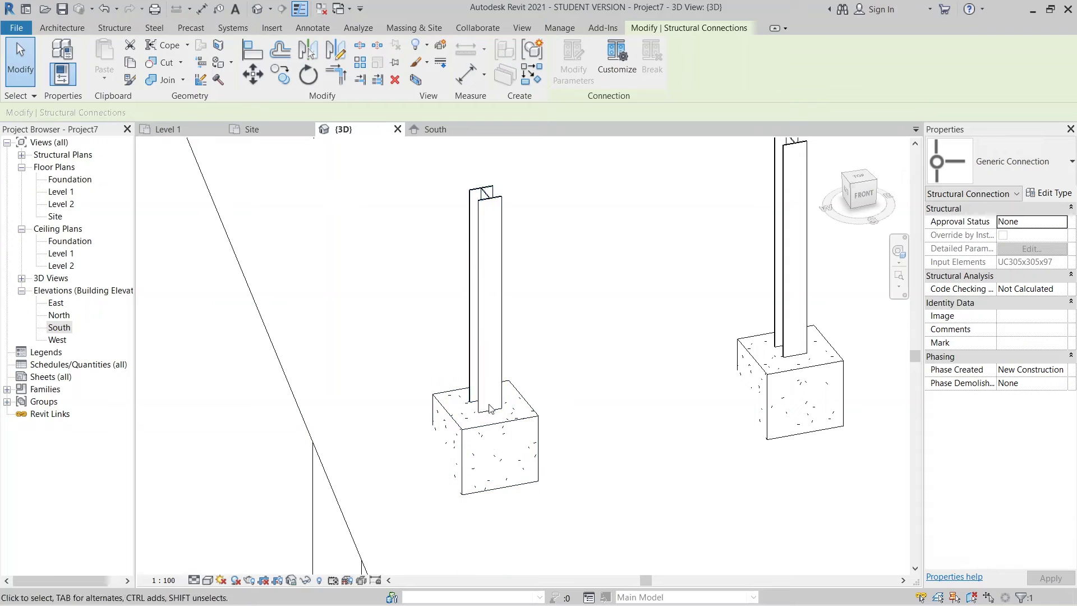
Load all available connection types from the All Connections group into the project through the structural connection settings.
{"action": "middle_click_drag", "start_coordinate": [490, 410], "coordinate": [604, 453], "text": "shift"}
{"action": "scroll", "coordinate": [481, 391], "scroll_direction": "up", "scroll_amount": 3}
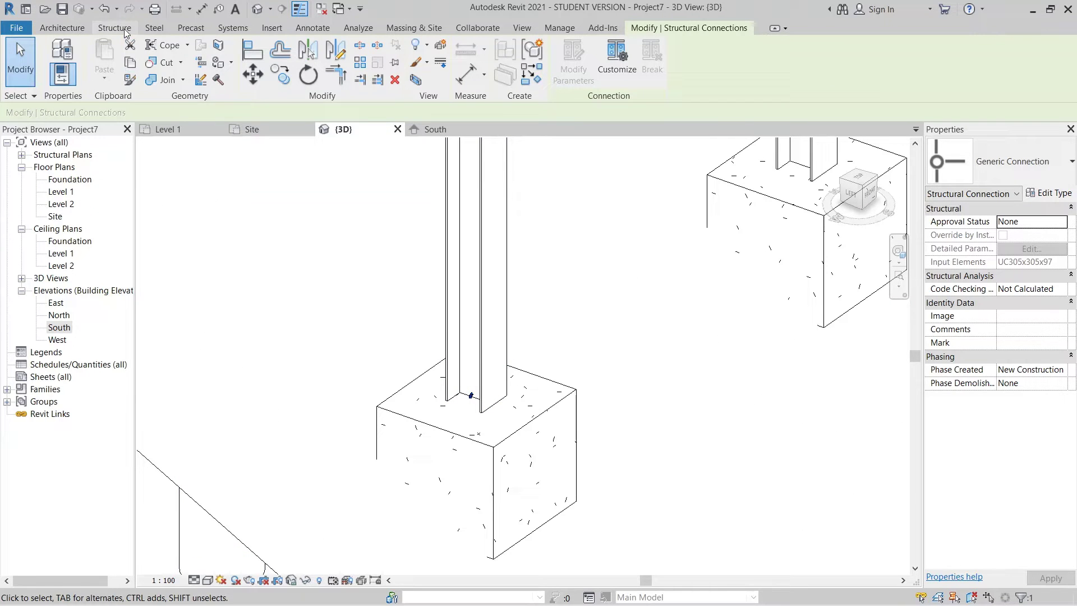
{"action": "left_click", "coordinate": [153, 28]}
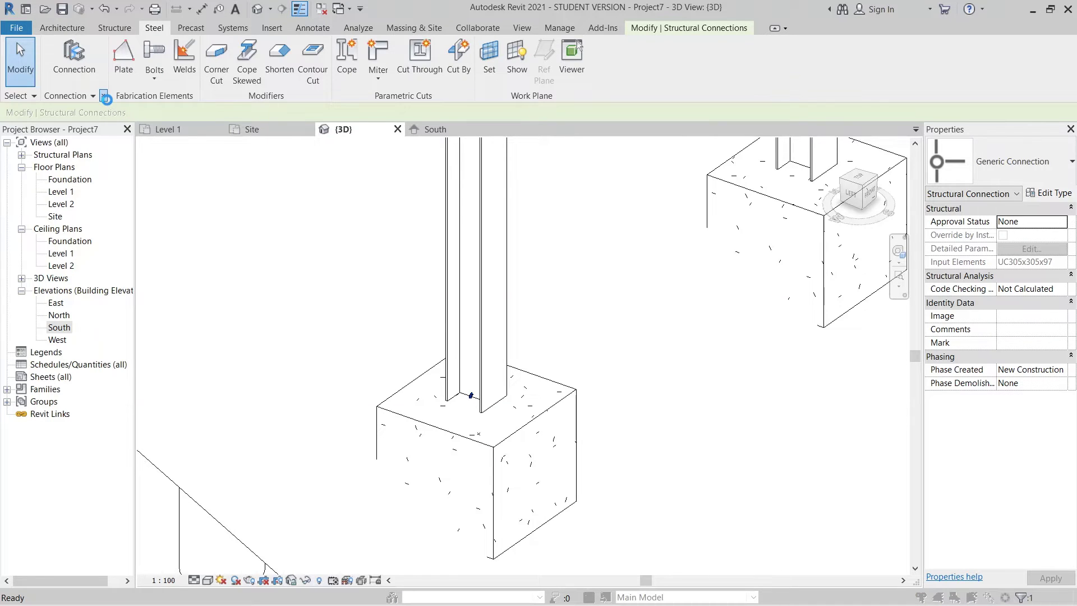
{"action": "left_click", "coordinate": [325, 434]}
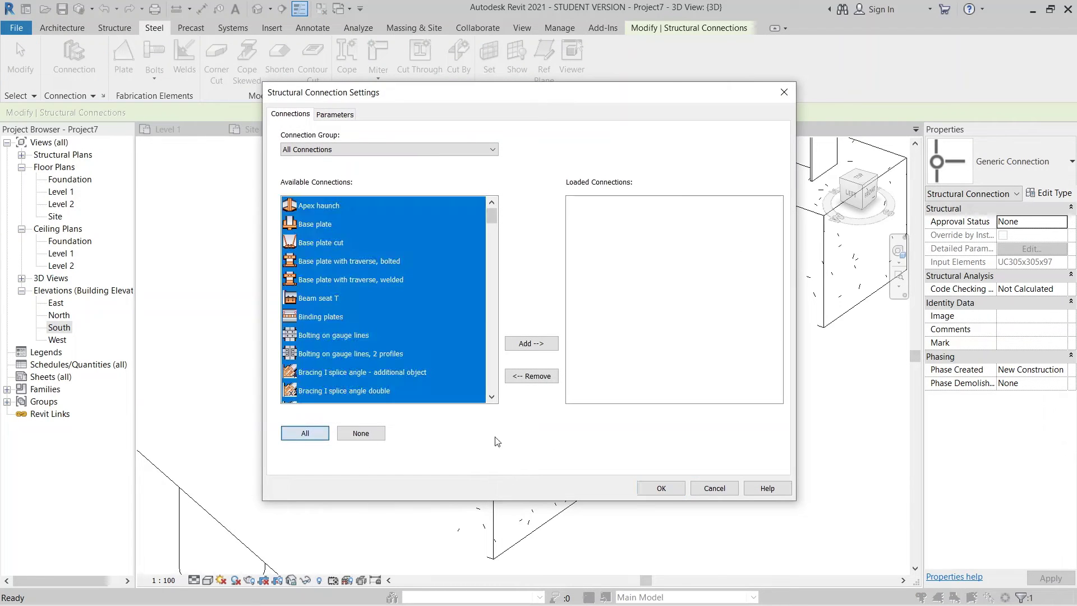
{"action": "left_click", "coordinate": [531, 343]}
{"action": "left_click", "coordinate": [661, 488]}
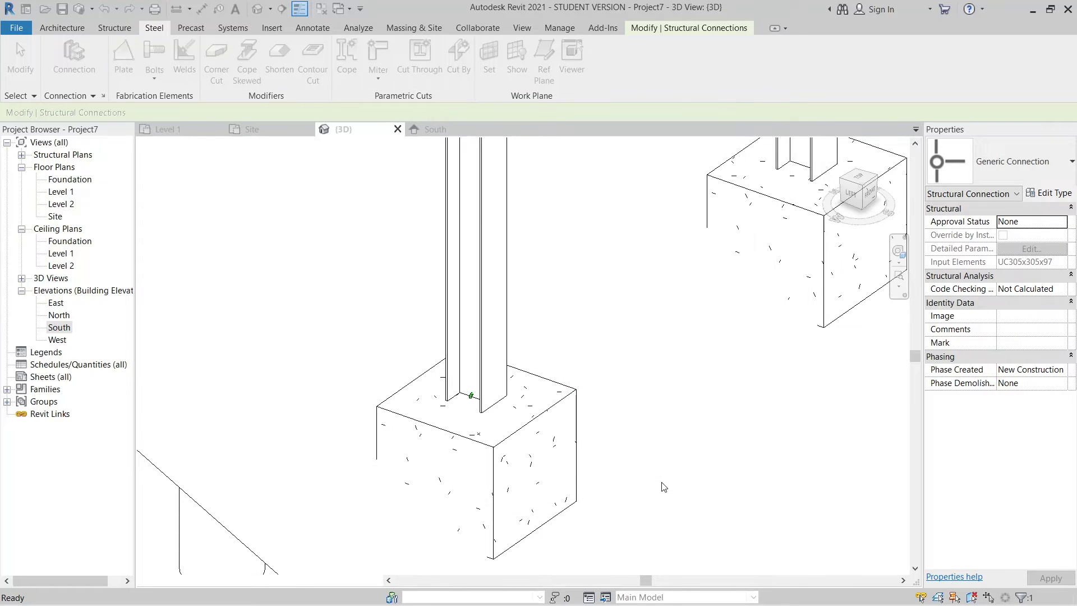
{"action": "left_click", "coordinate": [664, 482]}
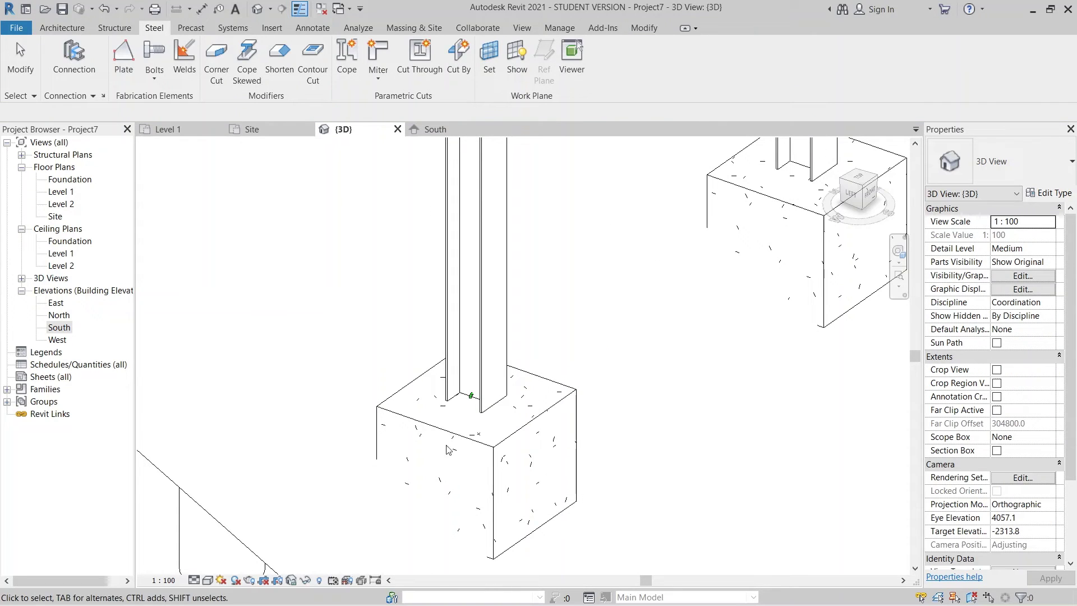
Try the End plate and Embed plate clip angle types on the connection at the base of column A-2.
{"action": "left_click", "coordinate": [474, 398]}
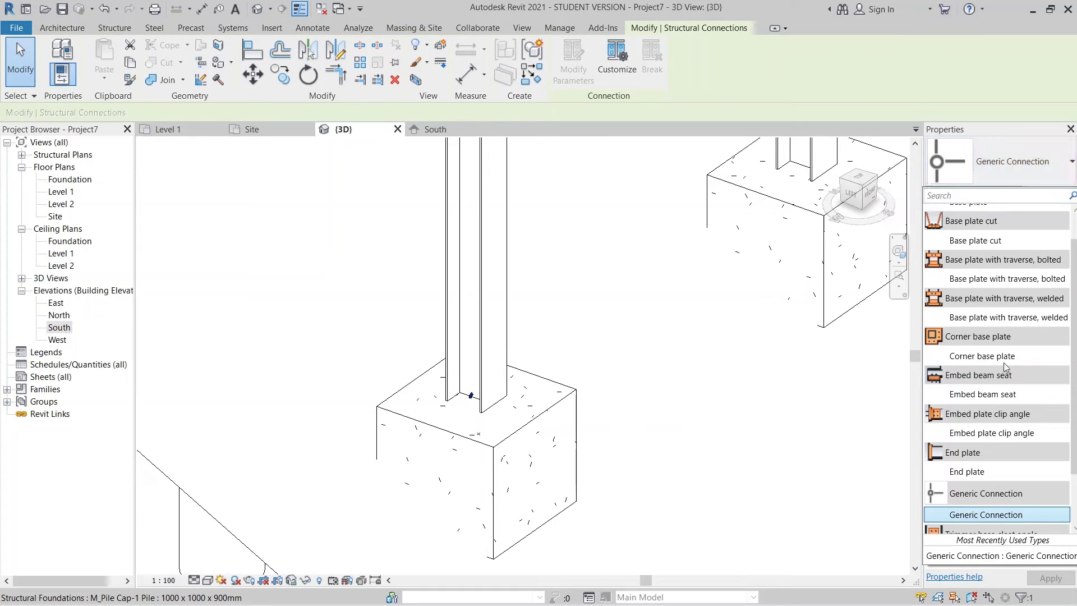
{"action": "scroll", "coordinate": [1001, 255], "scroll_direction": "up", "scroll_amount": 1}
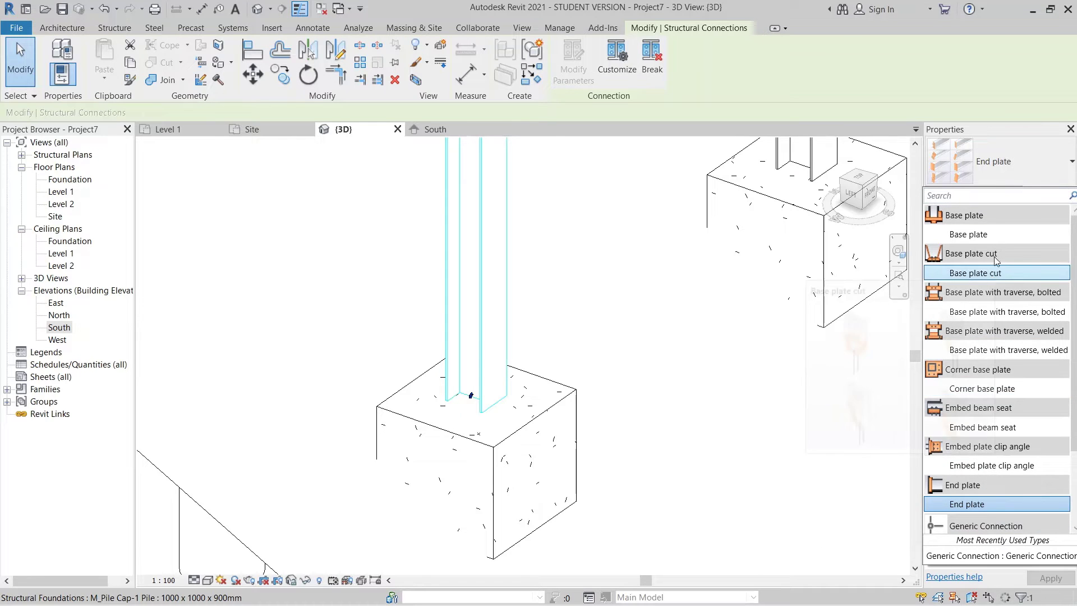
{"action": "scroll", "coordinate": [1002, 231], "scroll_direction": "up", "scroll_amount": 1}
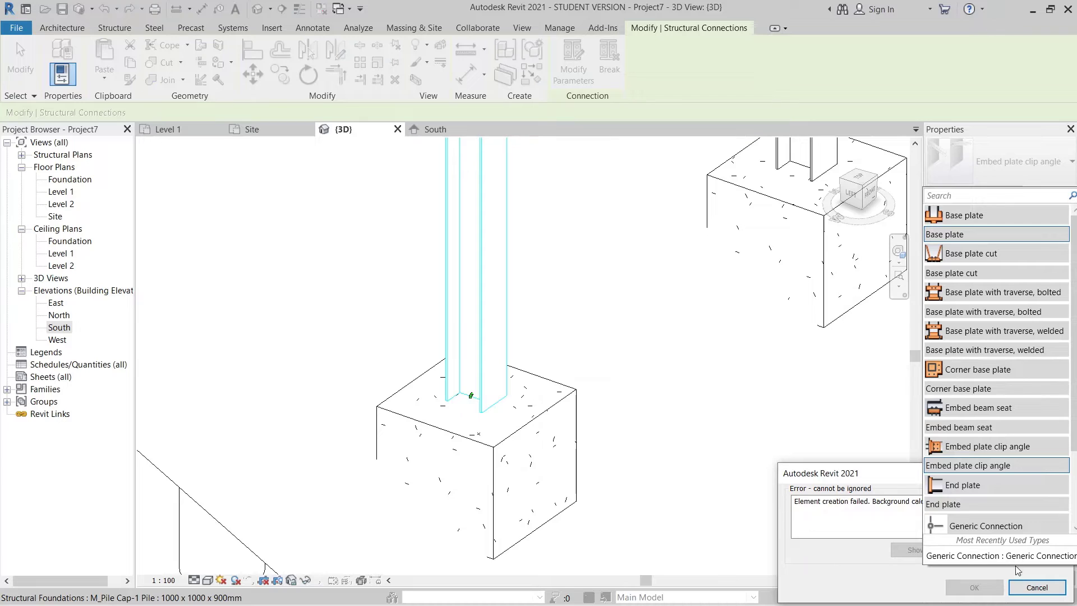
{"action": "left_click", "coordinate": [1031, 588]}
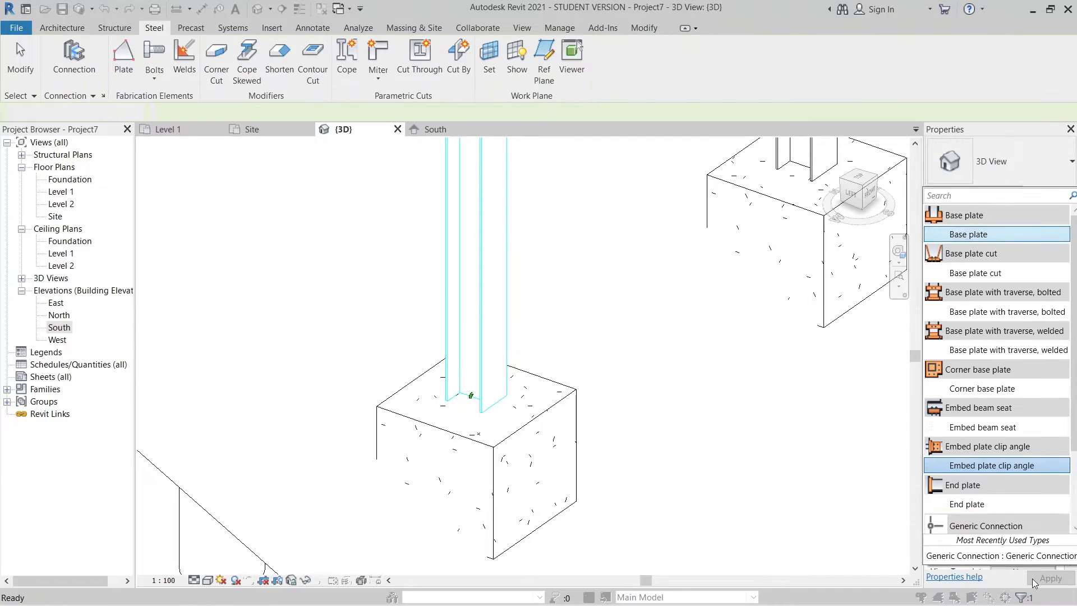
{"action": "left_click", "coordinate": [998, 313]}
{"action": "left_click", "coordinate": [1009, 349]}
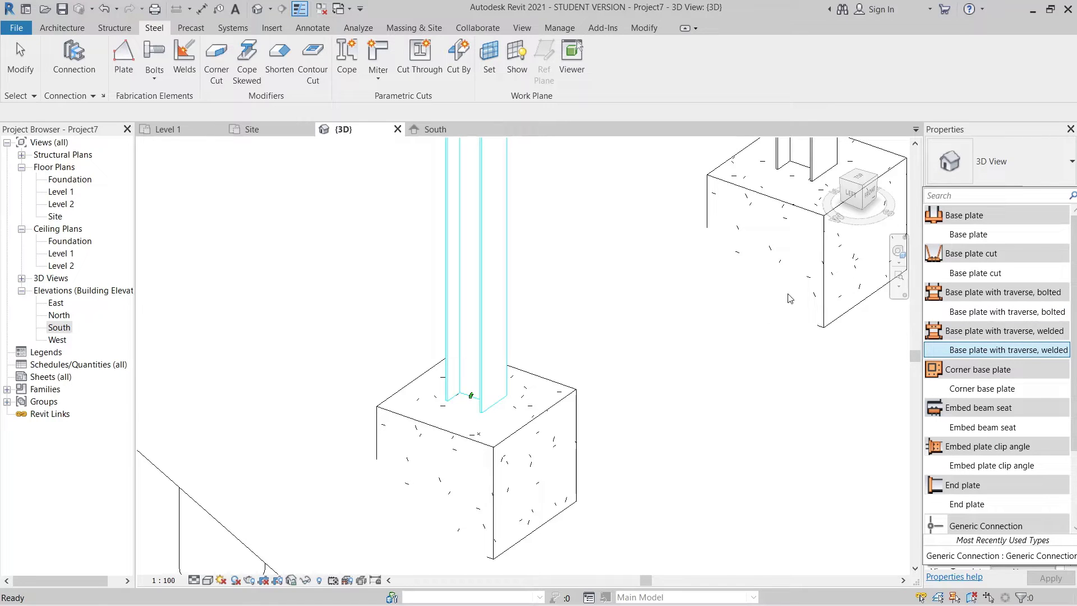
{"action": "key", "text": "z"}
{"action": "key", "text": "a"}
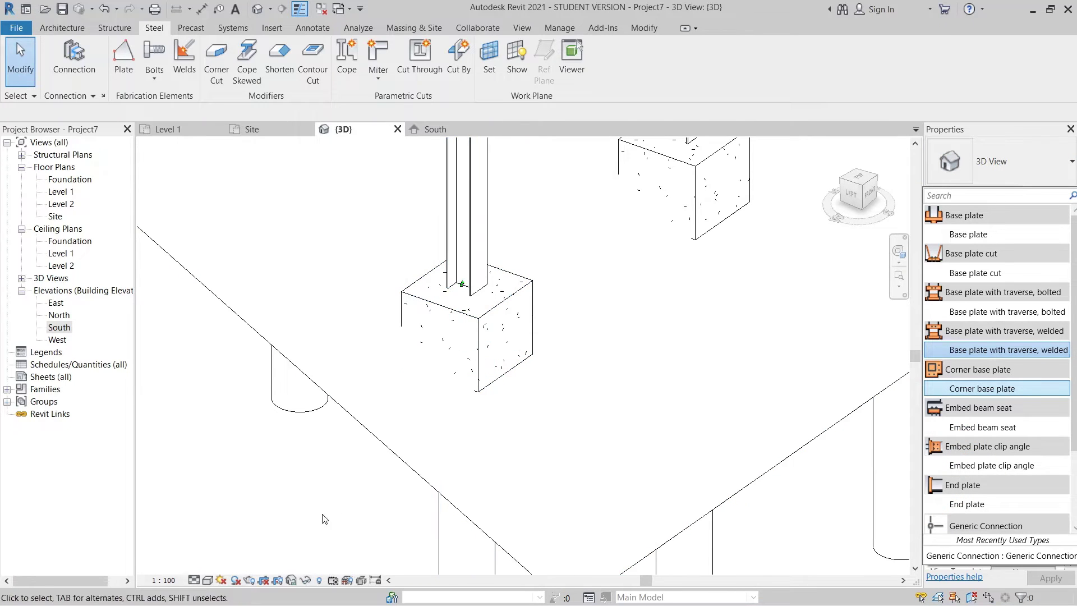
{"action": "scroll", "coordinate": [511, 418], "scroll_direction": "down", "scroll_amount": 2}
{"action": "left_click", "coordinate": [997, 158]}
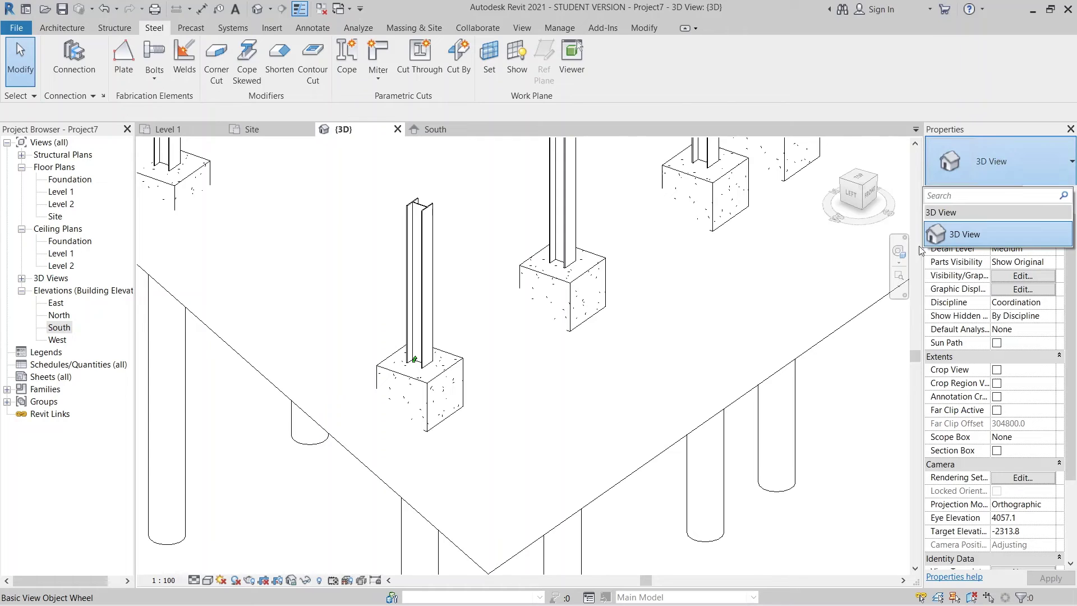
Change the connection at the base of column A-2 to the Base plate with traverse, welded type.
{"action": "scroll", "coordinate": [410, 373], "scroll_direction": "up", "scroll_amount": 3}
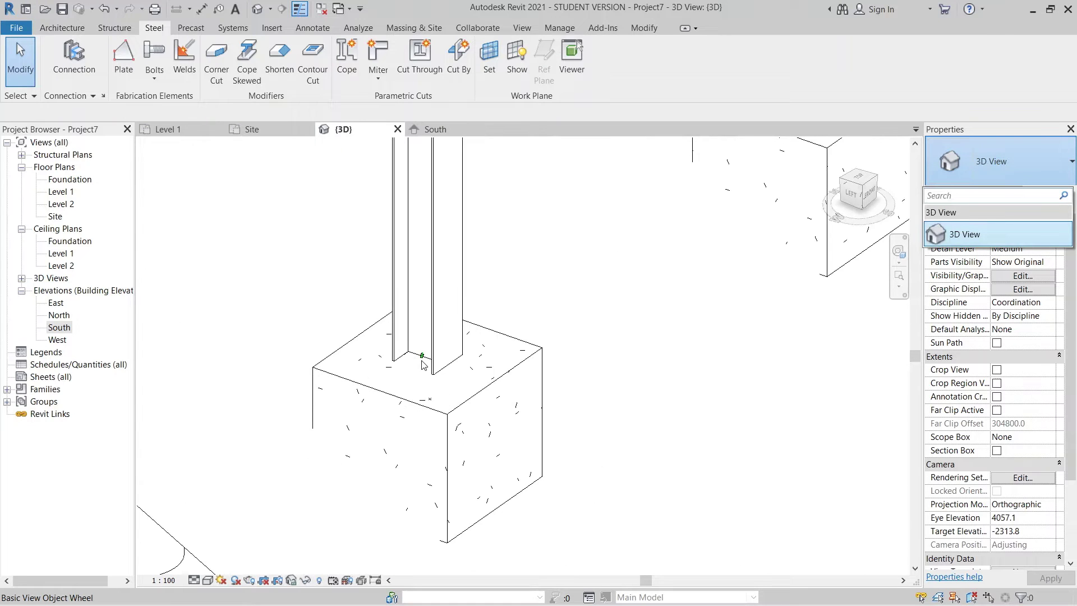
{"action": "left_click", "coordinate": [422, 359]}
{"action": "left_click", "coordinate": [422, 359]}
{"action": "scroll", "coordinate": [423, 358], "scroll_direction": "up", "scroll_amount": 1}
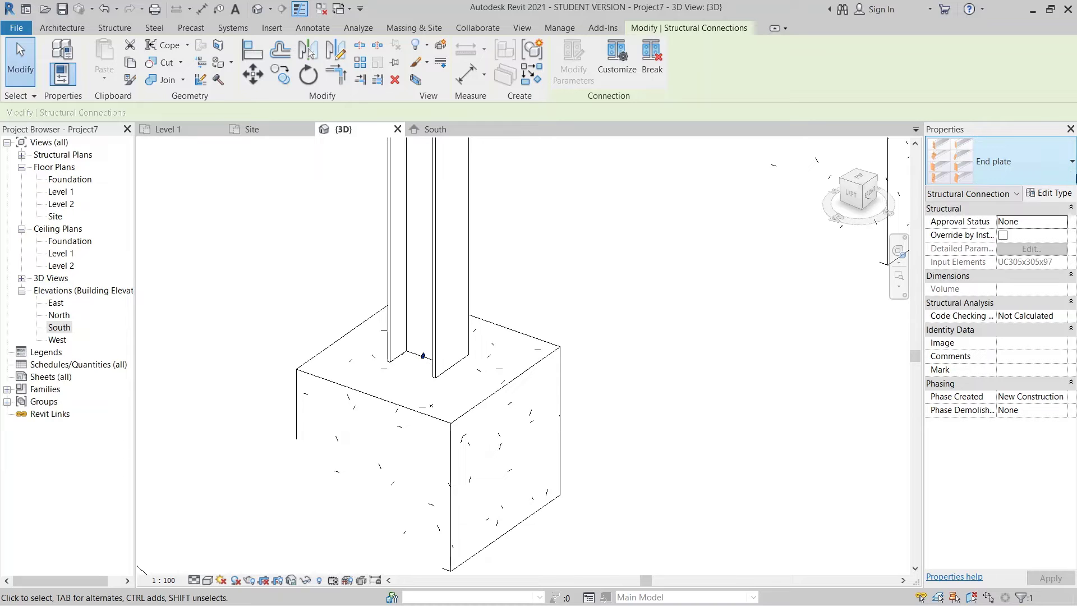
{"action": "left_click", "coordinate": [1060, 171]}
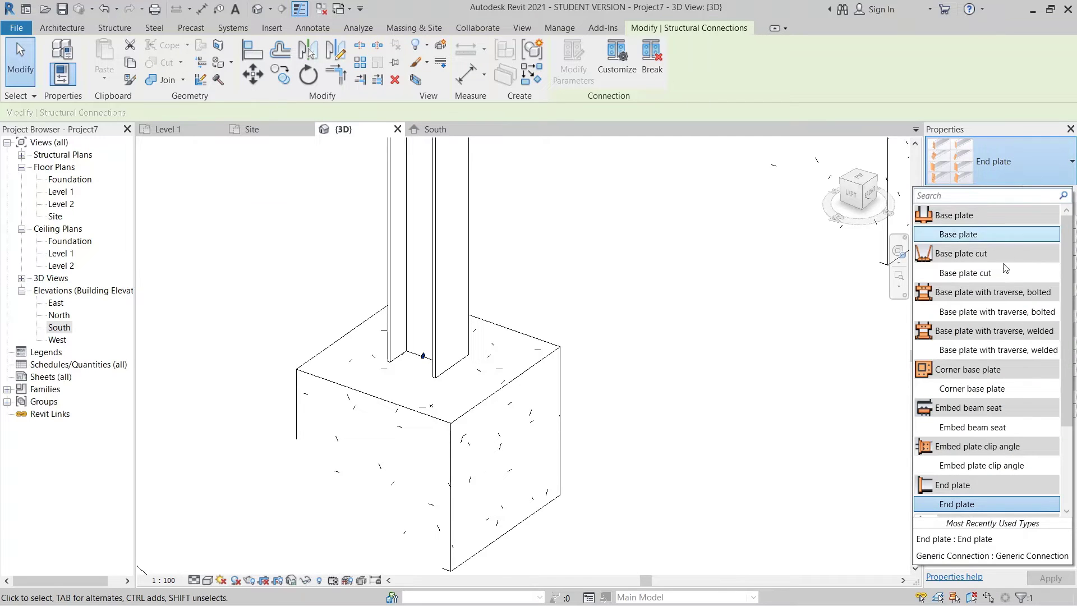
{"action": "left_click", "coordinate": [963, 350]}
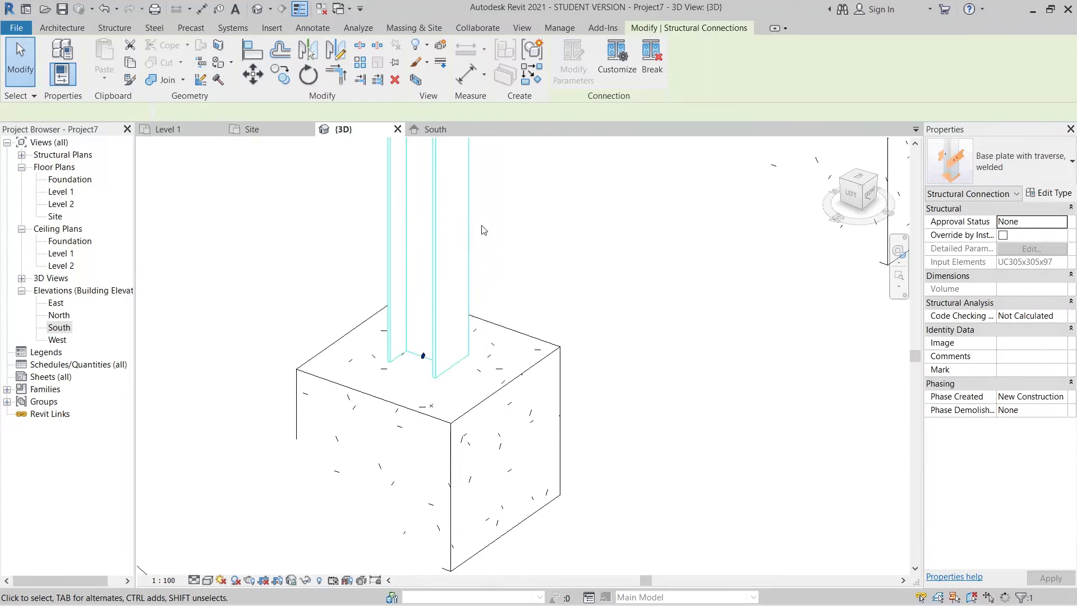
Set the 3D view's detail level to Fine and clear the connection selection.
{"action": "scroll", "coordinate": [490, 467], "scroll_direction": "down", "scroll_amount": 4}
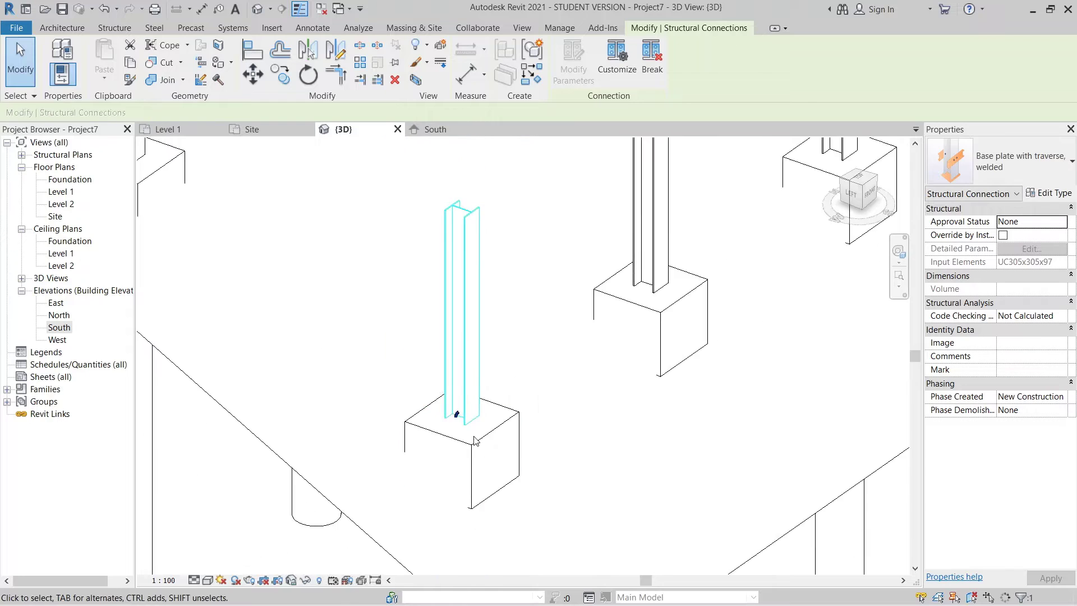
{"action": "left_click", "coordinate": [195, 580]}
{"action": "scroll", "coordinate": [337, 480], "scroll_direction": "down", "scroll_amount": 3}
{"action": "key", "text": "Escape"}
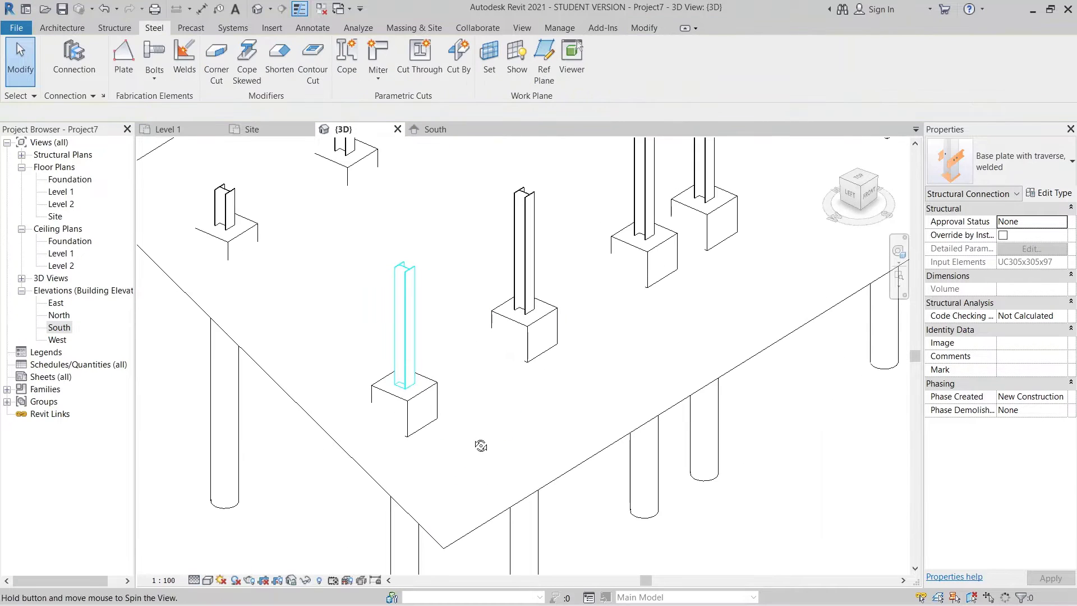
Examine the welded base plate at column A-2 up close and both rows of columns from several angles.
{"action": "scroll", "coordinate": [317, 369], "scroll_direction": "up", "scroll_amount": 6}
{"action": "mouse_move", "coordinate": [317, 369]}
{"action": "middle_mouse_down"}
{"action": "mouse_move", "coordinate": [534, 292]}
{"action": "mouse_move", "coordinate": [580, 261]}
{"action": "middle_mouse_up"}
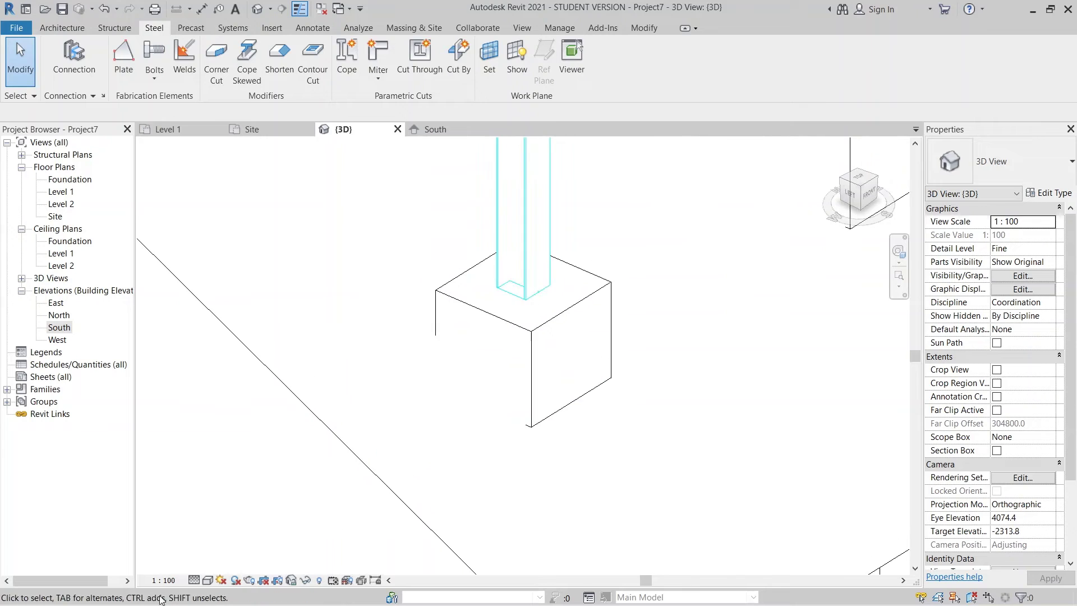
{"action": "scroll", "coordinate": [580, 261], "scroll_direction": "up", "scroll_amount": 3}
{"action": "scroll", "coordinate": [620, 442], "scroll_direction": "down", "scroll_amount": 2}
{"action": "mouse_move", "coordinate": [630, 438]}
{"action": "middle_mouse_down"}
{"action": "mouse_move", "coordinate": [619, 443]}
{"action": "mouse_move", "coordinate": [642, 341]}
{"action": "middle_mouse_up"}
{"action": "middle_click_drag", "start_coordinate": [697, 407], "coordinate": [589, 388], "text": "shift"}
{"action": "scroll", "coordinate": [690, 396], "scroll_direction": "down", "scroll_amount": 3}
{"action": "scroll", "coordinate": [606, 398], "scroll_direction": "down", "scroll_amount": 1}
{"action": "middle_click_drag", "start_coordinate": [608, 399], "coordinate": [362, 411]}
{"action": "scroll", "coordinate": [645, 264], "scroll_direction": "down", "scroll_amount": 2}
{"action": "middle_click_drag", "start_coordinate": [633, 250], "coordinate": [510, 315]}
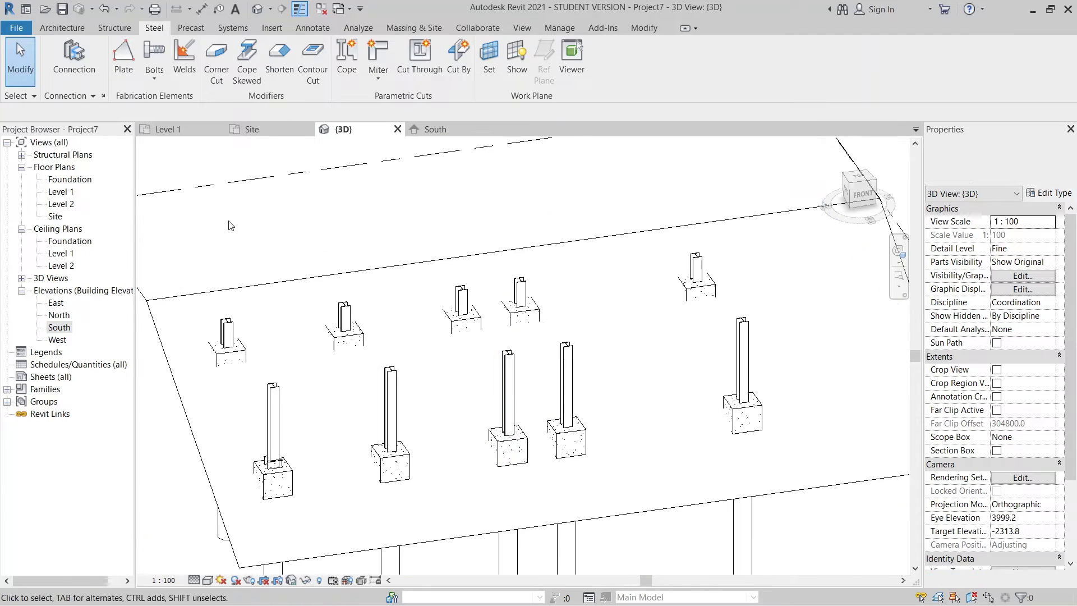
{"action": "middle_click_drag", "start_coordinate": [437, 387], "coordinate": [393, 380]}
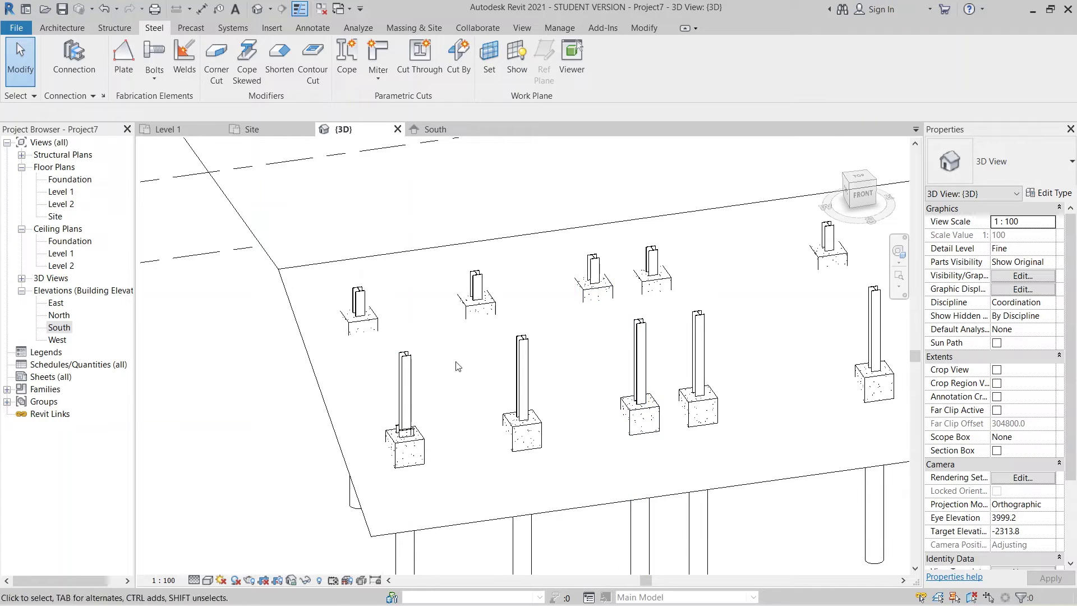
{"action": "middle_click_drag", "start_coordinate": [395, 383], "coordinate": [477, 396]}
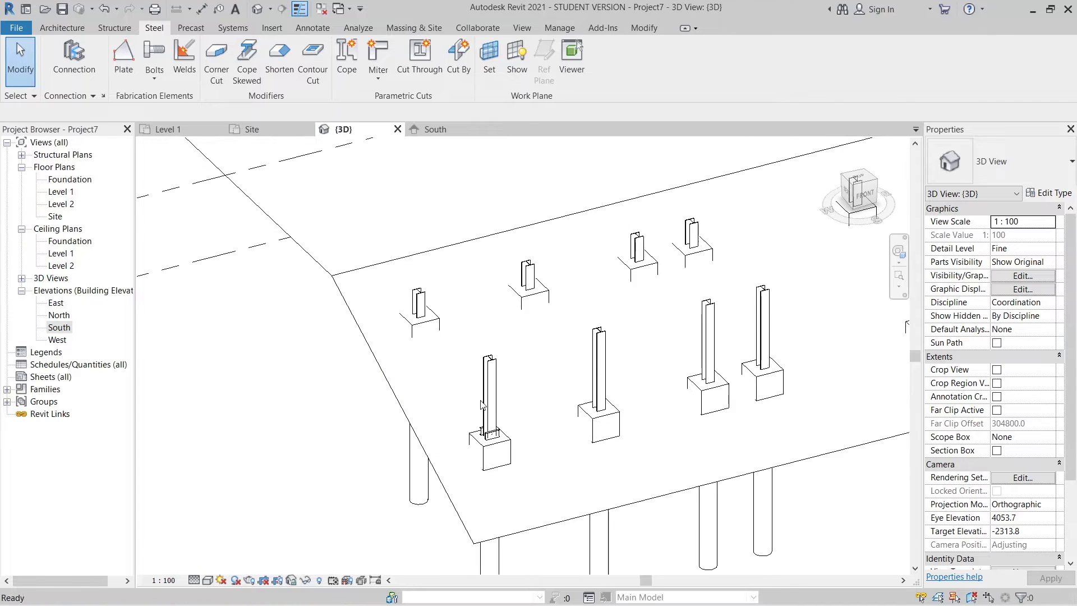
Add a generic structural steel connection to the short column A-1 in the rear row.
{"action": "scroll", "coordinate": [507, 431], "scroll_direction": "up", "scroll_amount": 2}
{"action": "middle_click_drag", "start_coordinate": [506, 443], "coordinate": [570, 497]}
{"action": "scroll", "coordinate": [399, 328], "scroll_direction": "up", "scroll_amount": 2}
{"action": "middle_click_drag", "start_coordinate": [408, 321], "coordinate": [392, 401]}
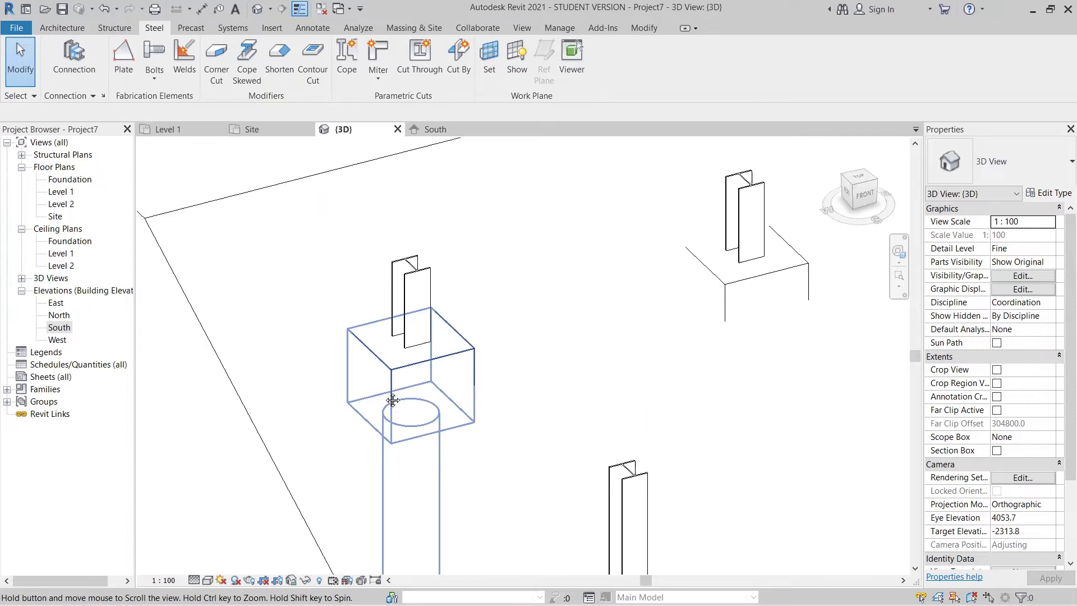
{"action": "left_click", "coordinate": [416, 343]}
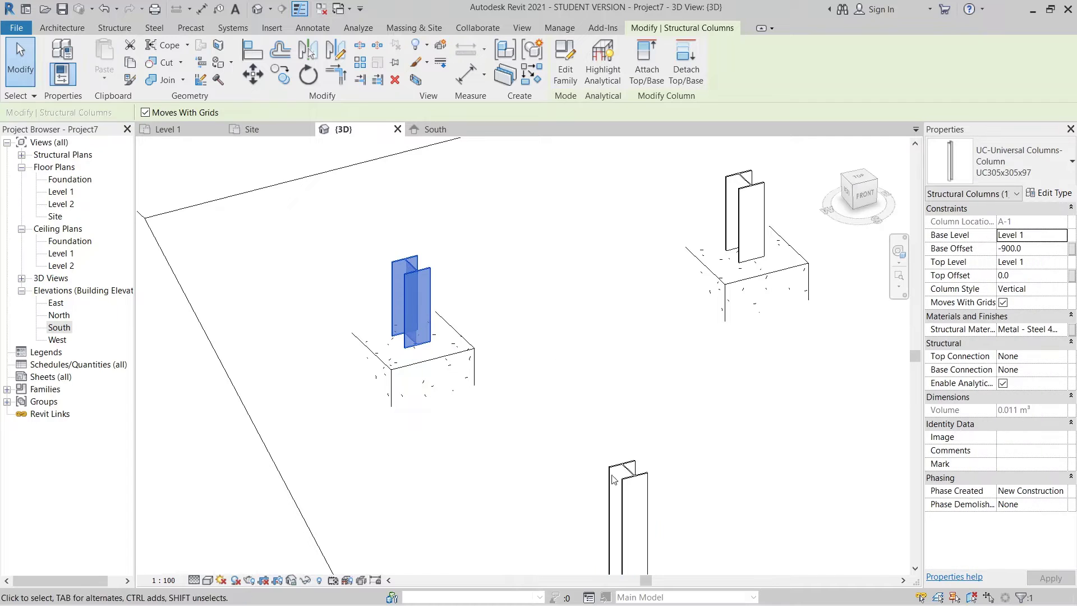
{"action": "left_click", "coordinate": [153, 29]}
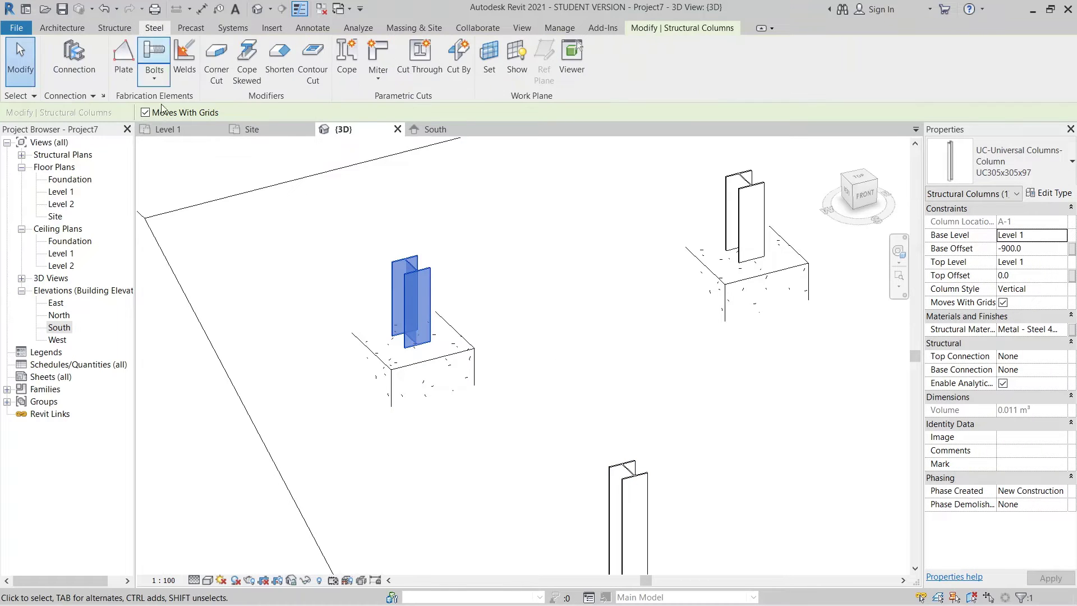
{"action": "left_click", "coordinate": [91, 79]}
{"action": "middle_click_drag", "start_coordinate": [415, 426], "coordinate": [444, 428], "text": "shift"}
{"action": "scroll", "coordinate": [427, 387], "scroll_direction": "up", "scroll_amount": 3}
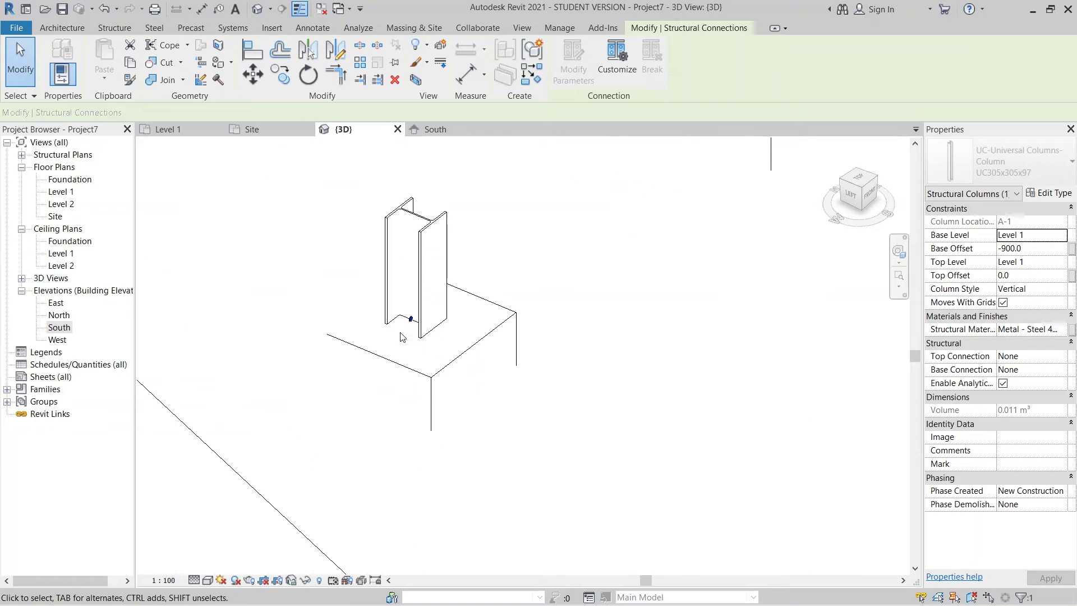
Change the connection at the base of column A-1 to Base plate with traverse, welded.
{"action": "left_click", "coordinate": [410, 320]}
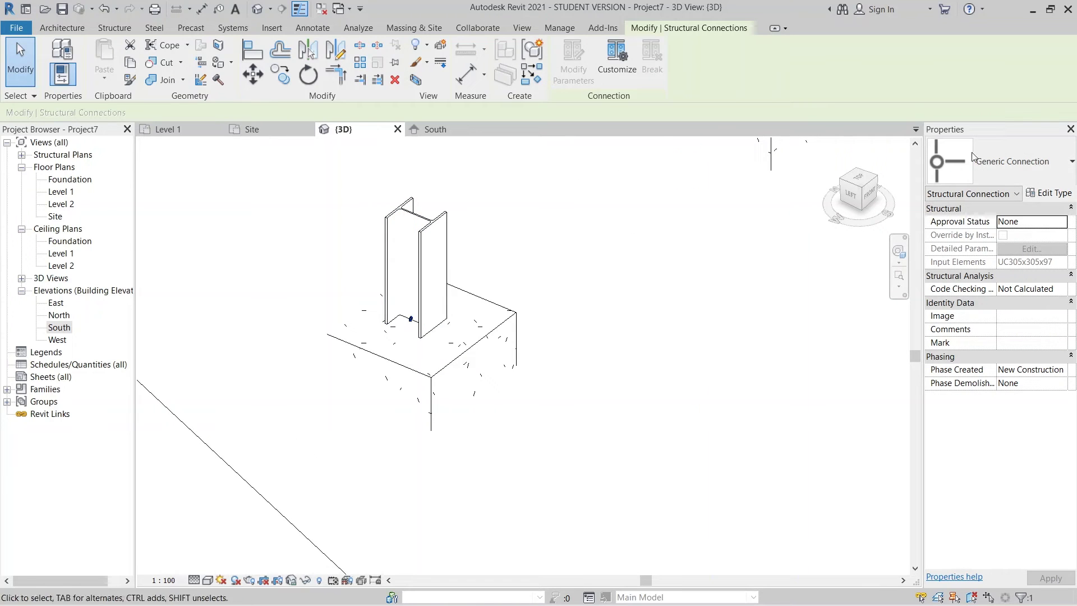
{"action": "left_click", "coordinate": [1048, 162]}
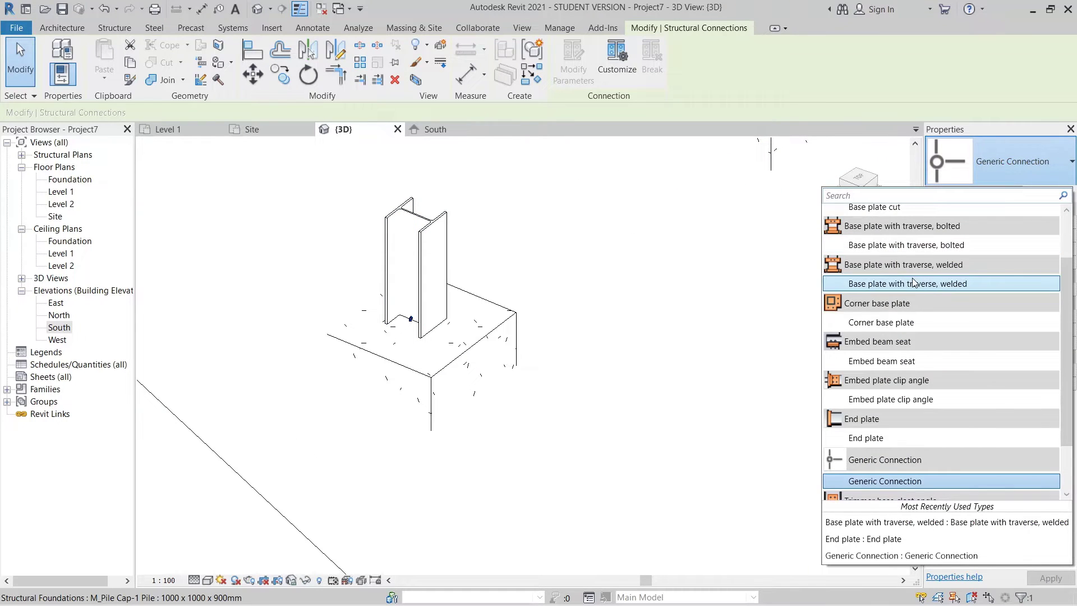
{"action": "left_click", "coordinate": [908, 283]}
From the front, copy column A-2's welded traverse base plate to the other four front-row columns with multiple constrained copies between pile cap midpoints.
{"action": "scroll", "coordinate": [637, 475], "scroll_direction": "down", "scroll_amount": 3}
{"action": "middle_click_drag", "start_coordinate": [638, 475], "coordinate": [568, 403]}
{"action": "scroll", "coordinate": [569, 404], "scroll_direction": "up", "scroll_amount": 5}
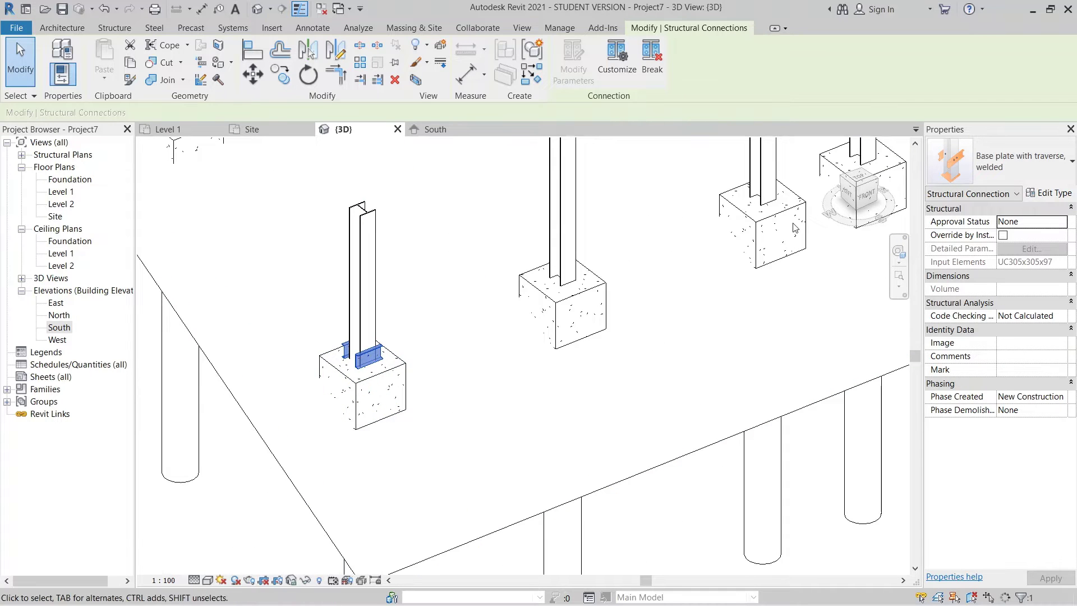
{"action": "left_click", "coordinate": [871, 199]}
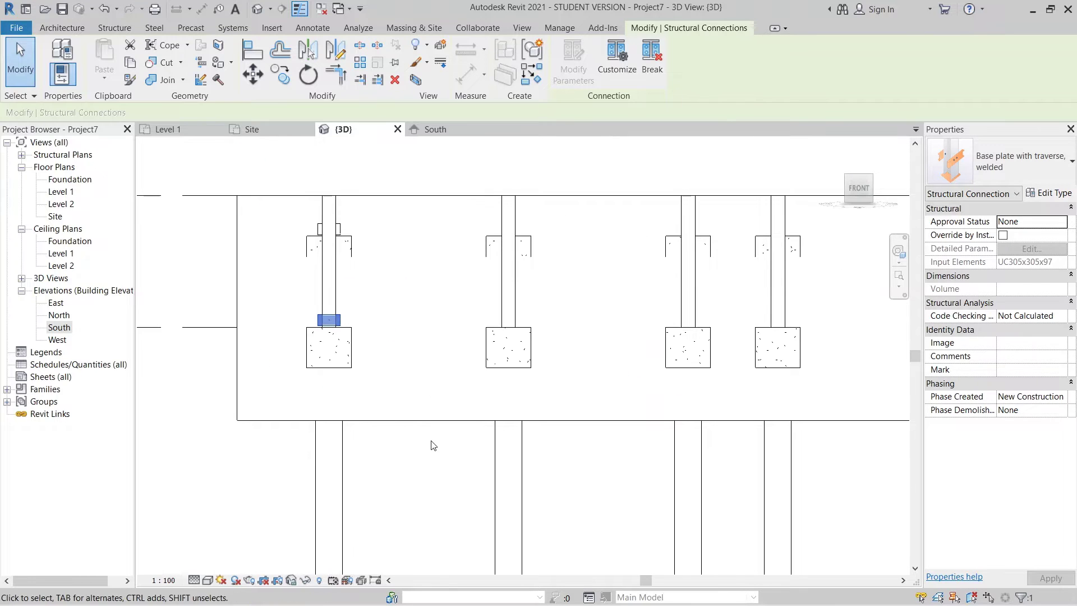
{"action": "key", "text": "c"}
{"action": "key", "text": "o"}
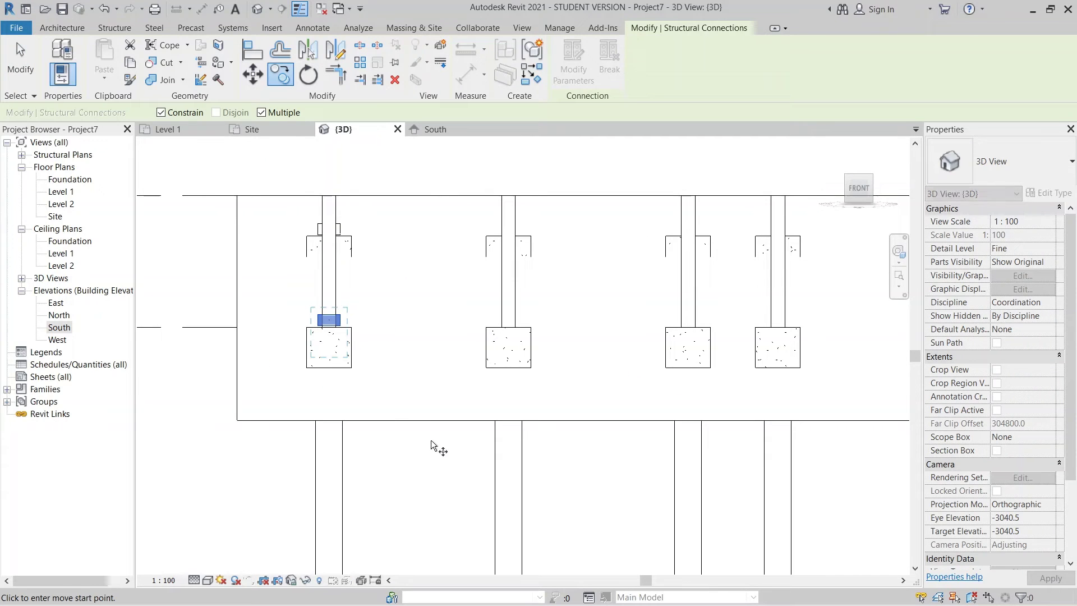
{"action": "left_click", "coordinate": [329, 369]}
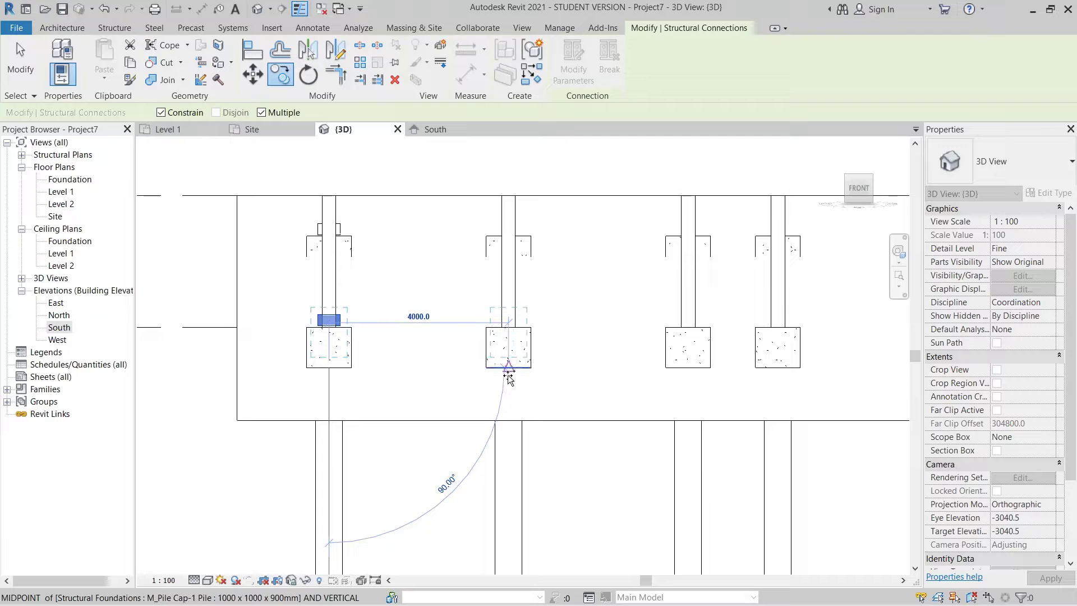
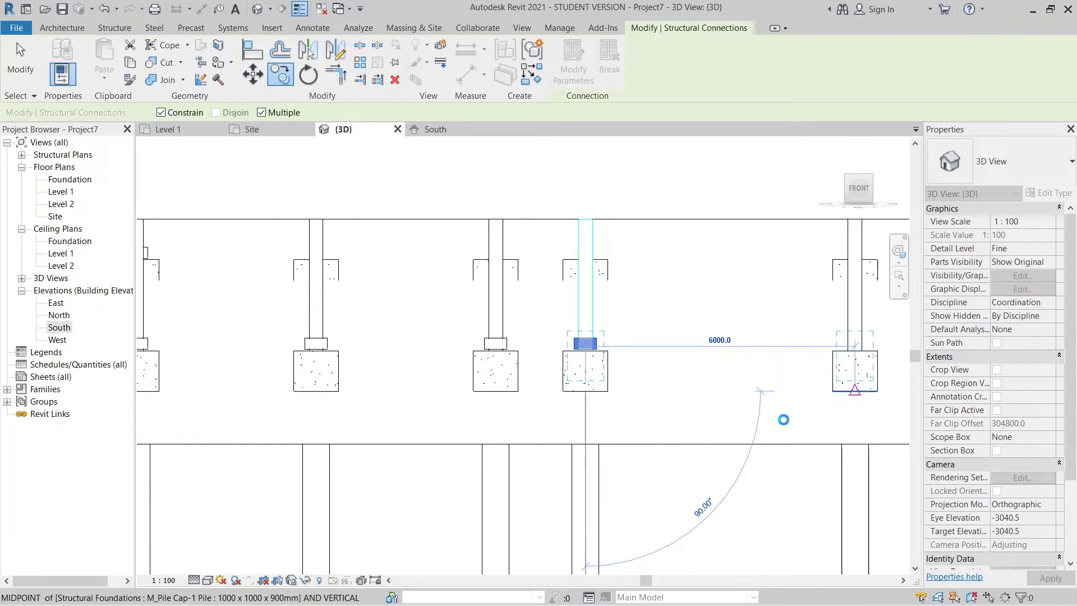
{"action": "key", "text": "Escape"}
{"action": "key", "text": "Escape"}
{"action": "scroll", "coordinate": [594, 463], "scroll_direction": "down", "scroll_amount": 2}
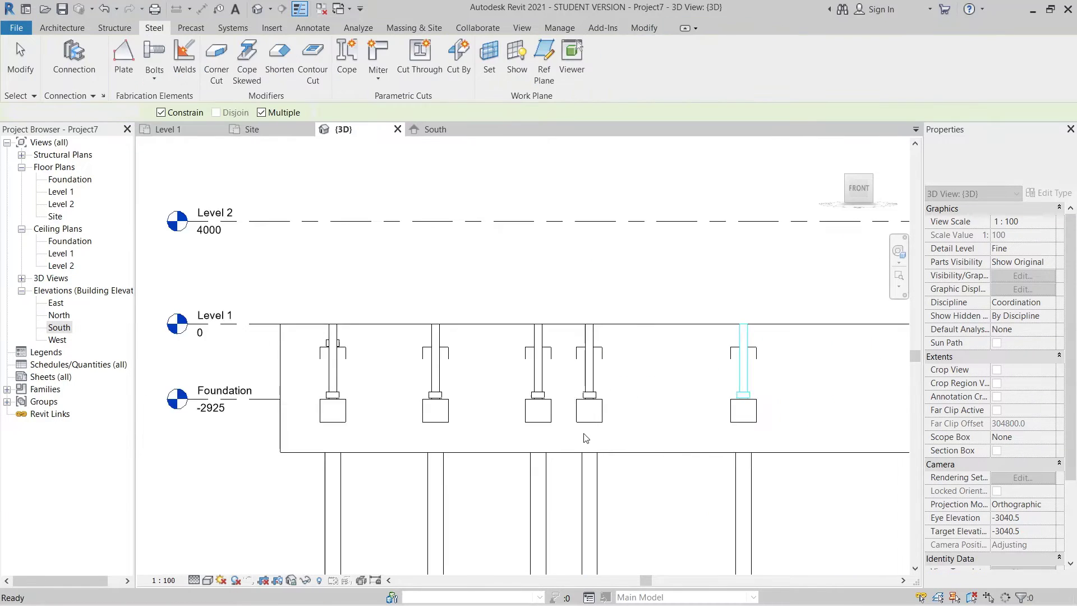
Temporarily isolate the five rear-row pile caps with their piles together with the welded traverse base plate of column A-1.
{"action": "middle_click_drag", "start_coordinate": [398, 422], "coordinate": [448, 466], "text": "shift"}
{"action": "scroll", "coordinate": [286, 331], "scroll_direction": "up", "scroll_amount": 4}
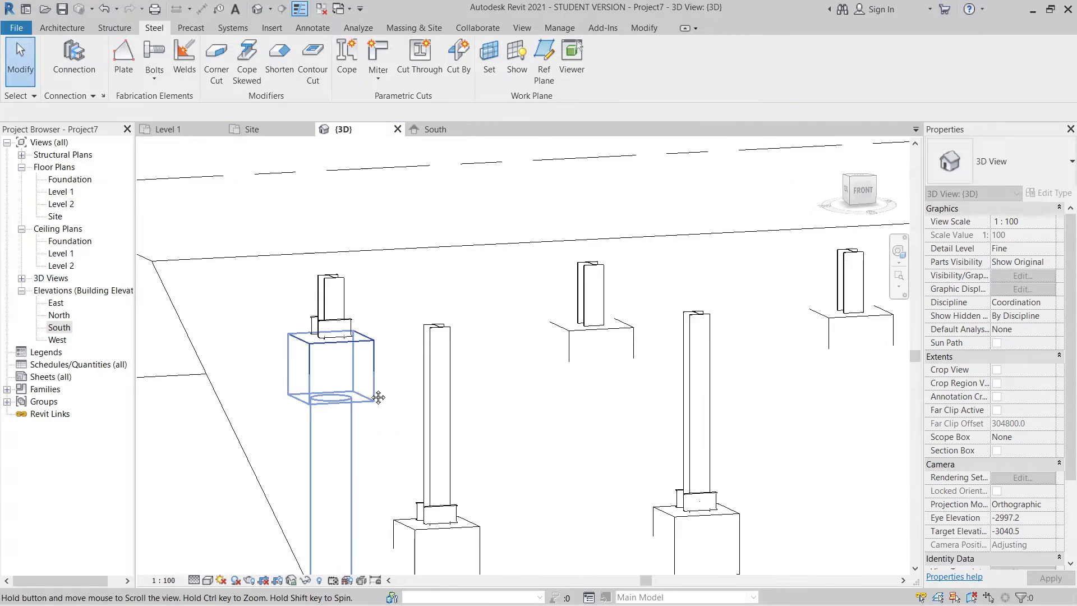
{"action": "middle_click_drag", "start_coordinate": [377, 396], "coordinate": [469, 469]}
{"action": "scroll", "coordinate": [341, 326], "scroll_direction": "up", "scroll_amount": 3}
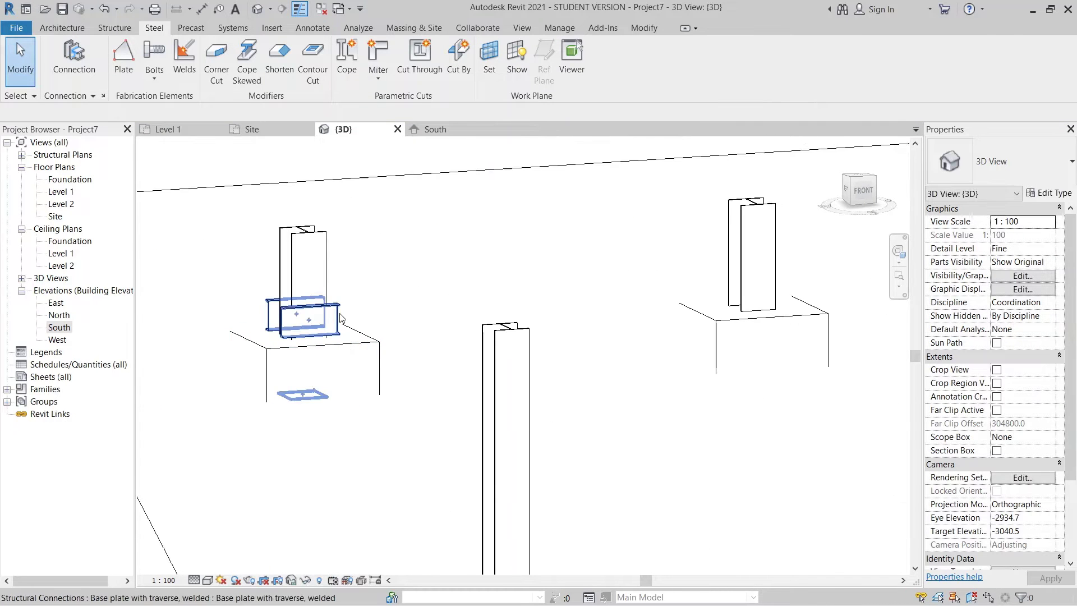
{"action": "left_click", "coordinate": [341, 318]}
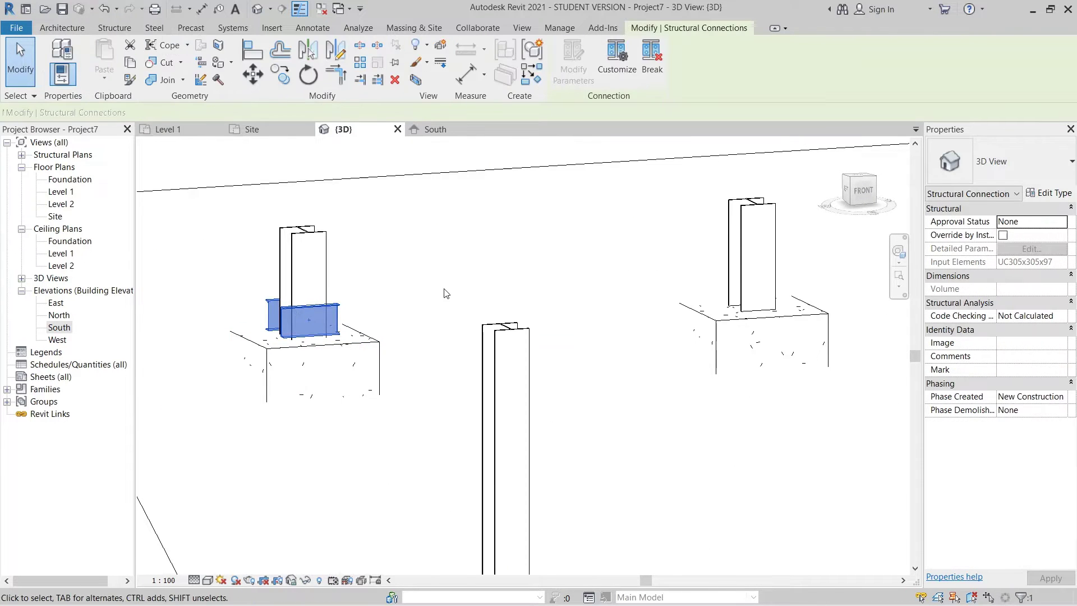
{"action": "left_click", "coordinate": [383, 351], "text": "ctrl"}
{"action": "middle_click_drag", "start_coordinate": [503, 358], "coordinate": [273, 372]}
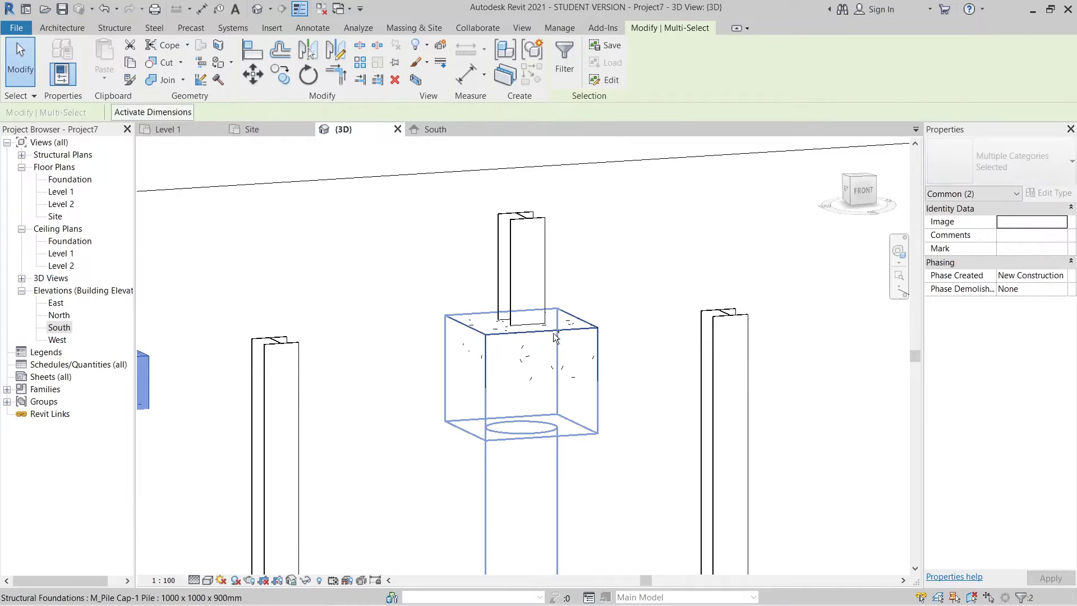
{"action": "left_click", "coordinate": [554, 332], "text": "ctrl"}
{"action": "scroll", "coordinate": [667, 337], "scroll_direction": "down", "scroll_amount": 2}
{"action": "middle_click_drag", "start_coordinate": [681, 336], "coordinate": [238, 352]}
{"action": "left_click", "coordinate": [412, 335], "text": "ctrl"}
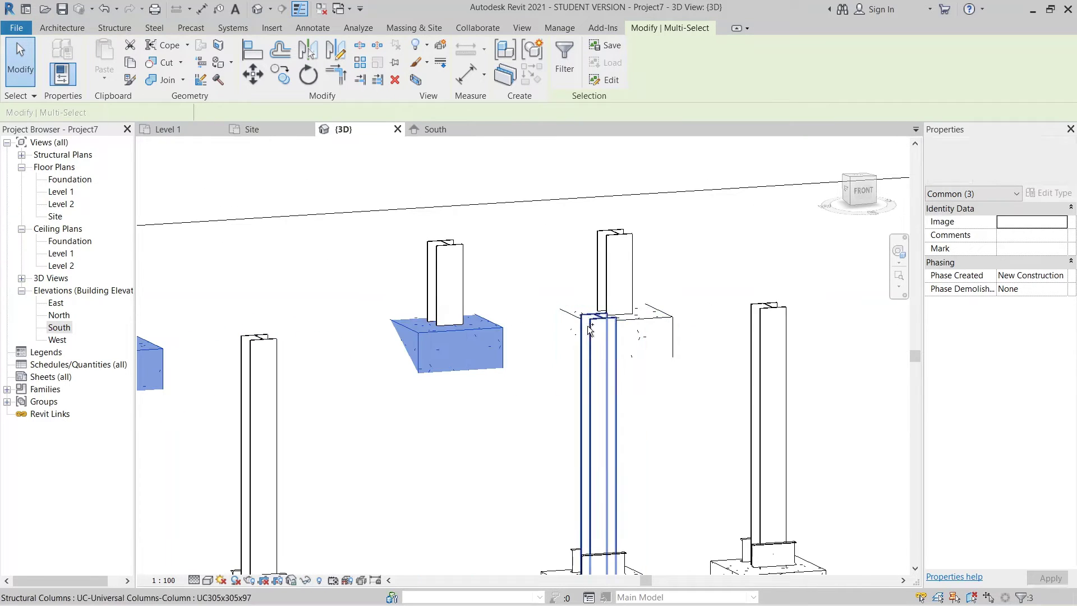
{"action": "left_click", "coordinate": [630, 318], "text": "ctrl"}
{"action": "scroll", "coordinate": [629, 318], "scroll_direction": "down", "scroll_amount": 2}
{"action": "middle_click_drag", "start_coordinate": [630, 319], "coordinate": [281, 402]}
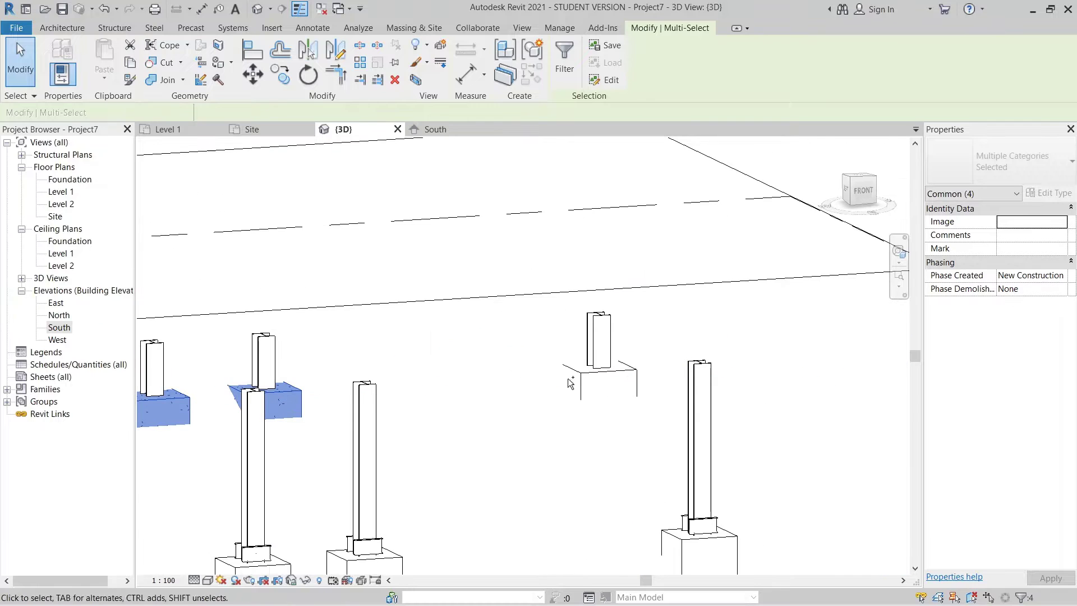
{"action": "left_click", "coordinate": [597, 375], "text": "ctrl"}
{"action": "scroll", "coordinate": [631, 392], "scroll_direction": "down", "scroll_amount": 3}
{"action": "middle_click_drag", "start_coordinate": [631, 393], "coordinate": [696, 373]}
{"action": "key", "text": "i"}
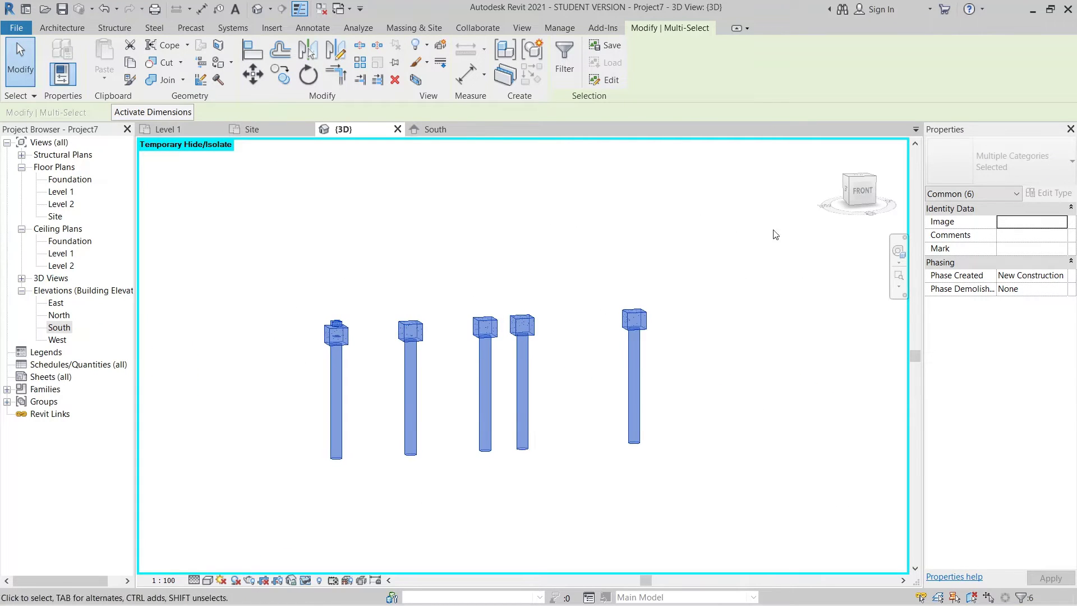
From the front, copy column A-1's welded traverse base plate onto the other four rear-row pile caps with multiple constrained copies between pile cap midpoints.
{"action": "left_click", "coordinate": [858, 190]}
{"action": "left_click", "coordinate": [255, 272]}
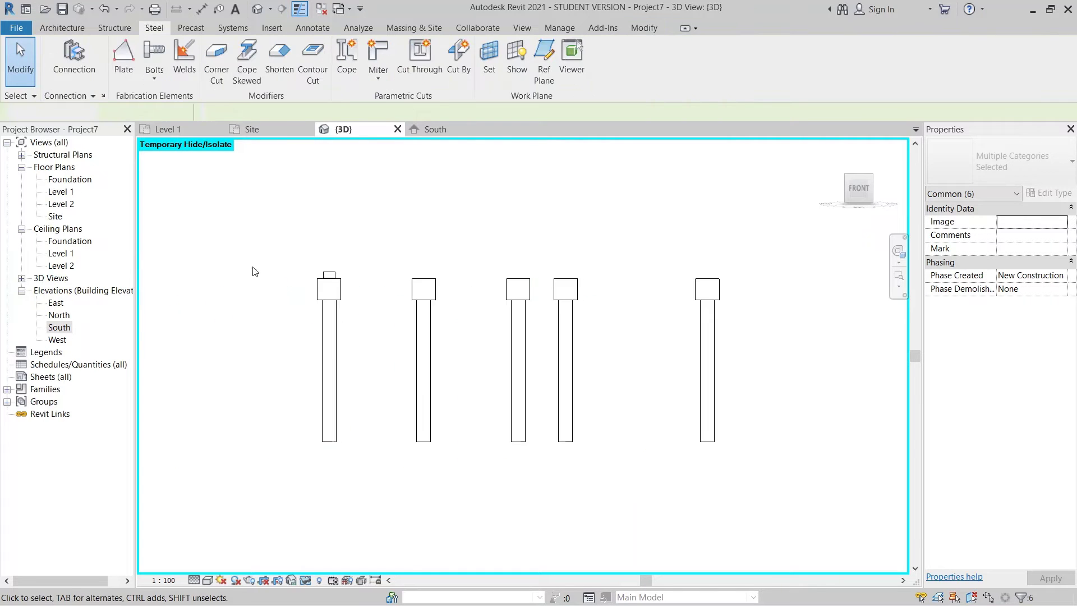
{"action": "left_click", "coordinate": [334, 274]}
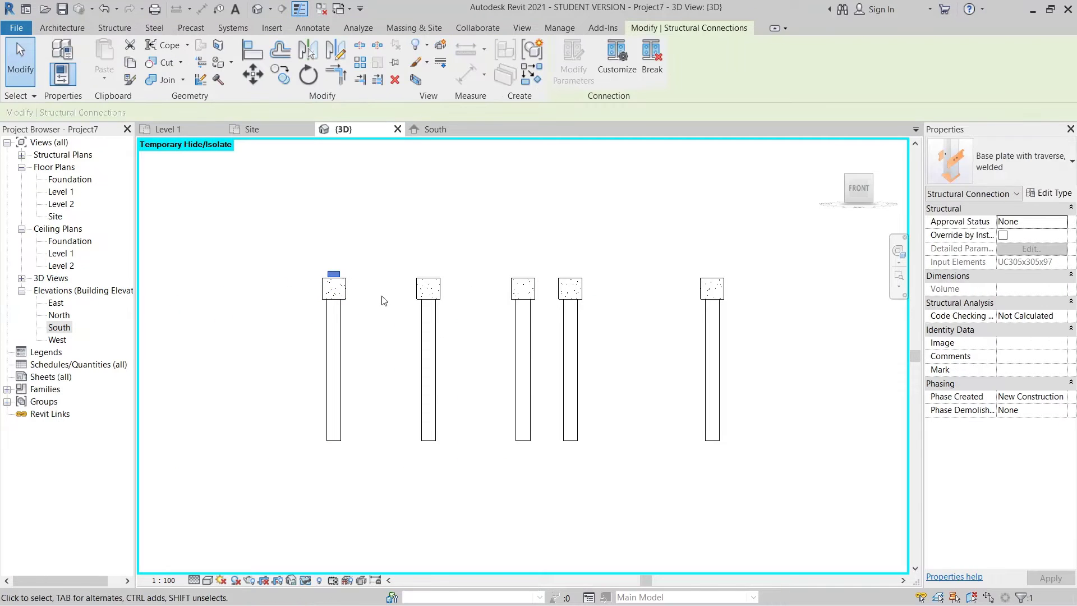
{"action": "key", "text": "c"}
{"action": "key", "text": "o"}
{"action": "scroll", "coordinate": [381, 295], "scroll_direction": "up", "scroll_amount": 2}
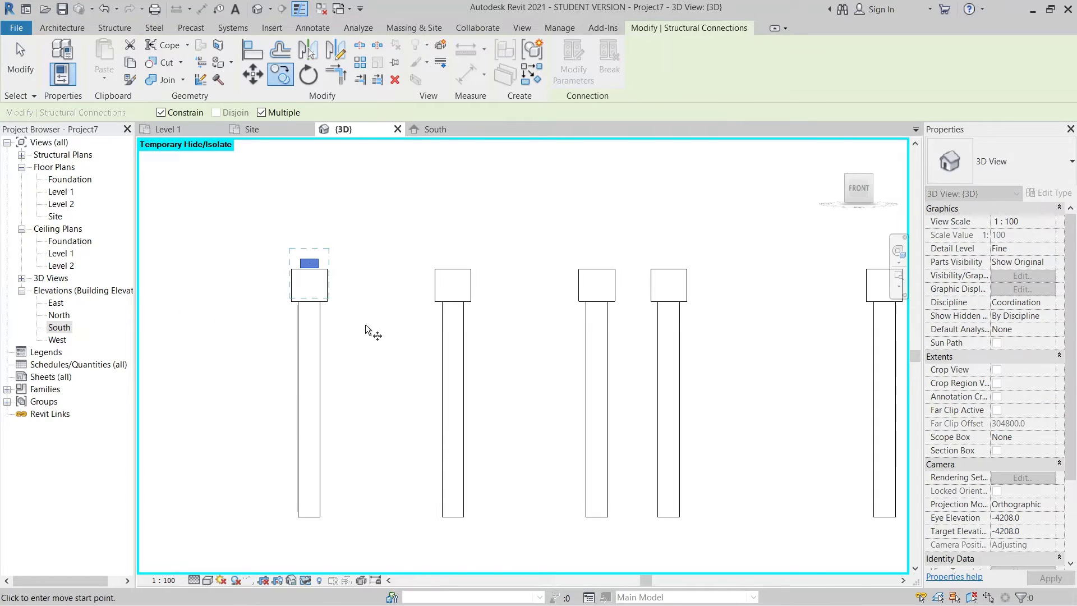
{"action": "left_click", "coordinate": [309, 304]}
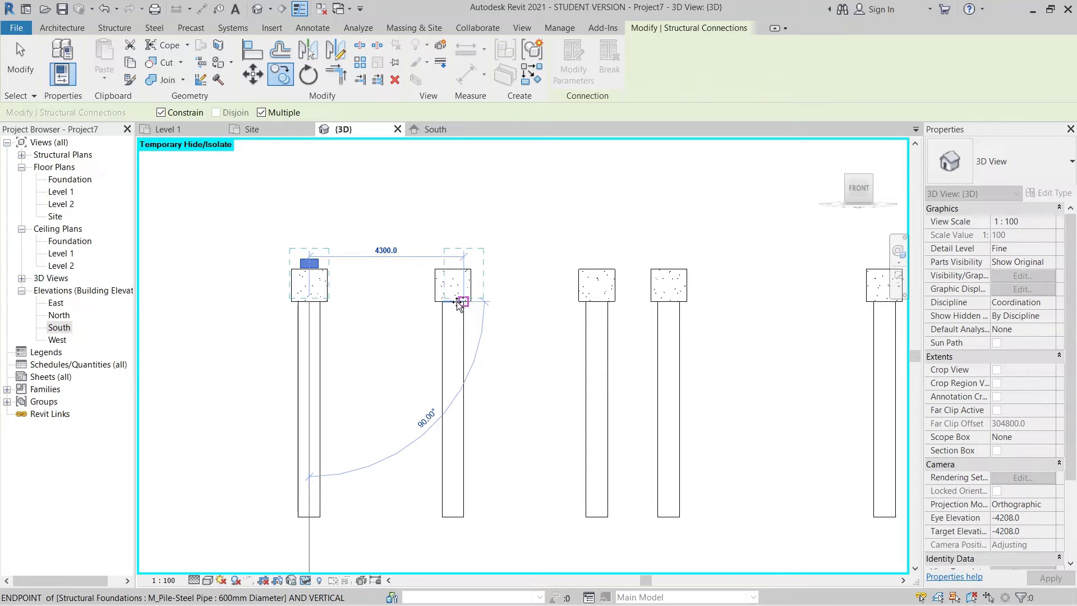
{"action": "left_click", "coordinate": [456, 301]}
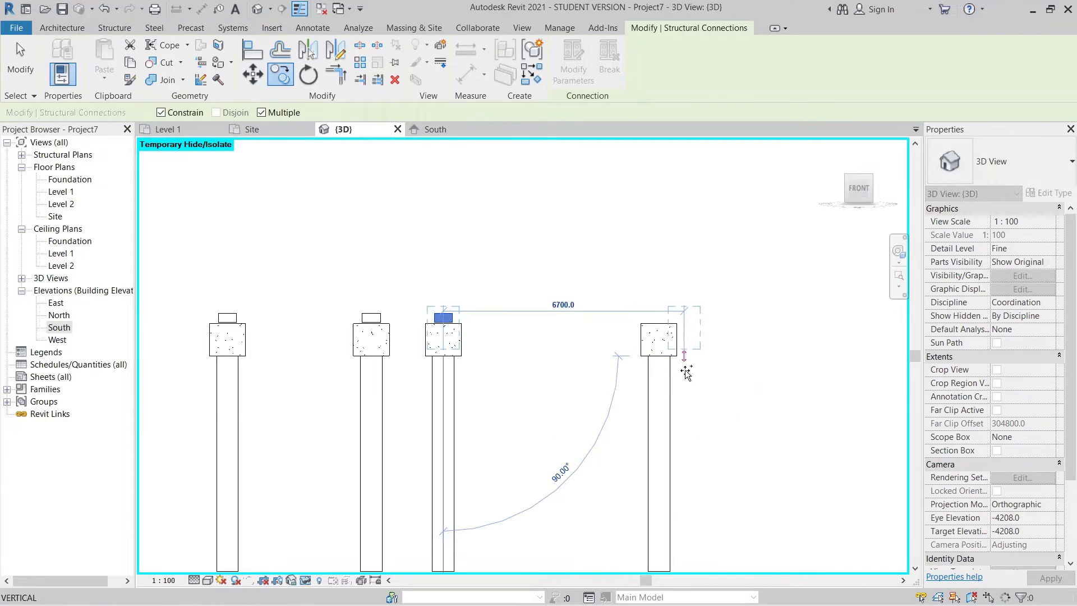
{"action": "left_click", "coordinate": [659, 357]}
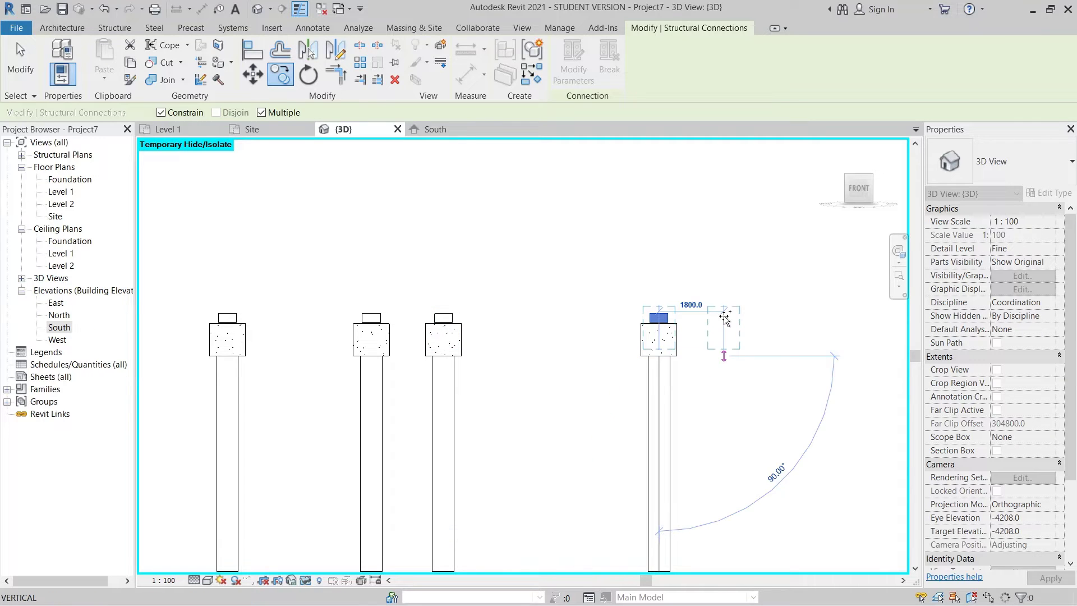
{"action": "key", "text": "Escape"}
{"action": "key", "text": "Escape"}
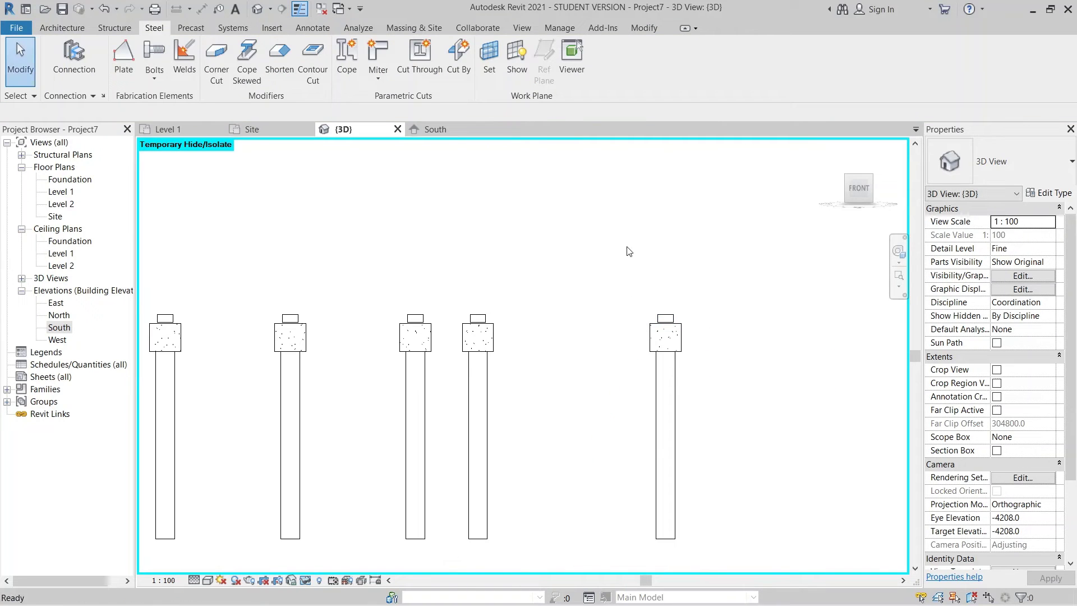
Reset the temporary isolation and show the whole model in an angled 3D view.
{"action": "key", "text": "h"}
{"action": "key", "text": "r"}
{"action": "scroll", "coordinate": [627, 250], "scroll_direction": "down", "scroll_amount": 5}
{"action": "middle_click_drag", "start_coordinate": [483, 359], "coordinate": [446, 350], "text": "shift"}
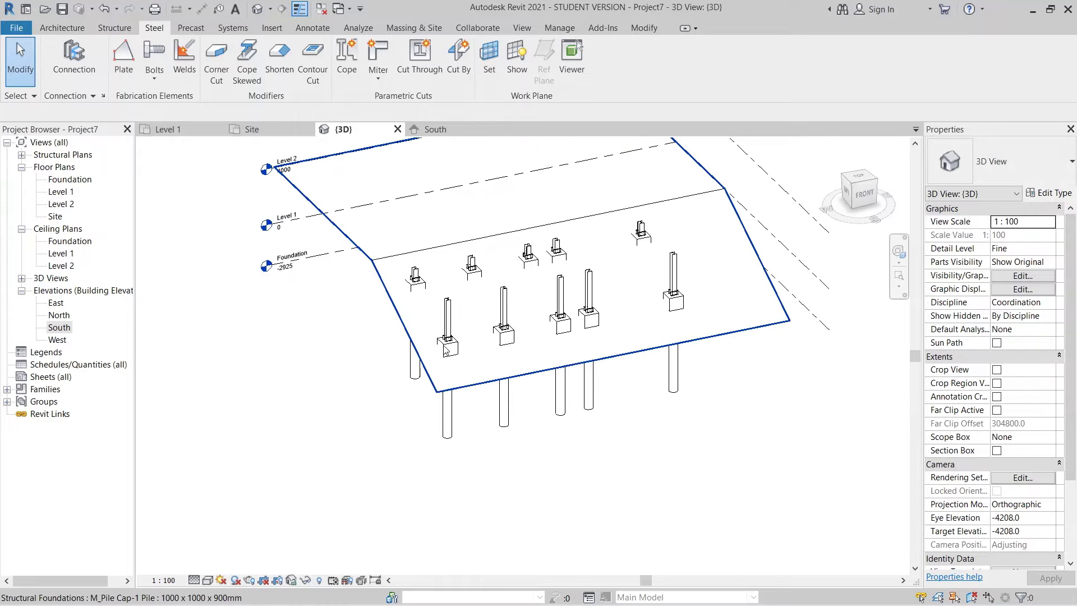
Examine the copied base plates on both rows of columns up close and from several angles.
{"action": "scroll", "coordinate": [466, 314], "scroll_direction": "up", "scroll_amount": 8}
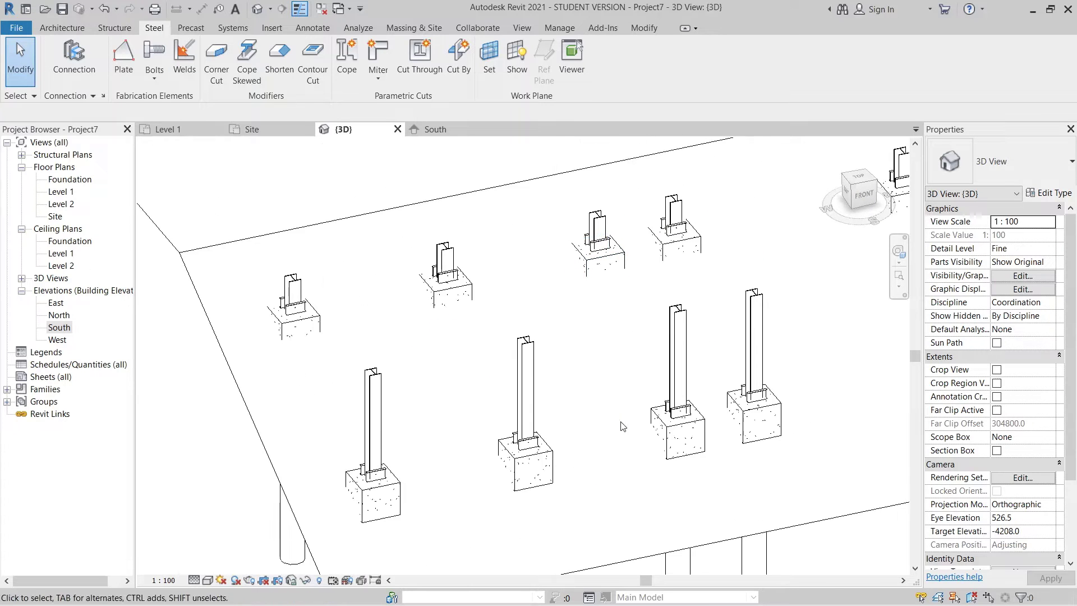
{"action": "scroll", "coordinate": [621, 426], "scroll_direction": "down", "scroll_amount": 2}
{"action": "middle_click_drag", "start_coordinate": [664, 437], "coordinate": [715, 483]}
{"action": "scroll", "coordinate": [495, 456], "scroll_direction": "up", "scroll_amount": 3}
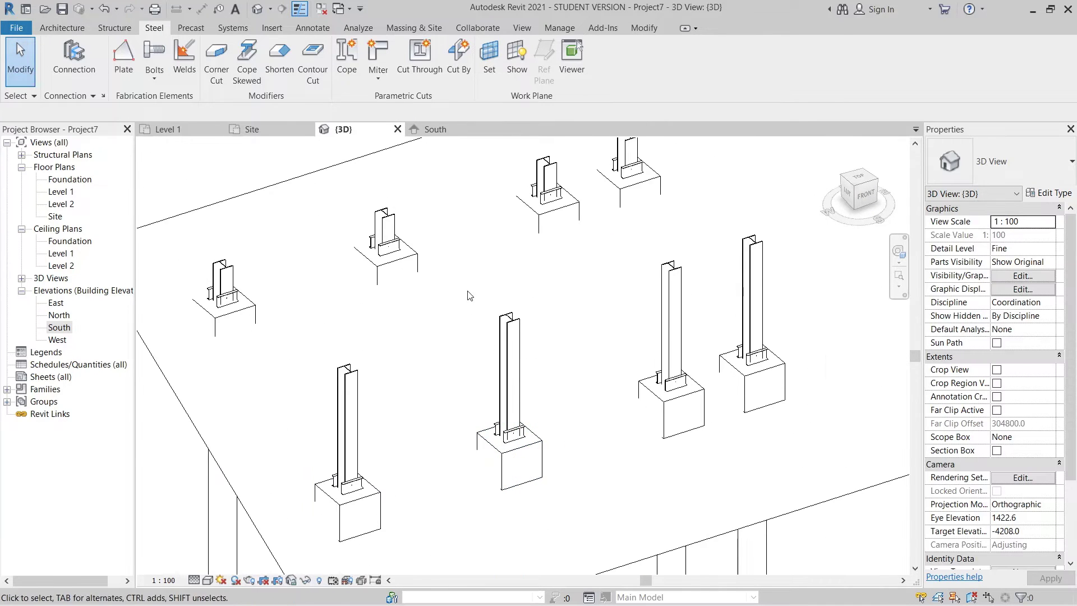
{"action": "scroll", "coordinate": [510, 392], "scroll_direction": "up", "scroll_amount": 2}
{"action": "scroll", "coordinate": [561, 420], "scroll_direction": "up", "scroll_amount": 2}
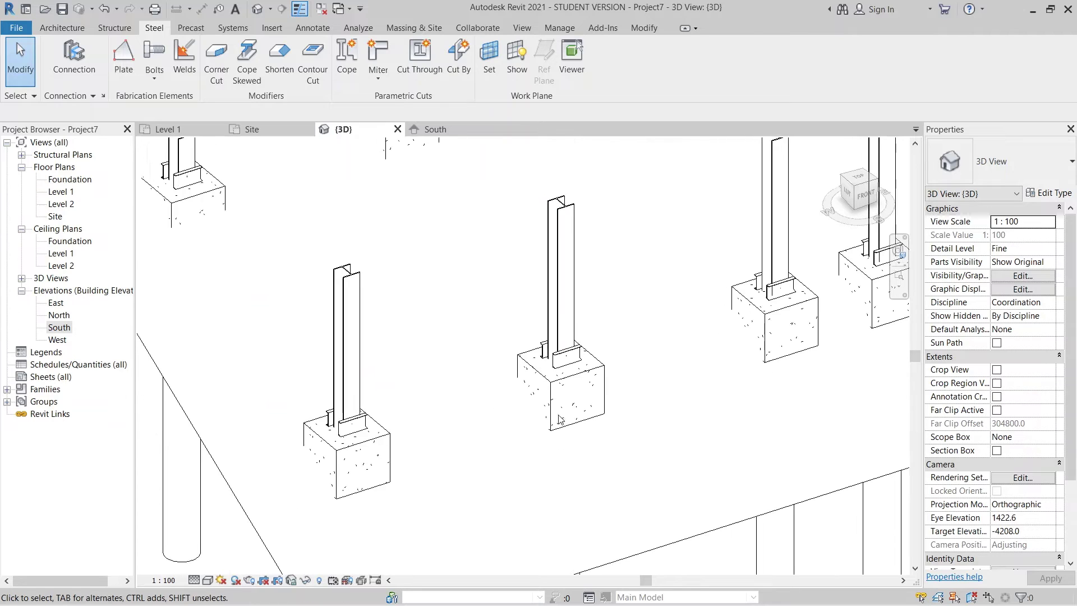
{"action": "scroll", "coordinate": [561, 419], "scroll_direction": "up", "scroll_amount": 1}
{"action": "middle_click_drag", "start_coordinate": [570, 376], "coordinate": [627, 302]}
{"action": "scroll", "coordinate": [349, 385], "scroll_direction": "up", "scroll_amount": 1}
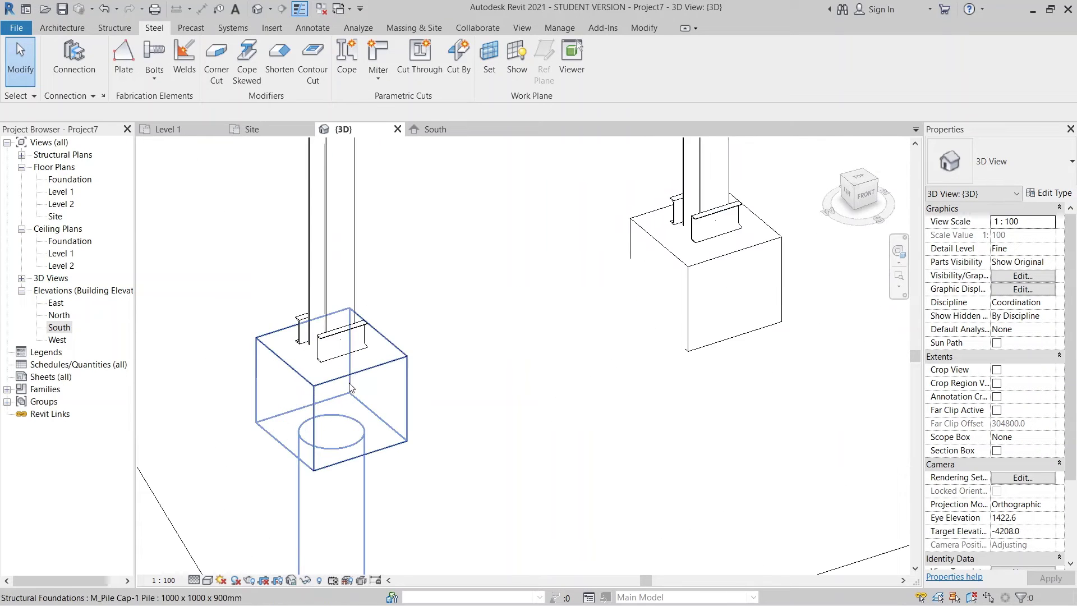
{"action": "scroll", "coordinate": [350, 386], "scroll_direction": "down", "scroll_amount": 2}
{"action": "middle_click_drag", "start_coordinate": [364, 353], "coordinate": [443, 393]}
{"action": "scroll", "coordinate": [440, 390], "scroll_direction": "down", "scroll_amount": 2}
{"action": "mouse_move", "coordinate": [438, 387]}
{"action": "middle_mouse_down", "text": "shift"}
{"action": "mouse_move", "coordinate": [421, 380]}
{"action": "mouse_move", "coordinate": [432, 387]}
{"action": "middle_mouse_up", "text": "shift"}
{"action": "middle_click_drag", "start_coordinate": [424, 418], "coordinate": [389, 491]}
{"action": "scroll", "coordinate": [593, 387], "scroll_direction": "down", "scroll_amount": 2}
{"action": "middle_click_drag", "start_coordinate": [603, 396], "coordinate": [615, 406], "text": "shift"}
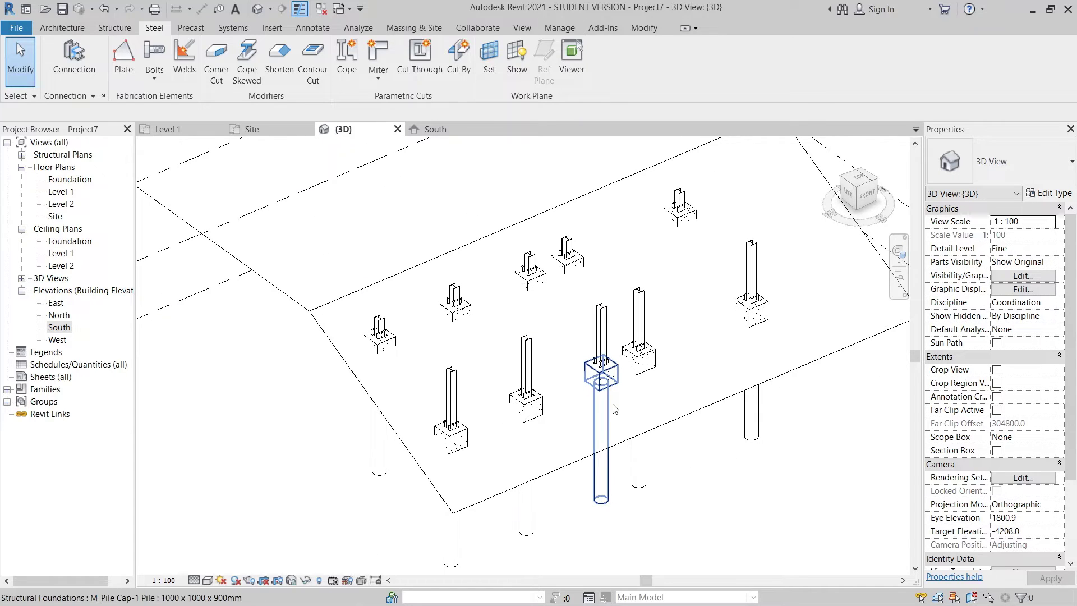
Place chained UB305x165x40 beams on Level 1 with 3D snapping, connecting the tops of the five front-row columns from A-2 onward.
{"action": "key", "text": "b"}
{"action": "key", "text": "m"}
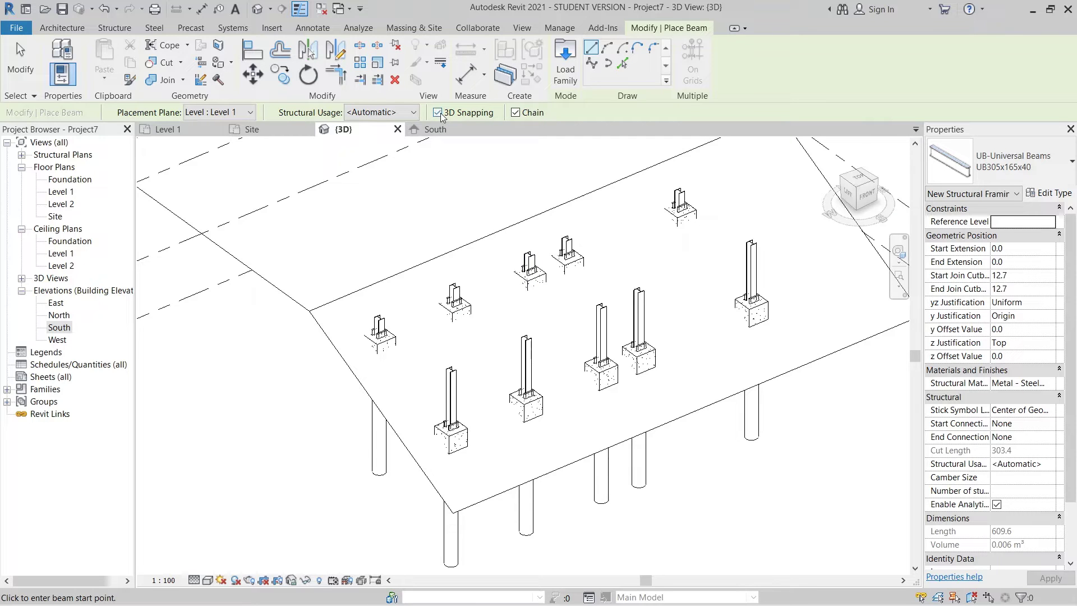
{"action": "scroll", "coordinate": [431, 343], "scroll_direction": "up", "scroll_amount": 5}
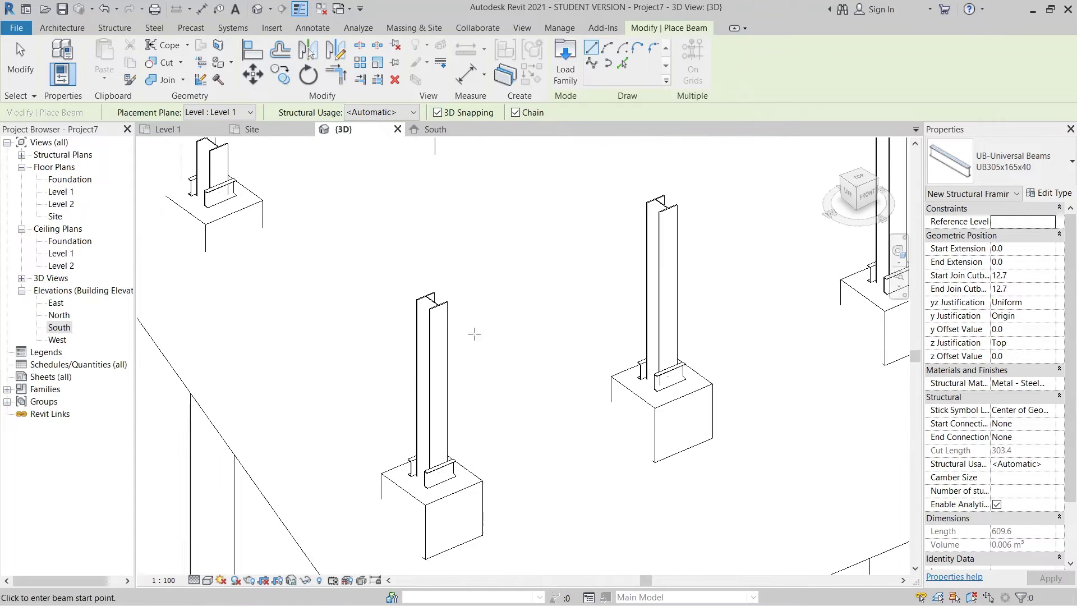
{"action": "scroll", "coordinate": [621, 409], "scroll_direction": "down", "scroll_amount": 5}
{"action": "scroll", "coordinate": [453, 344], "scroll_direction": "up", "scroll_amount": 5}
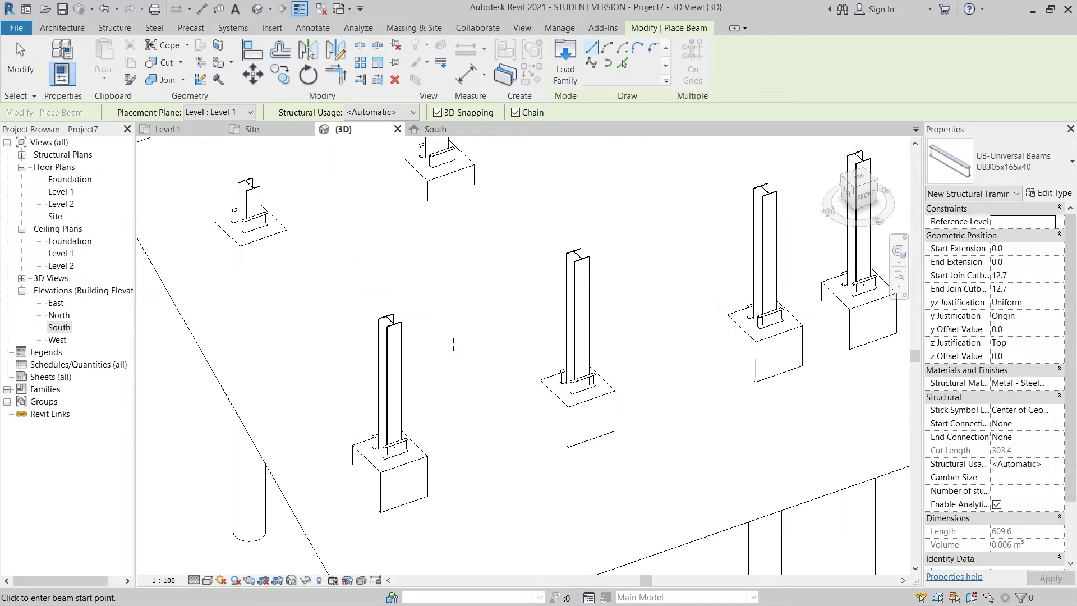
{"action": "left_click", "coordinate": [390, 321]}
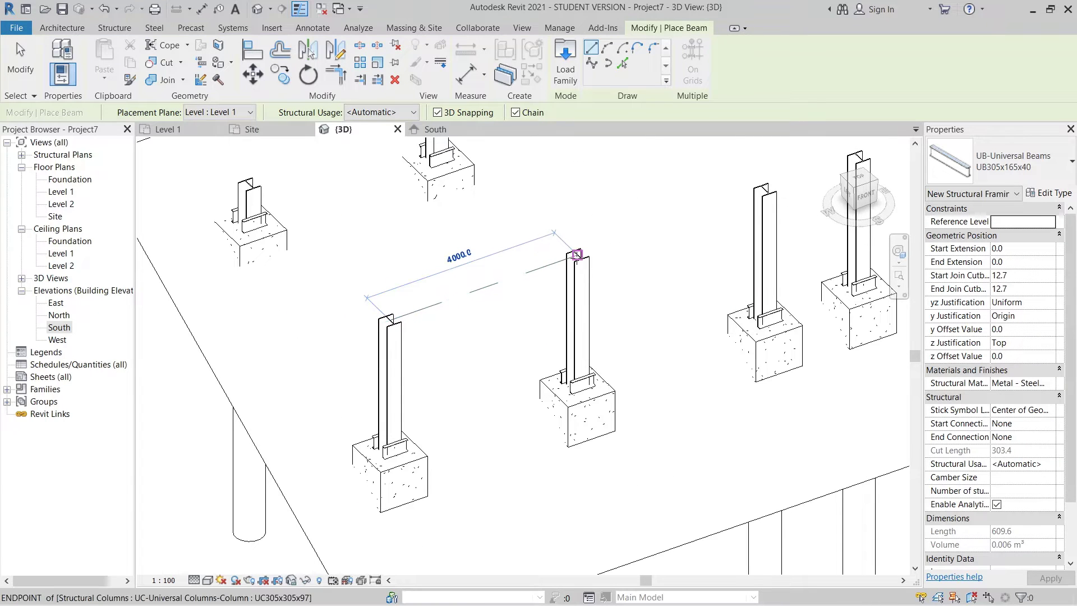
{"action": "left_click", "coordinate": [577, 254]}
{"action": "middle_click_drag", "start_coordinate": [608, 245], "coordinate": [427, 309]}
{"action": "scroll", "coordinate": [555, 258], "scroll_direction": "up", "scroll_amount": 3}
{"action": "left_click", "coordinate": [598, 250]}
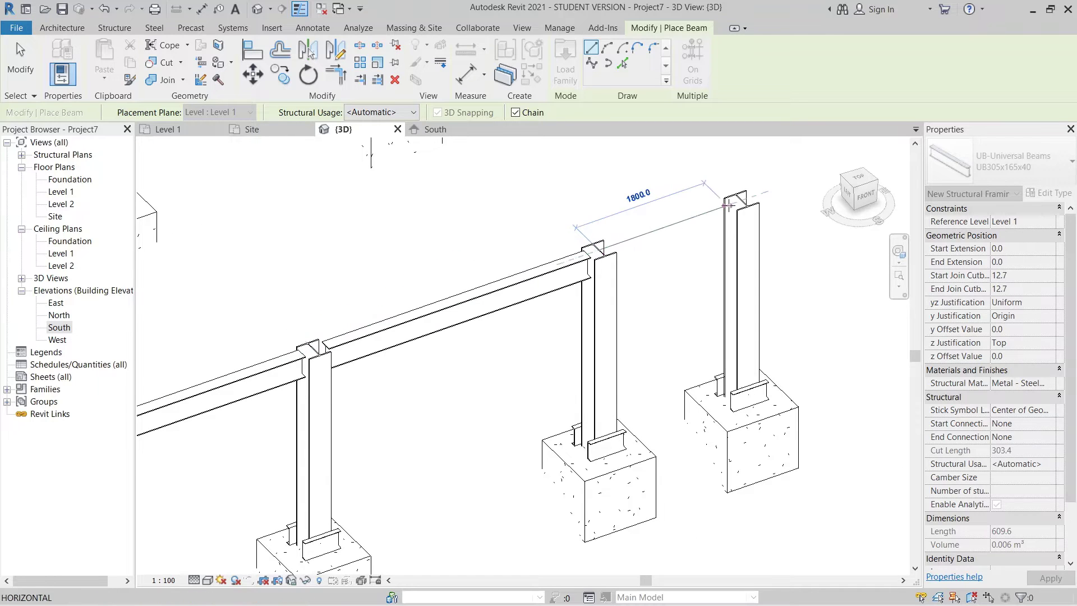
{"action": "left_click", "coordinate": [741, 201]}
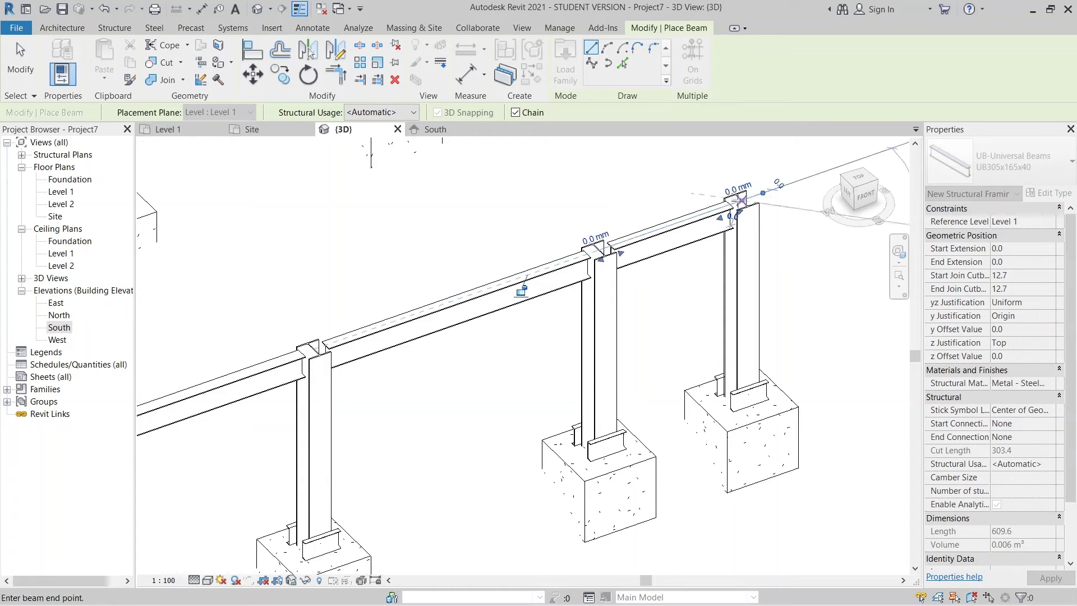
{"action": "scroll", "coordinate": [553, 319], "scroll_direction": "down", "scroll_amount": 1}
{"action": "middle_click_drag", "start_coordinate": [553, 320], "coordinate": [349, 440]}
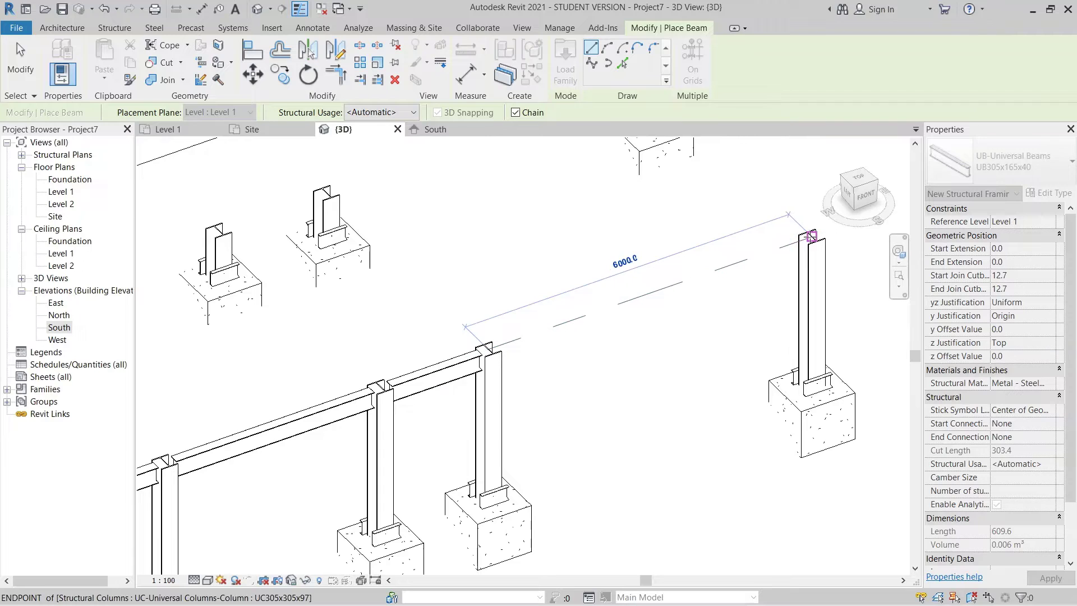
{"action": "left_click", "coordinate": [811, 236]}
{"action": "scroll", "coordinate": [581, 367], "scroll_direction": "down", "scroll_amount": 2}
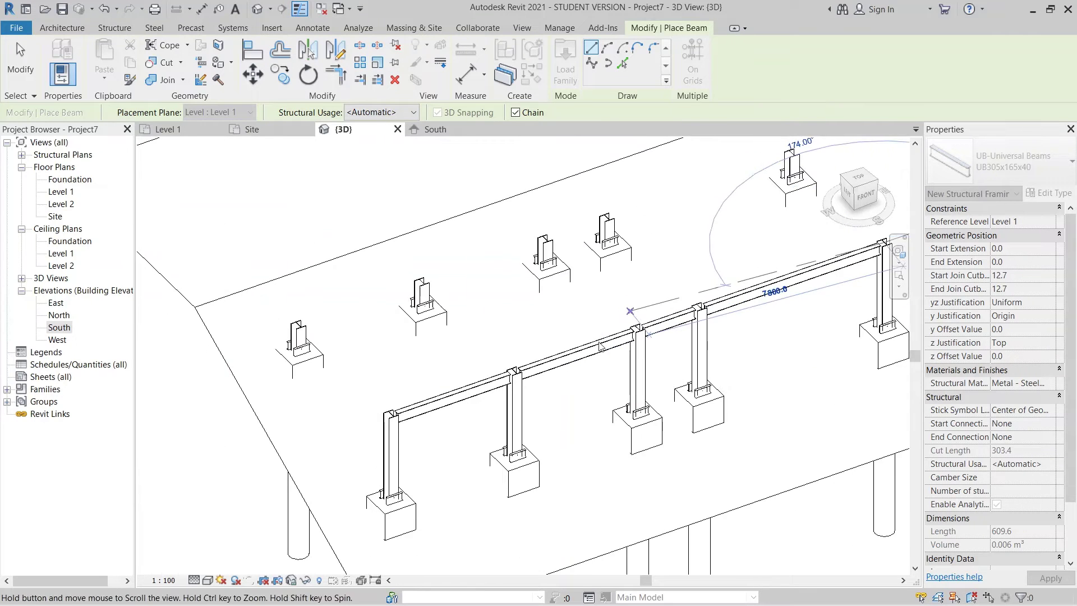
{"action": "key", "text": "Escape"}
Place chained UB305x165x40 beams connecting the tops of the five short rear-row columns, starting at A-1.
{"action": "scroll", "coordinate": [266, 317], "scroll_direction": "up", "scroll_amount": 4}
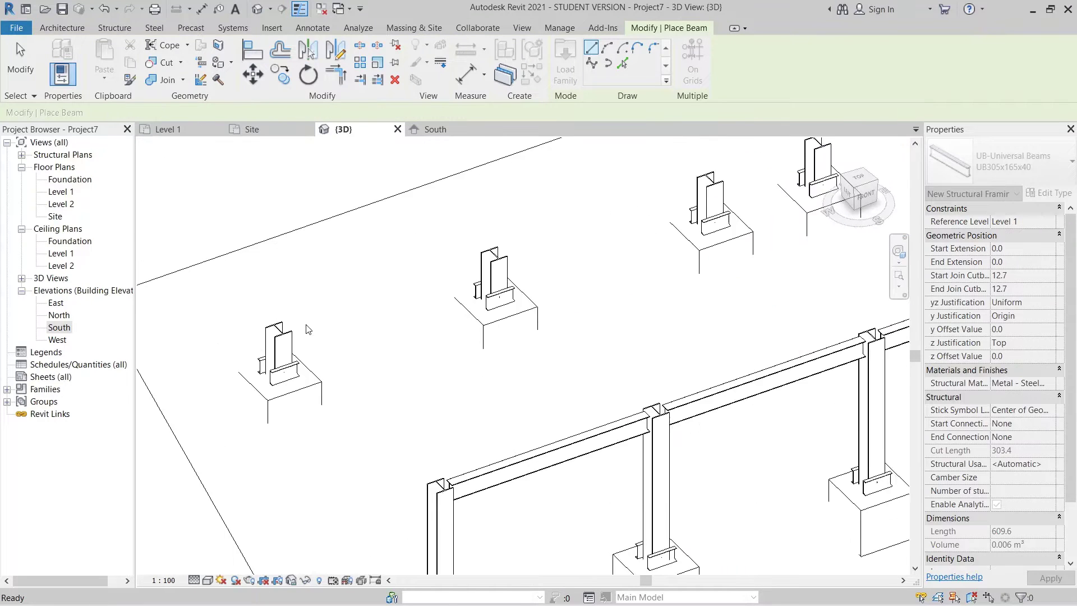
{"action": "left_click", "coordinate": [264, 331]}
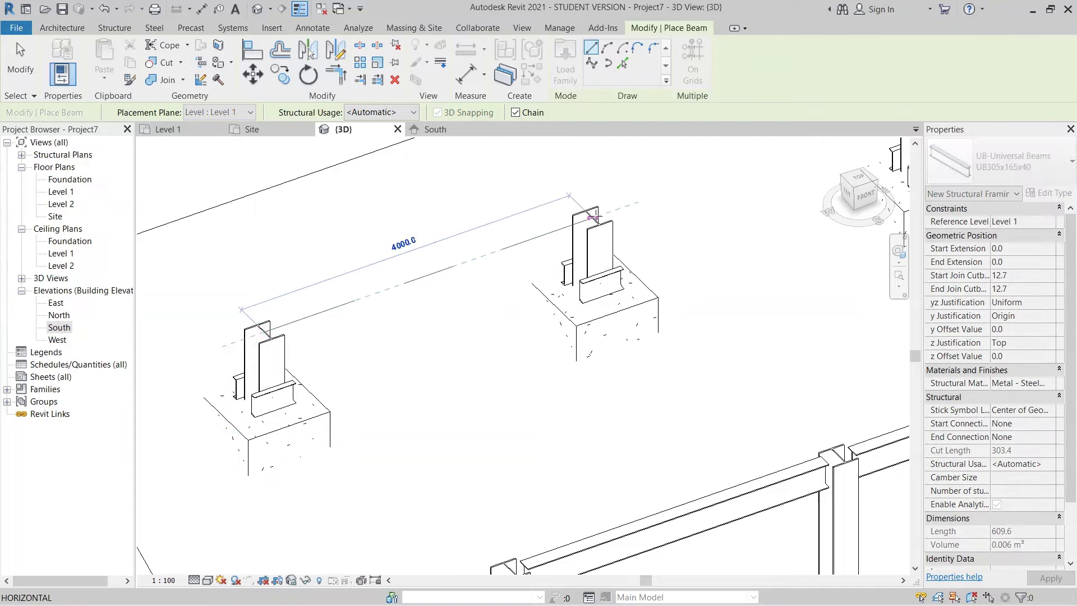
{"action": "scroll", "coordinate": [637, 213], "scroll_direction": "down", "scroll_amount": 2}
{"action": "middle_click_drag", "start_coordinate": [637, 213], "coordinate": [329, 345]}
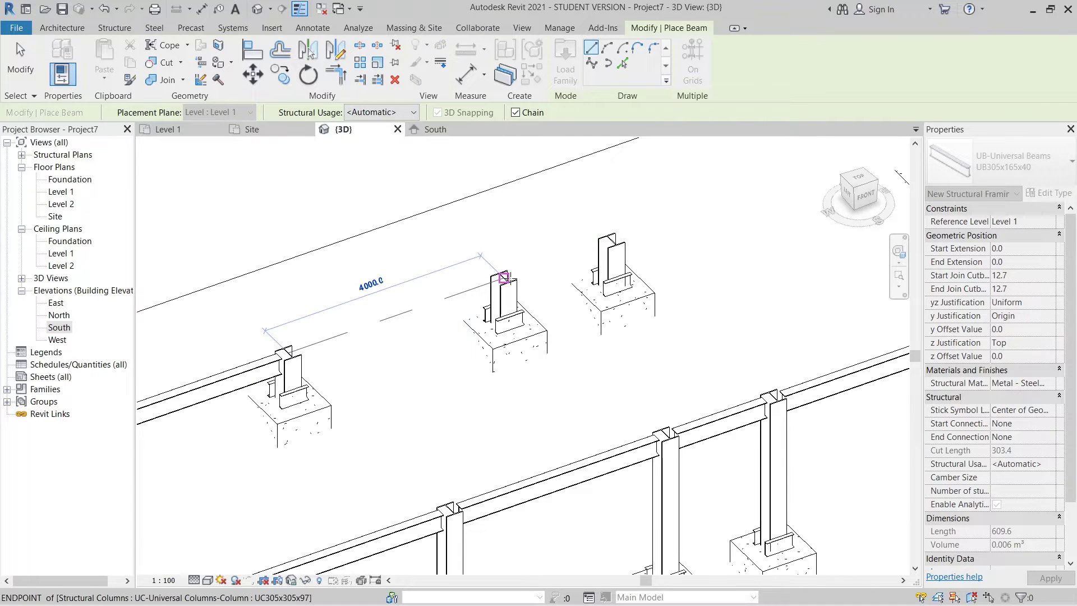
{"action": "left_click", "coordinate": [504, 277]}
{"action": "left_click", "coordinate": [612, 241]}
{"action": "middle_click_drag", "start_coordinate": [685, 252], "coordinate": [426, 418]}
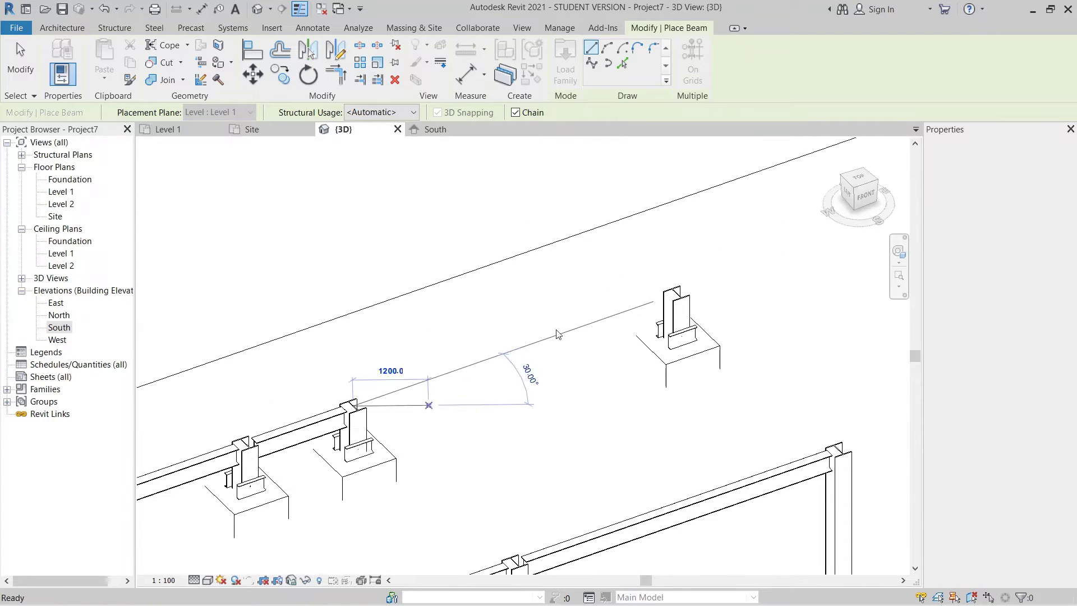
{"action": "left_click", "coordinate": [677, 293]}
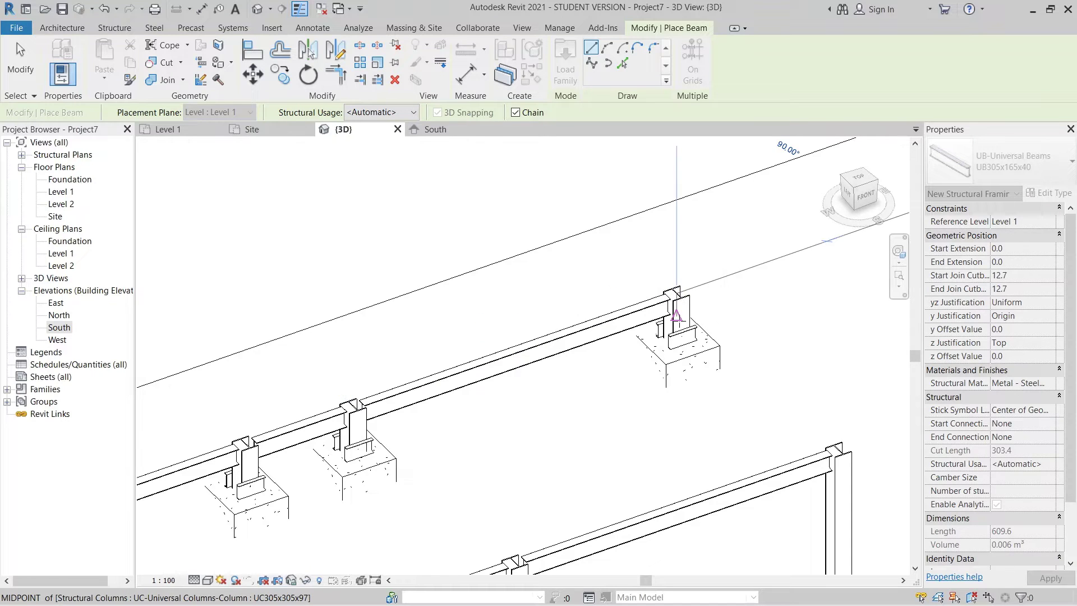
{"action": "key", "text": "Escape"}
Examine the beam and column ends at grid A on both rows up close, and end beam placement.
{"action": "scroll", "coordinate": [438, 426], "scroll_direction": "down", "scroll_amount": 3}
{"action": "middle_click_drag", "start_coordinate": [438, 426], "coordinate": [445, 429]}
{"action": "scroll", "coordinate": [445, 430], "scroll_direction": "up", "scroll_amount": 5}
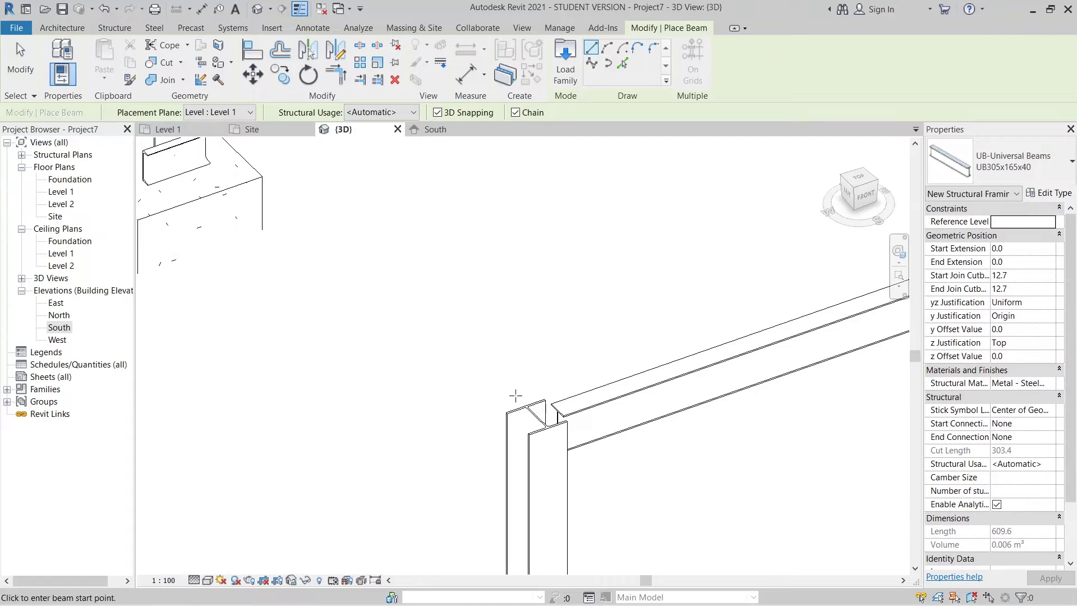
{"action": "scroll", "coordinate": [515, 396], "scroll_direction": "down", "scroll_amount": 1}
{"action": "middle_click_drag", "start_coordinate": [352, 290], "coordinate": [359, 367]}
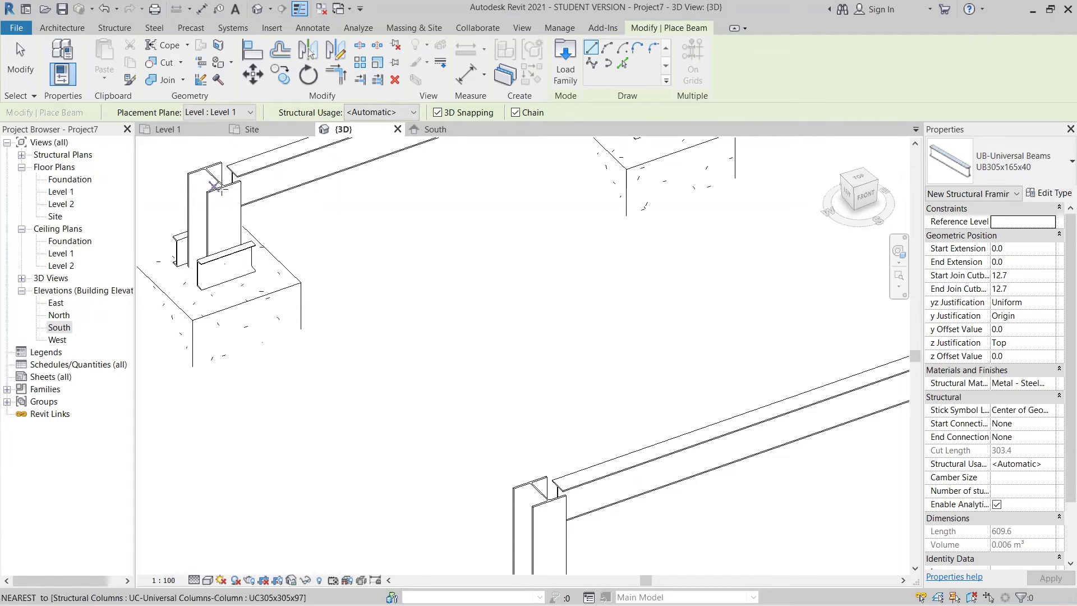
{"action": "scroll", "coordinate": [430, 262], "scroll_direction": "down", "scroll_amount": 2}
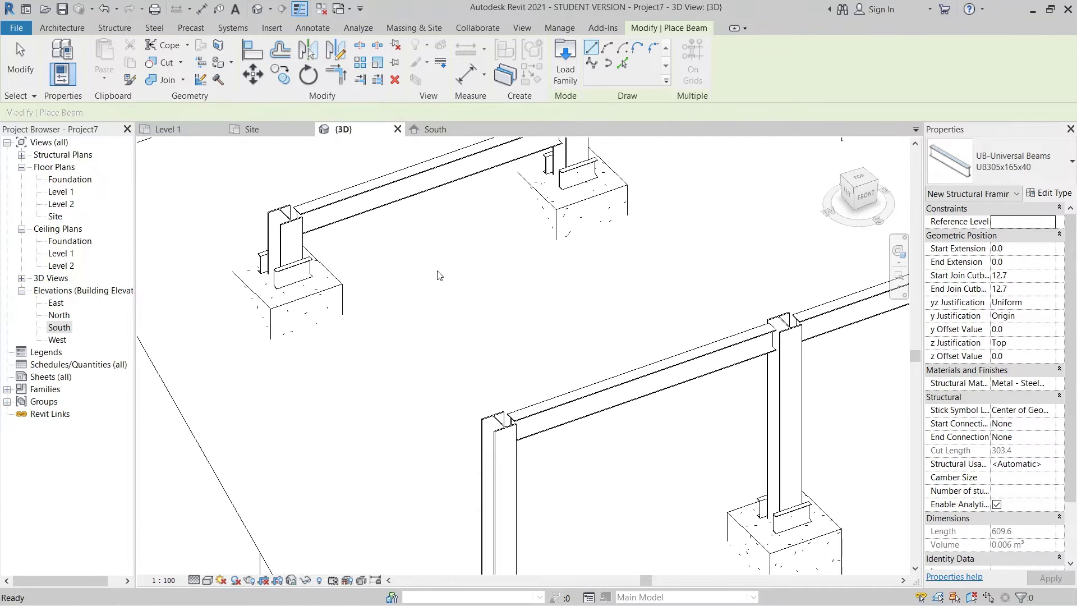
{"action": "key", "text": "Escape"}
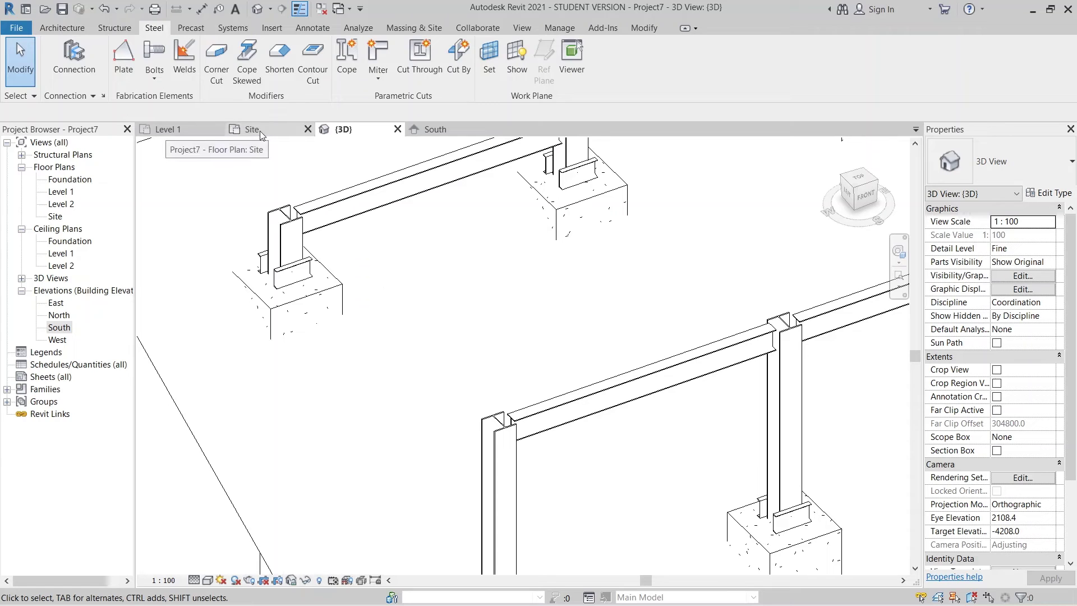
Open the Level 1 floor plan and set its detail level to Fine.
{"action": "left_click", "coordinate": [181, 130]}
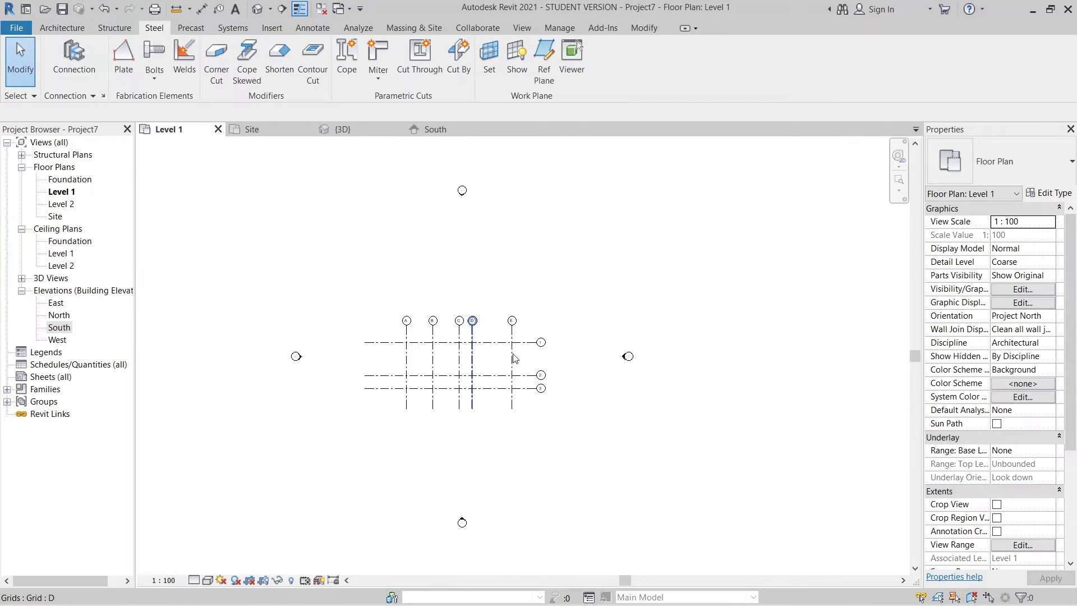
{"action": "scroll", "coordinate": [440, 306], "scroll_direction": "up", "scroll_amount": 4}
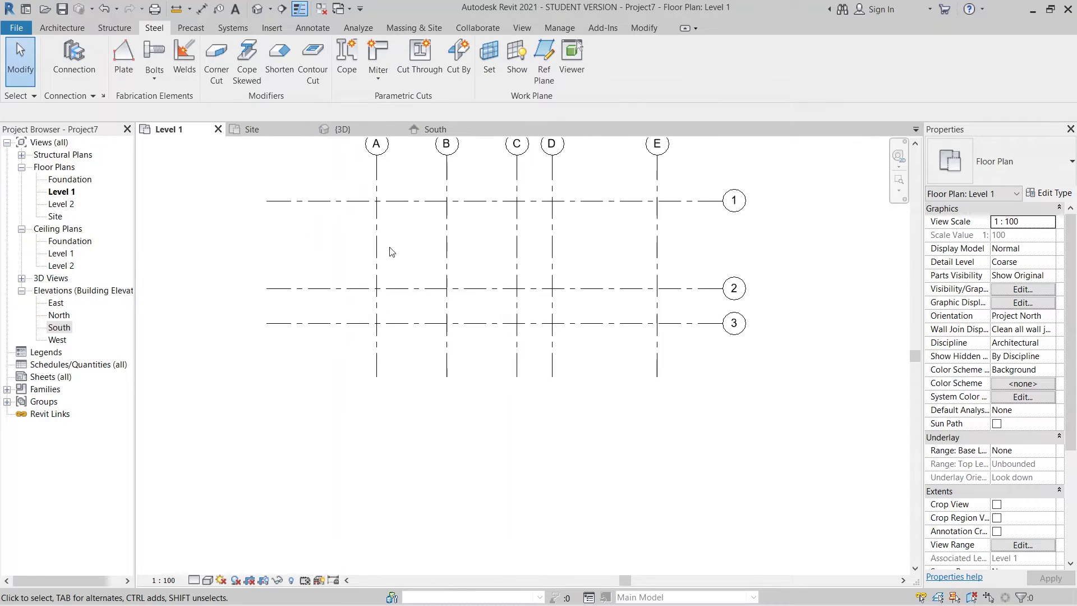
{"action": "left_click", "coordinate": [195, 580]}
{"action": "left_click", "coordinate": [210, 568]}
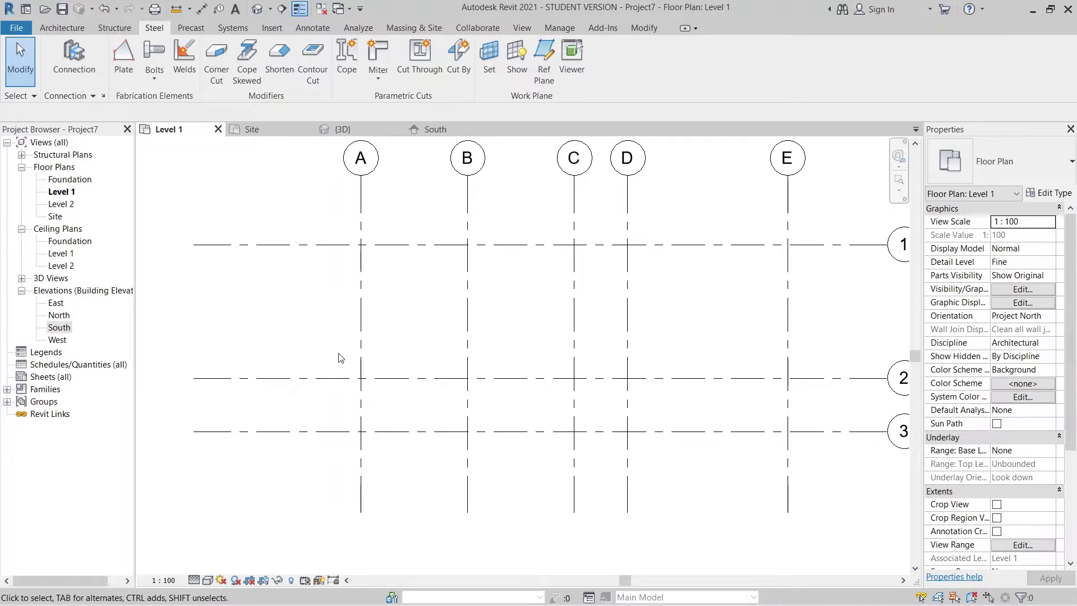
{"action": "scroll", "coordinate": [362, 381], "scroll_direction": "up", "scroll_amount": 3}
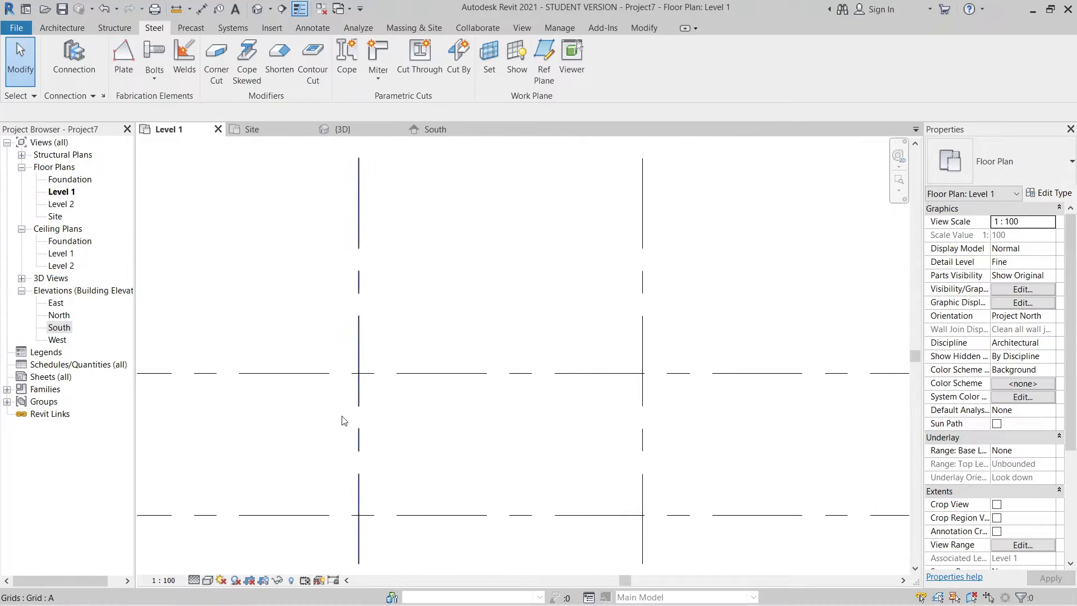
{"action": "left_click", "coordinate": [195, 580]}
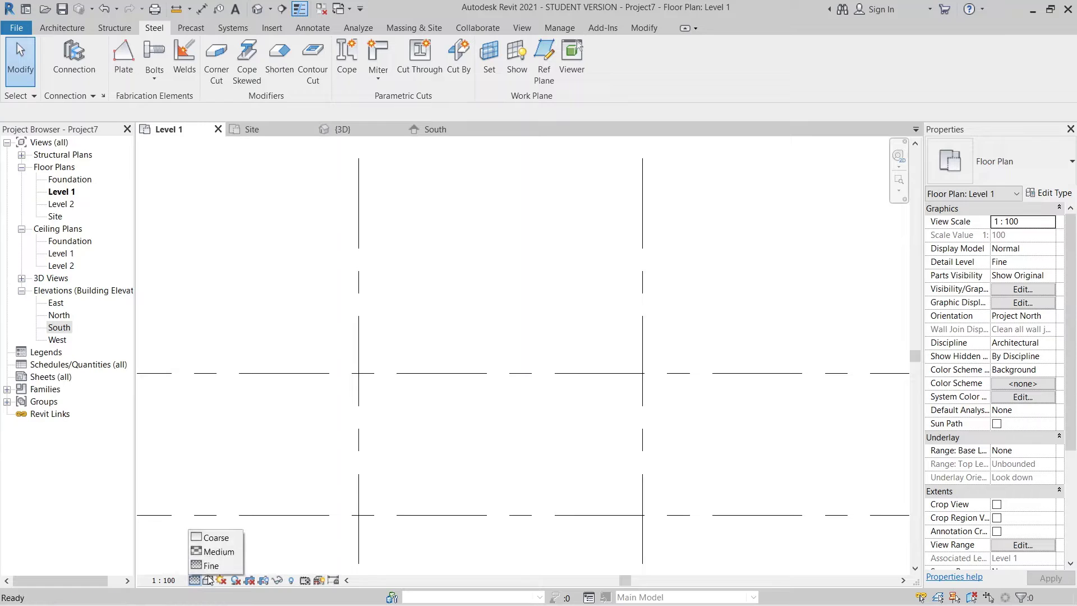
{"action": "left_click", "coordinate": [212, 566]}
{"action": "scroll", "coordinate": [445, 435], "scroll_direction": "down", "scroll_amount": 2}
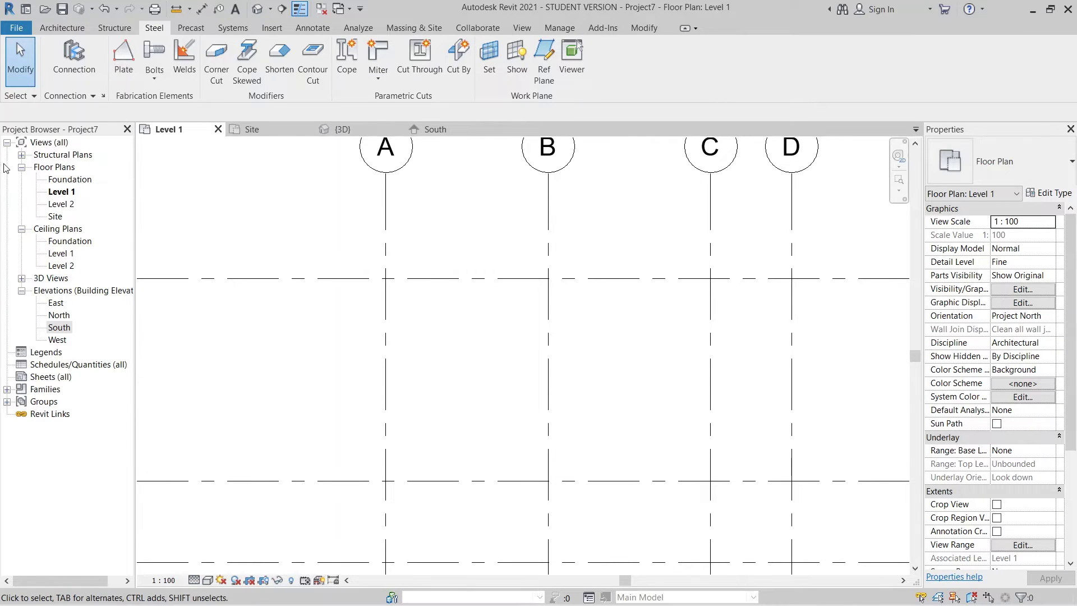
Review the Foundation structural plan, close it along with the South elevation, and return to the Level 1 floor plan.
{"action": "left_click", "coordinate": [21, 155]}
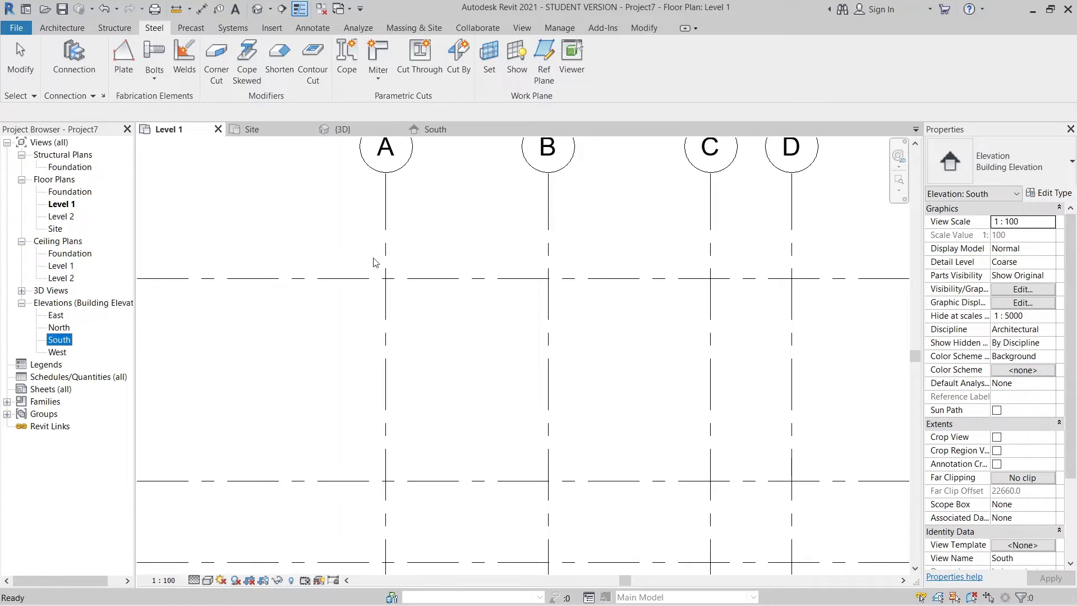
{"action": "double_click", "coordinate": [63, 167]}
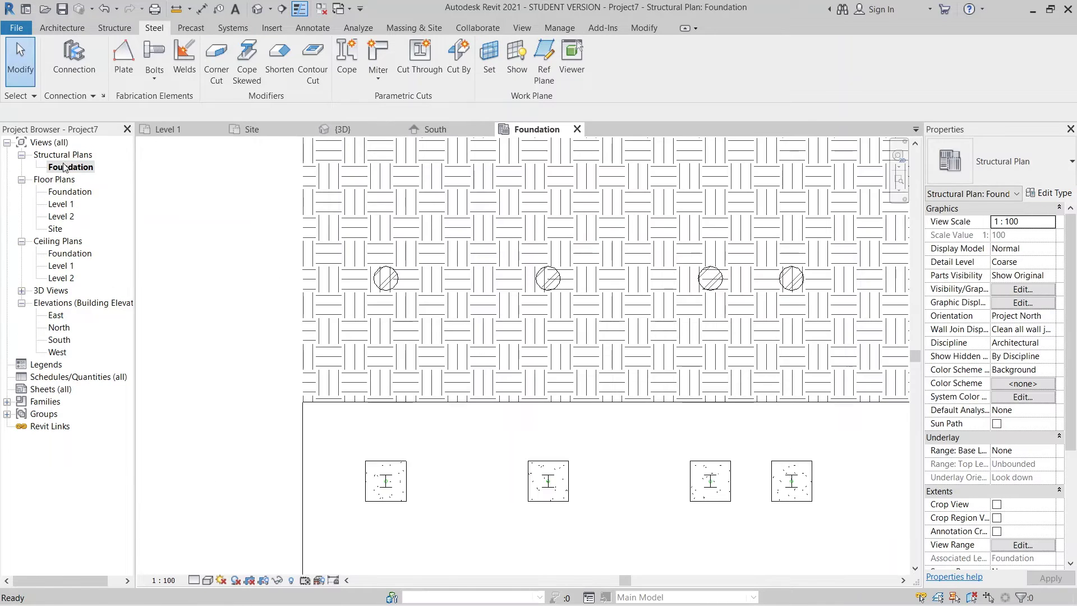
{"action": "middle_click_drag", "start_coordinate": [438, 326], "coordinate": [431, 290]}
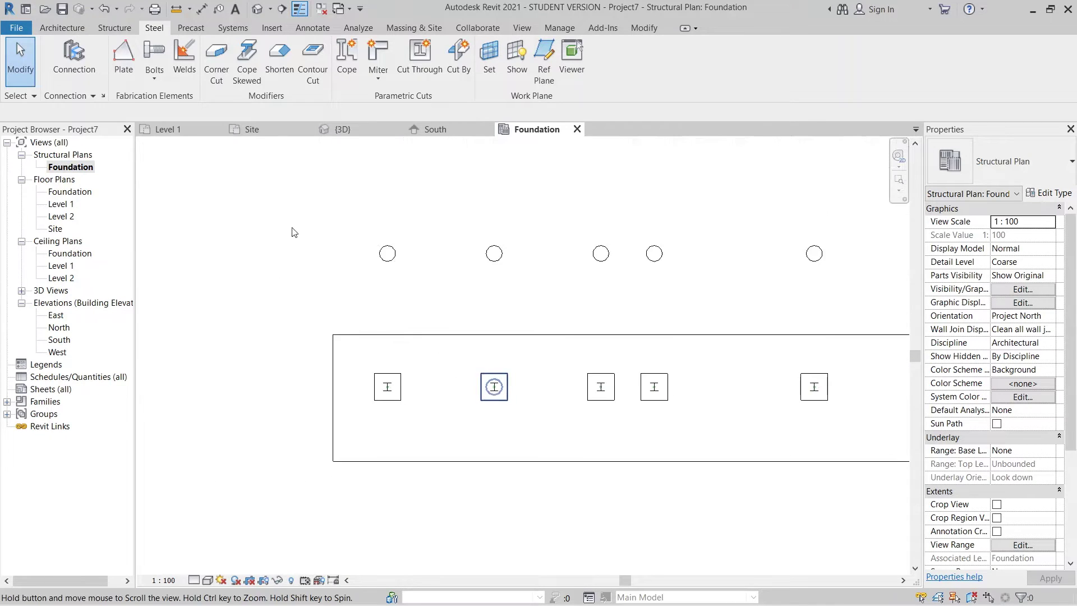
{"action": "left_click", "coordinate": [577, 130]}
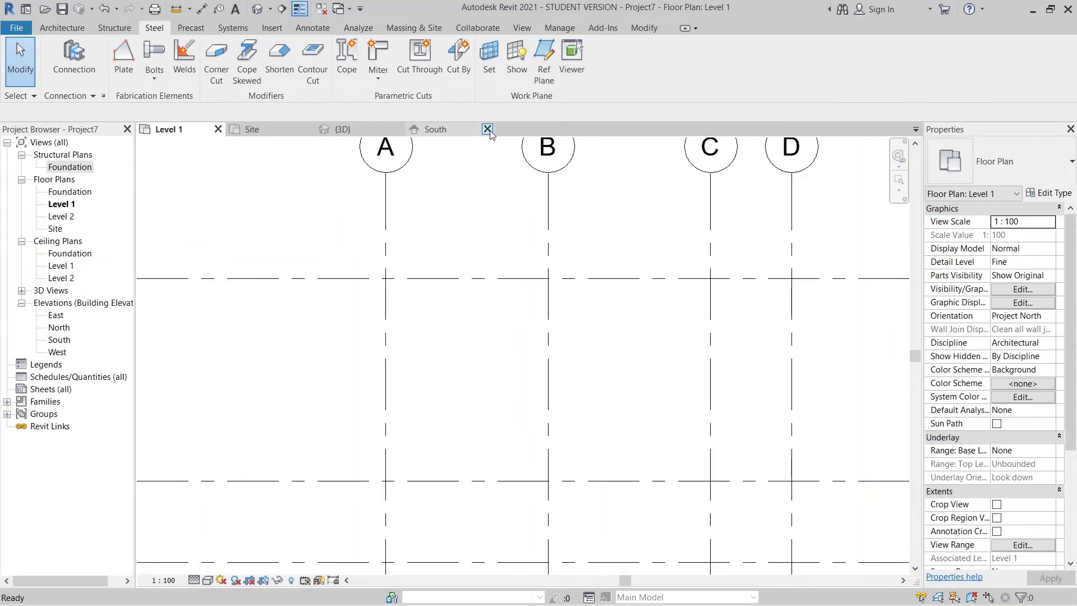
{"action": "left_click", "coordinate": [487, 130]}
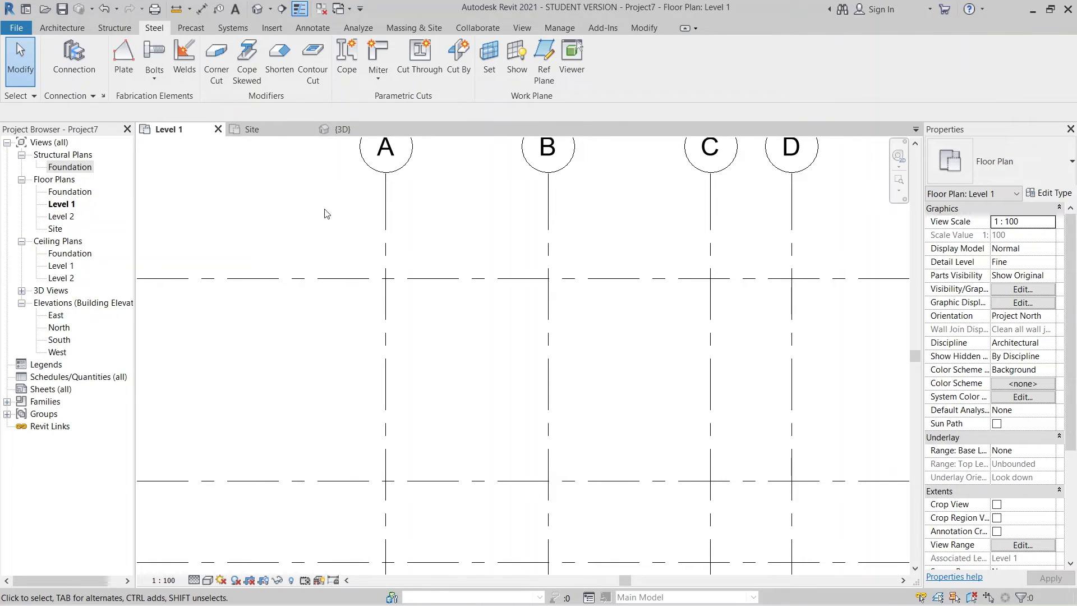
{"action": "middle_click_drag", "start_coordinate": [326, 214], "coordinate": [411, 289]}
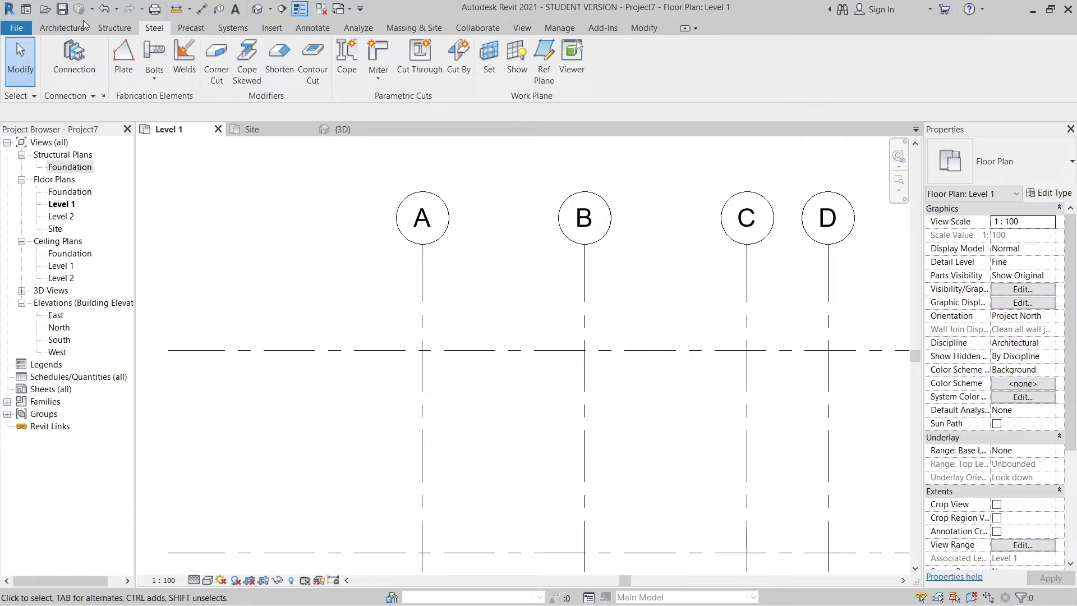
Create structural plan views for Level 1 and Level 2, and open the Level 1 structural plan.
{"action": "left_click", "coordinate": [517, 31]}
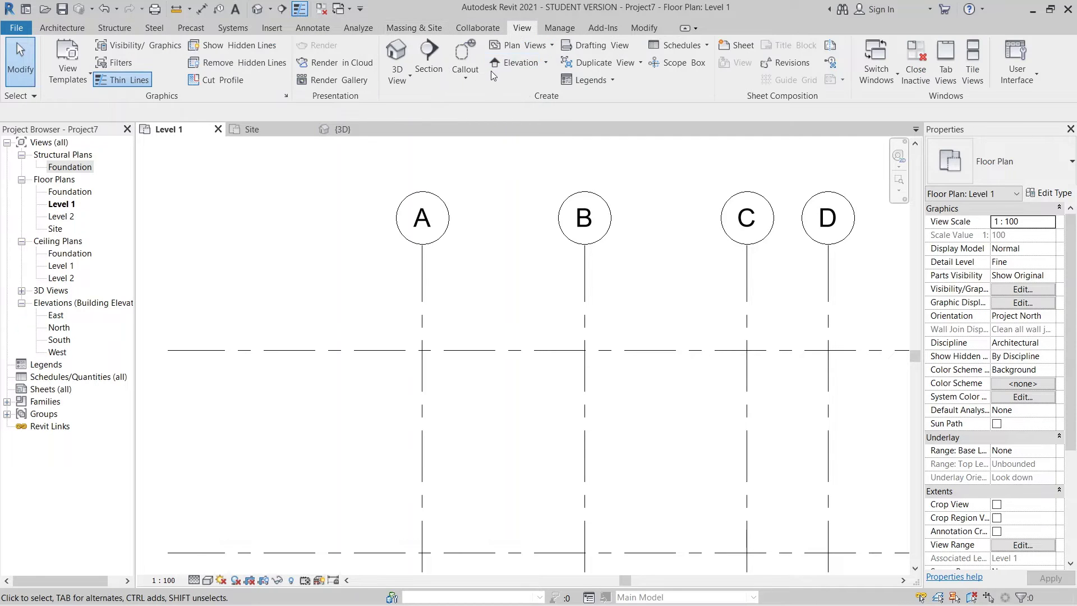
{"action": "left_click", "coordinate": [521, 47]}
{"action": "left_click", "coordinate": [496, 123]}
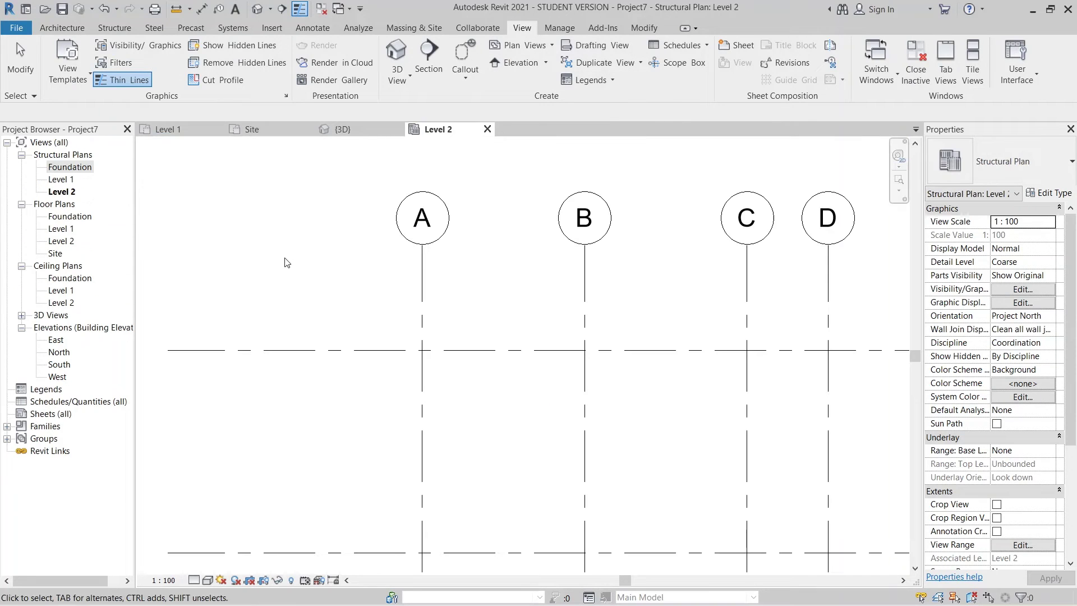
{"action": "double_click", "coordinate": [60, 180]}
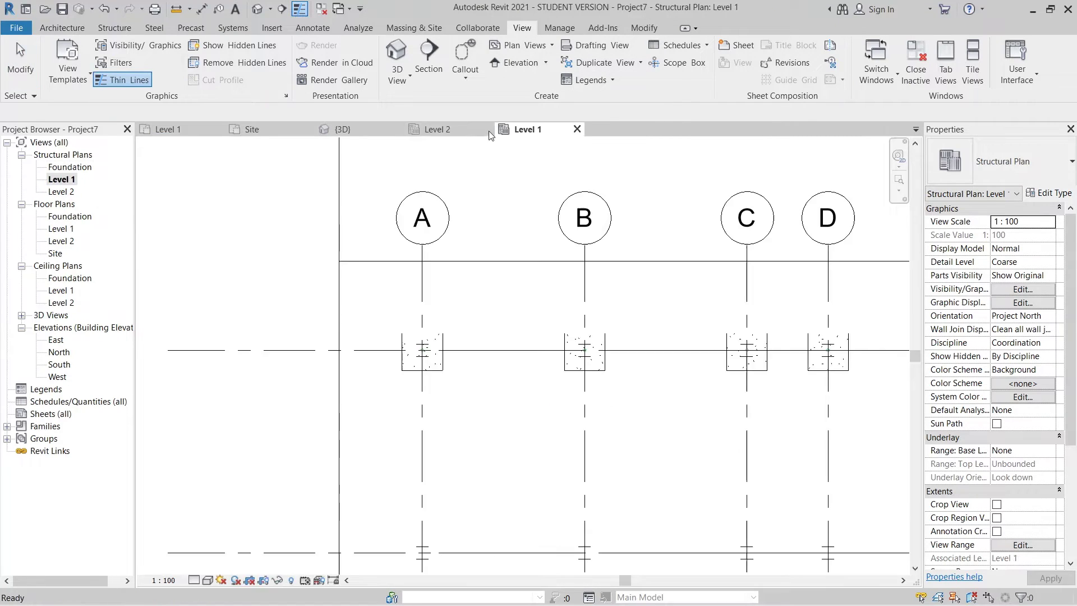
Close the Level 2 view and set the Level 1 structural plan's detail level to Fine.
{"action": "scroll", "coordinate": [499, 275], "scroll_direction": "down", "scroll_amount": 2}
{"action": "middle_click_drag", "start_coordinate": [566, 373], "coordinate": [498, 345]}
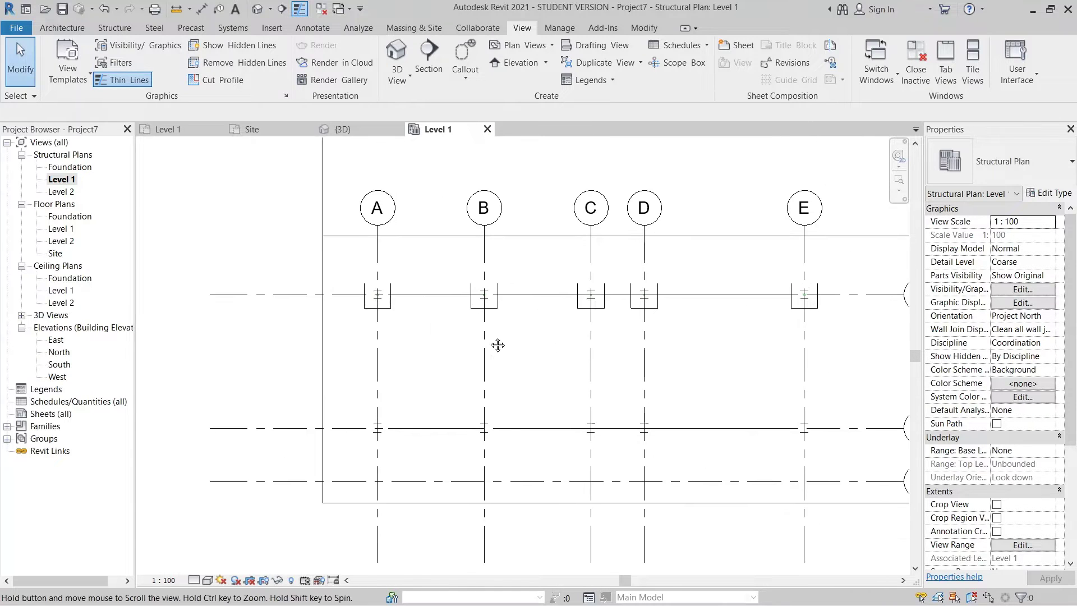
{"action": "left_click", "coordinate": [193, 581]}
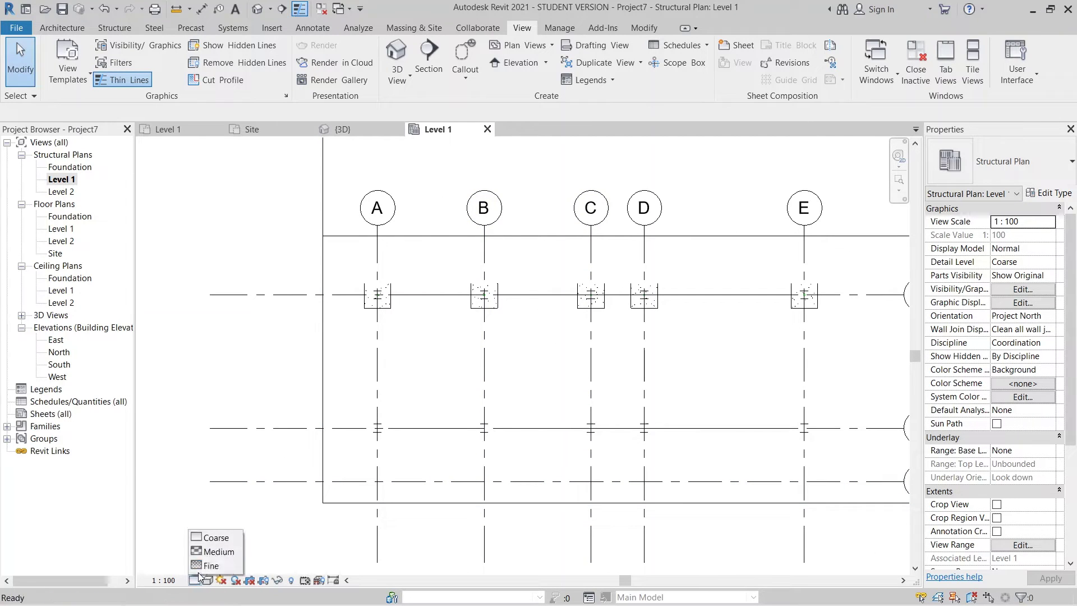
{"action": "left_click", "coordinate": [213, 571]}
{"action": "scroll", "coordinate": [377, 371], "scroll_direction": "up", "scroll_amount": 2}
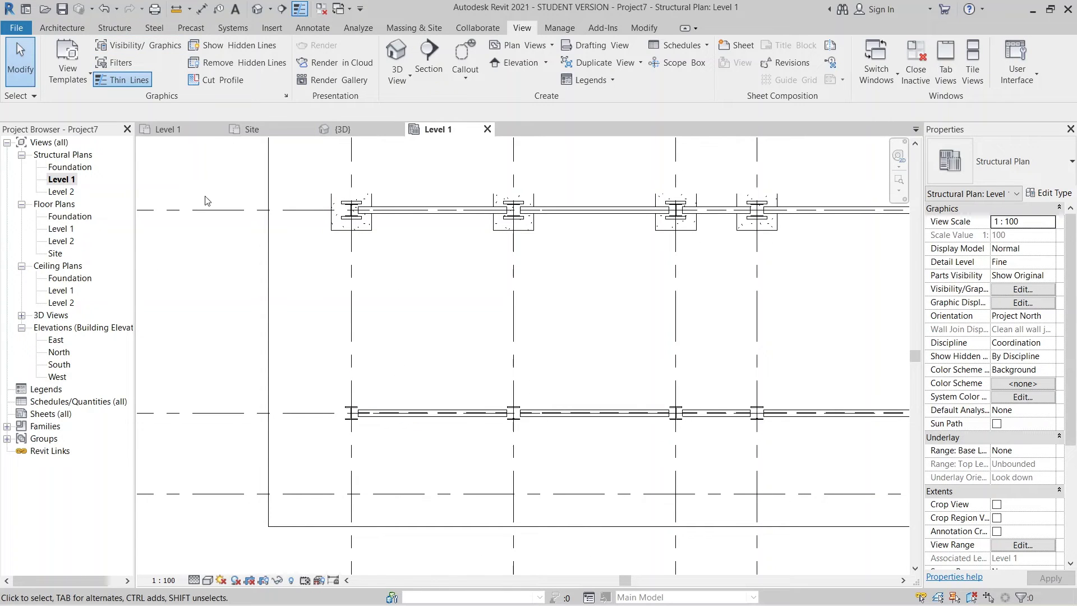
Place a UB305x165x40 beam on Level 1 along grid A, from the column at A-2 to the column at A-1.
{"action": "key", "text": "b"}
{"action": "key", "text": "m"}
{"action": "scroll", "coordinate": [339, 394], "scroll_direction": "up", "scroll_amount": 5}
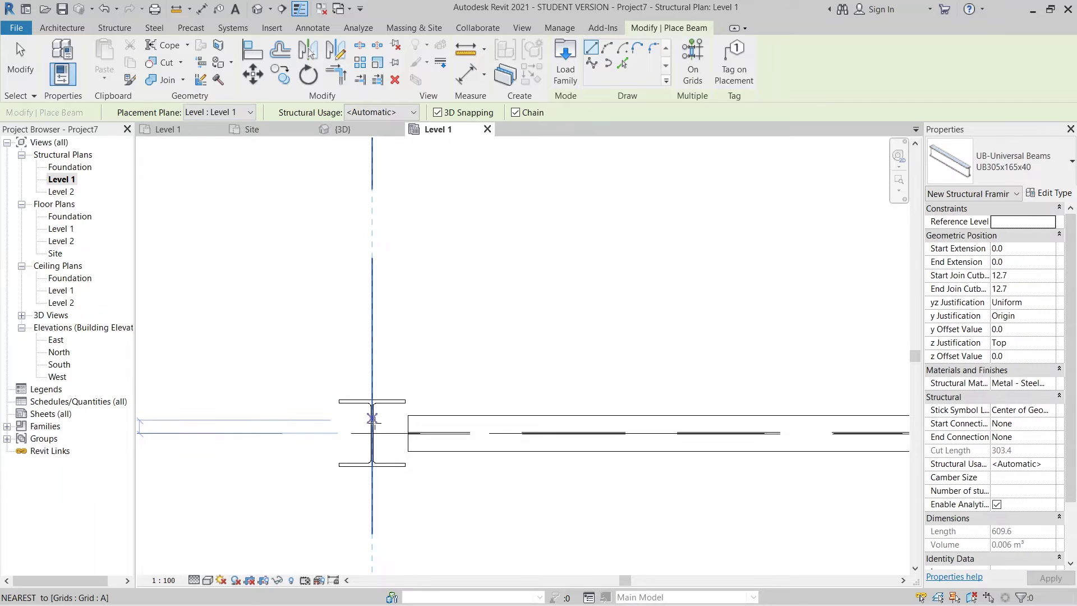
{"action": "left_click", "coordinate": [373, 418]}
{"action": "middle_click_drag", "start_coordinate": [373, 283], "coordinate": [367, 474]}
{"action": "scroll", "coordinate": [373, 374], "scroll_direction": "down", "scroll_amount": 2}
{"action": "scroll", "coordinate": [368, 449], "scroll_direction": "up", "scroll_amount": 2}
{"action": "left_click", "coordinate": [353, 236]}
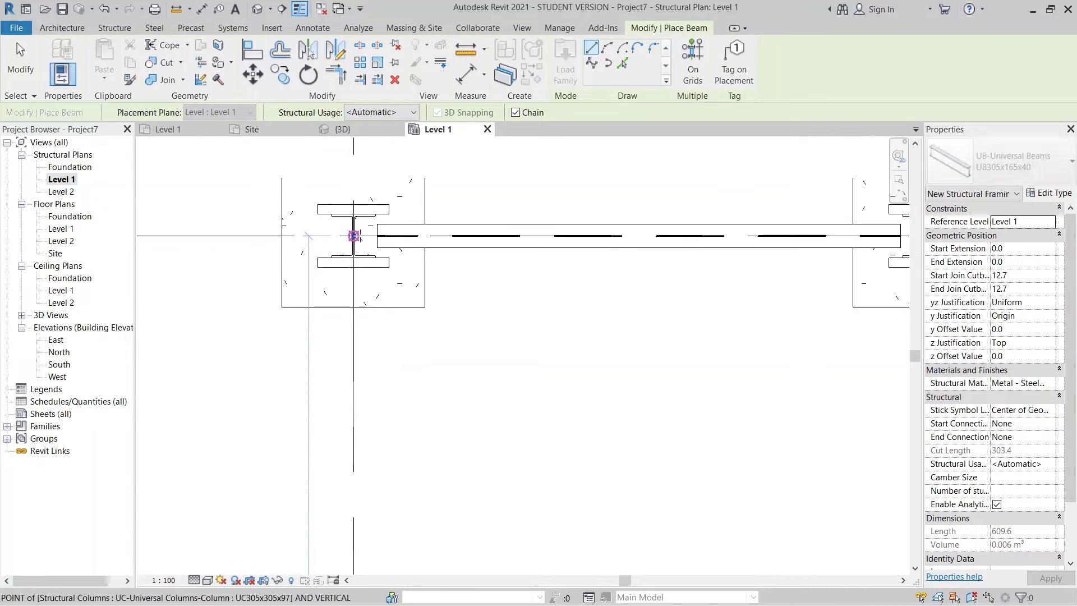
{"action": "key", "text": "Escape"}
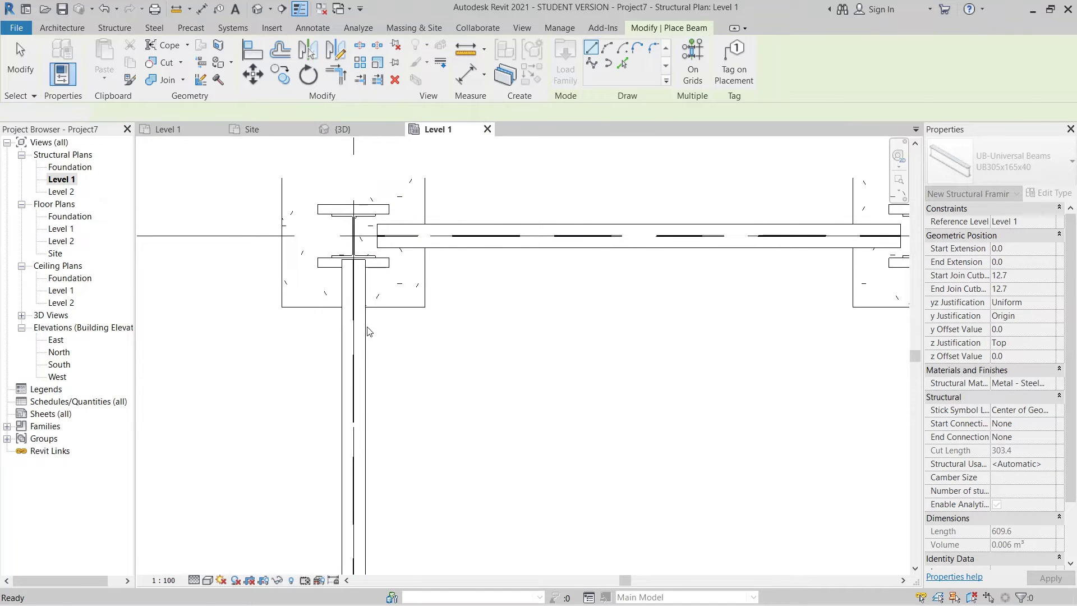
{"action": "key", "text": "Escape"}
Pull the grid A beam's end at column A-1 back from the column centre to the flange side.
{"action": "left_click", "coordinate": [346, 278]}
{"action": "scroll", "coordinate": [346, 277], "scroll_direction": "up", "scroll_amount": 3}
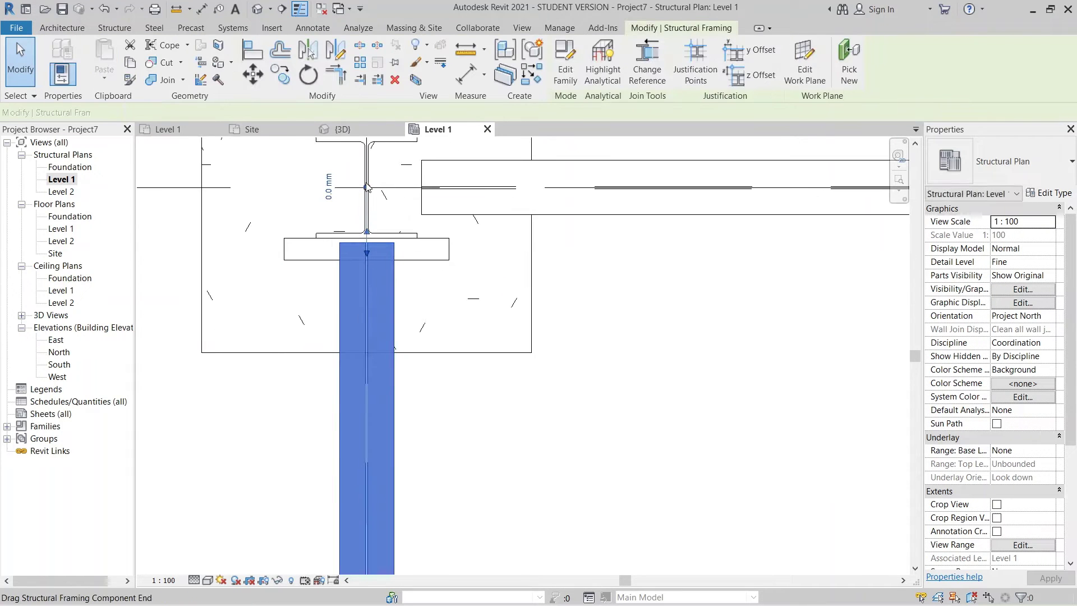
{"action": "left_click_drag", "start_coordinate": [366, 187], "coordinate": [366, 260]}
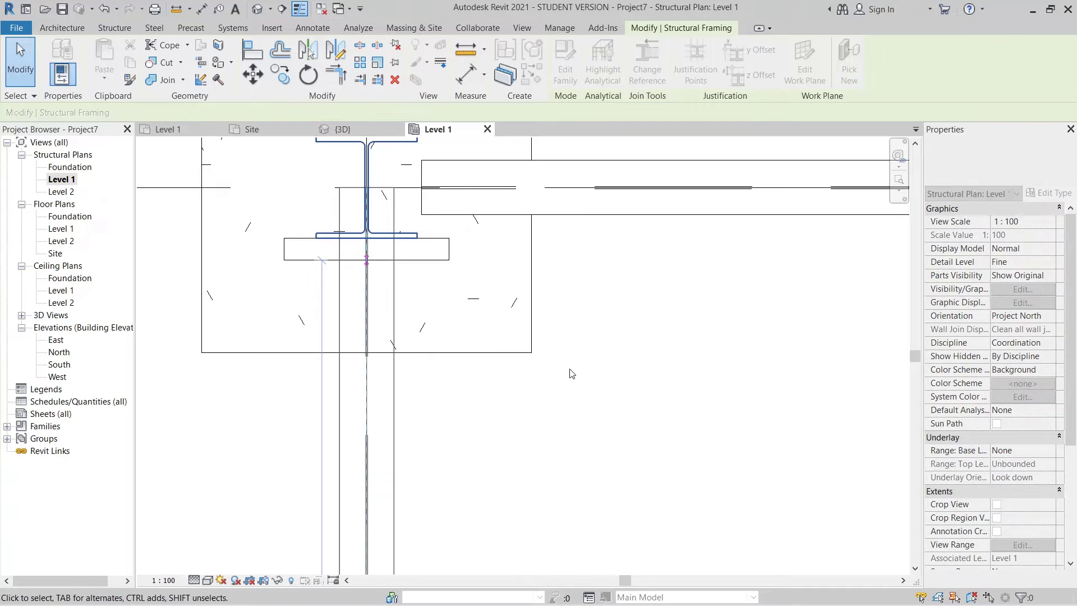
{"action": "left_click", "coordinate": [639, 402]}
Pull the grid A beam's other end back from the centre of column A-2 to the column's flange.
{"action": "scroll", "coordinate": [639, 402], "scroll_direction": "down", "scroll_amount": 4}
{"action": "middle_click_drag", "start_coordinate": [596, 538], "coordinate": [498, 225]}
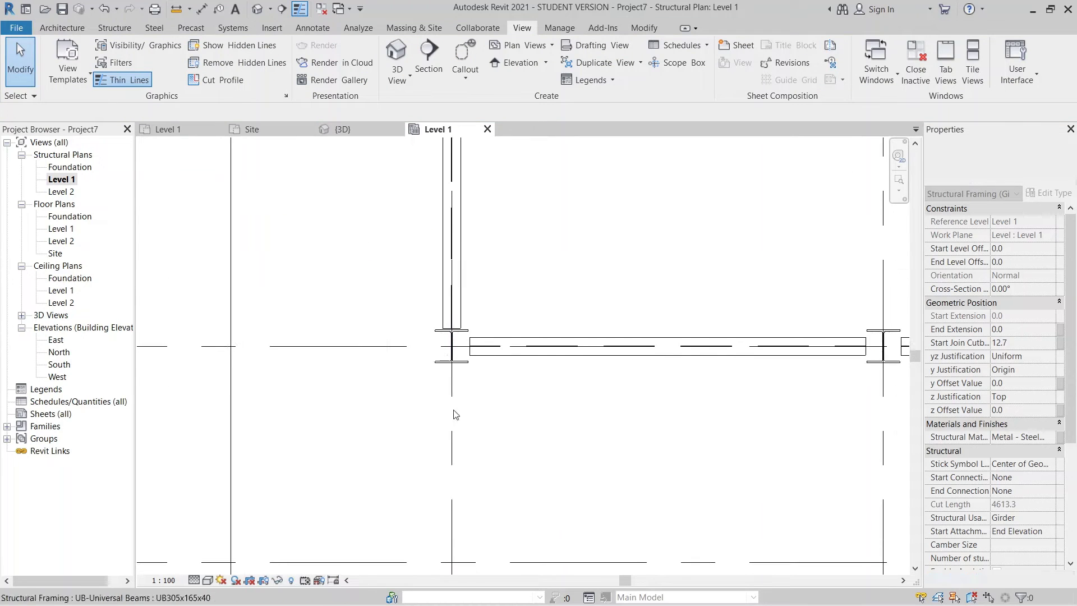
{"action": "scroll", "coordinate": [453, 352], "scroll_direction": "up", "scroll_amount": 3}
{"action": "left_click", "coordinate": [474, 268]}
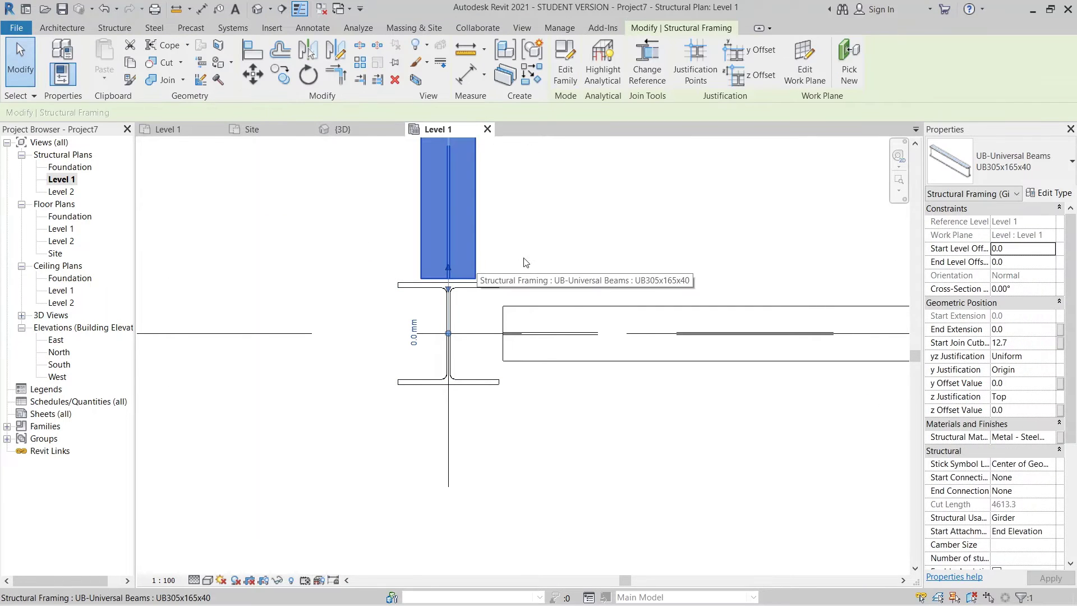
{"action": "left_click", "coordinate": [526, 263]}
{"action": "left_click", "coordinate": [449, 347]}
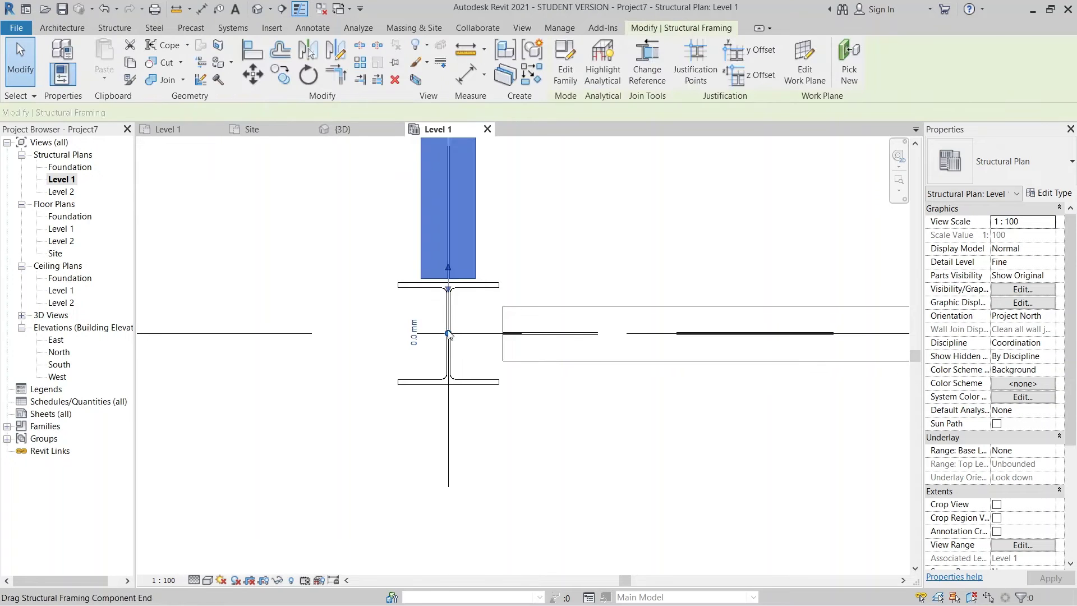
{"action": "left_click_drag", "start_coordinate": [449, 334], "coordinate": [449, 281]}
{"action": "left_click", "coordinate": [525, 262]}
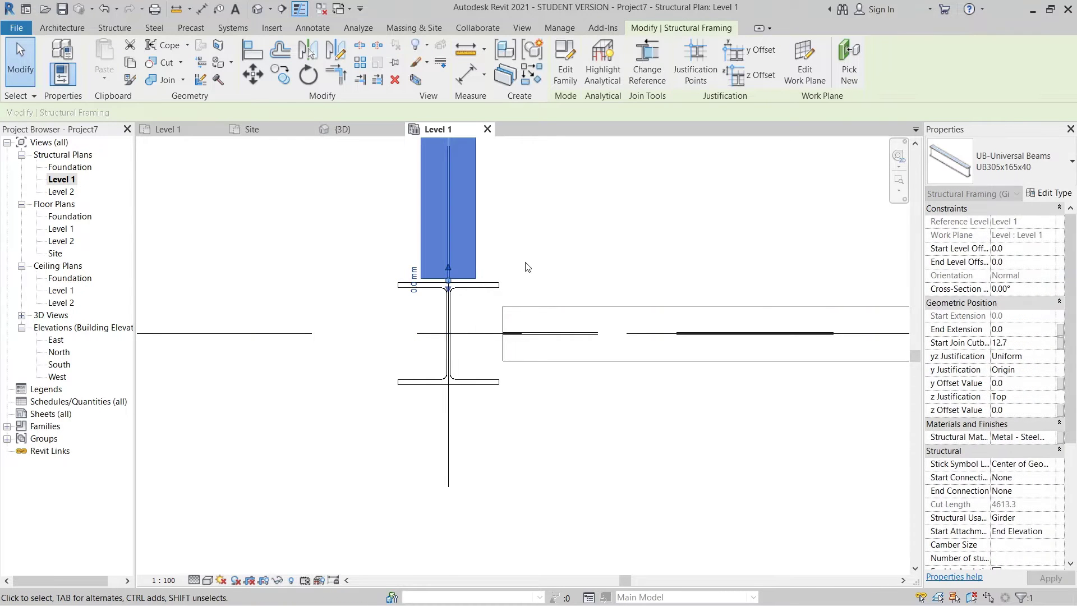
{"action": "left_click", "coordinate": [525, 262]}
Inspect the grid A cross beam and its column connections in the 3D view.
{"action": "scroll", "coordinate": [525, 264], "scroll_direction": "down", "scroll_amount": 1}
{"action": "left_click", "coordinate": [343, 129]}
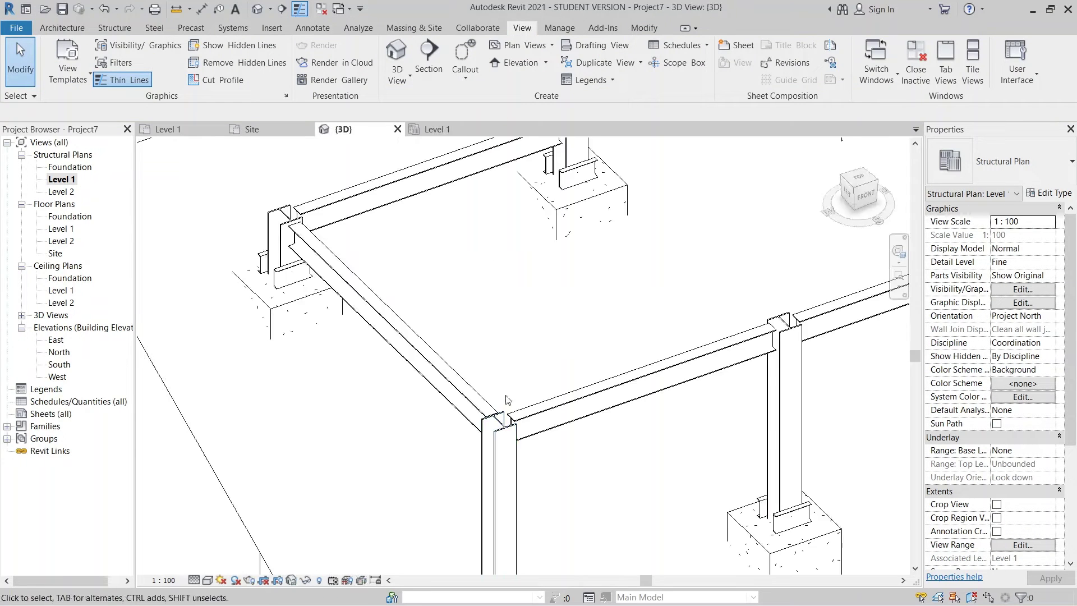
{"action": "scroll", "coordinate": [561, 449], "scroll_direction": "up", "scroll_amount": 3}
{"action": "scroll", "coordinate": [506, 436], "scroll_direction": "down", "scroll_amount": 5}
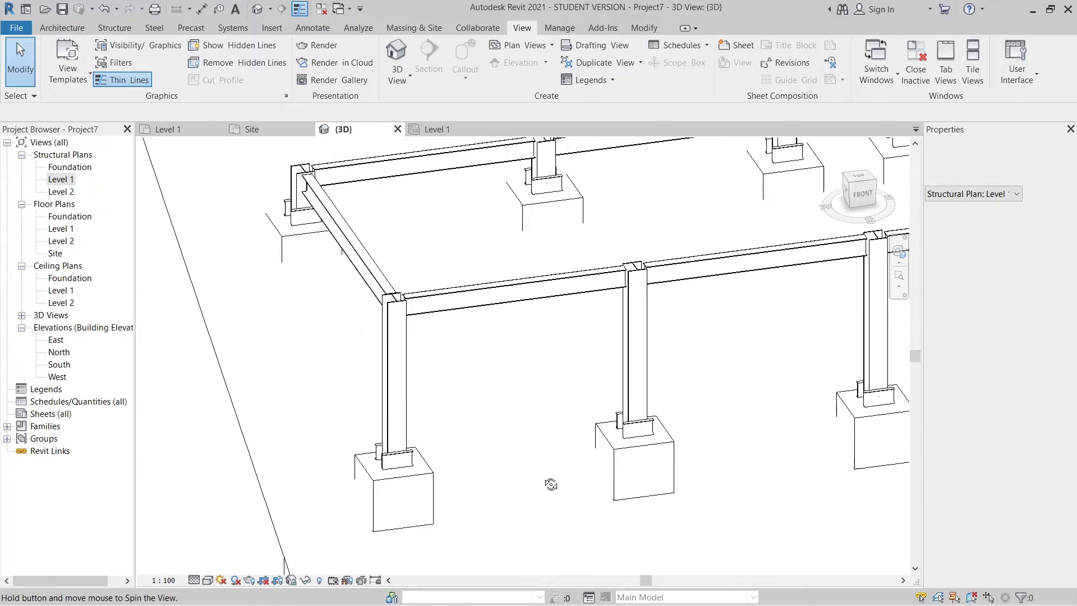
Copy the grid A cross beam in the Level 1 structural plan to grids B, C, D and E, using multiple copies.
{"action": "key", "text": "ctrl+Tab"}
{"action": "scroll", "coordinate": [497, 359], "scroll_direction": "down", "scroll_amount": 1}
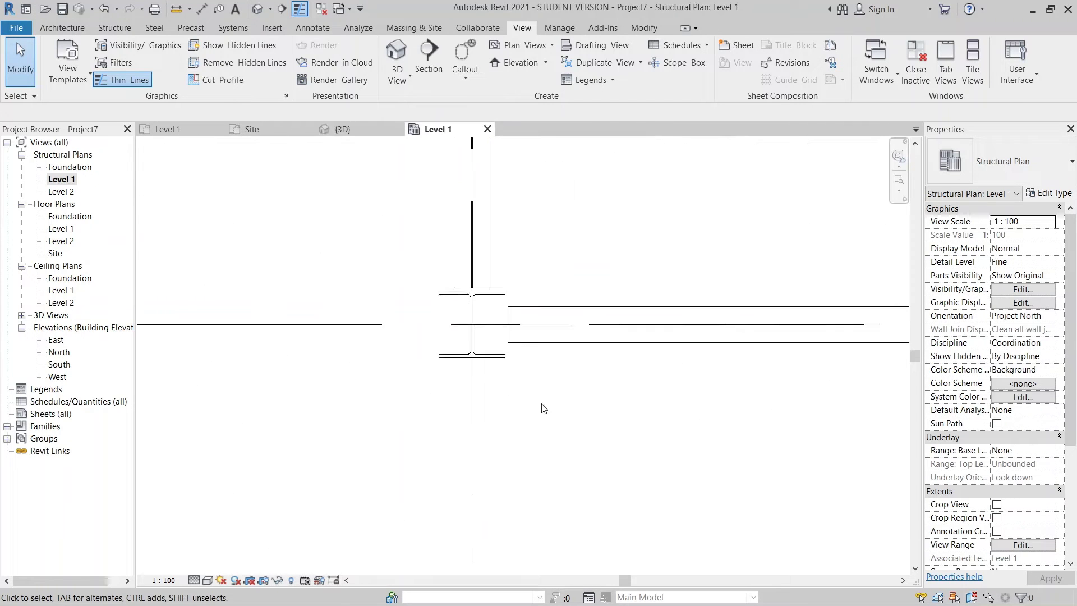
{"action": "middle_click_drag", "start_coordinate": [519, 224], "coordinate": [414, 410]}
{"action": "left_click", "coordinate": [385, 371]}
{"action": "scroll", "coordinate": [537, 438], "scroll_direction": "down", "scroll_amount": 3}
{"action": "middle_click_drag", "start_coordinate": [537, 438], "coordinate": [423, 238]}
{"action": "left_click", "coordinate": [282, 76]}
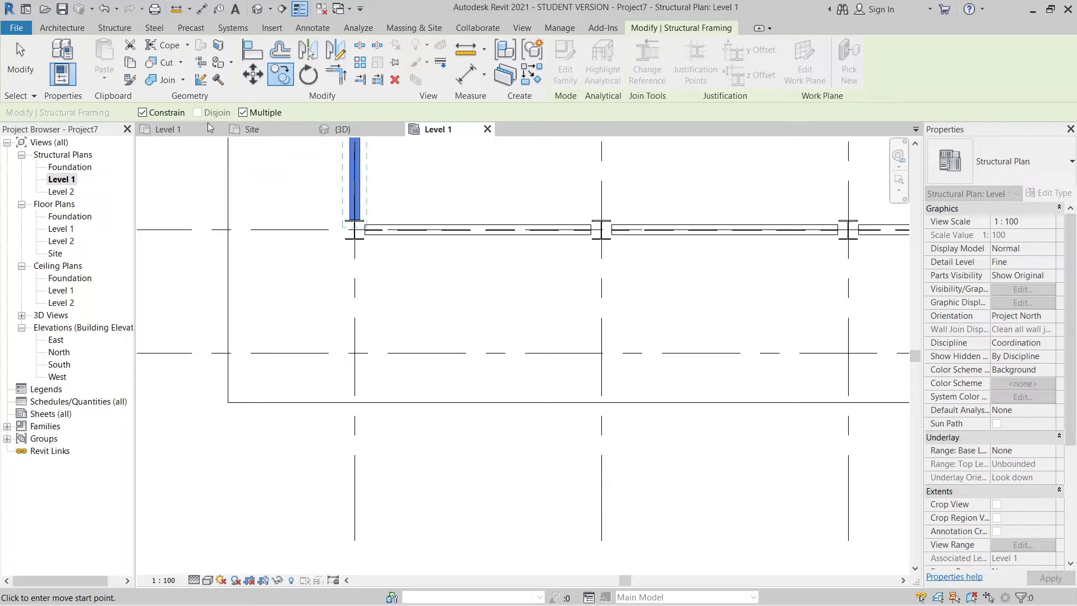
{"action": "left_click", "coordinate": [355, 460]}
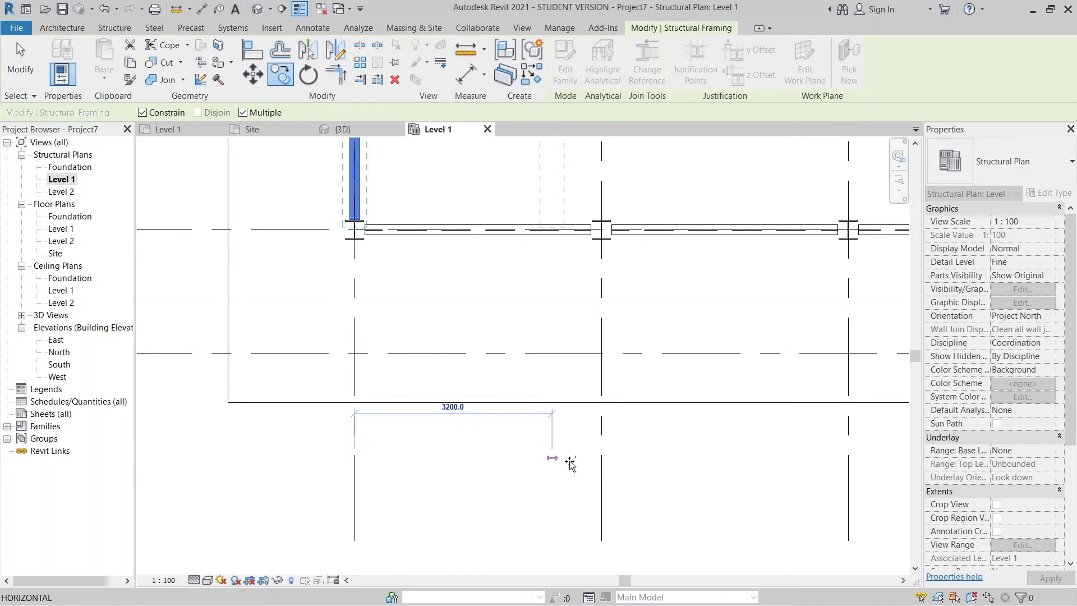
{"action": "scroll", "coordinate": [449, 468], "scroll_direction": "down", "scroll_amount": 2}
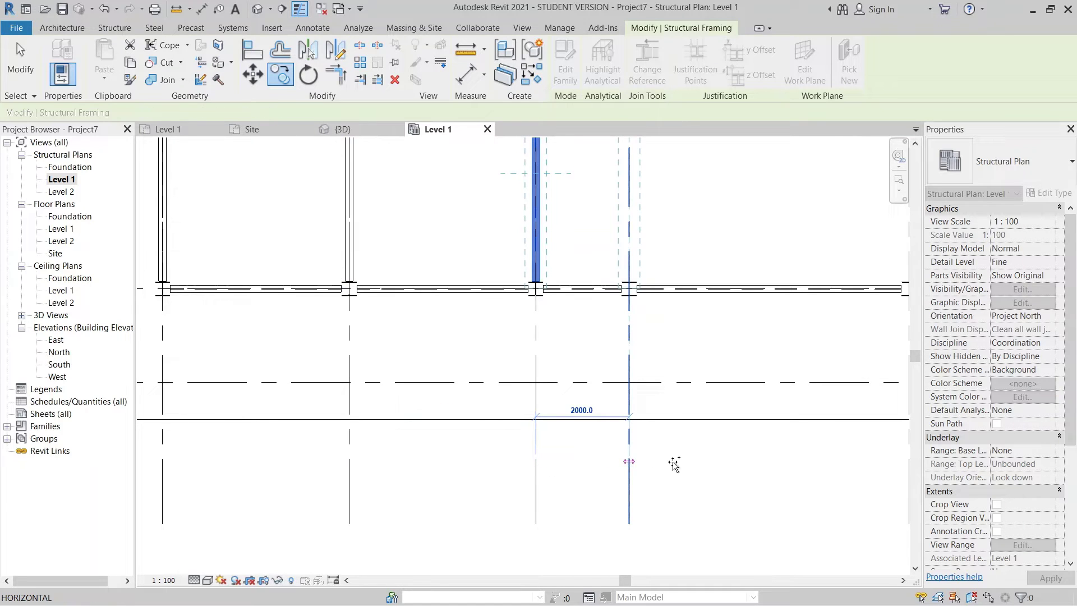
{"action": "scroll", "coordinate": [630, 462], "scroll_direction": "down", "scroll_amount": 2}
{"action": "left_click", "coordinate": [628, 462]}
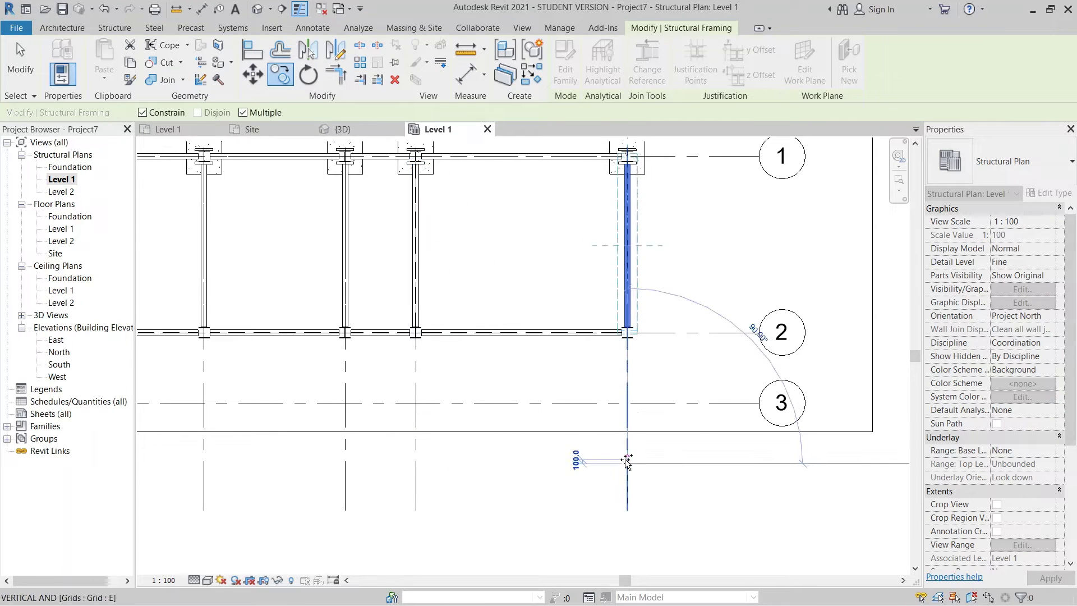
{"action": "key", "text": "Escape"}
{"action": "key", "text": "Escape"}
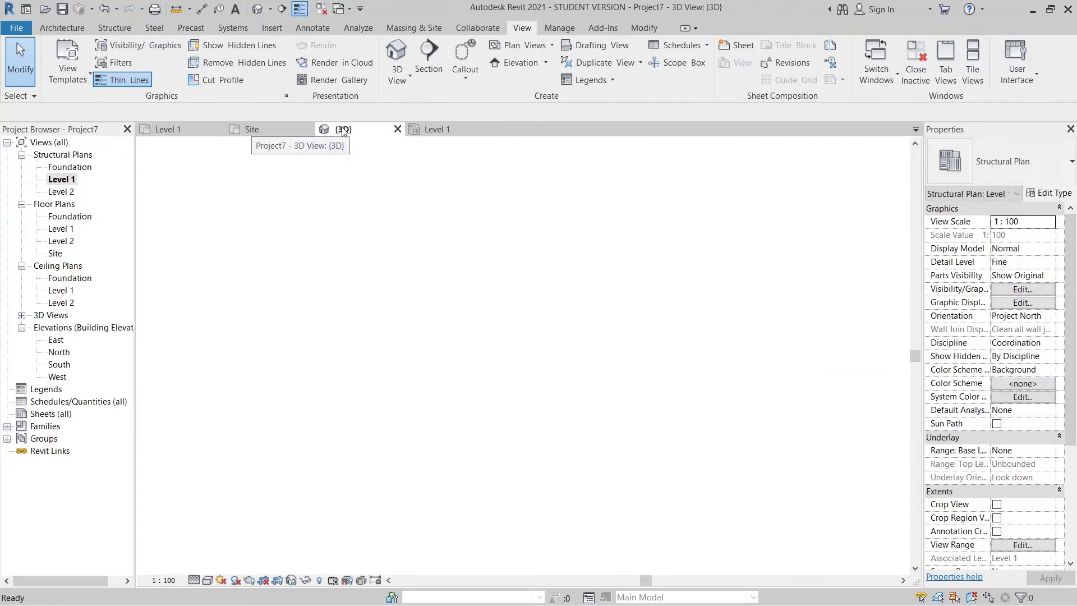
Inspect the copied cross beams and their column junctions across the steel frame in the 3D view.
{"action": "left_click", "coordinate": [342, 129]}
{"action": "middle_click_drag", "start_coordinate": [409, 414], "coordinate": [557, 338], "text": "shift"}
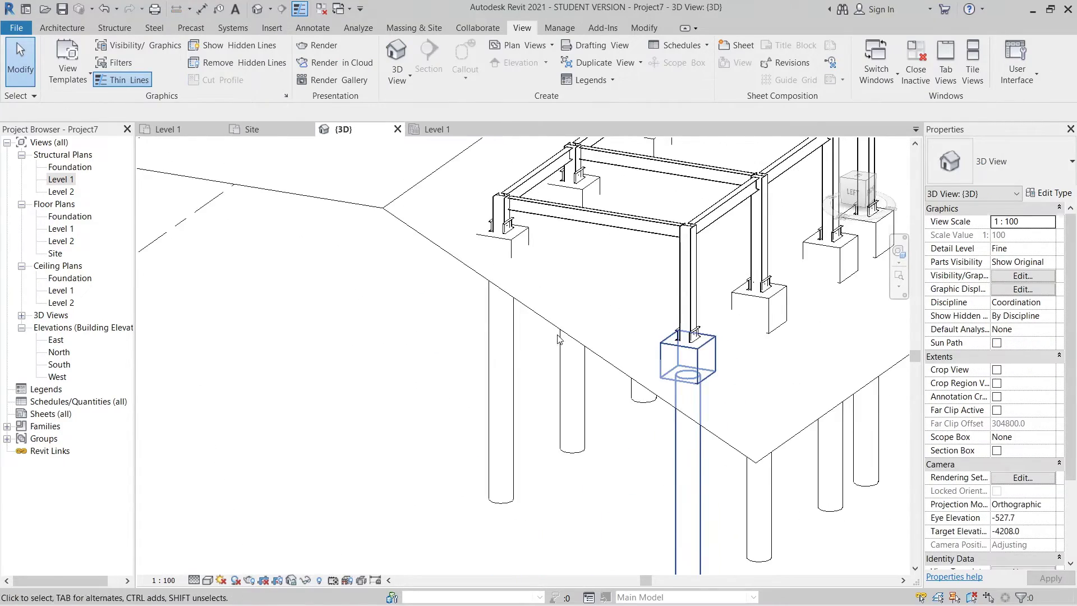
{"action": "scroll", "coordinate": [561, 342], "scroll_direction": "down", "scroll_amount": 1}
{"action": "middle_click_drag", "start_coordinate": [730, 393], "coordinate": [487, 528]}
{"action": "scroll", "coordinate": [483, 401], "scroll_direction": "up", "scroll_amount": 1}
{"action": "scroll", "coordinate": [483, 402], "scroll_direction": "up", "scroll_amount": 1}
{"action": "scroll", "coordinate": [346, 313], "scroll_direction": "down", "scroll_amount": 3}
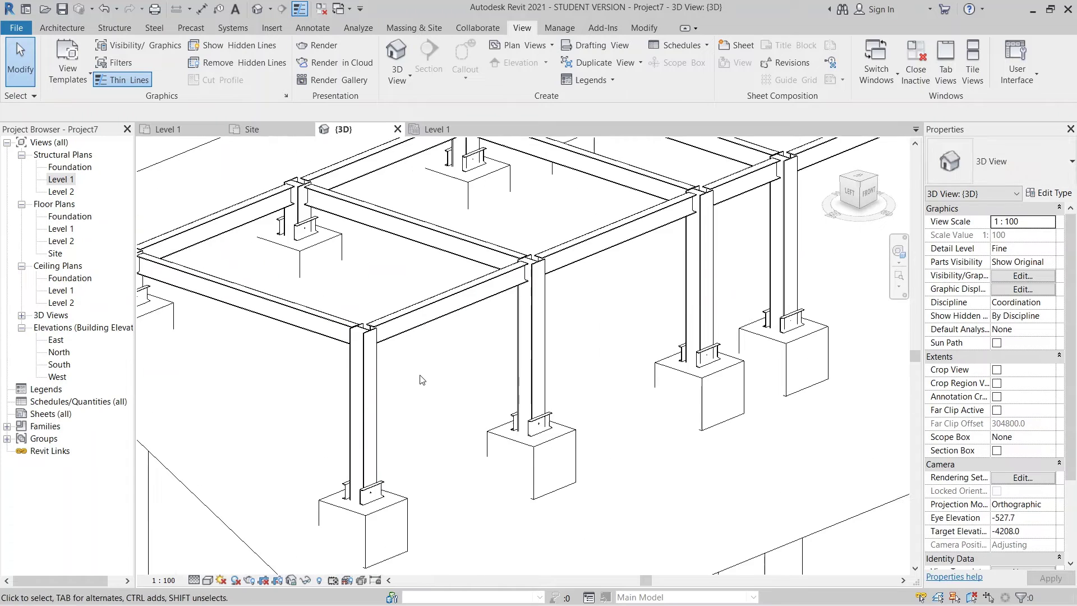
{"action": "middle_click_drag", "start_coordinate": [458, 414], "coordinate": [510, 372]}
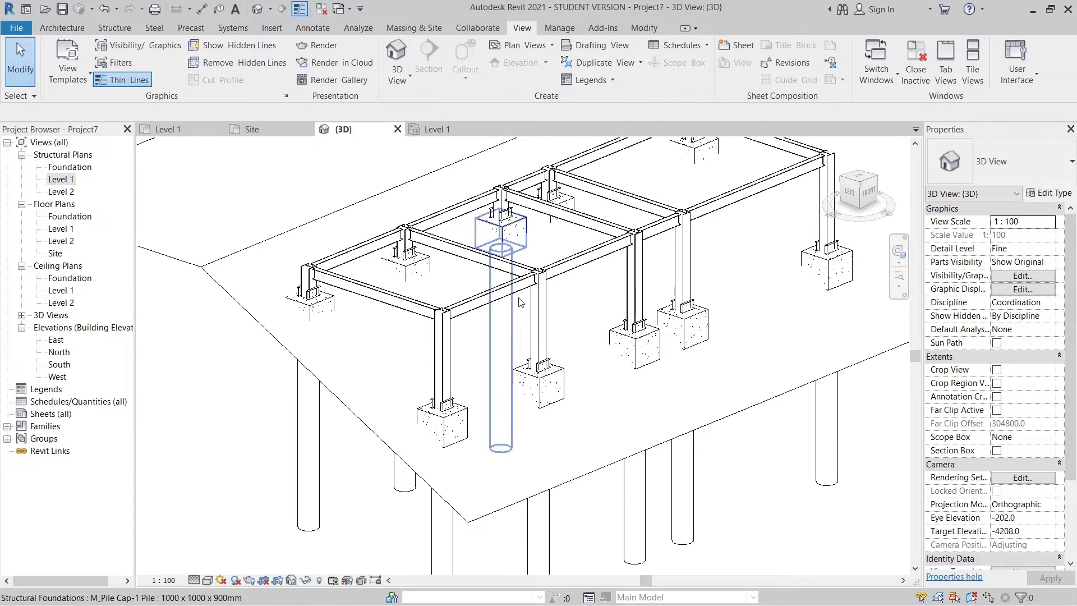
{"action": "scroll", "coordinate": [517, 295], "scroll_direction": "up", "scroll_amount": 2}
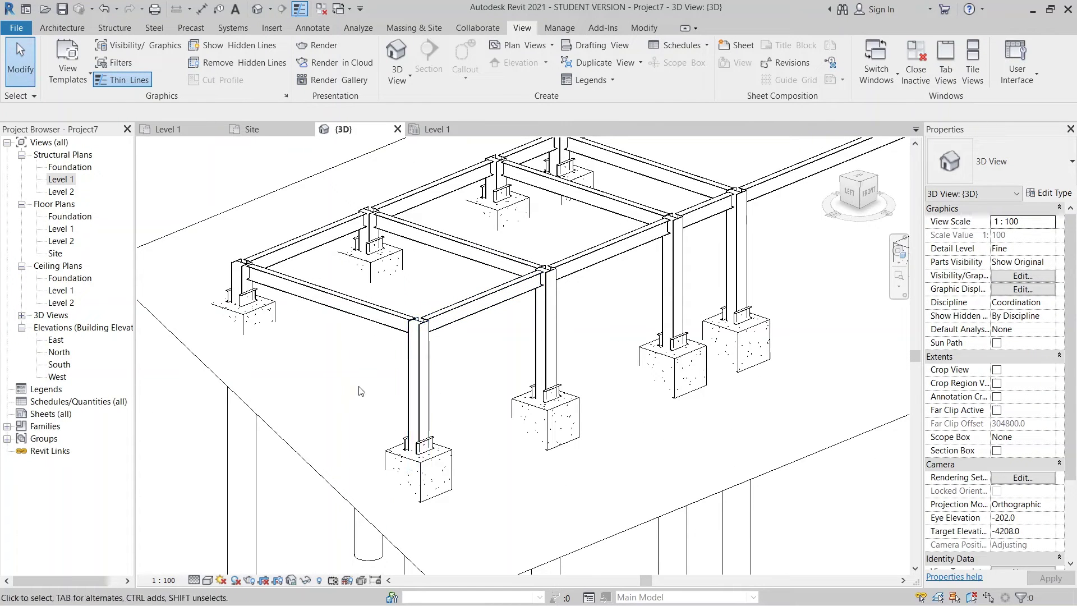
{"action": "middle_click_drag", "start_coordinate": [545, 359], "coordinate": [538, 358]}
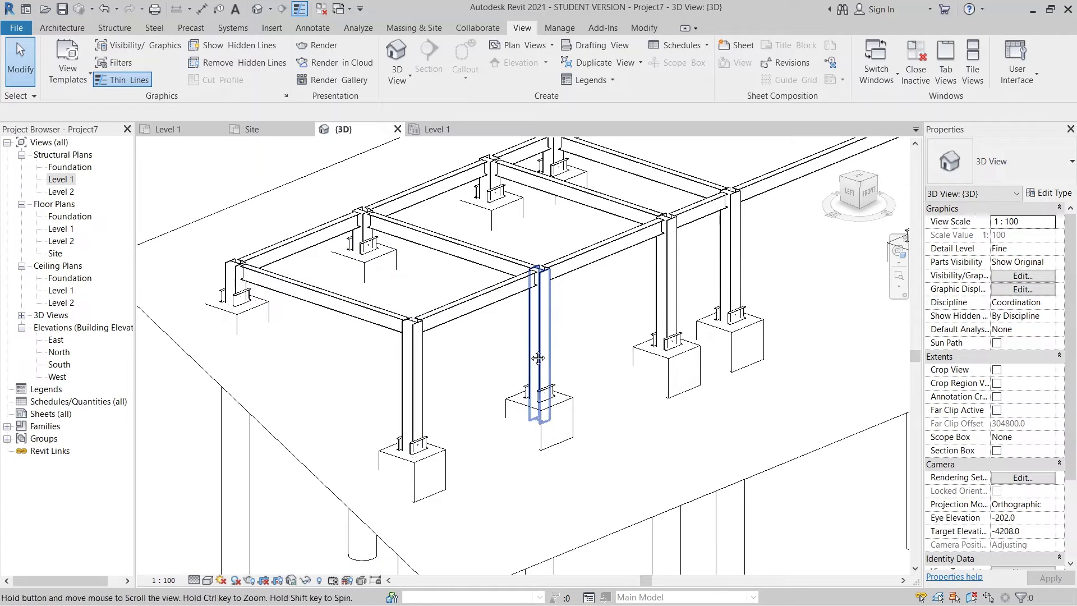
{"action": "scroll", "coordinate": [471, 344], "scroll_direction": "up", "scroll_amount": 3}
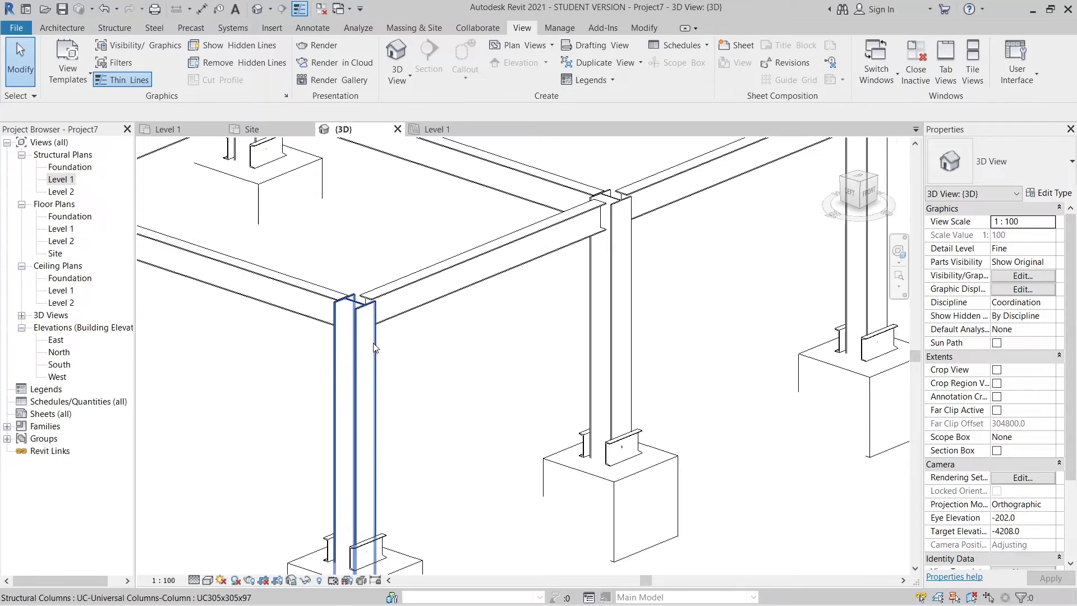
{"action": "middle_click_drag", "start_coordinate": [373, 349], "coordinate": [431, 319]}
{"action": "middle_click_drag", "start_coordinate": [607, 430], "coordinate": [606, 369]}
{"action": "middle_click_drag", "start_coordinate": [481, 391], "coordinate": [531, 413]}
{"action": "scroll", "coordinate": [530, 377], "scroll_direction": "down", "scroll_amount": 2}
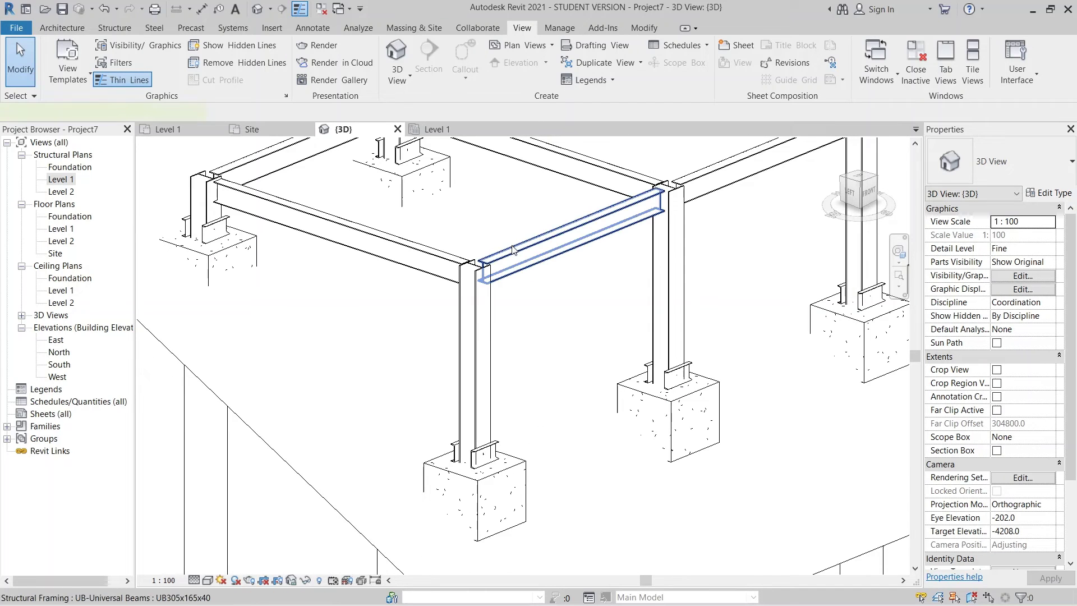
Add a Clip angle - skewed connection between the corner column at A-2 and the beam along grid 2.
{"action": "left_click", "coordinate": [514, 250]}
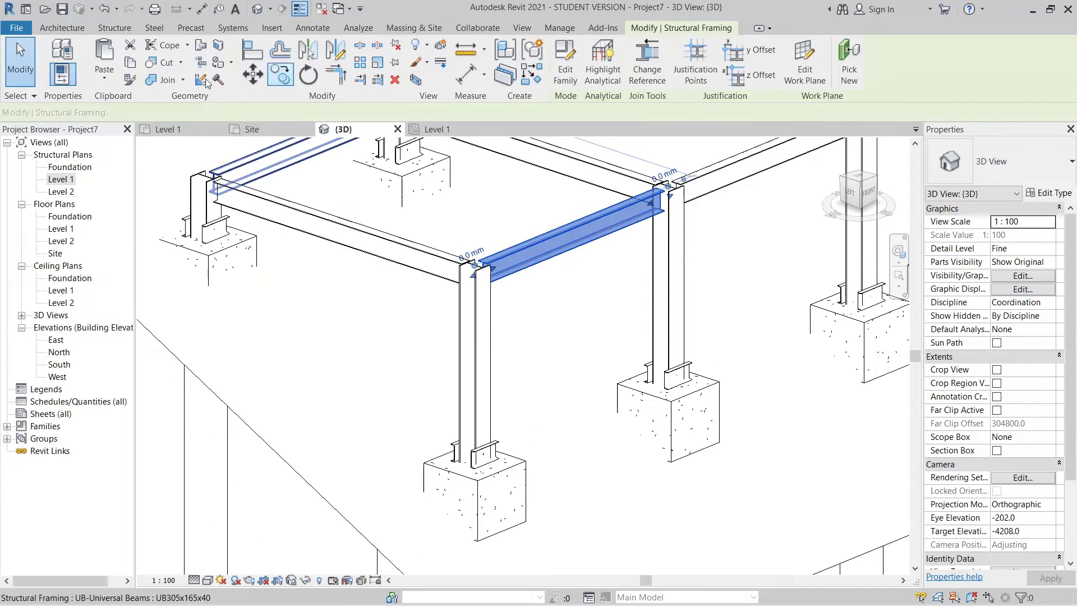
{"action": "left_click", "coordinate": [463, 427], "text": "ctrl"}
{"action": "left_click", "coordinate": [155, 29]}
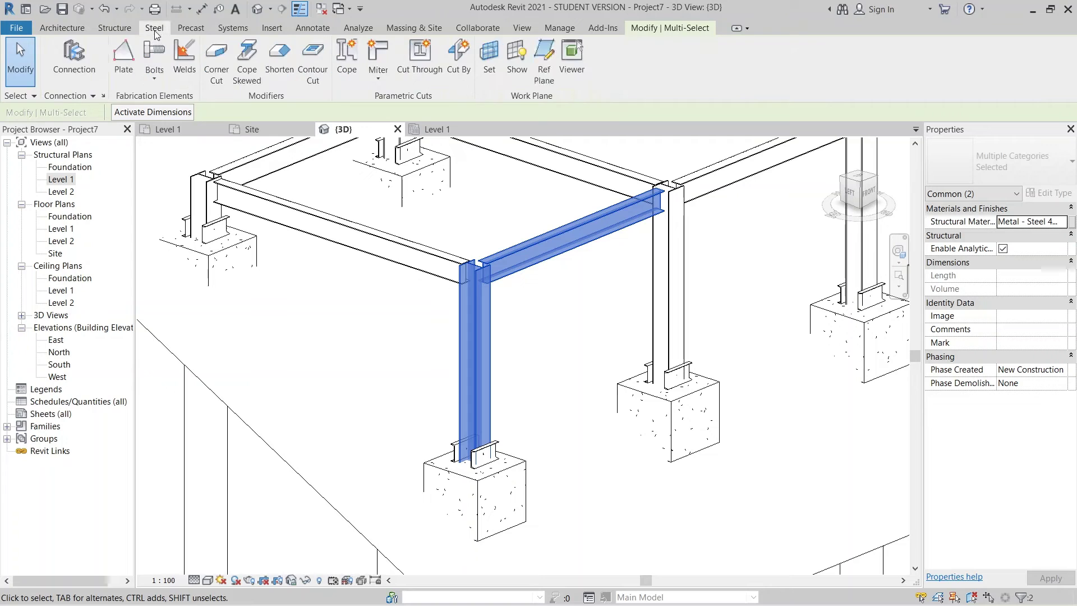
{"action": "left_click", "coordinate": [66, 62]}
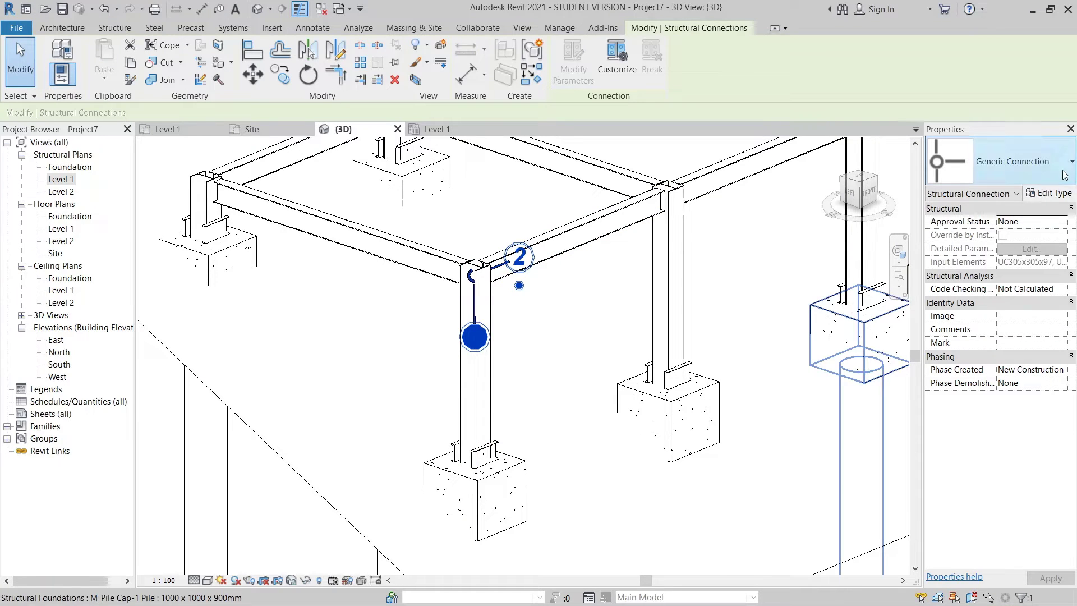
{"action": "left_click", "coordinate": [1062, 170]}
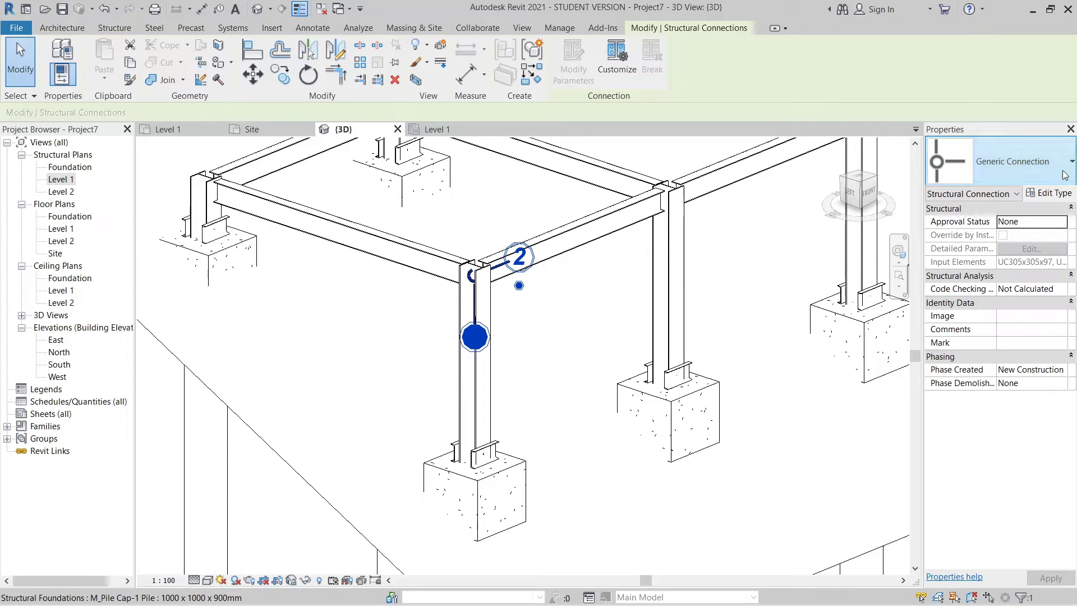
{"action": "scroll", "coordinate": [959, 336], "scroll_direction": "up", "scroll_amount": 2}
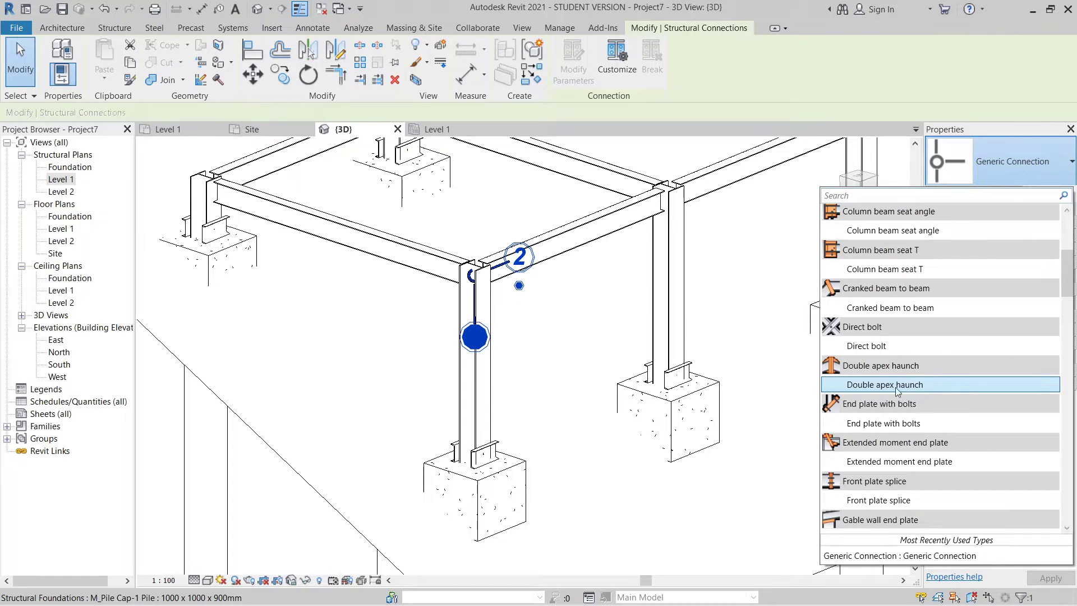
{"action": "scroll", "coordinate": [897, 391], "scroll_direction": "up", "scroll_amount": 2}
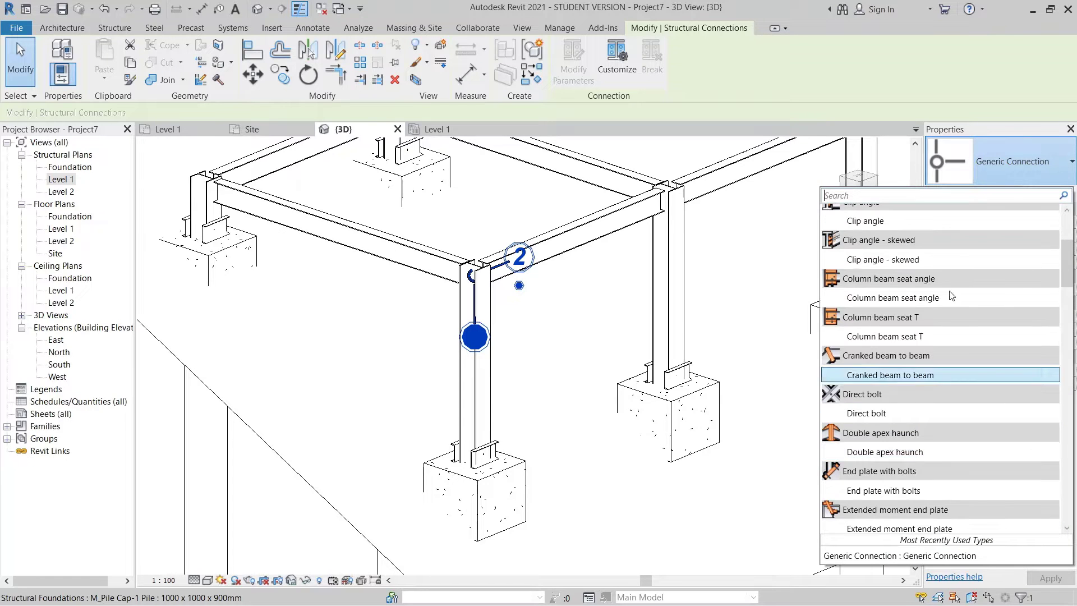
{"action": "left_click", "coordinate": [895, 259]}
{"action": "left_click", "coordinate": [404, 180]}
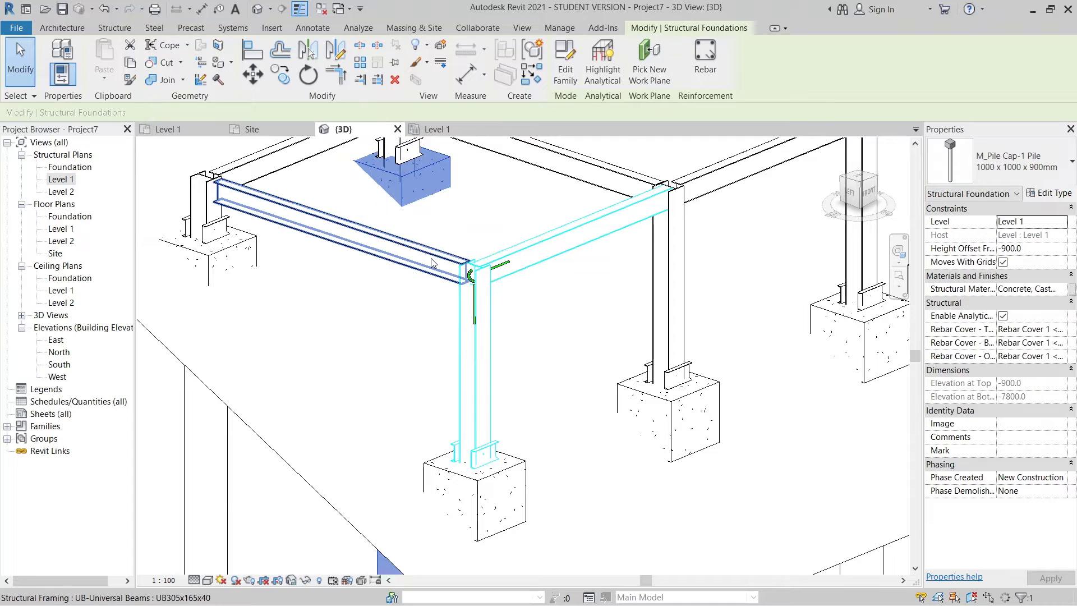
Connect the grid A cross beam to the same corner column with a Clip angle - skewed connection.
{"action": "left_click", "coordinate": [432, 262]}
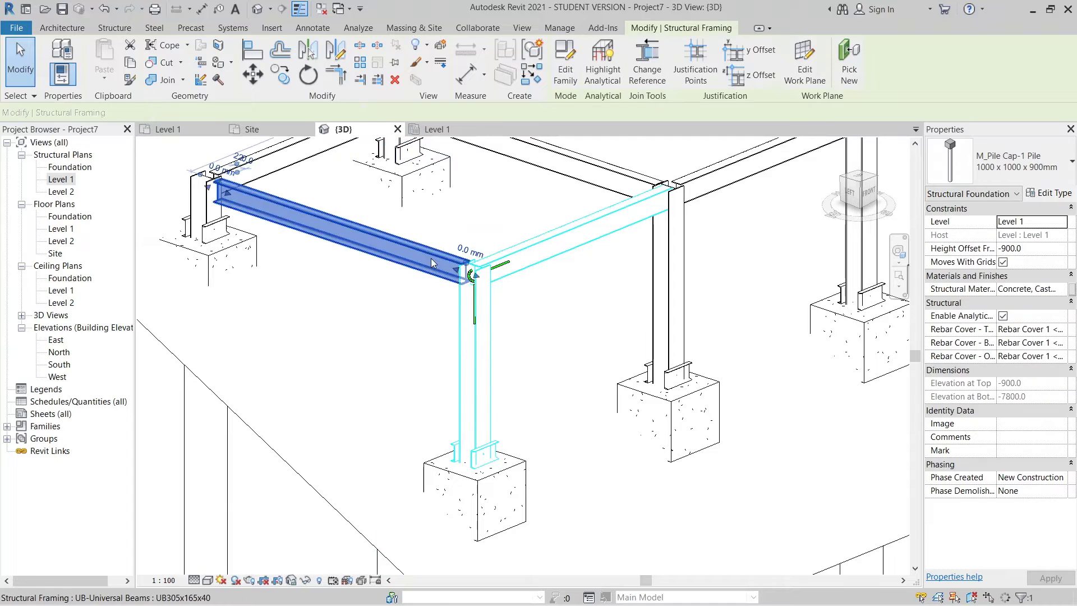
{"action": "left_click", "coordinate": [457, 338], "text": "ctrl"}
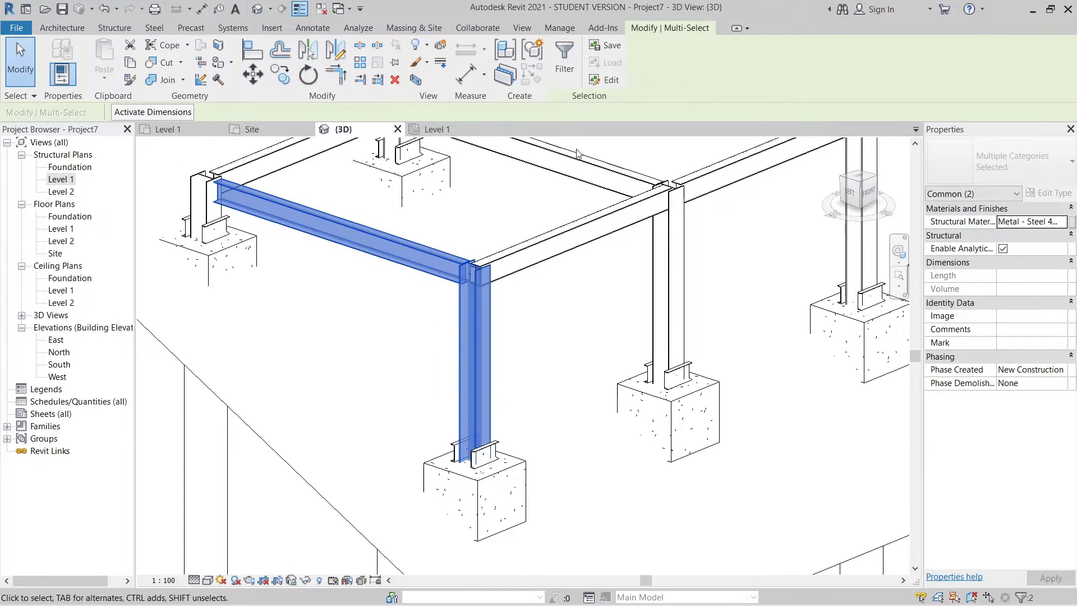
{"action": "left_click", "coordinate": [147, 28]}
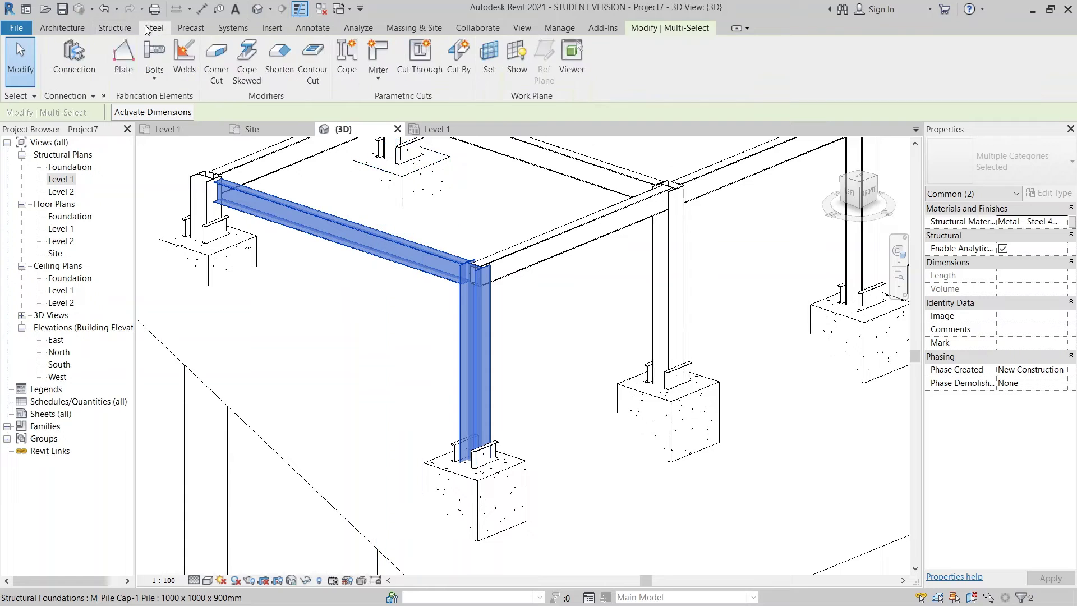
{"action": "left_click", "coordinate": [73, 62]}
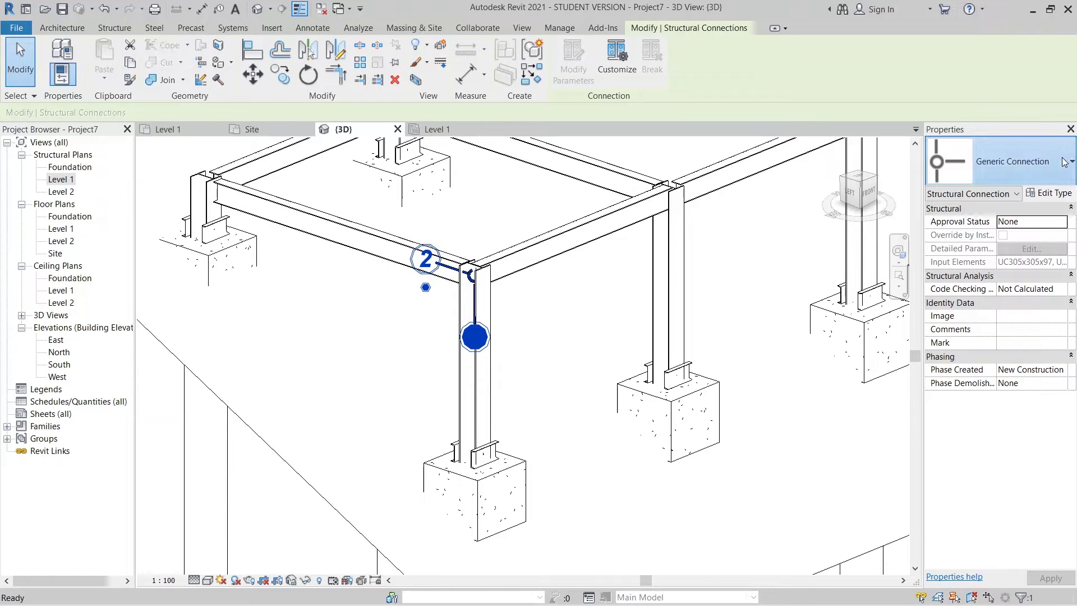
{"action": "left_click", "coordinate": [1065, 162]}
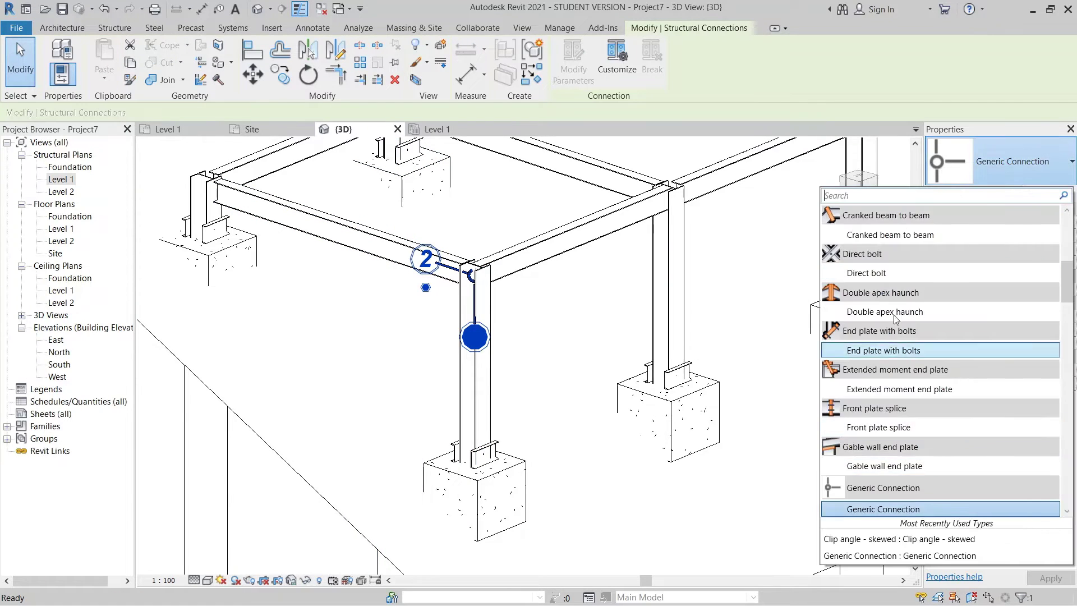
{"action": "scroll", "coordinate": [880, 321], "scroll_direction": "up", "scroll_amount": 2}
{"action": "scroll", "coordinate": [883, 303], "scroll_direction": "up", "scroll_amount": 1}
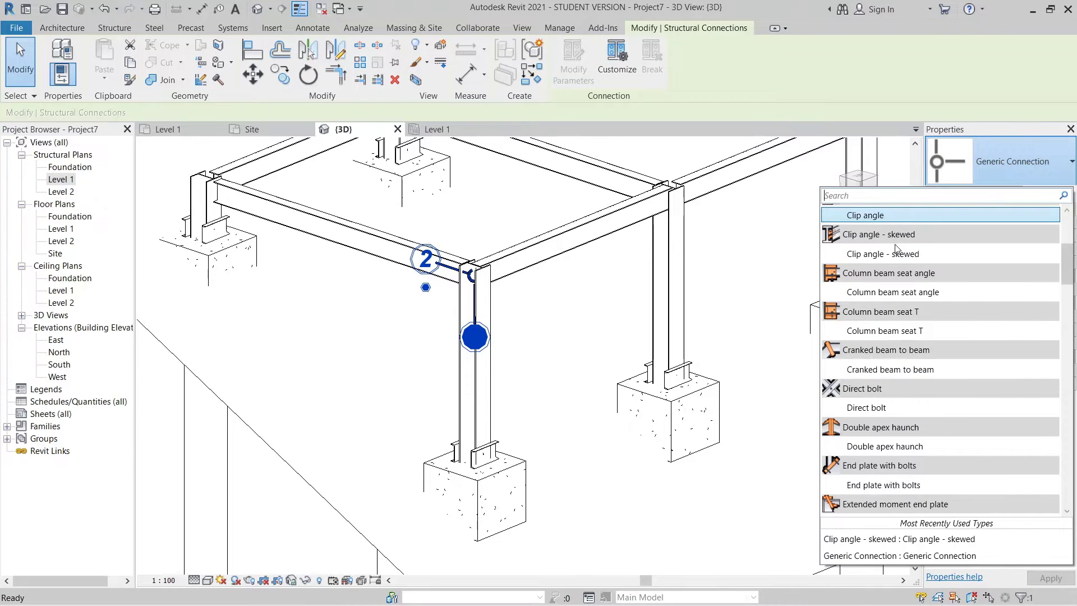
{"action": "left_click", "coordinate": [564, 345]}
{"action": "left_click", "coordinate": [527, 410]}
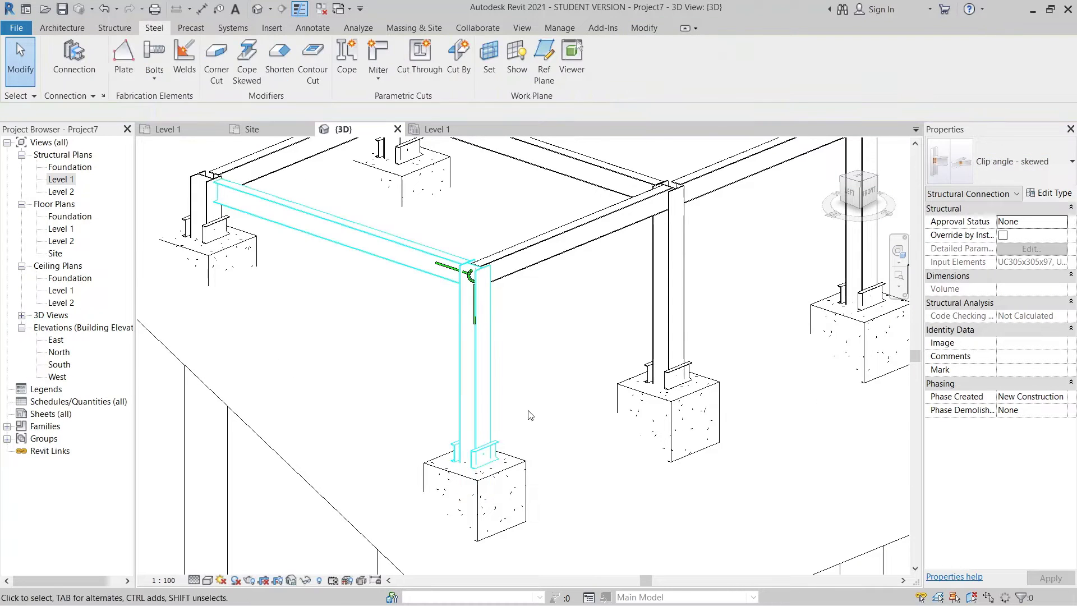
Examine the bolted clip angle joining the grid 2 beam to column A-2, with the 3D view's detail level at Fine.
{"action": "scroll", "coordinate": [696, 514], "scroll_direction": "down", "scroll_amount": 2}
{"action": "middle_click_drag", "start_coordinate": [696, 513], "coordinate": [448, 555]}
{"action": "scroll", "coordinate": [445, 240], "scroll_direction": "up", "scroll_amount": 3}
{"action": "scroll", "coordinate": [381, 387], "scroll_direction": "up", "scroll_amount": 1}
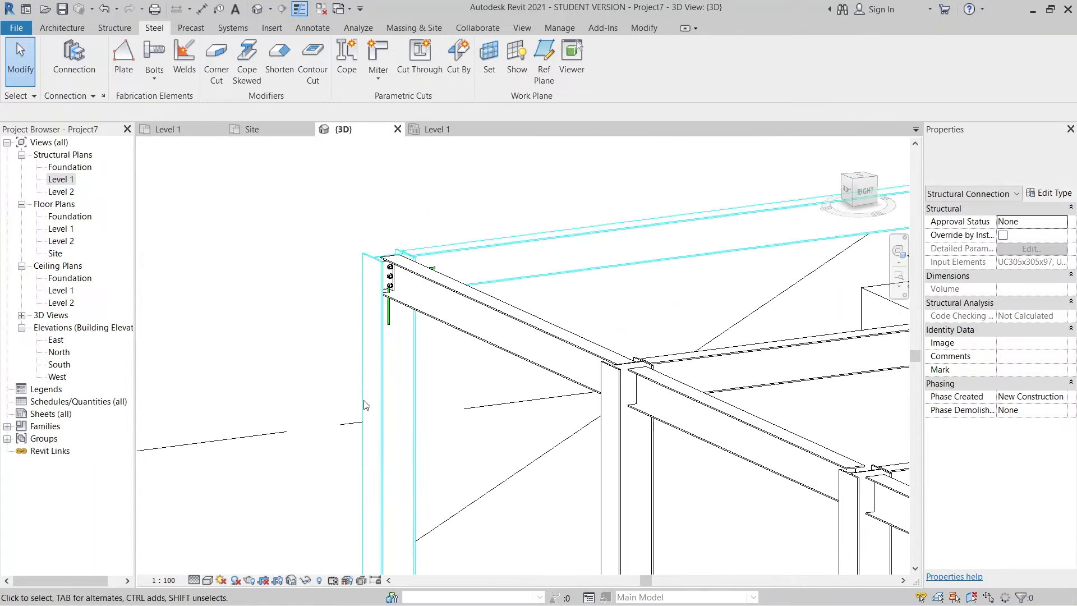
{"action": "left_click", "coordinate": [194, 580]}
{"action": "left_click", "coordinate": [206, 568]}
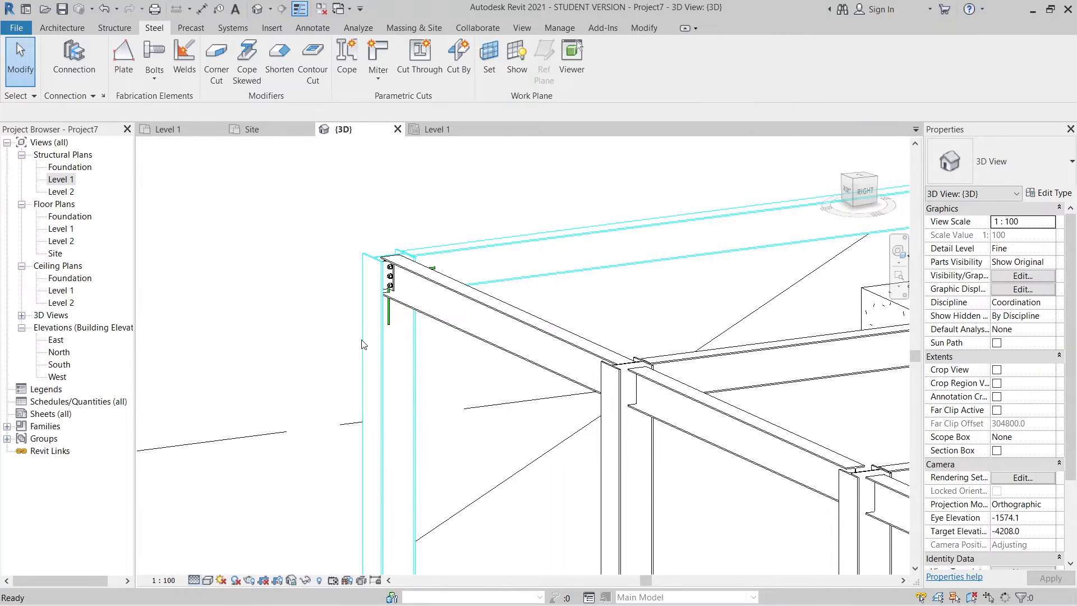
{"action": "scroll", "coordinate": [436, 267], "scroll_direction": "up", "scroll_amount": 2}
{"action": "scroll", "coordinate": [509, 285], "scroll_direction": "up", "scroll_amount": 1}
{"action": "middle_click_drag", "start_coordinate": [510, 285], "coordinate": [587, 216]}
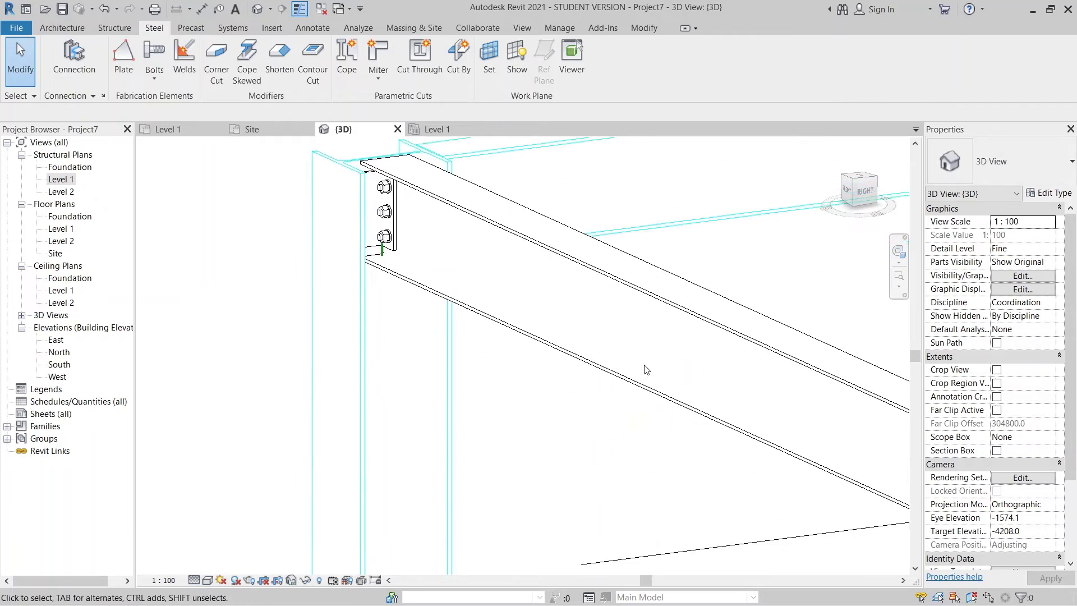
Examine both bolted clip angle connections at column A-2 from inside the frame, including plates, bolts and beam ends.
{"action": "scroll", "coordinate": [644, 373], "scroll_direction": "down", "scroll_amount": 3}
{"action": "middle_click_drag", "start_coordinate": [642, 381], "coordinate": [418, 337]}
{"action": "middle_click_drag", "start_coordinate": [577, 415], "coordinate": [437, 477], "text": "shift"}
{"action": "scroll", "coordinate": [802, 415], "scroll_direction": "down", "scroll_amount": 1}
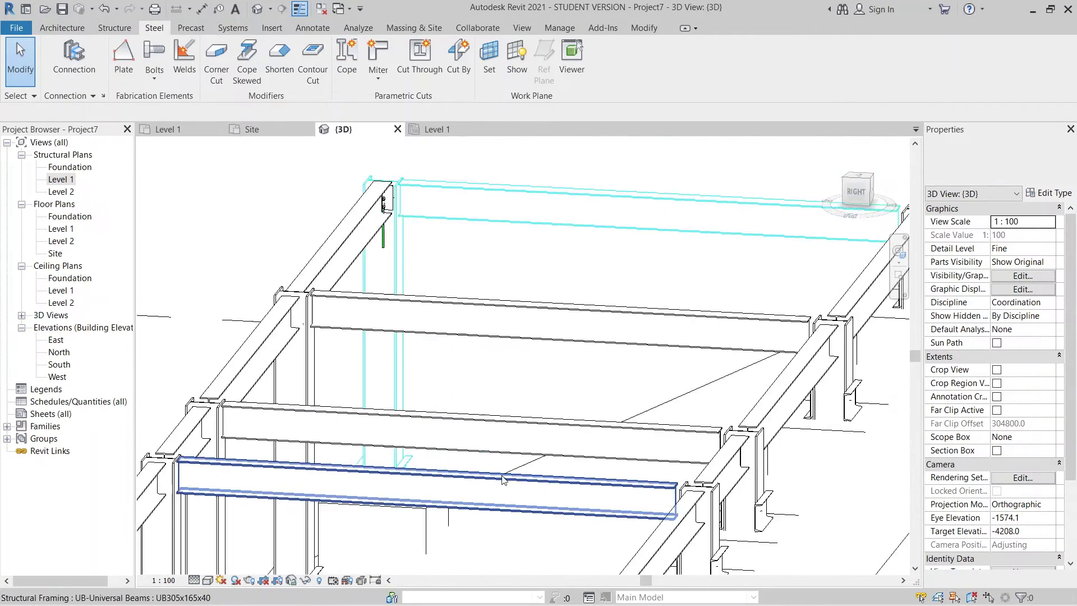
{"action": "middle_click_drag", "start_coordinate": [505, 481], "coordinate": [566, 437], "text": "shift"}
{"action": "middle_click_drag", "start_coordinate": [685, 207], "coordinate": [493, 361]}
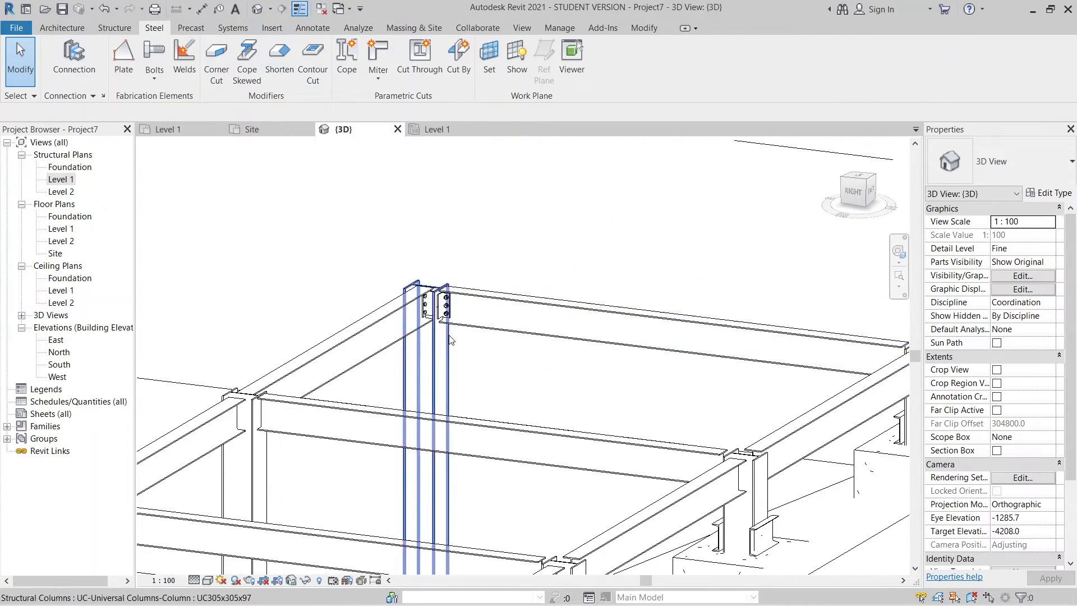
{"action": "scroll", "coordinate": [448, 335], "scroll_direction": "up", "scroll_amount": 3}
{"action": "scroll", "coordinate": [417, 320], "scroll_direction": "up", "scroll_amount": 1}
{"action": "middle_click_drag", "start_coordinate": [418, 323], "coordinate": [520, 454], "text": "shift"}
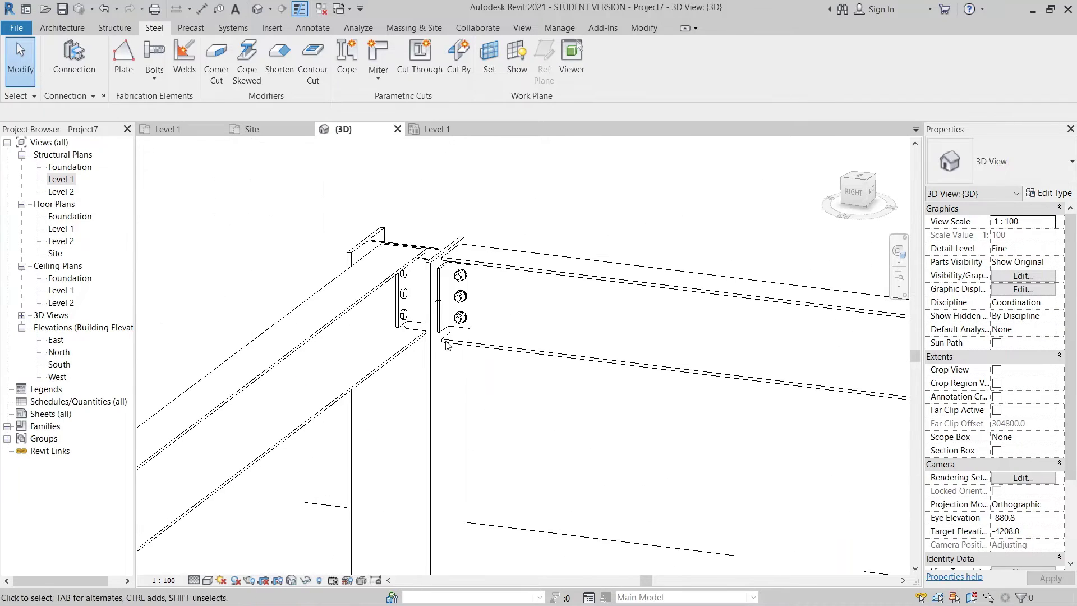
{"action": "scroll", "coordinate": [447, 325], "scroll_direction": "up", "scroll_amount": 3}
{"action": "middle_click_drag", "start_coordinate": [446, 224], "coordinate": [585, 350]}
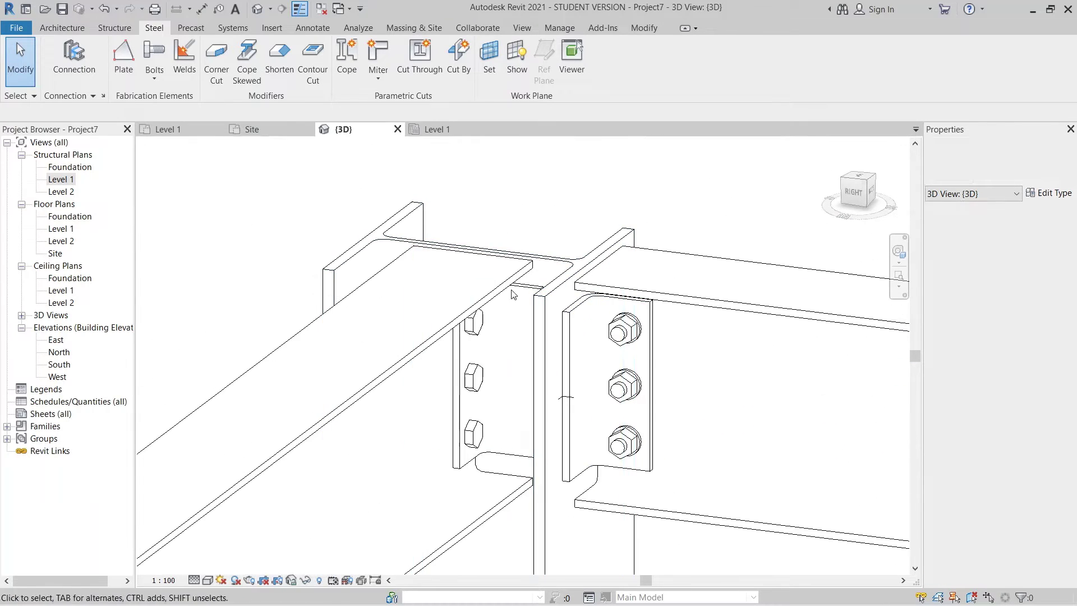
{"action": "scroll", "coordinate": [531, 314], "scroll_direction": "down", "scroll_amount": 1}
{"action": "middle_click_drag", "start_coordinate": [538, 322], "coordinate": [592, 101]}
{"action": "scroll", "coordinate": [589, 359], "scroll_direction": "down", "scroll_amount": 2}
{"action": "scroll", "coordinate": [589, 359], "scroll_direction": "down", "scroll_amount": 3}
{"action": "middle_click_drag", "start_coordinate": [589, 359], "coordinate": [519, 235]}
{"action": "scroll", "coordinate": [455, 382], "scroll_direction": "down", "scroll_amount": 3}
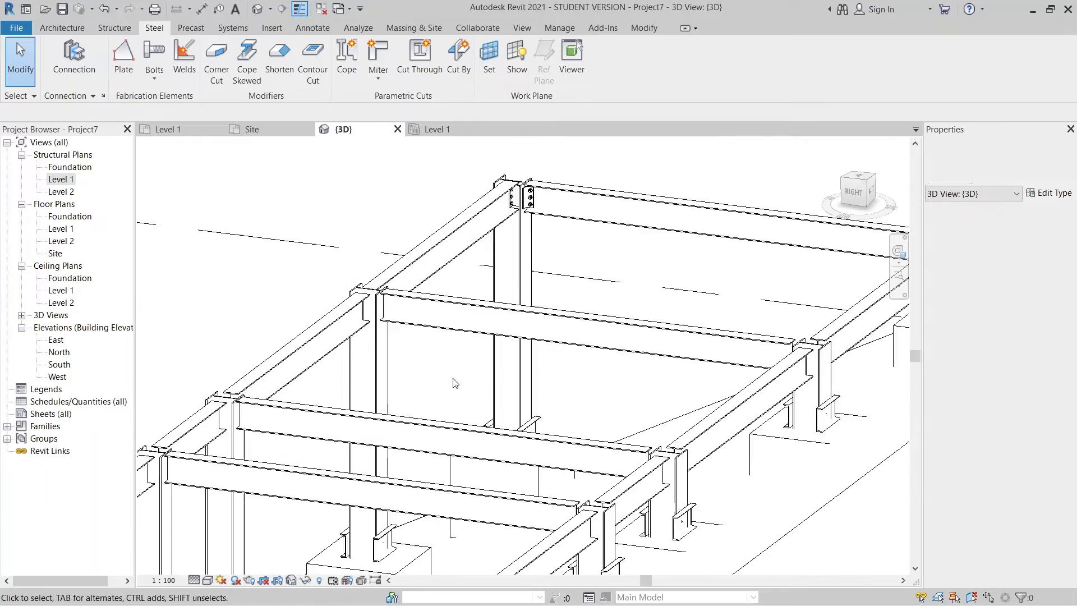
Examine the bolted clip angle connection at column A-2 from outside the frame, including its bolts and the beam end.
{"action": "middle_click_drag", "start_coordinate": [407, 403], "coordinate": [603, 348], "text": "shift"}
{"action": "scroll", "coordinate": [808, 367], "scroll_direction": "up", "scroll_amount": 4}
{"action": "scroll", "coordinate": [604, 349], "scroll_direction": "down", "scroll_amount": 1}
{"action": "middle_click_drag", "start_coordinate": [521, 318], "coordinate": [191, 198]}
{"action": "middle_click_drag", "start_coordinate": [808, 468], "coordinate": [673, 423]}
{"action": "middle_click_drag", "start_coordinate": [673, 424], "coordinate": [574, 478]}
{"action": "scroll", "coordinate": [603, 309], "scroll_direction": "up", "scroll_amount": 2}
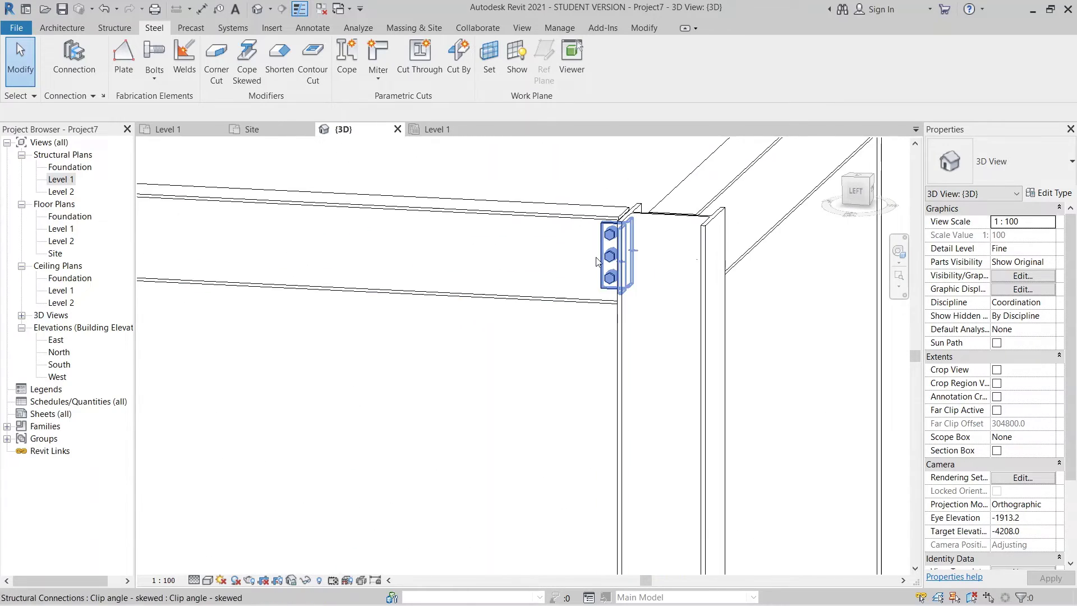
{"action": "scroll", "coordinate": [613, 291], "scroll_direction": "down", "scroll_amount": 5}
{"action": "mouse_move", "coordinate": [657, 306]}
{"action": "middle_mouse_down"}
{"action": "mouse_move", "coordinate": [669, 309]}
{"action": "mouse_move", "coordinate": [654, 326]}
{"action": "middle_mouse_up"}
{"action": "middle_click_drag", "start_coordinate": [460, 266], "coordinate": [338, 433]}
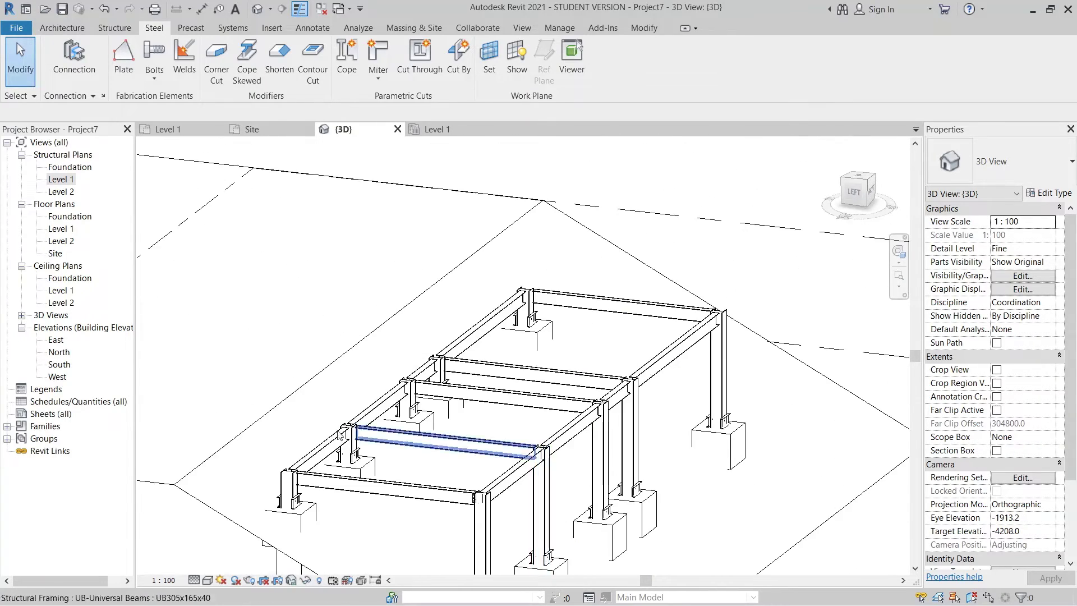
Check which members the clip angle - skewed connection at column A-2 joins, and review the whole beam frame from the front.
{"action": "scroll", "coordinate": [553, 400], "scroll_direction": "up", "scroll_amount": 3}
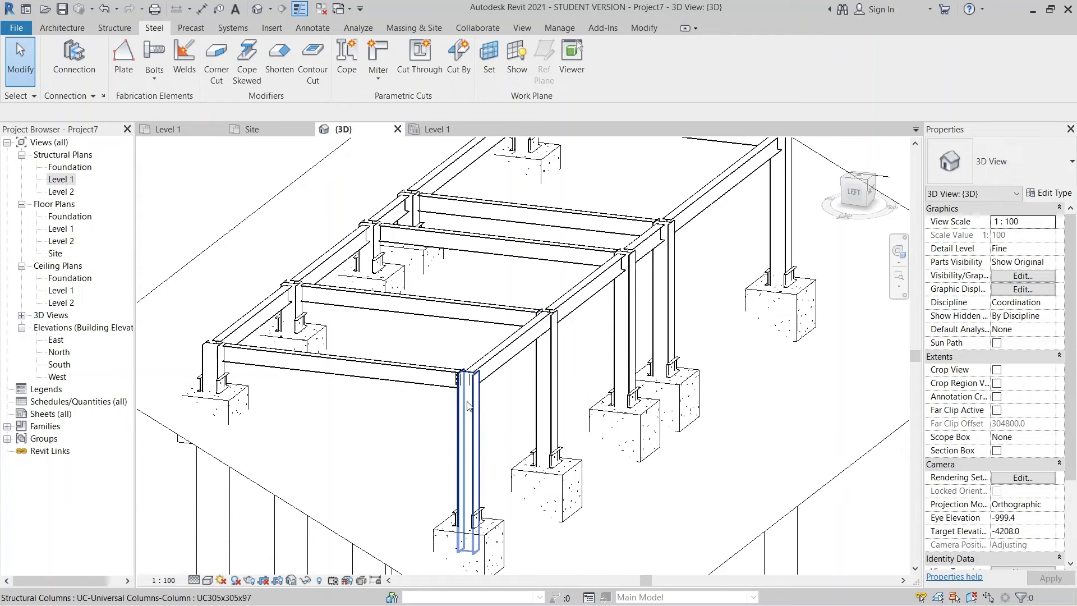
{"action": "left_click", "coordinate": [462, 388]}
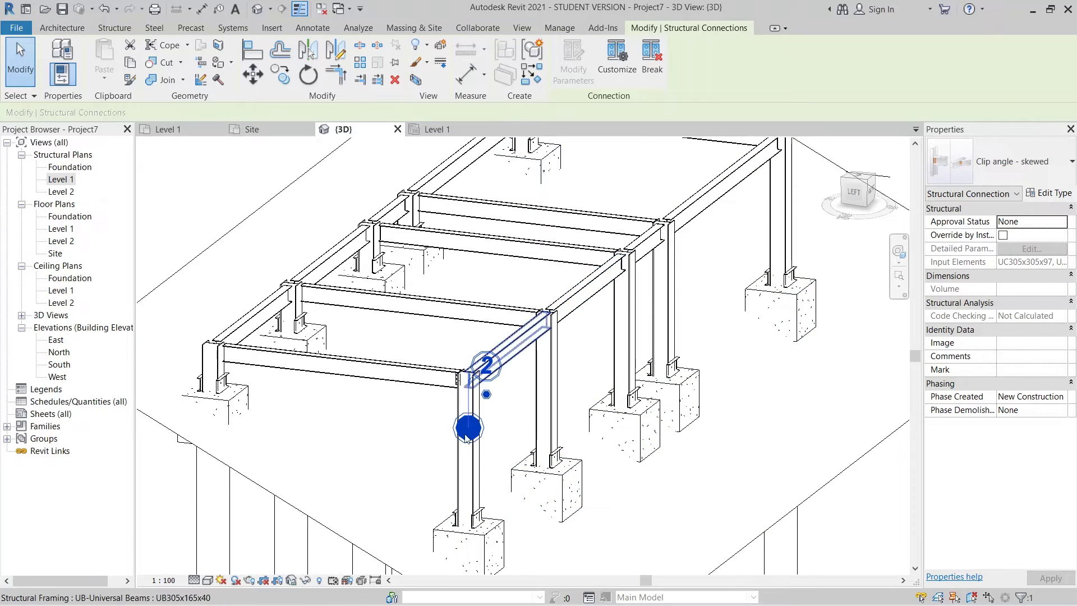
{"action": "scroll", "coordinate": [465, 438], "scroll_direction": "down", "scroll_amount": 2}
{"action": "middle_click_drag", "start_coordinate": [483, 427], "coordinate": [496, 420]}
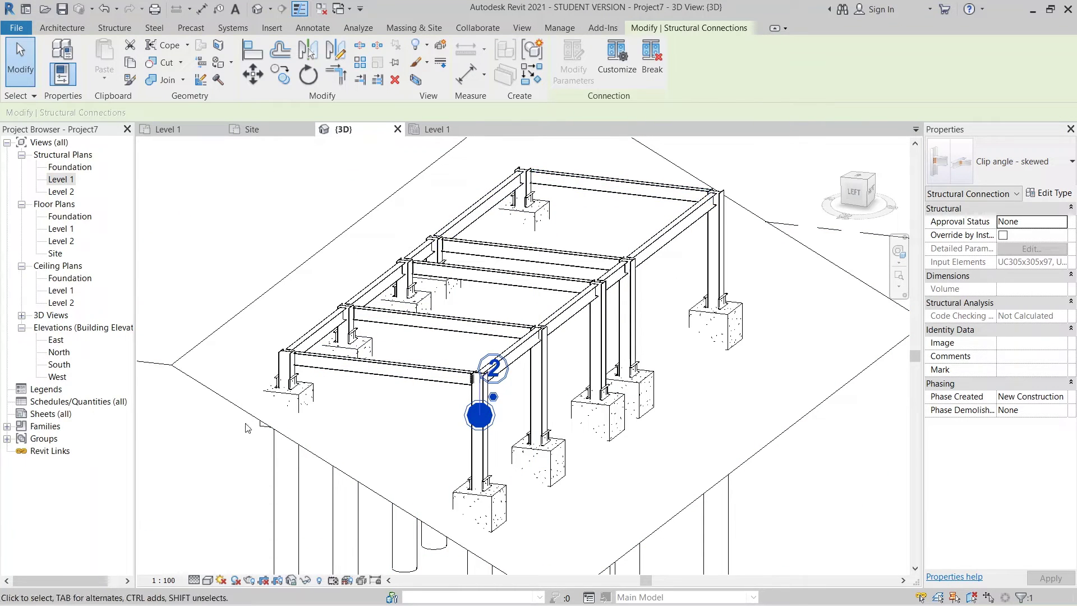
{"action": "middle_click_drag", "start_coordinate": [407, 290], "coordinate": [487, 259]}
{"action": "key", "text": "Escape"}
{"action": "scroll", "coordinate": [562, 369], "scroll_direction": "up", "scroll_amount": 2}
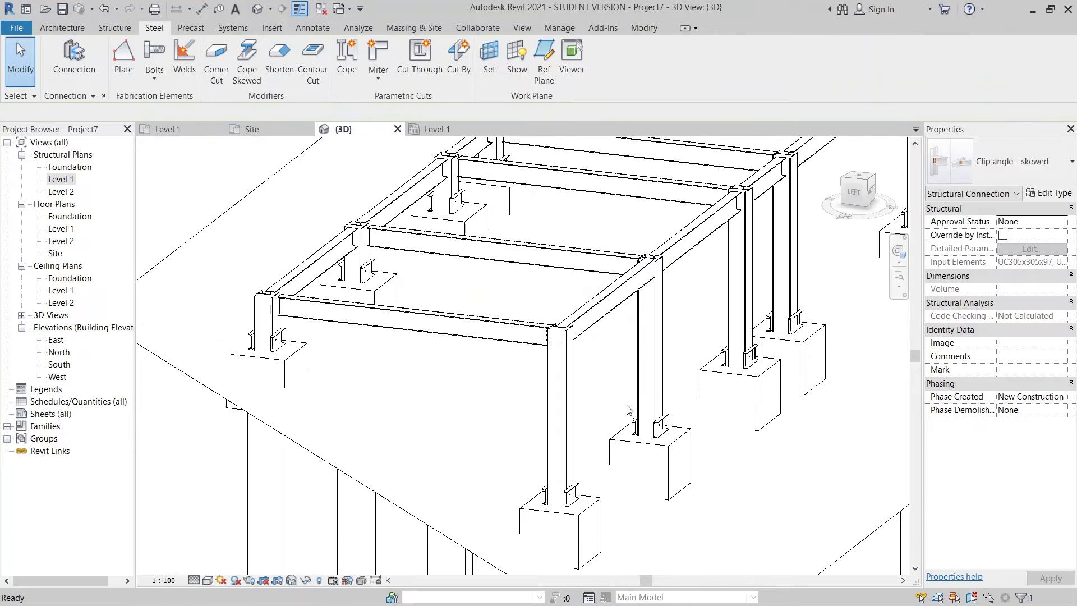
{"action": "scroll", "coordinate": [558, 357], "scroll_direction": "down", "scroll_amount": 3}
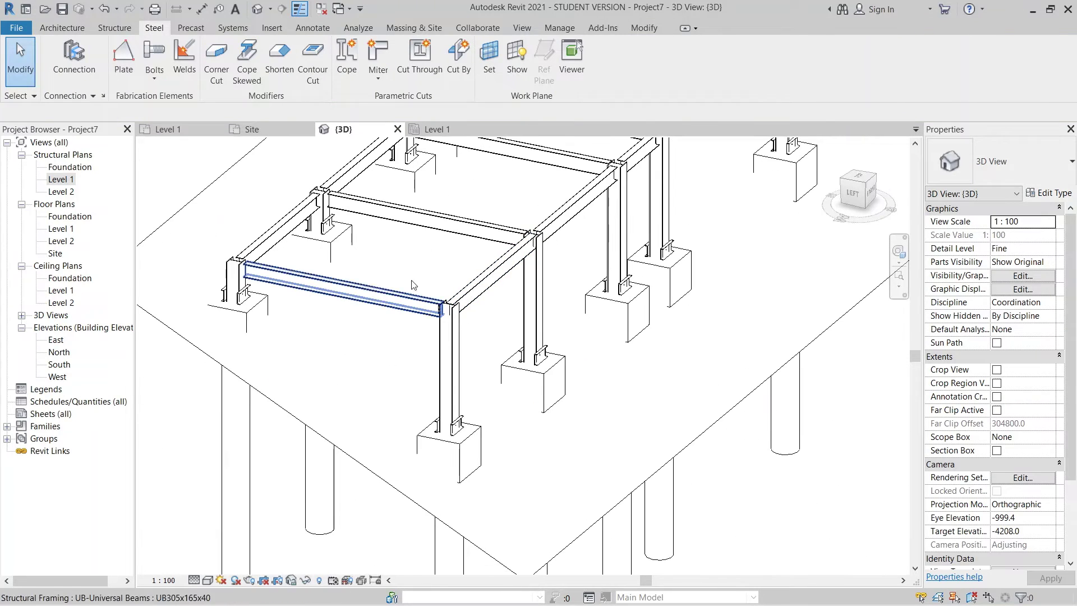
{"action": "middle_click_drag", "start_coordinate": [341, 390], "coordinate": [342, 555]}
{"action": "scroll", "coordinate": [449, 326], "scroll_direction": "down", "scroll_amount": 2}
{"action": "middle_click_drag", "start_coordinate": [516, 319], "coordinate": [590, 239]}
{"action": "middle_click_drag", "start_coordinate": [649, 399], "coordinate": [481, 327], "text": "shift"}
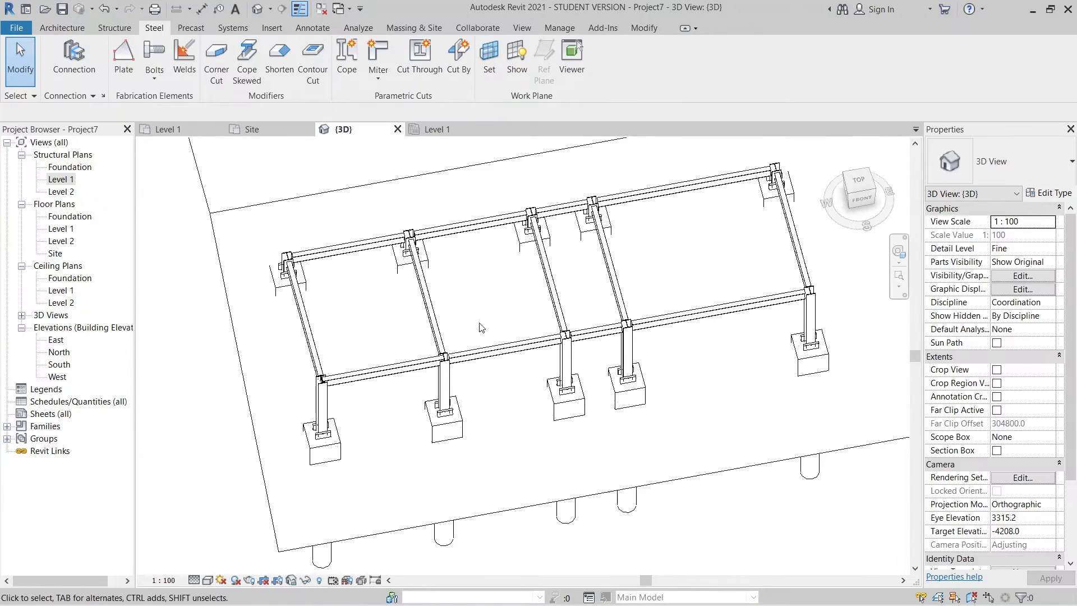
On the Level 1 structural plan, place a UB305x165x40 beam along grid A from column A-2 to grid 3.
{"action": "left_click", "coordinate": [439, 130]}
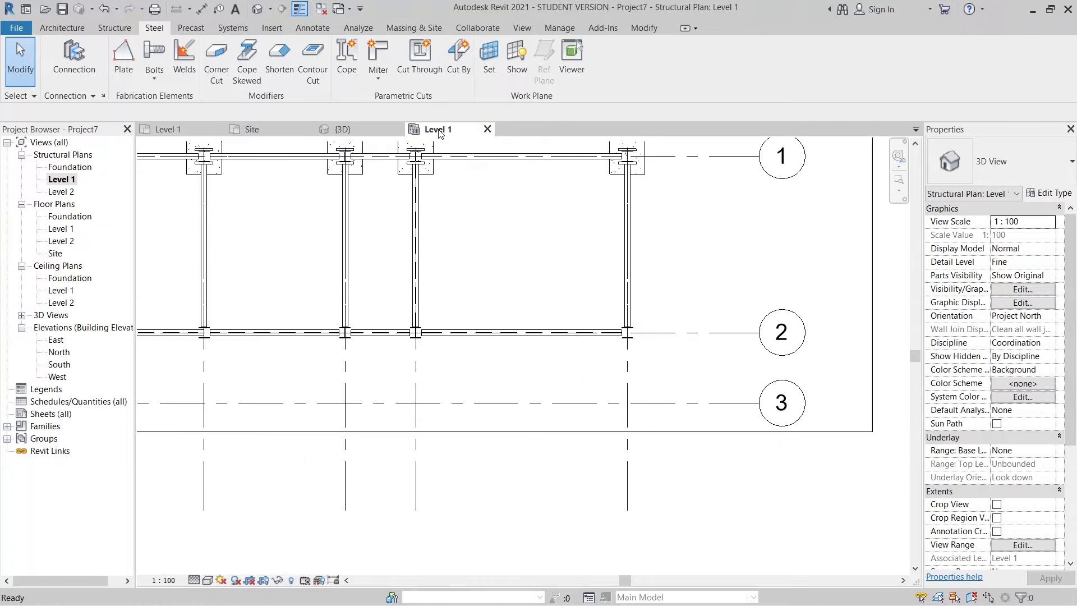
{"action": "scroll", "coordinate": [493, 264], "scroll_direction": "down", "scroll_amount": 3}
{"action": "scroll", "coordinate": [409, 315], "scroll_direction": "up", "scroll_amount": 5}
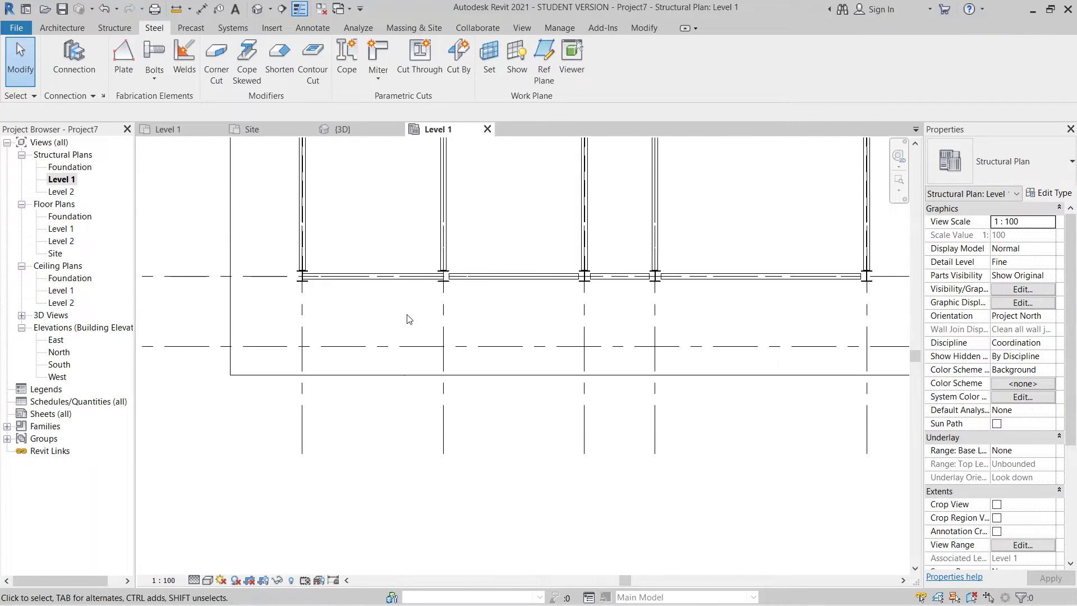
{"action": "middle_click_drag", "start_coordinate": [373, 326], "coordinate": [367, 361]}
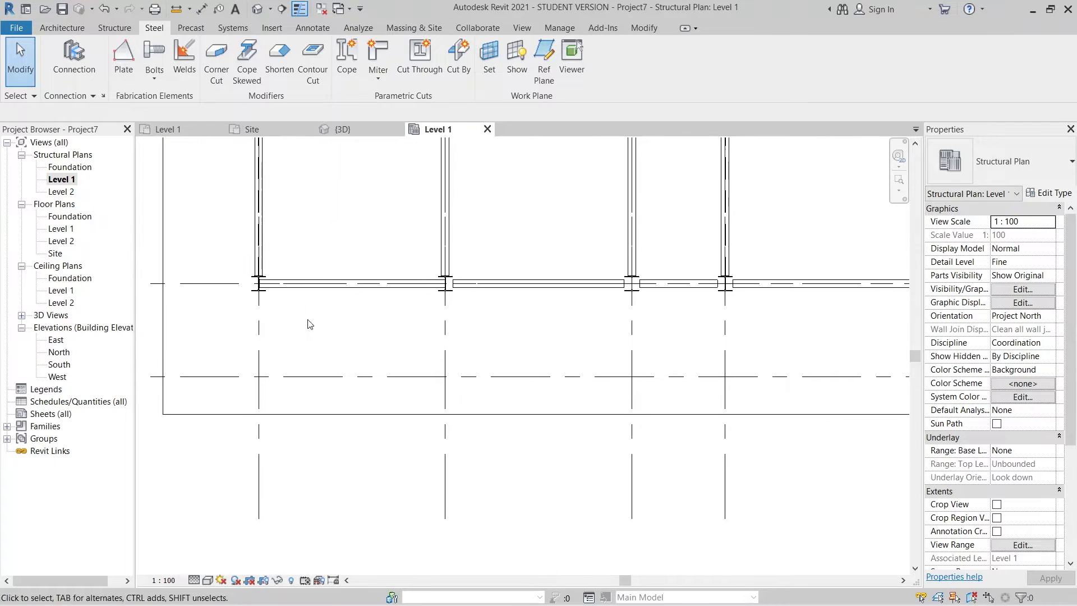
{"action": "scroll", "coordinate": [297, 323], "scroll_direction": "down", "scroll_amount": 1}
{"action": "middle_click_drag", "start_coordinate": [303, 345], "coordinate": [328, 349]}
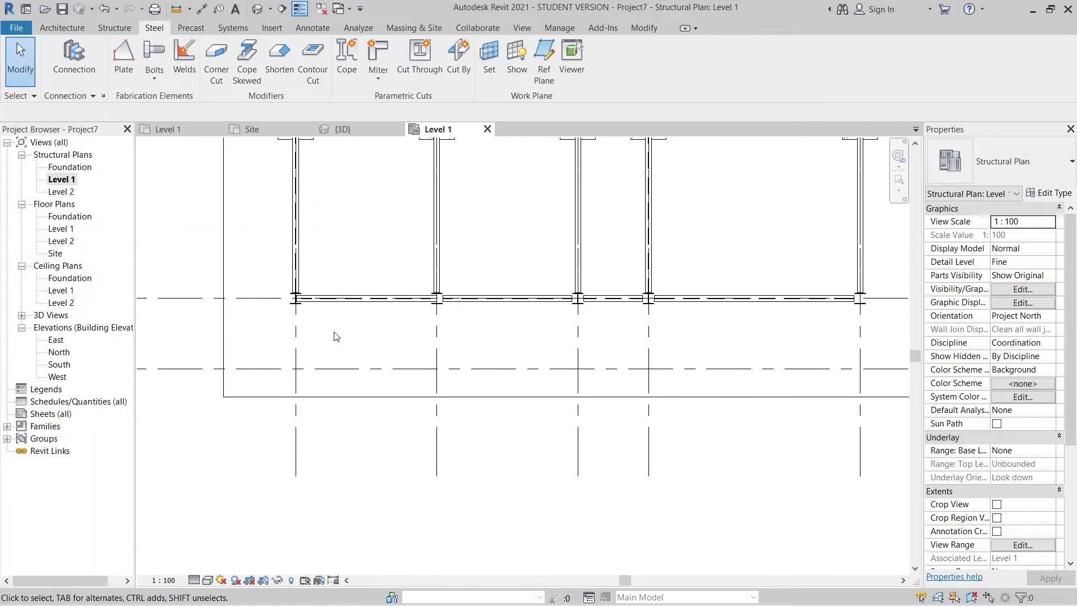
{"action": "key", "text": "b"}
{"action": "key", "text": "m"}
{"action": "scroll", "coordinate": [255, 320], "scroll_direction": "up", "scroll_amount": 4}
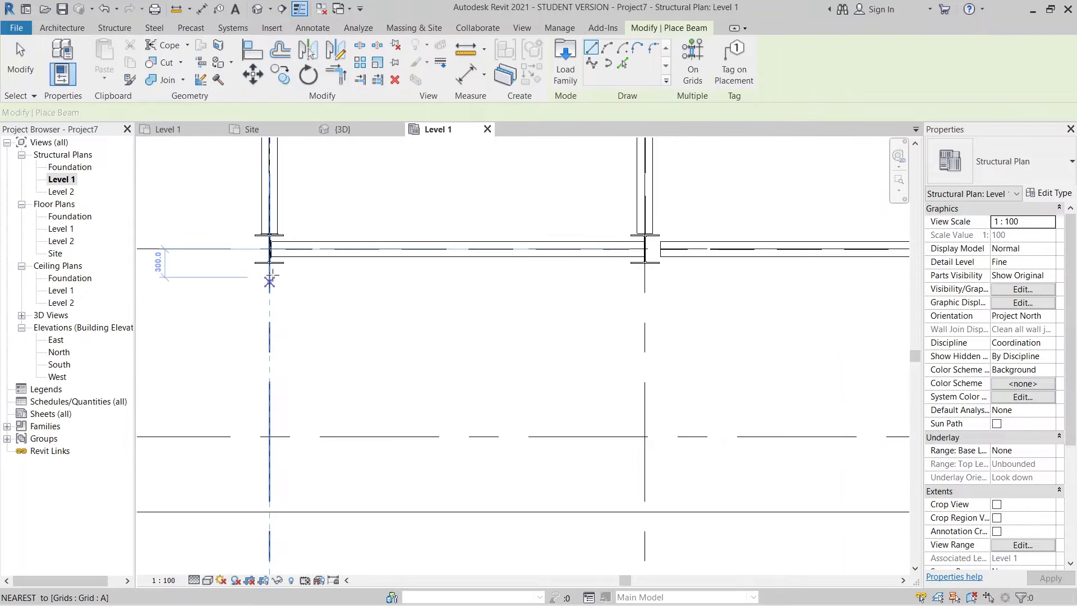
{"action": "left_click", "coordinate": [270, 267]}
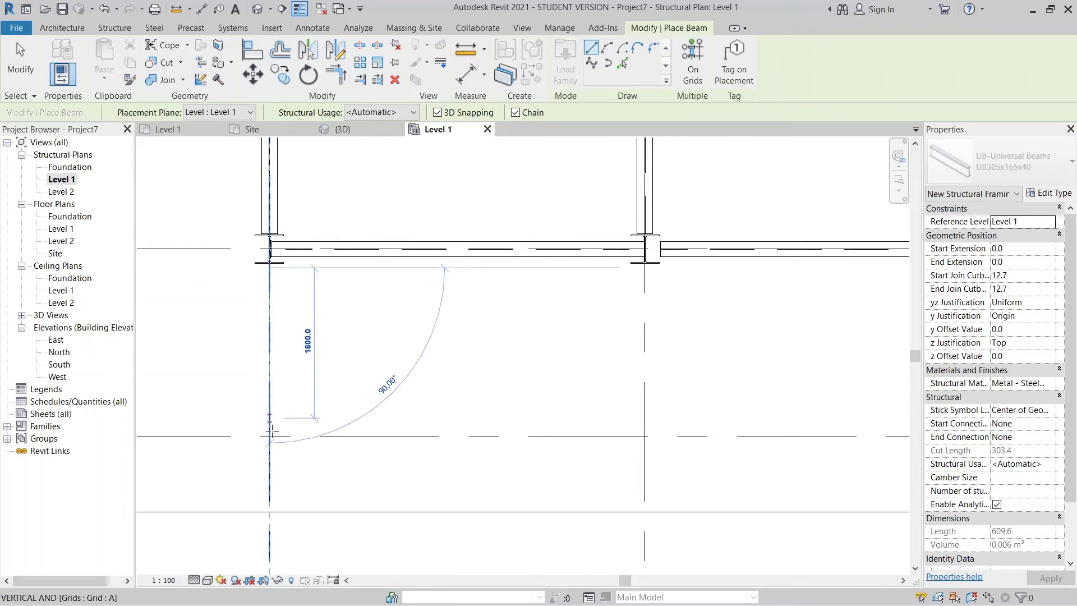
{"action": "left_click", "coordinate": [270, 436]}
Continue the beam chain along grid 3 to grid E and back along grid E to column E-2.
{"action": "scroll", "coordinate": [596, 442], "scroll_direction": "down", "scroll_amount": 4}
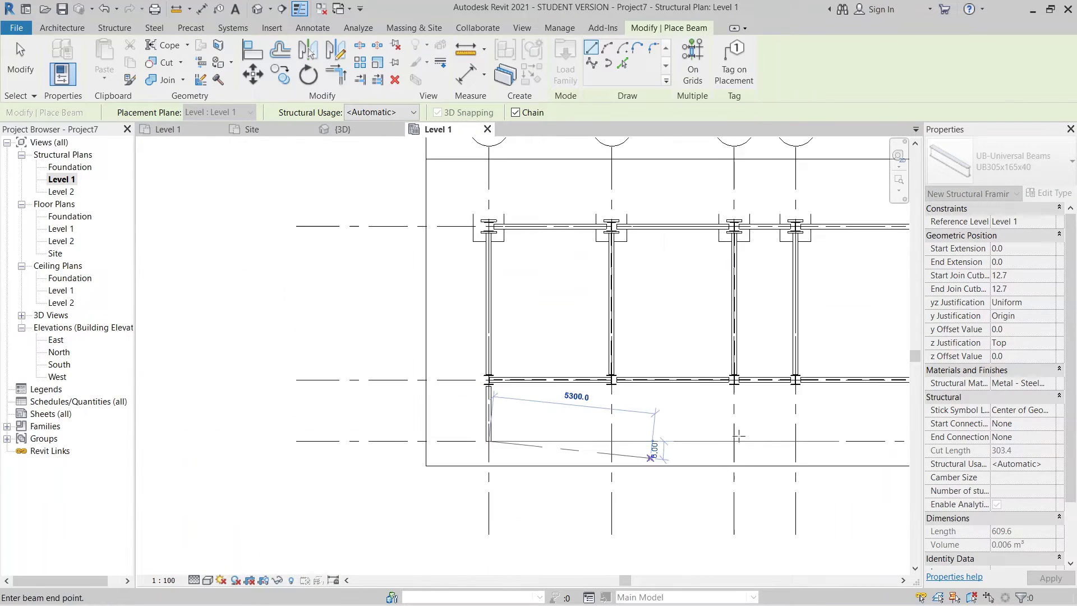
{"action": "scroll", "coordinate": [738, 435], "scroll_direction": "down", "scroll_amount": 2}
{"action": "scroll", "coordinate": [668, 428], "scroll_direction": "up", "scroll_amount": 4}
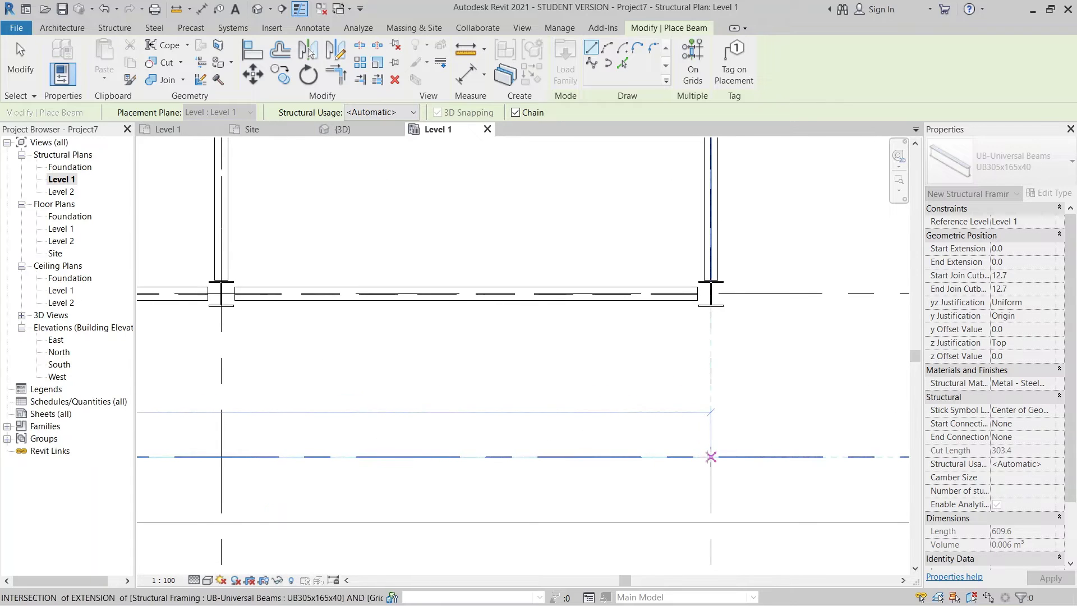
{"action": "left_click", "coordinate": [711, 457]}
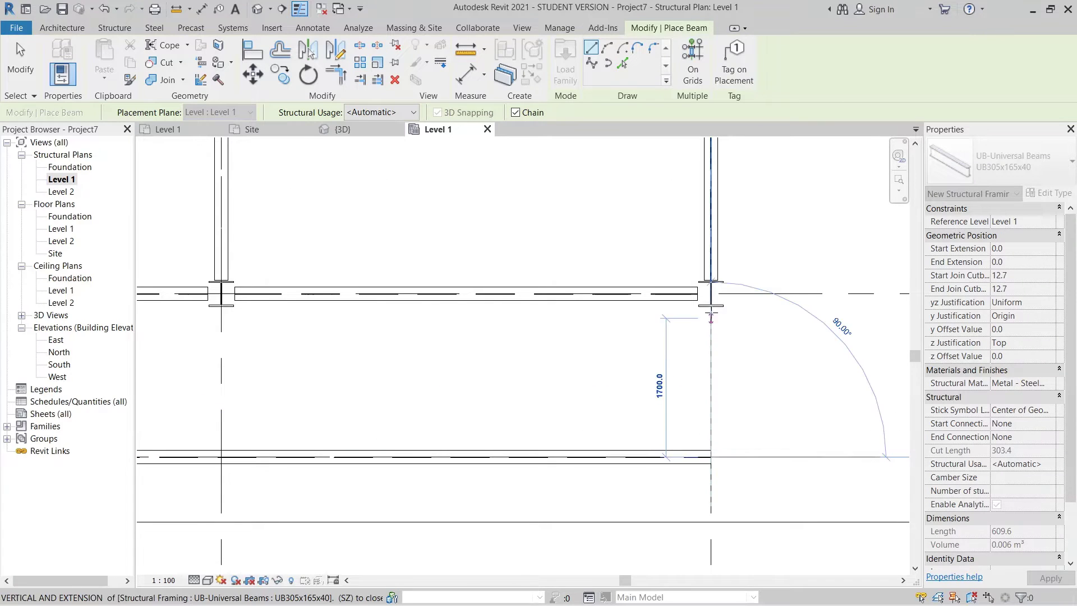
{"action": "left_click", "coordinate": [710, 304]}
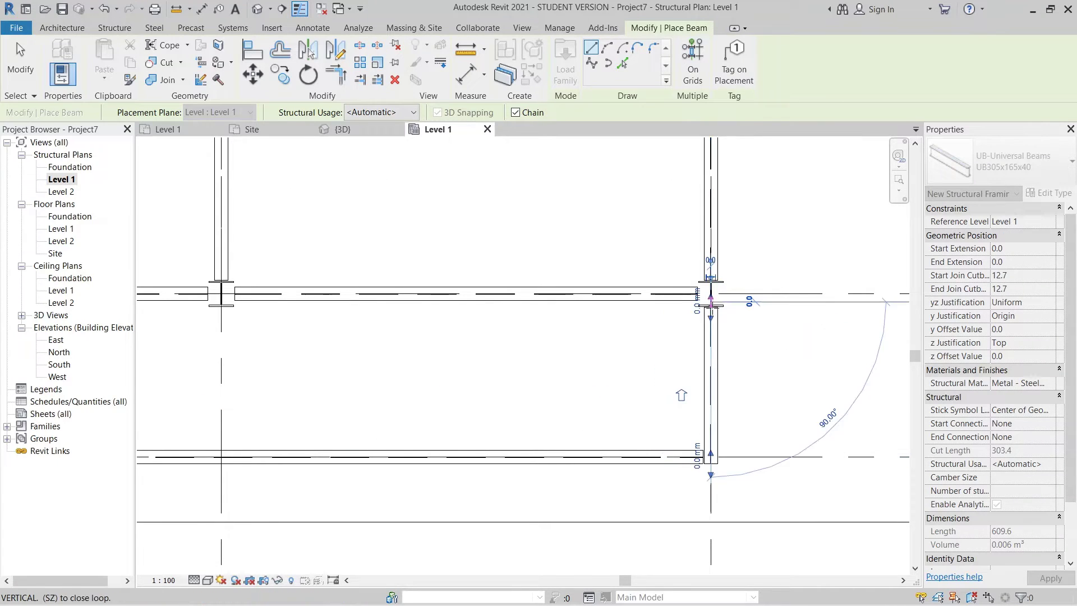
{"action": "key", "text": "Escape"}
{"action": "key", "text": "Escape"}
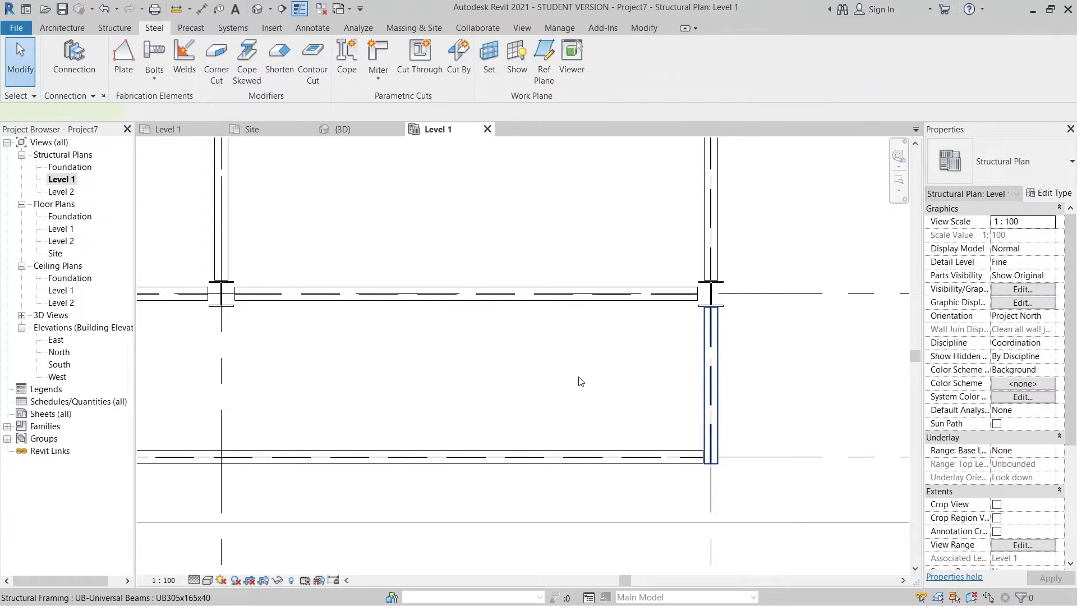
Copy the short grid E beam between grids 2 and 3 onto grids D, C and B.
{"action": "scroll", "coordinate": [581, 383], "scroll_direction": "down", "scroll_amount": 2}
{"action": "key", "text": "c"}
{"action": "key", "text": "o"}
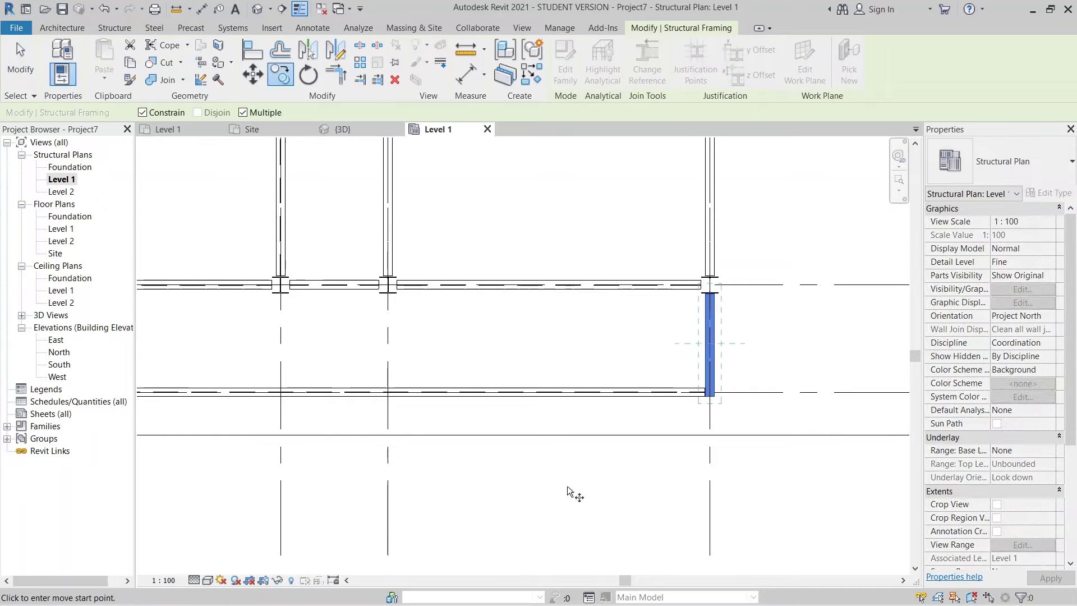
{"action": "scroll", "coordinate": [569, 495], "scroll_direction": "down", "scroll_amount": 2}
{"action": "scroll", "coordinate": [680, 433], "scroll_direction": "up", "scroll_amount": 1}
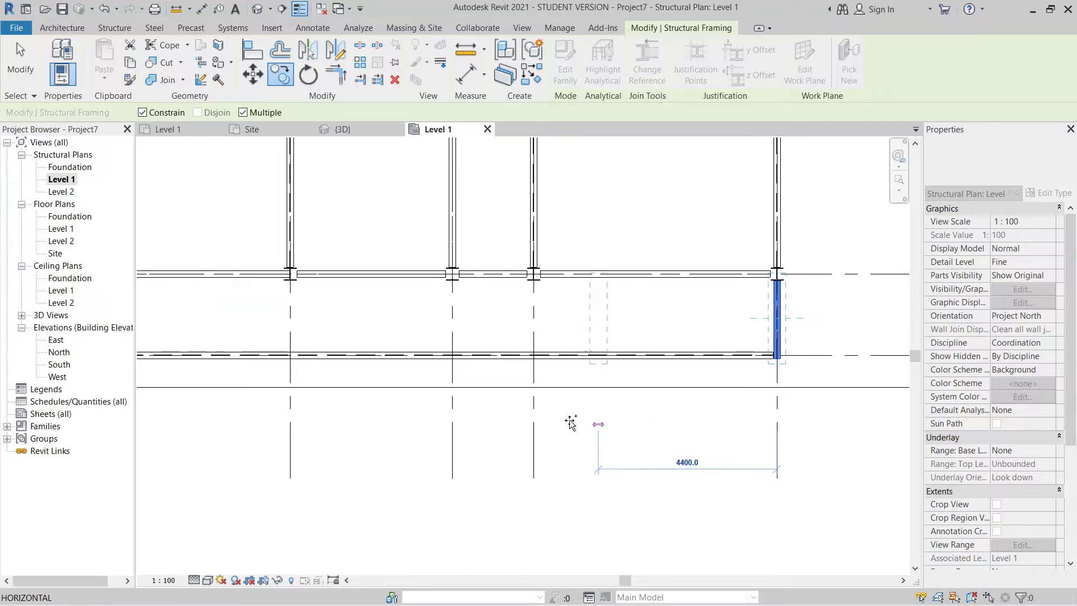
{"action": "left_click", "coordinate": [539, 424]}
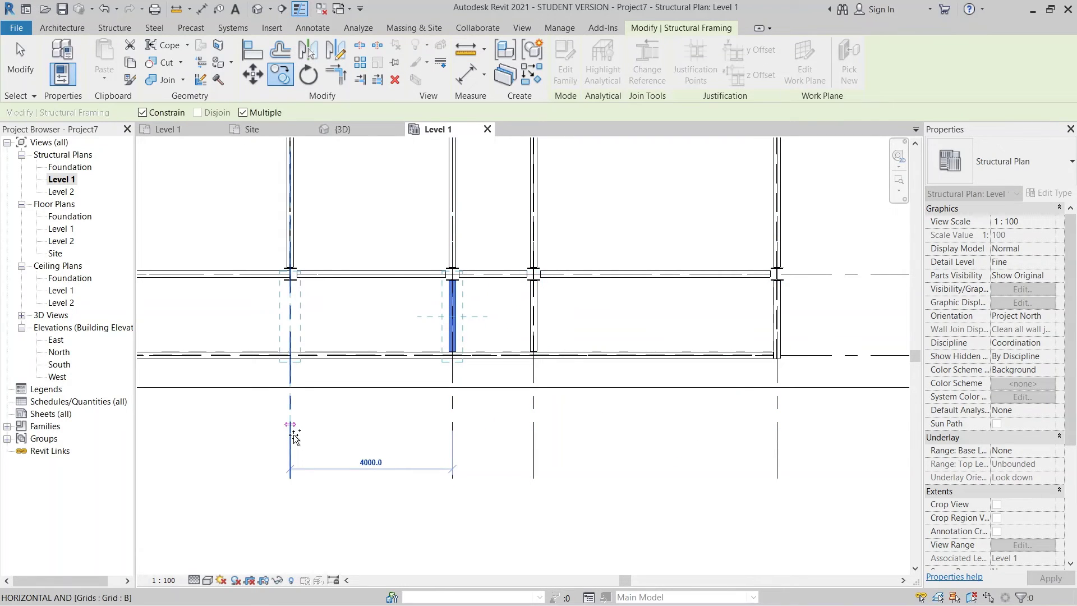
{"action": "scroll", "coordinate": [293, 437], "scroll_direction": "down", "scroll_amount": 2}
{"action": "scroll", "coordinate": [452, 440], "scroll_direction": "up", "scroll_amount": 2}
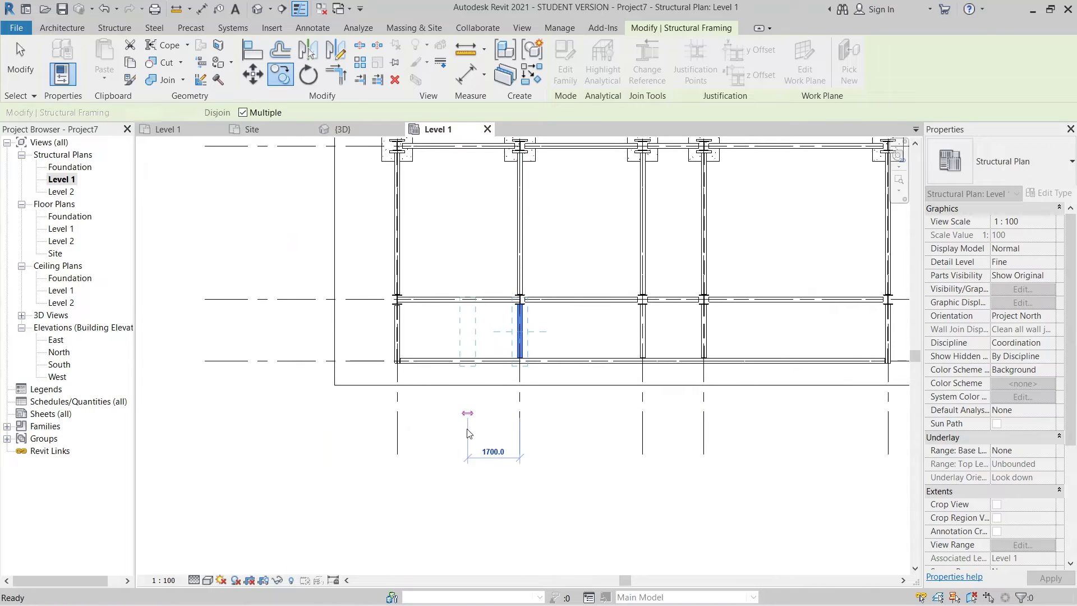
{"action": "key", "text": "Escape"}
{"action": "scroll", "coordinate": [548, 490], "scroll_direction": "down", "scroll_amount": 3}
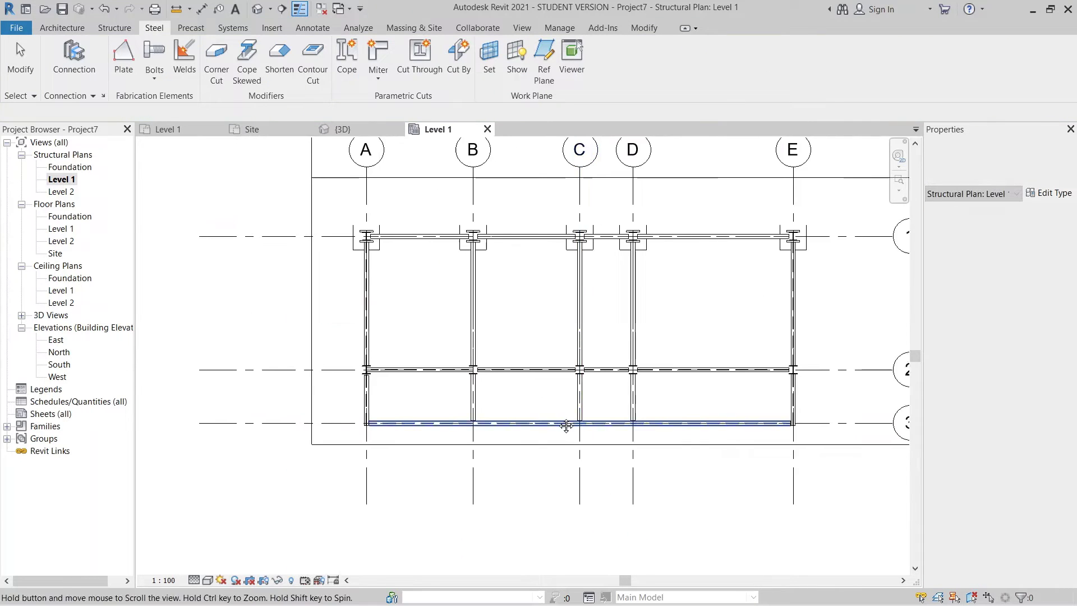
{"action": "middle_click_drag", "start_coordinate": [511, 339], "coordinate": [510, 363]}
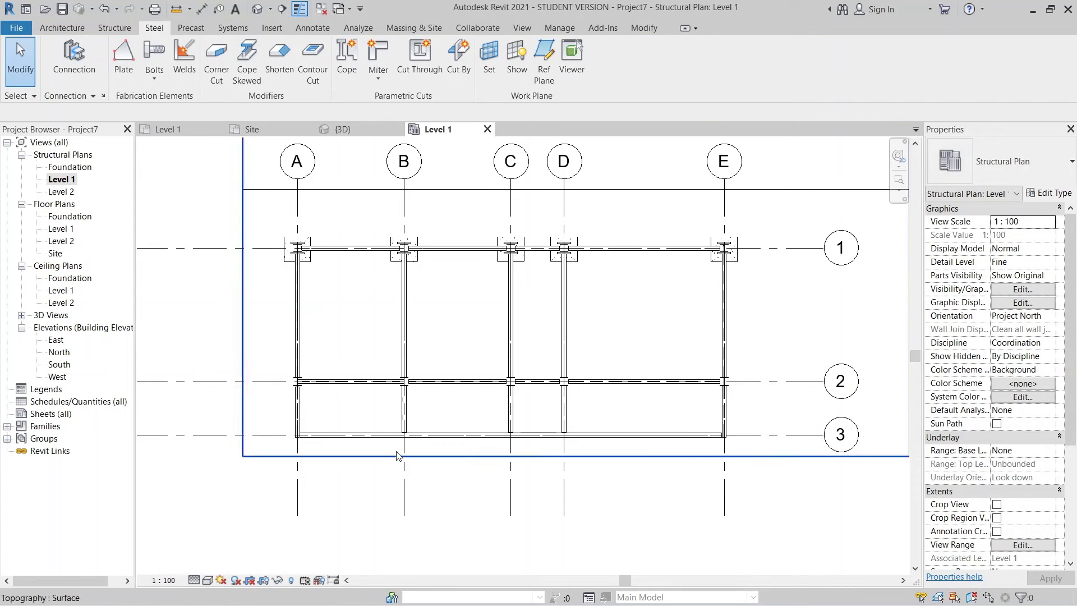
Start a sketched structural beam system and draw a rectangular boundary around the bay between grids A–B and 1–2.
{"action": "left_click", "coordinate": [110, 28]}
{"action": "left_click", "coordinate": [235, 70]}
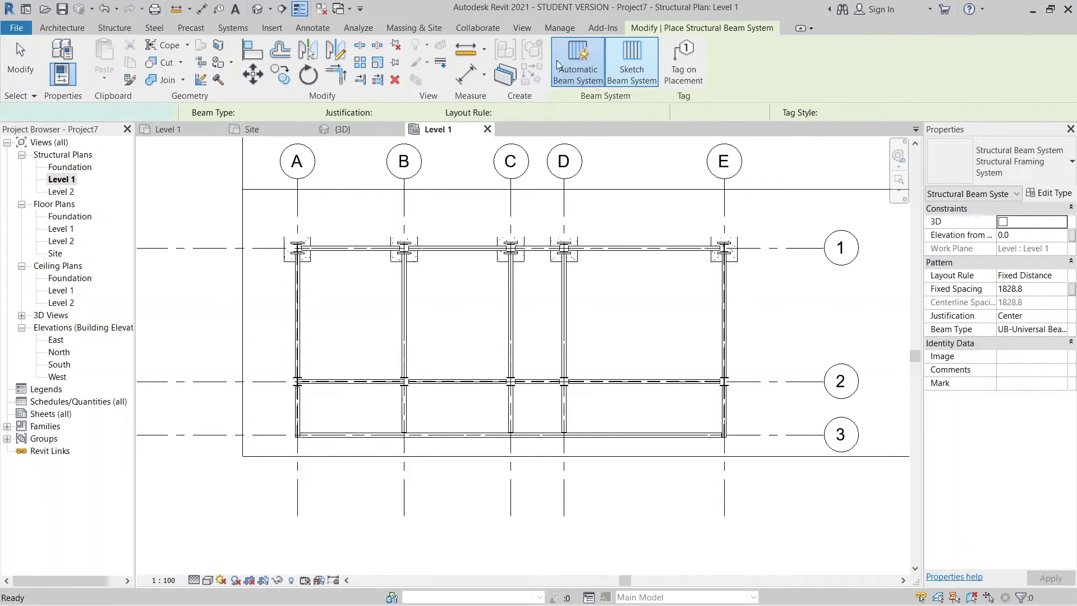
{"action": "left_click", "coordinate": [631, 67]}
{"action": "scroll", "coordinate": [315, 273], "scroll_direction": "up", "scroll_amount": 3}
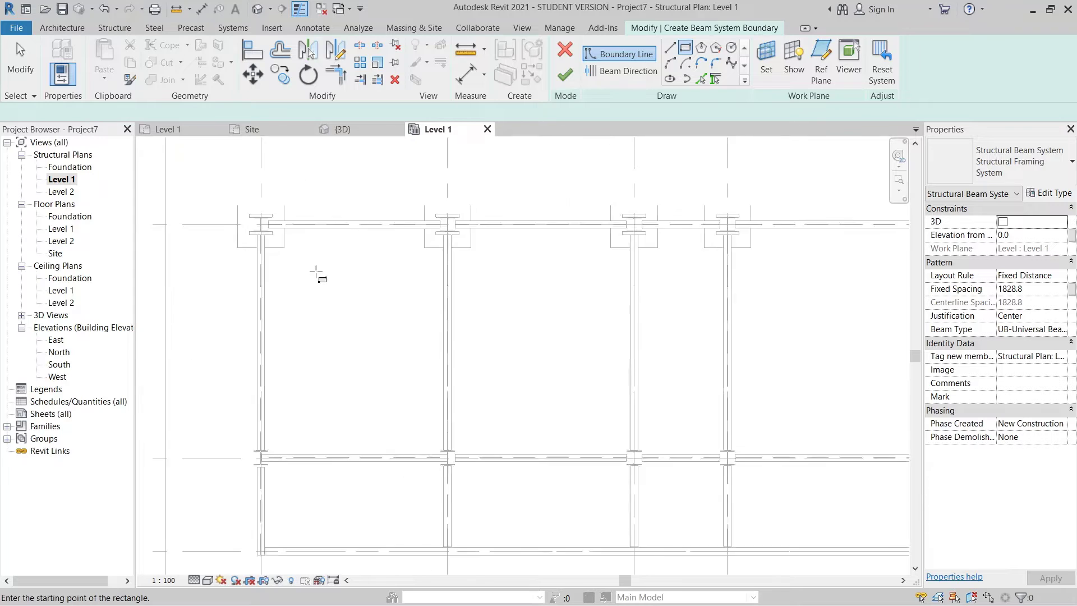
{"action": "left_click", "coordinate": [253, 217]}
{"action": "scroll", "coordinate": [456, 341], "scroll_direction": "down", "scroll_amount": 2}
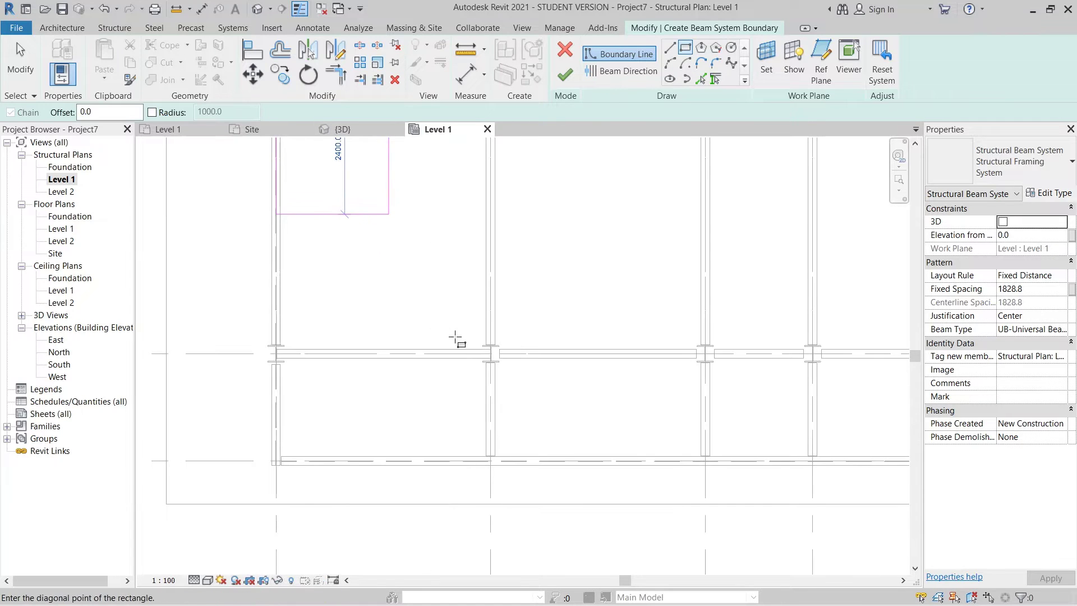
{"action": "scroll", "coordinate": [494, 354], "scroll_direction": "up", "scroll_amount": 2}
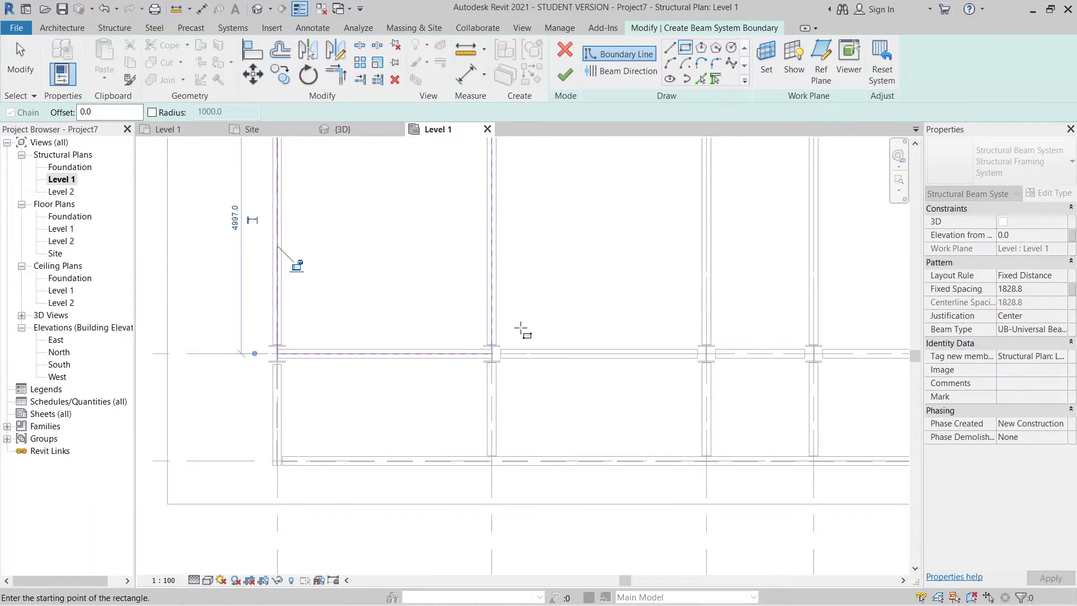
Give the beam system between grids A and B a Fixed Number layout with 4 lines and finish its boundary sketch.
{"action": "scroll", "coordinate": [789, 269], "scroll_direction": "down", "scroll_amount": 1}
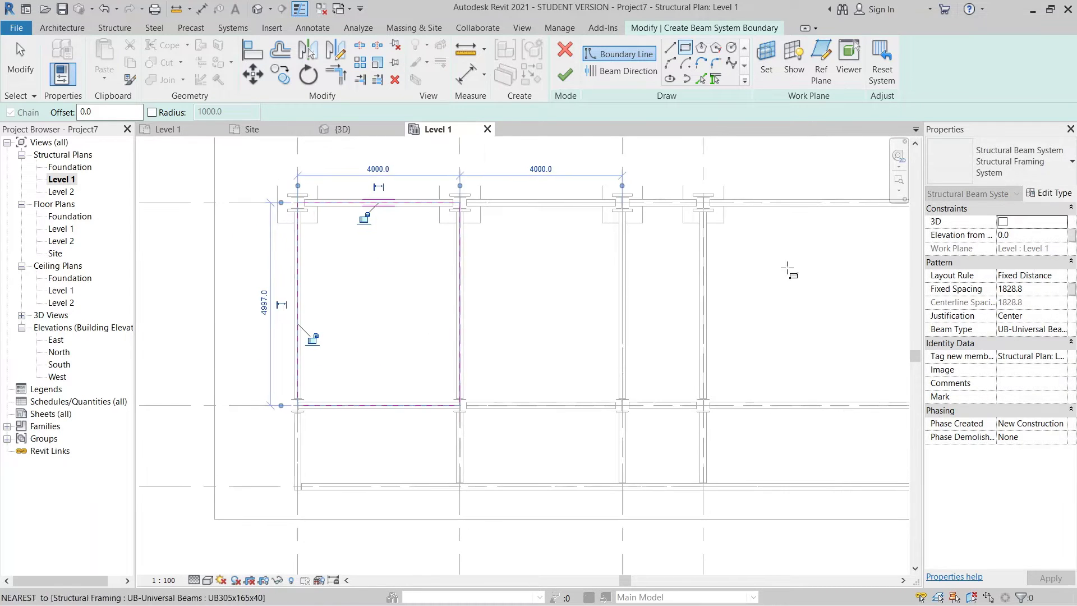
{"action": "left_click", "coordinate": [1064, 278]}
{"action": "left_click", "coordinate": [1016, 300]}
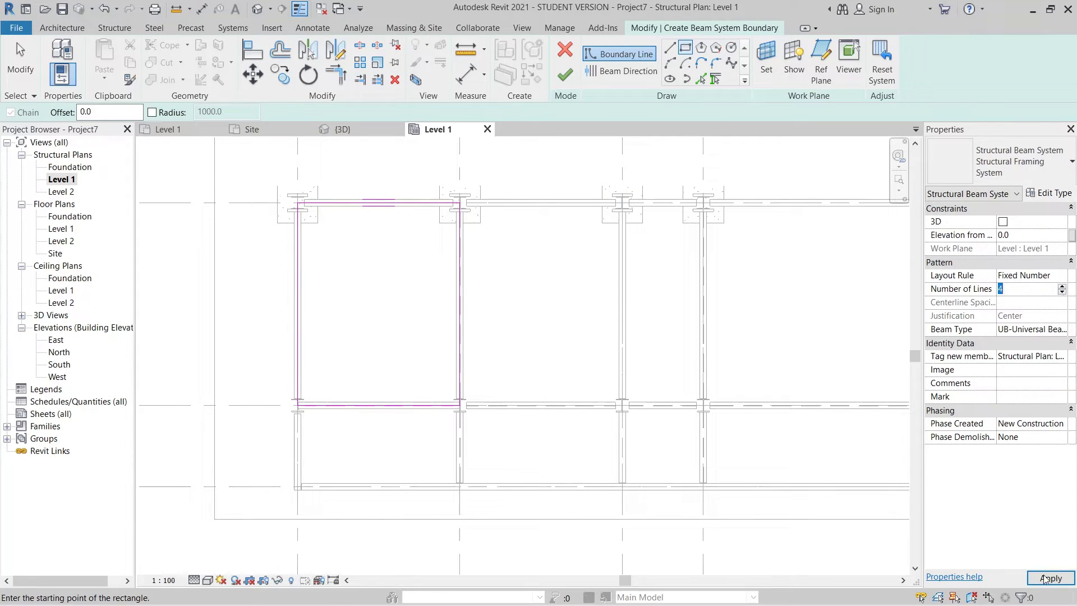
{"action": "key", "text": "Escape"}
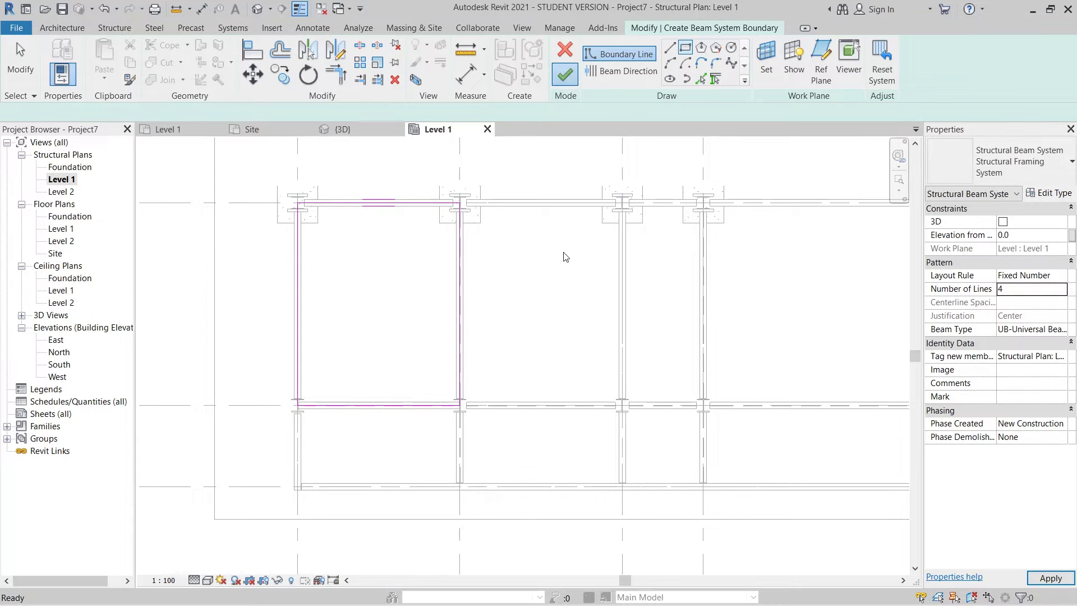
{"action": "type", "text": "4"}
{"action": "left_click", "coordinate": [565, 74]}
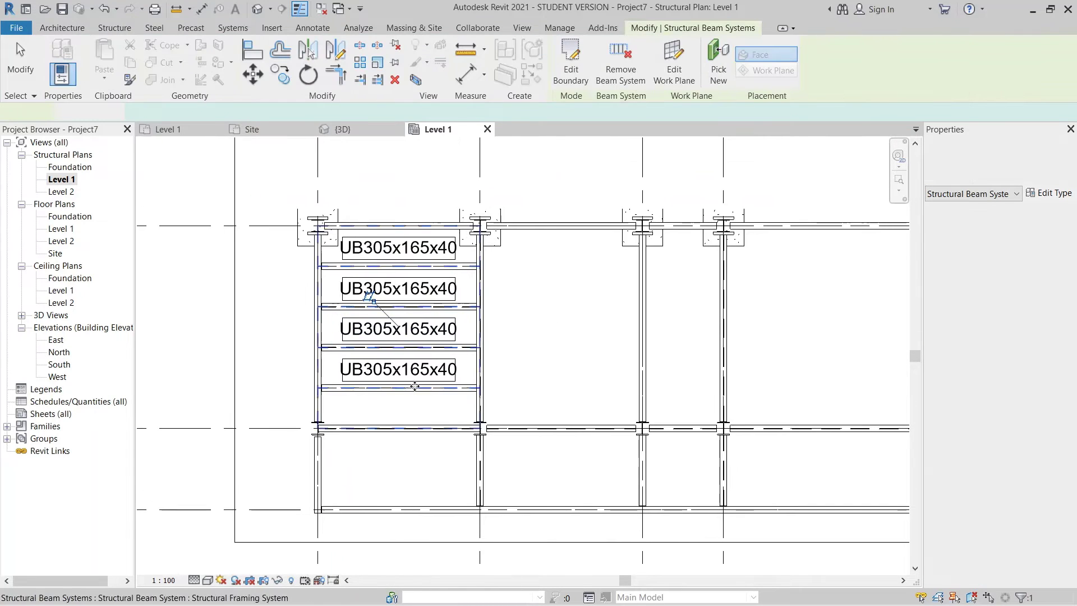
Edit the A–B beam system so its beam direction runs parallel to the vertical grid lines, and finish the sketch.
{"action": "left_click", "coordinate": [570, 70]}
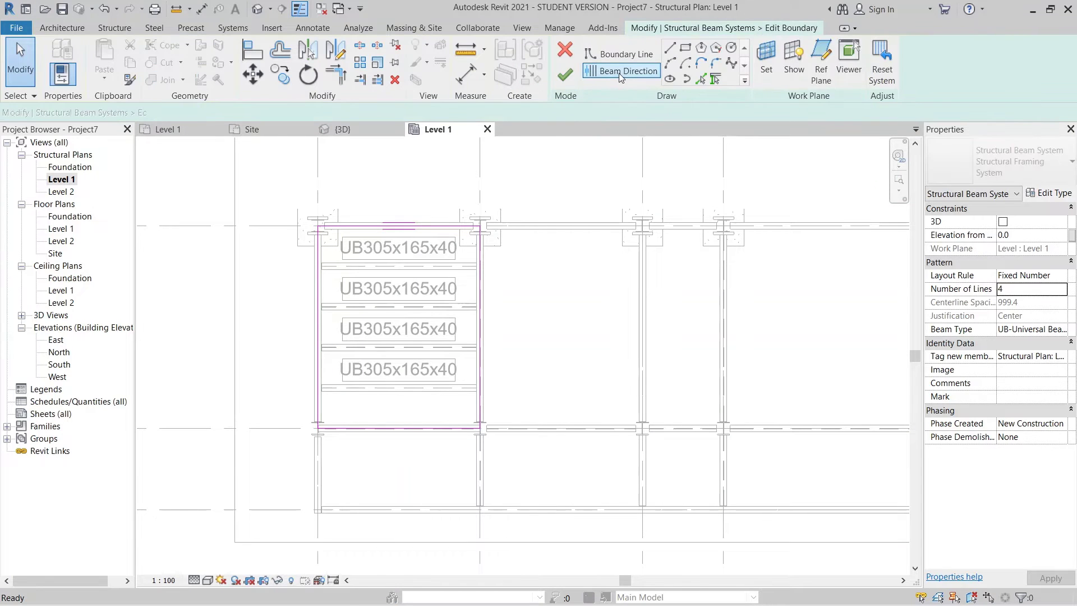
{"action": "left_click", "coordinate": [619, 73]}
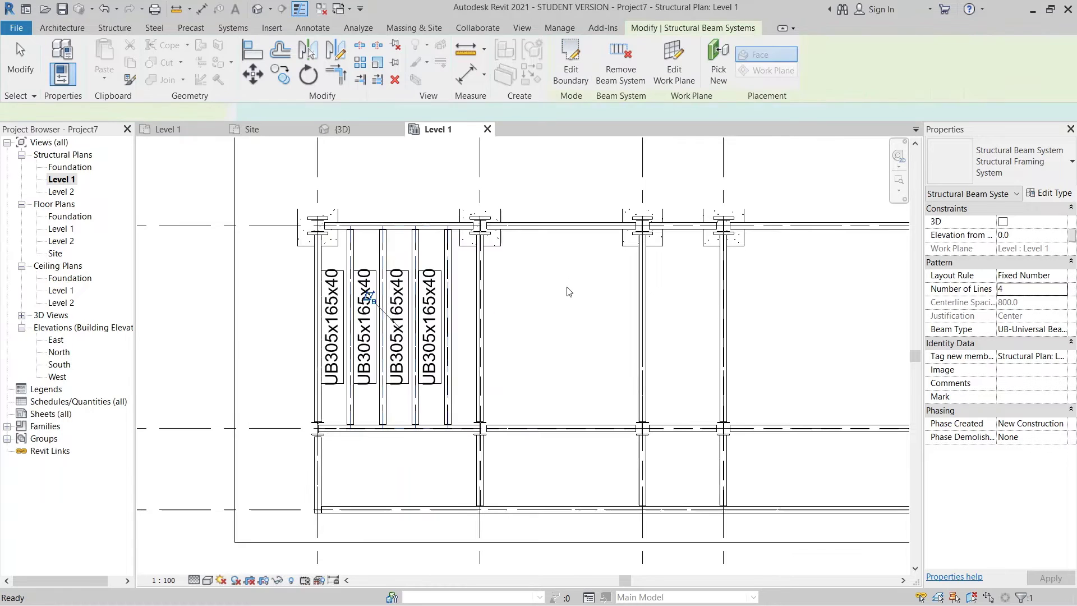
Copy the beam system from the bay between grids A and B into the bay between grids B and C.
{"action": "middle_click_drag", "start_coordinate": [569, 292], "coordinate": [505, 303]}
{"action": "key", "text": "c"}
{"action": "key", "text": "o"}
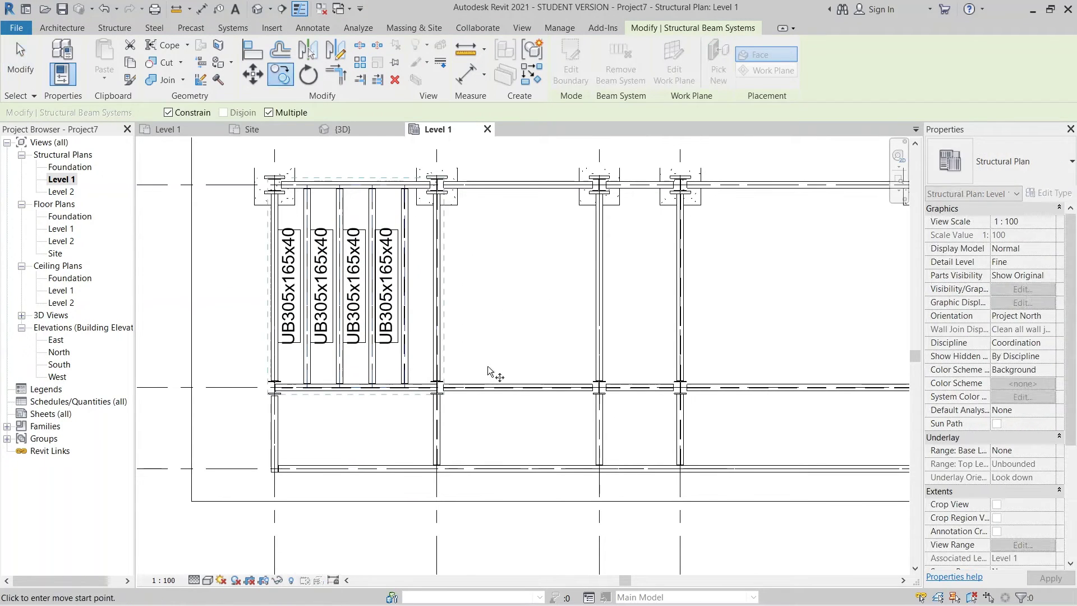
{"action": "middle_click_drag", "start_coordinate": [493, 367], "coordinate": [499, 308]}
{"action": "left_click", "coordinate": [283, 462]}
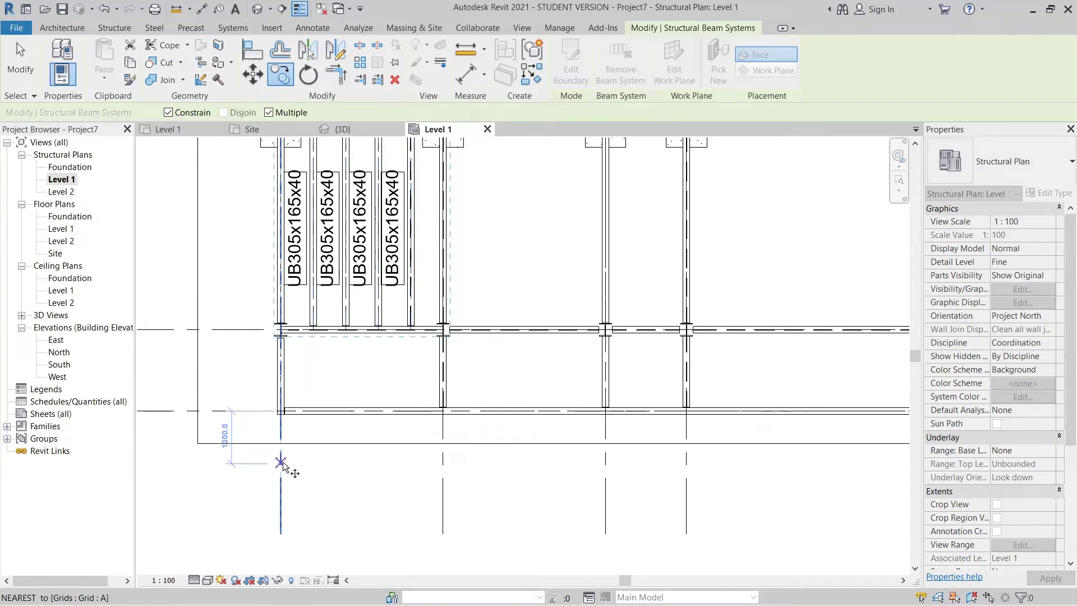
{"action": "left_click", "coordinate": [440, 465]}
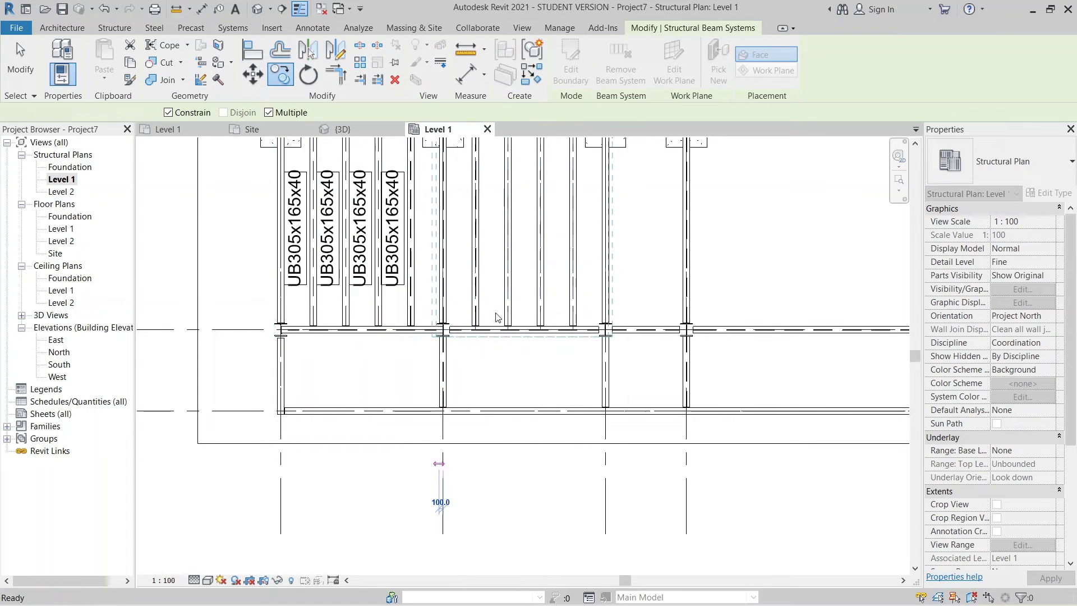
{"action": "key", "text": "Escape"}
{"action": "key", "text": "Escape"}
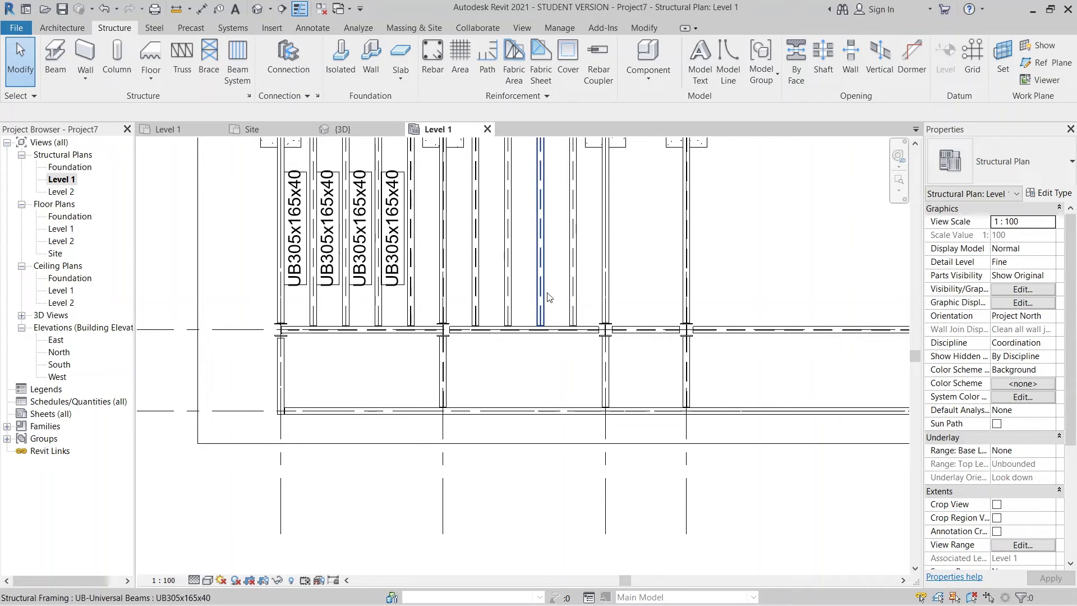
Copy the two beam systems to the clipboard and paste them aligned to Level 2.
{"action": "scroll", "coordinate": [599, 360], "scroll_direction": "down", "scroll_amount": 2}
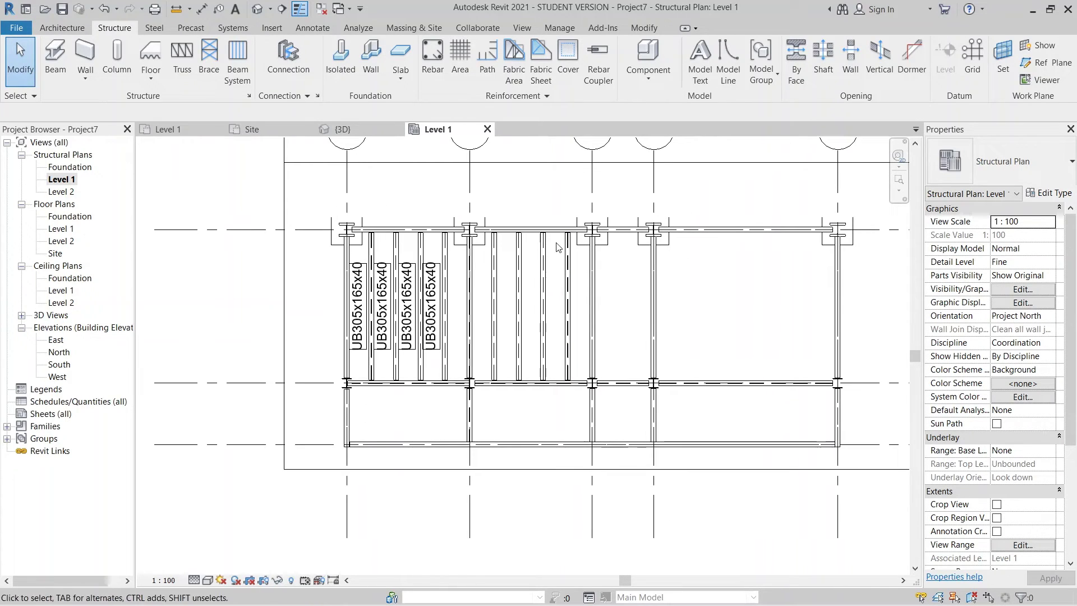
{"action": "left_click", "coordinate": [534, 235]}
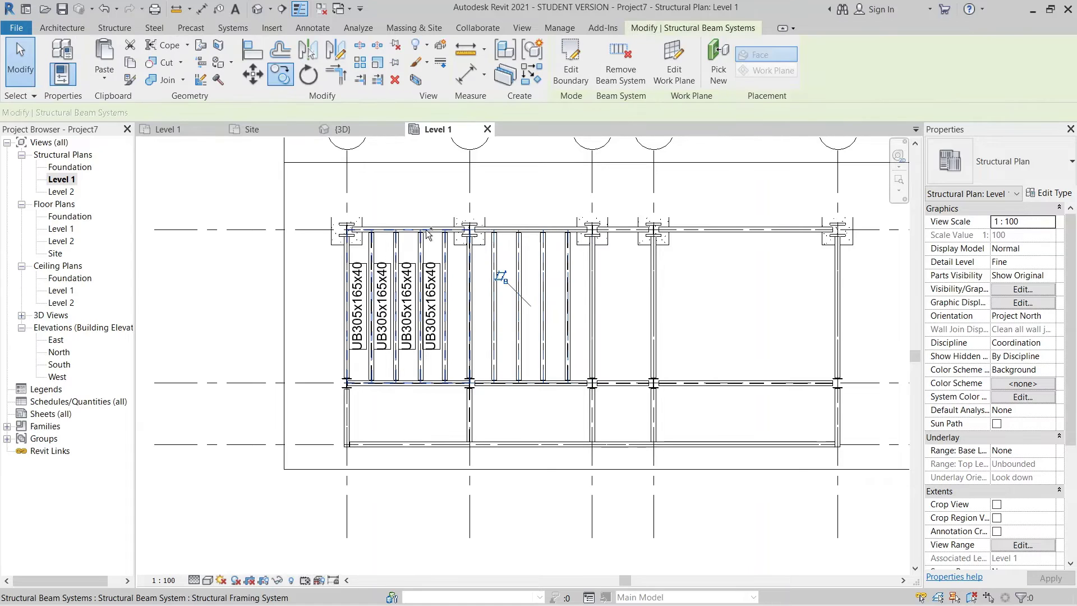
{"action": "key", "text": "ctrl+c"}
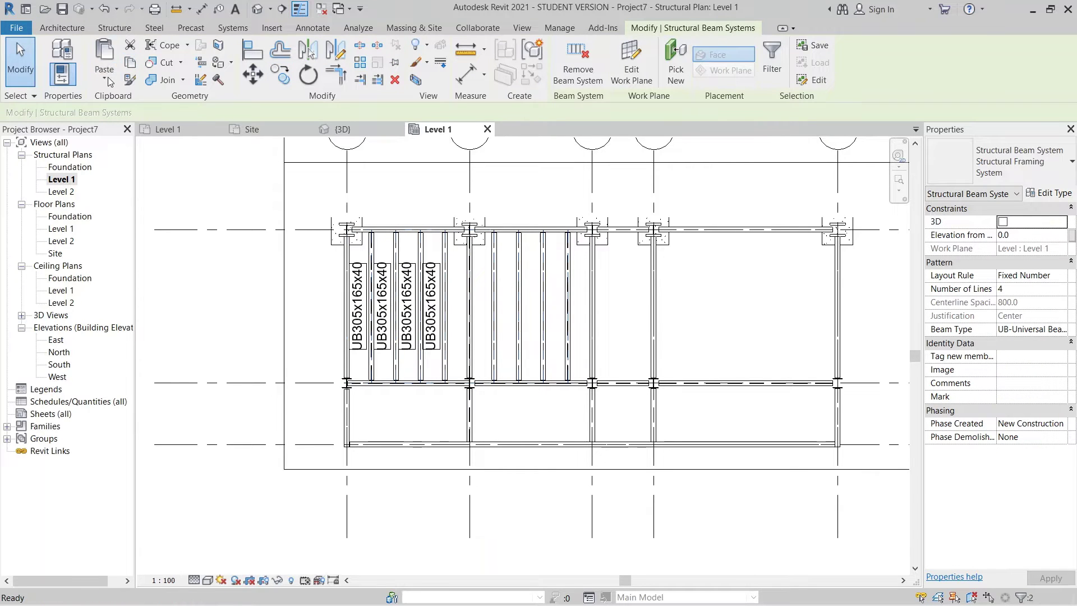
{"action": "left_click", "coordinate": [109, 81]}
{"action": "left_click", "coordinate": [94, 130]}
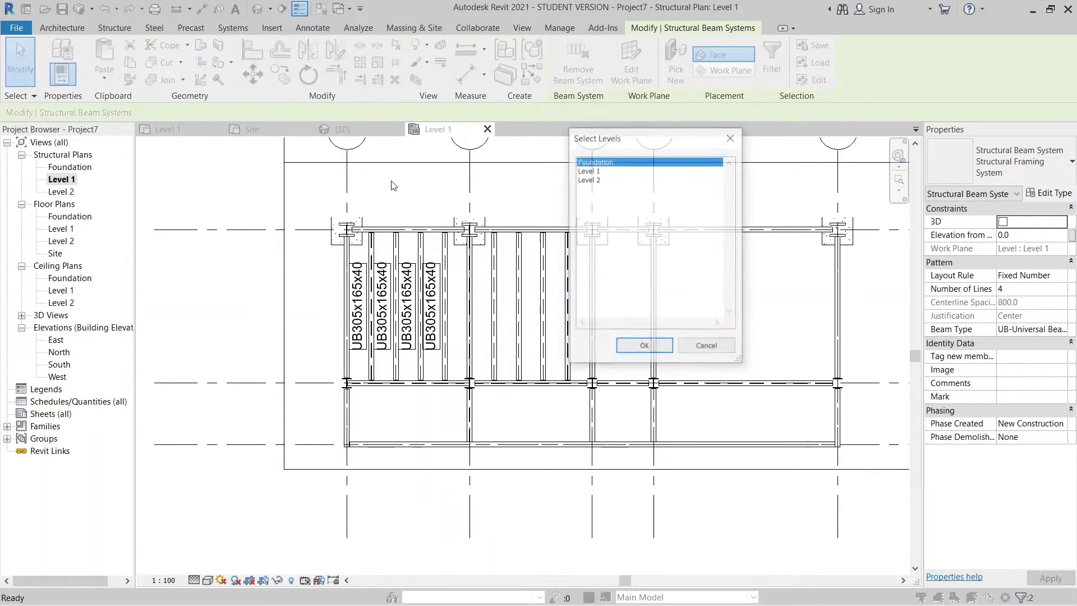
{"action": "left_click", "coordinate": [579, 178]}
{"action": "key", "text": "Return"}
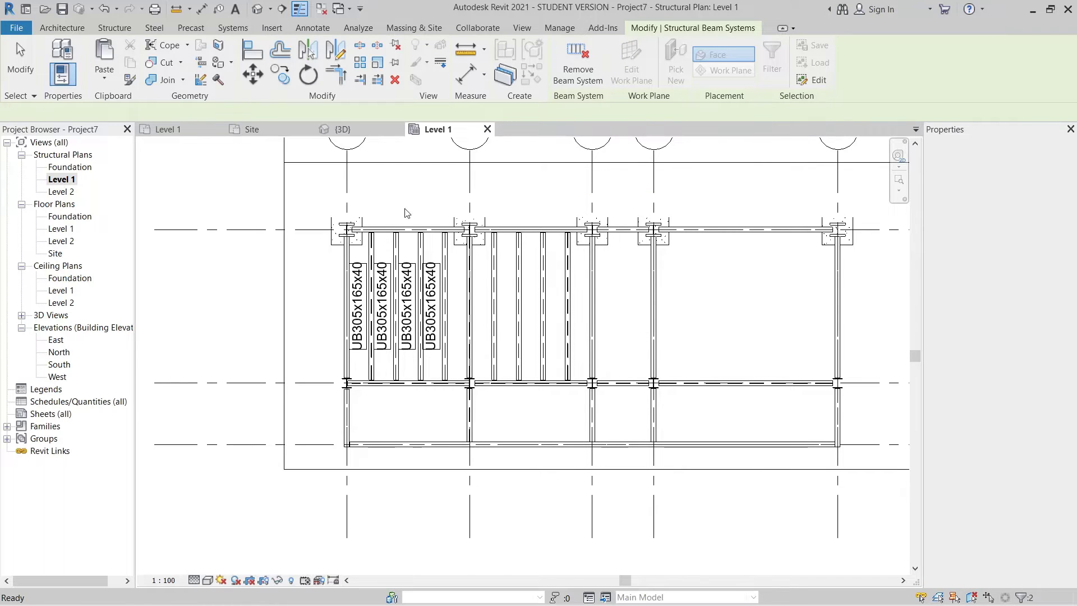
Examine the pasted Level 2 beam systems in the 3D view and return to the Level 1 structural plan.
{"action": "middle_click_drag", "start_coordinate": [765, 316], "coordinate": [642, 327]}
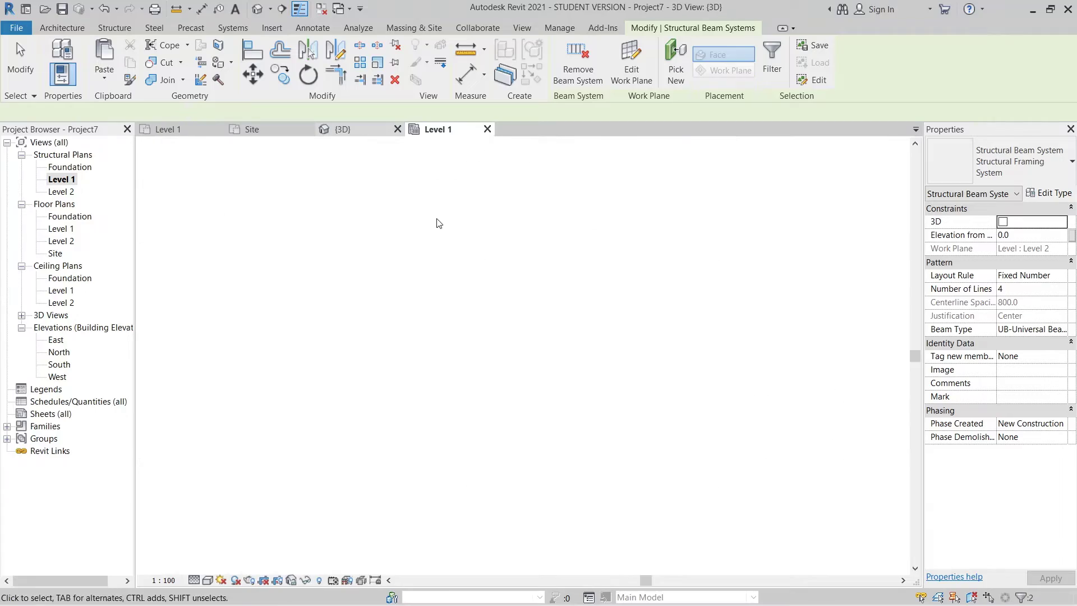
{"action": "middle_click_drag", "start_coordinate": [714, 397], "coordinate": [584, 393], "text": "shift"}
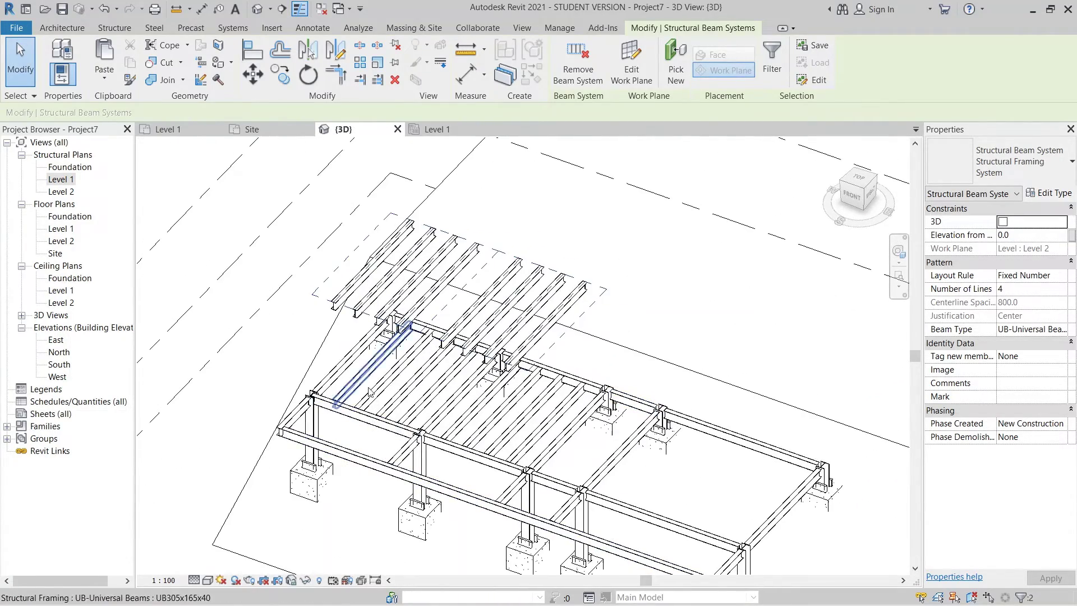
{"action": "middle_click_drag", "start_coordinate": [418, 446], "coordinate": [418, 390]}
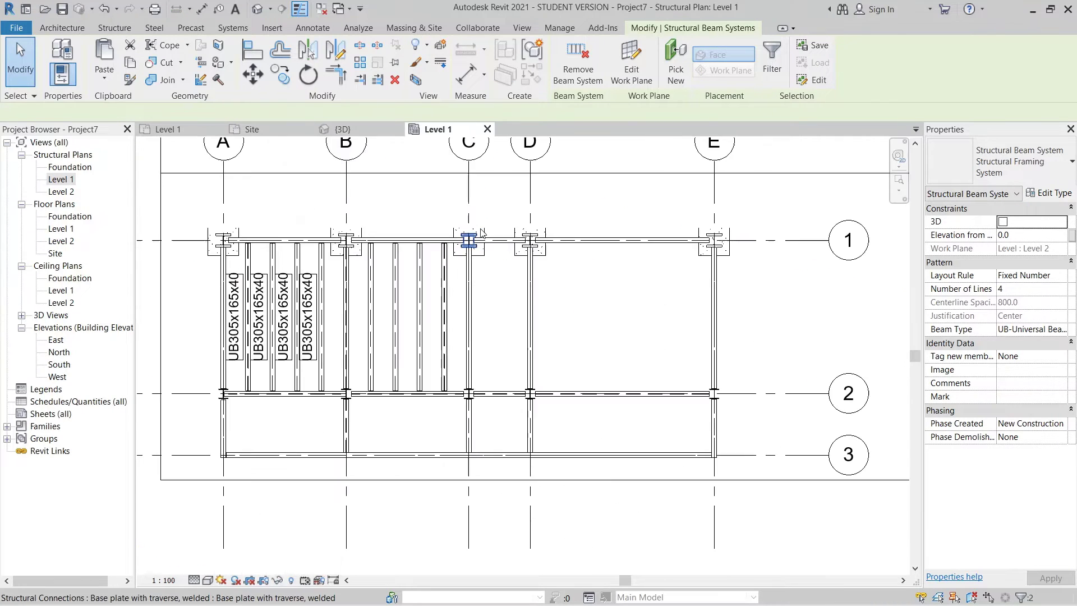
{"action": "scroll", "coordinate": [484, 233], "scroll_direction": "down", "scroll_amount": 1}
{"action": "middle_click_drag", "start_coordinate": [526, 256], "coordinate": [482, 260]}
{"action": "middle_click_drag", "start_coordinate": [593, 344], "coordinate": [657, 312]}
Clear the selection and start sketching the boundary of a new structural beam system on Level 1.
{"action": "left_click", "coordinate": [401, 181]}
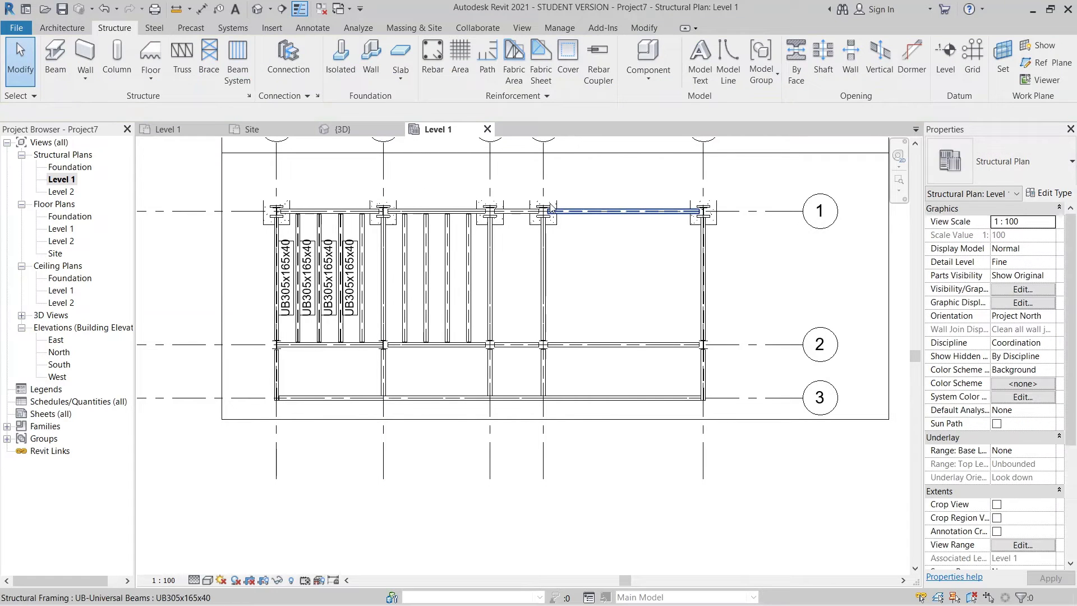
{"action": "key", "text": "b"}
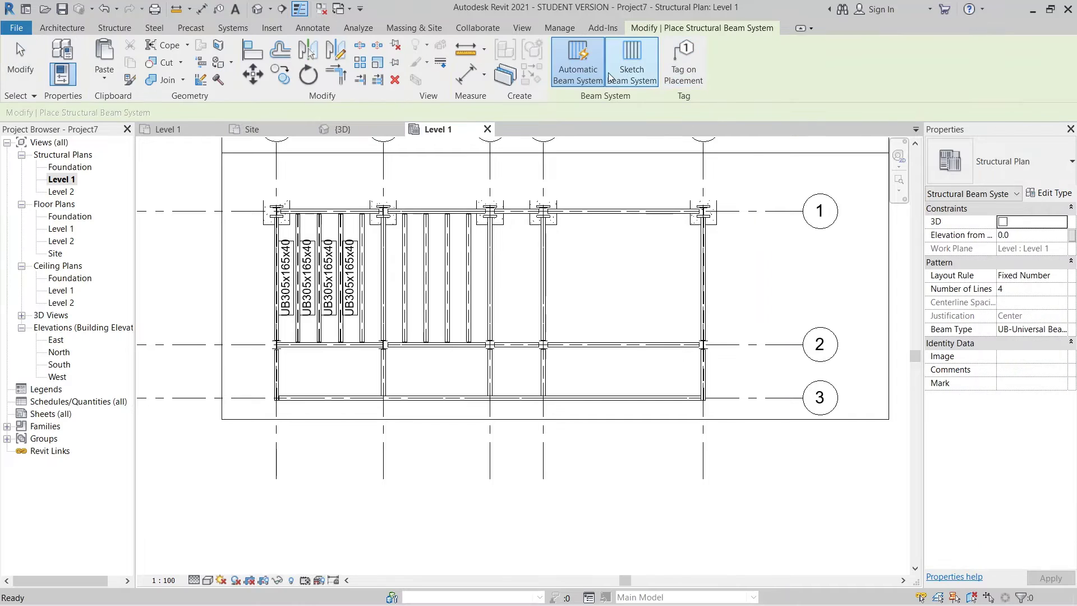
{"action": "left_click", "coordinate": [629, 73]}
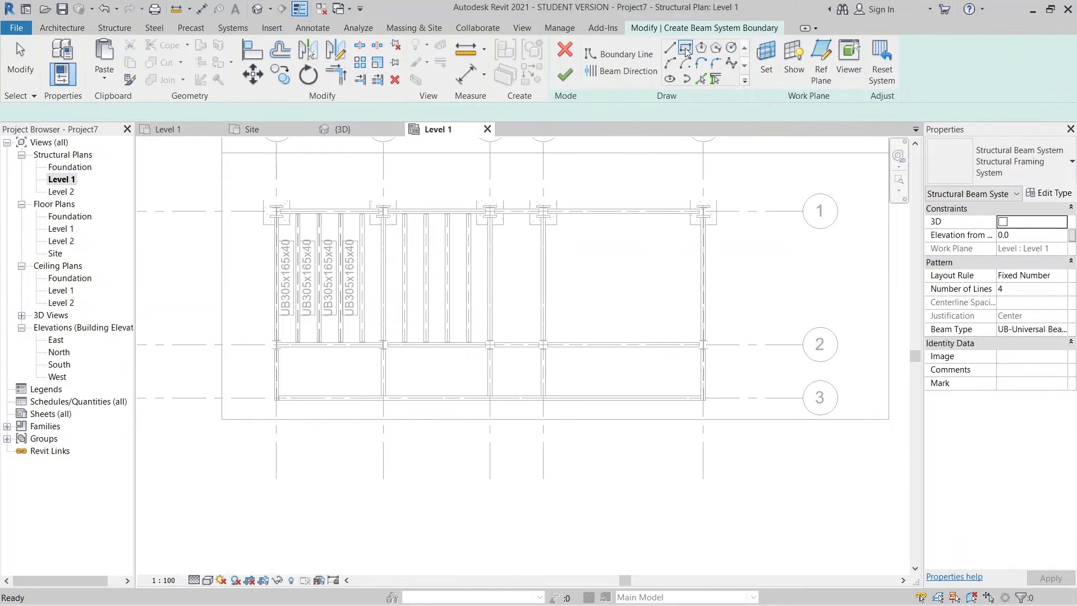
{"action": "left_click", "coordinate": [676, 49]}
{"action": "scroll", "coordinate": [537, 235], "scroll_direction": "up", "scroll_amount": 6}
{"action": "middle_click_drag", "start_coordinate": [455, 168], "coordinate": [434, 240]}
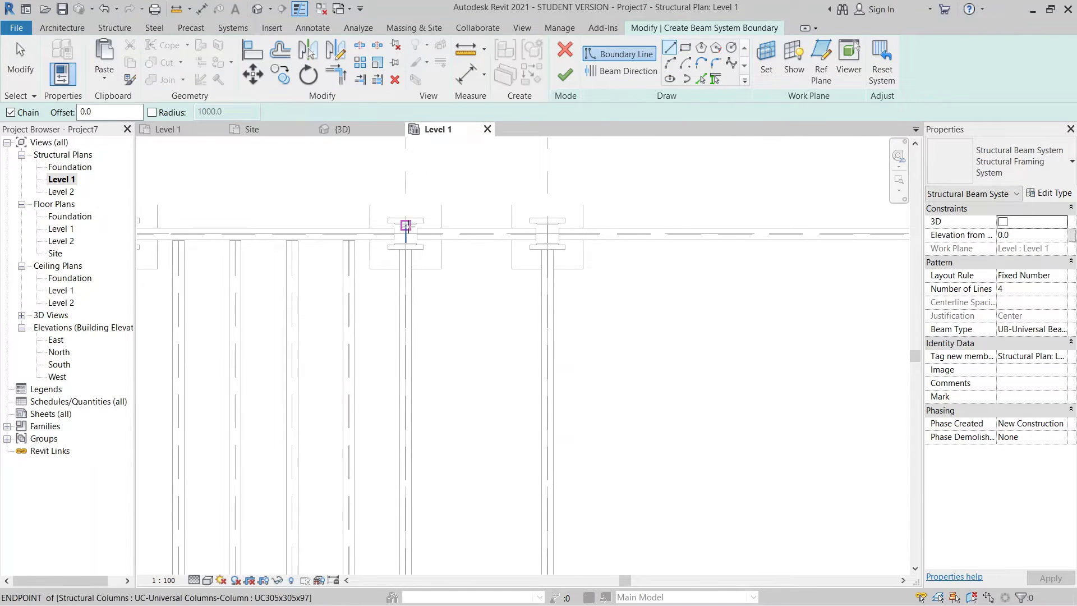
{"action": "left_click", "coordinate": [406, 234]}
{"action": "scroll", "coordinate": [526, 346], "scroll_direction": "down", "scroll_amount": 2}
{"action": "middle_click_drag", "start_coordinate": [639, 308], "coordinate": [641, 137]}
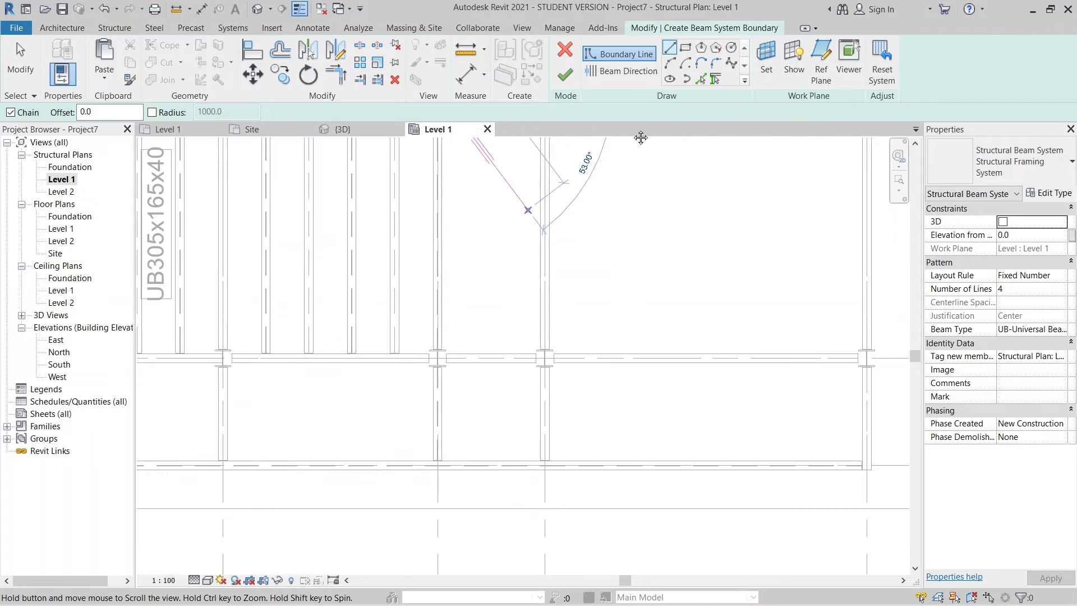
Draw a rectangular beam system boundary between grids C–D and 1–2, set the number of lines to 2, and finish it.
{"action": "left_click", "coordinate": [685, 47]}
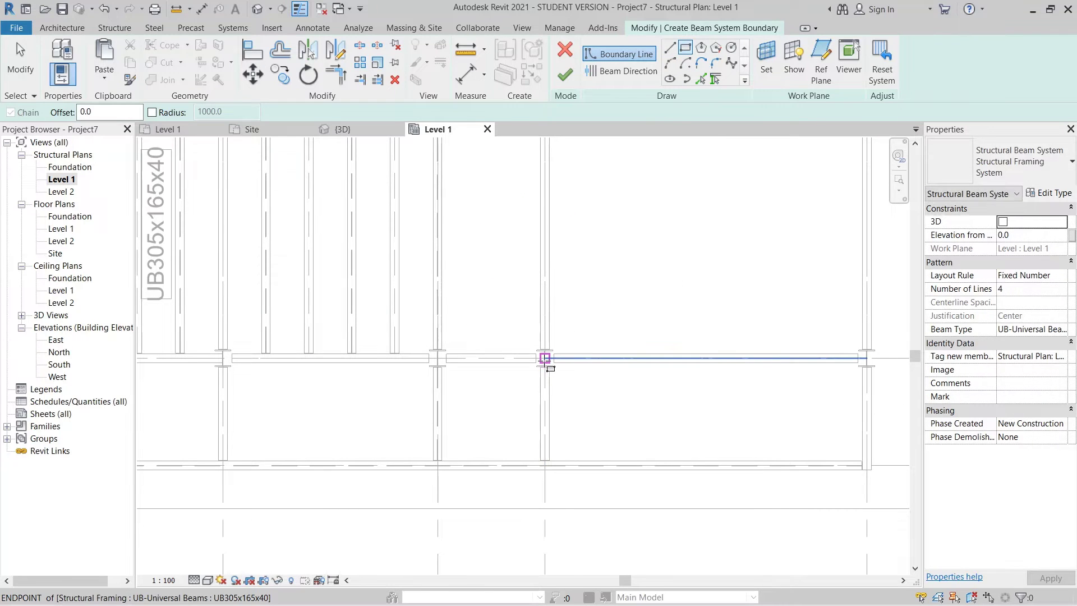
{"action": "left_click", "coordinate": [545, 359]}
{"action": "scroll", "coordinate": [498, 311], "scroll_direction": "down", "scroll_amount": 1}
{"action": "middle_click_drag", "start_coordinate": [498, 311], "coordinate": [507, 452]}
{"action": "scroll", "coordinate": [453, 263], "scroll_direction": "up", "scroll_amount": 1}
{"action": "scroll", "coordinate": [454, 272], "scroll_direction": "up", "scroll_amount": 2}
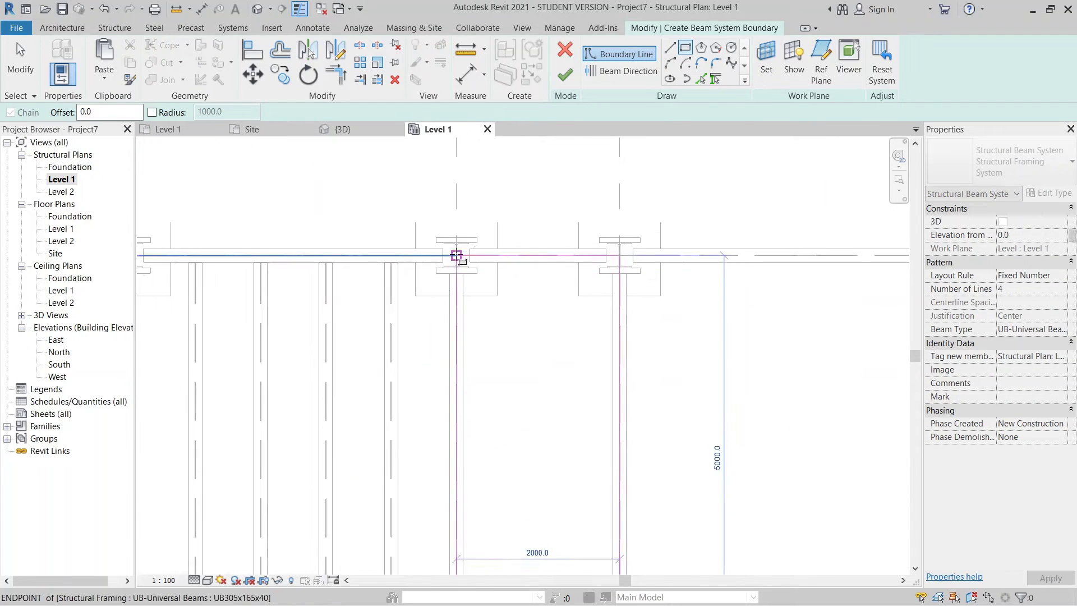
{"action": "left_click", "coordinate": [456, 255]}
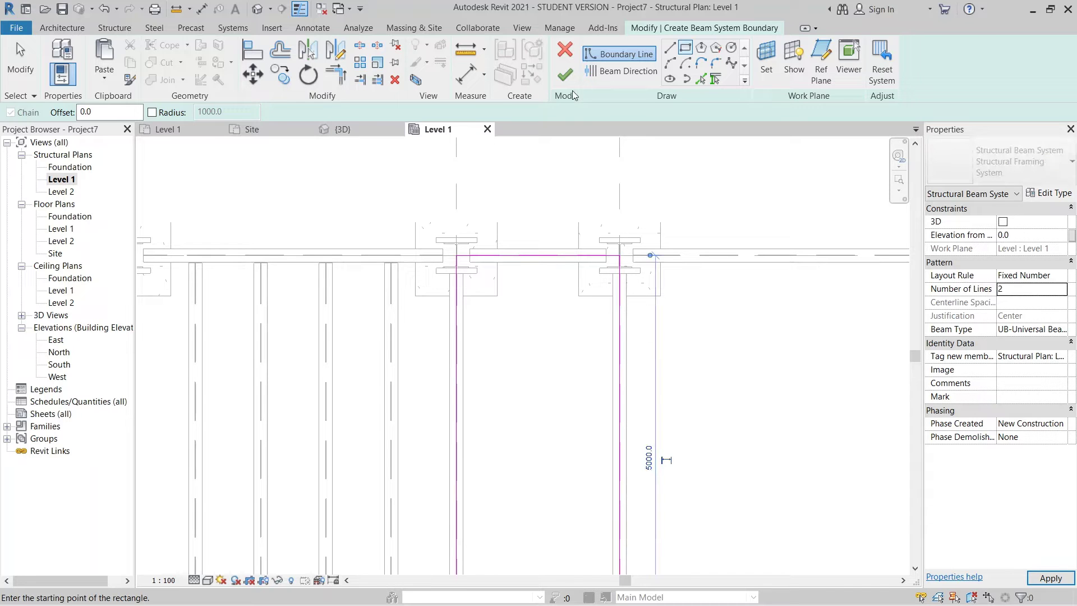
{"action": "key", "text": "Escape"}
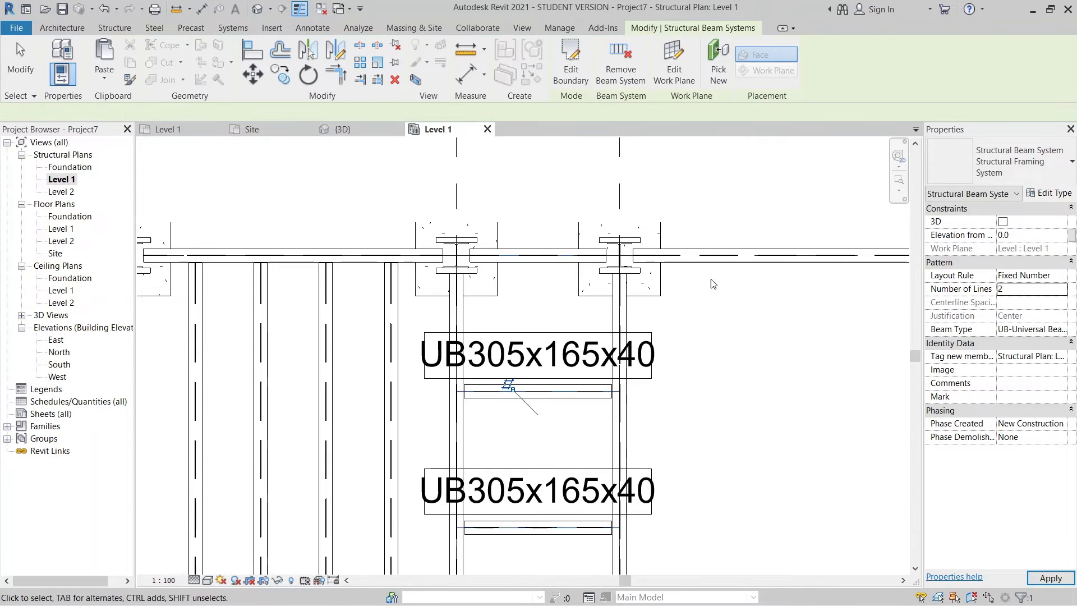
Edit the C–D beam system so its beam direction runs parallel to the vertical grid lines, finish, and clear the selection.
{"action": "scroll", "coordinate": [743, 298], "scroll_direction": "down", "scroll_amount": 1}
{"action": "middle_click_drag", "start_coordinate": [751, 303], "coordinate": [671, 284]}
{"action": "left_click", "coordinate": [570, 66]}
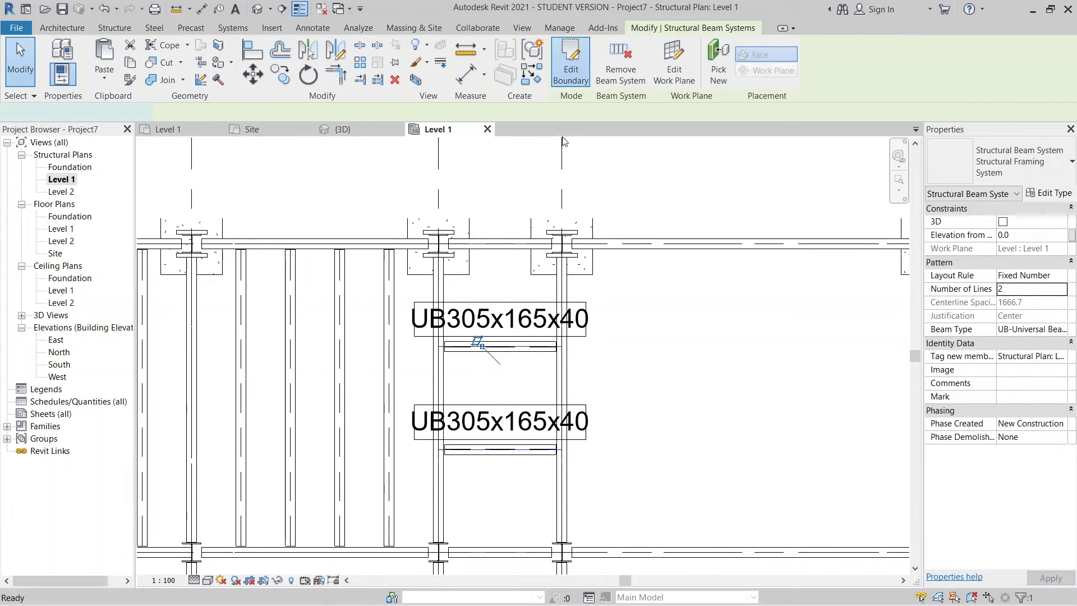
{"action": "left_click", "coordinate": [617, 71]}
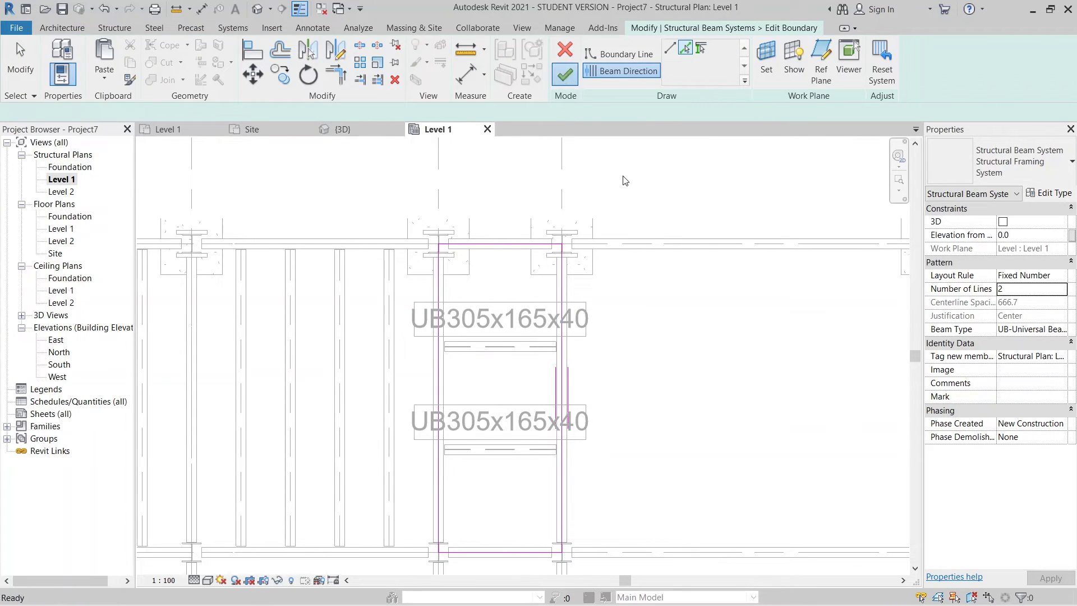
{"action": "left_click", "coordinate": [21, 60]}
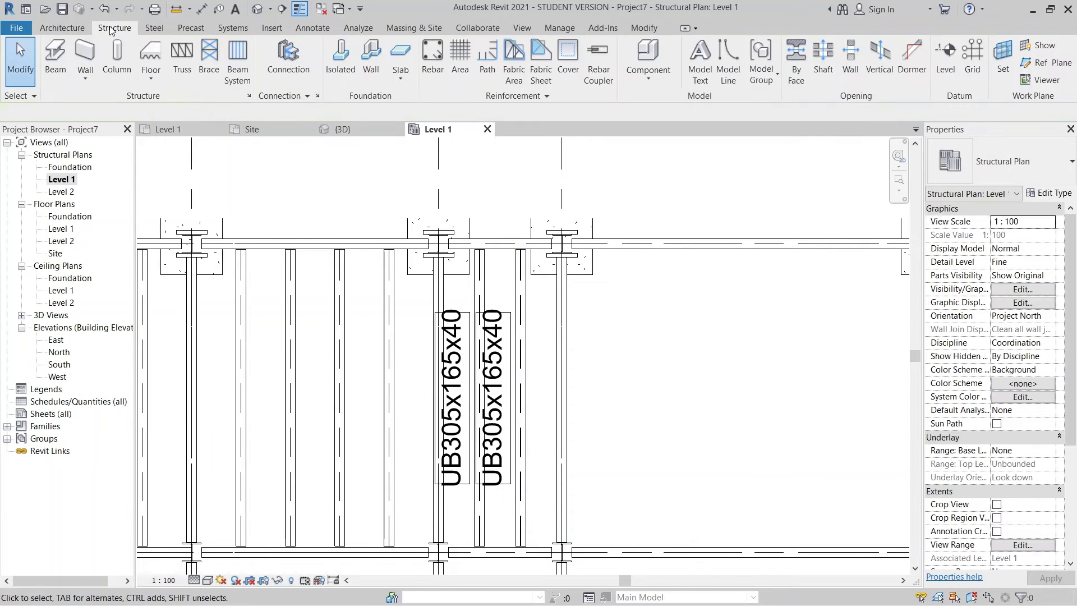
Start a sketched structural beam system and draw its rectangular boundary between grids D–E and 1–2.
{"action": "left_click", "coordinate": [238, 66]}
{"action": "scroll", "coordinate": [500, 305], "scroll_direction": "down", "scroll_amount": 2}
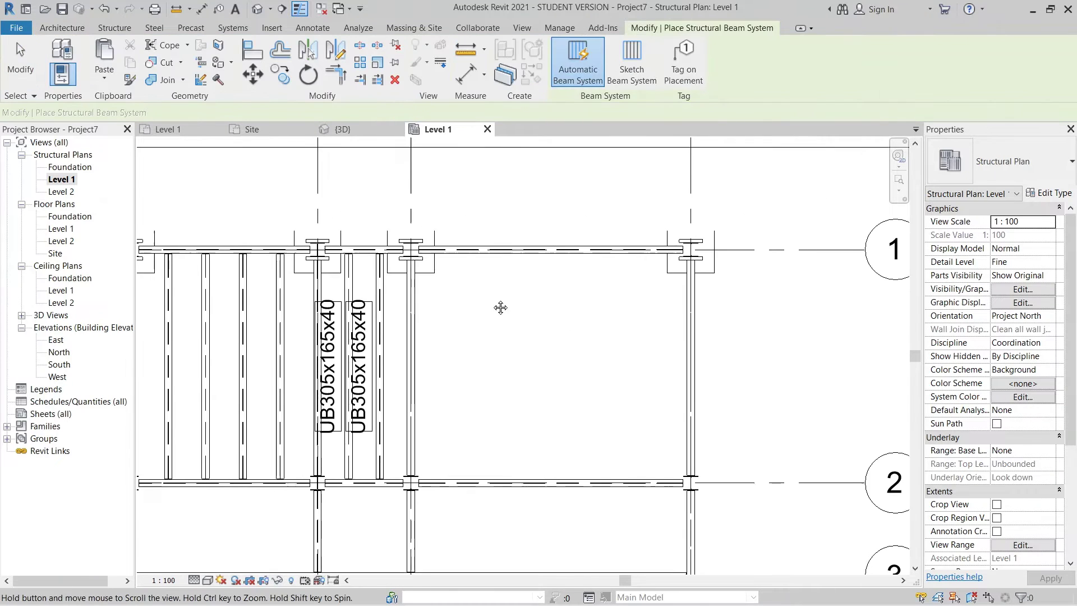
{"action": "left_click", "coordinate": [625, 63]}
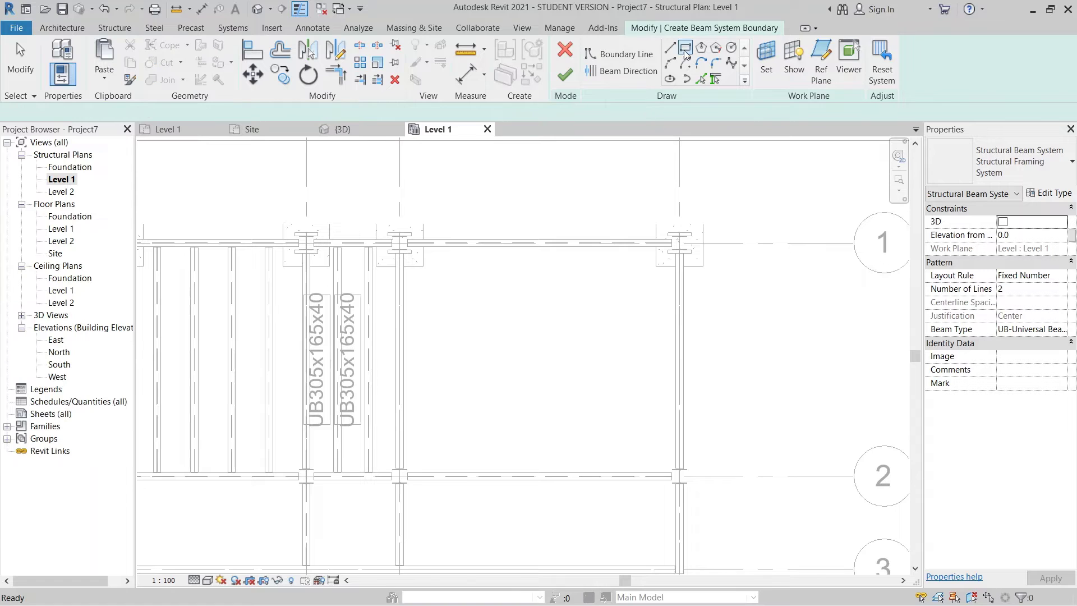
{"action": "left_click", "coordinate": [679, 243]}
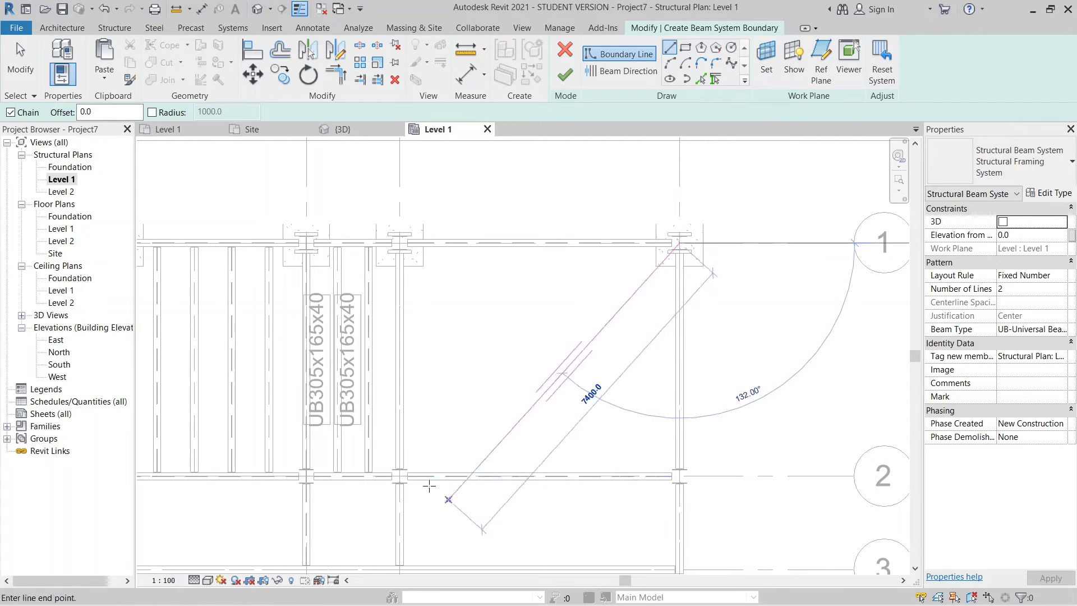
{"action": "left_click", "coordinate": [685, 48]}
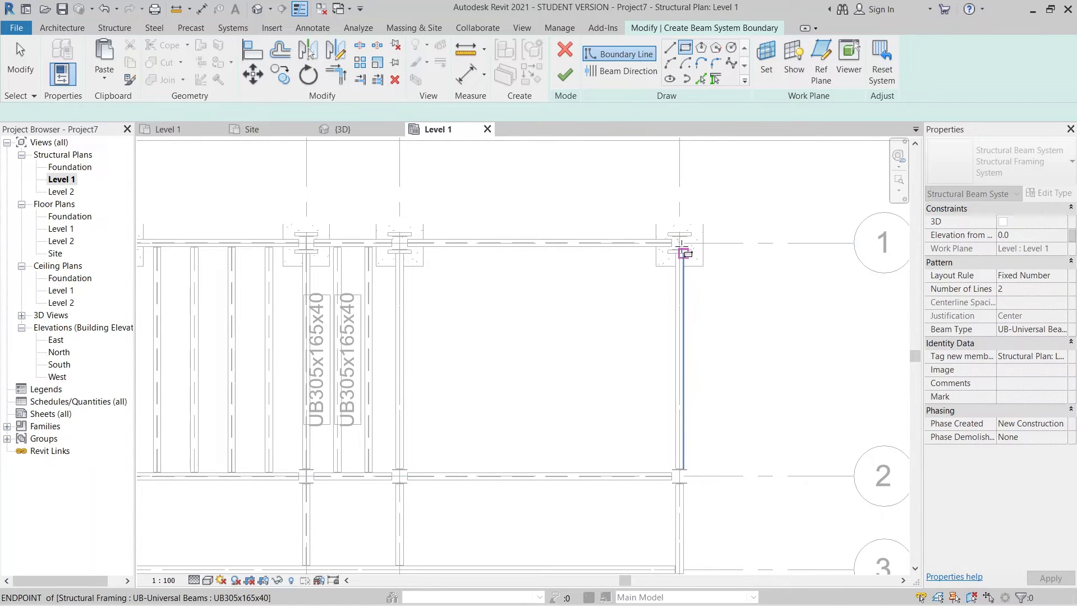
{"action": "left_click", "coordinate": [680, 244]}
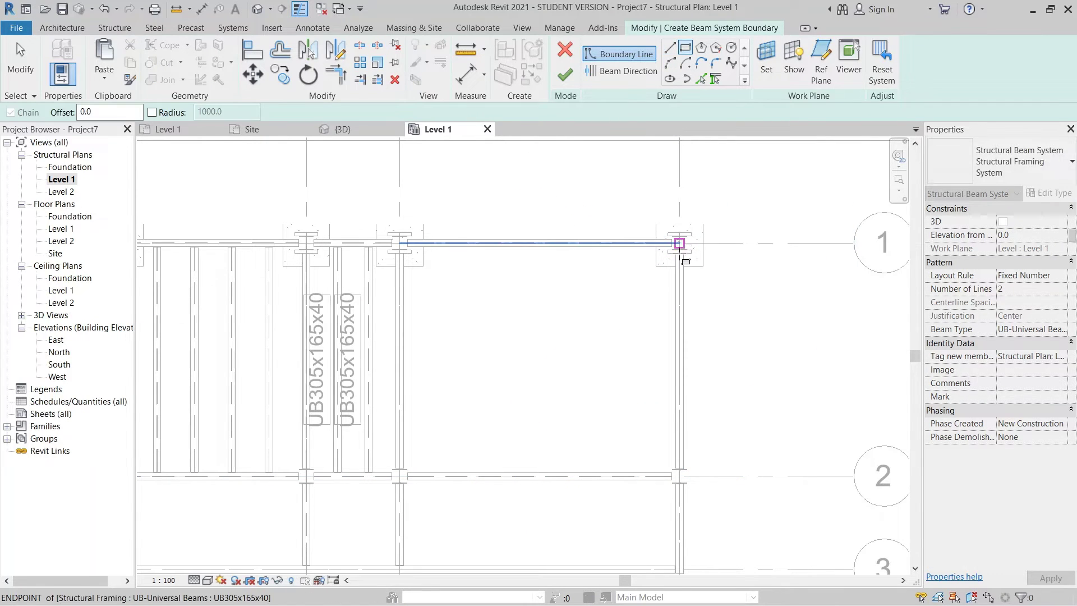
{"action": "left_click", "coordinate": [399, 476]}
{"action": "middle_click_drag", "start_coordinate": [593, 358], "coordinate": [596, 307]}
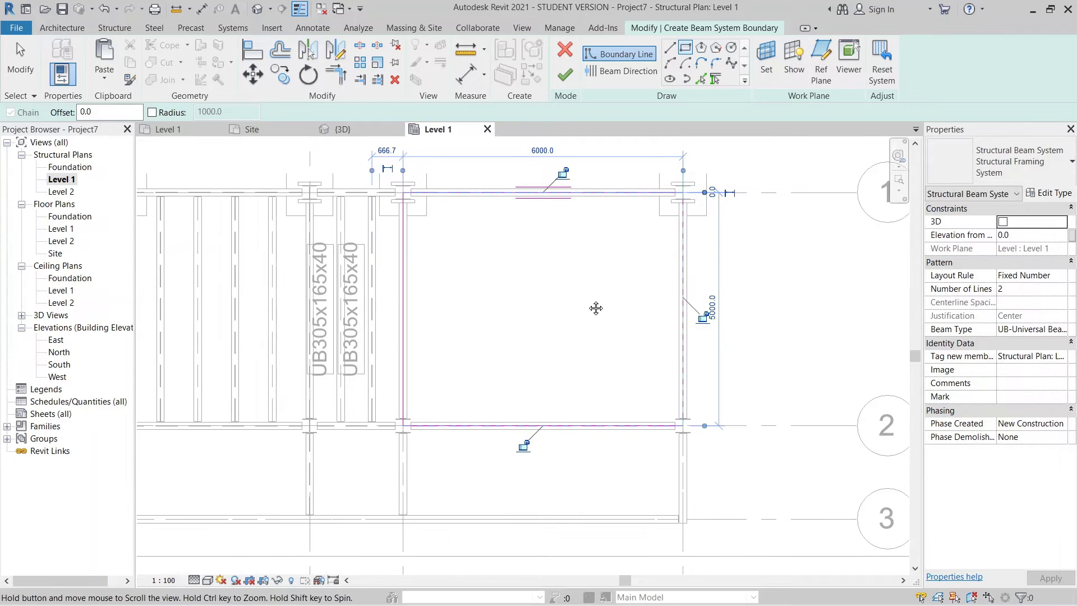
Set the D–E beam system to 6 lines running parallel to the vertical grid lines, finish it, and clear the selection.
{"action": "left_click", "coordinate": [1028, 288]}
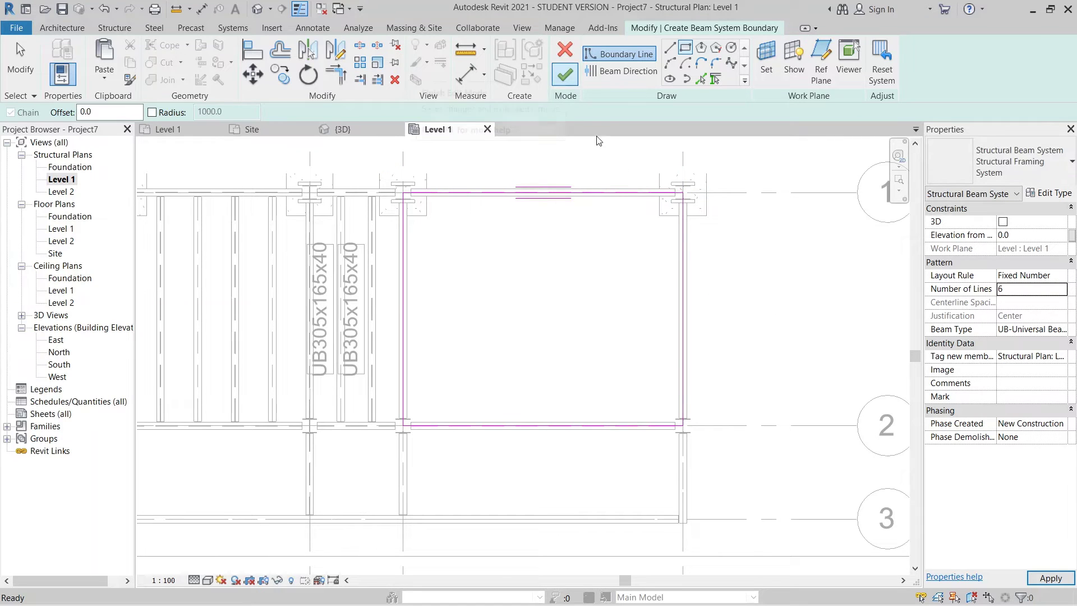
{"action": "left_click", "coordinate": [598, 72]}
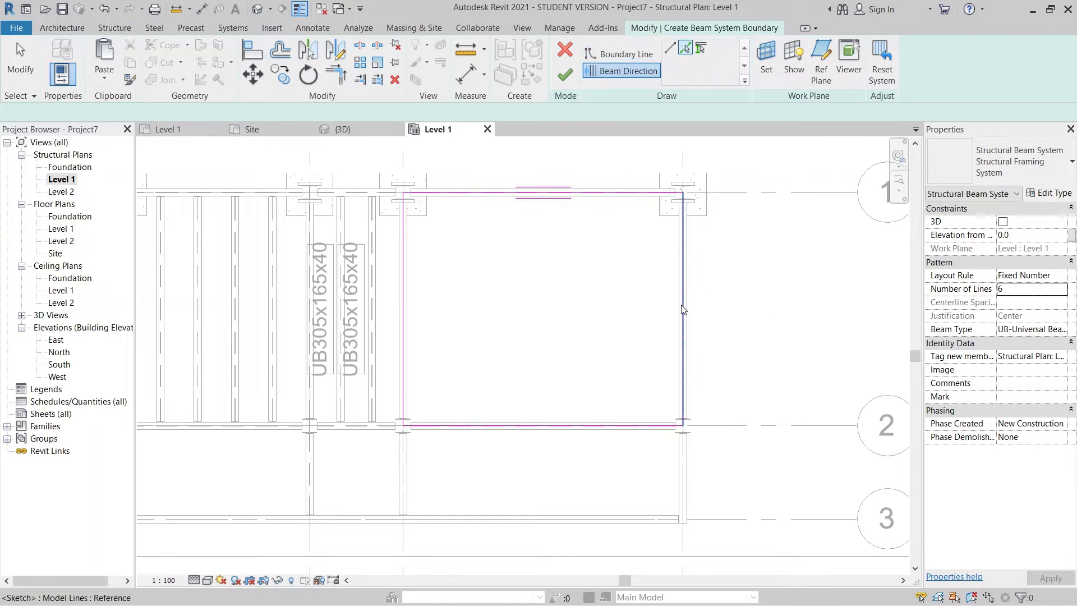
{"action": "scroll", "coordinate": [516, 309], "scroll_direction": "down", "scroll_amount": 2}
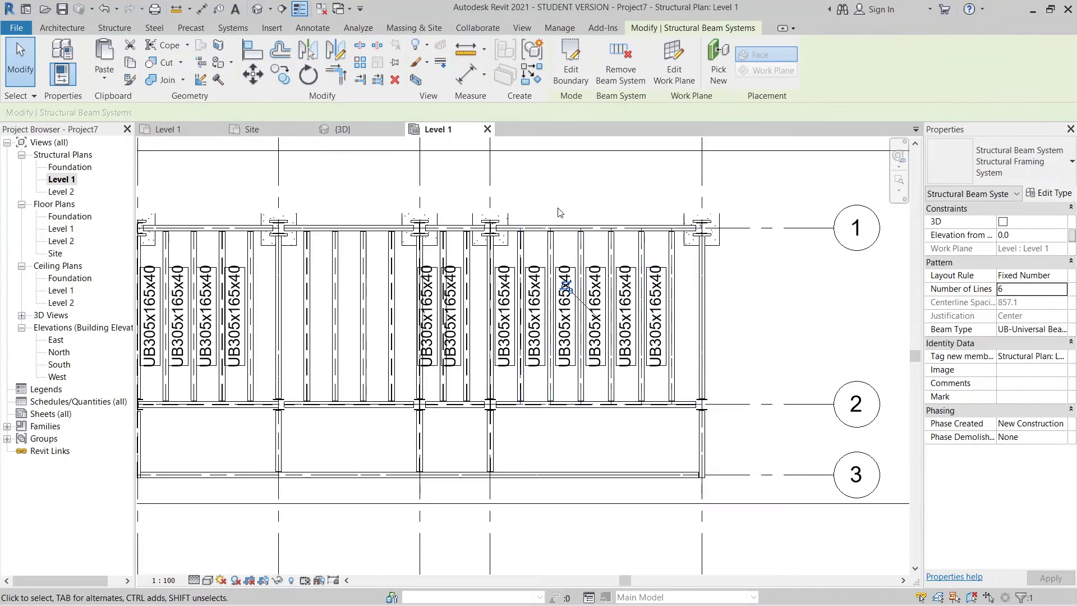
{"action": "scroll", "coordinate": [619, 173], "scroll_direction": "down", "scroll_amount": 2}
{"action": "key", "text": "Escape"}
Start another sketched beam system and draw its rectangular boundary between grids A–B and 2–3.
{"action": "middle_click_drag", "start_coordinate": [460, 333], "coordinate": [444, 288]}
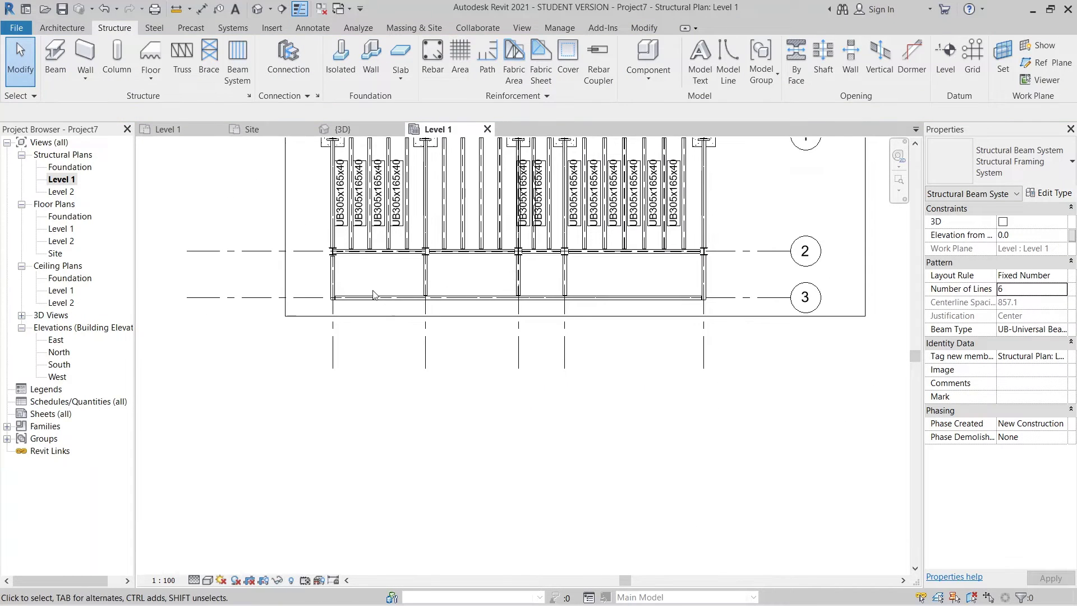
{"action": "scroll", "coordinate": [378, 296], "scroll_direction": "up", "scroll_amount": 2}
{"action": "middle_click_drag", "start_coordinate": [769, 276], "coordinate": [744, 318]}
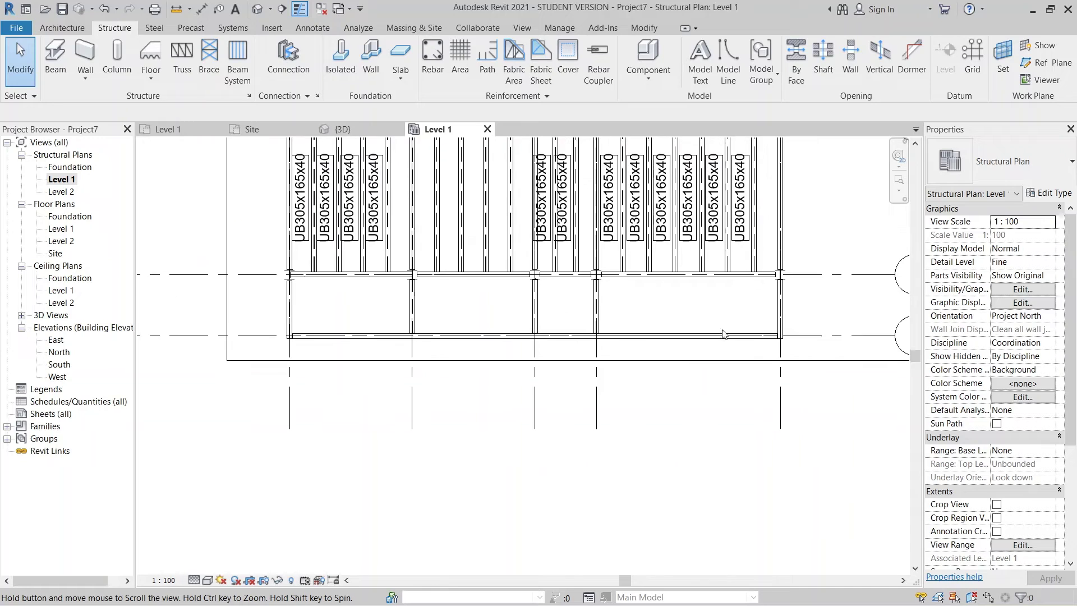
{"action": "left_click", "coordinate": [237, 59]}
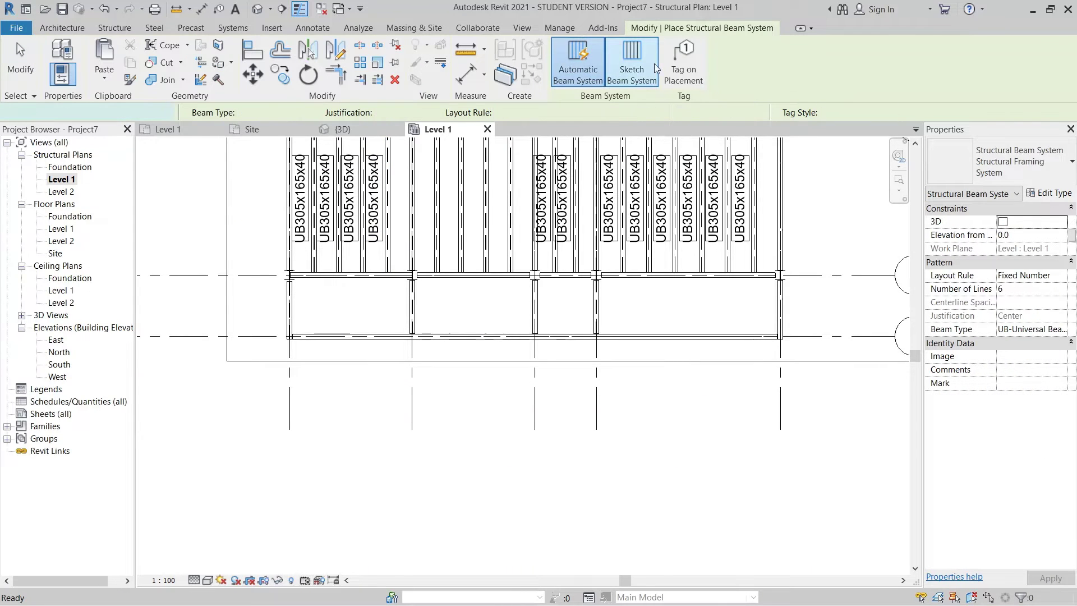
{"action": "left_click", "coordinate": [624, 65]}
{"action": "scroll", "coordinate": [281, 338], "scroll_direction": "up", "scroll_amount": 5}
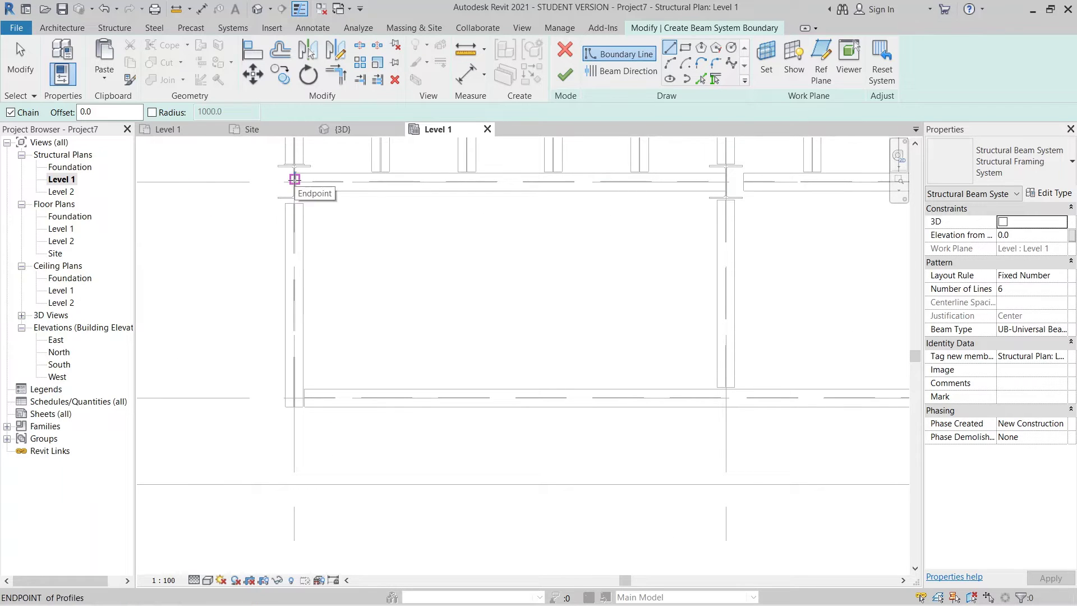
{"action": "left_click", "coordinate": [295, 179]}
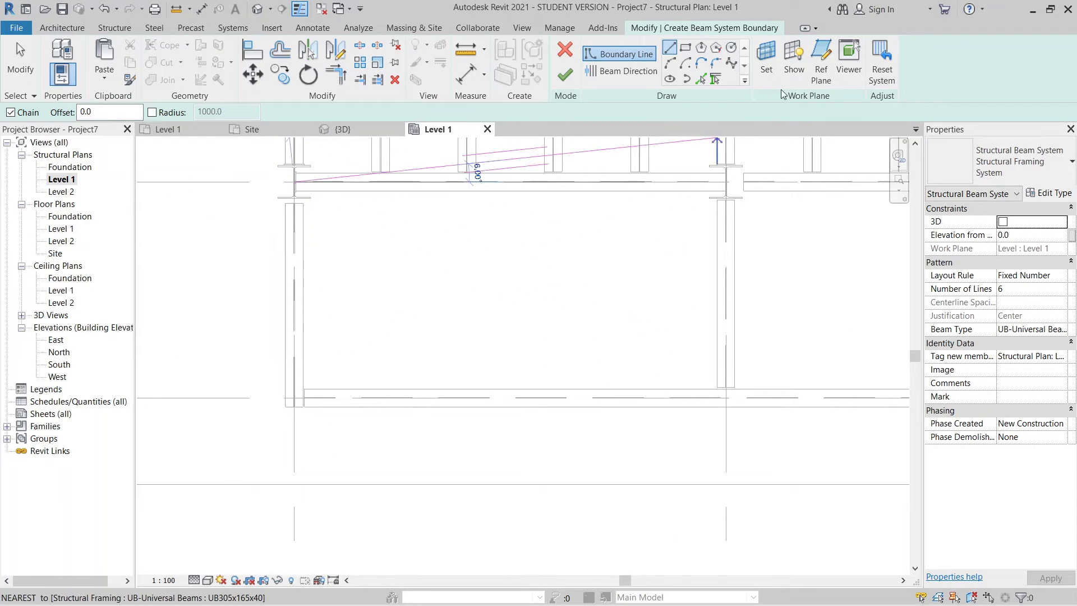
{"action": "left_click", "coordinate": [685, 48]}
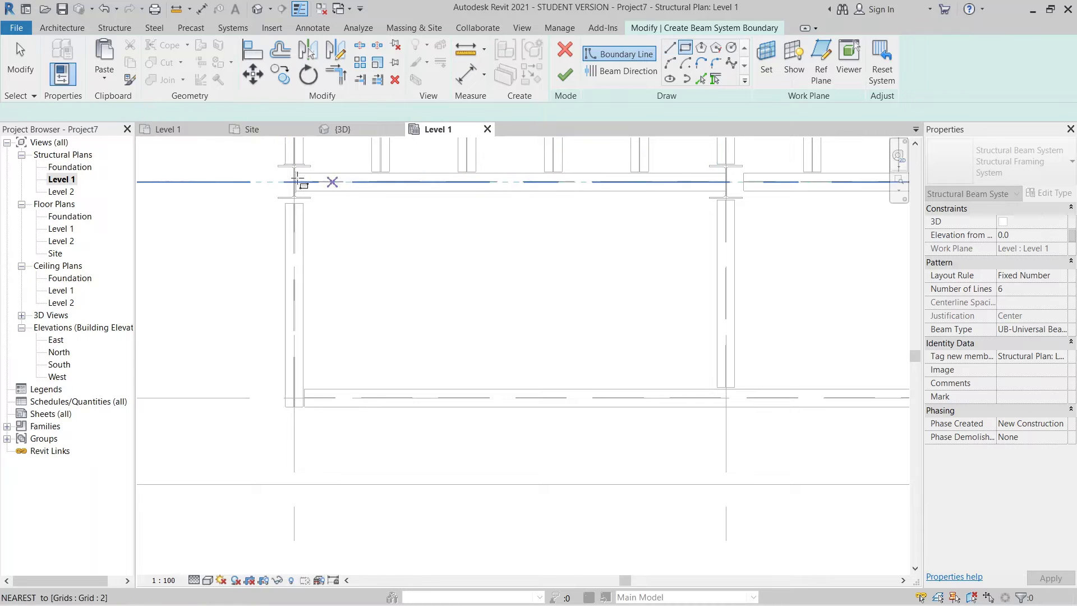
{"action": "left_click", "coordinate": [294, 179]}
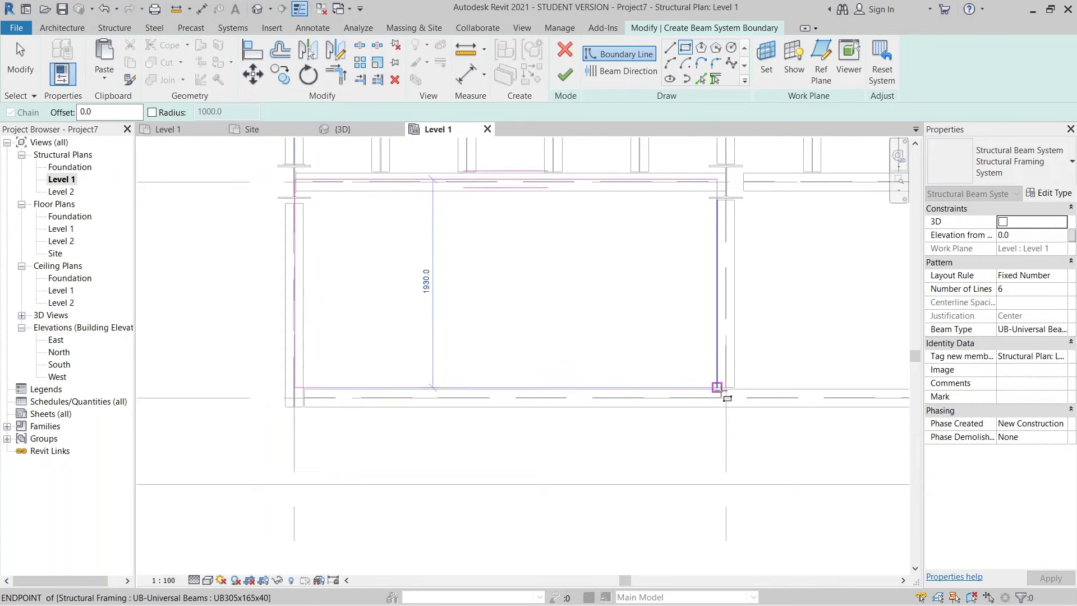
{"action": "left_click", "coordinate": [726, 398]}
{"action": "scroll", "coordinate": [736, 409], "scroll_direction": "down", "scroll_amount": 2}
{"action": "middle_click_drag", "start_coordinate": [611, 429], "coordinate": [208, 444]}
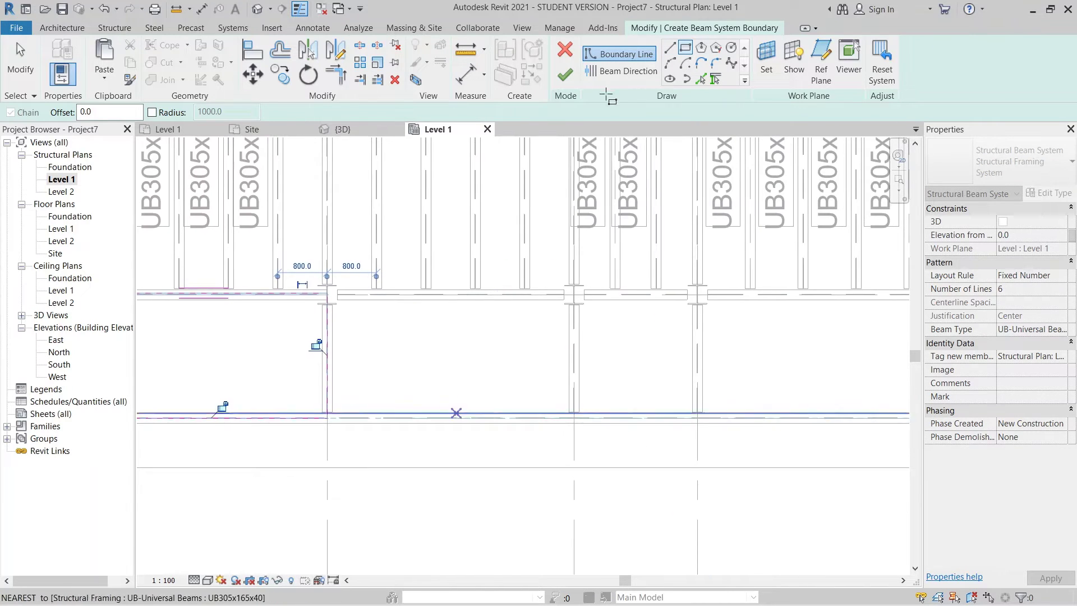
Set the number of lines to 4 for the A–B beam system between grids 2 and 3, and finish it.
{"action": "left_click", "coordinate": [1037, 292]}
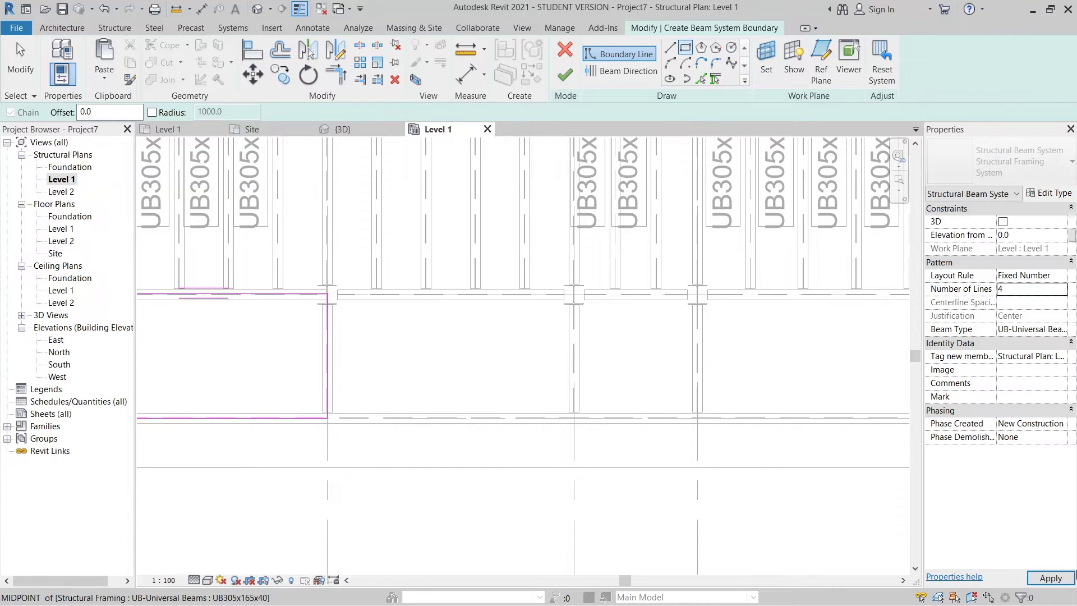
{"action": "type", "text": "4"}
{"action": "left_click", "coordinate": [565, 78]}
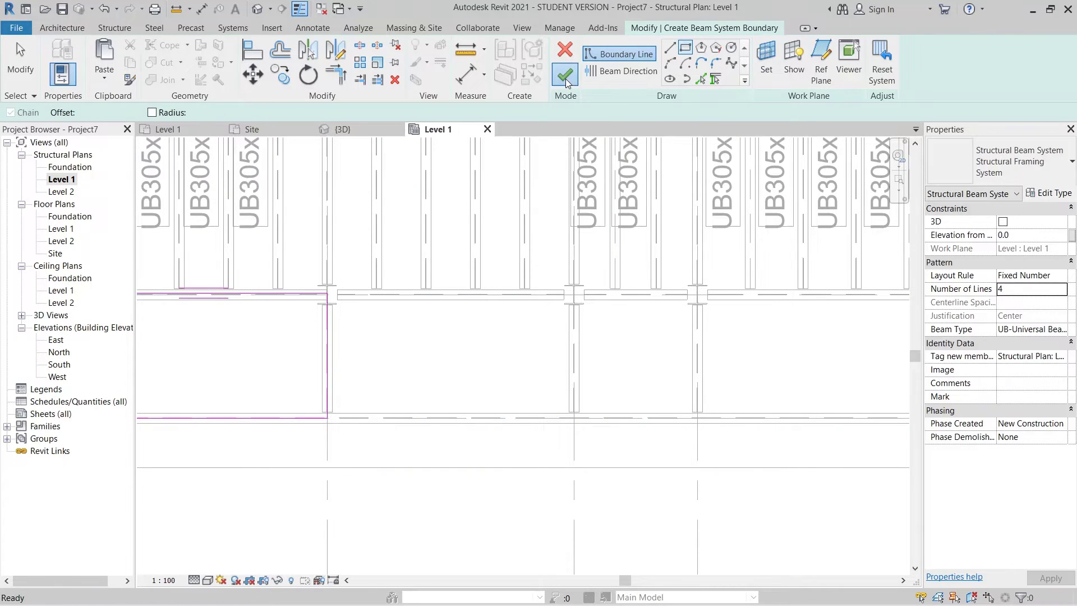
{"action": "scroll", "coordinate": [409, 206], "scroll_direction": "down", "scroll_amount": 1}
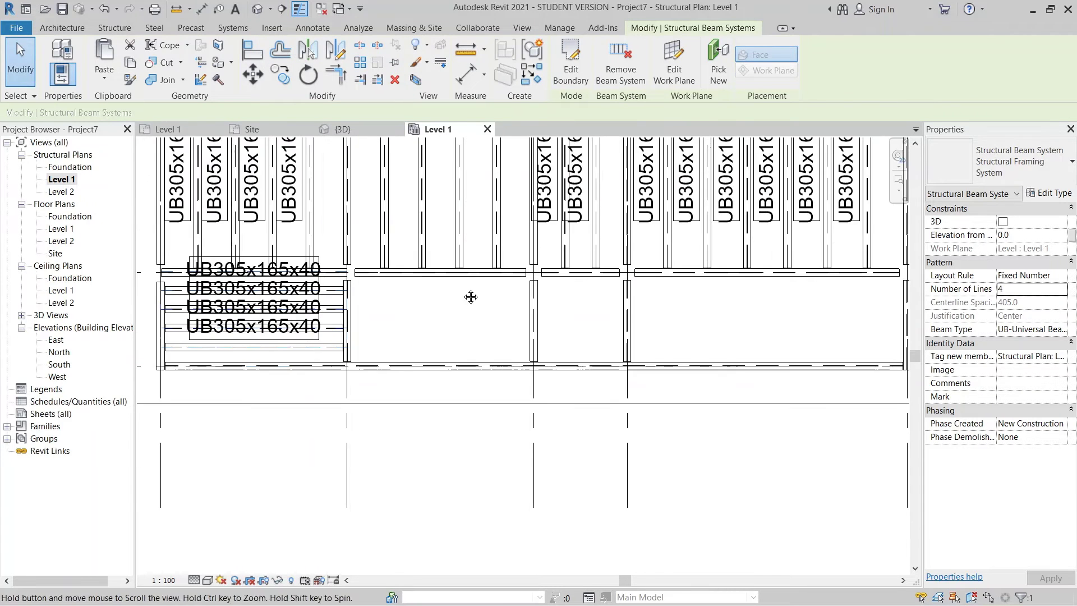
Edit the beam system between grids A–B and 2–3 so its beams run parallel to the vertical grid lines, and finish.
{"action": "middle_click_drag", "start_coordinate": [471, 297], "coordinate": [503, 291]}
{"action": "scroll", "coordinate": [502, 292], "scroll_direction": "down", "scroll_amount": 1}
{"action": "left_click", "coordinate": [570, 69]}
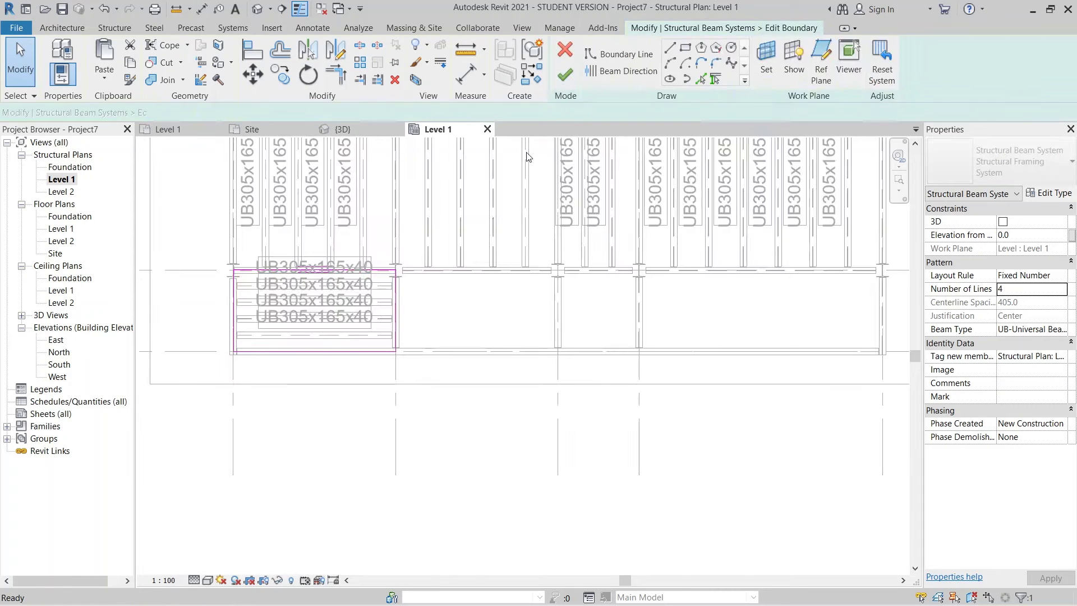
{"action": "left_click", "coordinate": [604, 73]}
{"action": "left_click", "coordinate": [395, 321]}
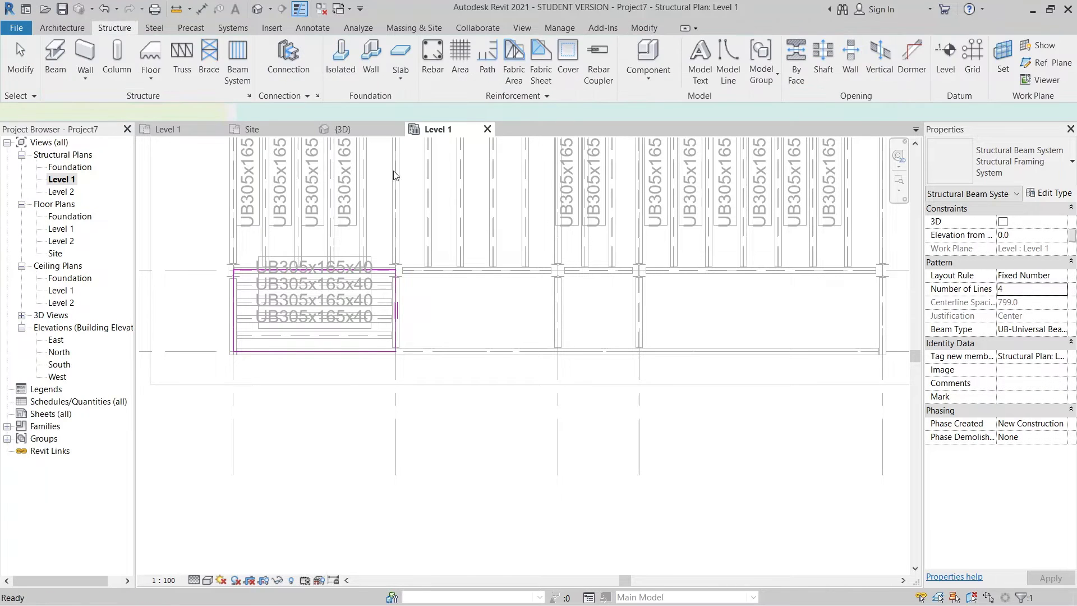
{"action": "middle_click_drag", "start_coordinate": [496, 263], "coordinate": [478, 312]}
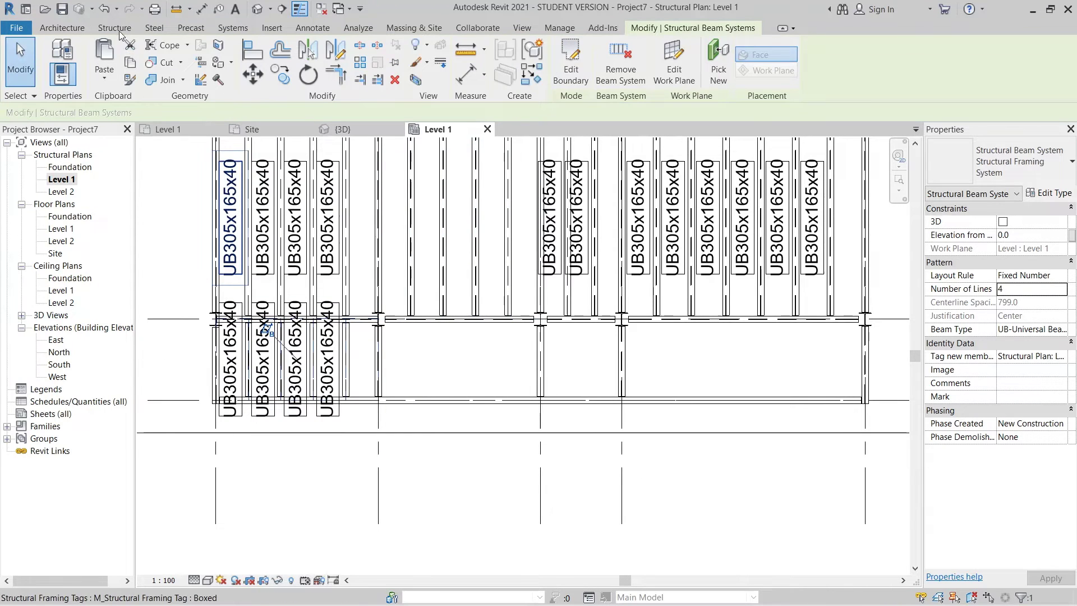
Start a new sketched beam system and draw its rectangular boundary between grids C–D and 2–3.
{"action": "left_click", "coordinate": [114, 28]}
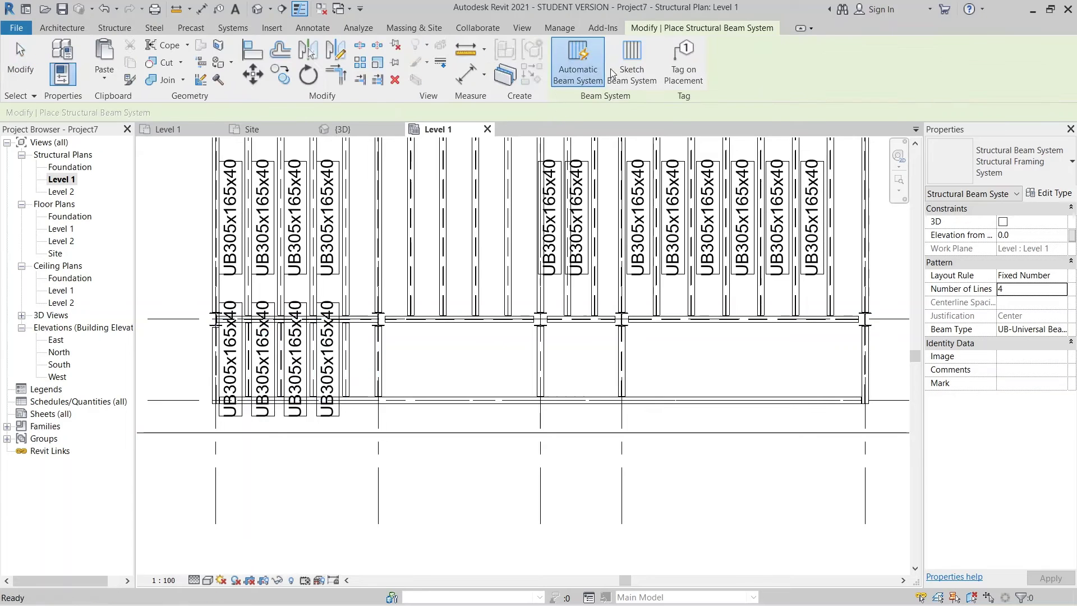
{"action": "left_click", "coordinate": [627, 63]}
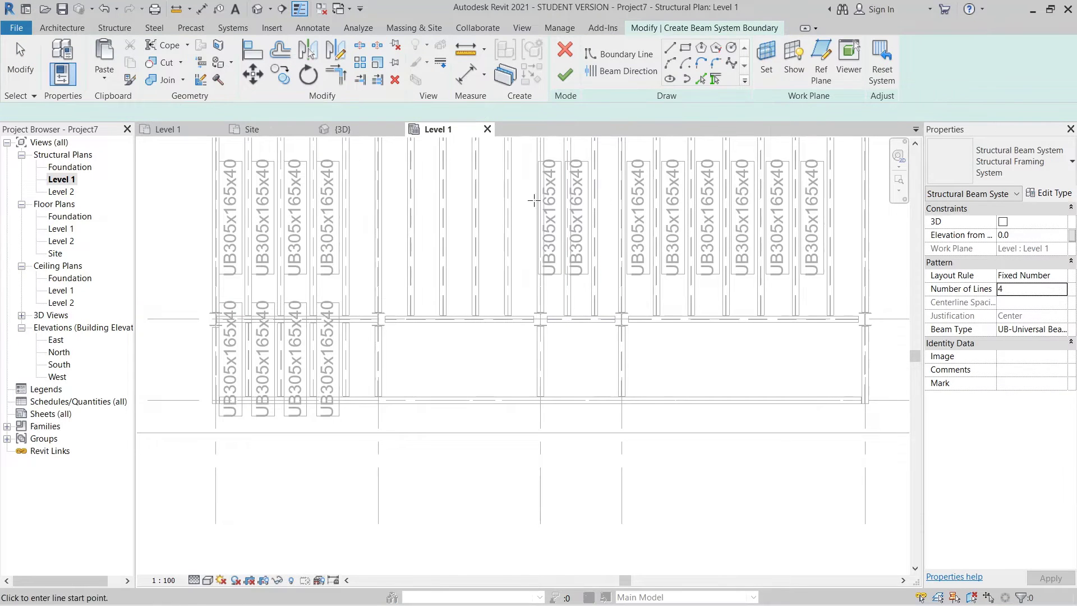
{"action": "scroll", "coordinate": [623, 335], "scroll_direction": "up", "scroll_amount": 3}
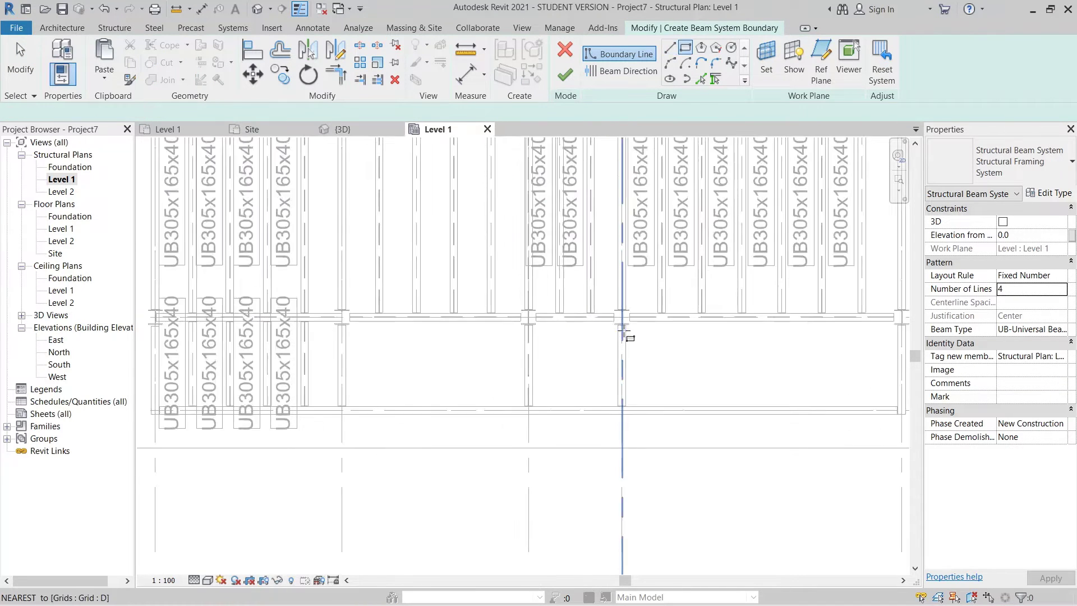
{"action": "left_click", "coordinate": [499, 312]}
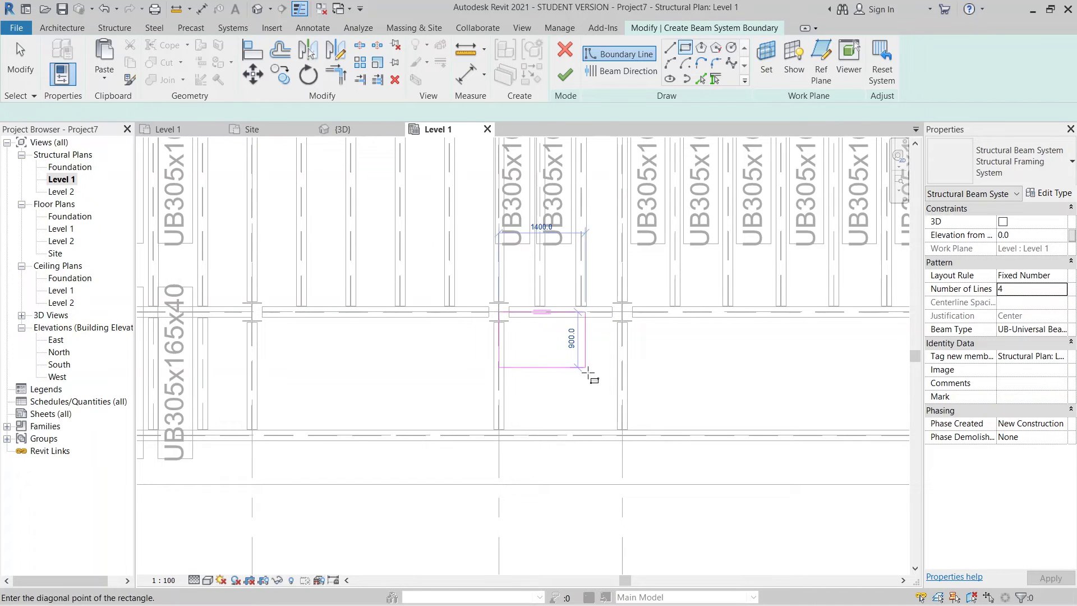
{"action": "left_click", "coordinate": [622, 435]}
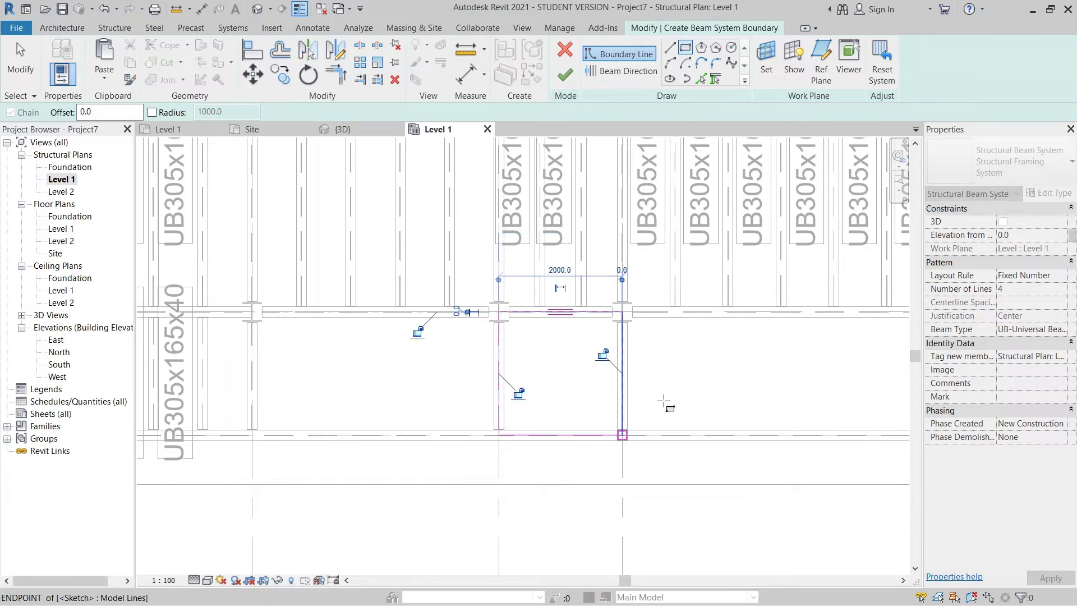
Set the C–D beam system between grids 2 and 3 to 2 lines parallel to grid D, and finish it.
{"action": "left_click", "coordinate": [1031, 288]}
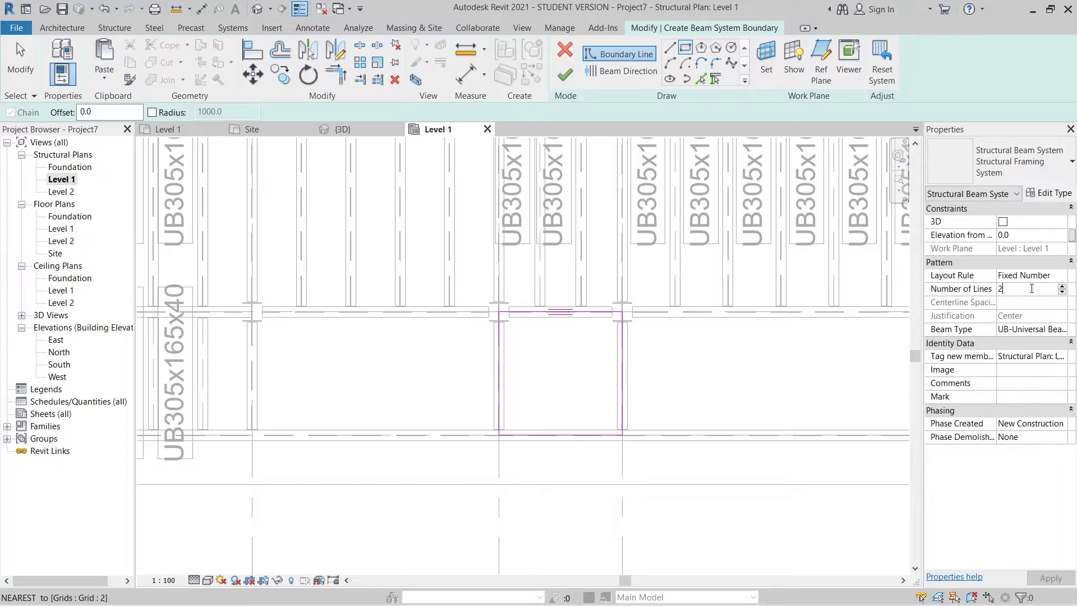
{"action": "type", "text": "2"}
{"action": "left_click", "coordinate": [605, 70]}
{"action": "left_click", "coordinate": [624, 360]}
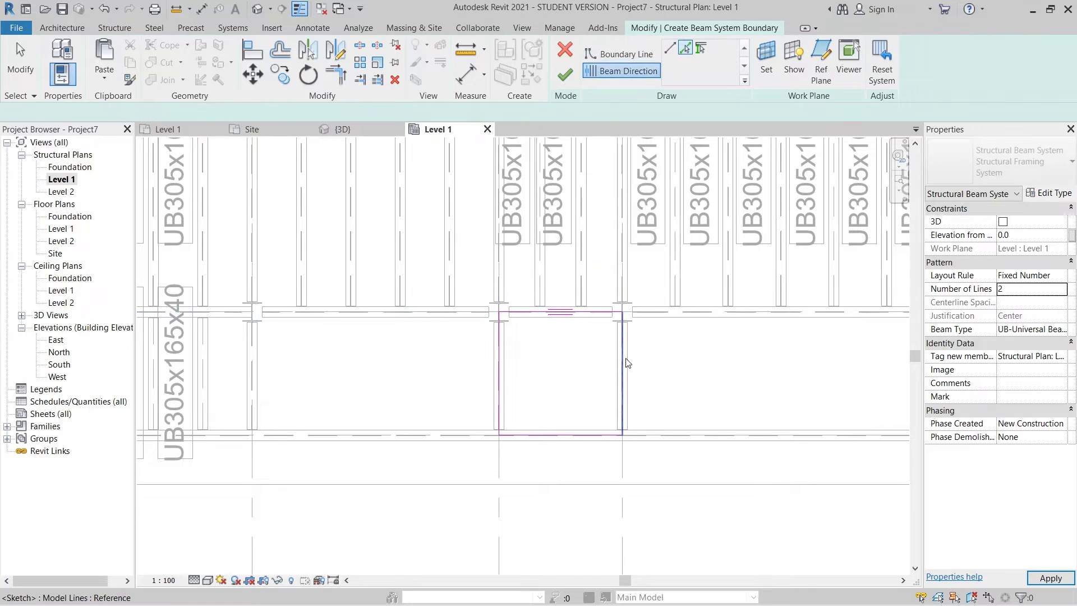
{"action": "left_click", "coordinate": [563, 74]}
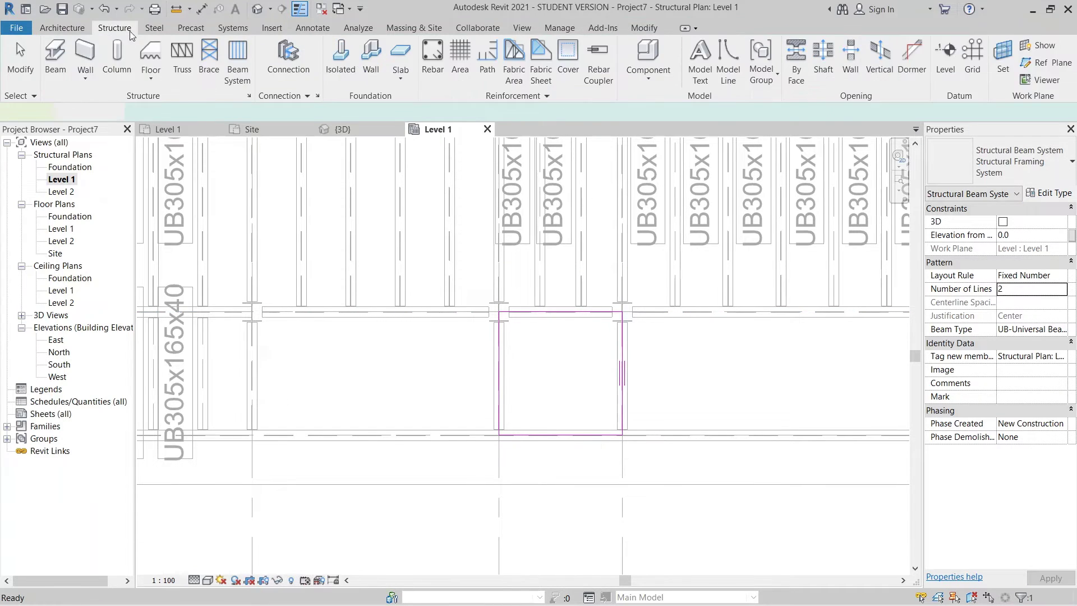
Start a new sketched beam system and draw its rectangular boundary between grids D–E and 2–3.
{"action": "left_click", "coordinate": [115, 28]}
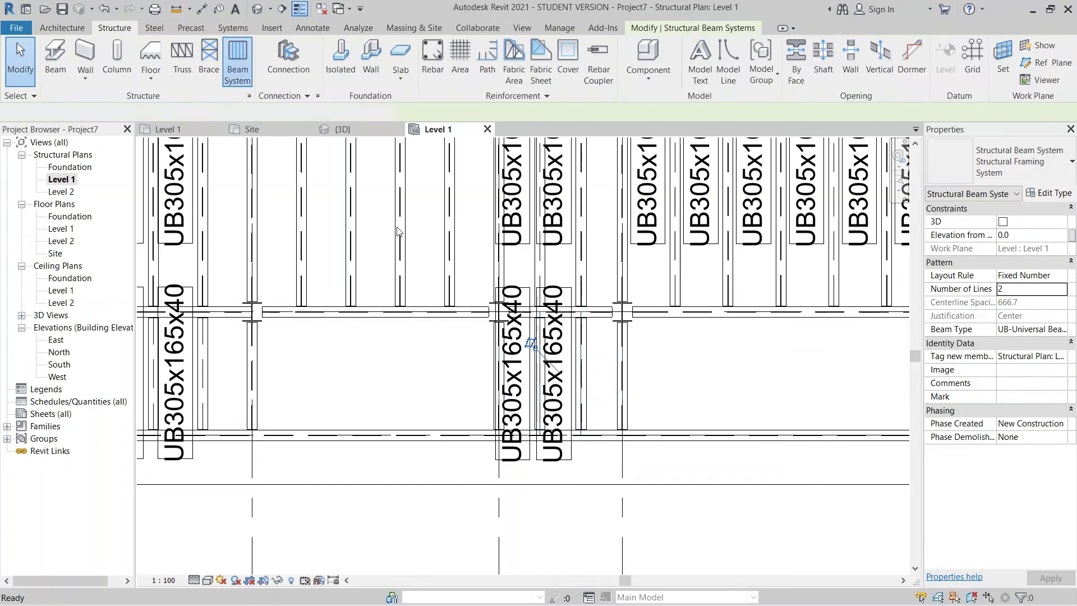
{"action": "scroll", "coordinate": [746, 401], "scroll_direction": "down", "scroll_amount": 1}
{"action": "middle_click_drag", "start_coordinate": [746, 401], "coordinate": [545, 405]}
{"action": "left_click", "coordinate": [636, 65]}
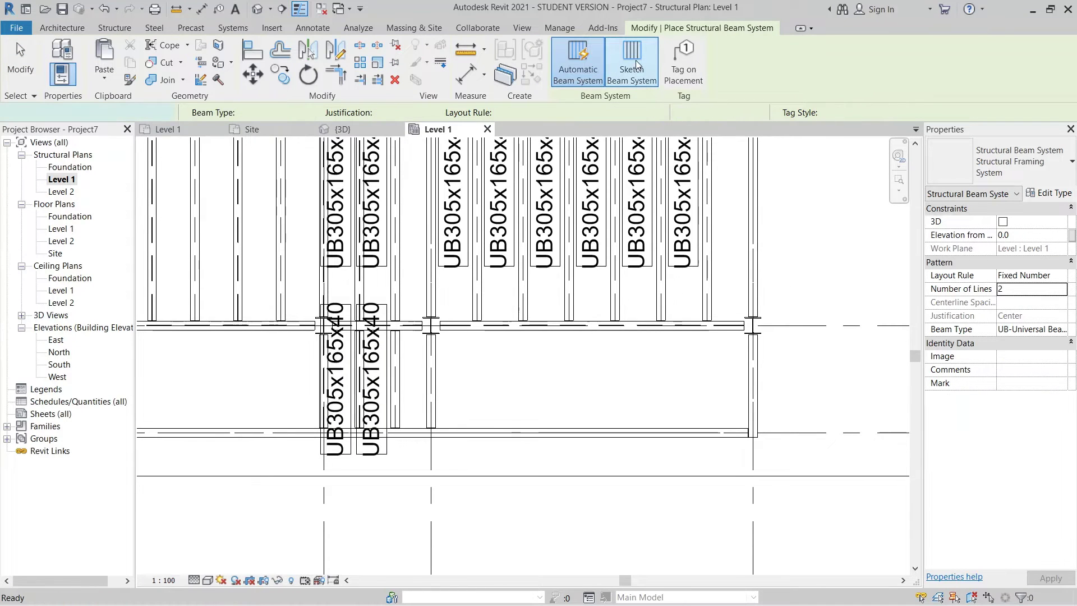
{"action": "left_click", "coordinate": [685, 48]}
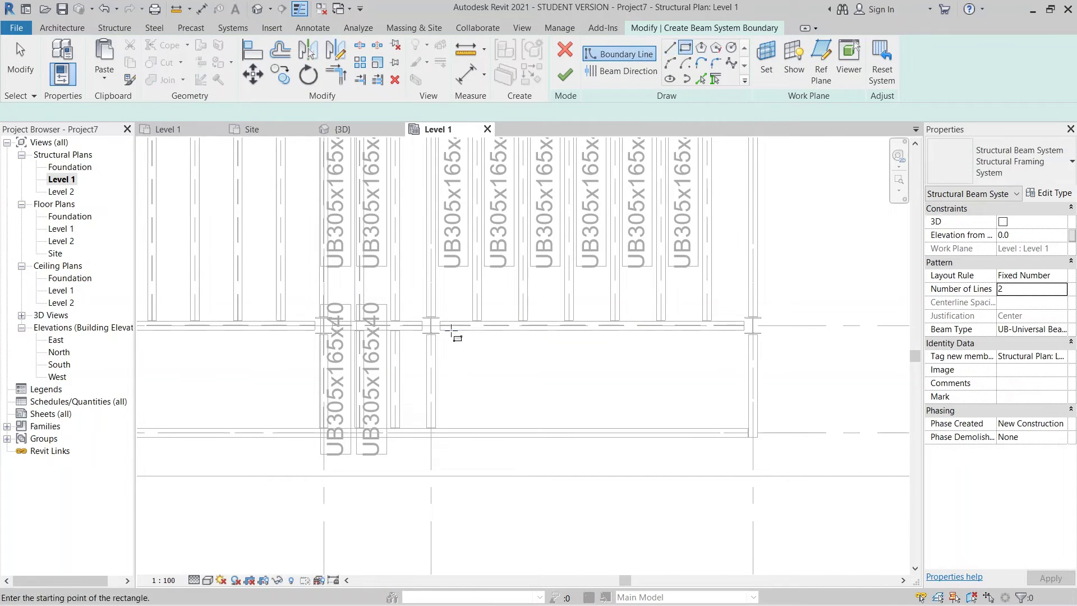
{"action": "left_click", "coordinate": [431, 326]}
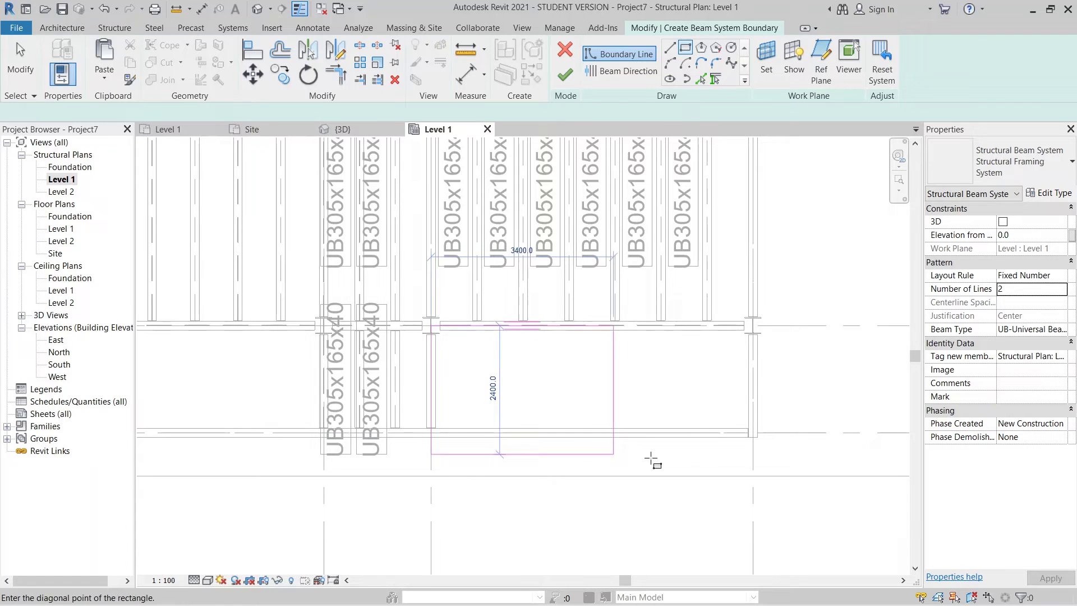
{"action": "left_click", "coordinate": [753, 433]}
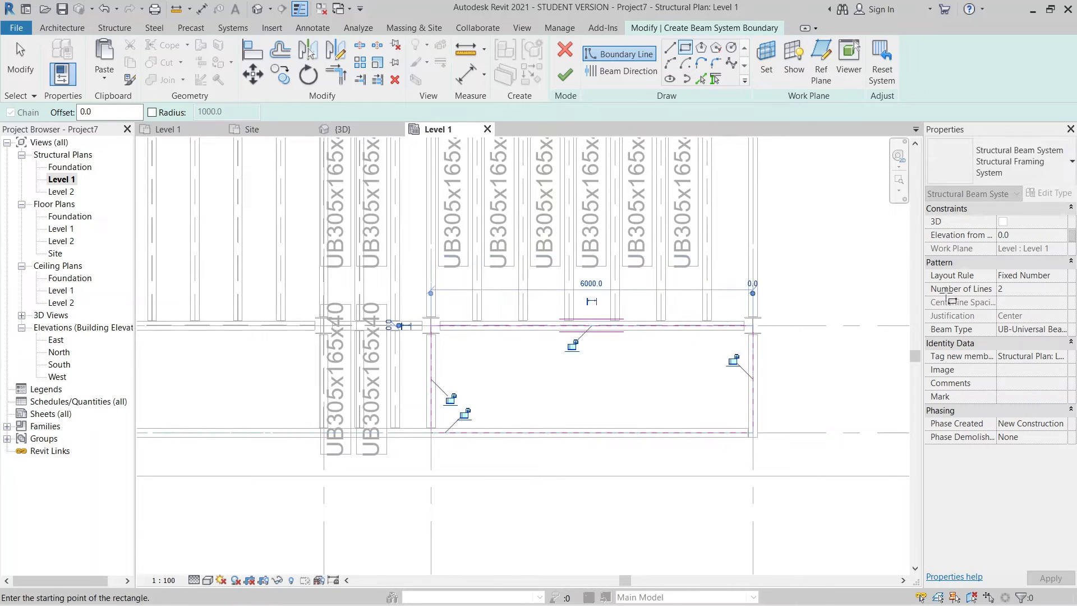
Set the D–E beam system between grids 2 and 3 to 6 lines, running parallel to the vertical grid lines, and finish it.
{"action": "left_click", "coordinate": [1035, 289]}
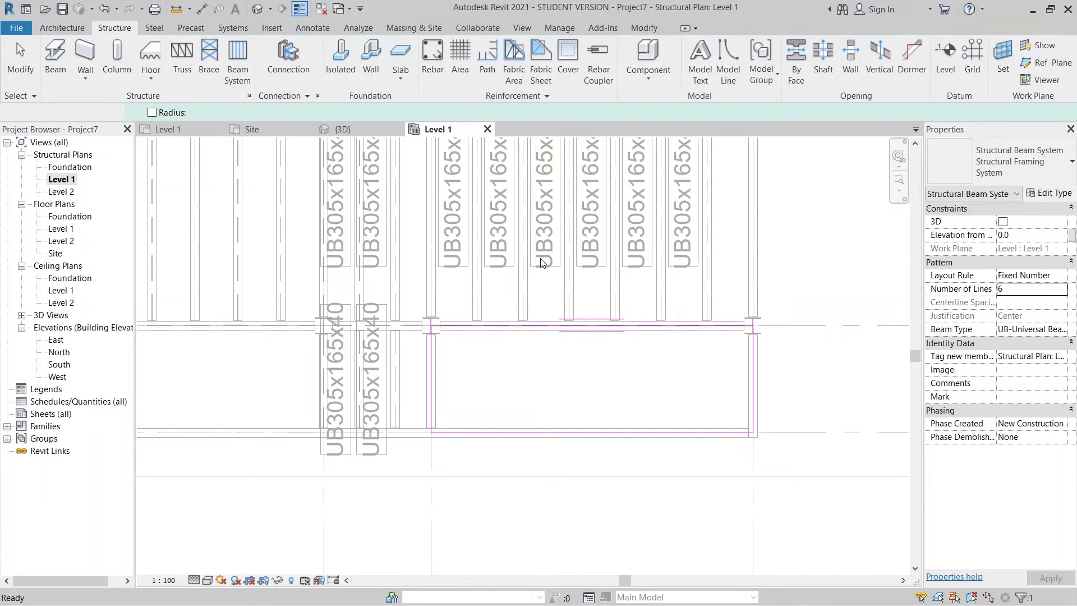
{"action": "scroll", "coordinate": [542, 257], "scroll_direction": "down", "scroll_amount": 2}
{"action": "middle_click_drag", "start_coordinate": [542, 256], "coordinate": [591, 244]}
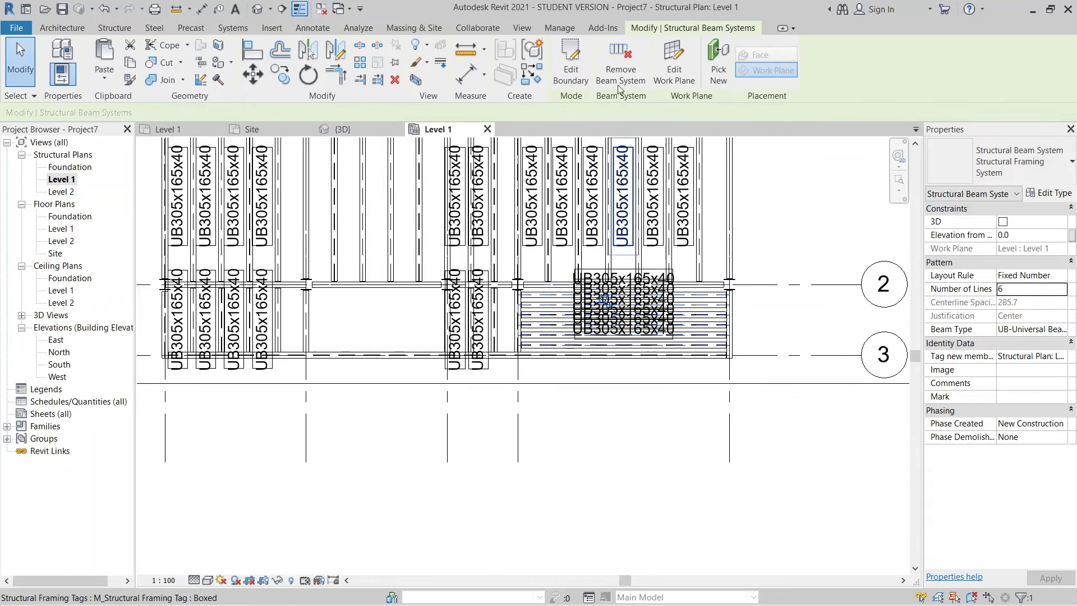
{"action": "left_click", "coordinate": [570, 63]}
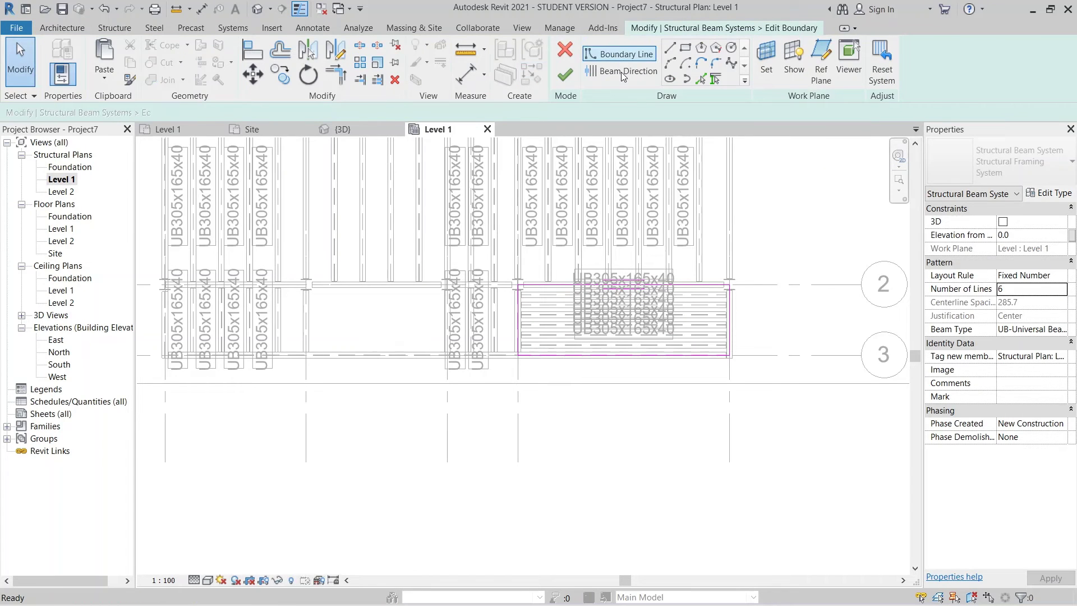
{"action": "left_click", "coordinate": [623, 72]}
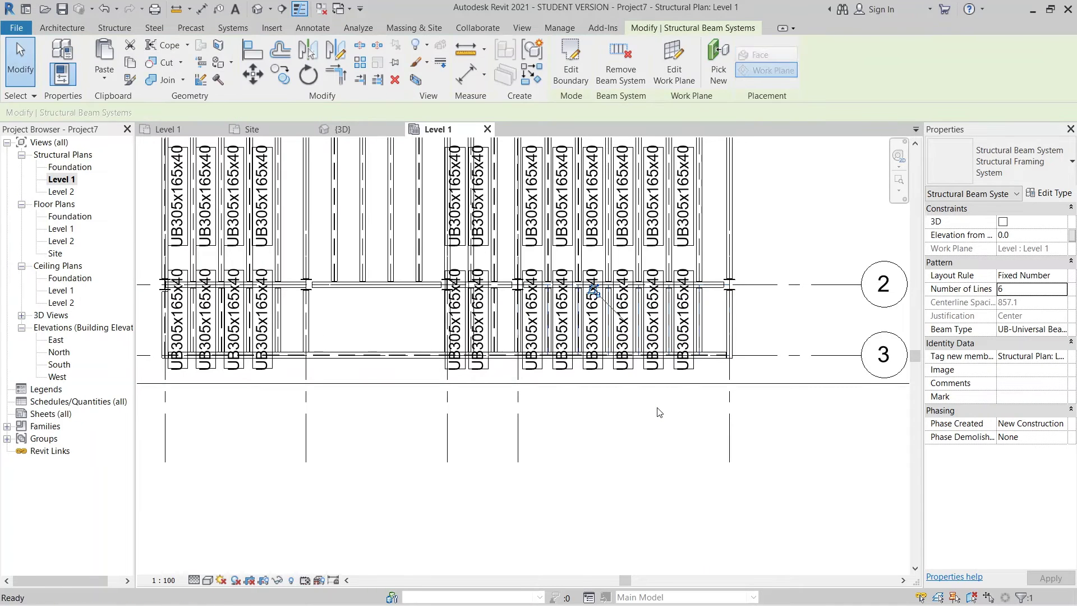
{"action": "left_click", "coordinate": [659, 412]}
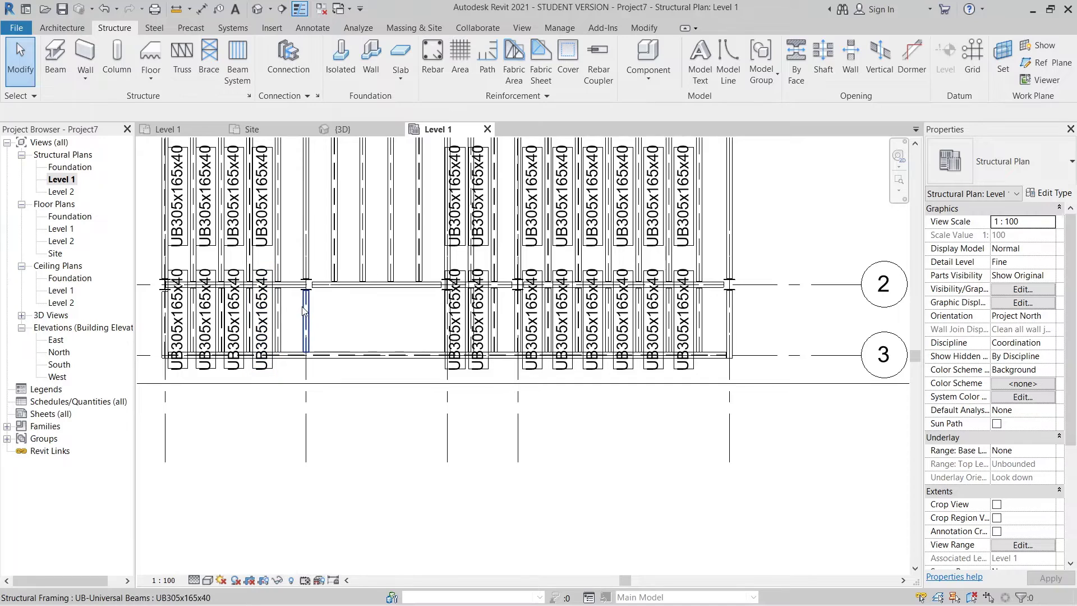
Copy the A–B beam system between grids 2 and 3 into the B–C bay, and paste that copy aligned to Level 2.
{"action": "left_click", "coordinate": [299, 285]}
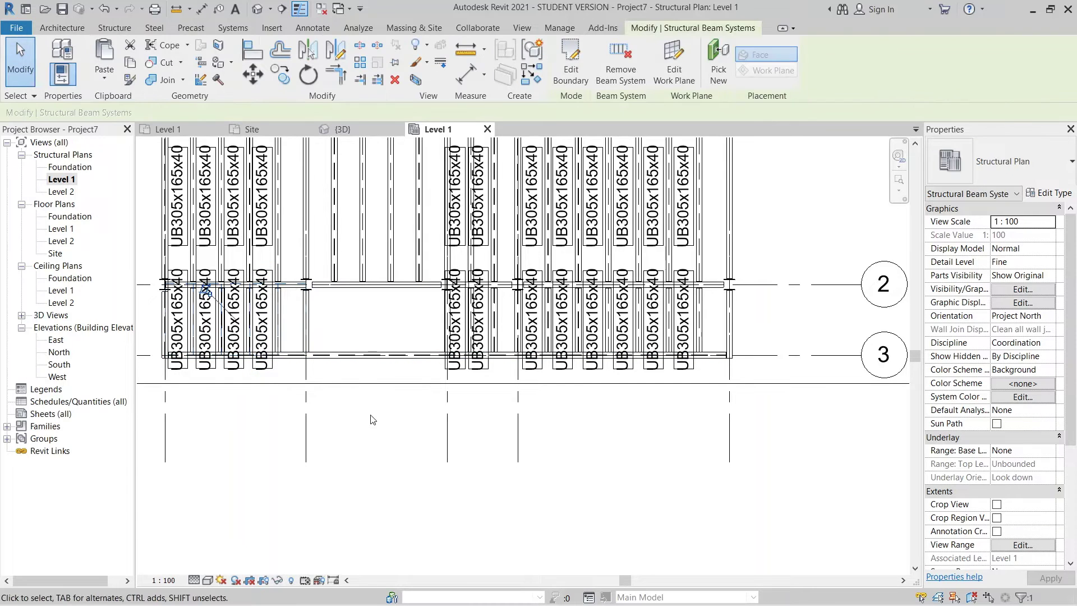
{"action": "key", "text": "m"}
{"action": "key", "text": "v"}
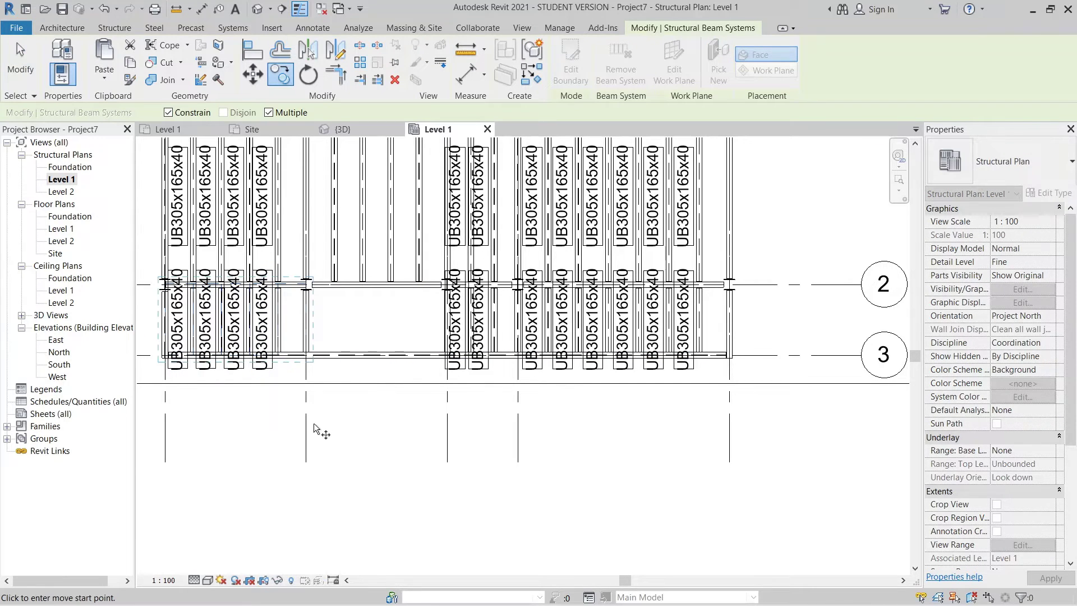
{"action": "left_click", "coordinate": [313, 425]}
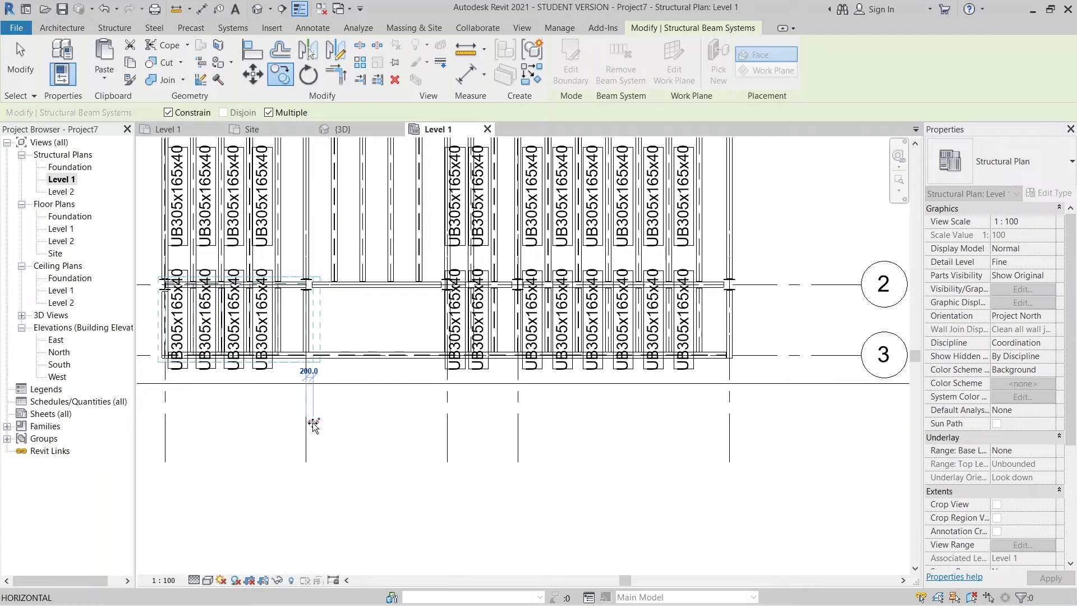
{"action": "left_click", "coordinate": [447, 420]}
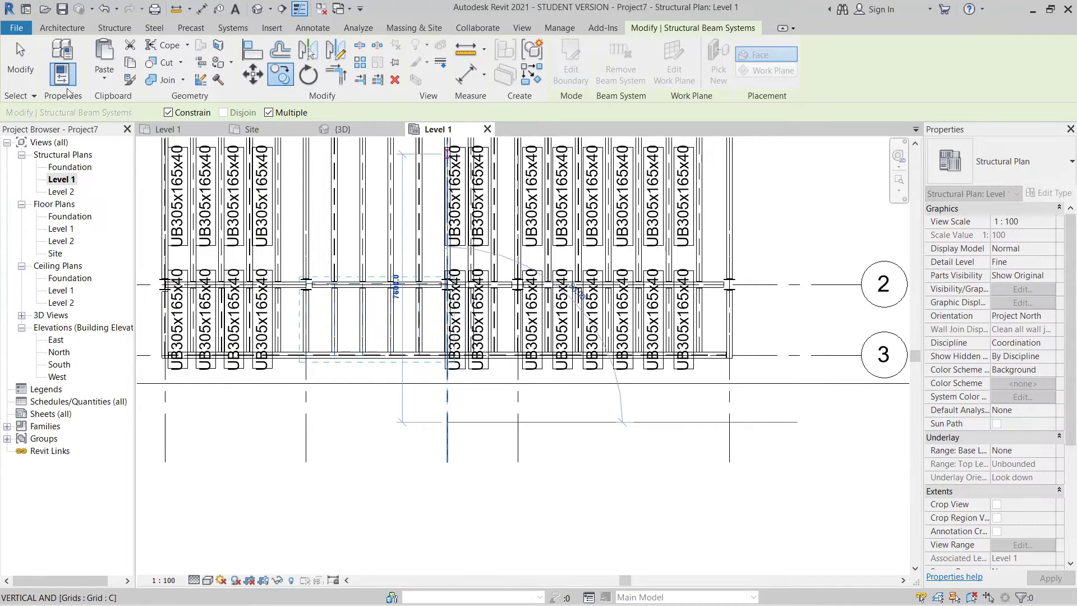
{"action": "left_click", "coordinate": [105, 76]}
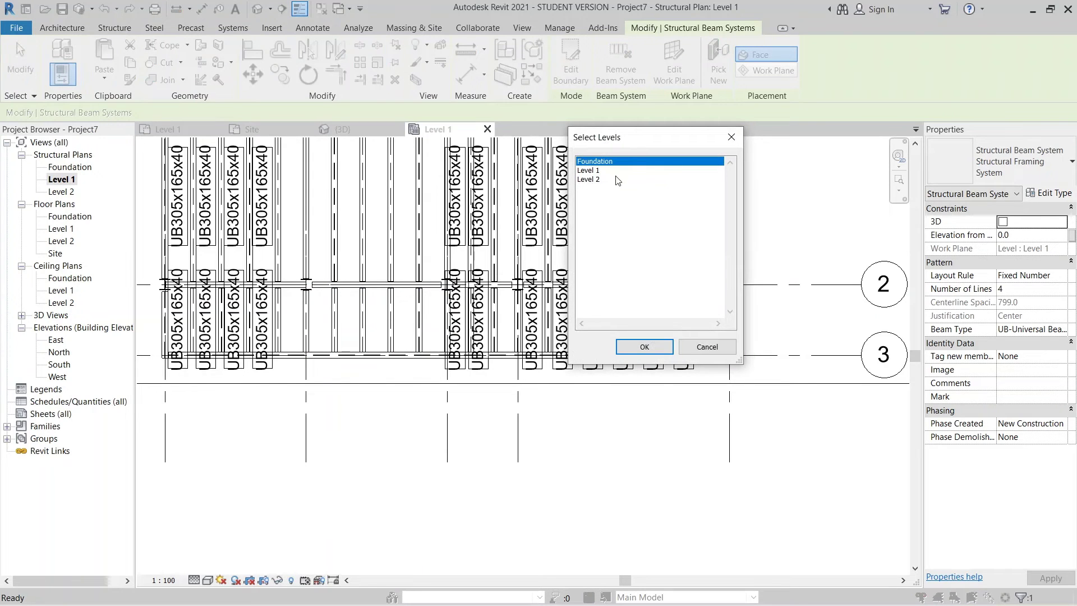
{"action": "double_click", "coordinate": [605, 180]}
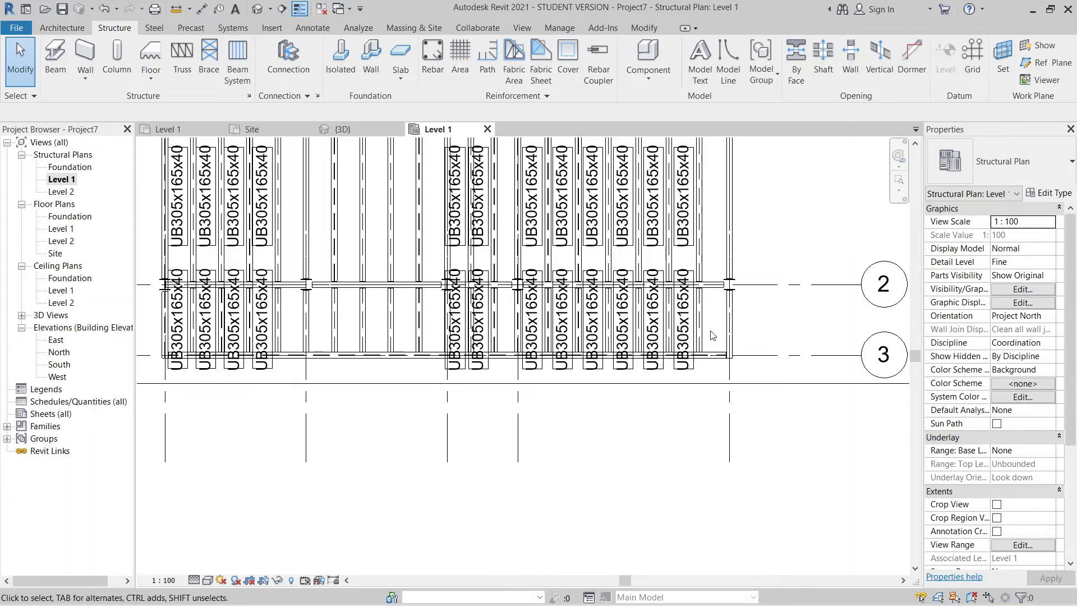
Select all boxed structural framing tags in the entire project and hide them in the Level 1 plan.
{"action": "left_click", "coordinate": [680, 339]}
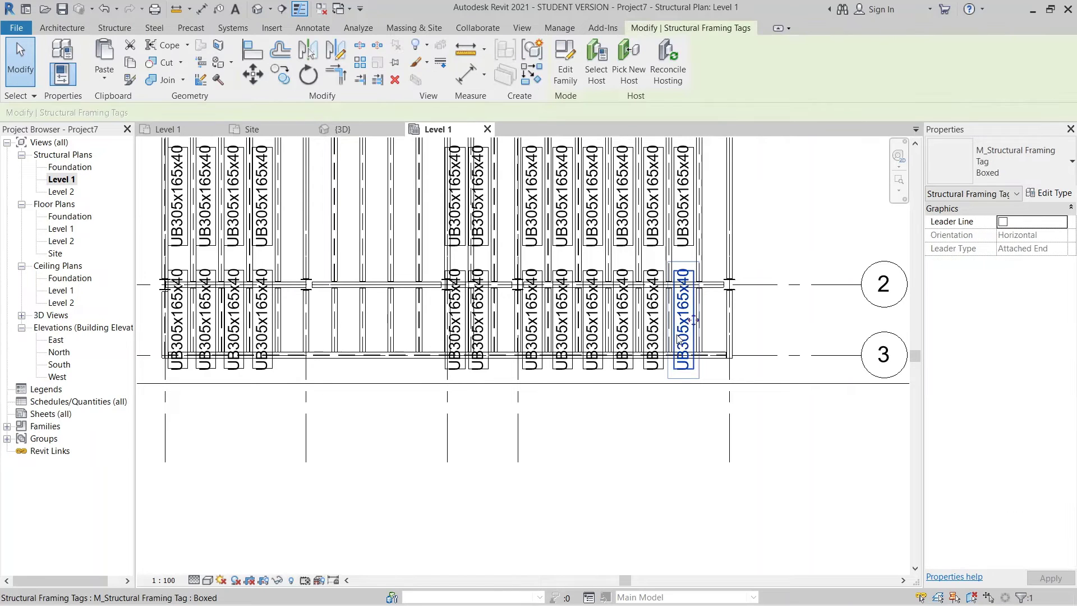
{"action": "right_click", "coordinate": [680, 339]}
{"action": "mouse_move", "coordinate": [717, 195]}
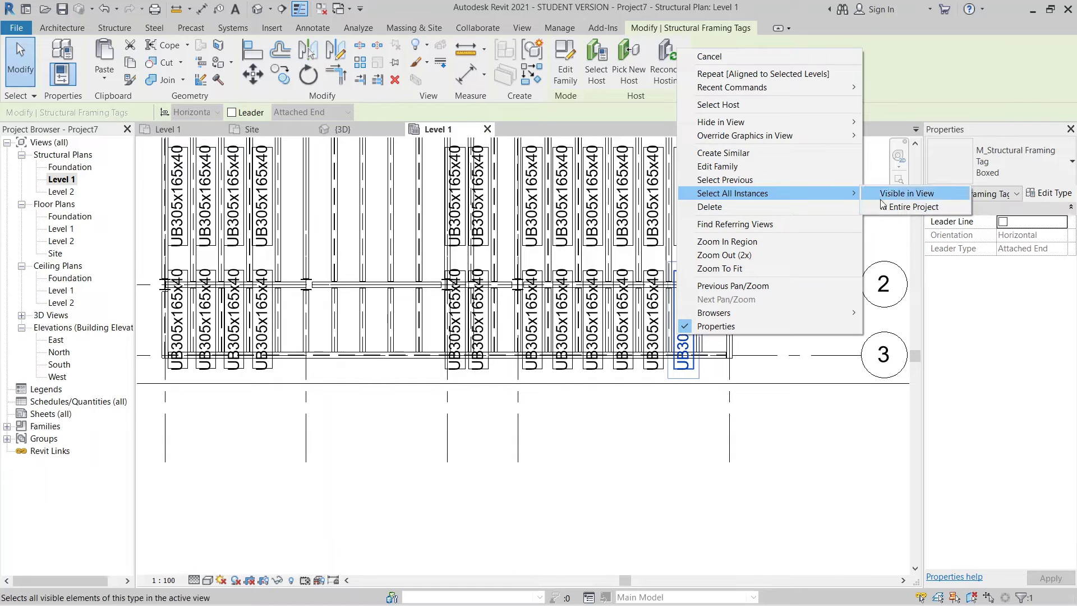
{"action": "left_click", "coordinate": [897, 207]}
{"action": "right_click", "coordinate": [779, 206]}
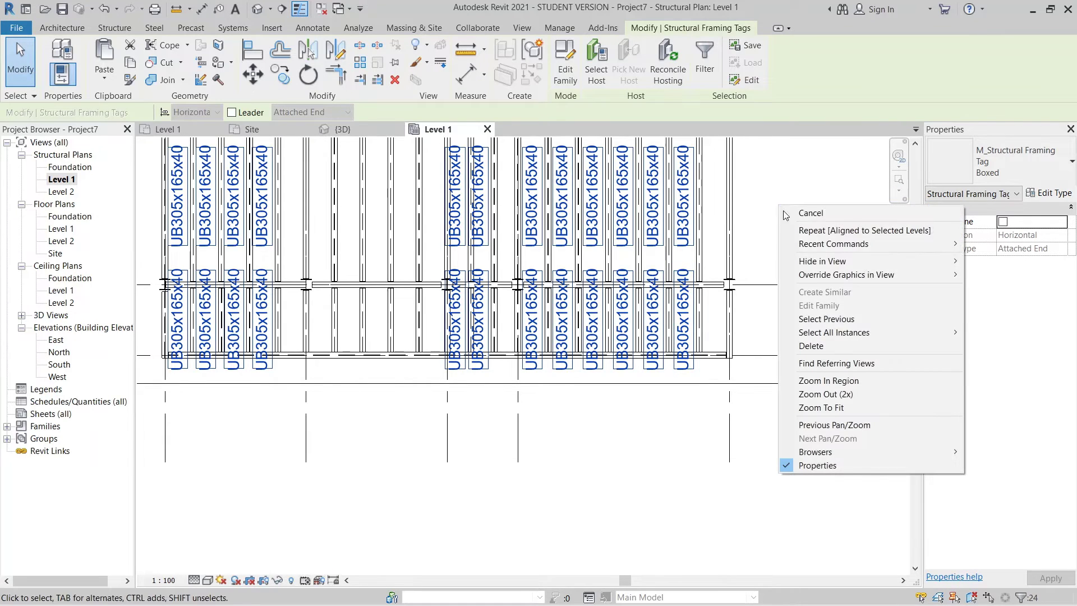
{"action": "mouse_move", "coordinate": [823, 264]}
{"action": "left_click", "coordinate": [999, 261]}
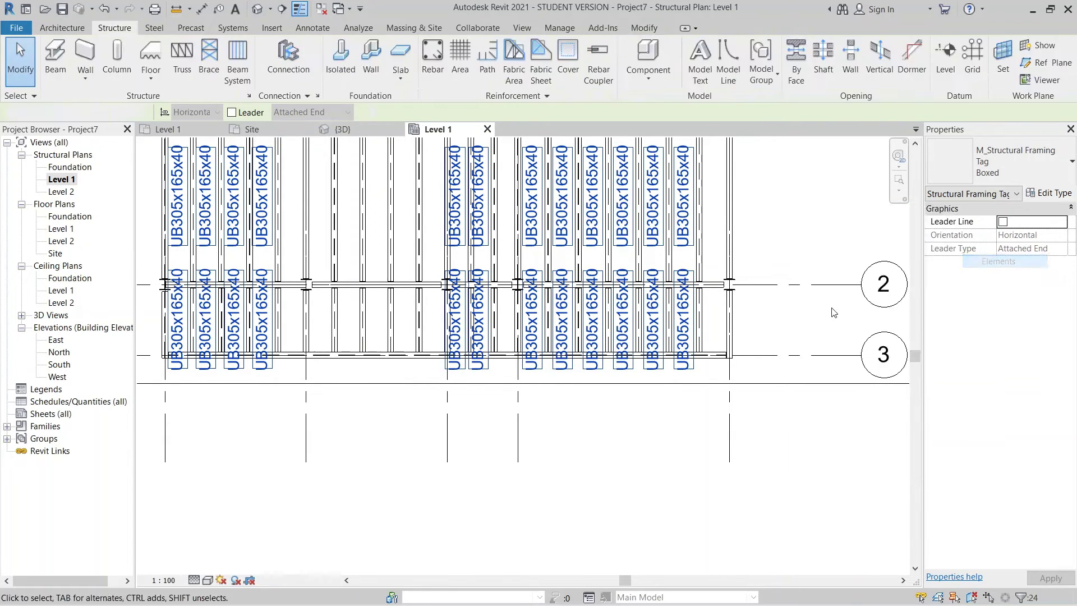
Copy the C–D and D–E beam systems between grids 1–2 and 2–3, and paste them aligned to Level 2.
{"action": "left_click", "coordinate": [733, 324]}
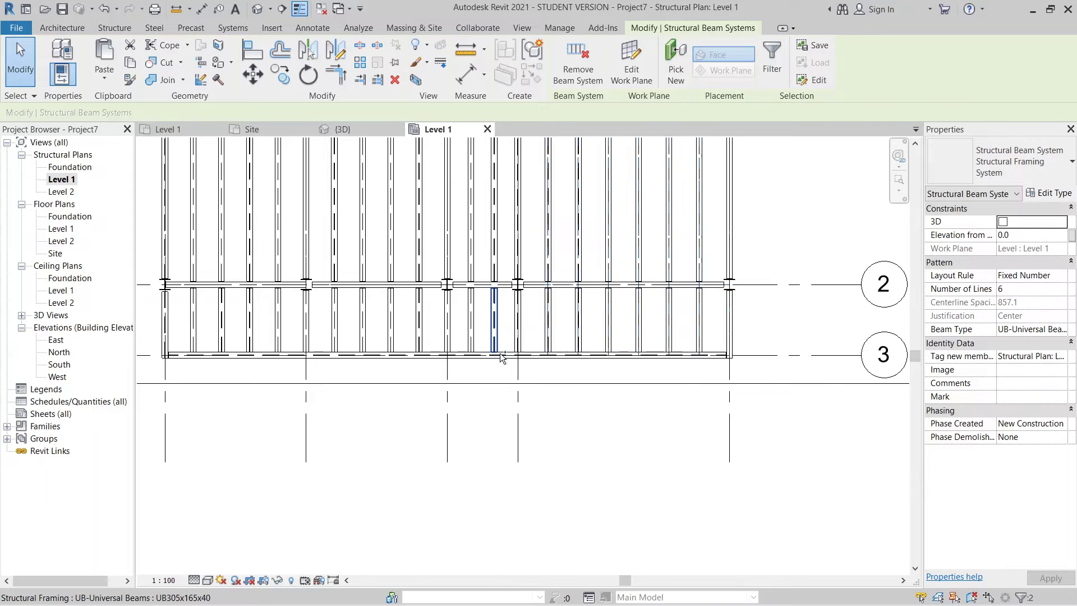
{"action": "left_click", "coordinate": [503, 265], "text": "ctrl"}
{"action": "scroll", "coordinate": [501, 250], "scroll_direction": "up", "scroll_amount": 2}
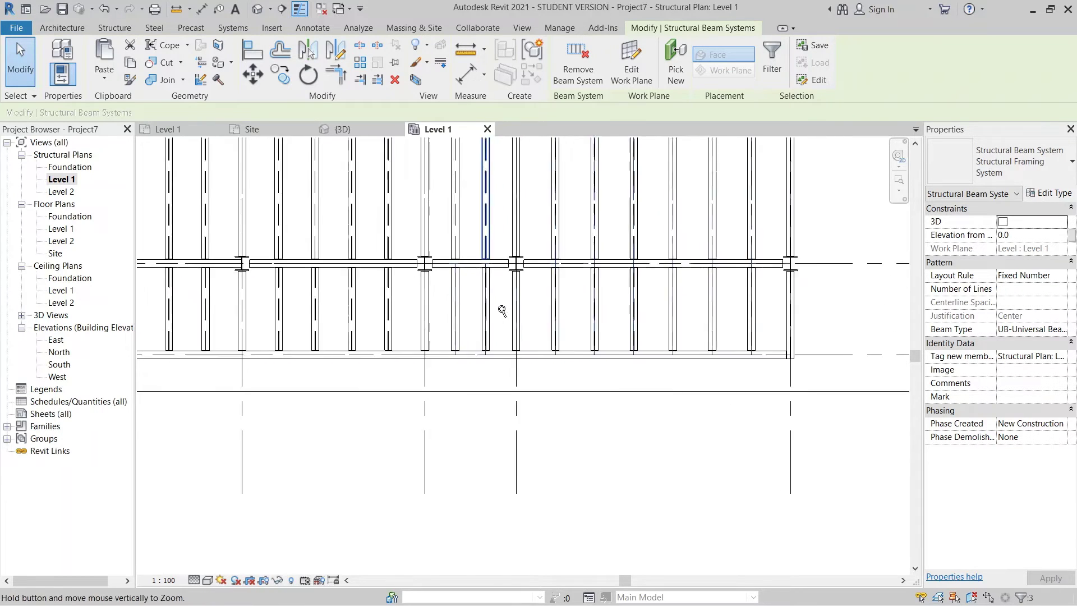
{"action": "middle_click_drag", "start_coordinate": [520, 249], "coordinate": [554, 472]}
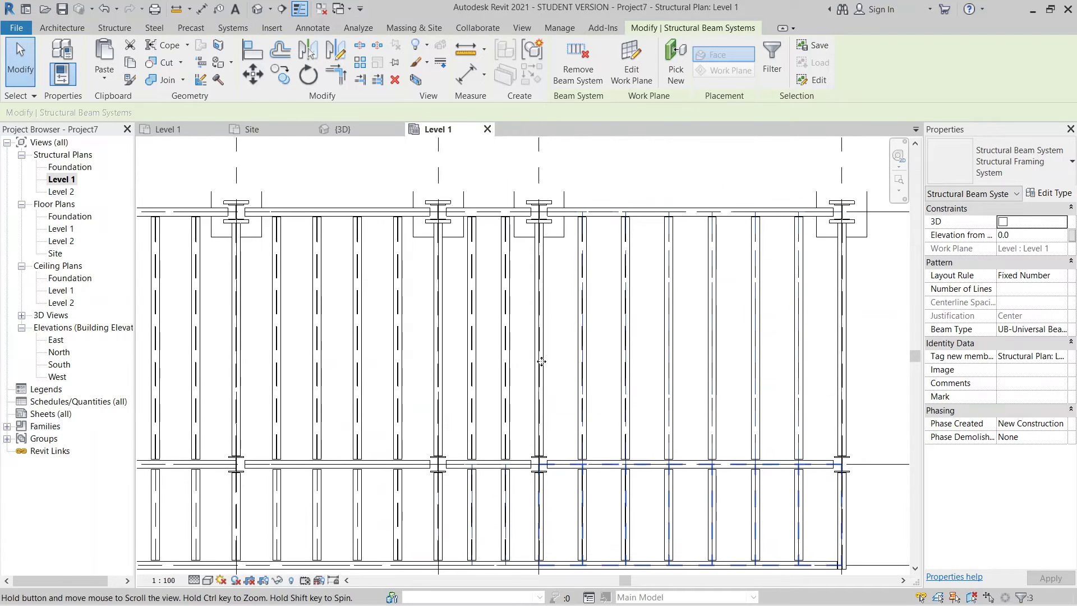
{"action": "left_click", "coordinate": [484, 218], "text": "ctrl"}
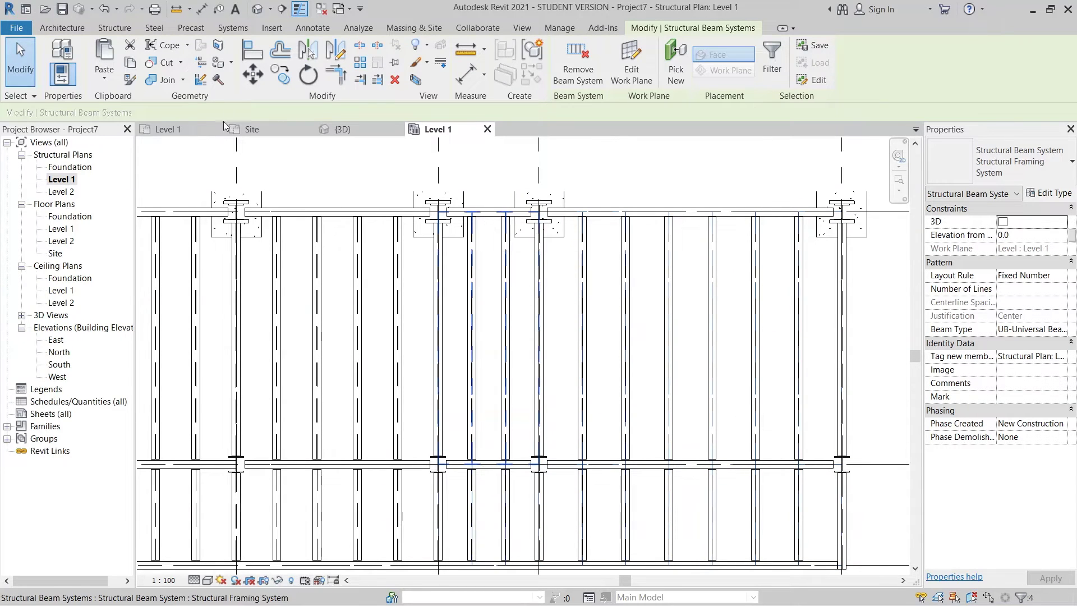
{"action": "left_click", "coordinate": [109, 82]}
{"action": "left_click", "coordinate": [61, 129]}
{"action": "left_click", "coordinate": [590, 180]}
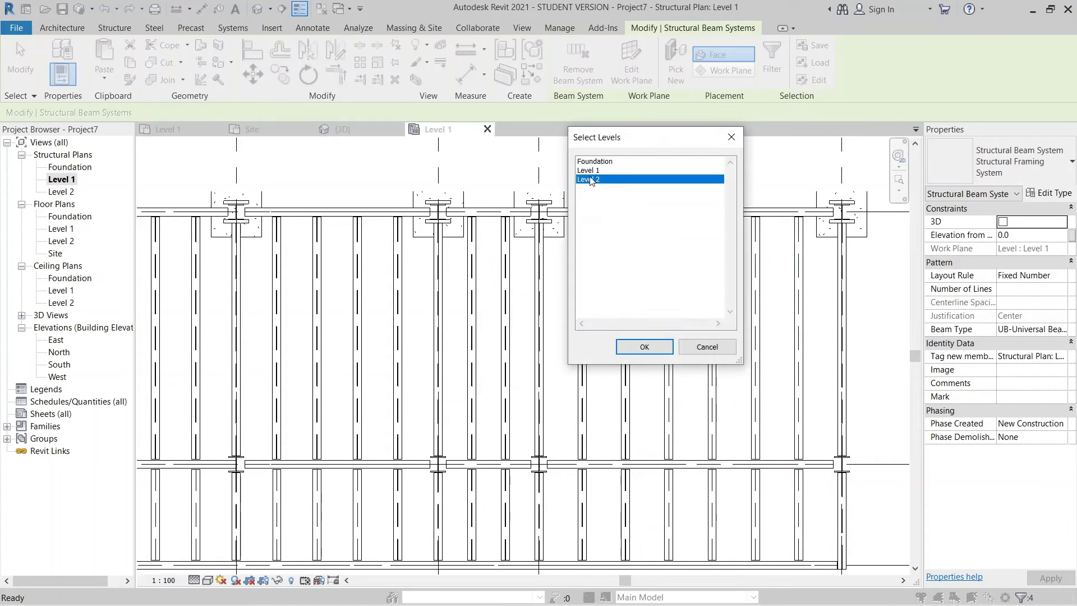
{"action": "key", "text": "Return"}
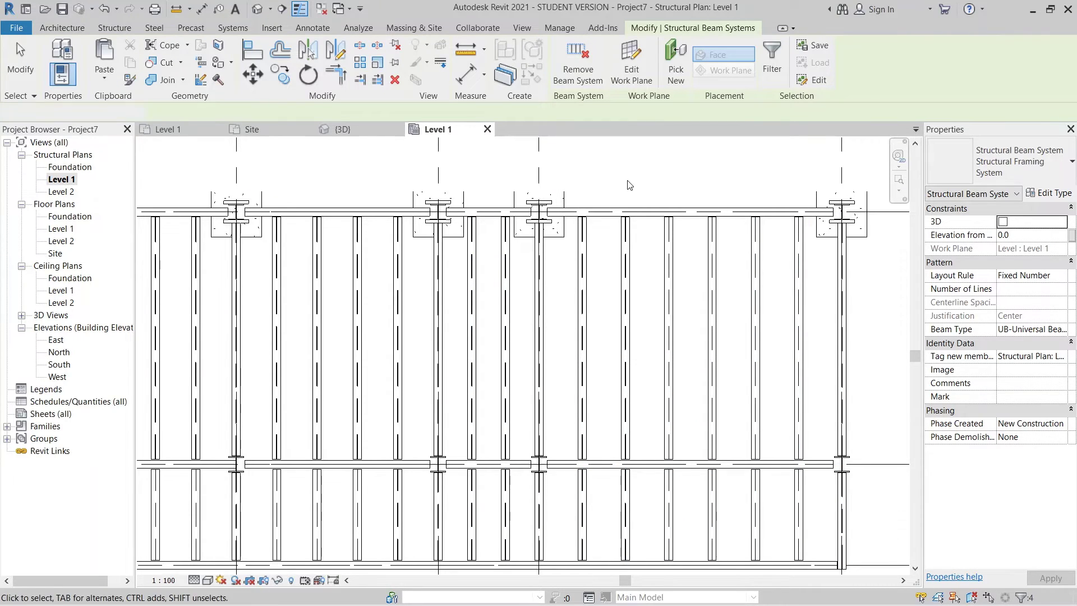
{"action": "key", "text": "Escape"}
In the 3D view, copy the A–B beam system between grids 2 and 3 and paste it aligned to Level 2.
{"action": "left_click", "coordinate": [340, 129]}
{"action": "scroll", "coordinate": [457, 209], "scroll_direction": "down", "scroll_amount": 2}
{"action": "middle_click_drag", "start_coordinate": [483, 282], "coordinate": [469, 238]}
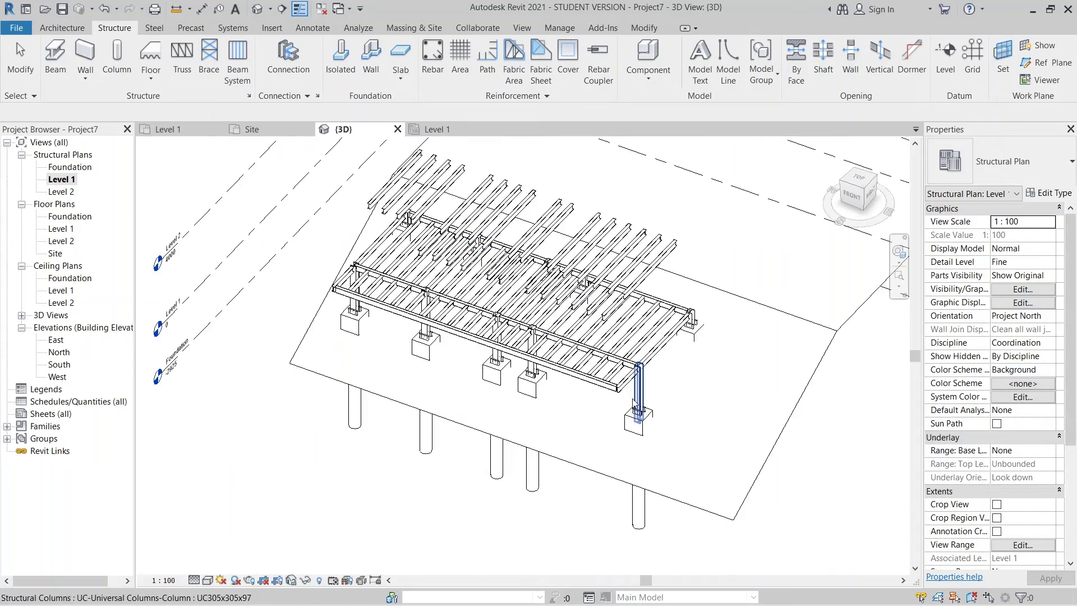
{"action": "middle_click_drag", "start_coordinate": [638, 420], "coordinate": [545, 395], "text": "shift"}
{"action": "middle_click_drag", "start_coordinate": [574, 444], "coordinate": [365, 279], "text": "shift"}
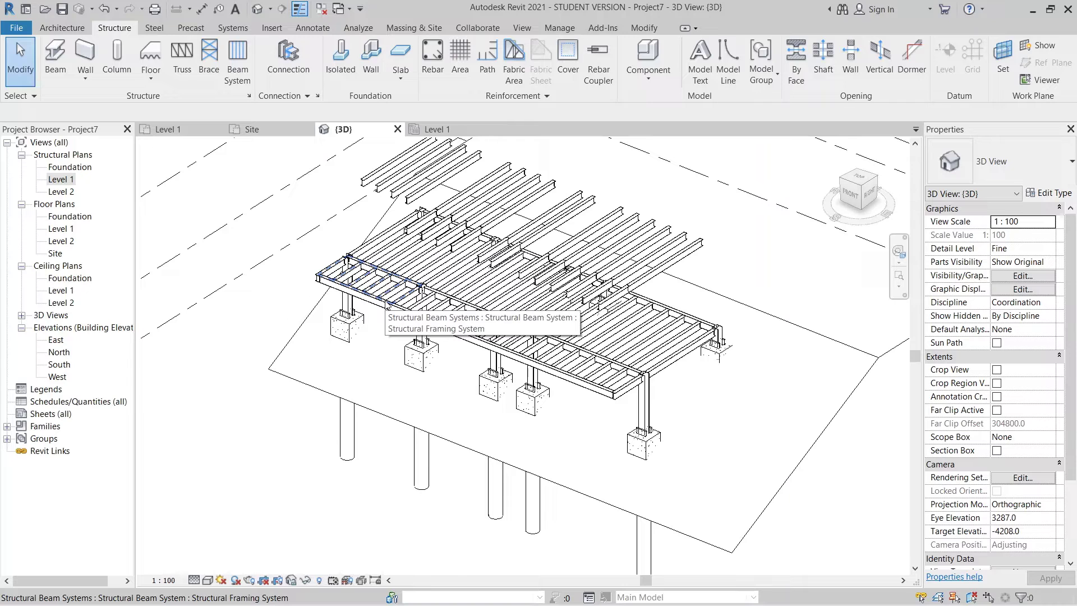
{"action": "left_click", "coordinate": [644, 28]}
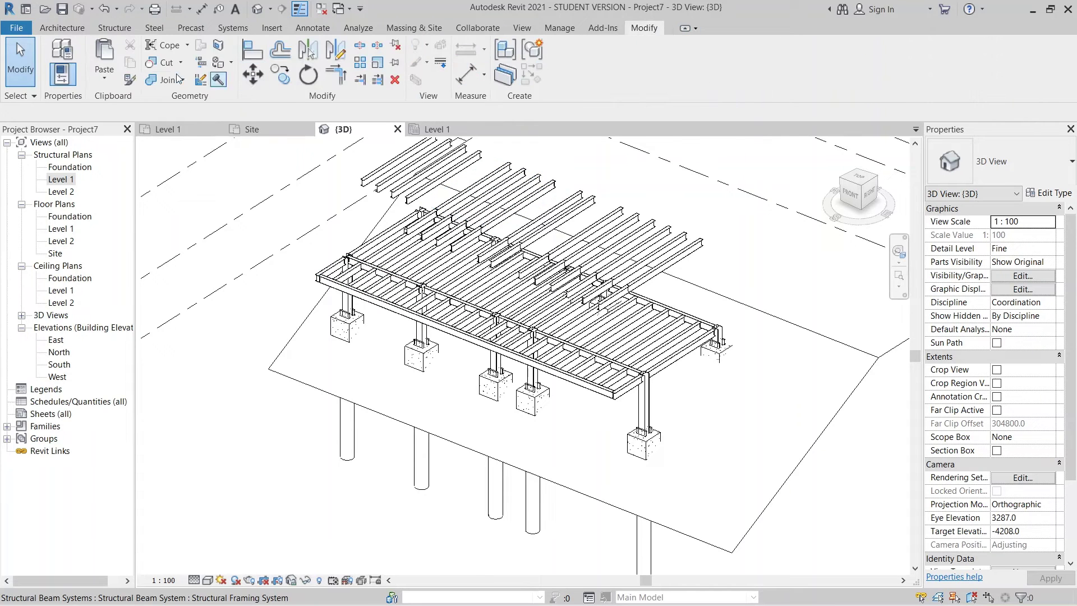
{"action": "scroll", "coordinate": [342, 285], "scroll_direction": "up", "scroll_amount": 2}
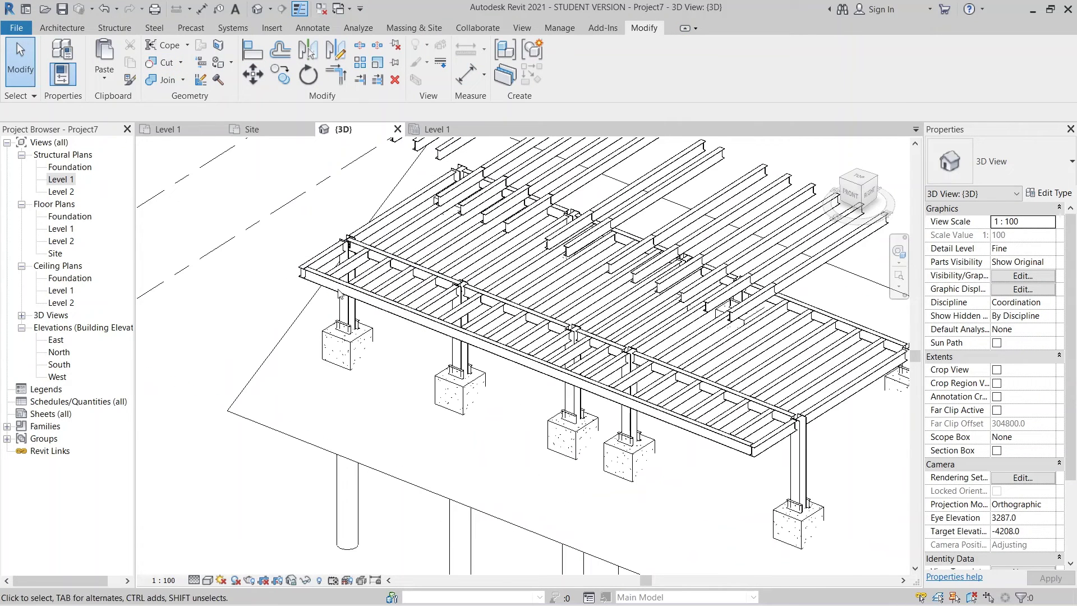
{"action": "left_click", "coordinate": [339, 287]}
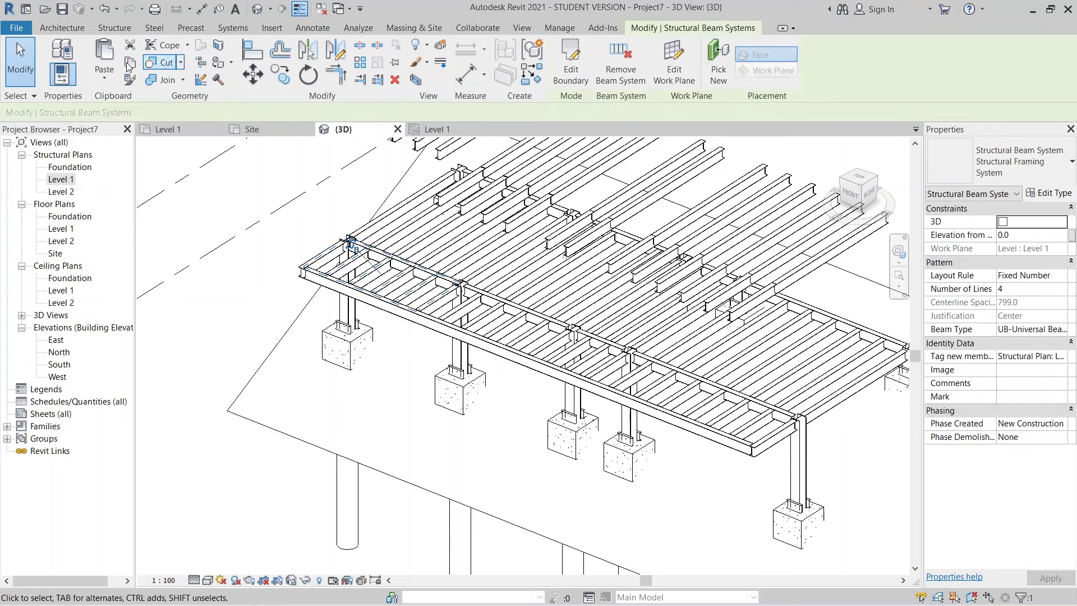
{"action": "left_click", "coordinate": [105, 78]}
{"action": "left_click", "coordinate": [106, 133]}
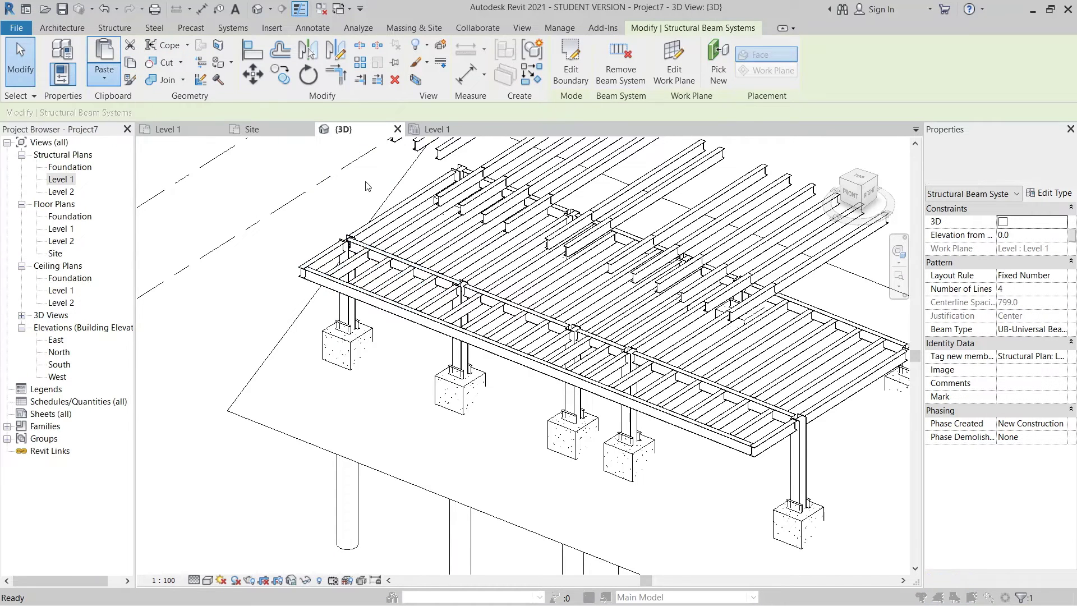
{"action": "double_click", "coordinate": [588, 180]}
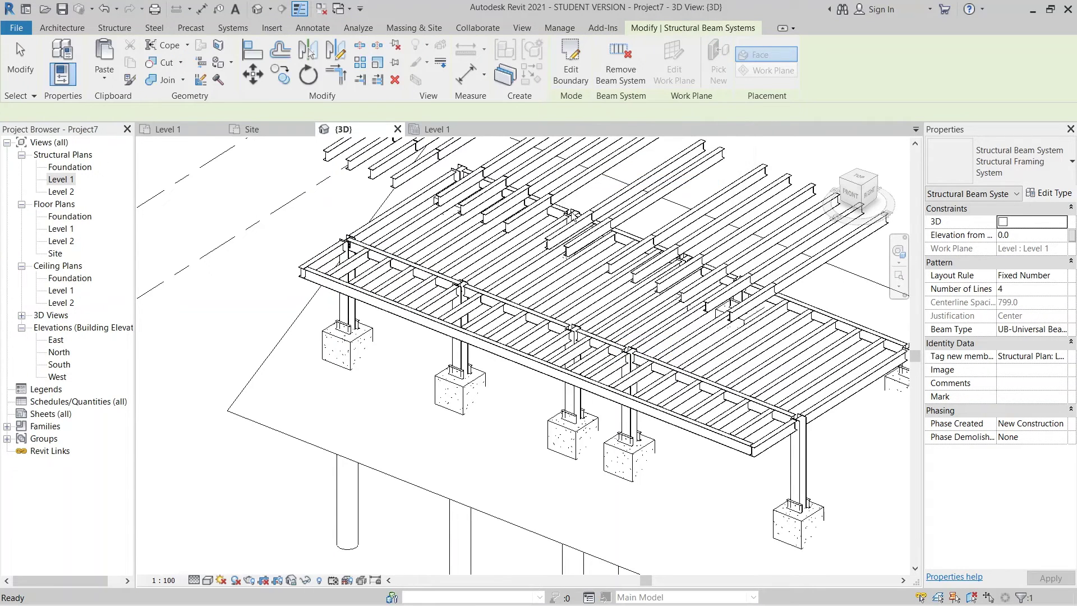
Try to select the Level 1 perimeter and cross beams, including all their UB305x165x40 instances in the entire project.
{"action": "scroll", "coordinate": [586, 222], "scroll_direction": "down", "scroll_amount": 2}
{"action": "middle_click_drag", "start_coordinate": [513, 258], "coordinate": [707, 363], "text": "shift"}
{"action": "scroll", "coordinate": [513, 364], "scroll_direction": "up", "scroll_amount": 3}
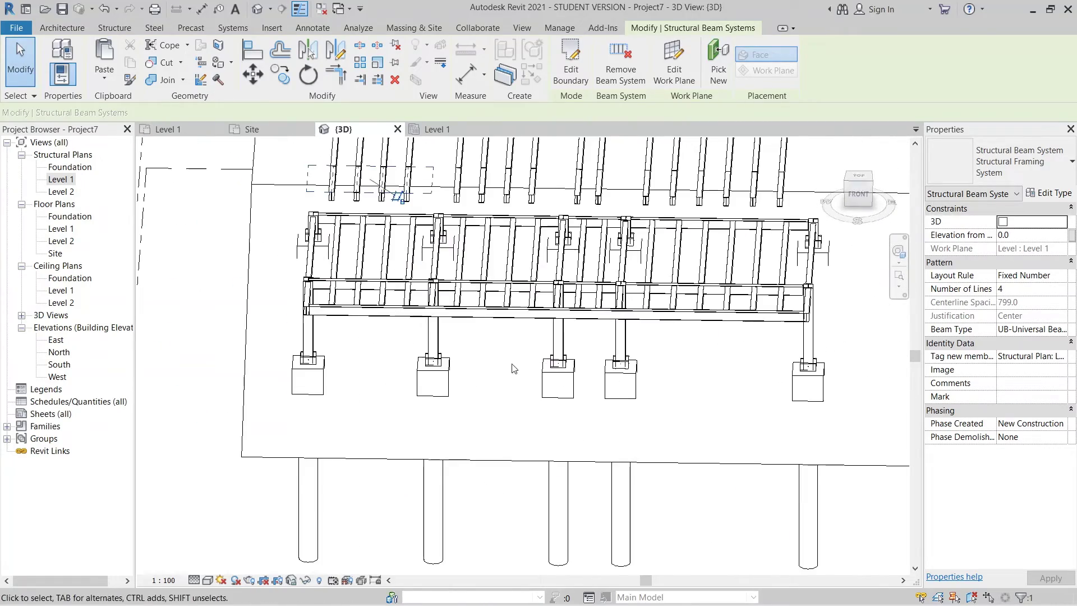
{"action": "left_click", "coordinate": [474, 314]}
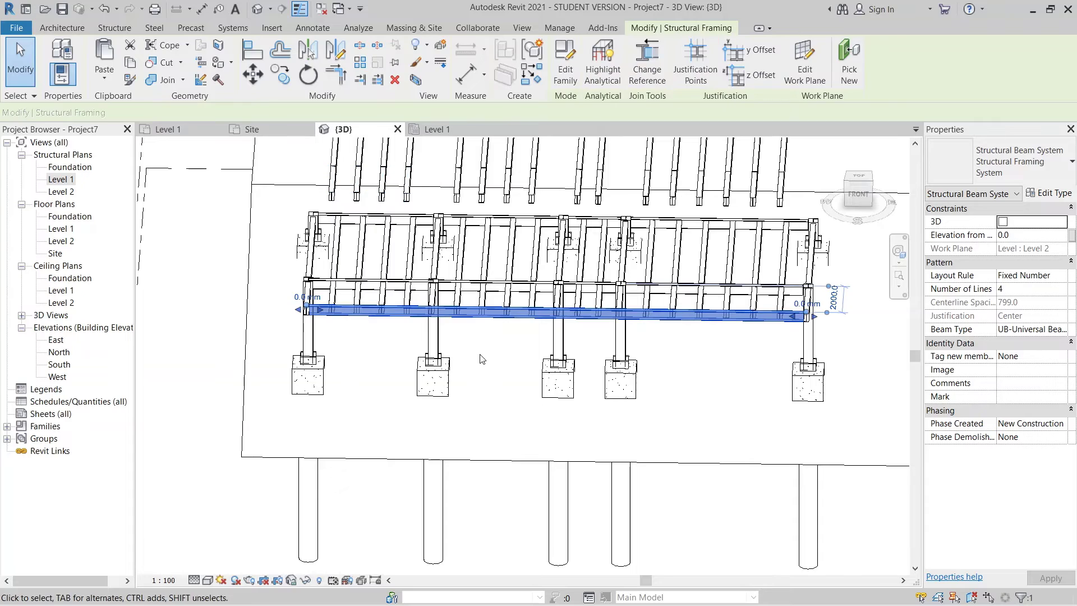
{"action": "middle_click_drag", "start_coordinate": [481, 359], "coordinate": [511, 371], "text": "shift"}
{"action": "scroll", "coordinate": [291, 331], "scroll_direction": "up", "scroll_amount": 2}
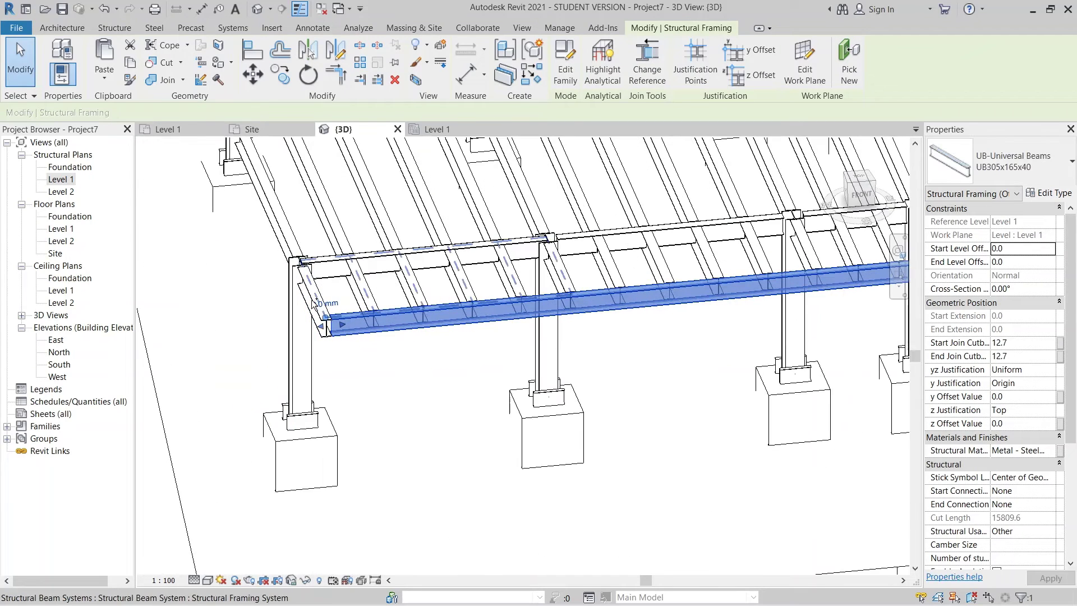
{"action": "scroll", "coordinate": [312, 303], "scroll_direction": "up", "scroll_amount": 2}
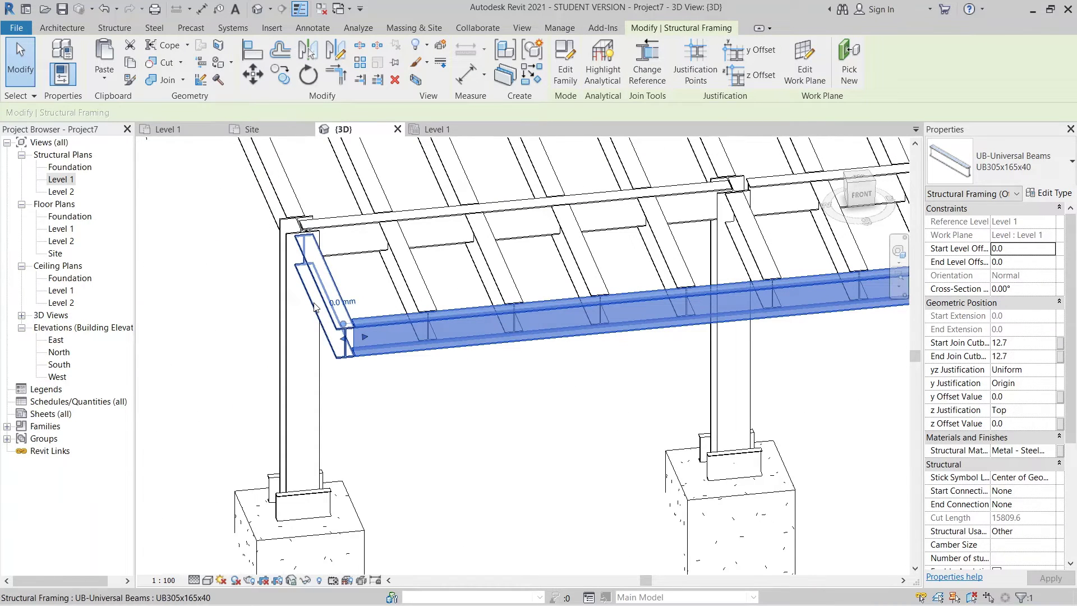
{"action": "left_click", "coordinate": [313, 306], "text": "ctrl"}
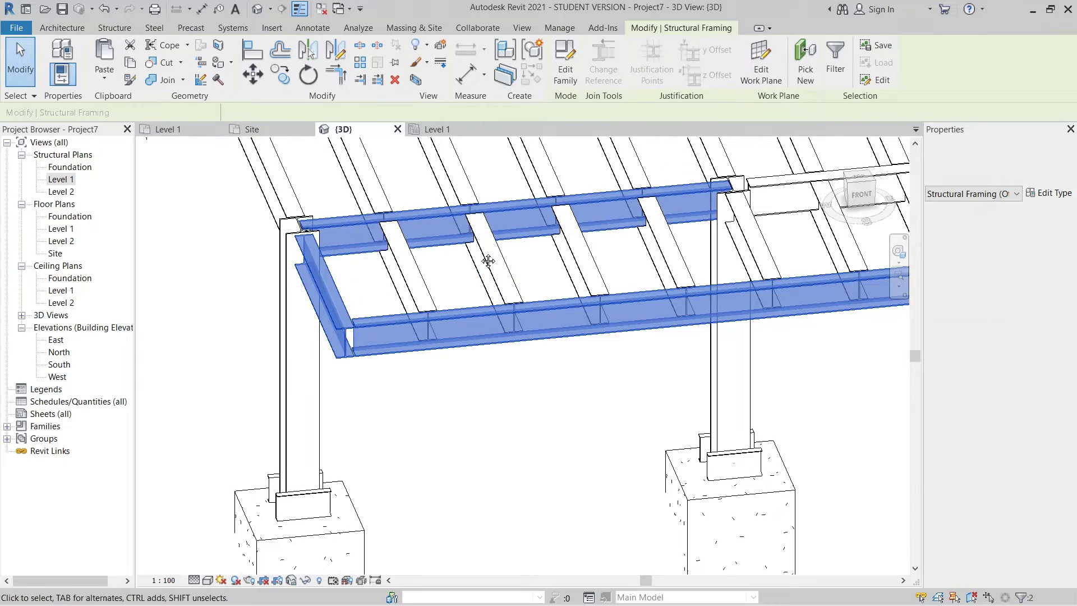
{"action": "middle_click_drag", "start_coordinate": [488, 260], "coordinate": [498, 322]}
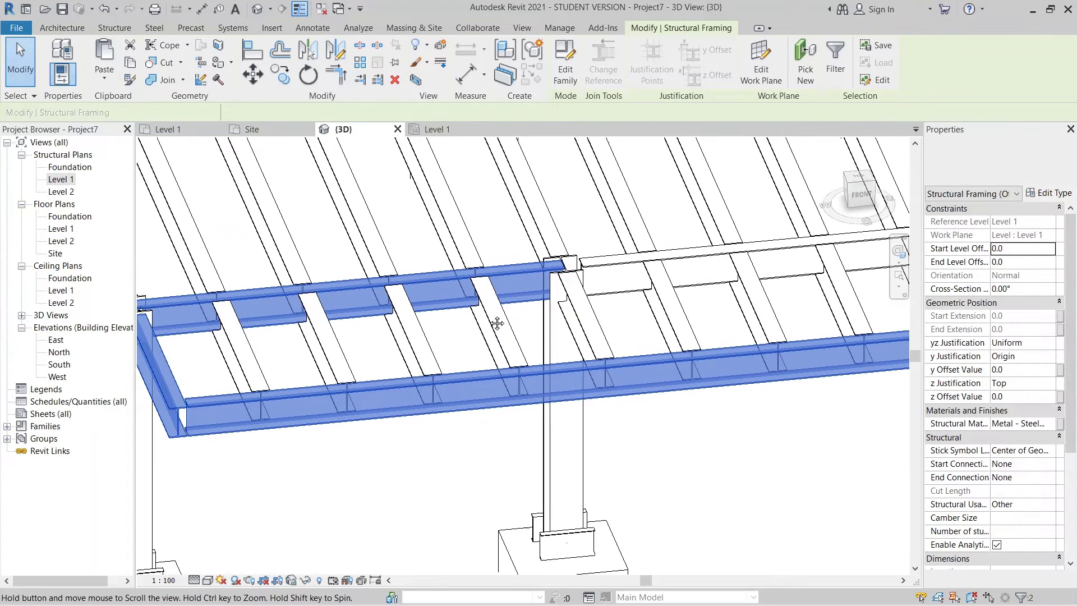
{"action": "left_click", "coordinate": [575, 331], "text": "ctrl"}
{"action": "scroll", "coordinate": [561, 342], "scroll_direction": "down", "scroll_amount": 5}
{"action": "right_click", "coordinate": [494, 373]}
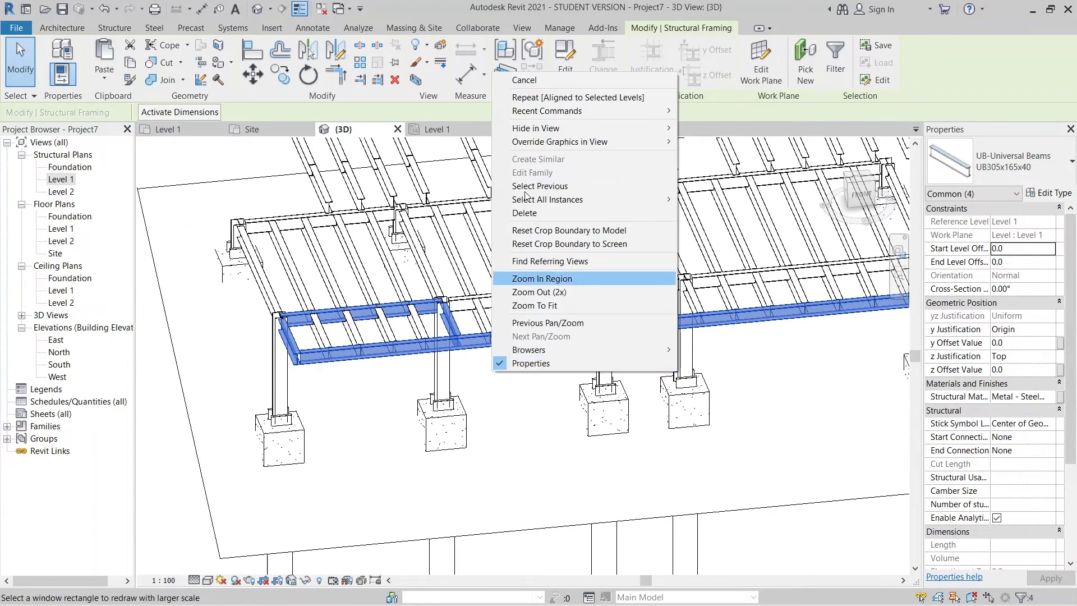
{"action": "mouse_move", "coordinate": [585, 202]}
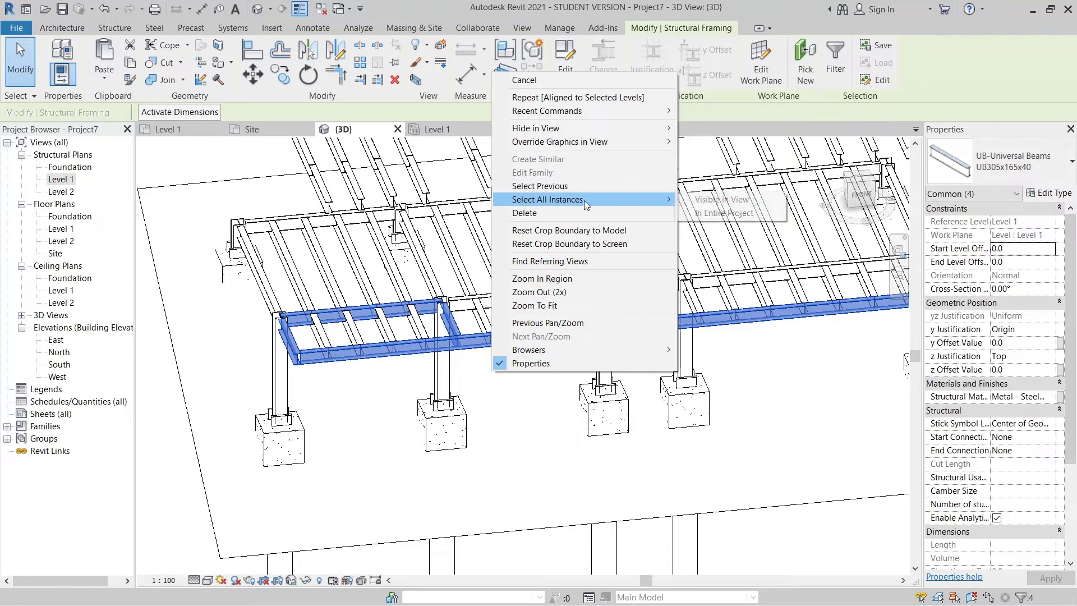
{"action": "left_click", "coordinate": [700, 214]}
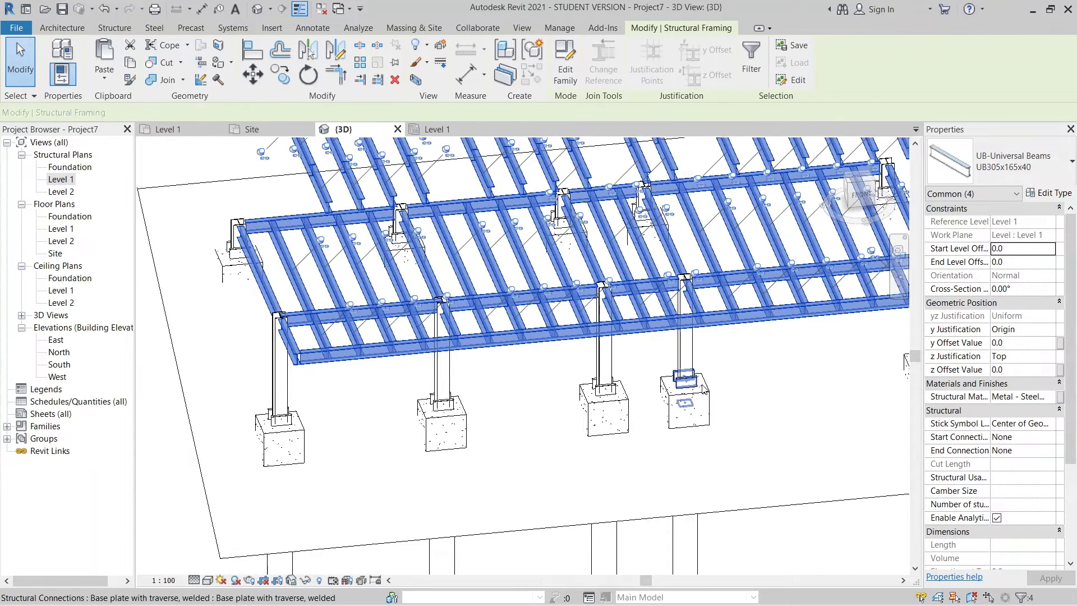
{"action": "middle_click_drag", "start_coordinate": [675, 412], "coordinate": [647, 425]}
{"action": "scroll", "coordinate": [628, 428], "scroll_direction": "down", "scroll_amount": 6}
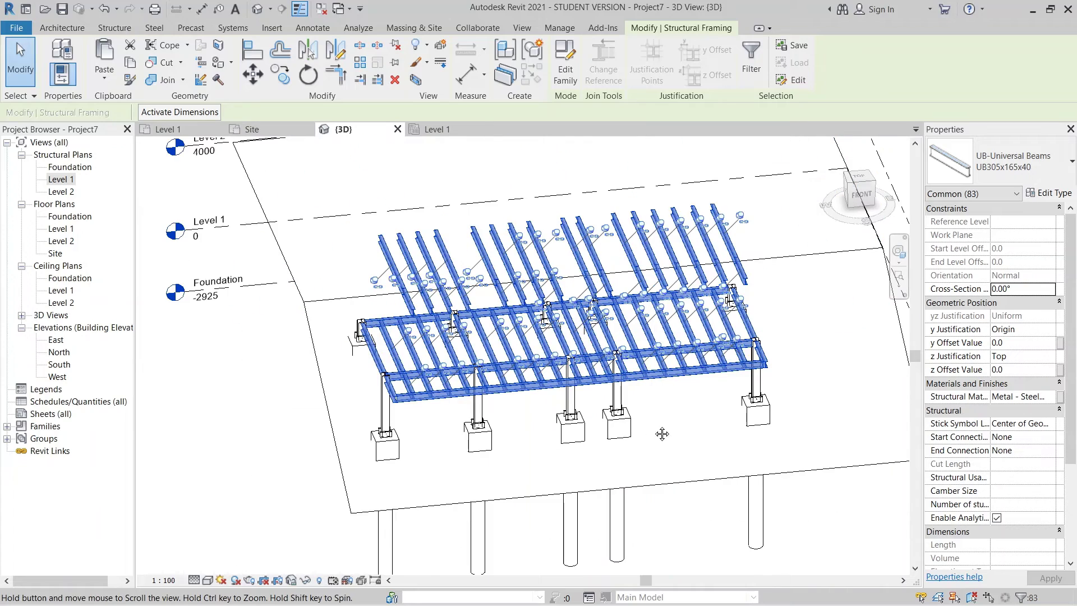
{"action": "scroll", "coordinate": [698, 358], "scroll_direction": "down", "scroll_amount": 3}
{"action": "middle_click_drag", "start_coordinate": [729, 342], "coordinate": [759, 289]}
{"action": "left_click", "coordinate": [696, 359]}
{"action": "scroll", "coordinate": [657, 375], "scroll_direction": "up", "scroll_amount": 5}
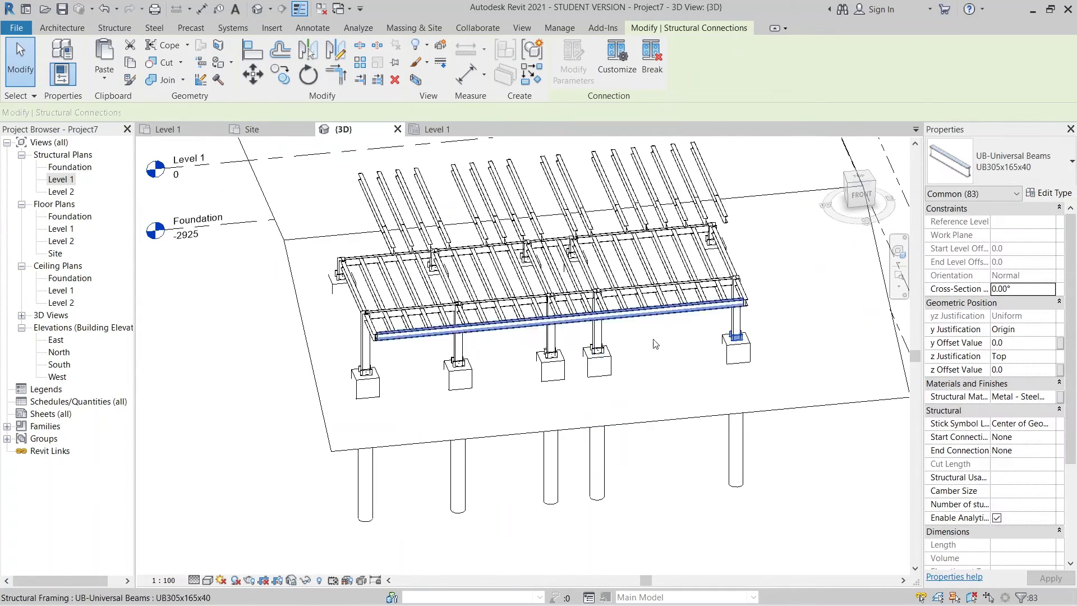
Select all the structural beam systems copied to Level 2 and delete them.
{"action": "mouse_move", "coordinate": [654, 342]}
{"action": "middle_mouse_down", "text": "shift"}
{"action": "mouse_move", "coordinate": [634, 371]}
{"action": "mouse_move", "coordinate": [645, 335]}
{"action": "middle_mouse_up", "text": "shift"}
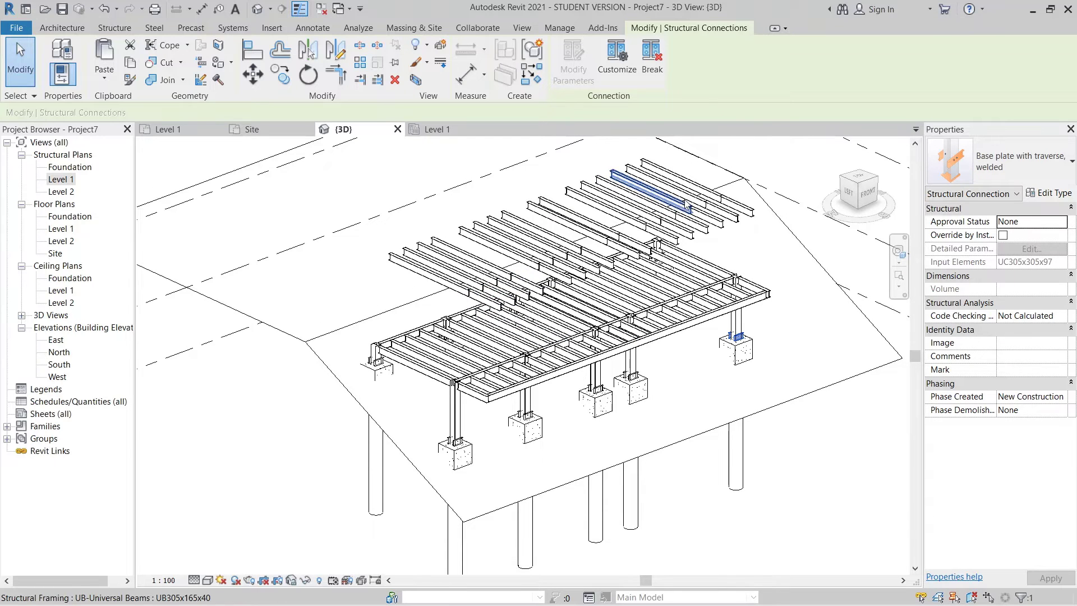
{"action": "left_click", "coordinate": [735, 189]}
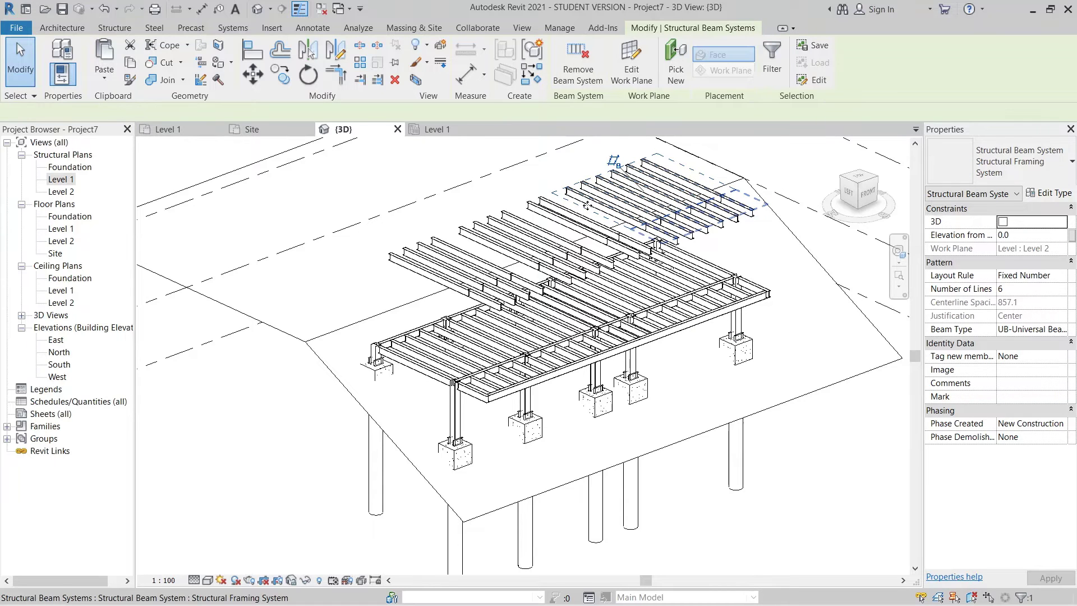
{"action": "scroll", "coordinate": [617, 267], "scroll_direction": "up", "scroll_amount": 2}
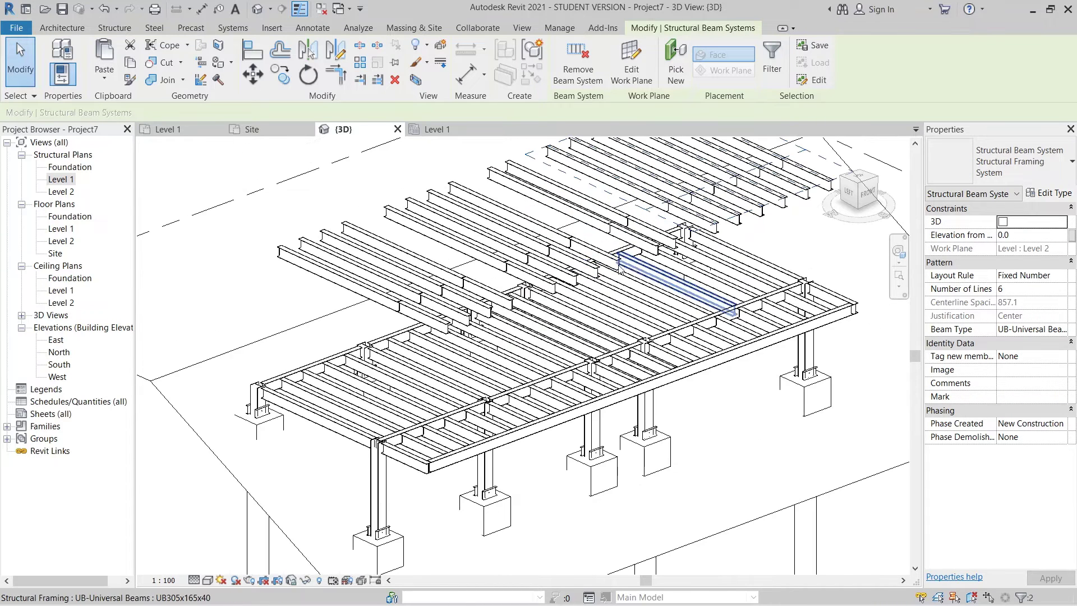
{"action": "left_click", "coordinate": [591, 227], "text": "ctrl"}
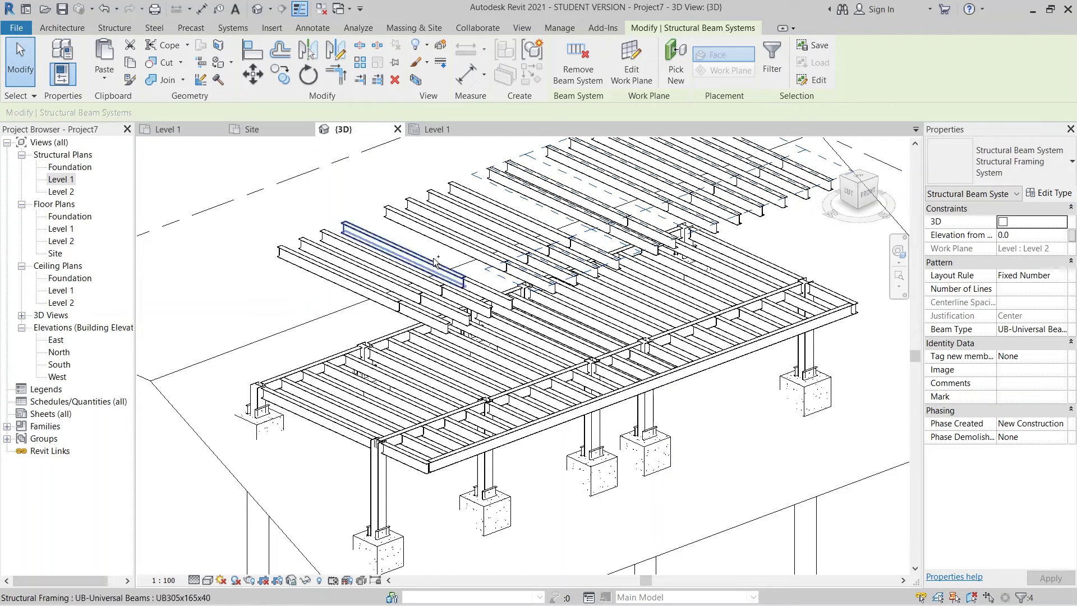
{"action": "left_click", "coordinate": [462, 251], "text": "ctrl"}
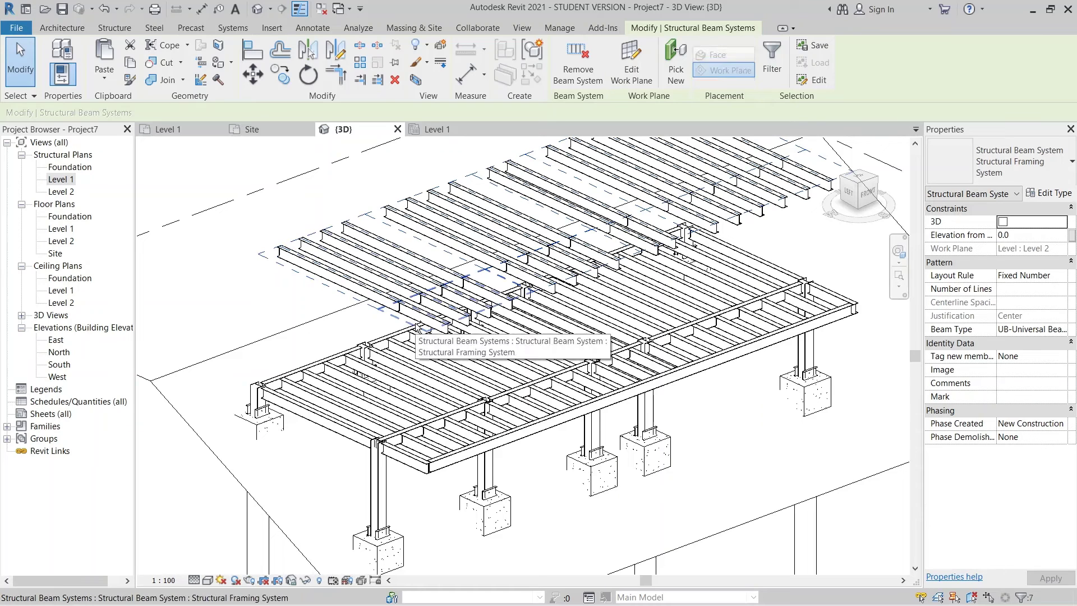
{"action": "key", "text": "Delete"}
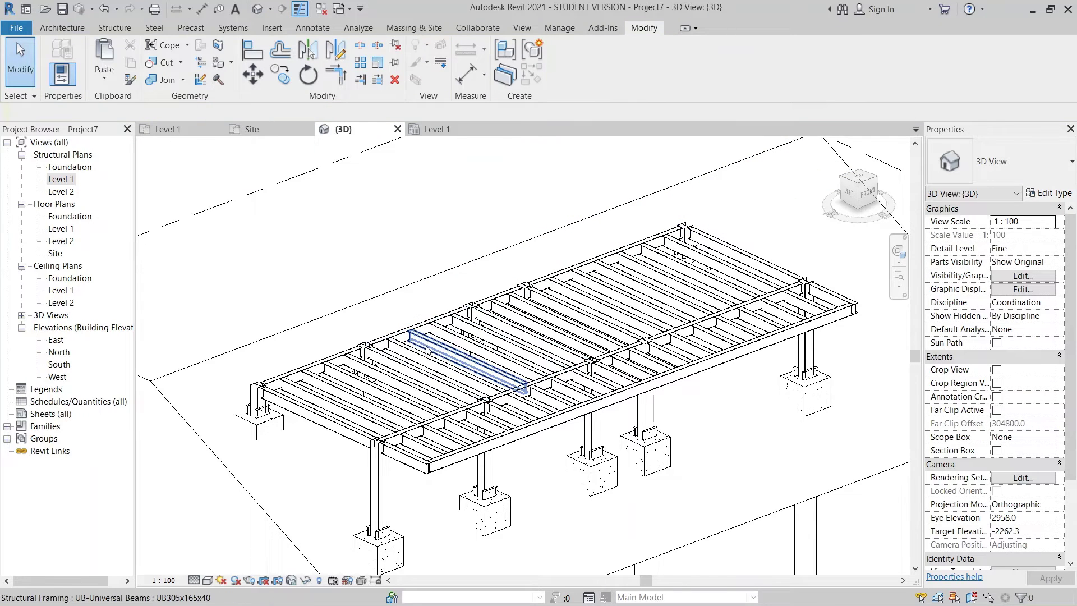
Try to select every structural beam system in the entire project, starting from the C–D bay on Level 1.
{"action": "left_click", "coordinate": [449, 351]}
{"action": "key", "text": "Escape"}
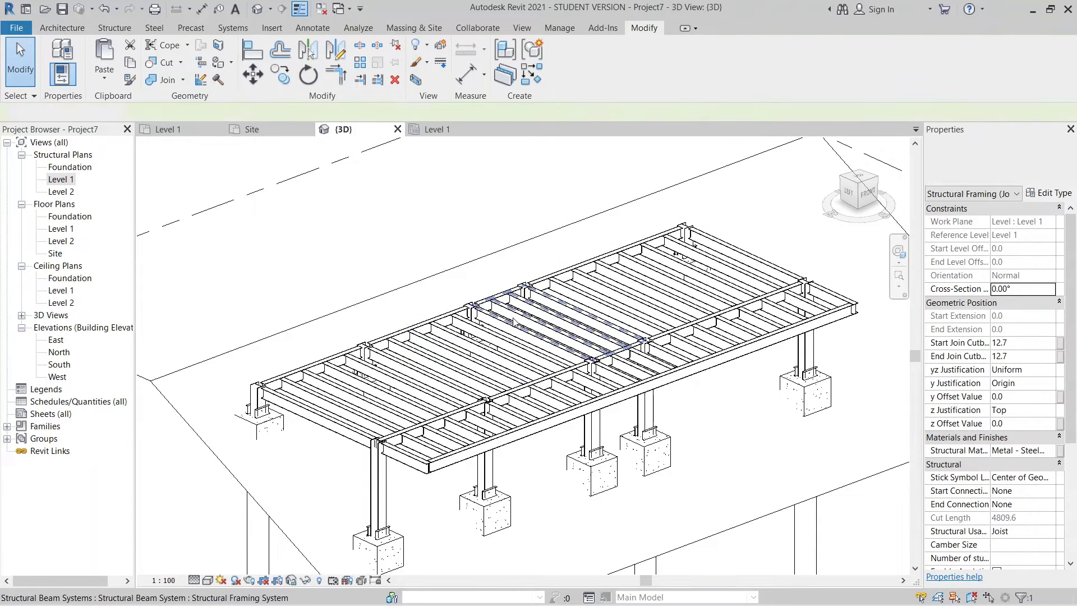
{"action": "left_click", "coordinate": [513, 322]}
{"action": "right_click", "coordinate": [514, 322]}
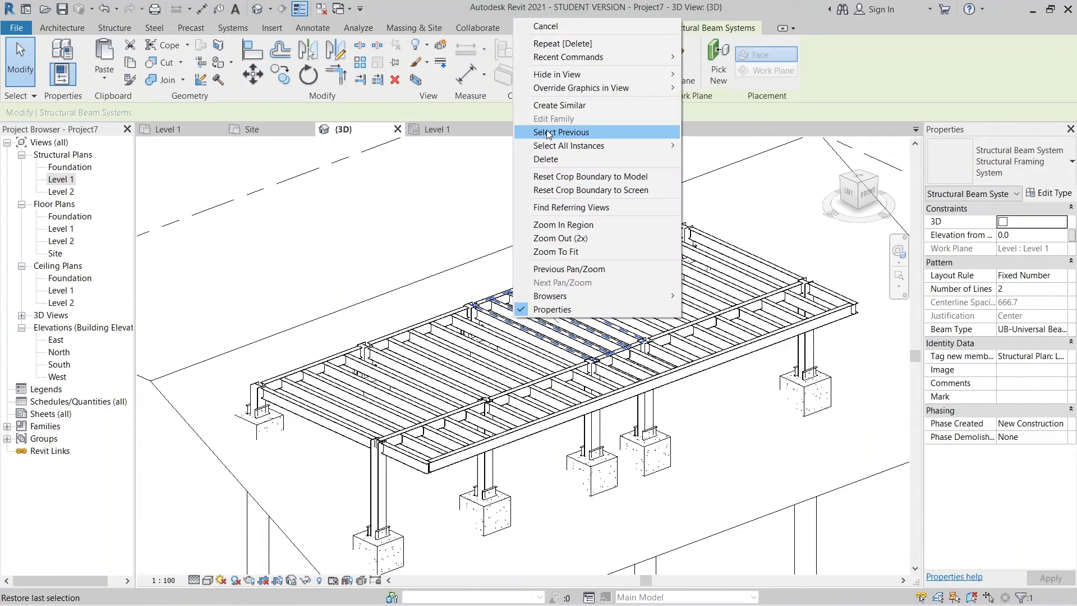
{"action": "mouse_move", "coordinate": [600, 145]}
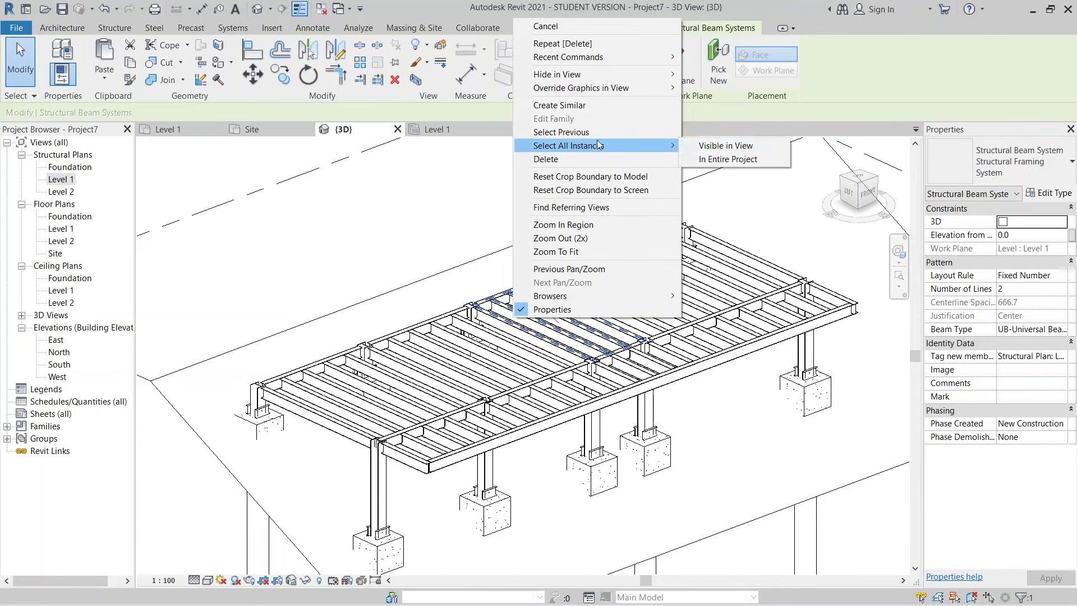
{"action": "left_click", "coordinate": [717, 159]}
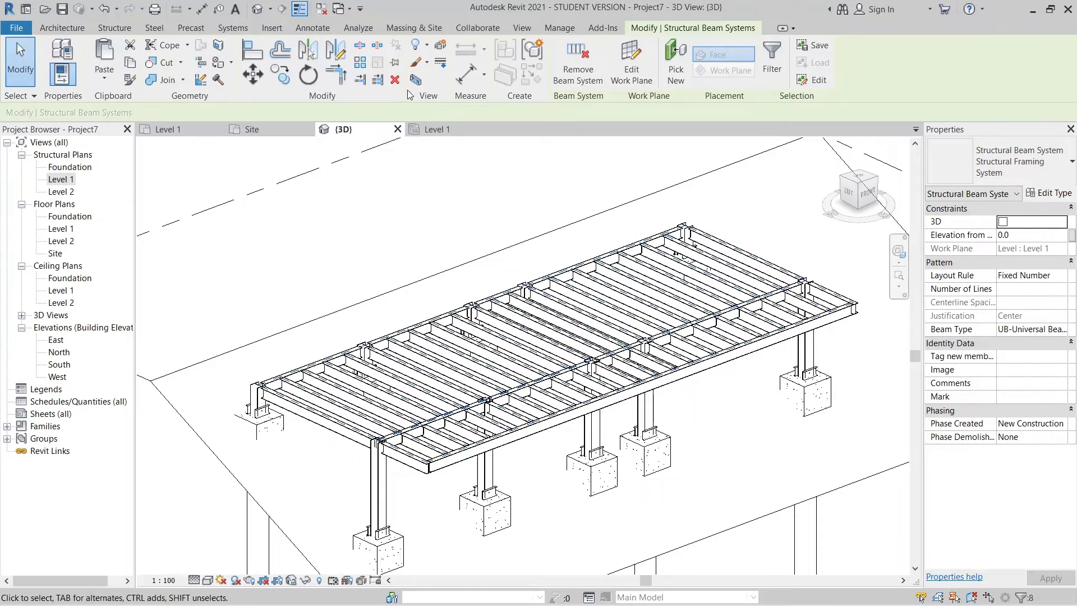
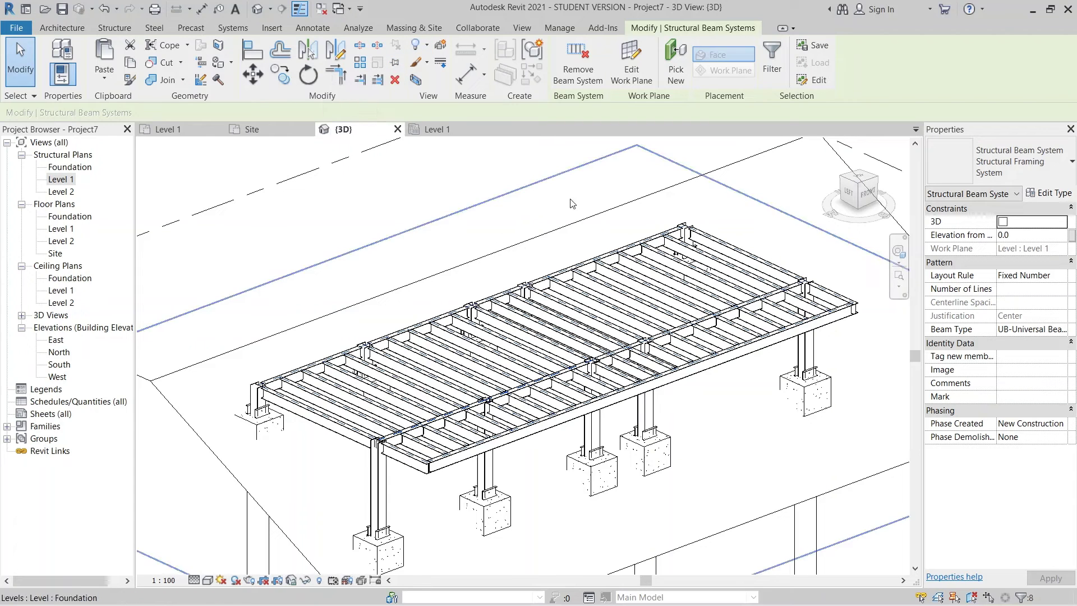
{"action": "key", "text": "Escape"}
Select all UB305x165x40 beams in the entire project, starting from the front edge beam, and unpin them.
{"action": "scroll", "coordinate": [520, 348], "scroll_direction": "up", "scroll_amount": 3}
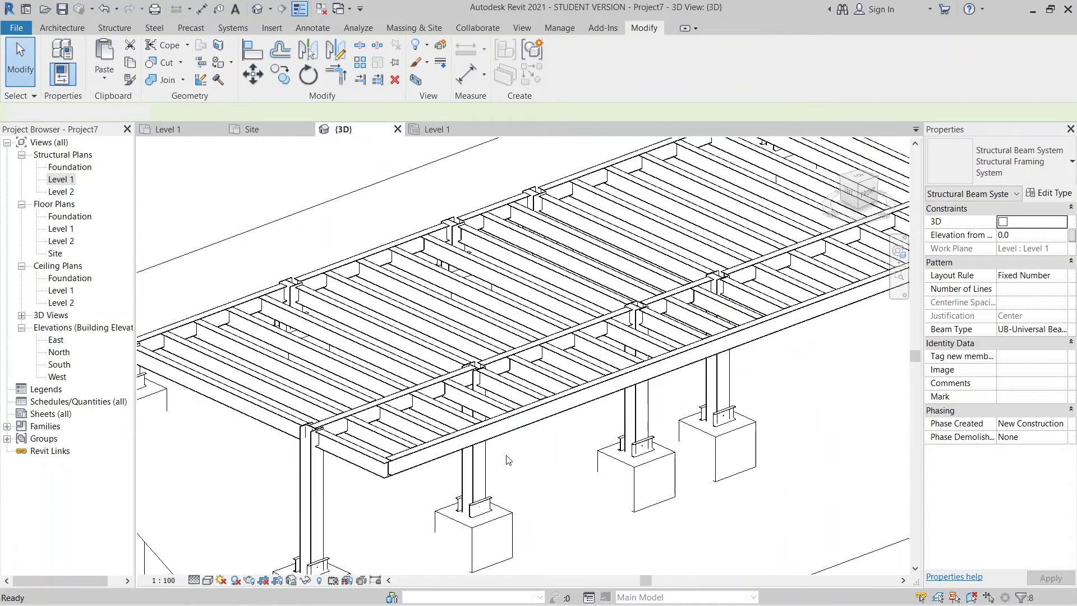
{"action": "left_click", "coordinate": [552, 451]}
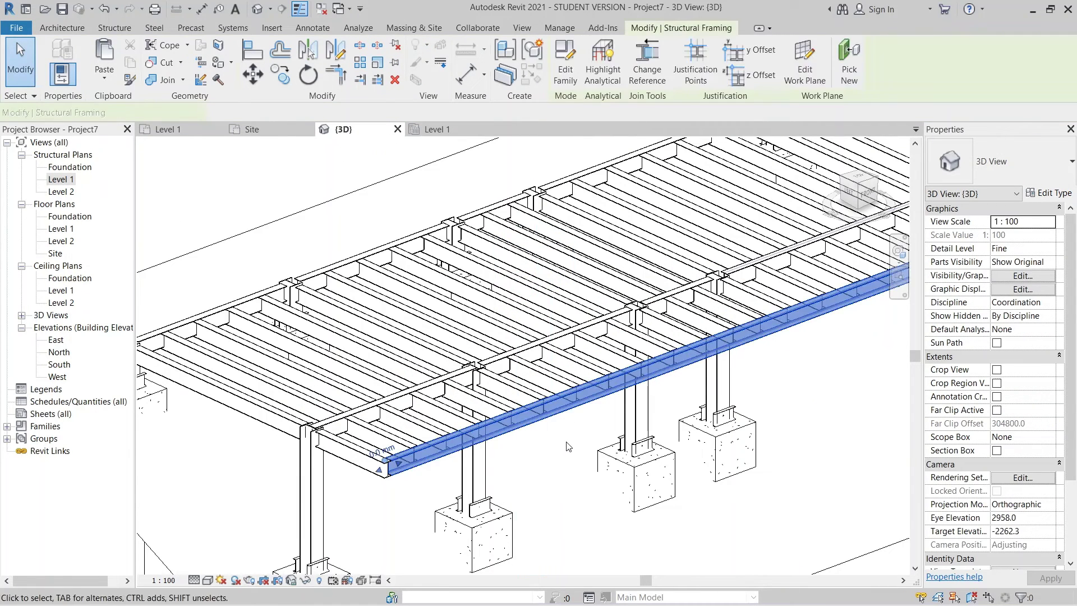
{"action": "right_click", "coordinate": [566, 443]}
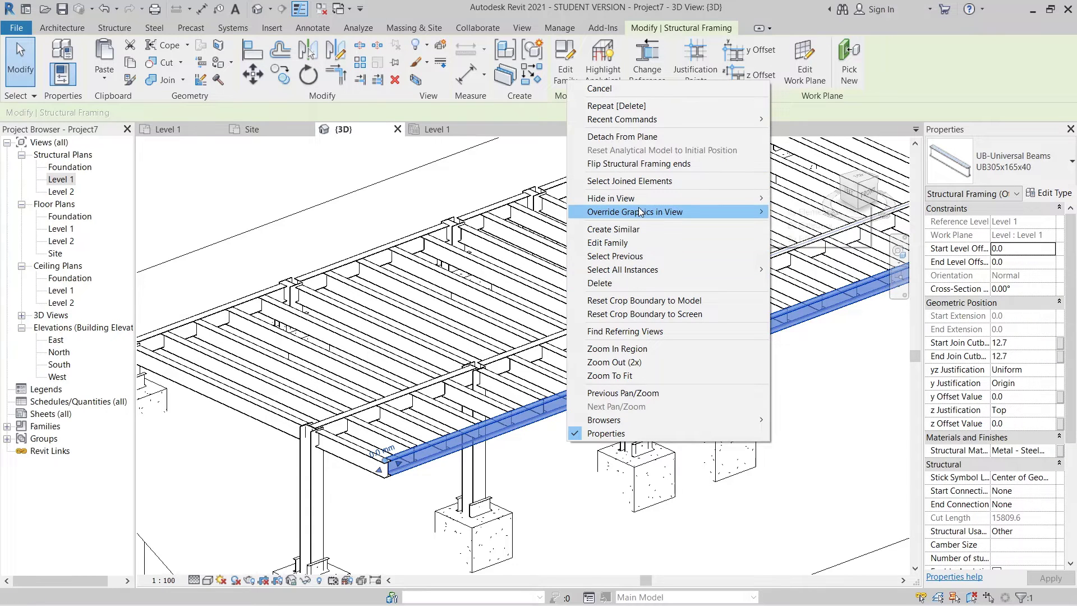
{"action": "mouse_move", "coordinate": [685, 274]}
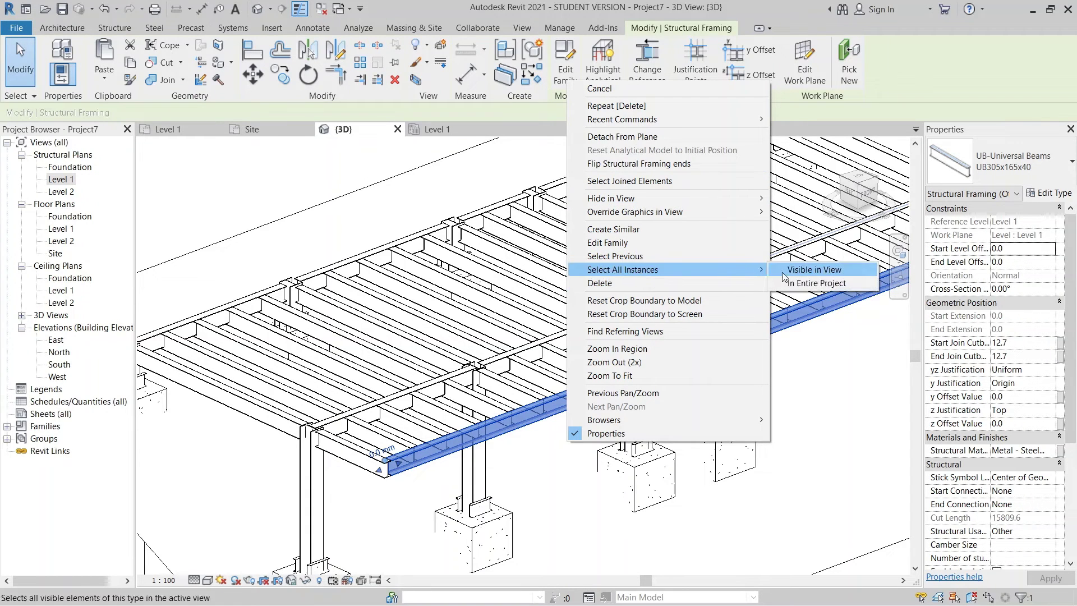
{"action": "left_click", "coordinate": [816, 283]}
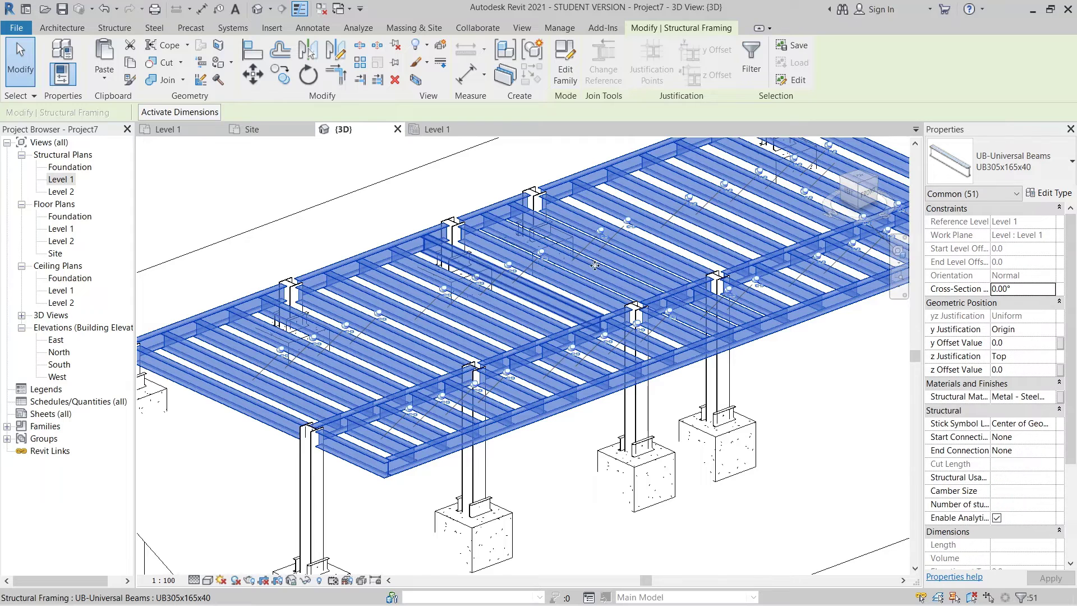
{"action": "left_click", "coordinate": [396, 48]}
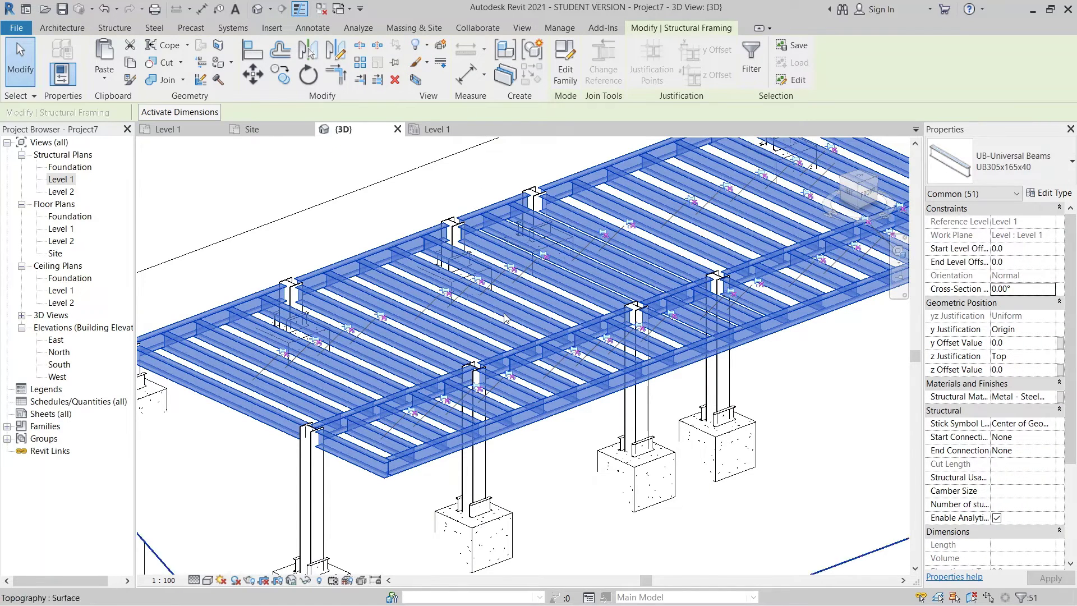
Copy the selected Level 1 beams and paste them aligned to Level 2.
{"action": "left_click", "coordinate": [104, 75]}
{"action": "left_click", "coordinate": [109, 129]}
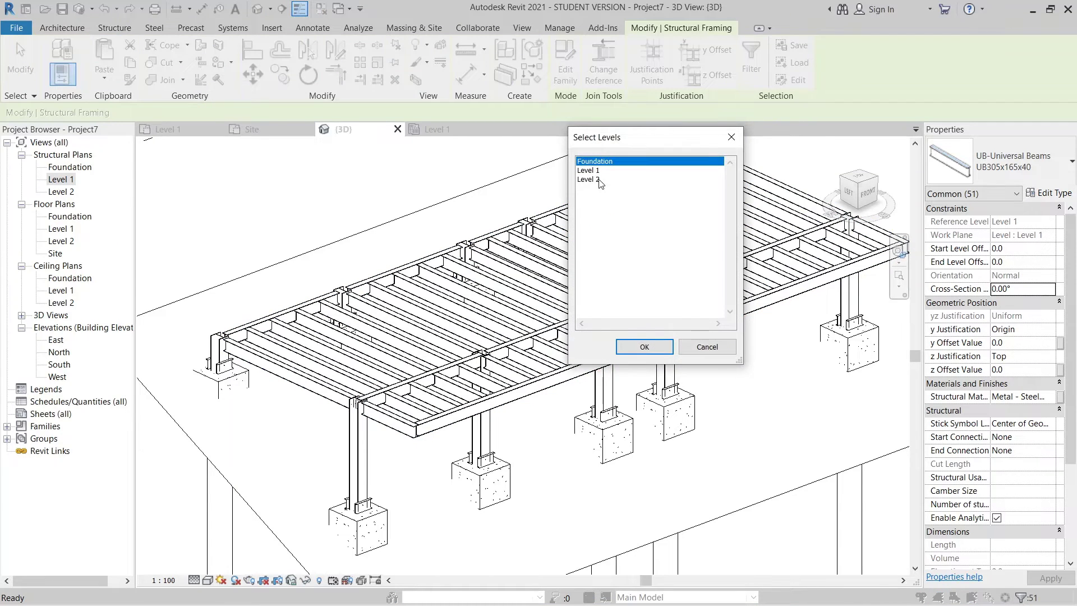
{"action": "double_click", "coordinate": [599, 180]}
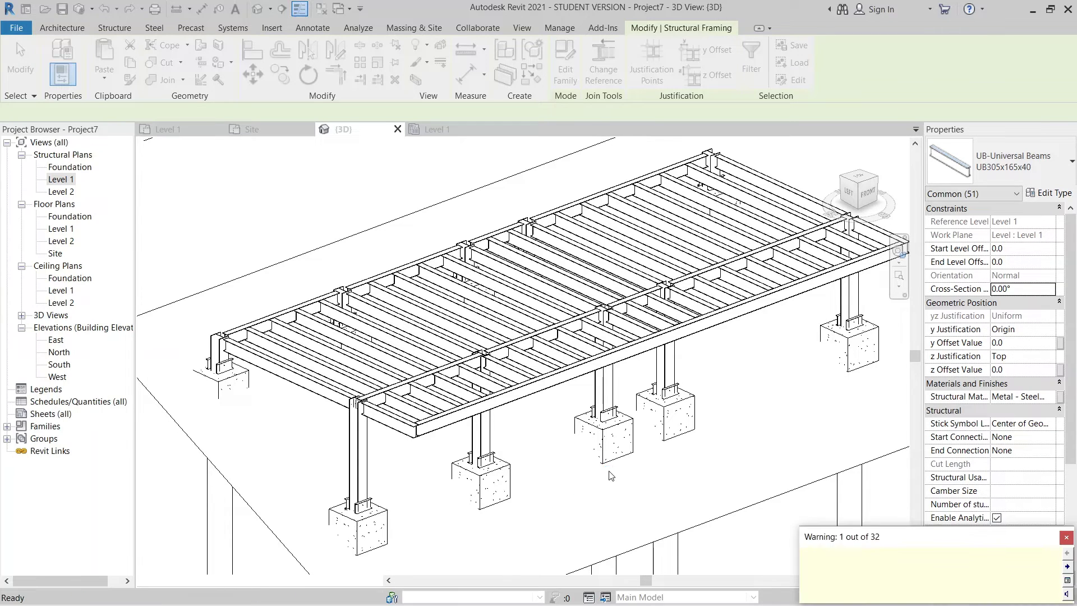
Inspect the framing pasted above Level 1 and delete it while it is still selected.
{"action": "scroll", "coordinate": [610, 476], "scroll_direction": "down", "scroll_amount": 2}
{"action": "middle_click_drag", "start_coordinate": [613, 478], "coordinate": [606, 542]}
{"action": "scroll", "coordinate": [378, 447], "scroll_direction": "up", "scroll_amount": 2}
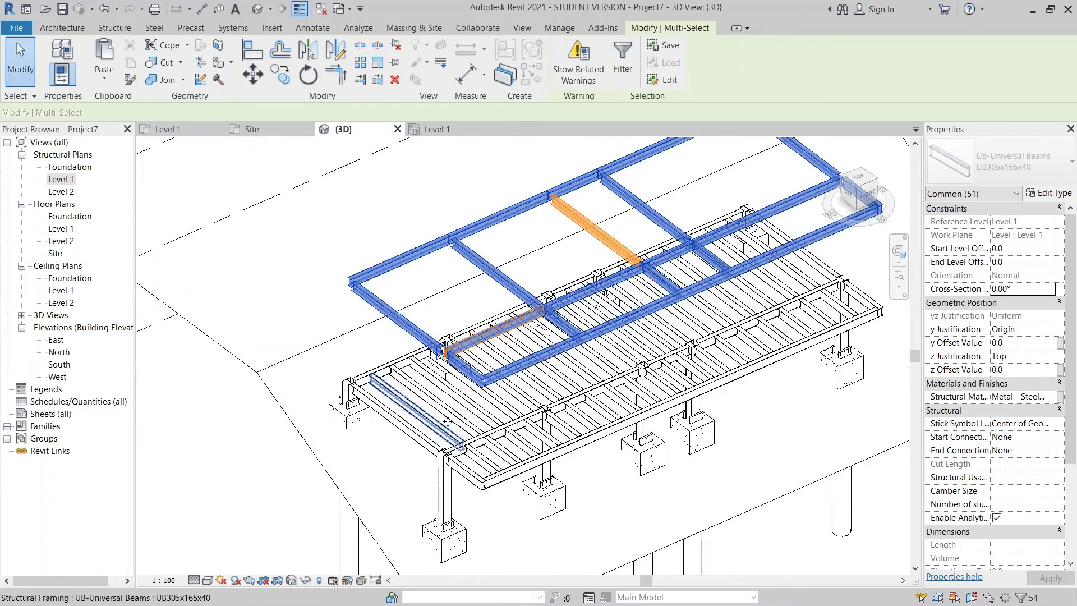
{"action": "middle_click_drag", "start_coordinate": [552, 442], "coordinate": [583, 449]}
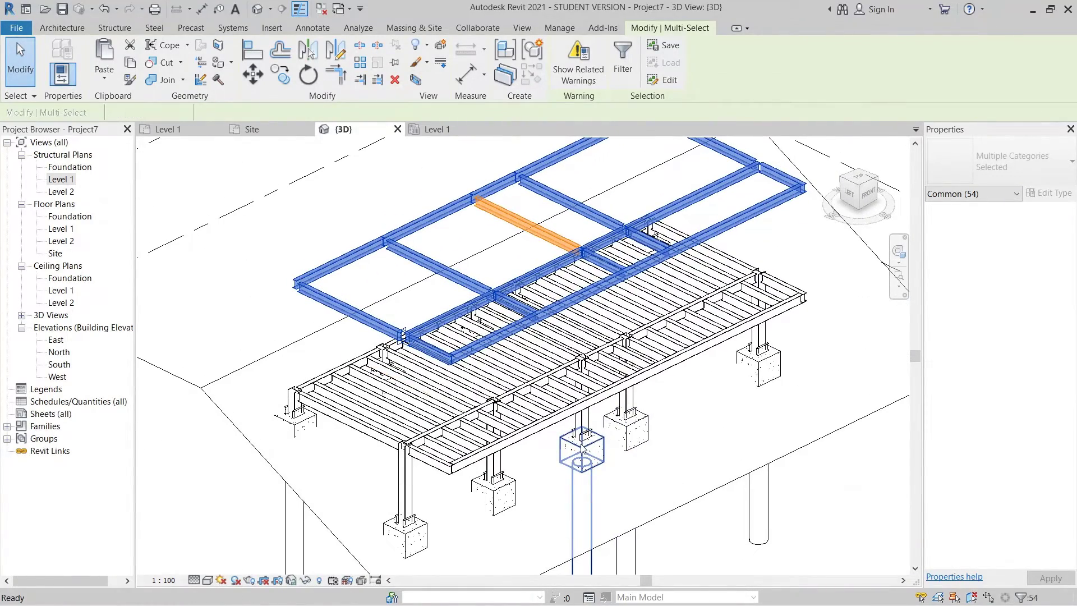
{"action": "key", "text": "Delete"}
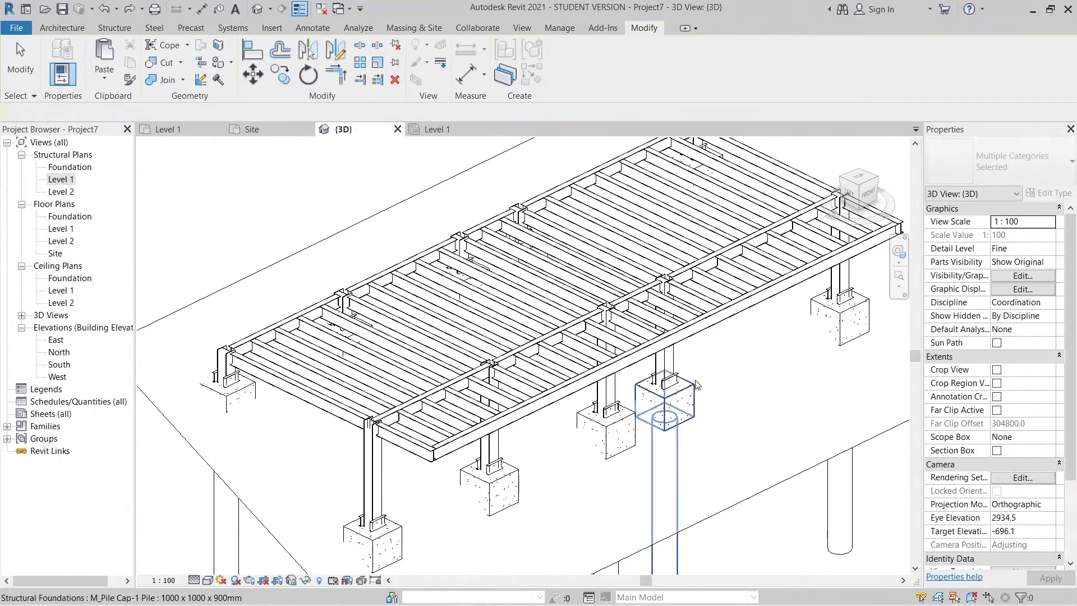
Undo the recent edits back to the point before the Level 2 beam systems were deleted.
{"action": "scroll", "coordinate": [645, 505], "scroll_direction": "up", "scroll_amount": 2}
{"action": "key", "text": "ctrl+z"}
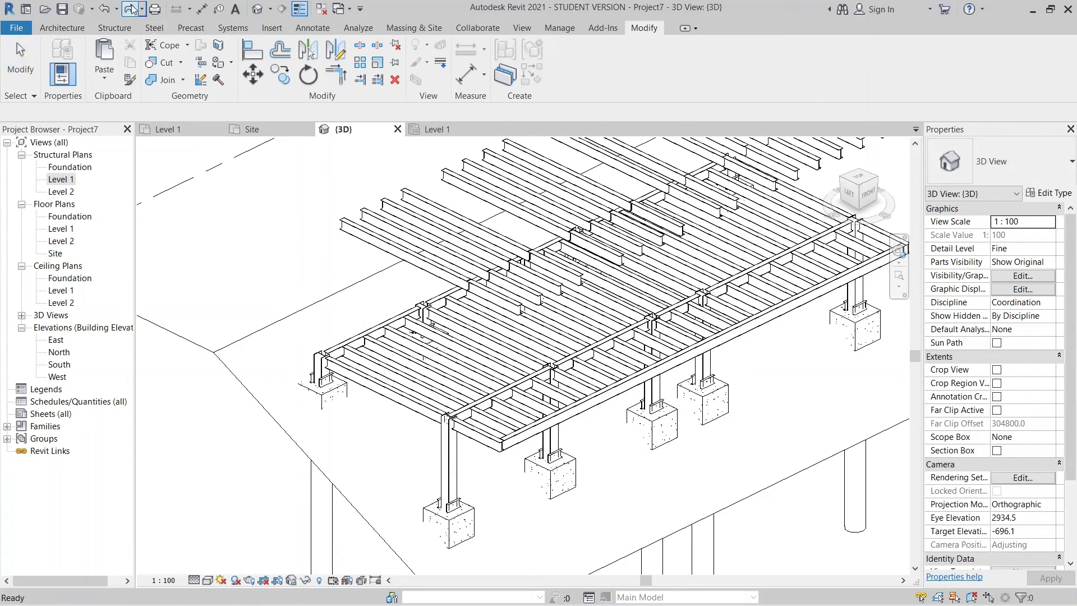
{"action": "scroll", "coordinate": [423, 410], "scroll_direction": "up", "scroll_amount": 2}
{"action": "scroll", "coordinate": [418, 393], "scroll_direction": "up", "scroll_amount": 2}
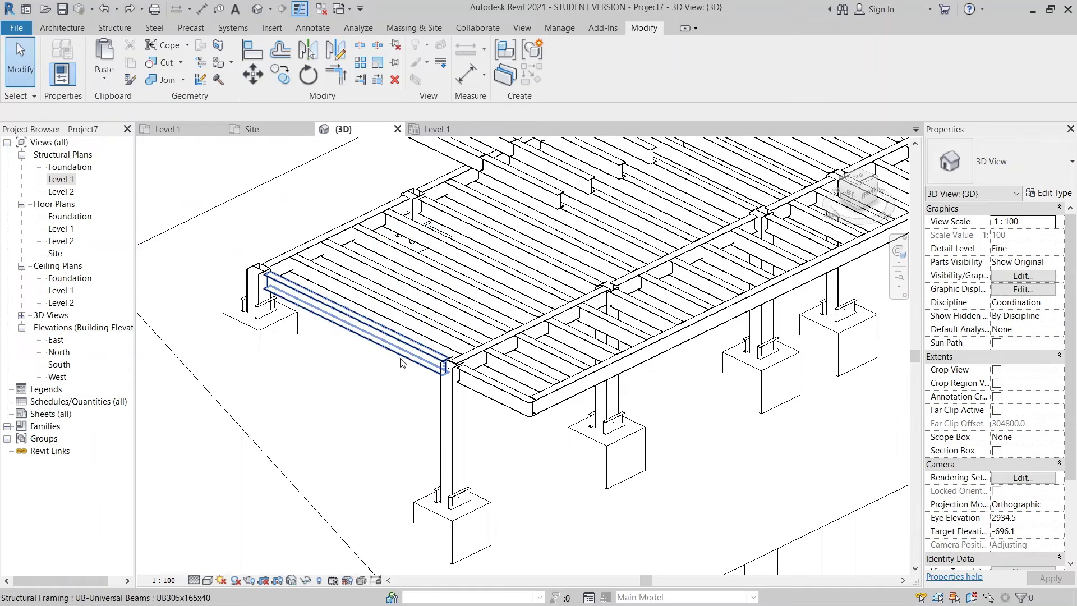
Select the Level 1 edge beams along grids A and 3, plus the grid 1 and grid 2 beams between grids A and B.
{"action": "scroll", "coordinate": [303, 233], "scroll_direction": "up", "scroll_amount": 2}
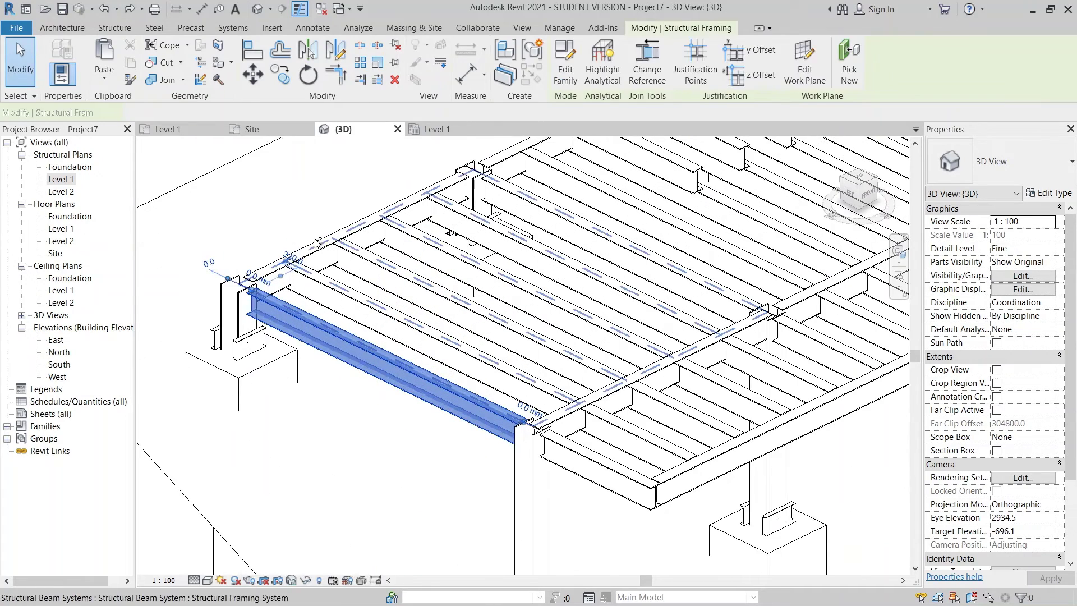
{"action": "scroll", "coordinate": [261, 275], "scroll_direction": "up", "scroll_amount": 3}
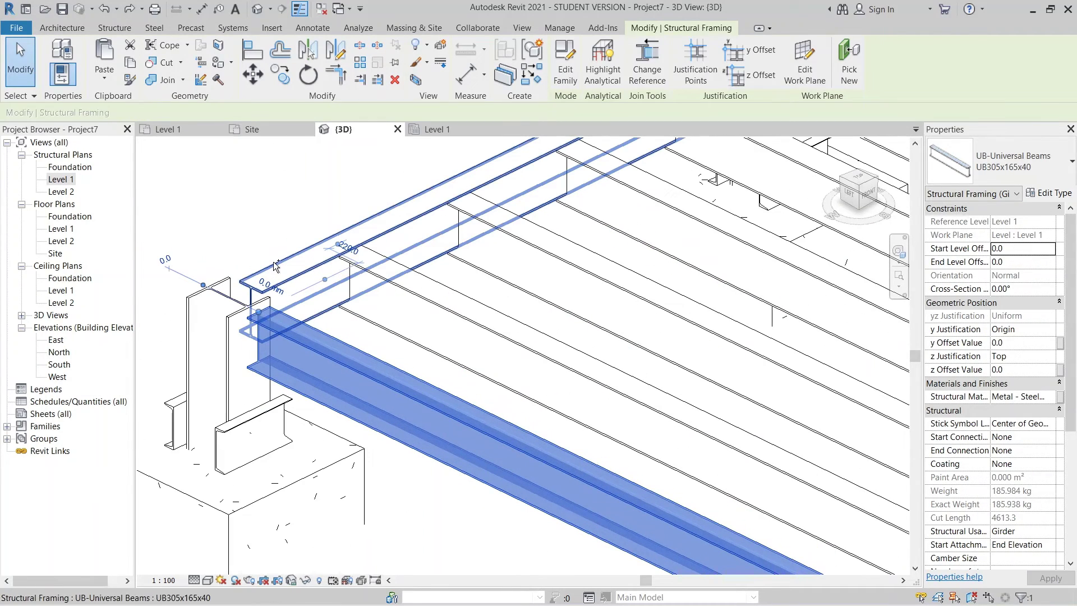
{"action": "scroll", "coordinate": [298, 317], "scroll_direction": "down", "scroll_amount": 4}
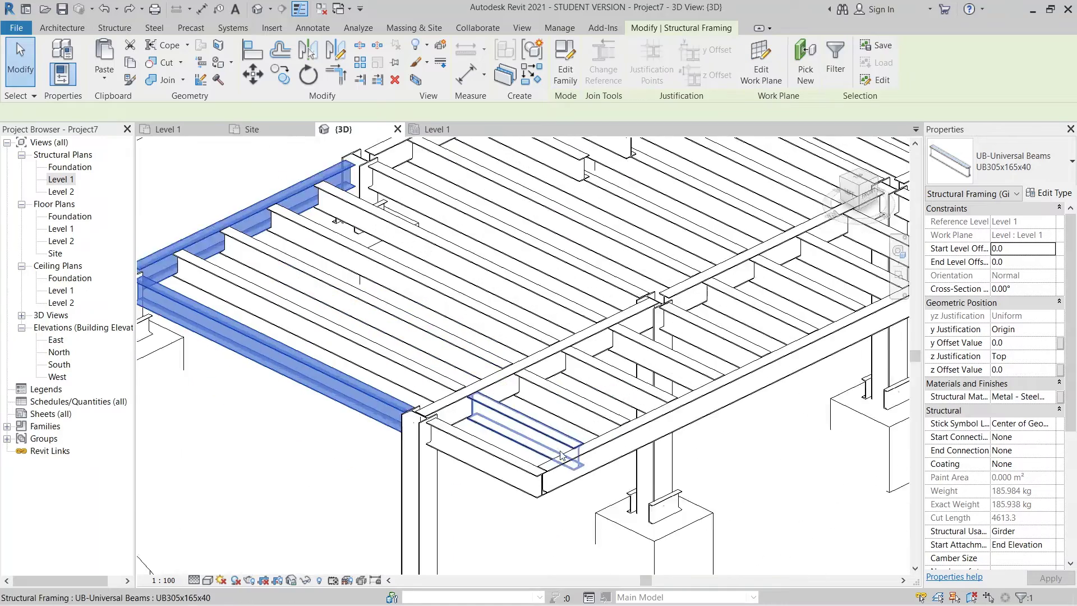
{"action": "scroll", "coordinate": [497, 456], "scroll_direction": "up", "scroll_amount": 2}
{"action": "left_click", "coordinate": [492, 433], "text": "ctrl"}
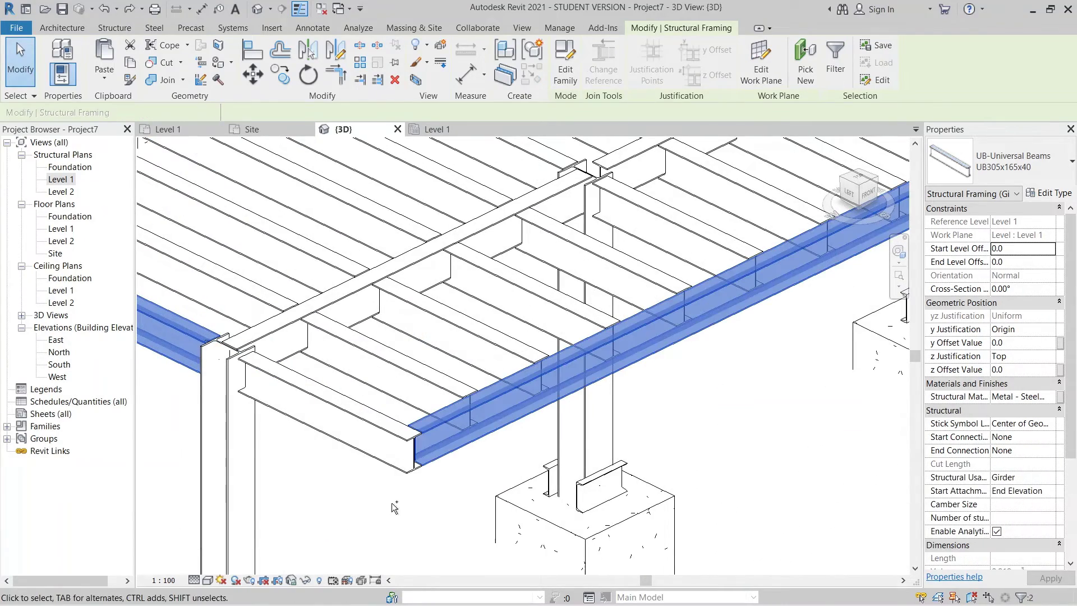
{"action": "left_click", "coordinate": [384, 469], "text": "ctrl"}
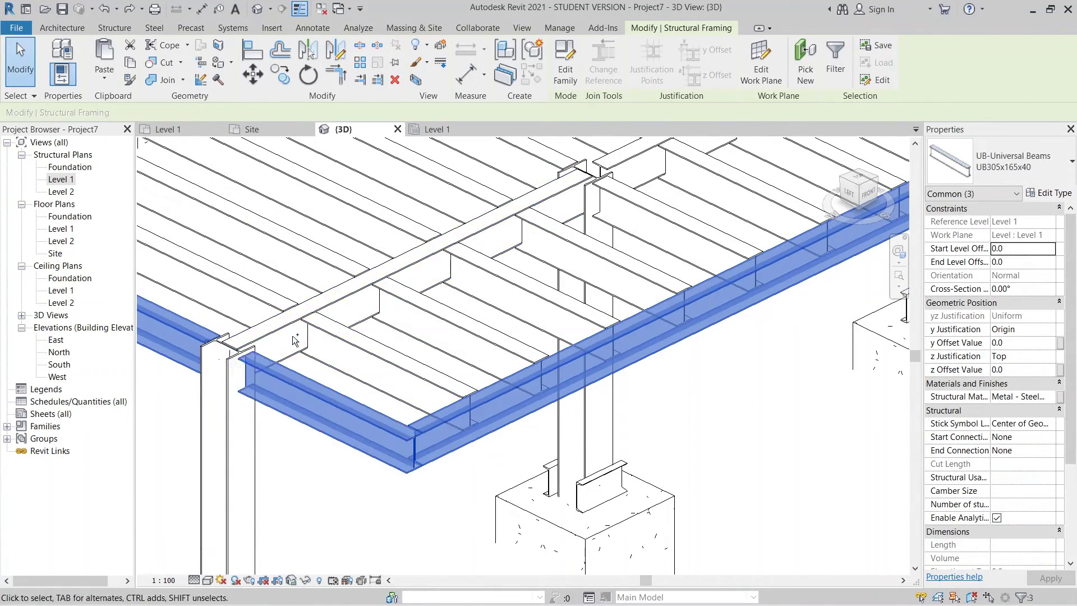
{"action": "left_click", "coordinate": [282, 332], "text": "ctrl"}
Add the grid 2 beam between grids B and C and the short grid C beam between grids 2 and 3 to the selection.
{"action": "scroll", "coordinate": [282, 333], "scroll_direction": "down", "scroll_amount": 3}
{"action": "scroll", "coordinate": [402, 338], "scroll_direction": "up", "scroll_amount": 3}
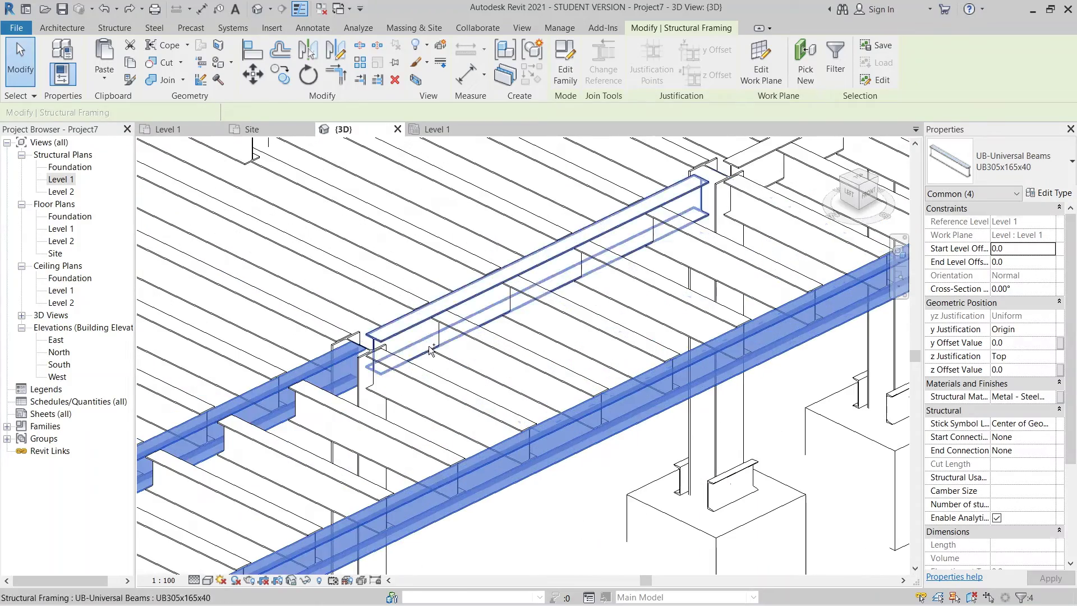
{"action": "scroll", "coordinate": [491, 355], "scroll_direction": "down", "scroll_amount": 3}
{"action": "middle_click_drag", "start_coordinate": [612, 337], "coordinate": [538, 429]}
{"action": "scroll", "coordinate": [512, 407], "scroll_direction": "up", "scroll_amount": 2}
{"action": "left_click", "coordinate": [521, 410], "text": "ctrl"}
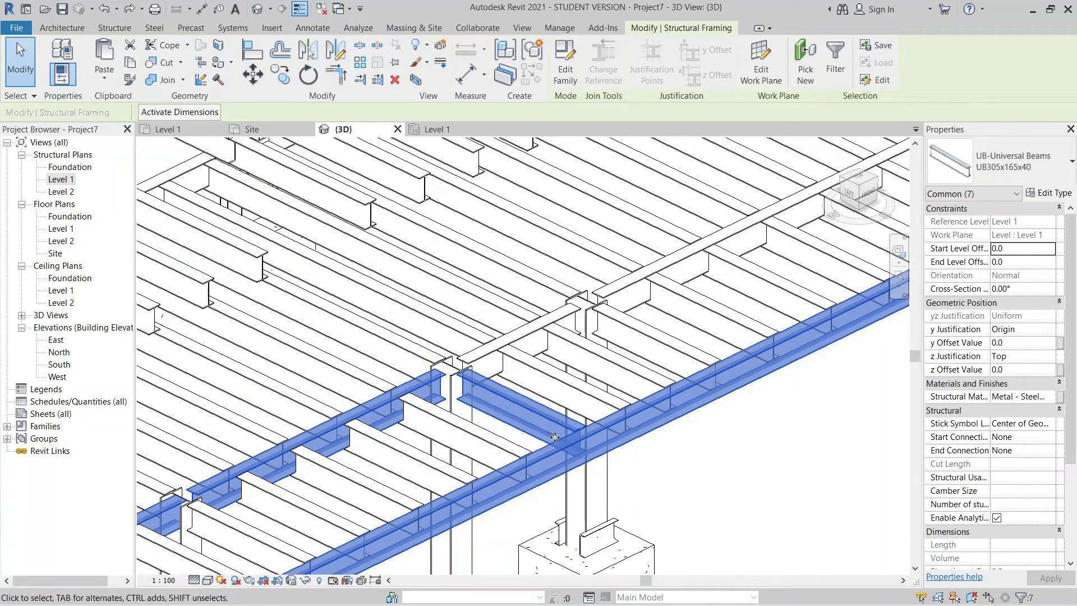
In the Level 1 structural plan, add the remaining grid 2 beams and both grid E beams to the selection.
{"action": "scroll", "coordinate": [404, 370], "scroll_direction": "down", "scroll_amount": 3}
{"action": "scroll", "coordinate": [617, 359], "scroll_direction": "up", "scroll_amount": 2}
{"action": "middle_click_drag", "start_coordinate": [617, 359], "coordinate": [685, 355]}
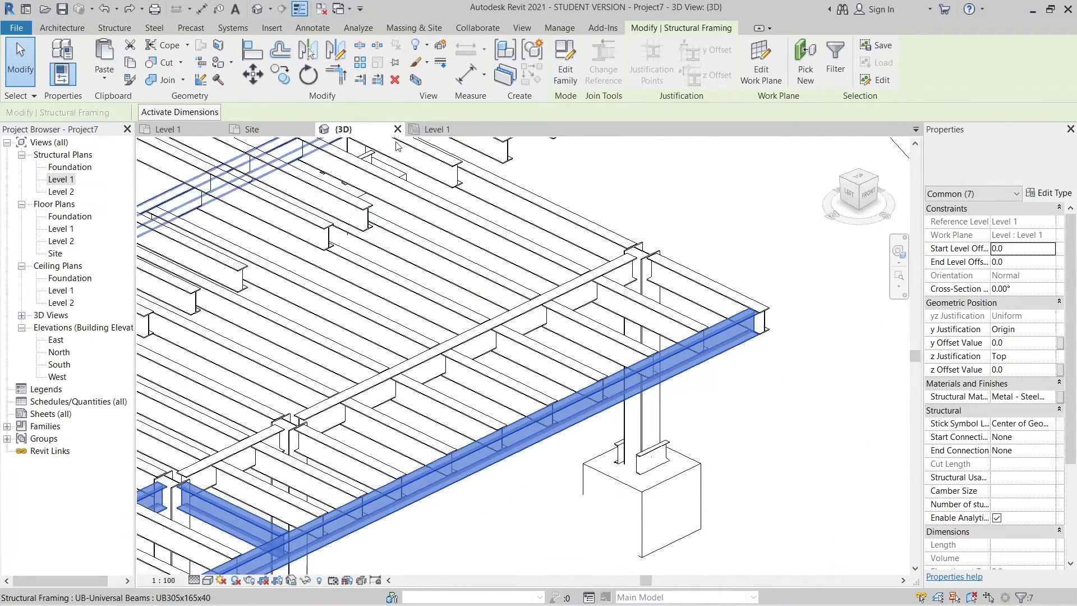
{"action": "left_click", "coordinate": [437, 129]}
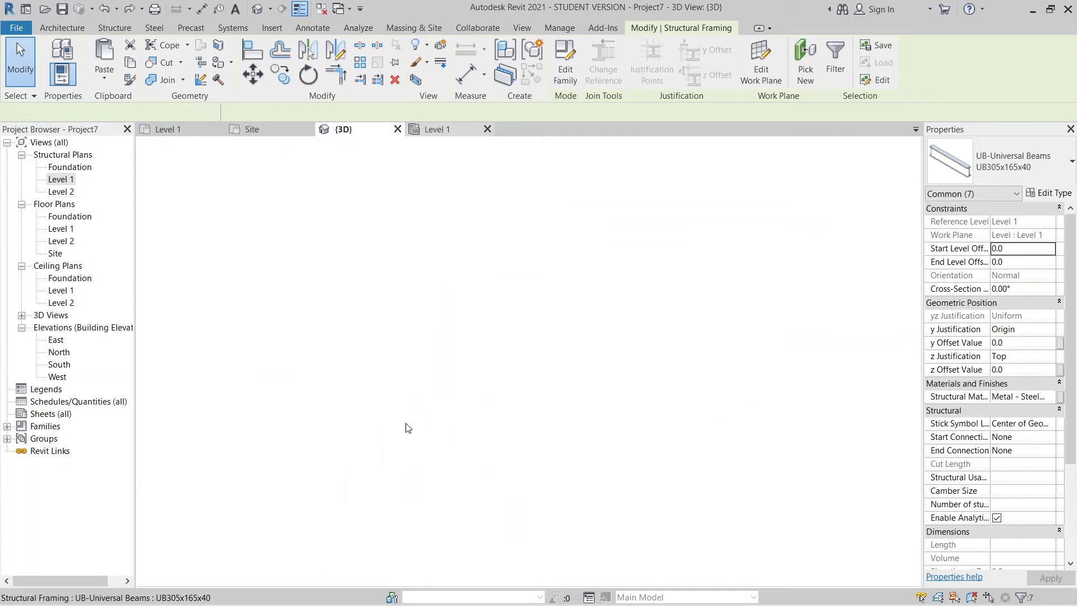
{"action": "scroll", "coordinate": [498, 380], "scroll_direction": "down", "scroll_amount": 2}
{"action": "scroll", "coordinate": [496, 414], "scroll_direction": "up", "scroll_amount": 1}
{"action": "scroll", "coordinate": [496, 413], "scroll_direction": "up", "scroll_amount": 2}
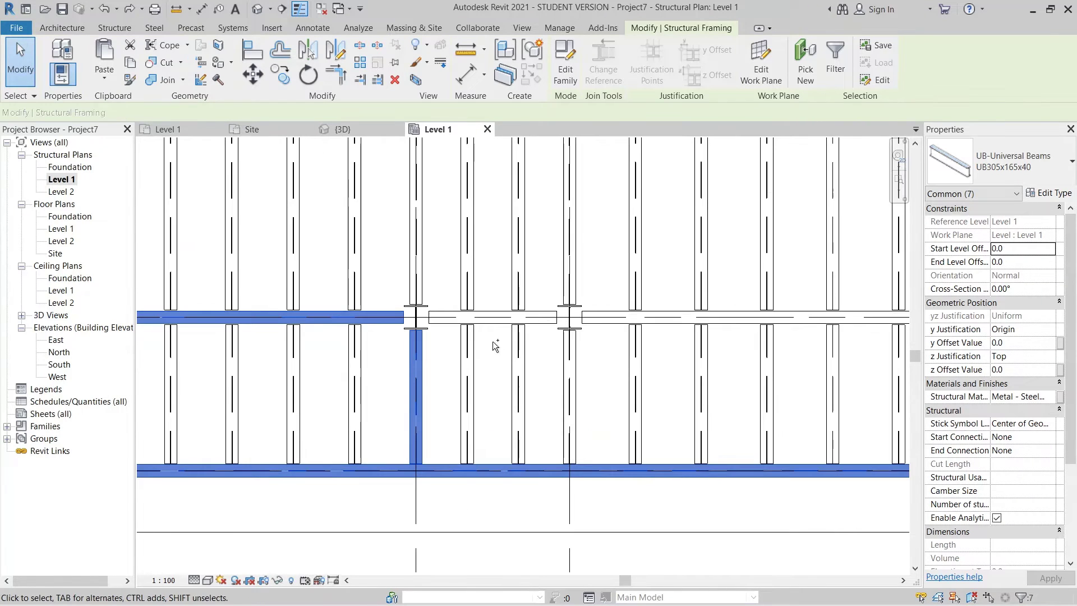
{"action": "left_click", "coordinate": [598, 325], "text": "ctrl"}
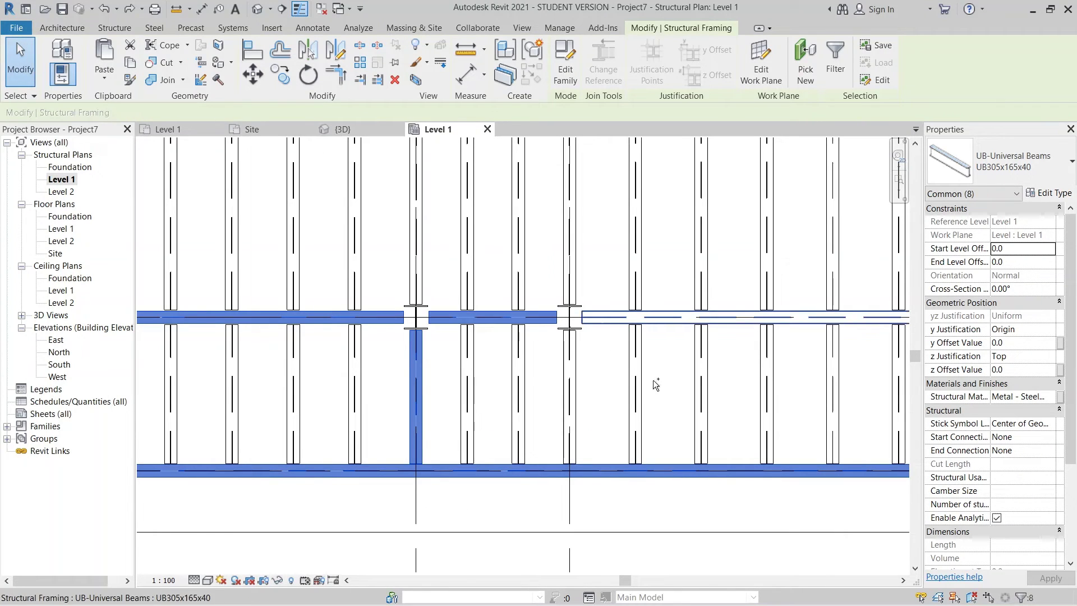
{"action": "scroll", "coordinate": [653, 379], "scroll_direction": "down", "scroll_amount": 2}
{"action": "middle_click_drag", "start_coordinate": [543, 427], "coordinate": [214, 502]}
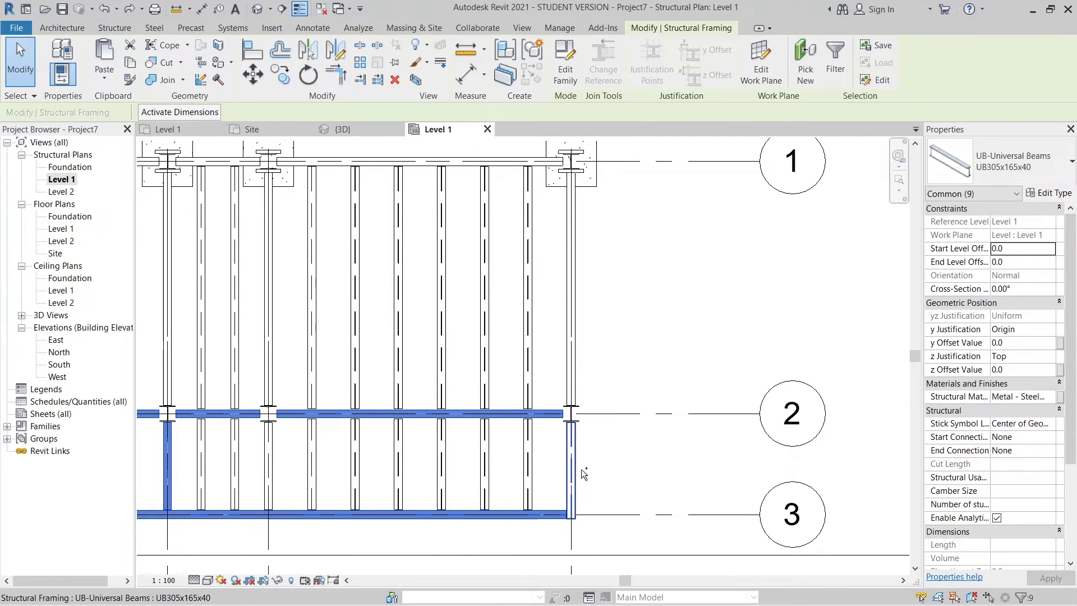
{"action": "left_click", "coordinate": [582, 470], "text": "ctrl"}
{"action": "middle_click_drag", "start_coordinate": [626, 490], "coordinate": [659, 543]}
{"action": "middle_click_drag", "start_coordinate": [651, 413], "coordinate": [710, 524]}
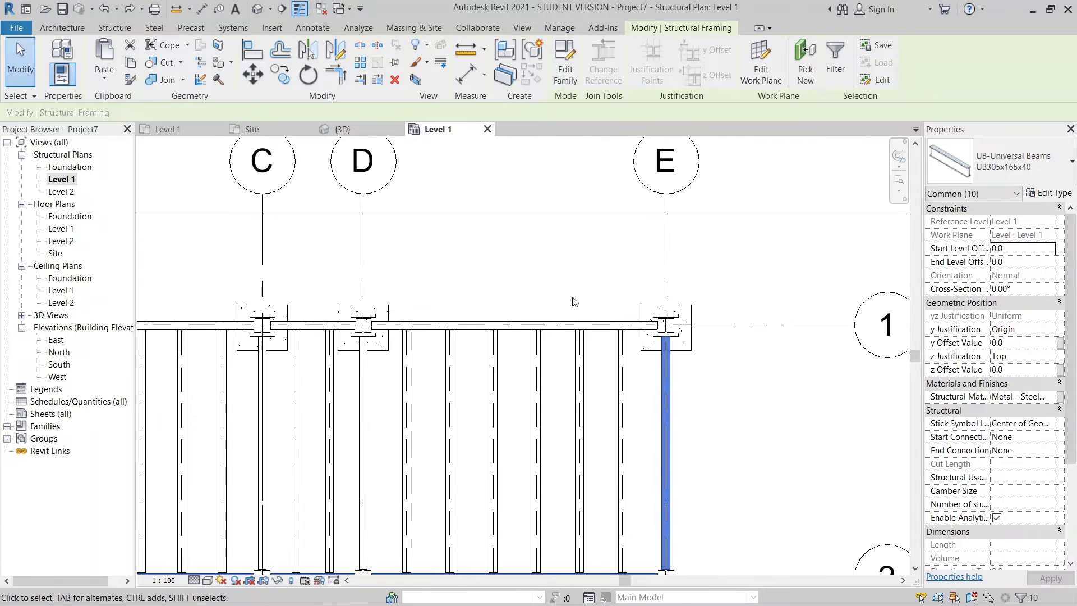
Add the remaining beams along grid 1, from grid E back to grid B, to the selection.
{"action": "left_click", "coordinate": [577, 317], "text": "ctrl"}
{"action": "middle_click_drag", "start_coordinate": [271, 333], "coordinate": [669, 330]}
{"action": "scroll", "coordinate": [475, 345], "scroll_direction": "up", "scroll_amount": 2}
{"action": "left_click", "coordinate": [521, 323], "text": "ctrl"}
{"action": "left_click", "coordinate": [521, 326], "text": "ctrl"}
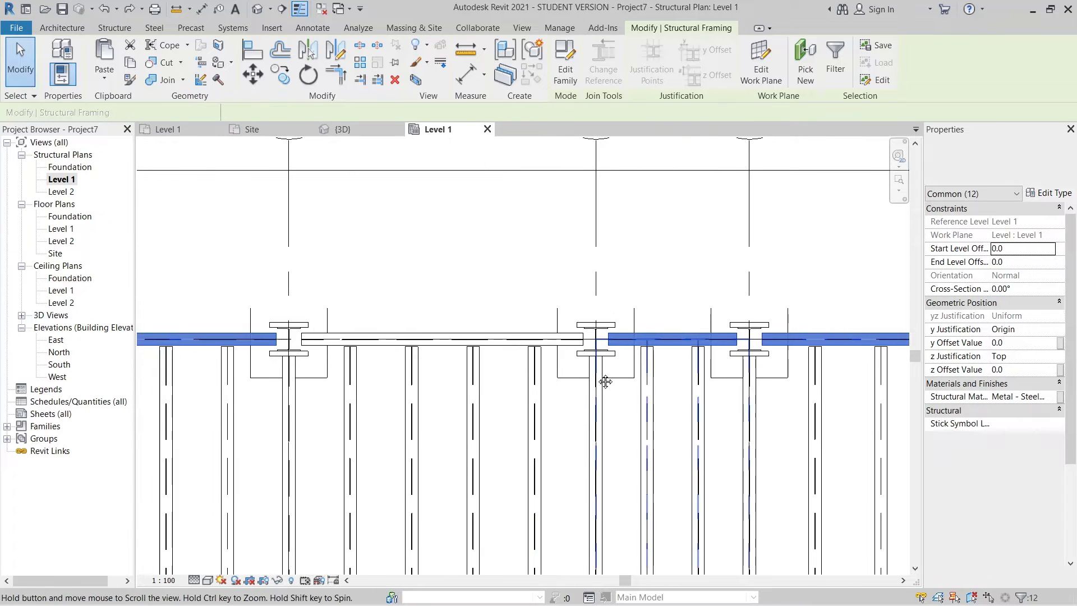
{"action": "left_click", "coordinate": [433, 329], "text": "ctrl"}
{"action": "scroll", "coordinate": [457, 404], "scroll_direction": "down", "scroll_amount": 4}
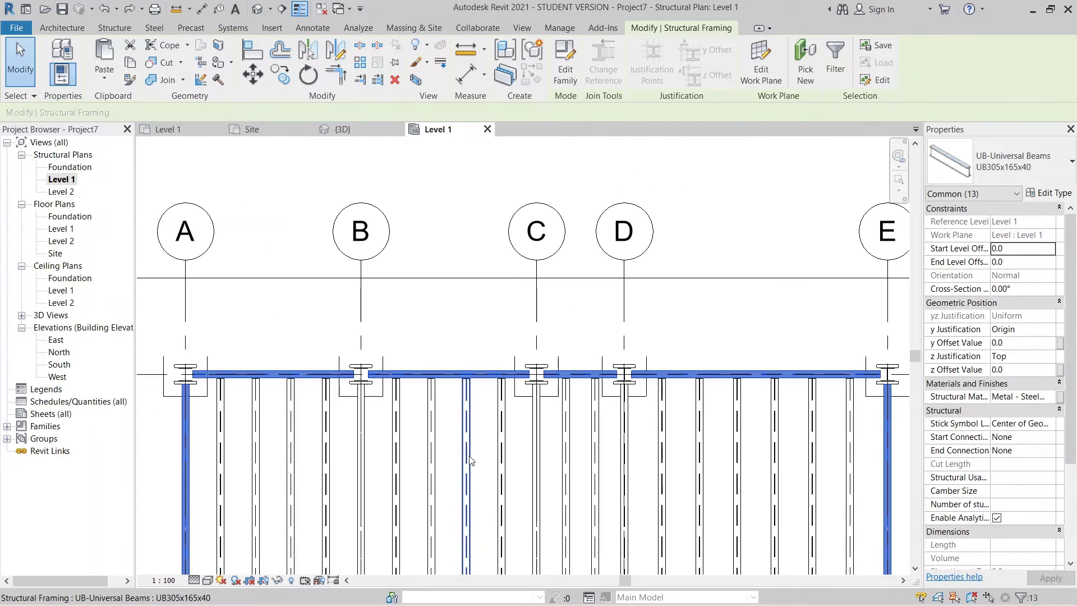
Add the remaining supporting beams along grids B, C and D to the selection.
{"action": "middle_click_drag", "start_coordinate": [455, 404], "coordinate": [521, 429]}
{"action": "scroll", "coordinate": [433, 418], "scroll_direction": "up", "scroll_amount": 2}
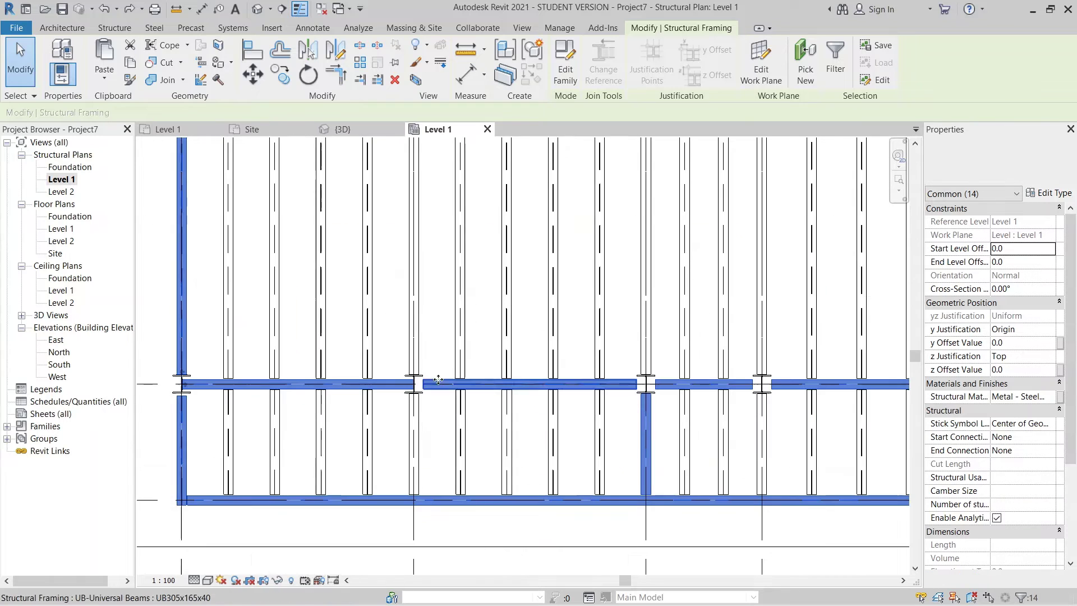
{"action": "left_click", "coordinate": [414, 353], "text": "ctrl"}
{"action": "left_click", "coordinate": [421, 437], "text": "ctrl"}
{"action": "middle_click_drag", "start_coordinate": [649, 358], "coordinate": [586, 443]}
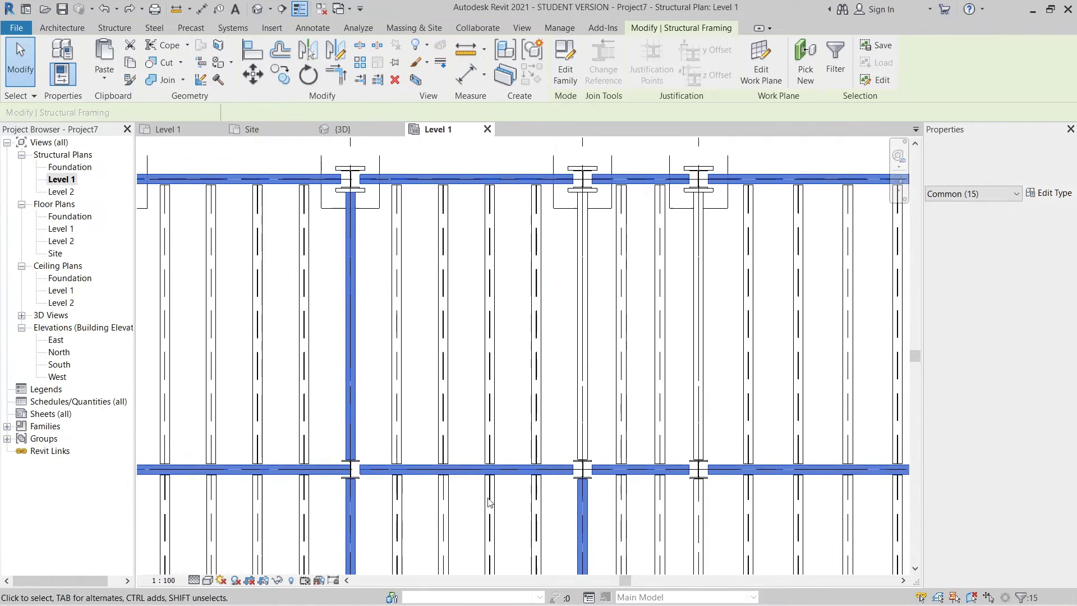
{"action": "left_click", "coordinate": [575, 446], "text": "ctrl"}
{"action": "scroll", "coordinate": [496, 443], "scroll_direction": "down", "scroll_amount": 2}
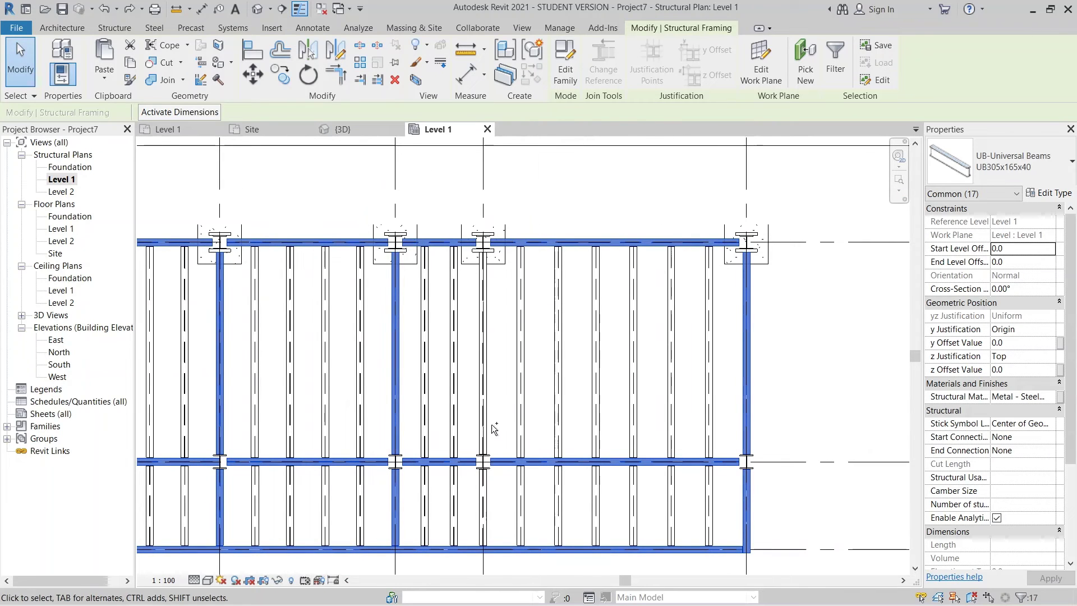
{"action": "left_click", "coordinate": [484, 393], "text": "ctrl"}
{"action": "scroll", "coordinate": [490, 428], "scroll_direction": "down", "scroll_amount": 2}
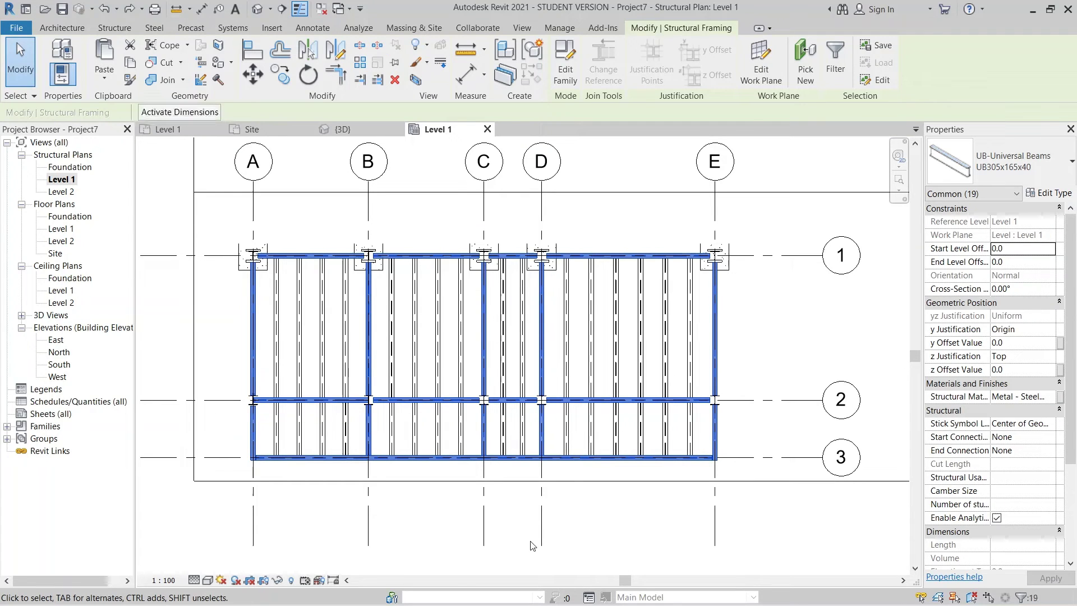
Copy the selected supporting beams and paste them aligned to Level 2.
{"action": "left_click", "coordinate": [105, 82]}
{"action": "left_click", "coordinate": [73, 100]}
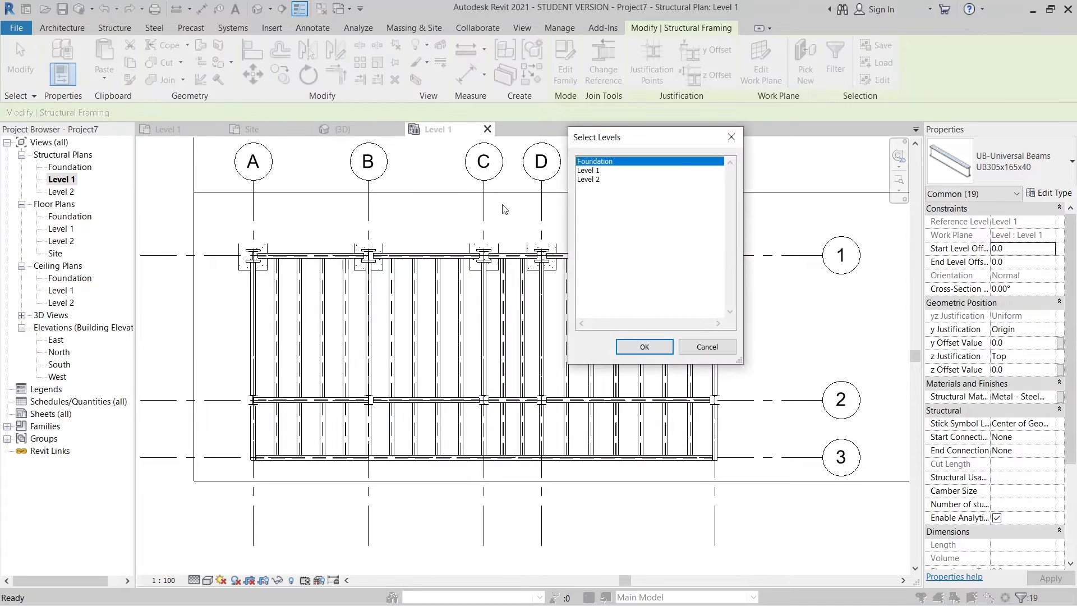
{"action": "left_click", "coordinate": [589, 180]}
{"action": "key", "text": "Return"}
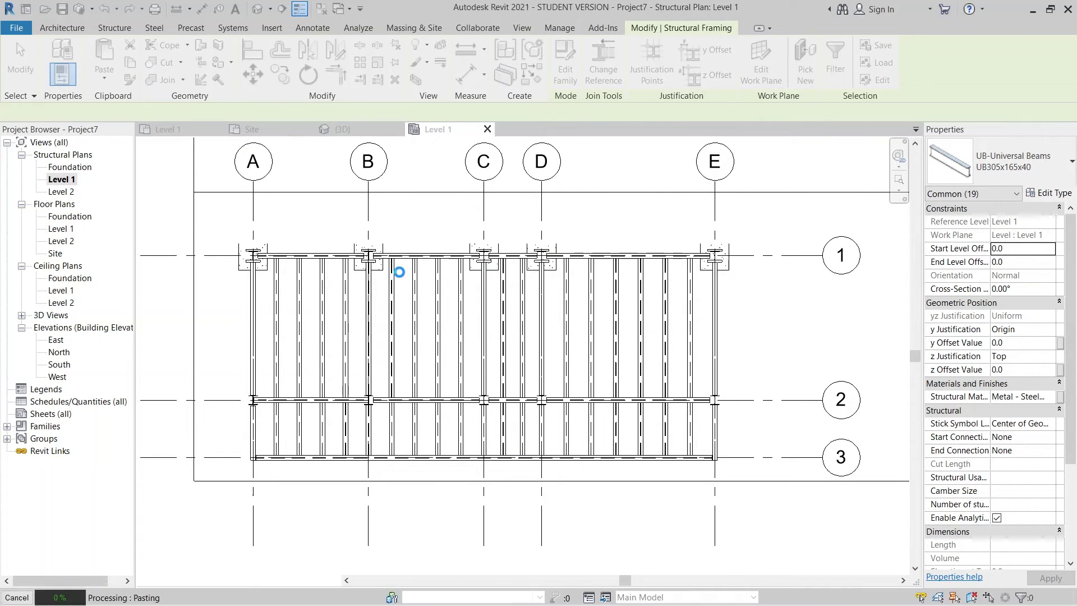
Examine the Level 2 framing above Level 1 in the 3D view from several angles.
{"action": "left_click", "coordinate": [342, 129]}
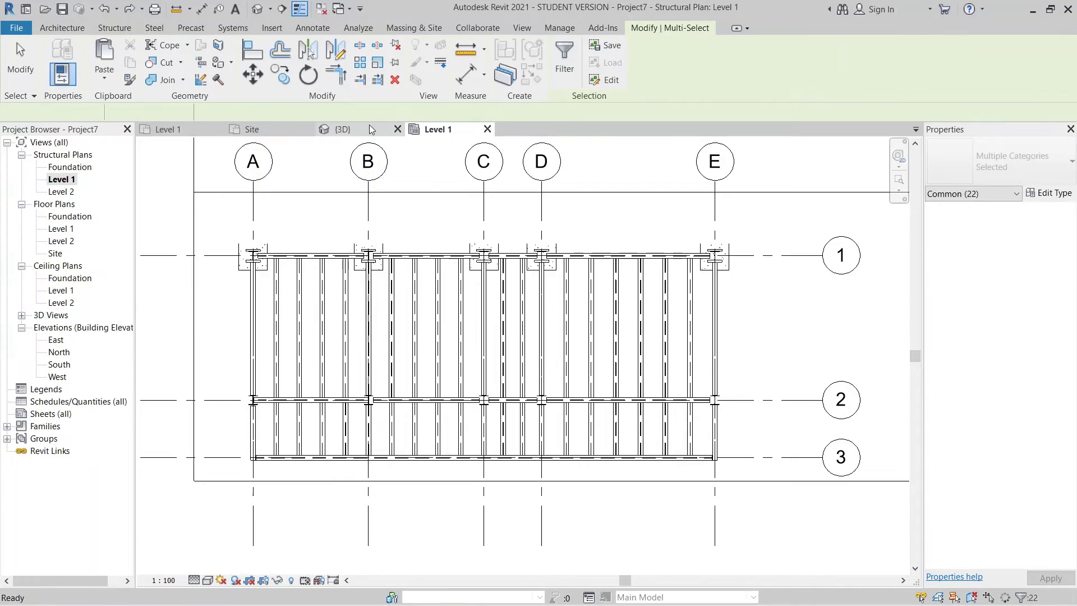
{"action": "left_click", "coordinate": [713, 450]}
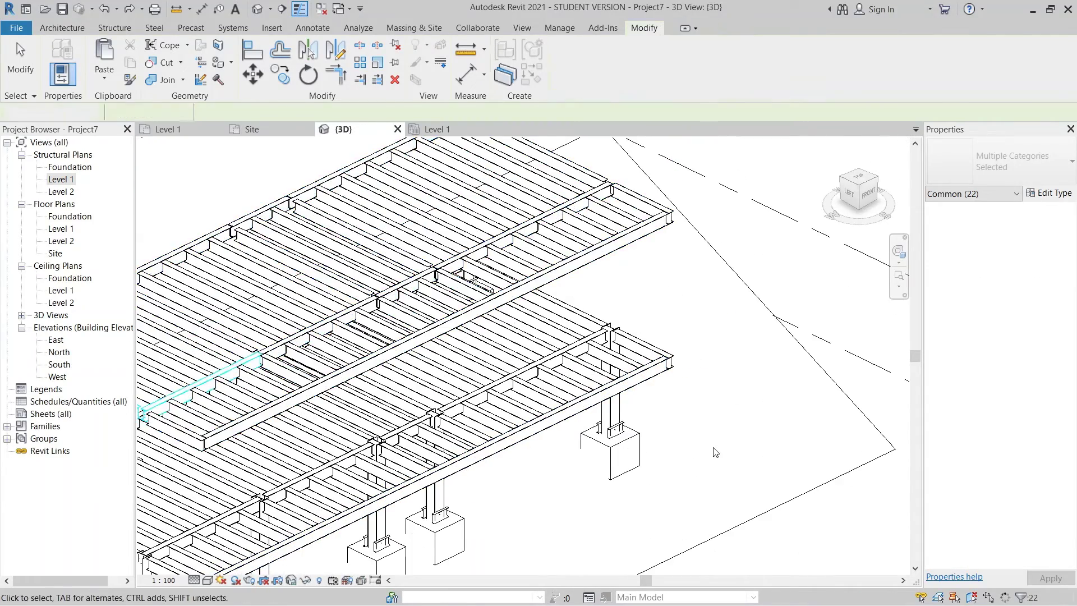
{"action": "middle_click_drag", "start_coordinate": [715, 470], "coordinate": [640, 436], "text": "shift"}
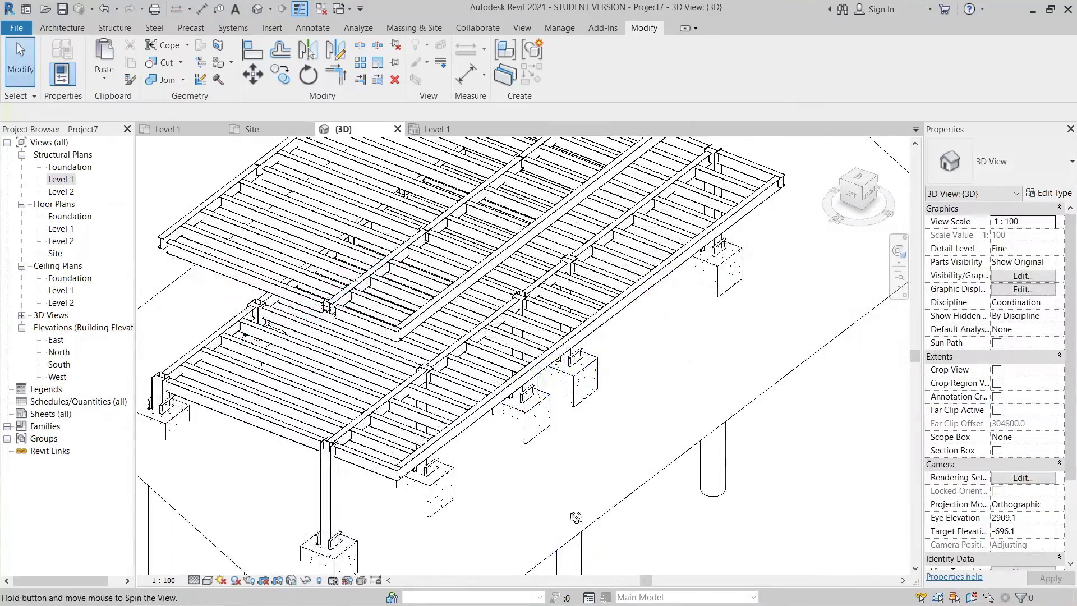
{"action": "middle_click_drag", "start_coordinate": [577, 517], "coordinate": [561, 510], "text": "shift"}
{"action": "scroll", "coordinate": [306, 343], "scroll_direction": "up", "scroll_amount": 3}
{"action": "middle_click_drag", "start_coordinate": [457, 412], "coordinate": [623, 412], "text": "shift"}
{"action": "scroll", "coordinate": [600, 405], "scroll_direction": "down", "scroll_amount": 3}
{"action": "middle_click_drag", "start_coordinate": [596, 403], "coordinate": [358, 320]}
{"action": "middle_click_drag", "start_coordinate": [599, 447], "coordinate": [455, 461], "text": "shift"}
{"action": "scroll", "coordinate": [457, 460], "scroll_direction": "down", "scroll_amount": 2}
{"action": "middle_click_drag", "start_coordinate": [471, 463], "coordinate": [597, 507]}
{"action": "middle_click_drag", "start_coordinate": [605, 519], "coordinate": [552, 542], "text": "shift"}
{"action": "middle_click_drag", "start_coordinate": [272, 387], "coordinate": [329, 256]}
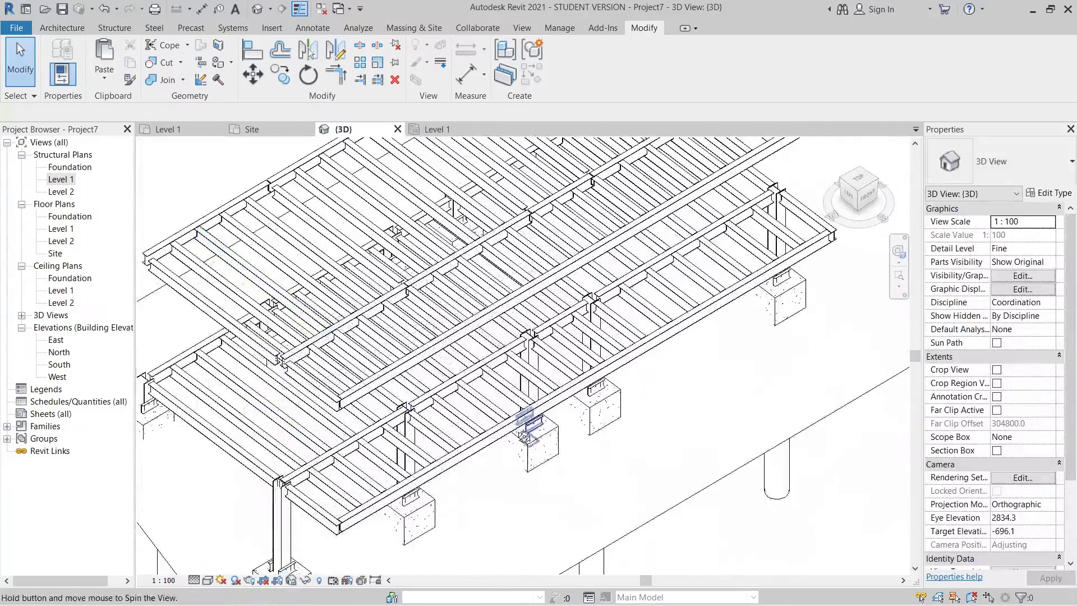
{"action": "middle_click_drag", "start_coordinate": [527, 421], "coordinate": [471, 407], "text": "shift"}
{"action": "middle_click_drag", "start_coordinate": [359, 331], "coordinate": [457, 342]}
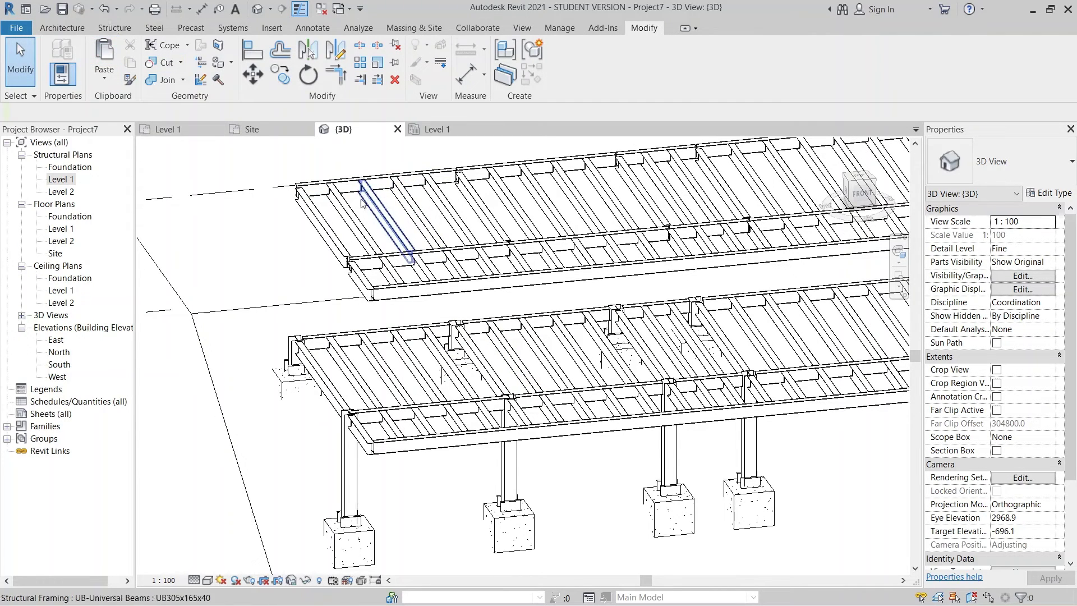
Close the Level 1 floor plan and bring up the Level 1 structural plan.
{"action": "left_click", "coordinate": [180, 129]}
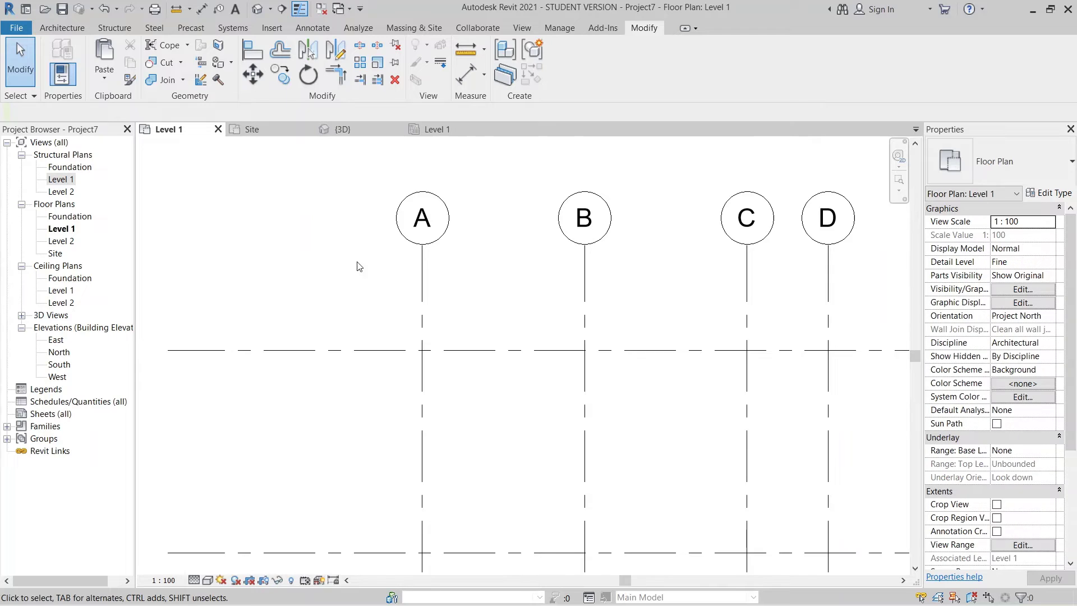
{"action": "scroll", "coordinate": [359, 263], "scroll_direction": "down", "scroll_amount": 3}
{"action": "middle_click_drag", "start_coordinate": [450, 224], "coordinate": [398, 331]}
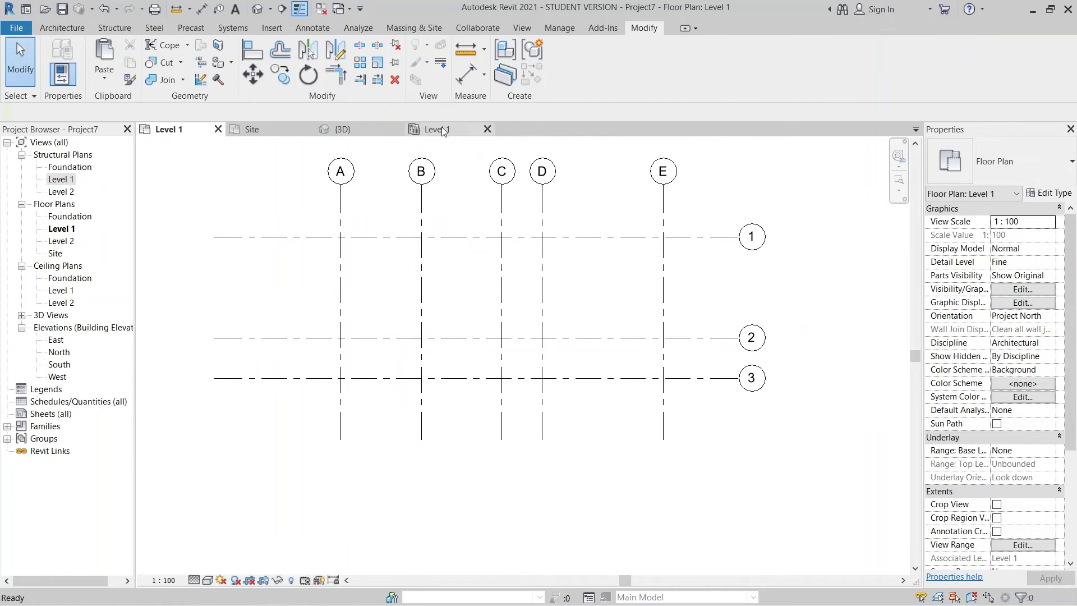
{"action": "left_click", "coordinate": [438, 129]}
{"action": "left_click", "coordinate": [218, 129]}
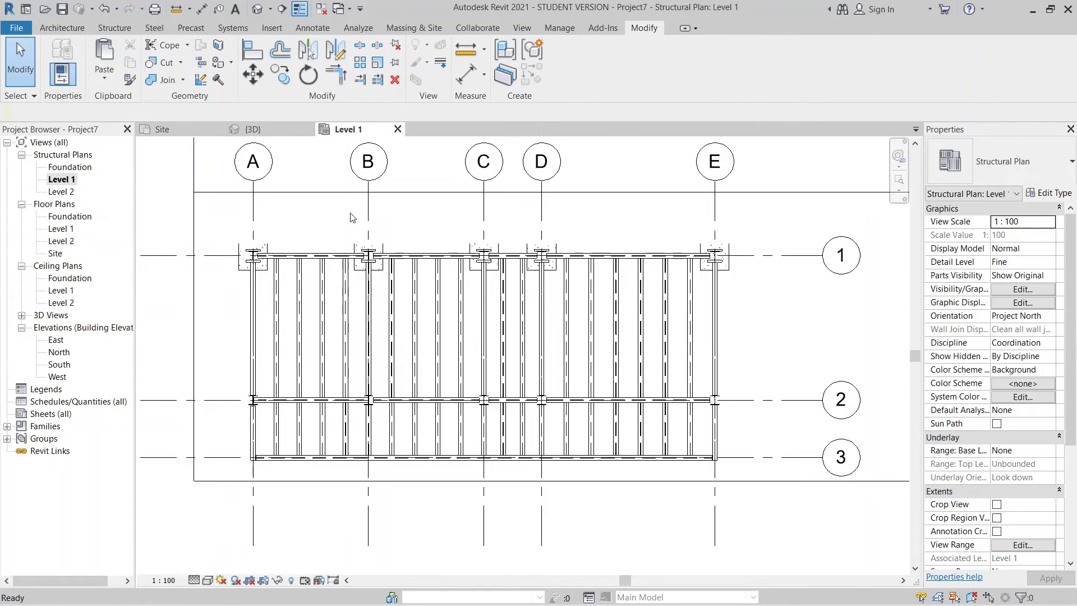
Place UC305x305x97 structural columns at all intersections of grids A to E and 1 to 3 on Level 1, and check them in 3D.
{"action": "key", "text": "c"}
{"action": "key", "text": "l"}
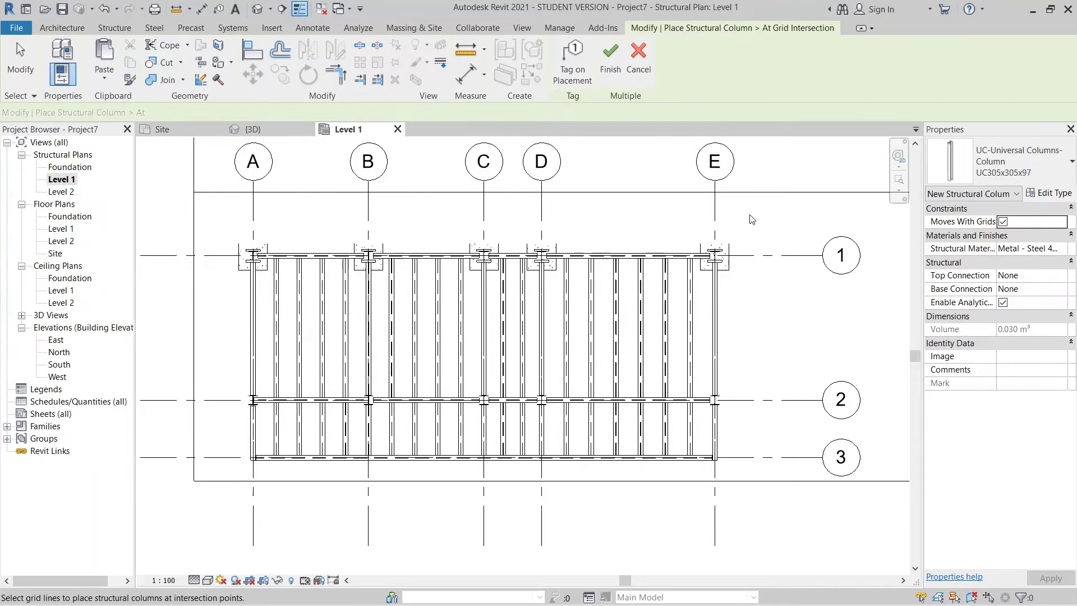
{"action": "left_click_drag", "start_coordinate": [757, 216], "coordinate": [439, 442]}
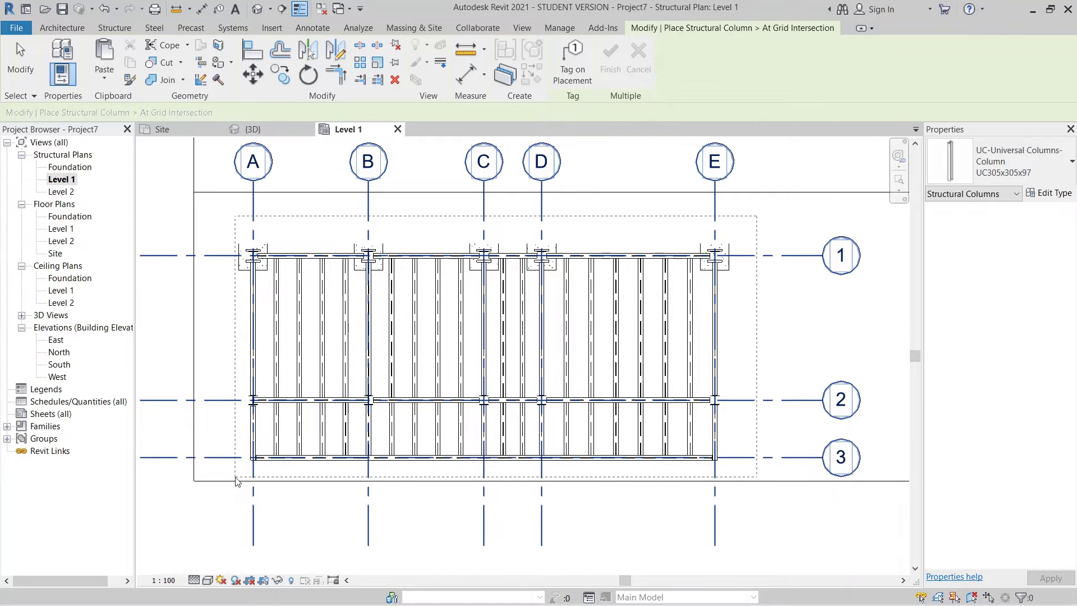
{"action": "left_click_drag", "start_coordinate": [236, 480], "coordinate": [236, 480]}
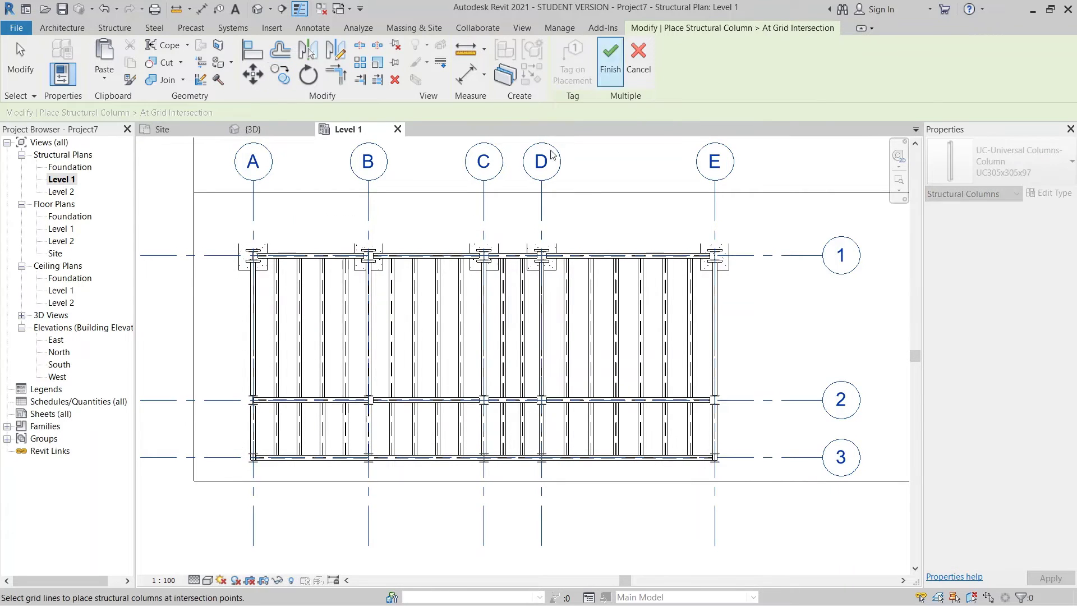
{"action": "left_click", "coordinate": [605, 59]}
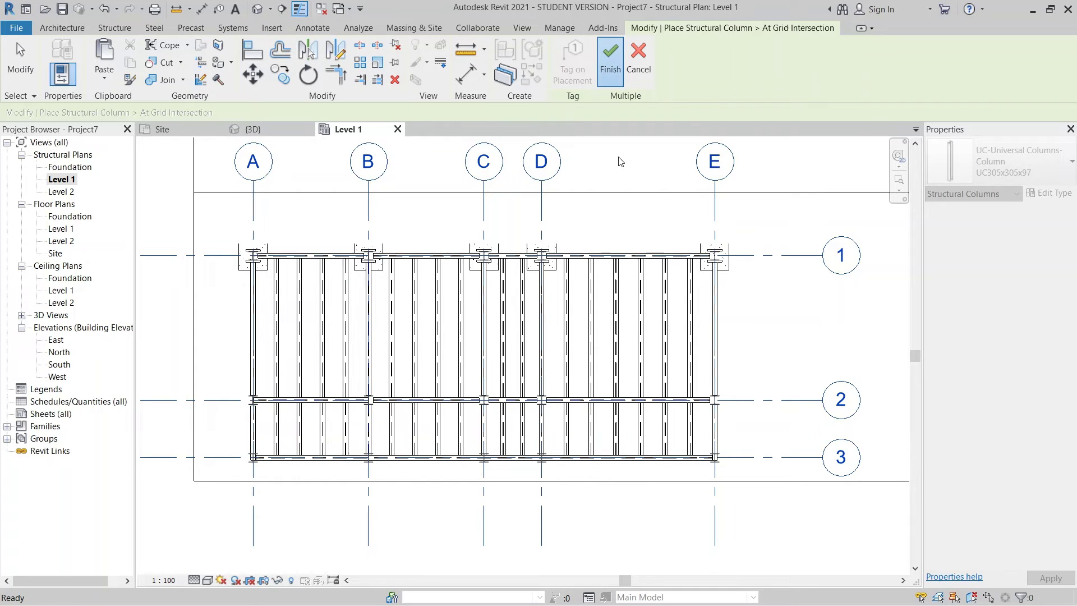
{"action": "key", "text": "Escape"}
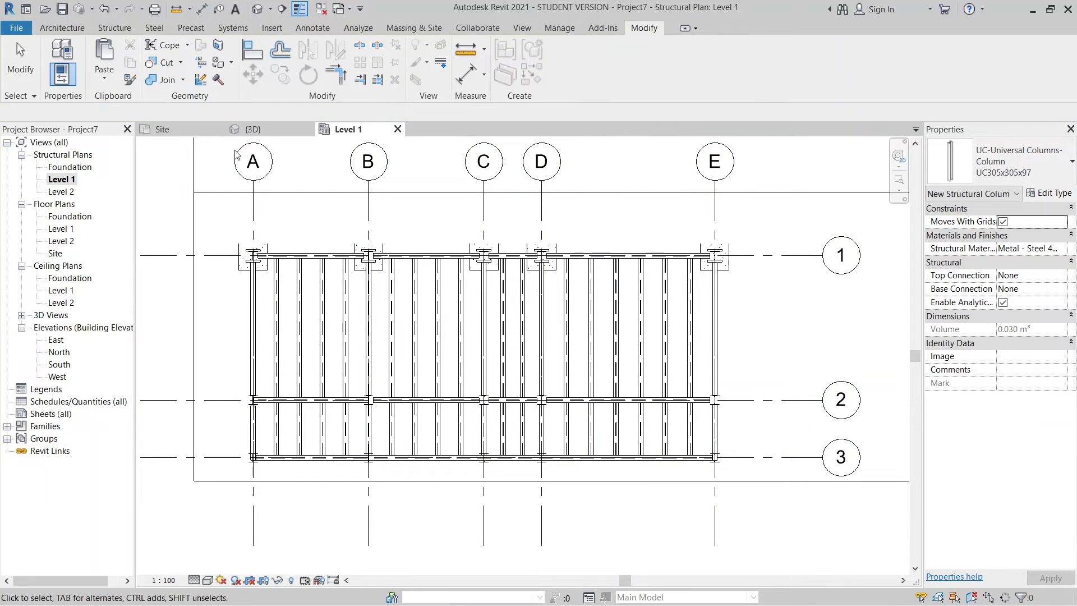
{"action": "key", "text": "Escape"}
{"action": "left_click", "coordinate": [252, 129]}
{"action": "middle_click_drag", "start_coordinate": [427, 359], "coordinate": [496, 395], "text": "shift"}
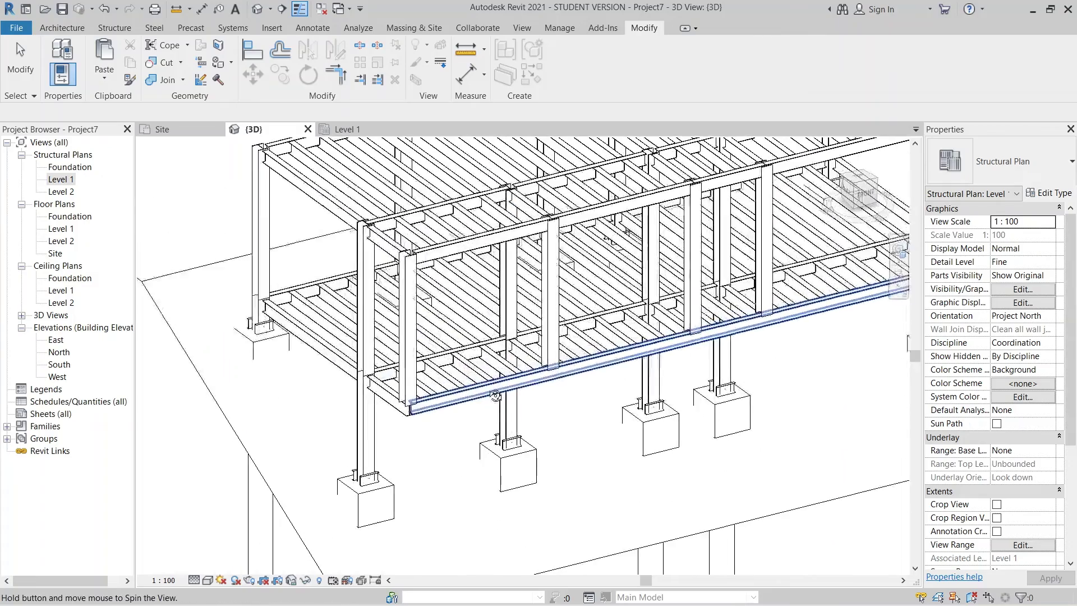
Examine the joints between the Level 1 beams and the upper and lower columns at the corner of the frame in 3D.
{"action": "scroll", "coordinate": [496, 337], "scroll_direction": "up", "scroll_amount": 6}
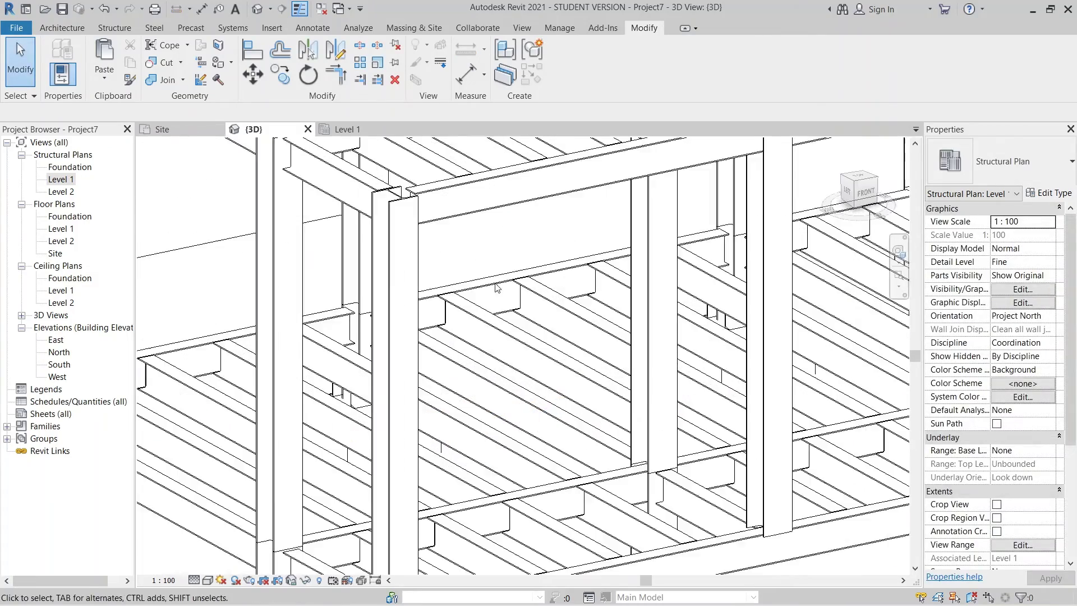
{"action": "scroll", "coordinate": [497, 287], "scroll_direction": "down", "scroll_amount": 1}
{"action": "middle_click_drag", "start_coordinate": [501, 319], "coordinate": [489, 142]}
{"action": "scroll", "coordinate": [496, 401], "scroll_direction": "up", "scroll_amount": 2}
{"action": "scroll", "coordinate": [457, 397], "scroll_direction": "up", "scroll_amount": 1}
{"action": "middle_click_drag", "start_coordinate": [437, 419], "coordinate": [479, 358]}
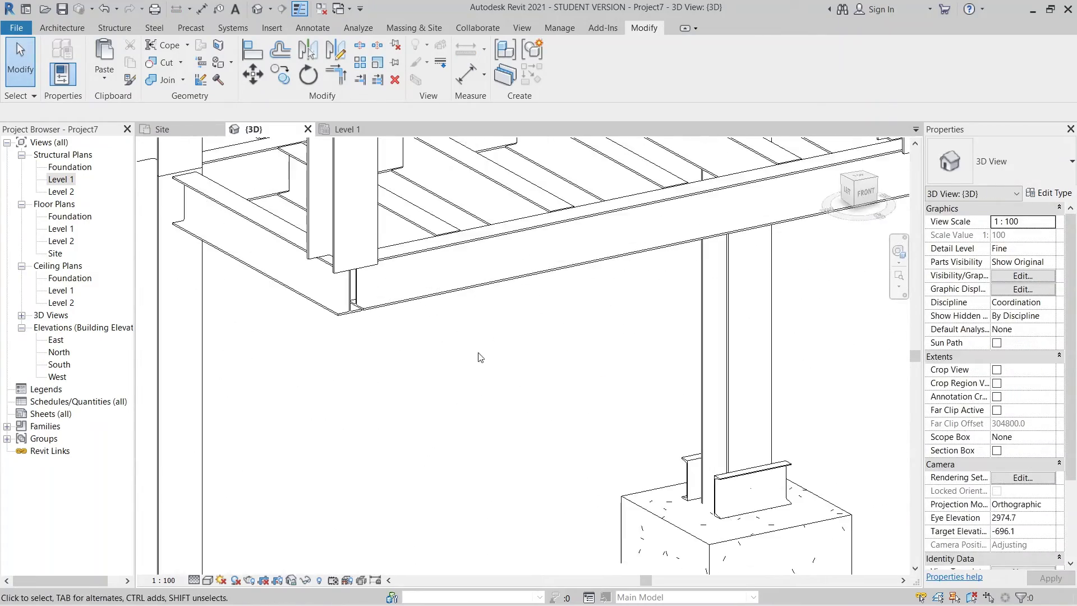
{"action": "scroll", "coordinate": [480, 357], "scroll_direction": "down", "scroll_amount": 2}
{"action": "middle_click_drag", "start_coordinate": [409, 366], "coordinate": [452, 394], "text": "shift"}
{"action": "scroll", "coordinate": [450, 367], "scroll_direction": "up", "scroll_amount": 2}
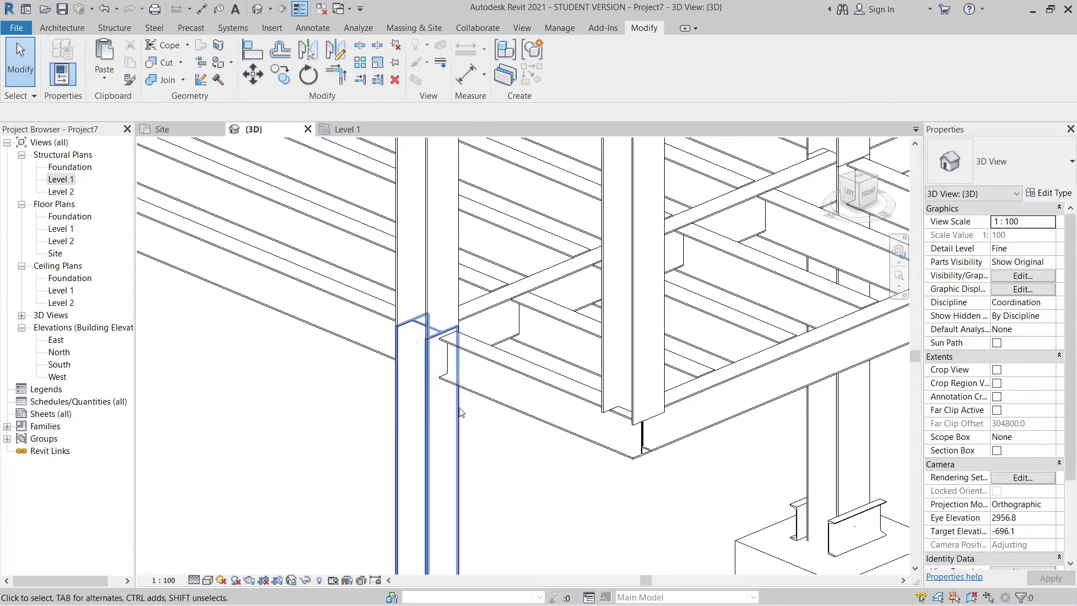
Temporarily isolate the two stacked UC305x305x97 columns at grid intersection A-2 in the 3D view.
{"action": "scroll", "coordinate": [460, 413], "scroll_direction": "up", "scroll_amount": 2}
{"action": "left_click", "coordinate": [443, 401]}
{"action": "scroll", "coordinate": [482, 402], "scroll_direction": "down", "scroll_amount": 2}
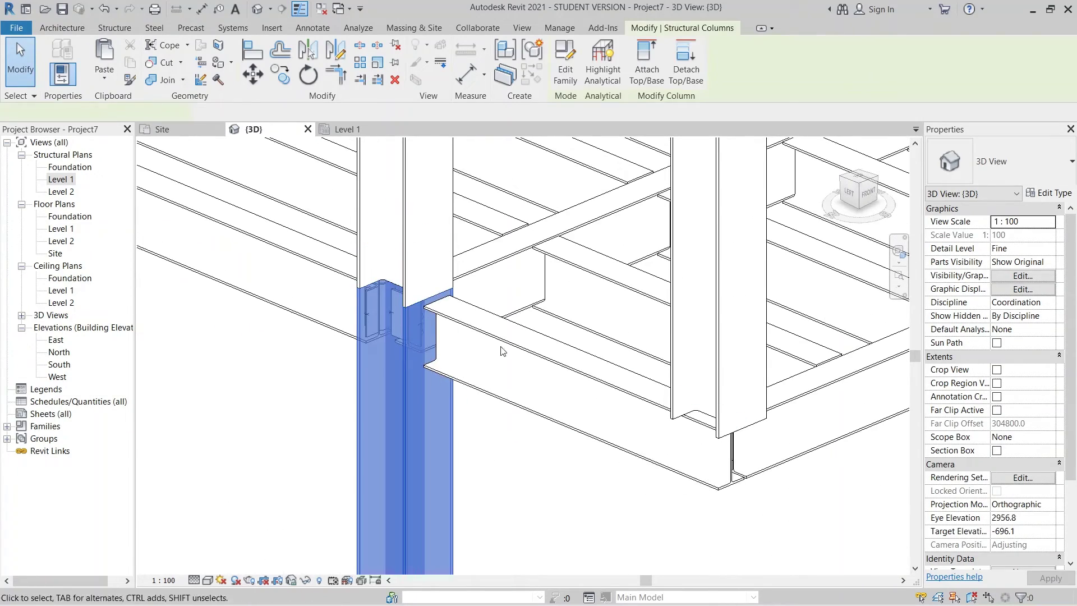
{"action": "middle_click_drag", "start_coordinate": [517, 359], "coordinate": [588, 465]}
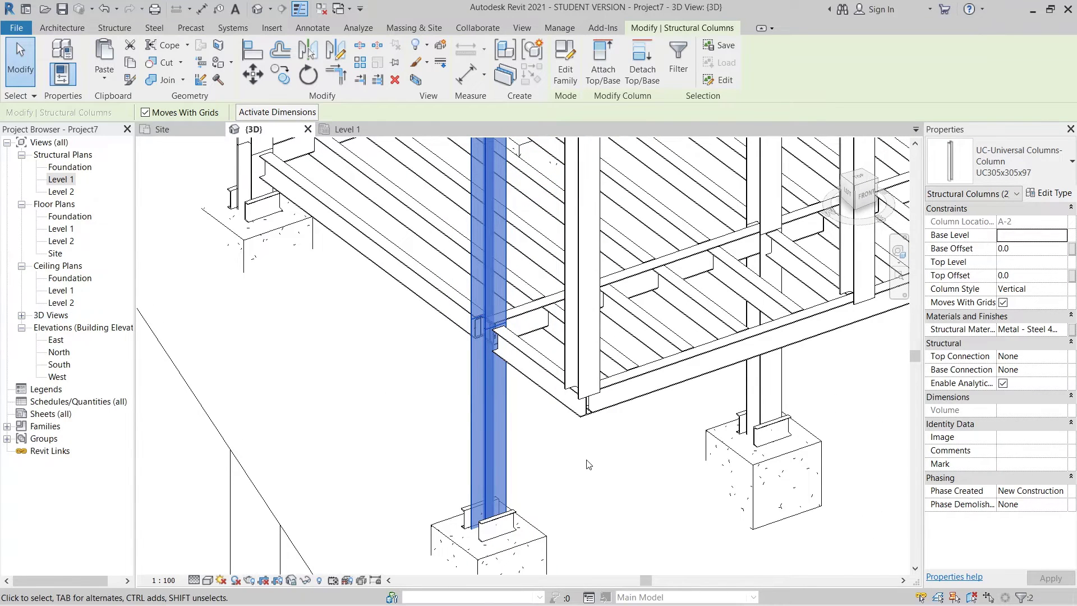
{"action": "key", "text": "h"}
{"action": "key", "text": "i"}
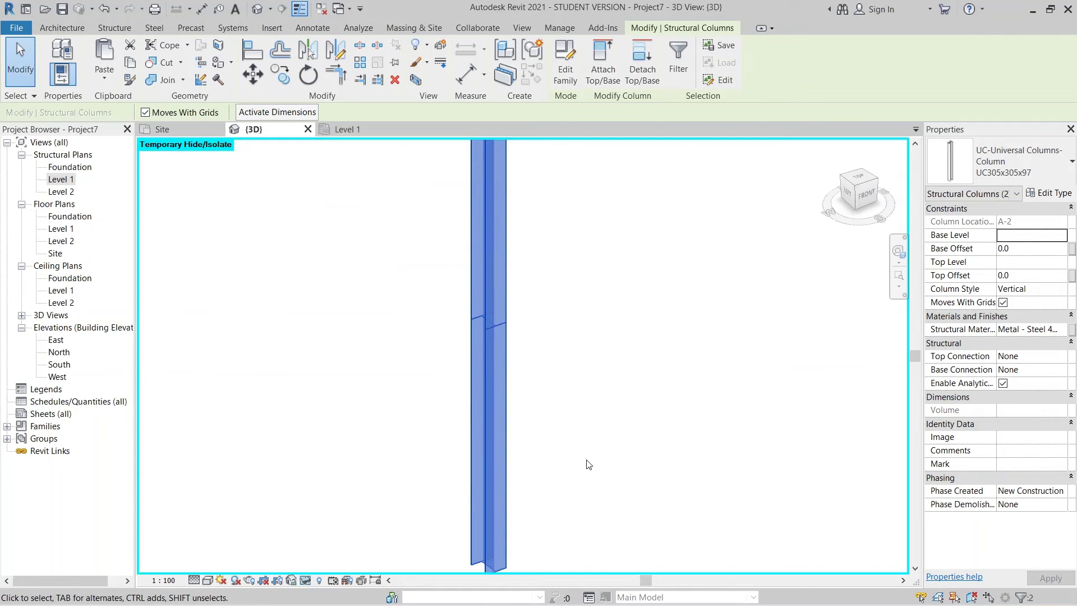
{"action": "left_click", "coordinate": [565, 433]}
{"action": "scroll", "coordinate": [565, 433], "scroll_direction": "down", "scroll_amount": 3}
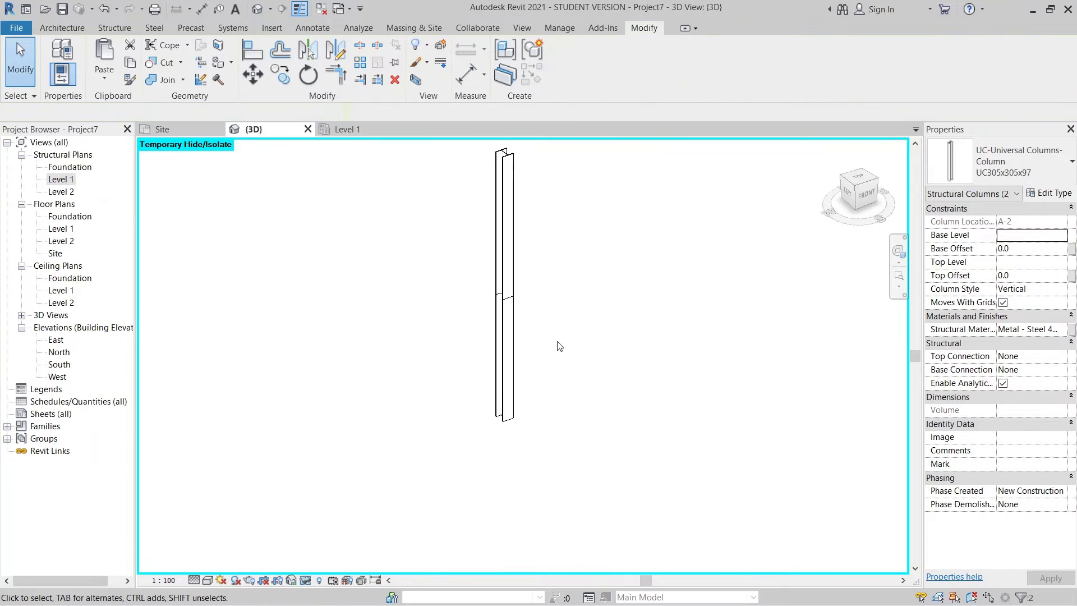
View the isolated columns from the top and hide the upper column, which spans Level 1 to Level 2.
{"action": "left_click", "coordinate": [872, 182]}
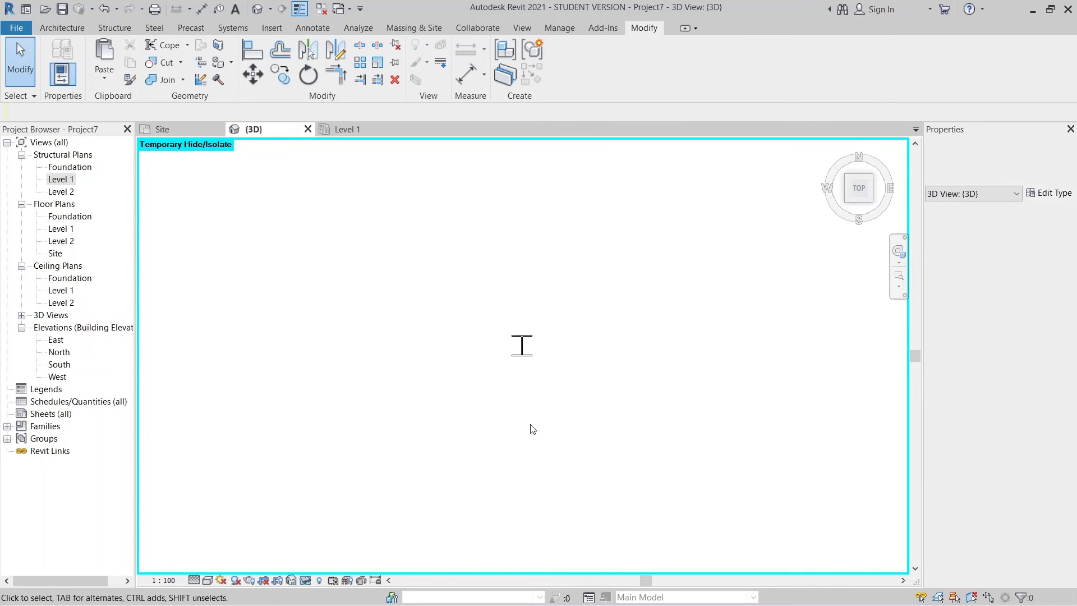
{"action": "scroll", "coordinate": [528, 376], "scroll_direction": "up", "scroll_amount": 5}
{"action": "left_click", "coordinate": [539, 308]}
{"action": "right_click", "coordinate": [626, 270]}
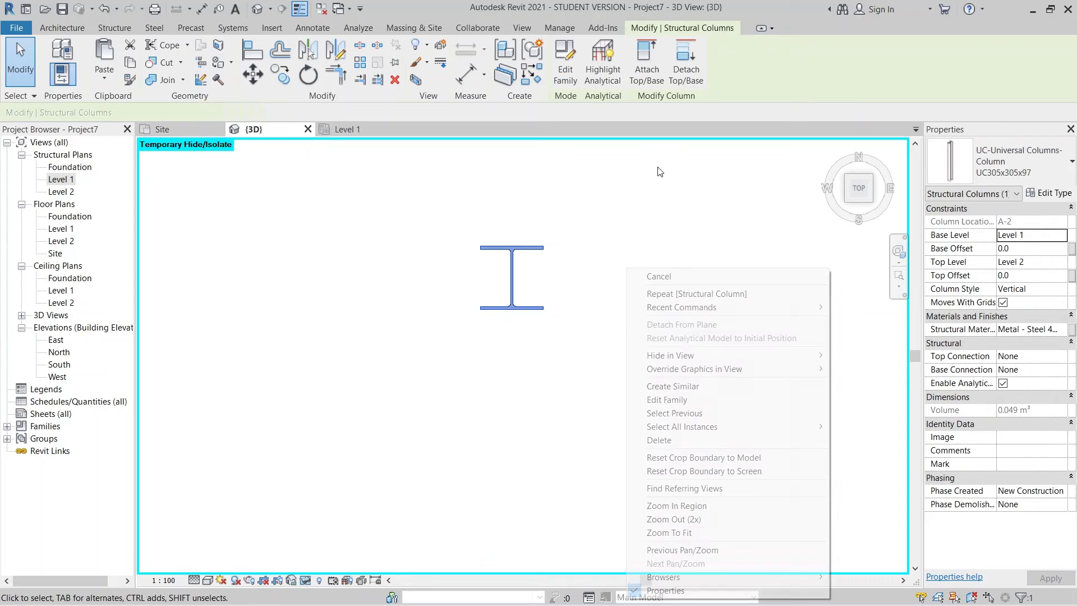
{"action": "mouse_move", "coordinate": [691, 355]}
{"action": "left_click", "coordinate": [853, 356]}
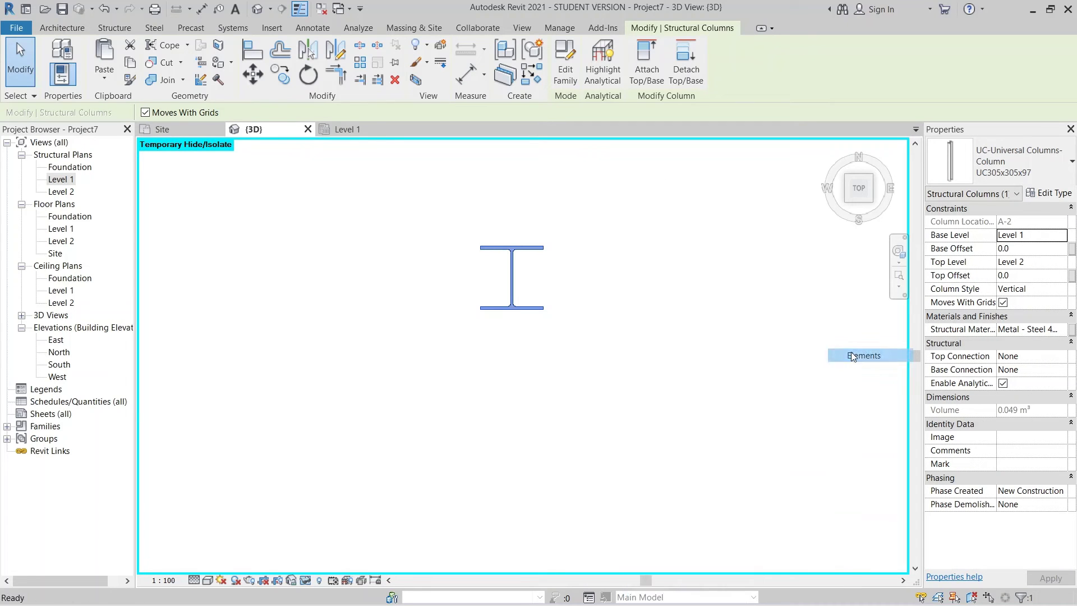
Create a rectangular steel plate about 305 by 308 mm around the lower column's outline and set its thickness to 25 mm.
{"action": "middle_click_drag", "start_coordinate": [539, 308], "coordinate": [517, 358]}
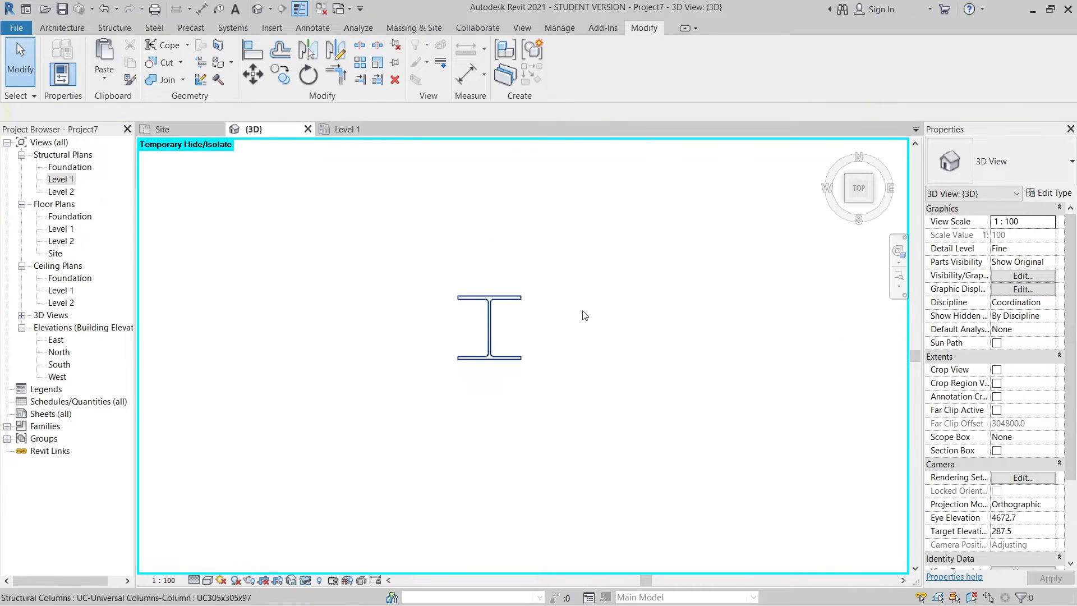
{"action": "left_click", "coordinate": [154, 28]}
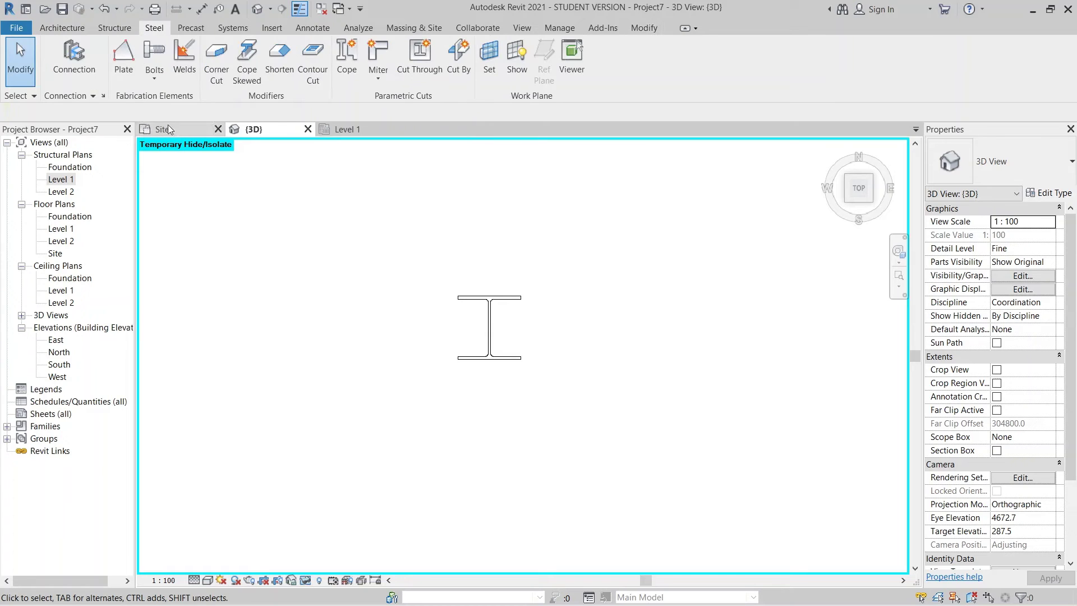
{"action": "left_click", "coordinate": [123, 56]}
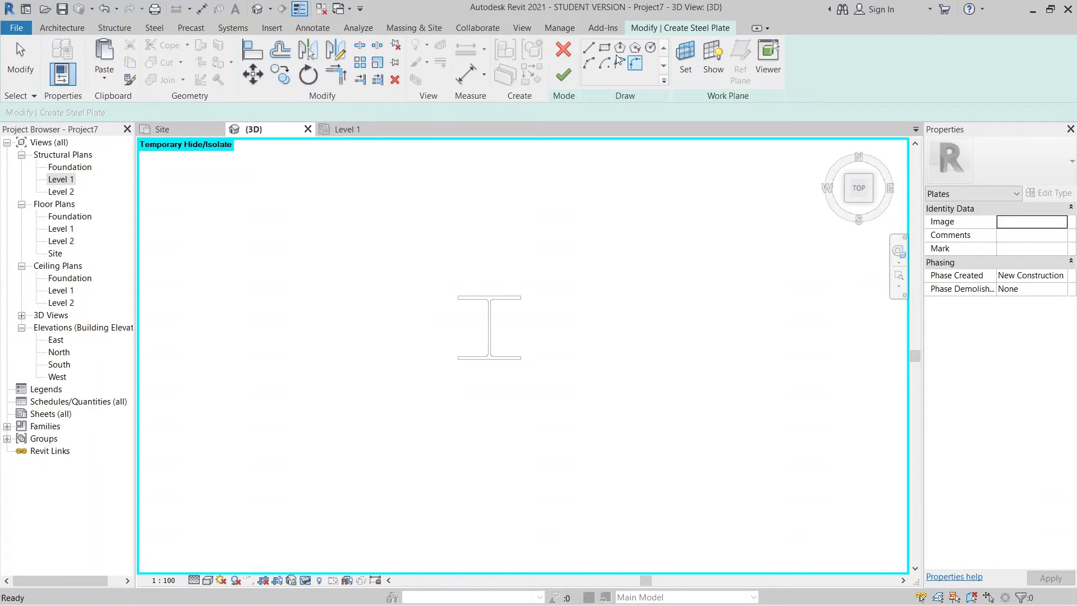
{"action": "scroll", "coordinate": [524, 356], "scroll_direction": "up", "scroll_amount": 4}
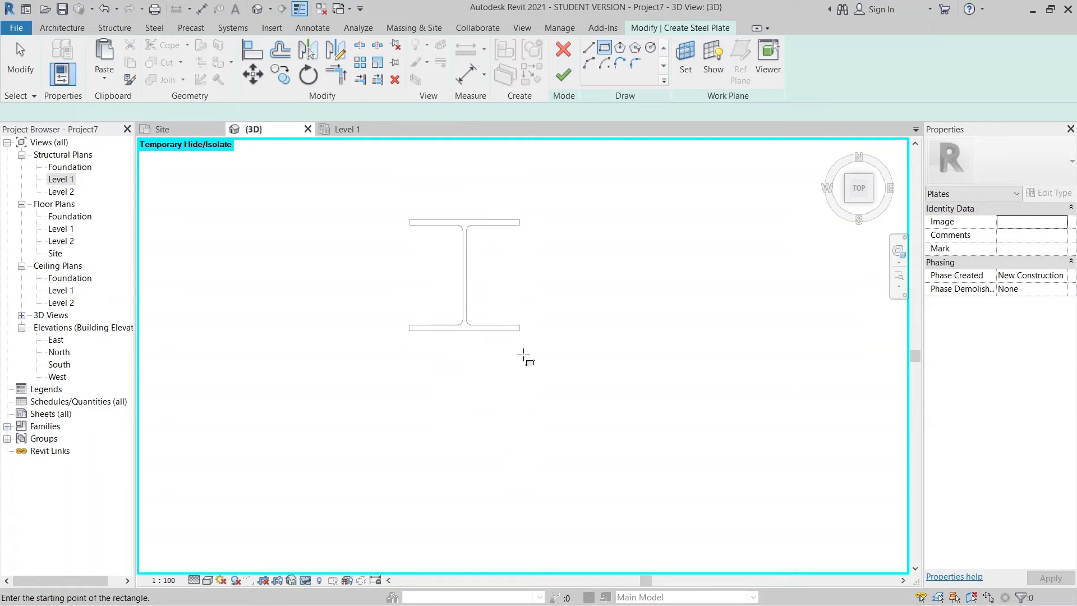
{"action": "left_click", "coordinate": [520, 325]}
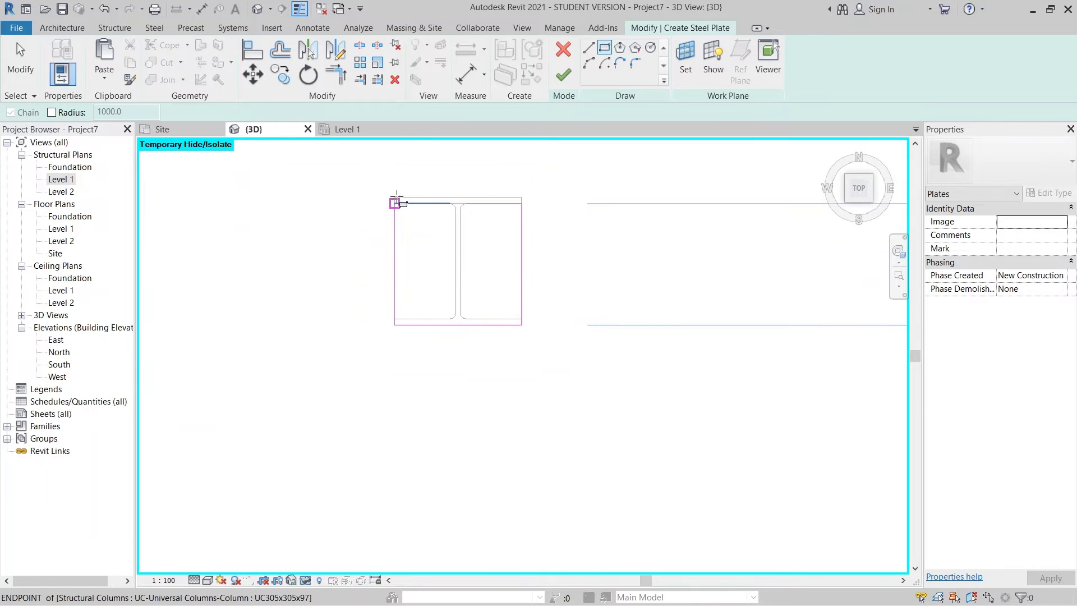
{"action": "left_click", "coordinate": [394, 197]}
{"action": "left_click", "coordinate": [564, 76]}
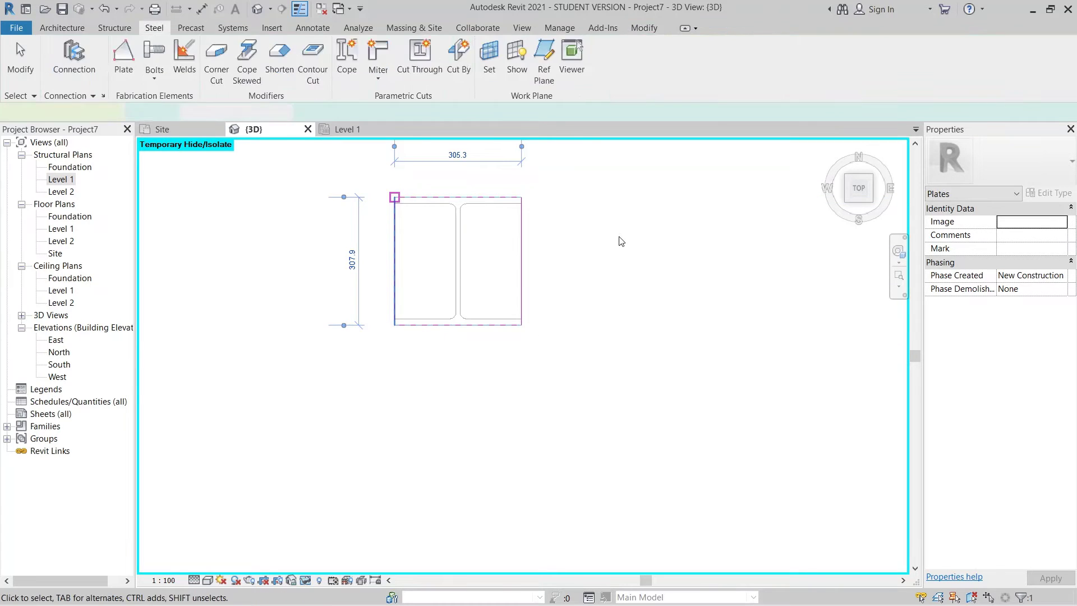
{"action": "left_click", "coordinate": [1036, 250]}
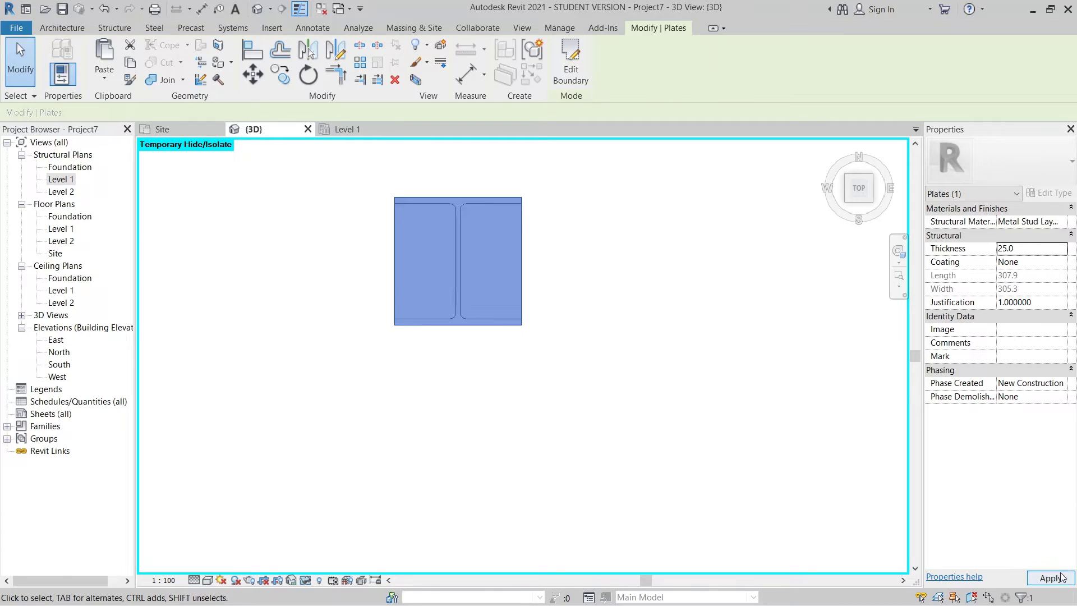
{"action": "left_click", "coordinate": [621, 301]}
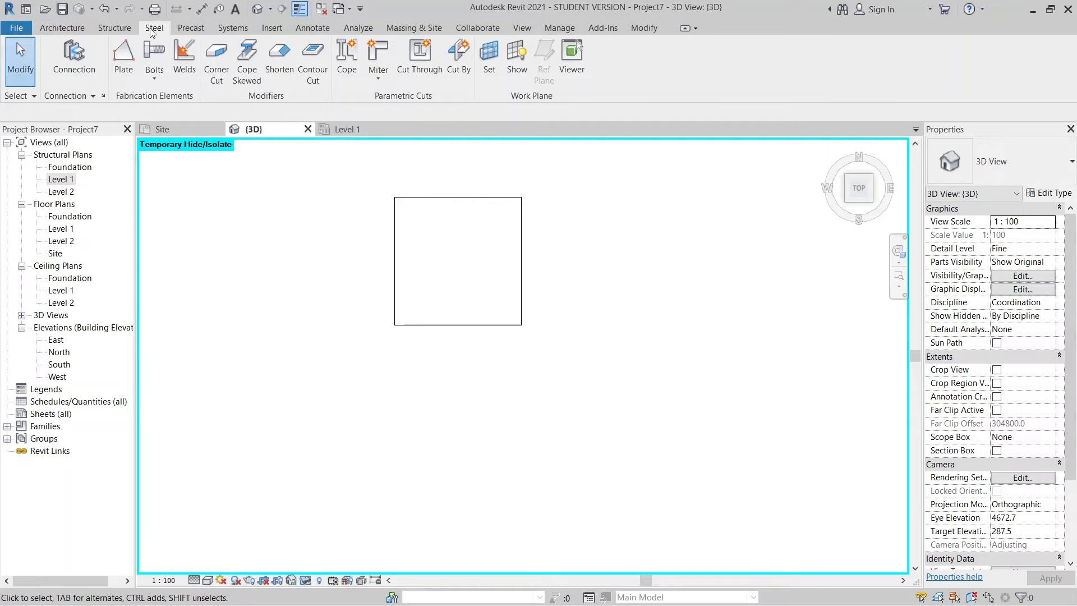
Add a rectangular bolt pattern to the steel plate, drawn corner to corner across its full outline.
{"action": "left_click", "coordinate": [154, 54]}
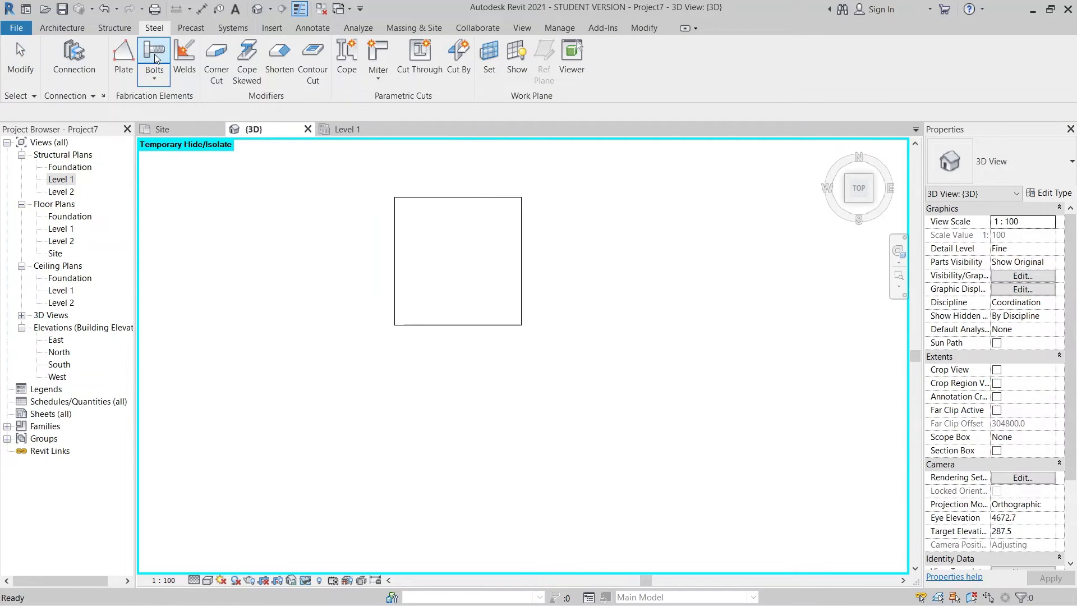
{"action": "left_click", "coordinate": [154, 73]}
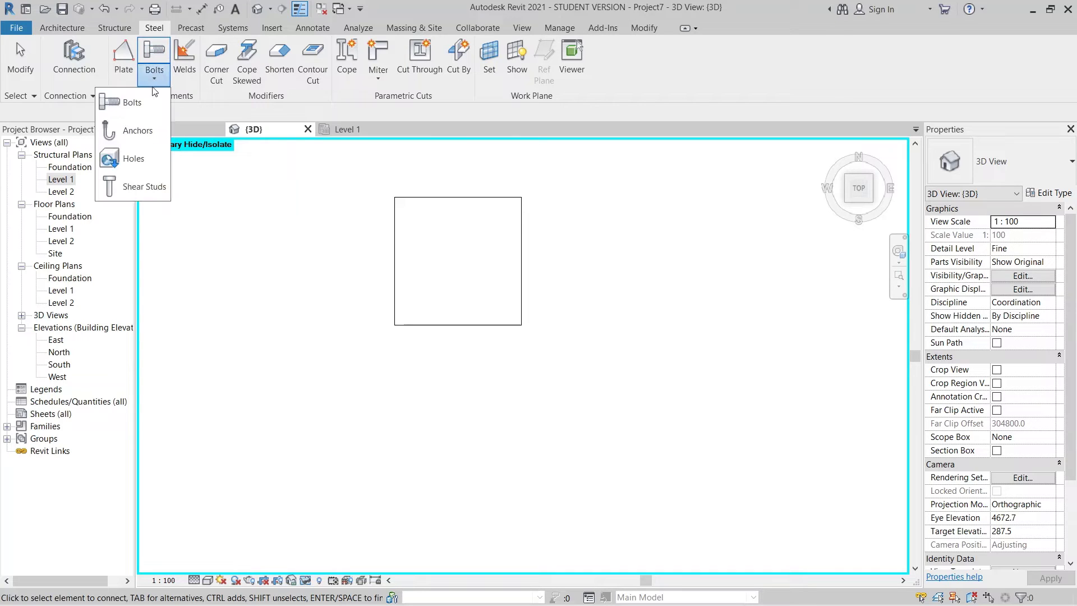
{"action": "left_click", "coordinate": [147, 101]}
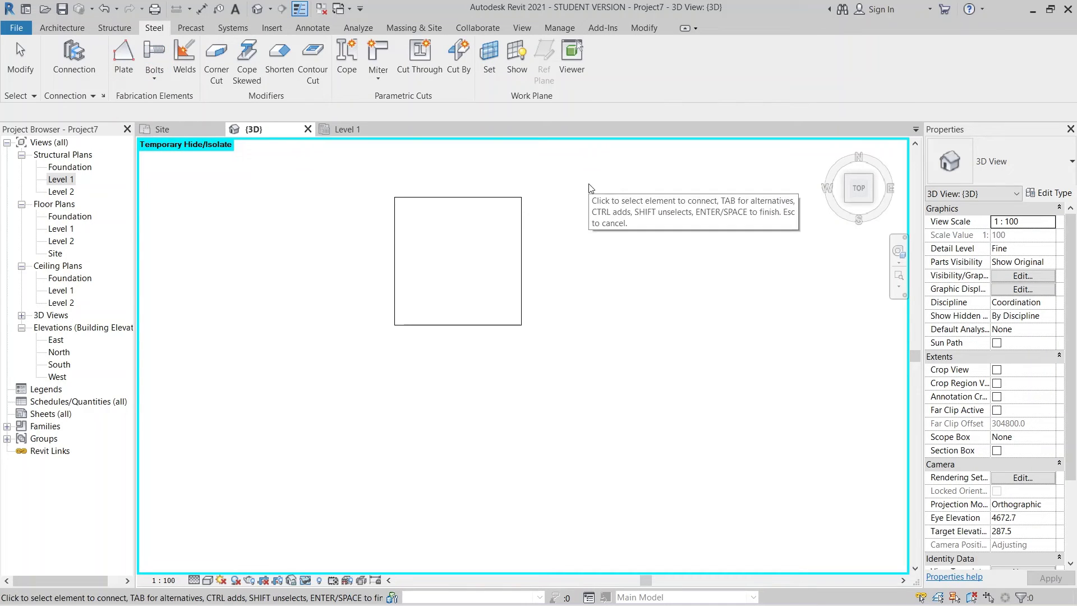
{"action": "left_click", "coordinate": [398, 204]}
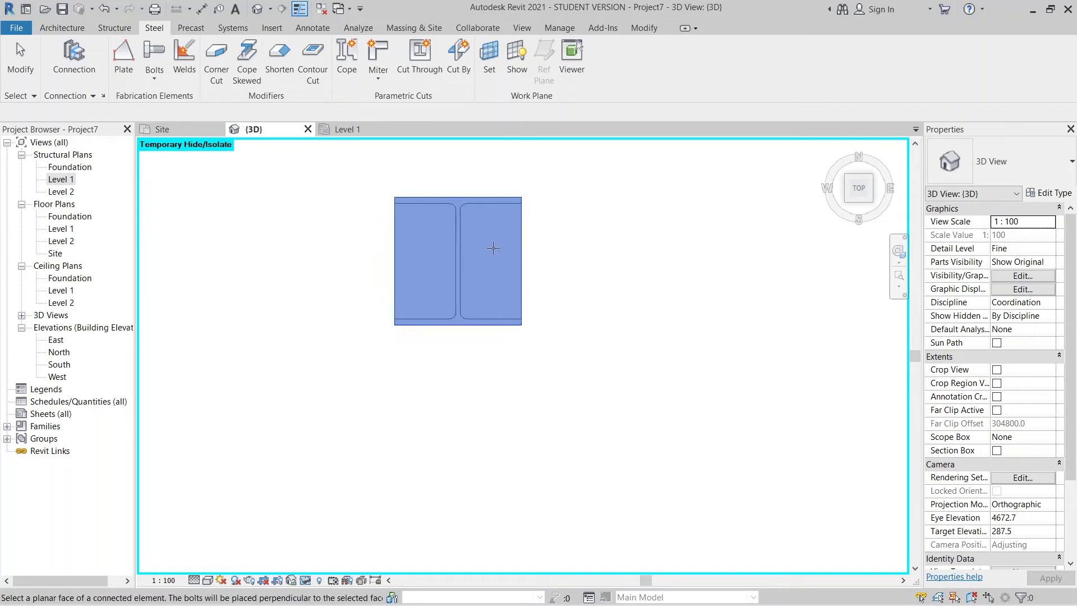
{"action": "left_click", "coordinate": [515, 260]}
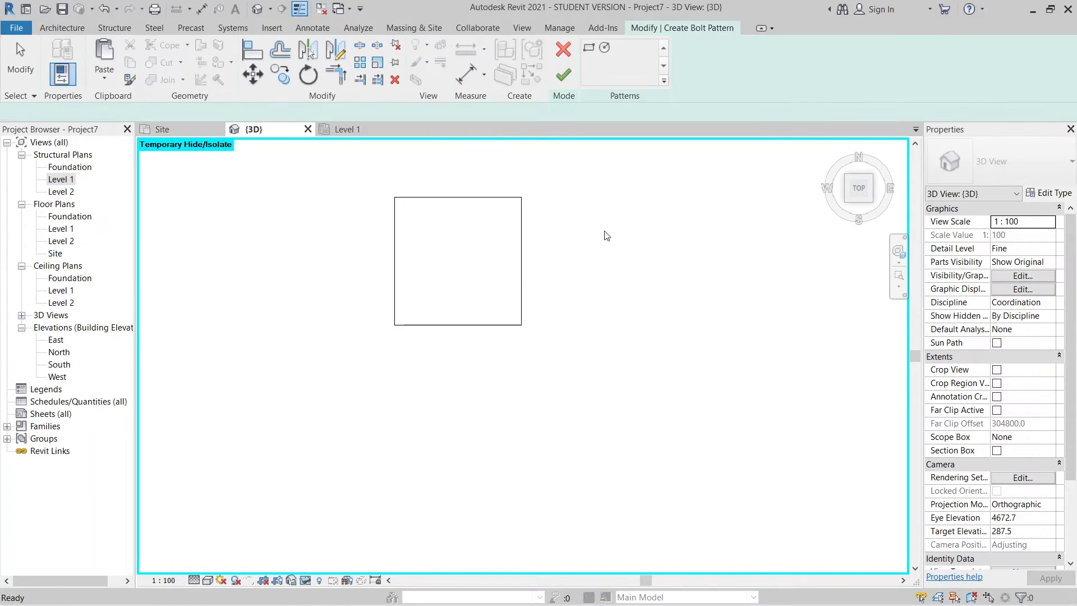
{"action": "left_click", "coordinate": [589, 48]}
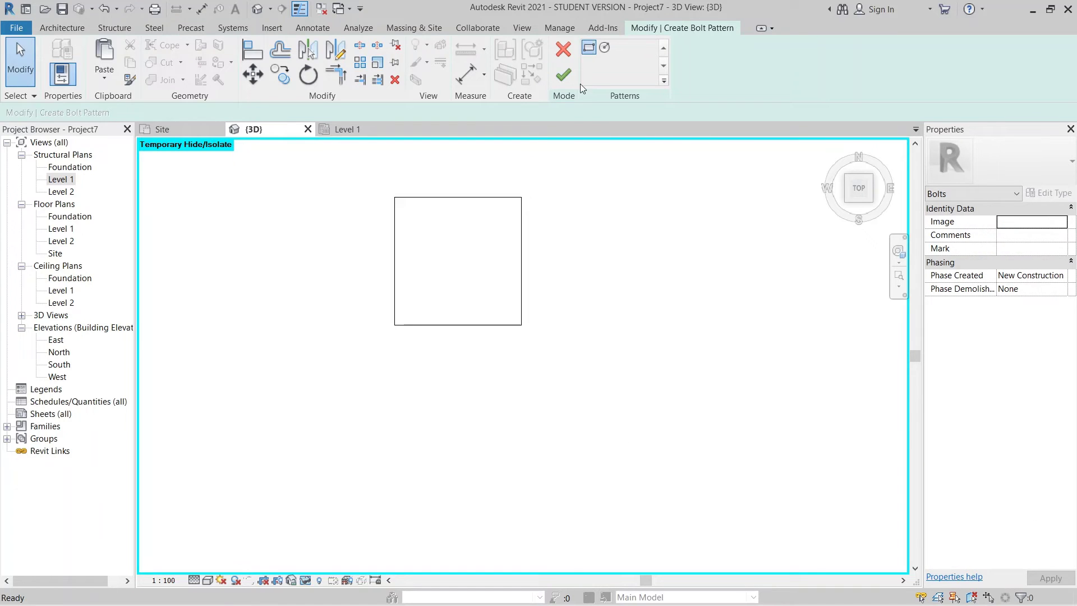
{"action": "left_click", "coordinate": [522, 197]}
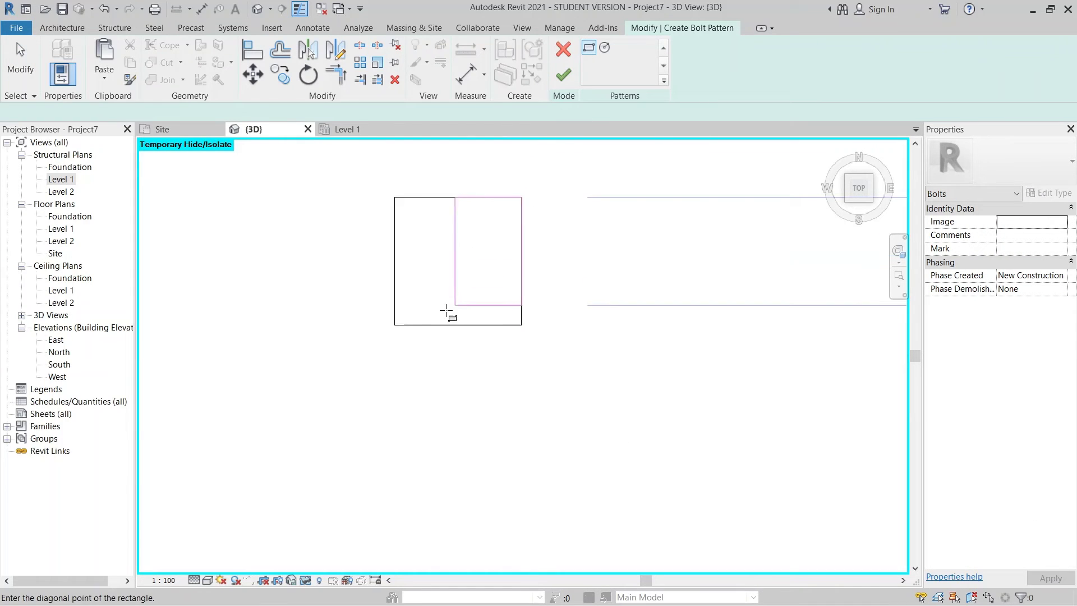
{"action": "left_click", "coordinate": [396, 325]}
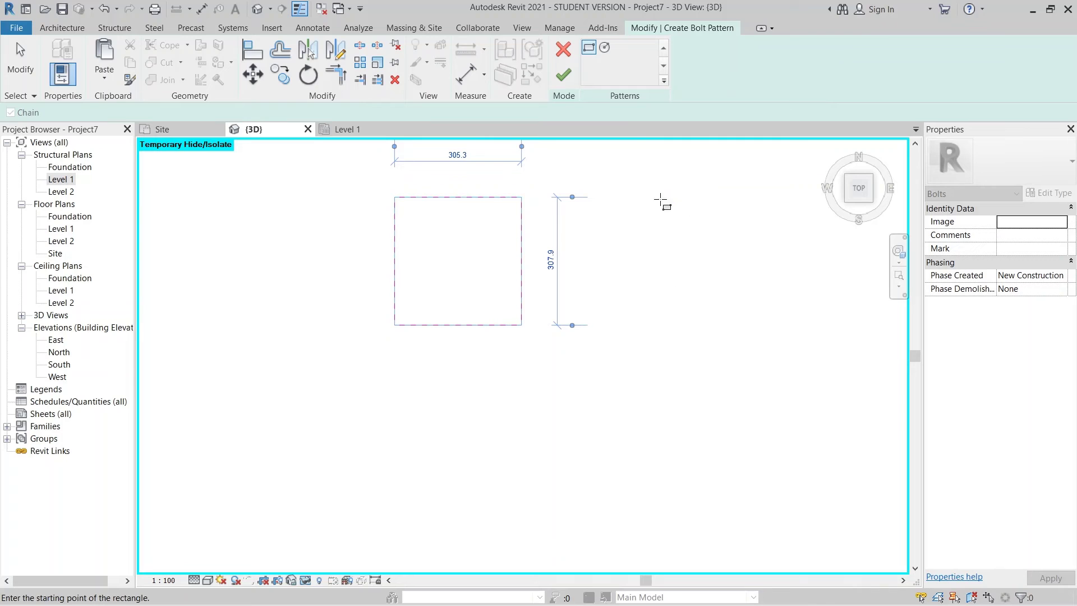
{"action": "left_click", "coordinate": [562, 74]}
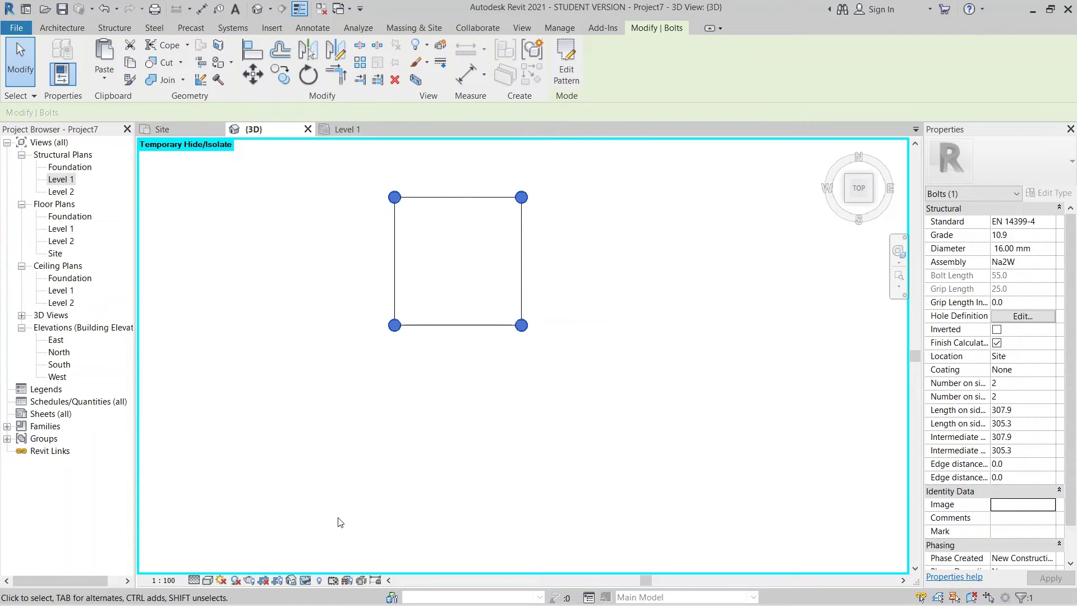
Reveal the hidden elements, unhide the Level 1 to Level 2 column, and leave the reveal mode.
{"action": "left_click", "coordinate": [318, 580]}
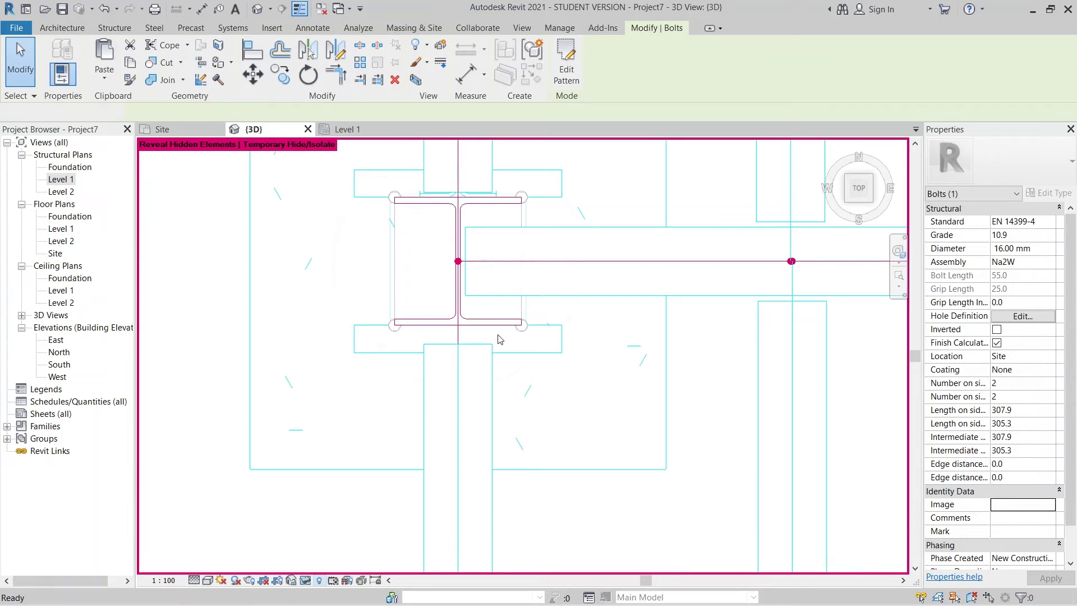
{"action": "key", "text": "Escape"}
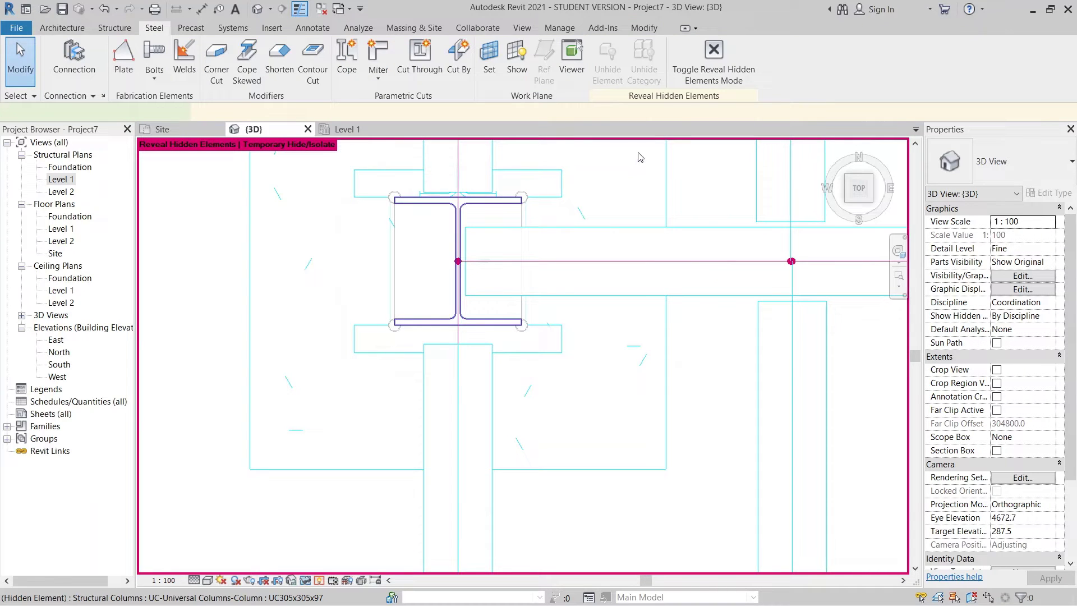
{"action": "left_click", "coordinate": [562, 294]}
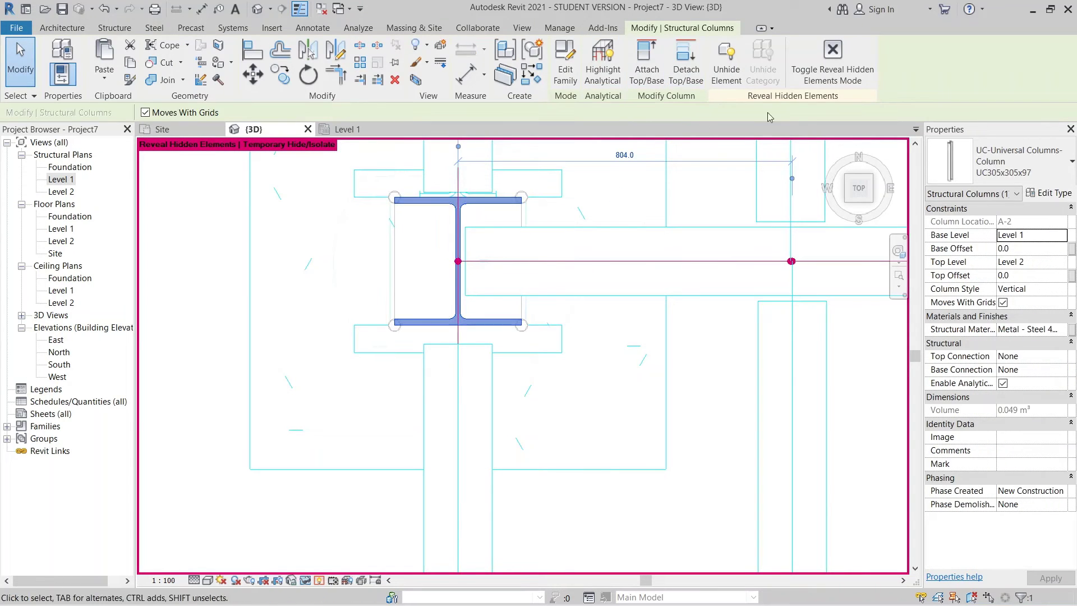
{"action": "left_click", "coordinate": [739, 84]}
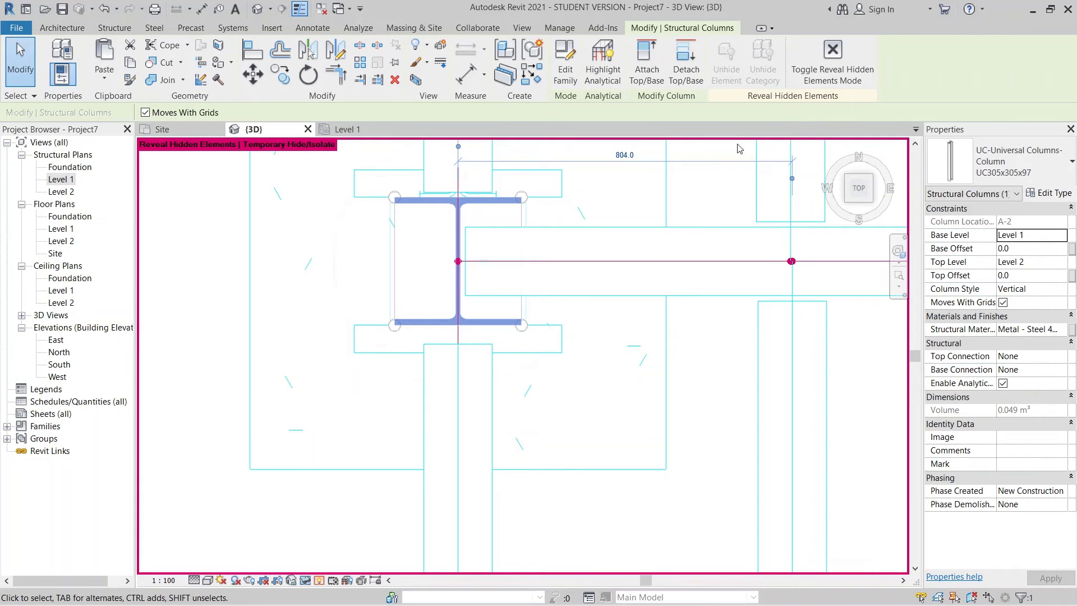
{"action": "left_click", "coordinate": [832, 62]}
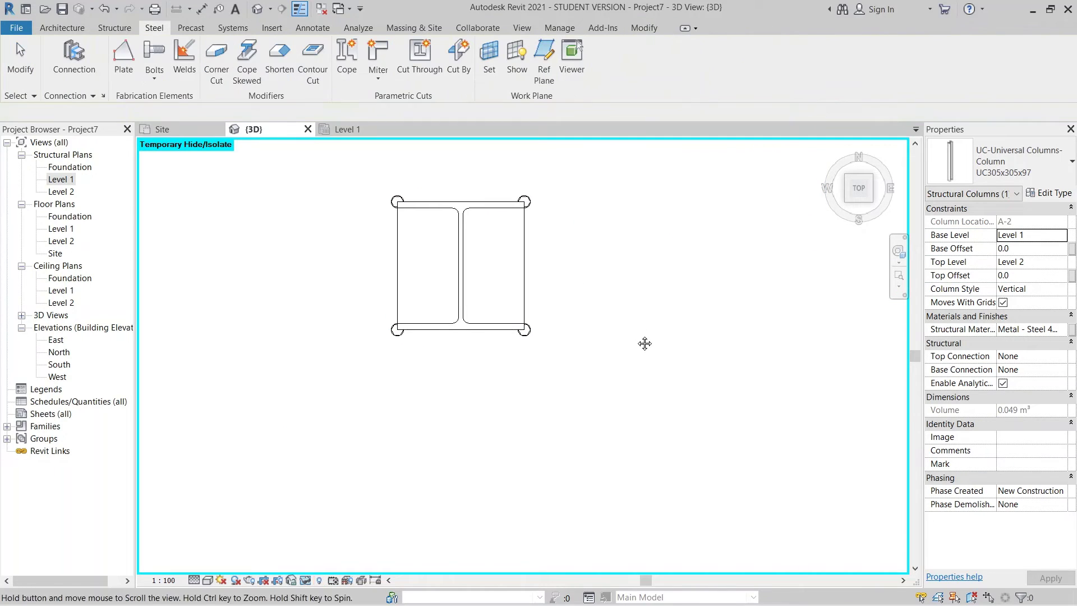
Set the plate's bolts to 20 mm diameter, three on the first side, with 50 mm edge distances on both sides.
{"action": "middle_click_drag", "start_coordinate": [644, 344], "coordinate": [649, 353]}
{"action": "scroll", "coordinate": [568, 273], "scroll_direction": "up", "scroll_amount": 1}
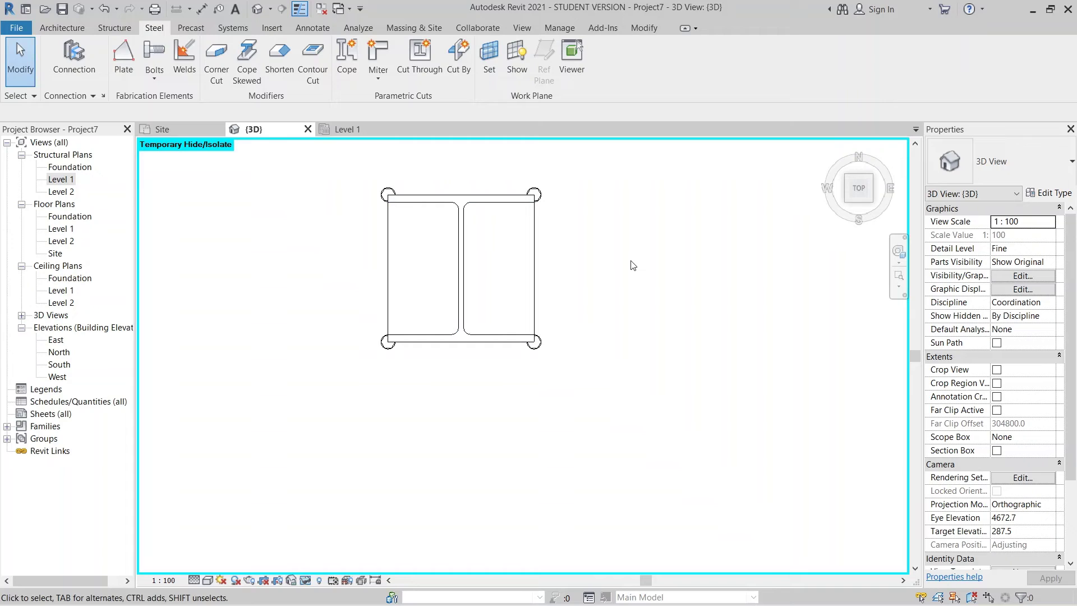
{"action": "scroll", "coordinate": [534, 336], "scroll_direction": "down", "scroll_amount": 2}
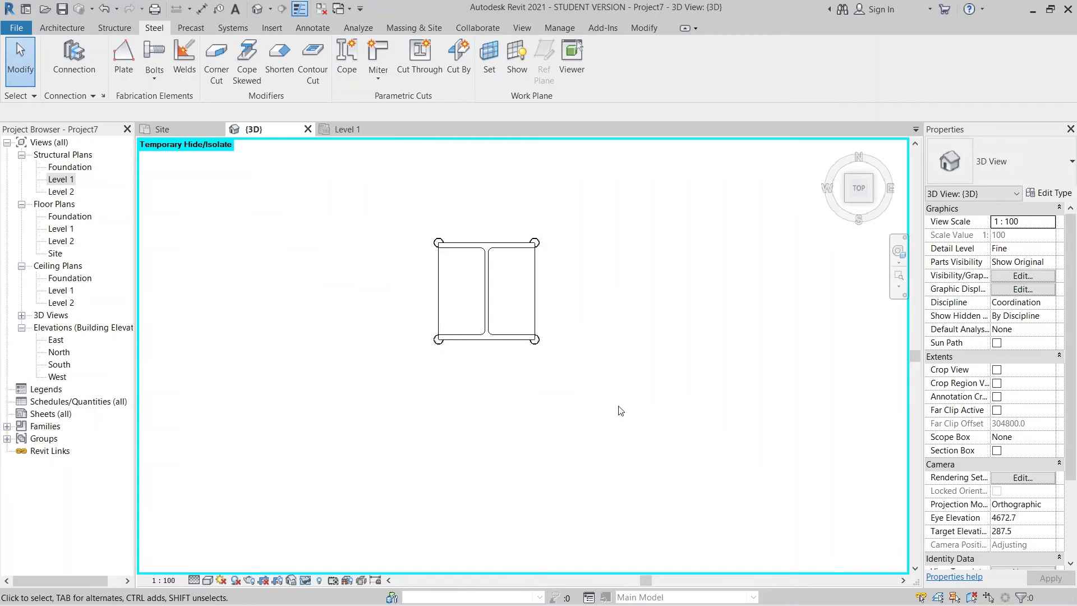
{"action": "left_click", "coordinate": [545, 247]}
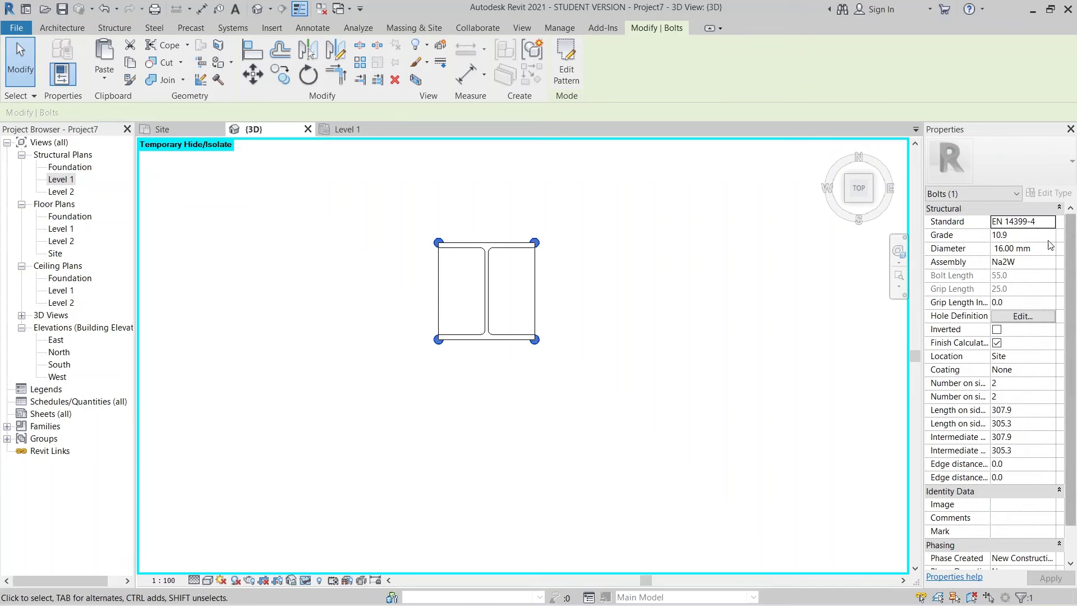
{"action": "left_click", "coordinate": [1049, 251]}
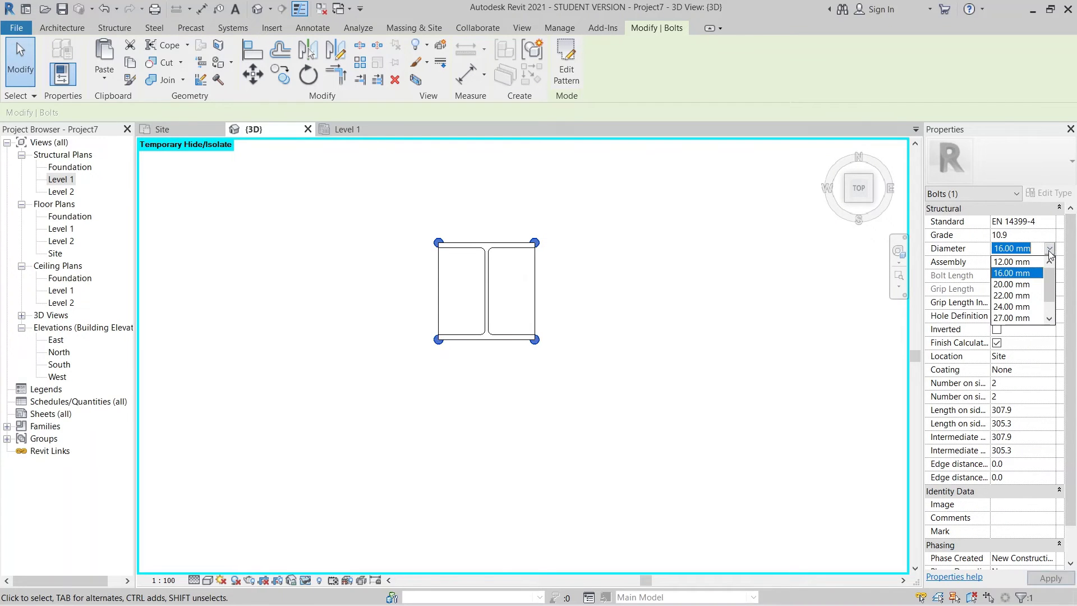
{"action": "left_click", "coordinate": [1014, 285]}
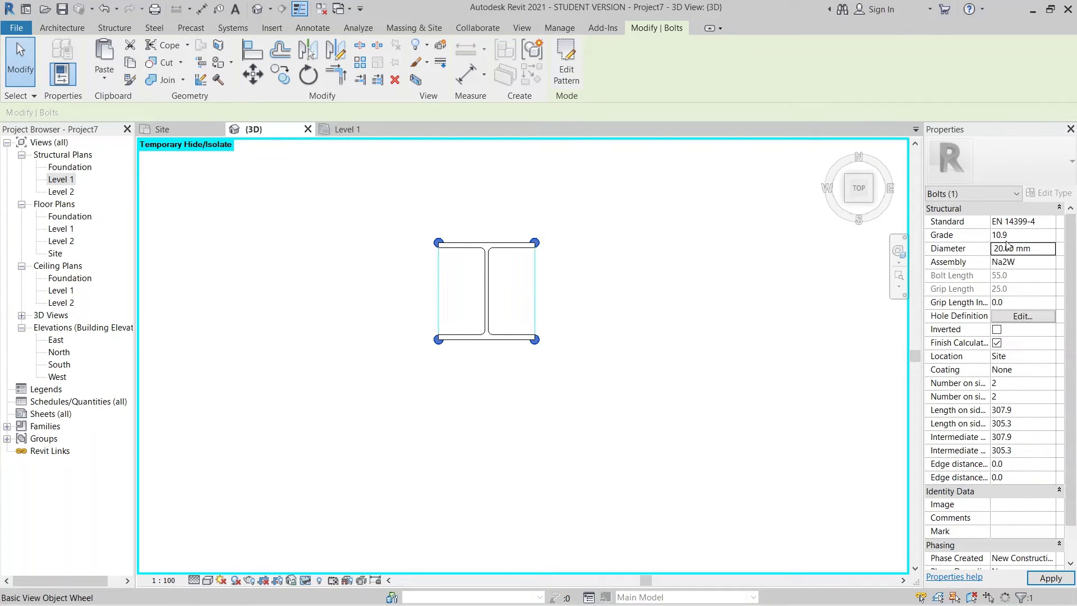
{"action": "left_click", "coordinate": [1016, 397]}
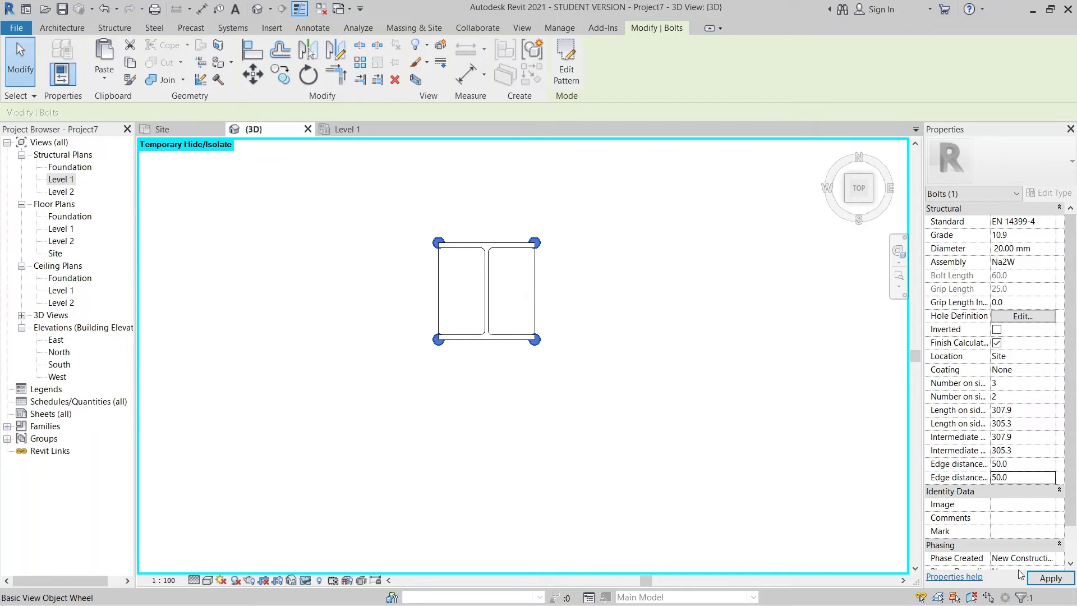
{"action": "left_click", "coordinate": [1035, 579]}
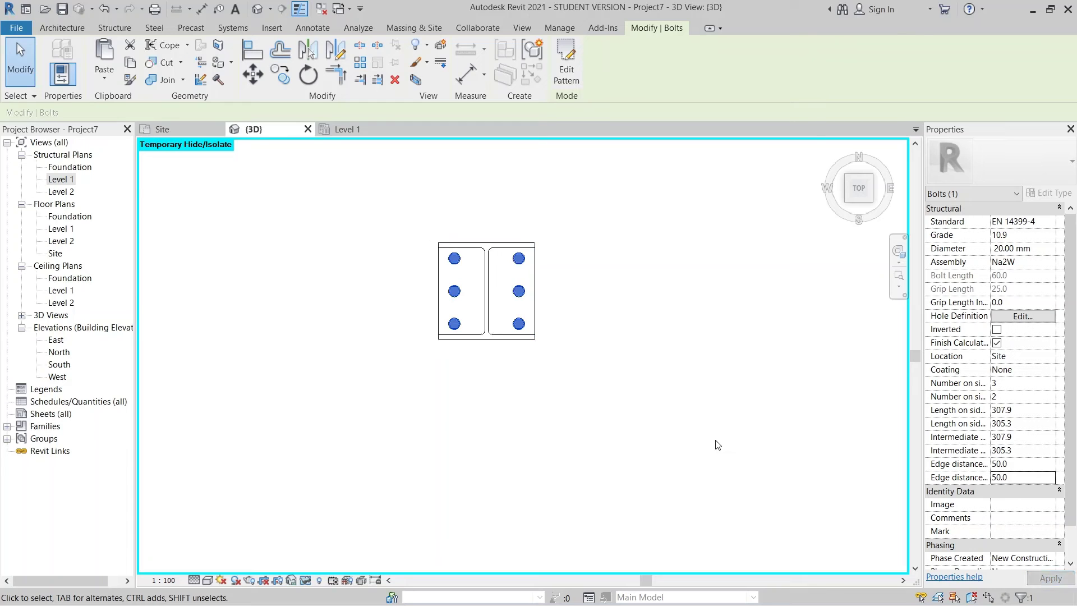
Increase both bolt edge distances to 80 mm and set four bolts along the first side.
{"action": "scroll", "coordinate": [466, 313], "scroll_direction": "up", "scroll_amount": 2}
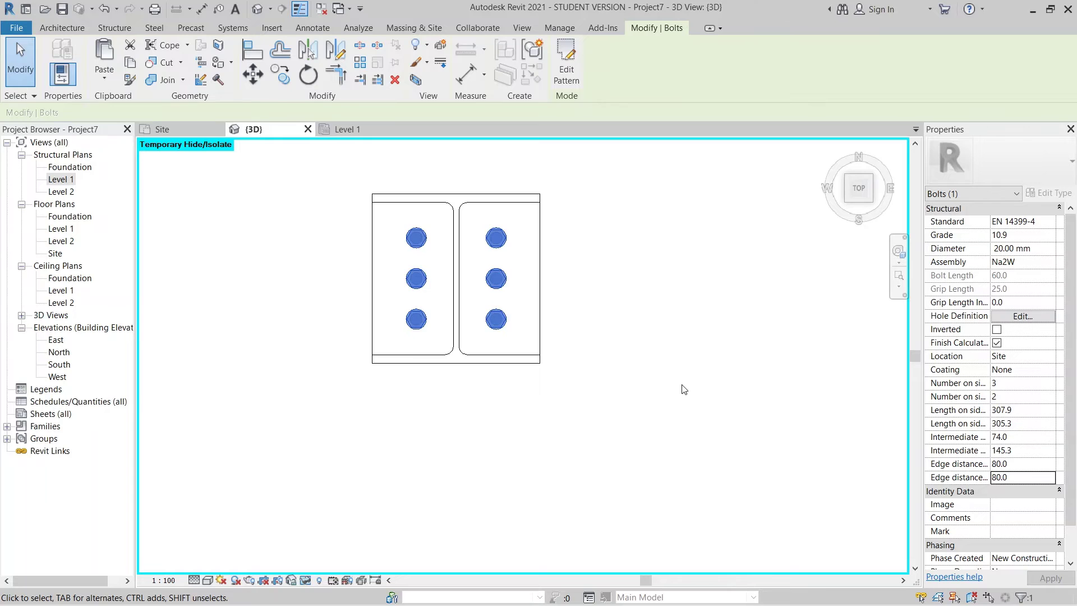
{"action": "scroll", "coordinate": [684, 389], "scroll_direction": "down", "scroll_amount": 1}
{"action": "left_click", "coordinate": [669, 356]}
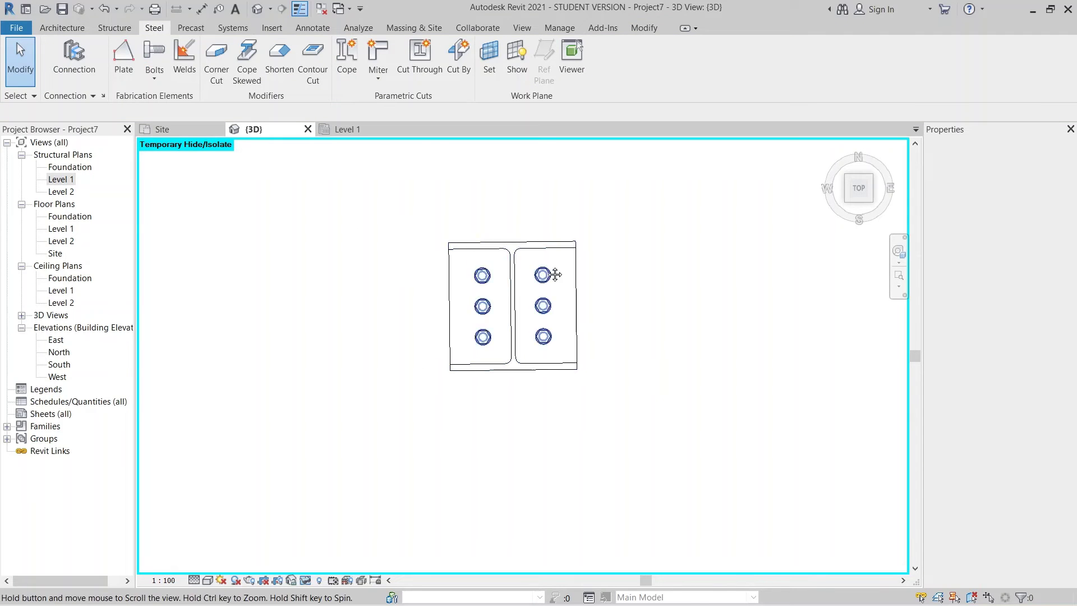
{"action": "middle_click_drag", "start_coordinate": [555, 274], "coordinate": [524, 217]}
{"action": "left_click", "coordinate": [511, 276]}
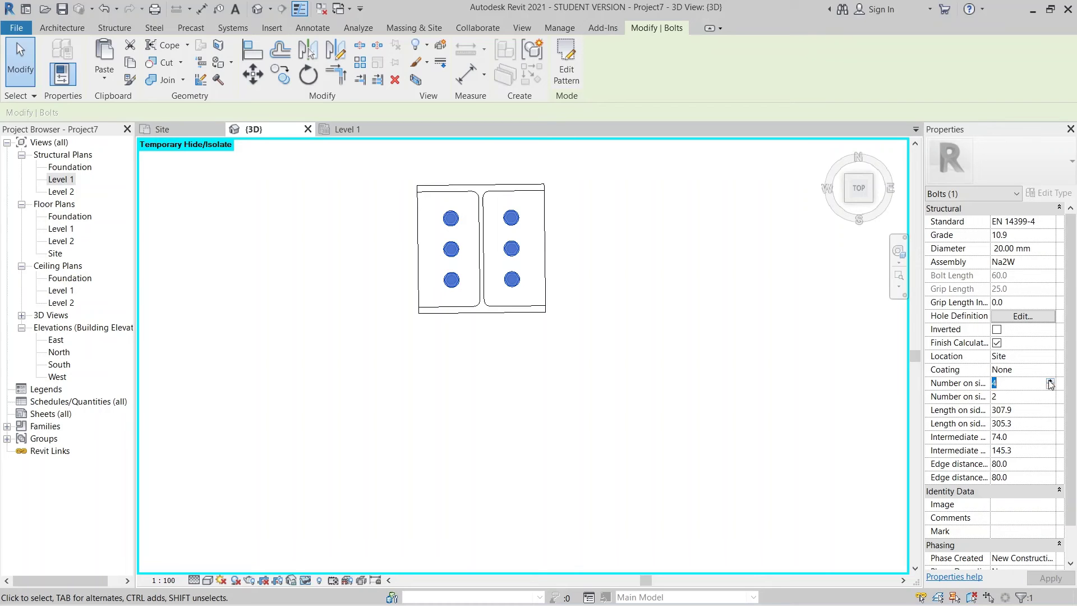
{"action": "left_click", "coordinate": [1048, 584]}
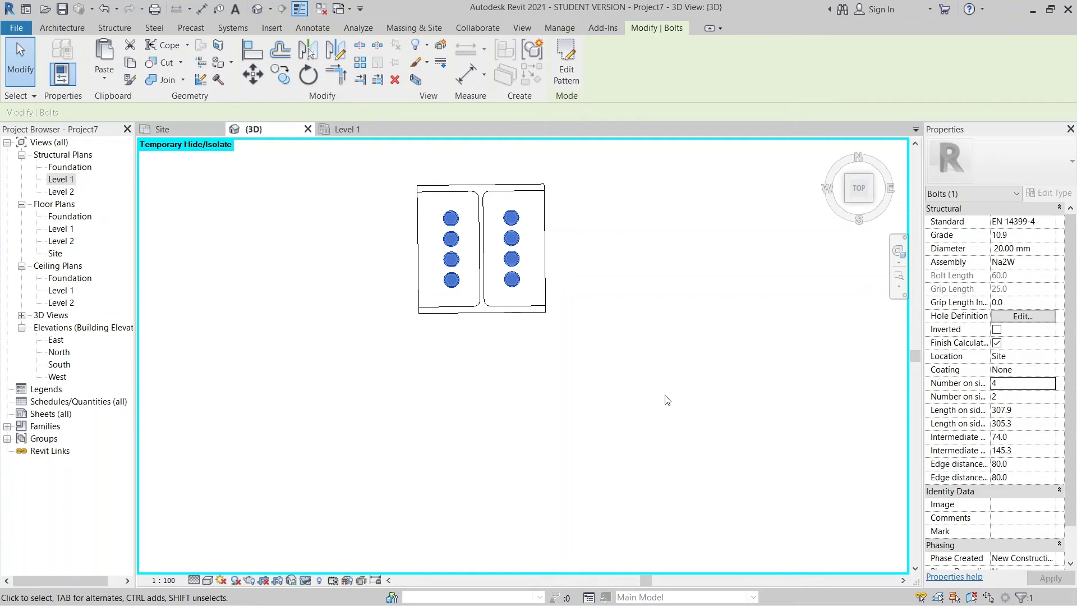
{"action": "key", "text": "Escape"}
{"action": "middle_click_drag", "start_coordinate": [397, 200], "coordinate": [392, 260]}
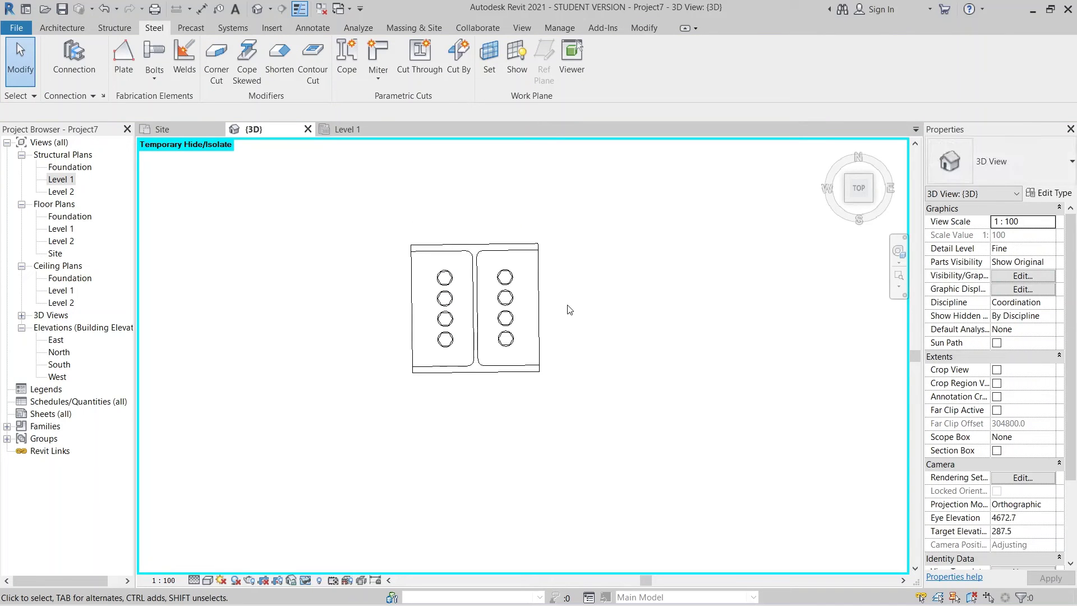
Reset the temporary isolation and view the bolted plate joint between the stacked columns in 3D.
{"action": "key", "text": "h"}
{"action": "key", "text": "r"}
{"action": "middle_click_drag", "start_coordinate": [567, 308], "coordinate": [591, 338], "text": "shift"}
{"action": "scroll", "coordinate": [591, 338], "scroll_direction": "down", "scroll_amount": 3}
{"action": "scroll", "coordinate": [408, 295], "scroll_direction": "up", "scroll_amount": 8}
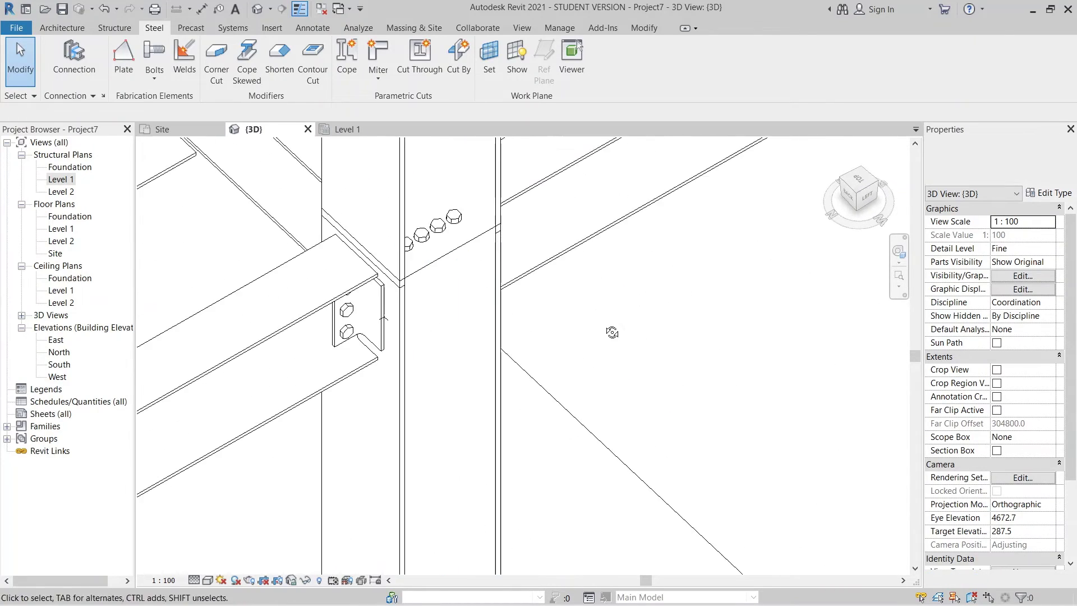
{"action": "middle_click_drag", "start_coordinate": [407, 294], "coordinate": [521, 302], "text": "shift"}
{"action": "scroll", "coordinate": [476, 331], "scroll_direction": "up", "scroll_amount": 2}
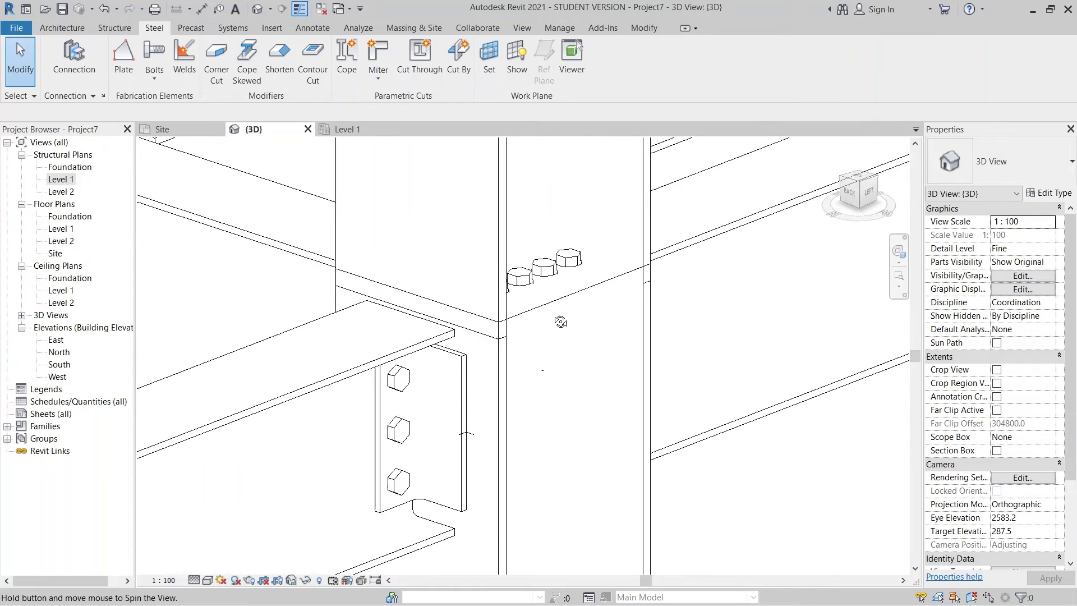
Examine the steel plate and its bolts between the stacked columns, and the surrounding frame.
{"action": "left_click", "coordinate": [524, 287]}
{"action": "middle_click_drag", "start_coordinate": [603, 378], "coordinate": [477, 370], "text": "shift"}
{"action": "scroll", "coordinate": [481, 353], "scroll_direction": "up", "scroll_amount": 2}
{"action": "scroll", "coordinate": [678, 494], "scroll_direction": "down", "scroll_amount": 3}
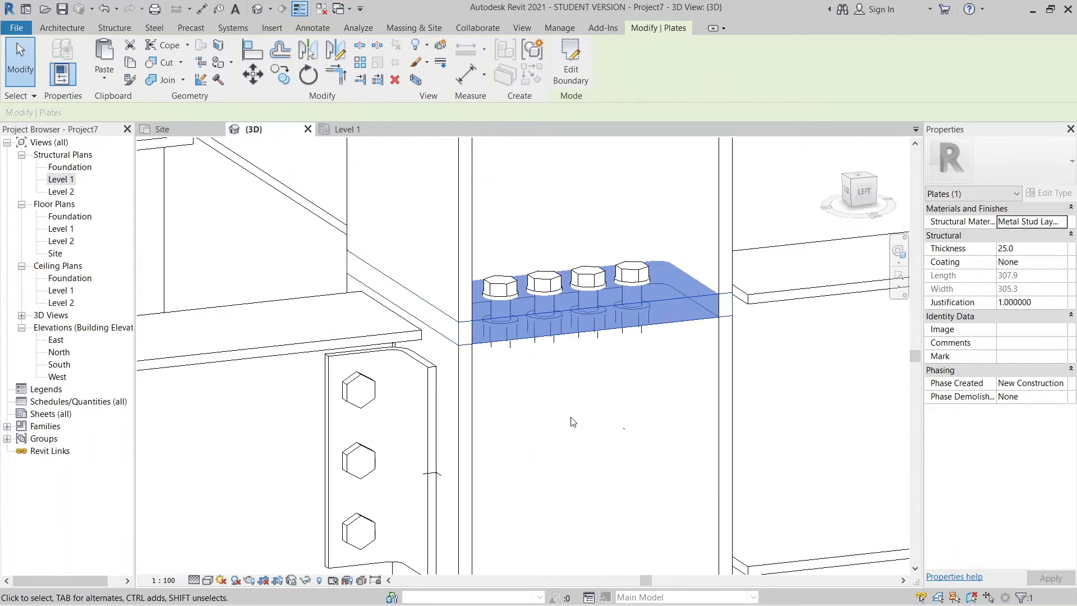
{"action": "middle_click_drag", "start_coordinate": [578, 387], "coordinate": [578, 419]}
{"action": "scroll", "coordinate": [578, 419], "scroll_direction": "down", "scroll_amount": 3}
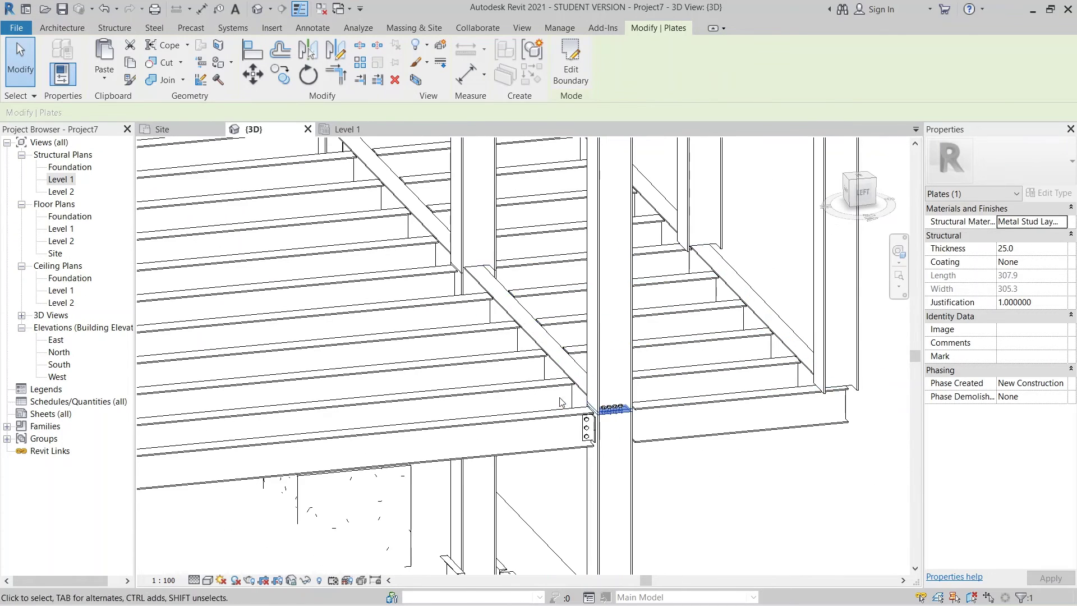
{"action": "scroll", "coordinate": [655, 485], "scroll_direction": "down", "scroll_amount": 1}
{"action": "scroll", "coordinate": [655, 485], "scroll_direction": "down", "scroll_amount": 5}
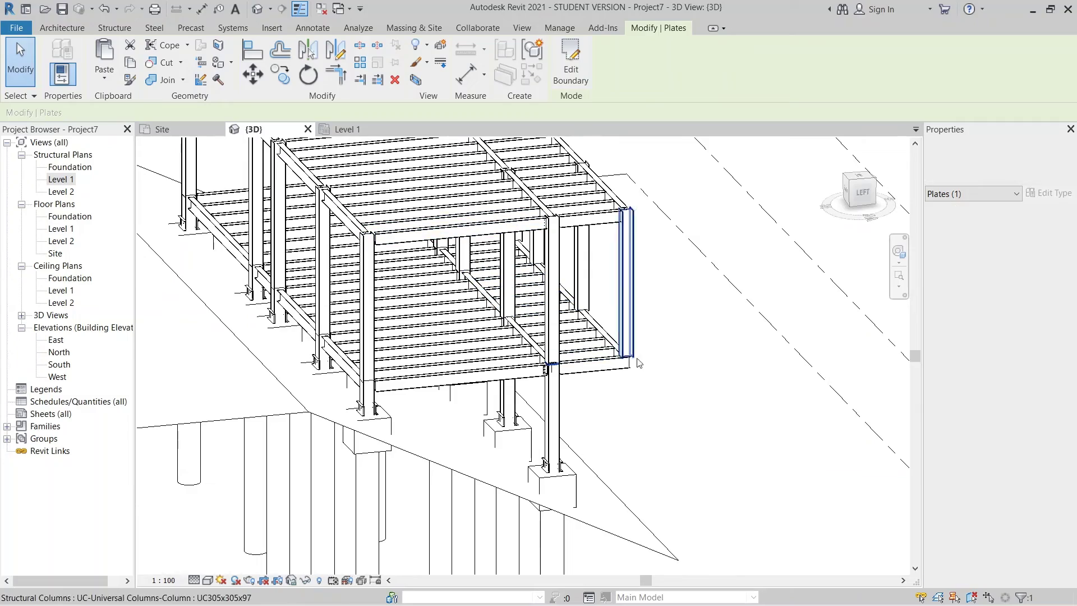
{"action": "middle_click_drag", "start_coordinate": [665, 391], "coordinate": [567, 460]}
{"action": "scroll", "coordinate": [643, 387], "scroll_direction": "down", "scroll_amount": 2}
{"action": "middle_click_drag", "start_coordinate": [409, 218], "coordinate": [522, 253]}
Begin a floor in the Level 1 structural plan using the 160mm Concrete With 50mm Metal Deck type.
{"action": "left_click", "coordinate": [348, 130]}
{"action": "scroll", "coordinate": [441, 184], "scroll_direction": "down", "scroll_amount": 3}
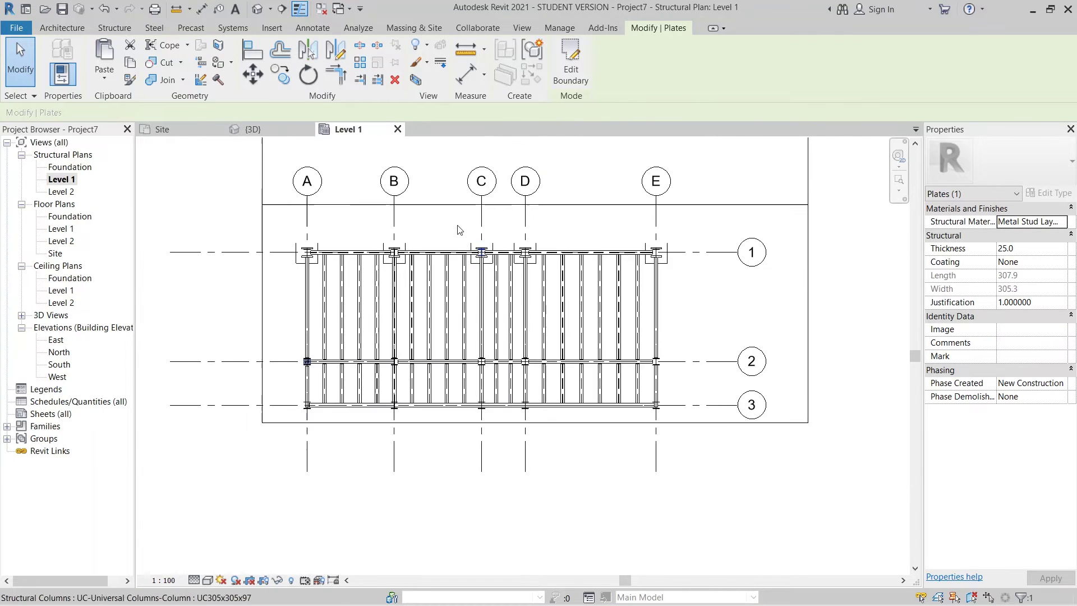
{"action": "left_click", "coordinate": [73, 31]}
{"action": "left_click", "coordinate": [124, 29]}
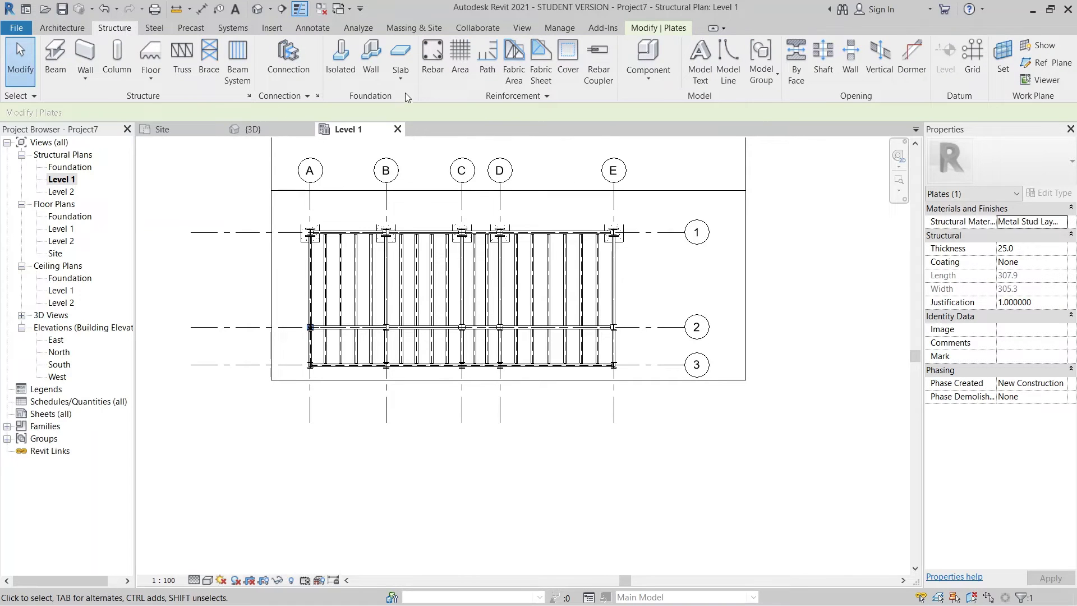
{"action": "left_click", "coordinate": [63, 28]}
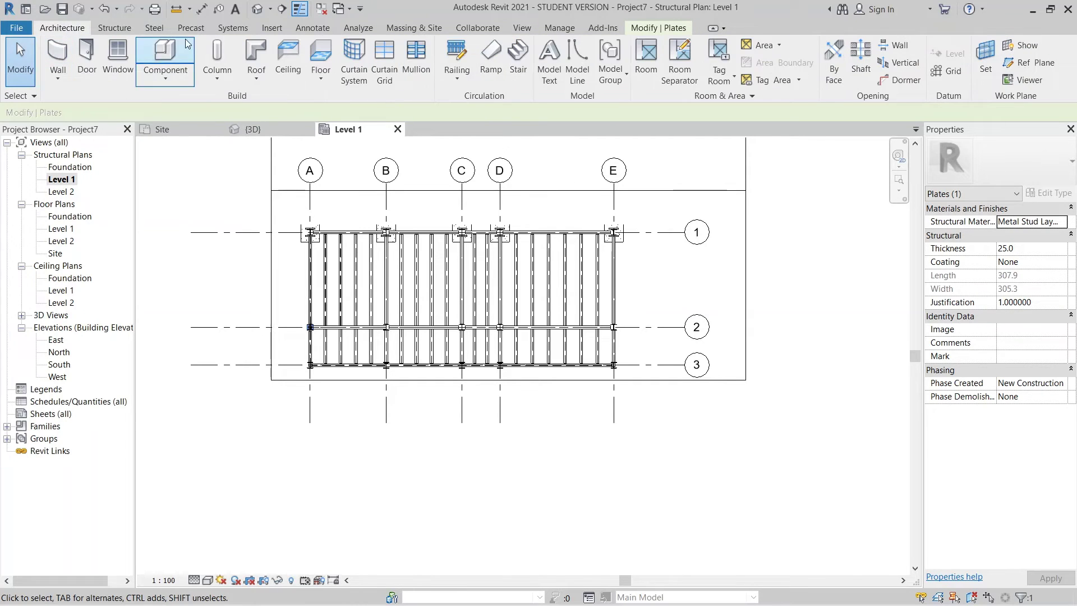
{"action": "left_click", "coordinate": [313, 66]}
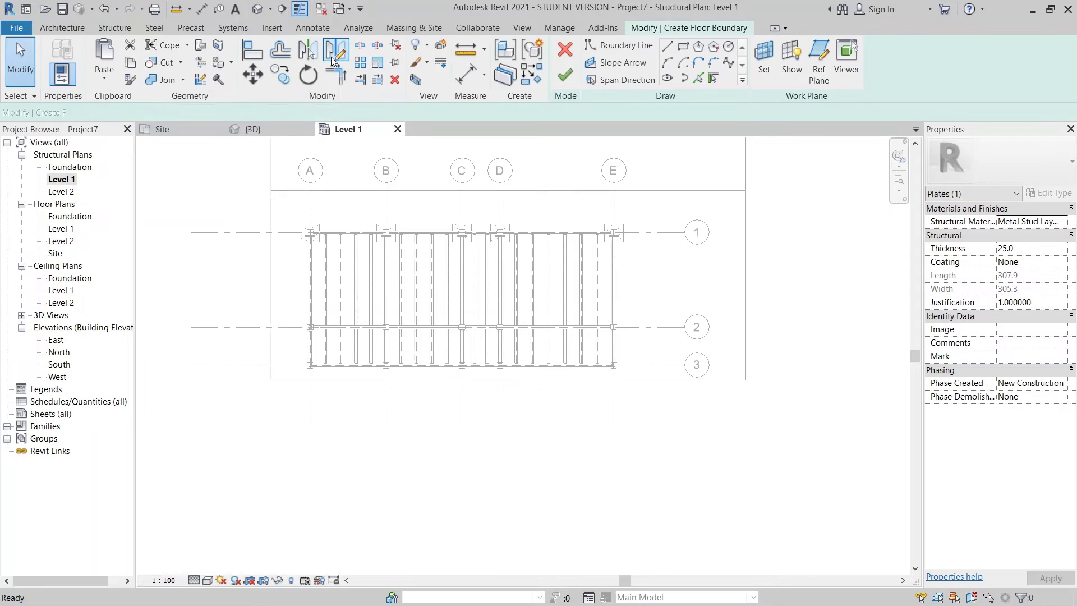
{"action": "left_click", "coordinate": [1054, 158]}
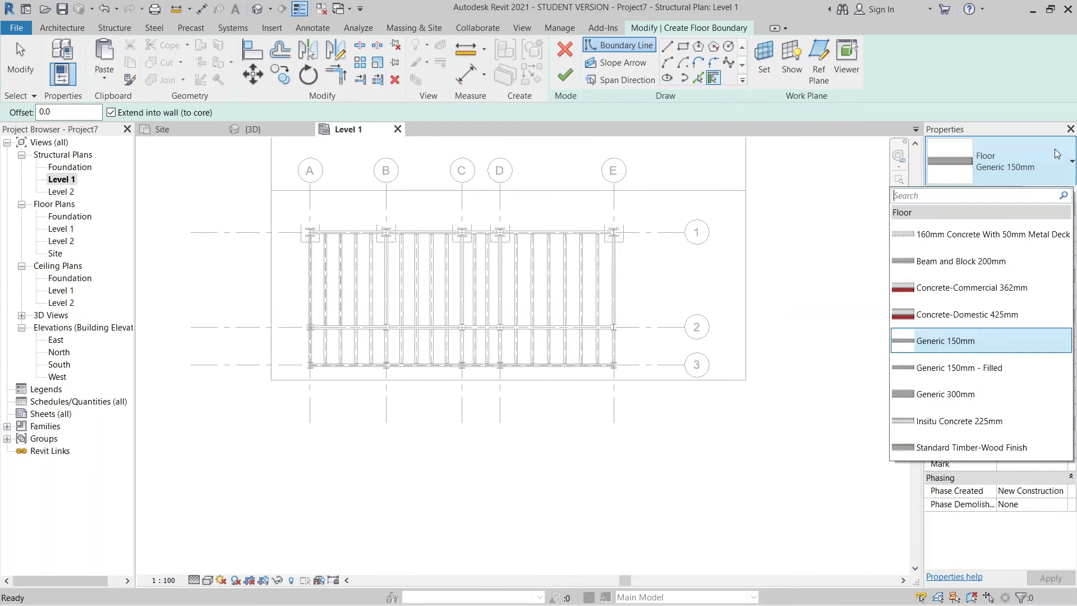
{"action": "left_click", "coordinate": [996, 242]}
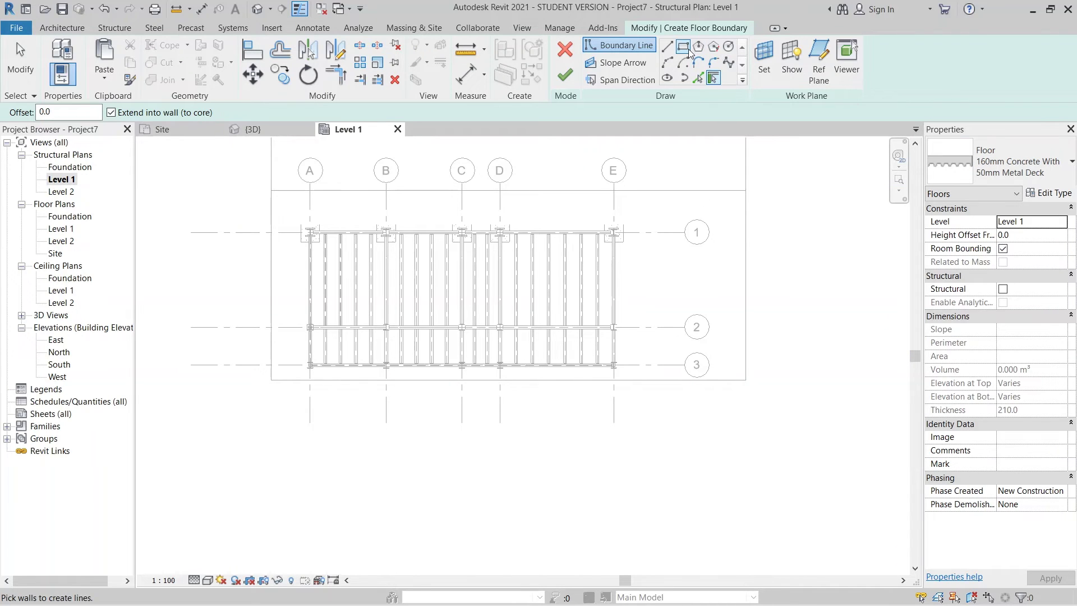
Sketch a rectangular floor boundary around the frame's outer edges, from the corner at E-3 to the corner at A-1.
{"action": "left_click", "coordinate": [683, 48]}
{"action": "scroll", "coordinate": [621, 381], "scroll_direction": "up", "scroll_amount": 5}
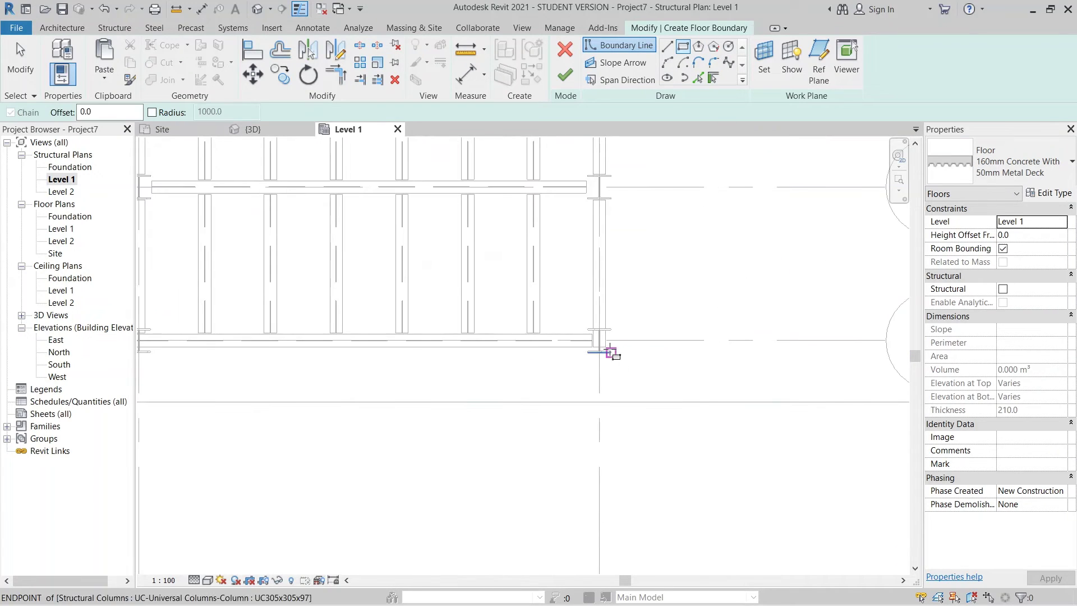
{"action": "scroll", "coordinate": [600, 349], "scroll_direction": "up", "scroll_amount": 4}
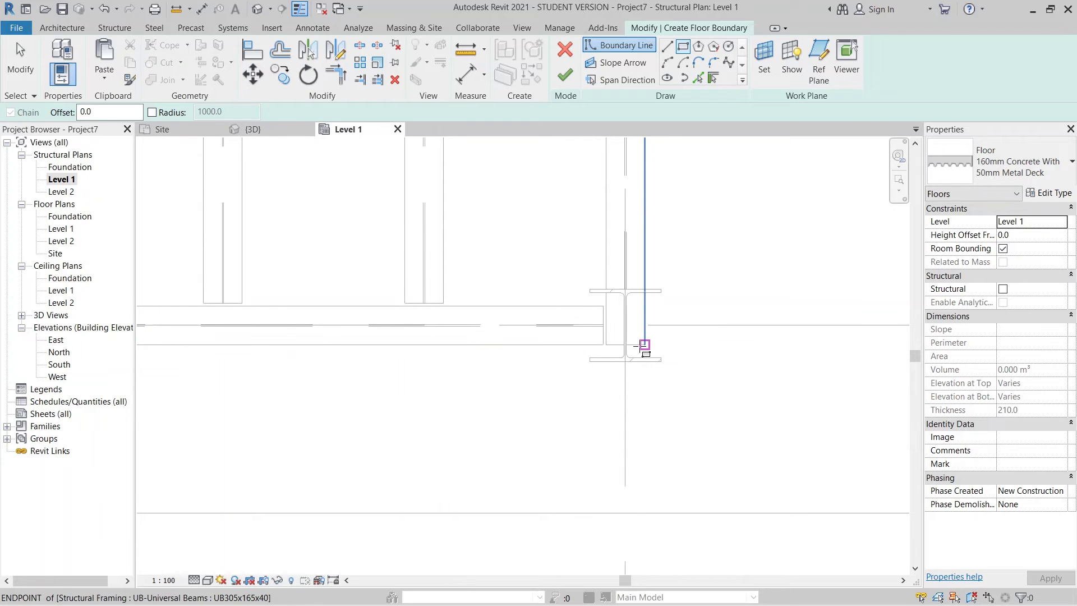
{"action": "scroll", "coordinate": [501, 260], "scroll_direction": "down", "scroll_amount": 5}
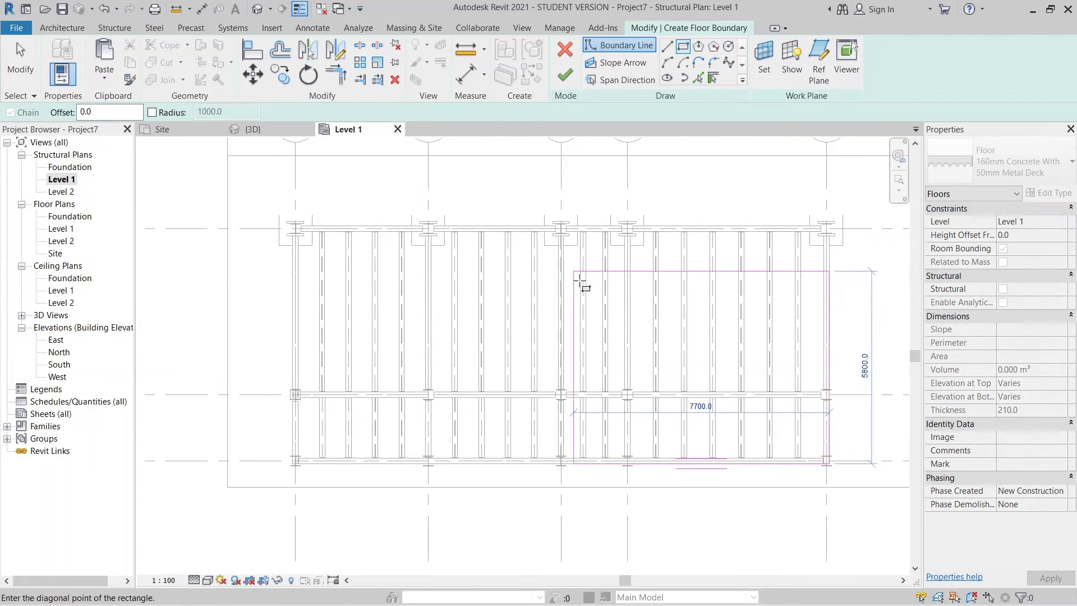
{"action": "scroll", "coordinate": [370, 276], "scroll_direction": "up", "scroll_amount": 4}
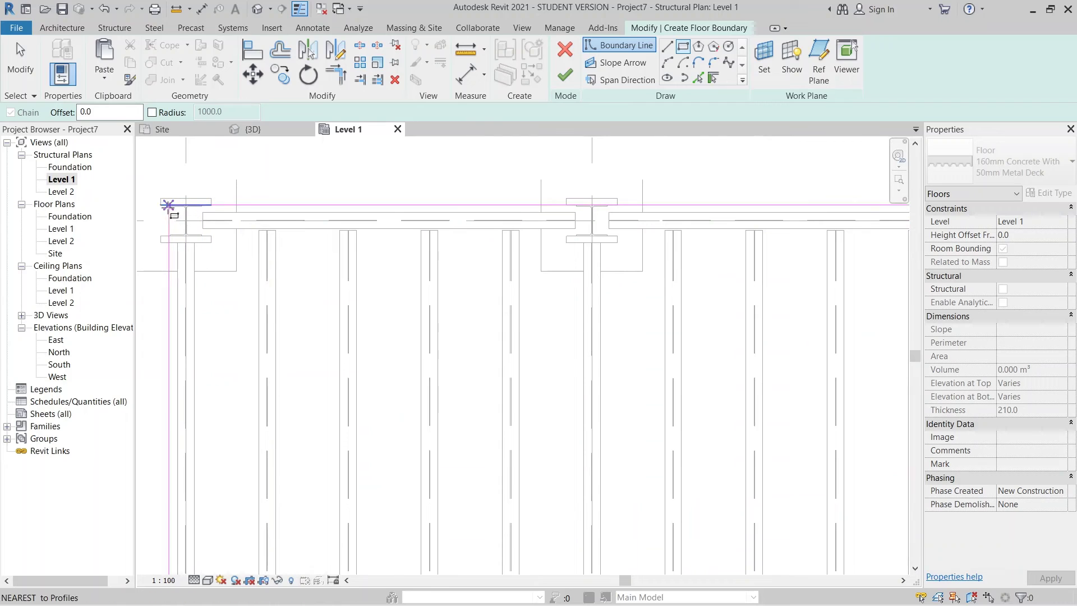
{"action": "scroll", "coordinate": [202, 211], "scroll_direction": "up", "scroll_amount": 4}
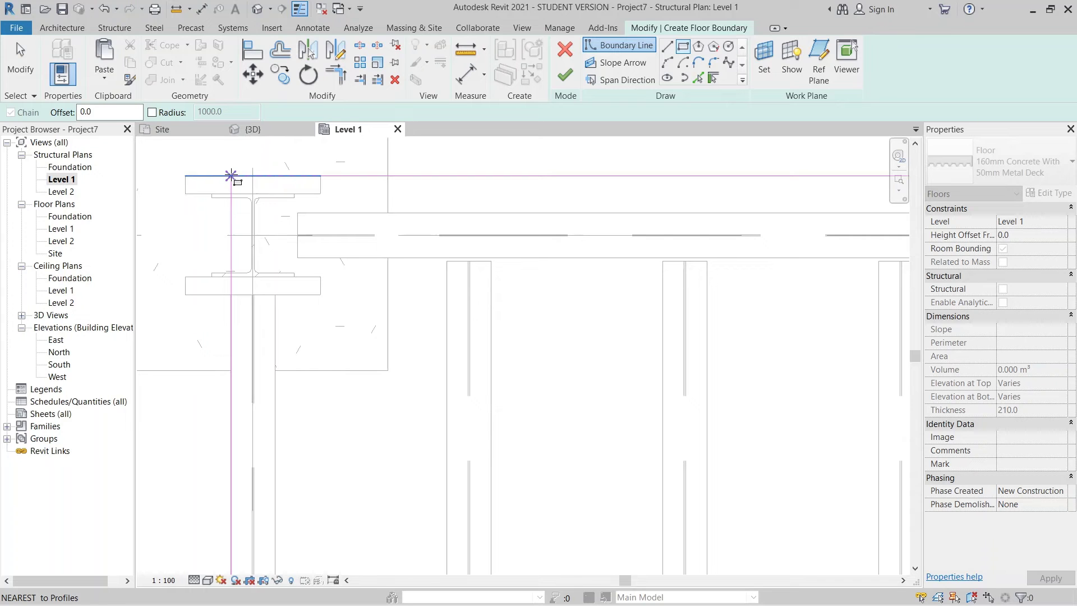
{"action": "left_click", "coordinate": [230, 176]}
{"action": "key", "text": "Escape"}
{"action": "scroll", "coordinate": [516, 331], "scroll_direction": "down", "scroll_amount": 8}
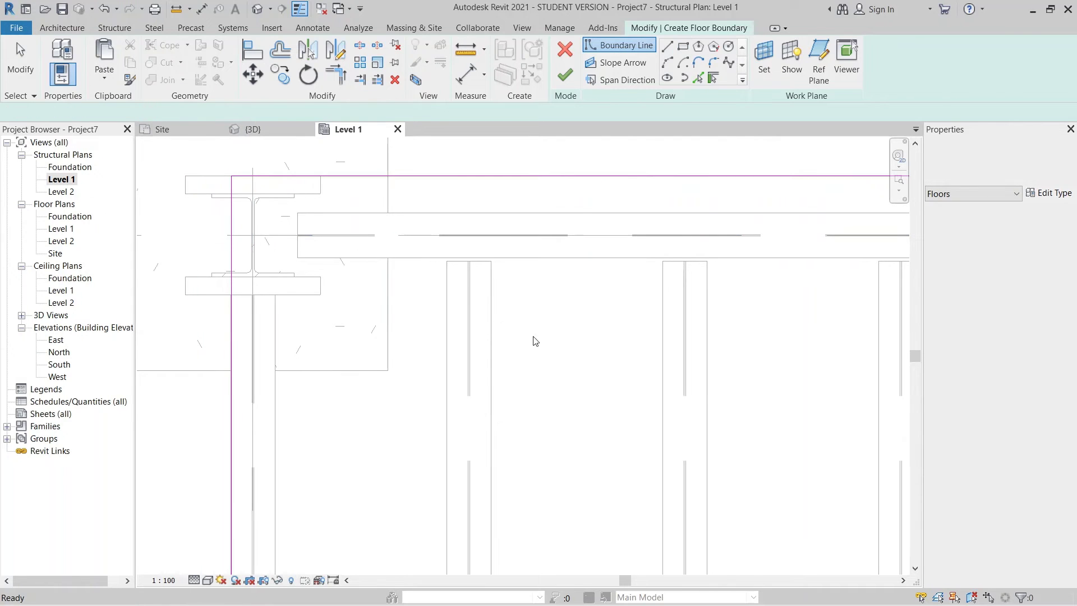
Set the floor's height offset from Level 1 to 160 mm and finish the floor sketch.
{"action": "scroll", "coordinate": [538, 287], "scroll_direction": "down", "scroll_amount": 2}
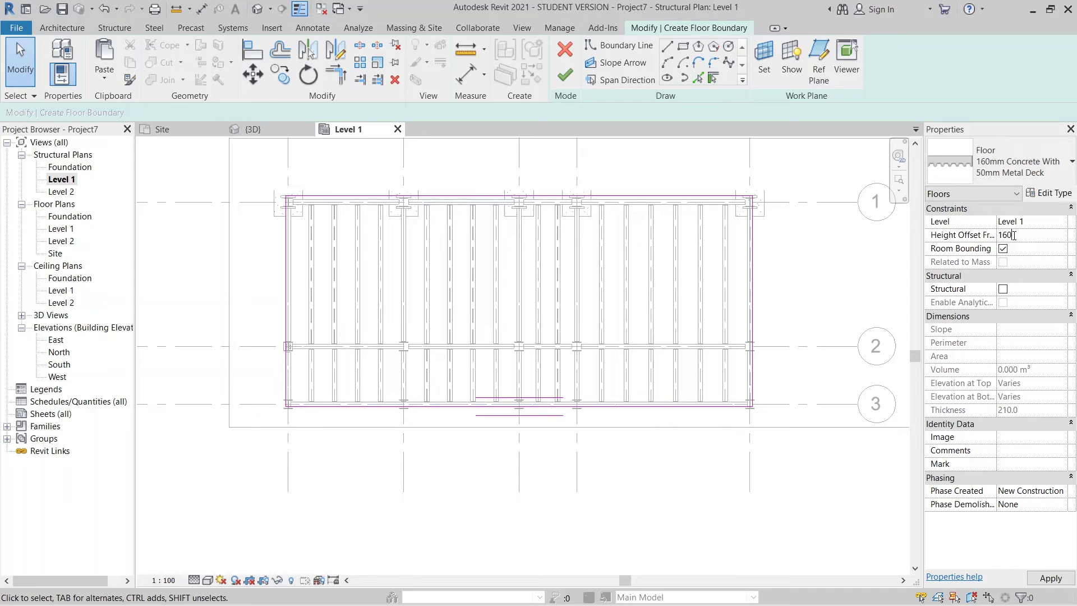
{"action": "left_click", "coordinate": [1052, 583]}
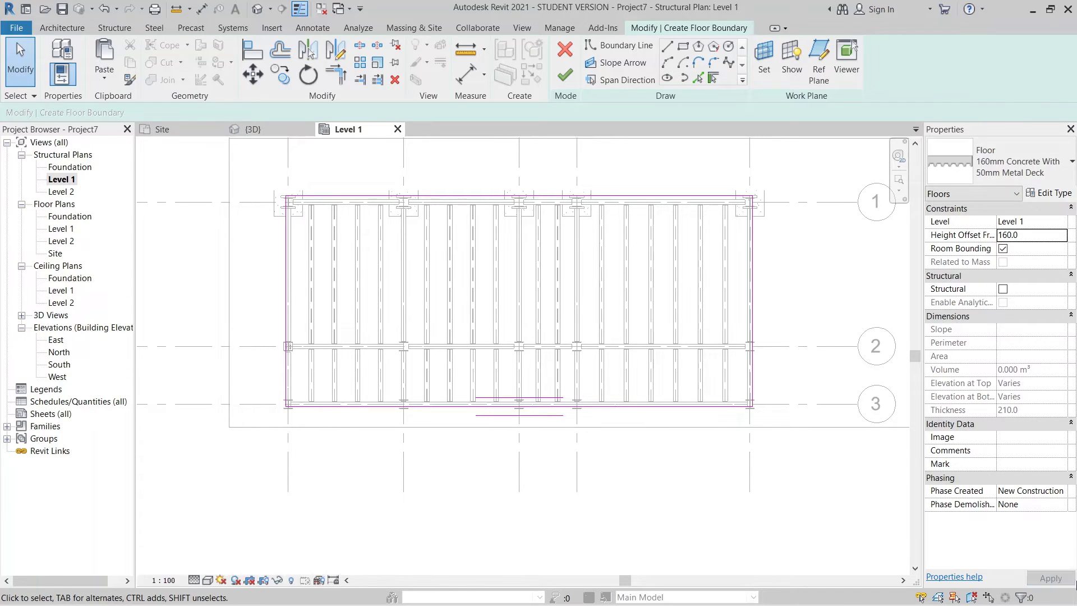
{"action": "left_click", "coordinate": [566, 75]}
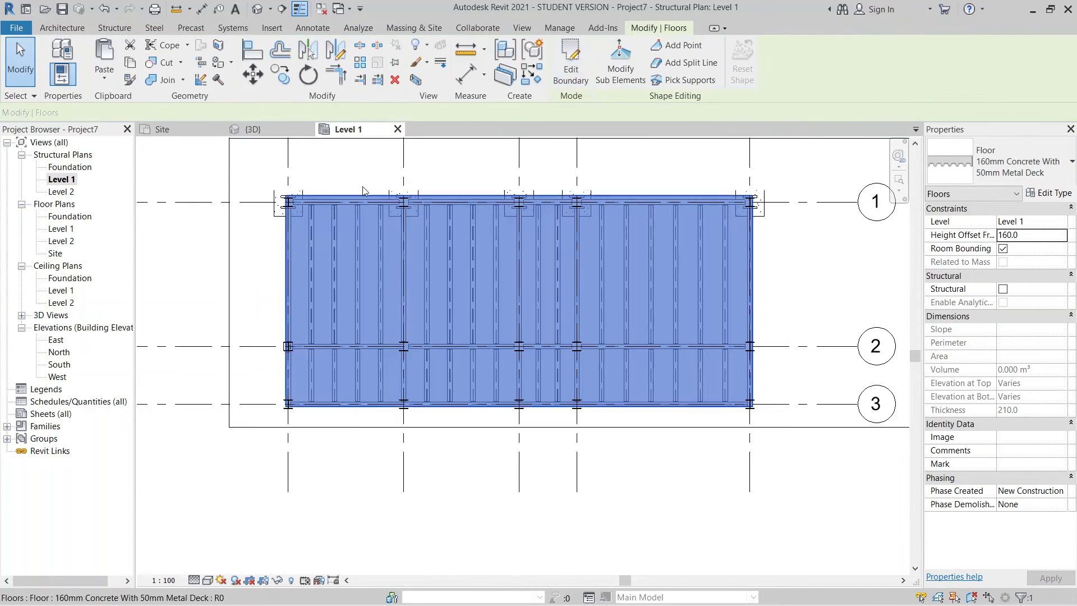
Copy the Level 1 floor, paste it aligned to the upper level, and return to the 3D view.
{"action": "left_click", "coordinate": [105, 77]}
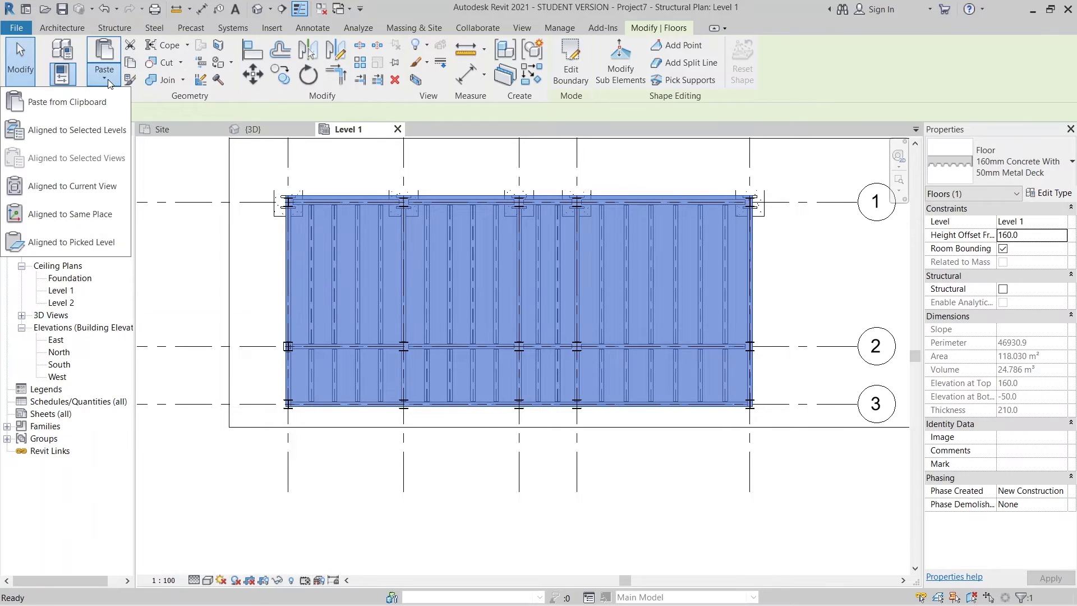
{"action": "left_click", "coordinate": [107, 131]}
{"action": "double_click", "coordinate": [598, 179]}
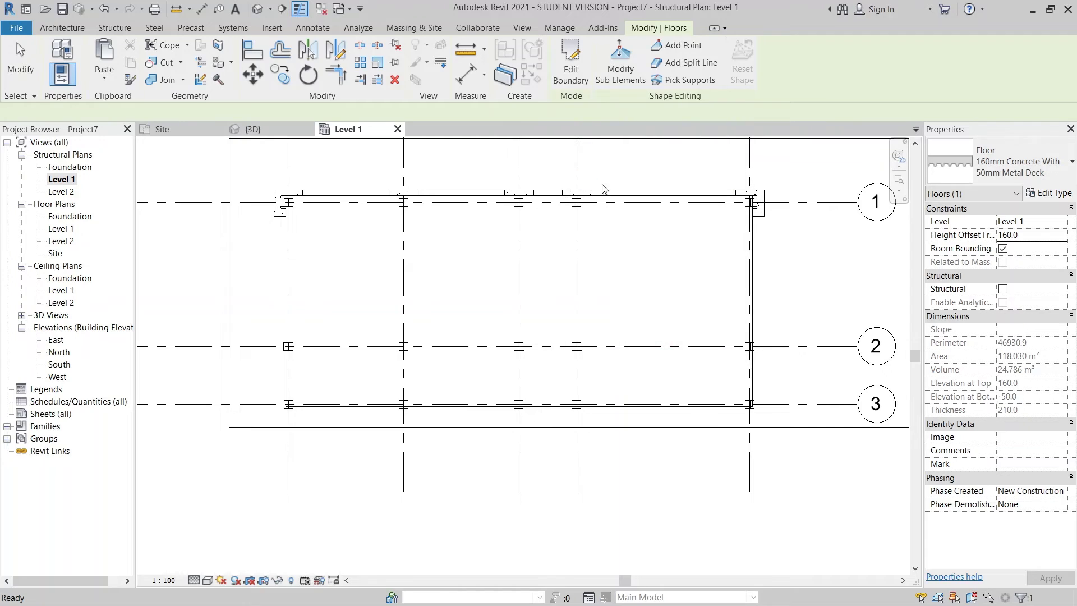
{"action": "left_click", "coordinate": [267, 137]}
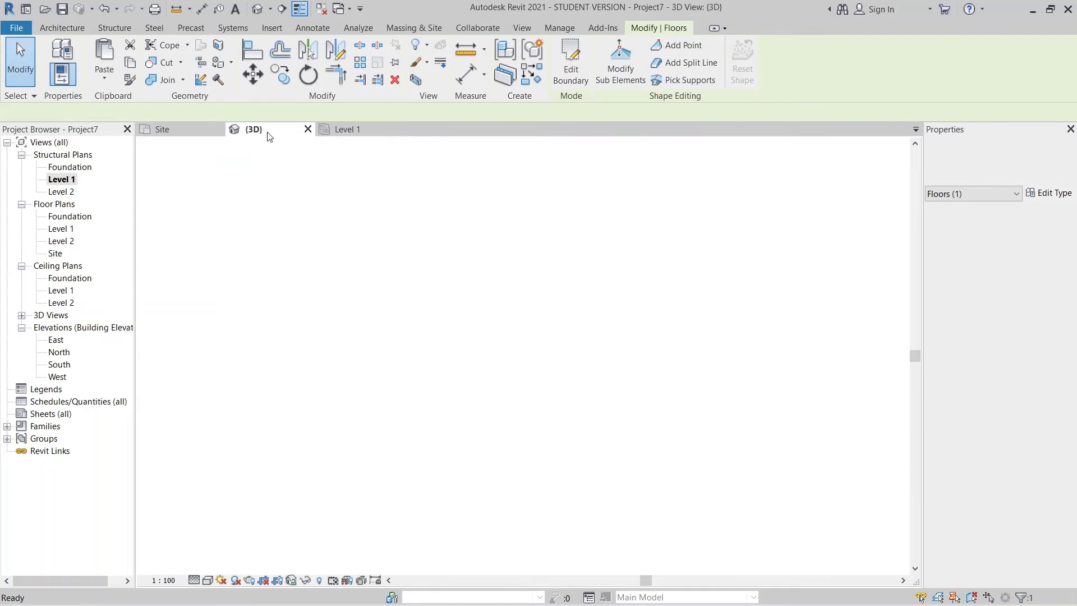
Examine how the Level 1 floor slab meets the columns, beams and base plates around the frame in 3D.
{"action": "middle_click_drag", "start_coordinate": [633, 451], "coordinate": [579, 550], "text": "shift"}
{"action": "left_click", "coordinate": [421, 527]}
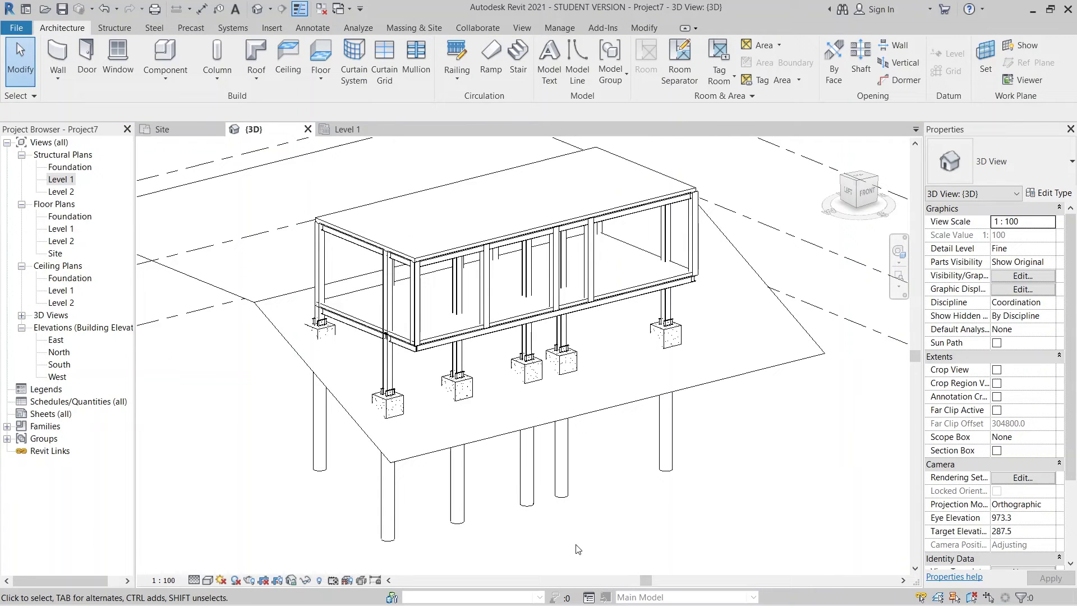
{"action": "middle_click_drag", "start_coordinate": [701, 427], "coordinate": [656, 443], "text": "shift"}
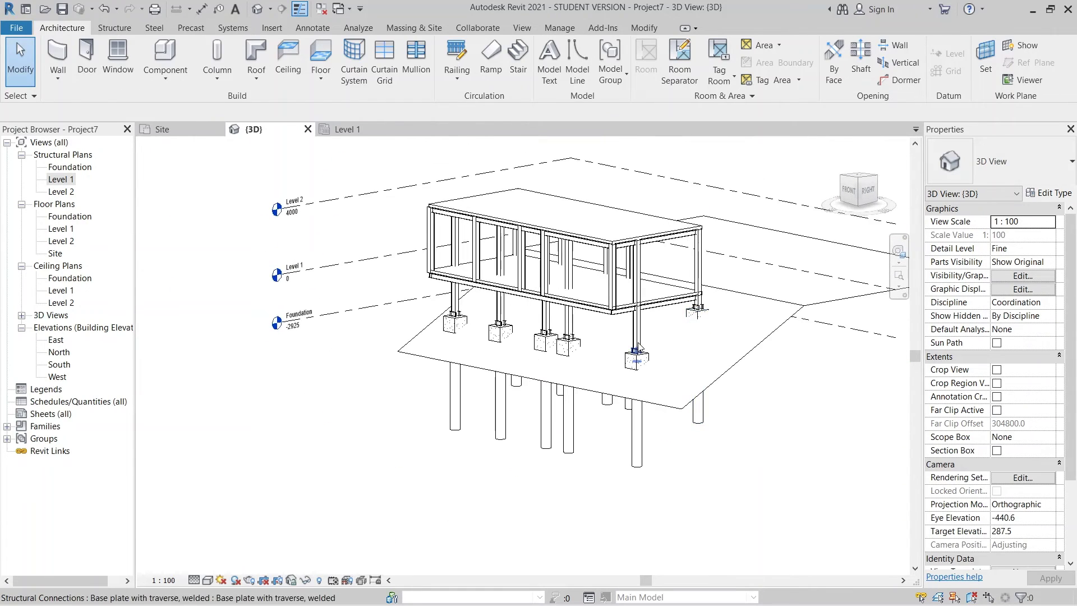
{"action": "scroll", "coordinate": [605, 347], "scroll_direction": "up", "scroll_amount": 3}
{"action": "middle_click_drag", "start_coordinate": [606, 348], "coordinate": [586, 418], "text": "shift"}
{"action": "scroll", "coordinate": [559, 387], "scroll_direction": "up", "scroll_amount": 5}
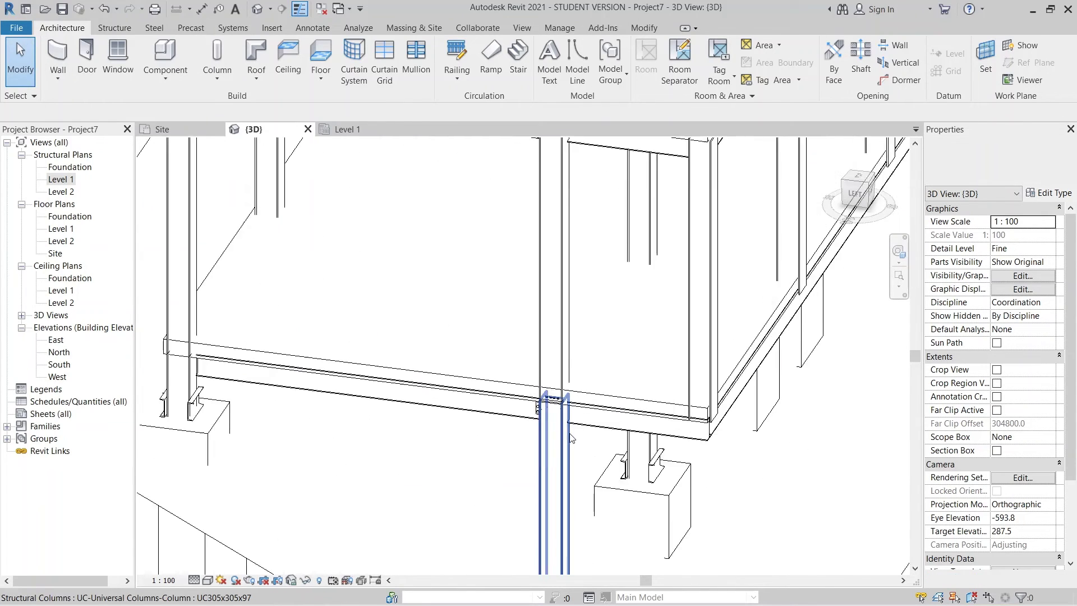
{"action": "scroll", "coordinate": [560, 387], "scroll_direction": "down", "scroll_amount": 5}
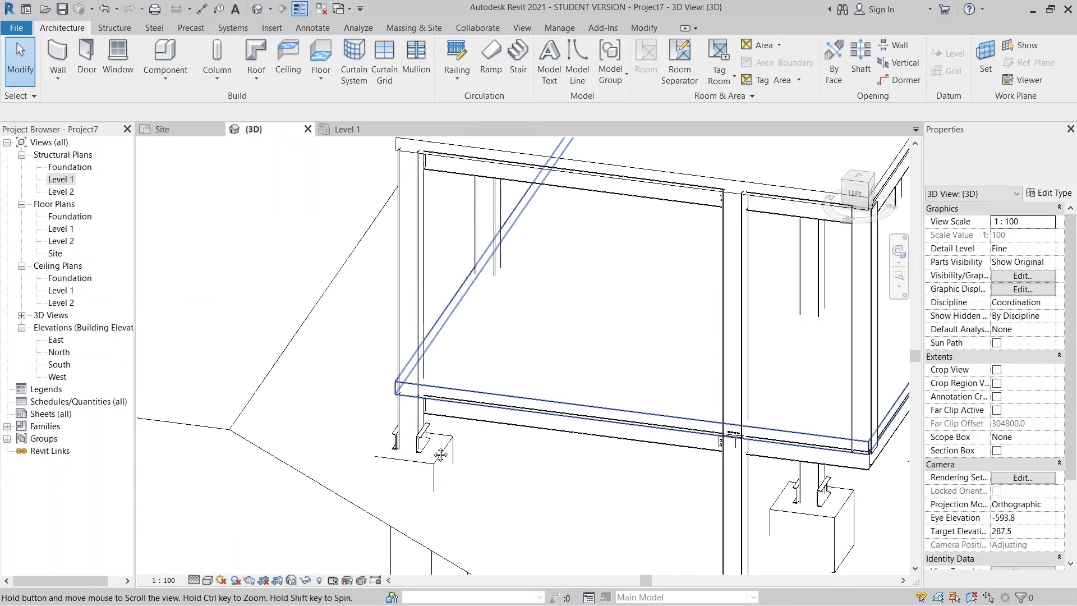
{"action": "middle_click_drag", "start_coordinate": [421, 256], "coordinate": [408, 247]}
{"action": "middle_click_drag", "start_coordinate": [499, 438], "coordinate": [484, 380]}
{"action": "scroll", "coordinate": [389, 435], "scroll_direction": "up", "scroll_amount": 3}
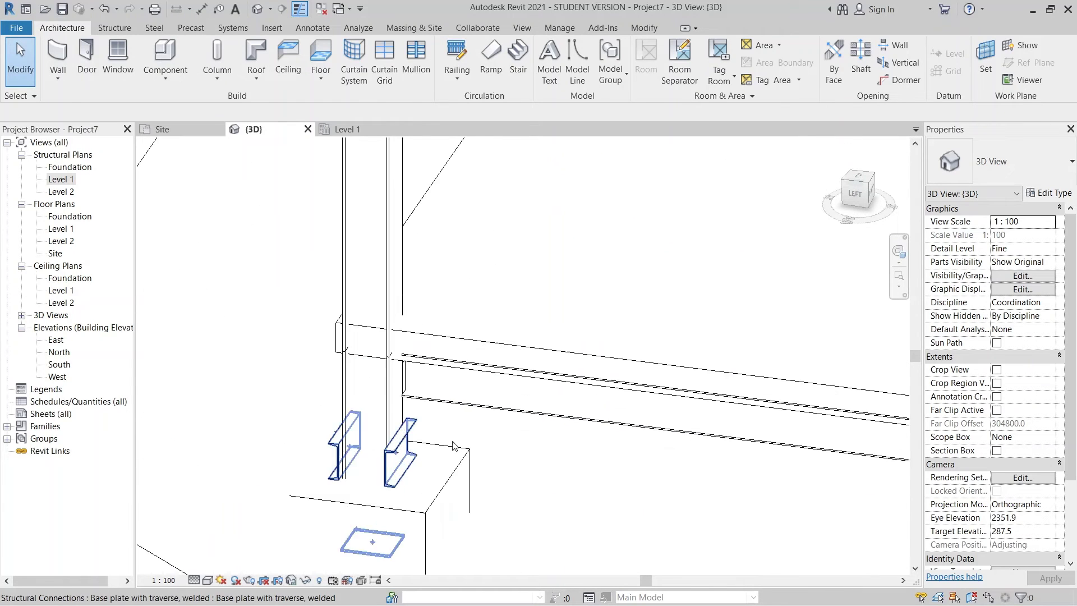
{"action": "middle_click_drag", "start_coordinate": [421, 452], "coordinate": [413, 418]}
{"action": "left_click", "coordinate": [329, 324]}
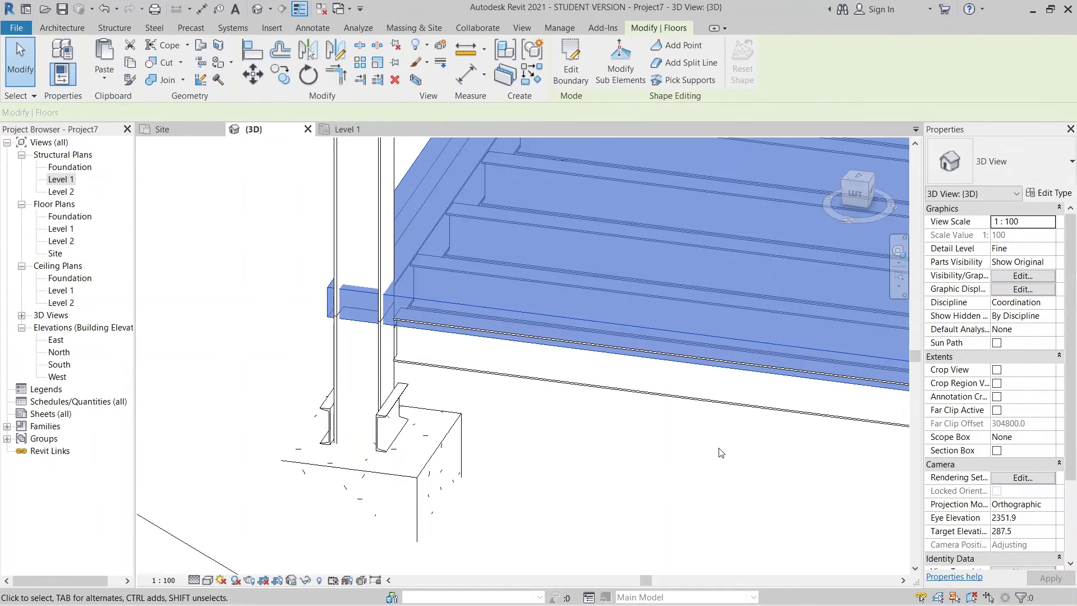
{"action": "middle_click_drag", "start_coordinate": [727, 456], "coordinate": [645, 392]}
{"action": "scroll", "coordinate": [668, 435], "scroll_direction": "down", "scroll_amount": 4}
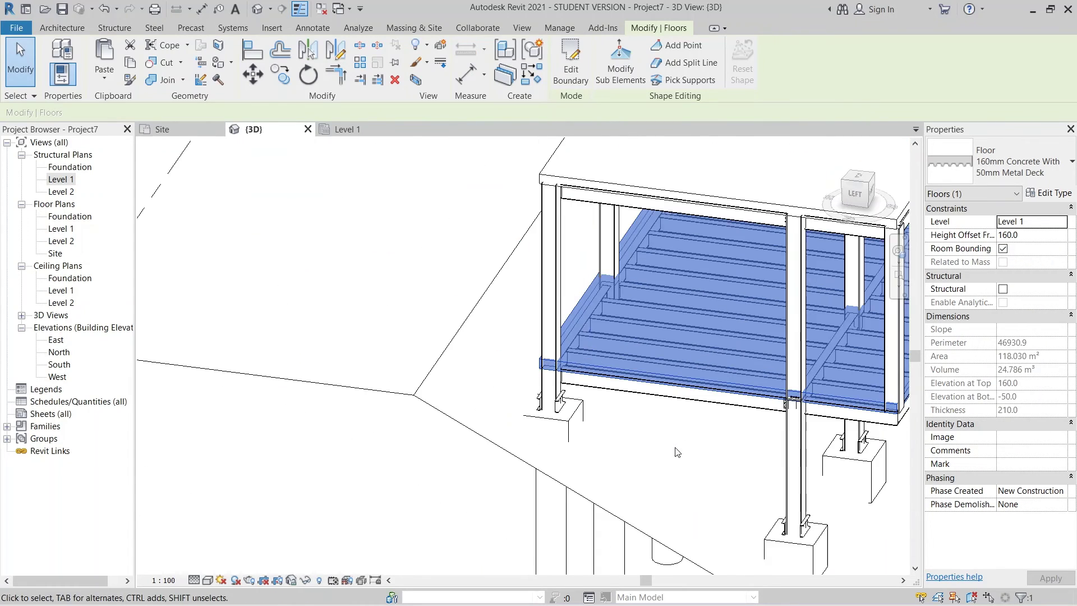
{"action": "middle_click_drag", "start_coordinate": [720, 460], "coordinate": [685, 477], "text": "shift"}
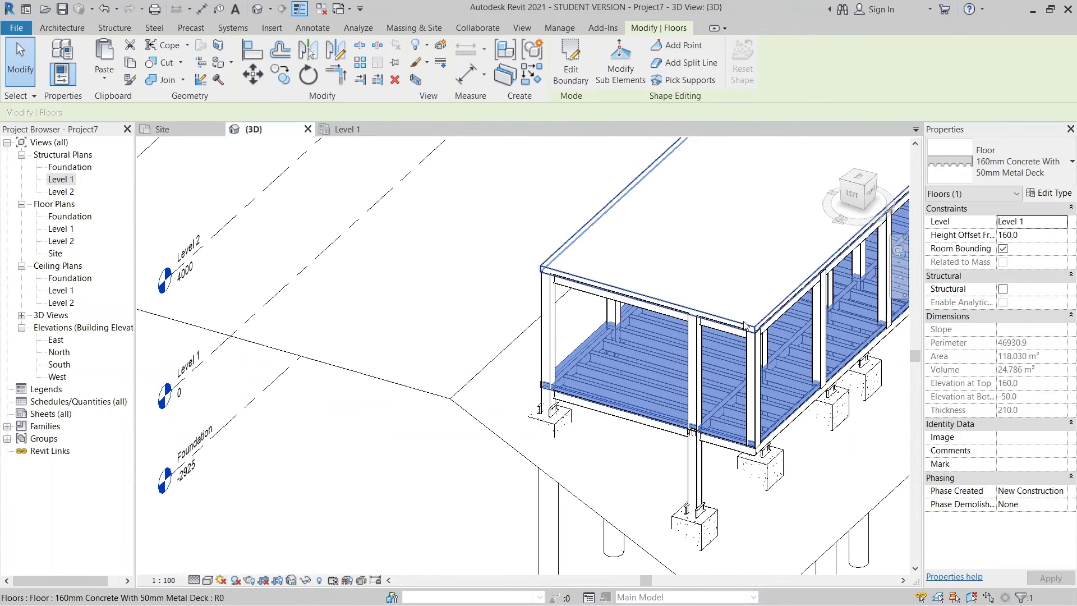
Delete the Level 2 floor and select the Level 1 floor in the 3D view.
{"action": "left_click", "coordinate": [746, 326]}
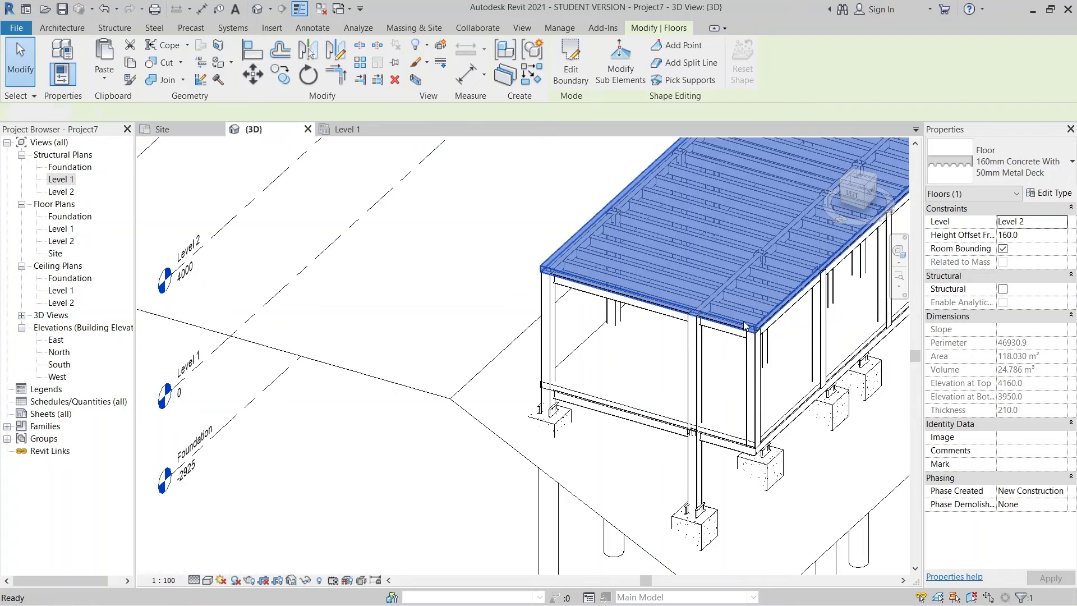
{"action": "key", "text": "Escape"}
{"action": "left_click", "coordinate": [793, 418]}
{"action": "scroll", "coordinate": [793, 418], "scroll_direction": "down", "scroll_amount": 4}
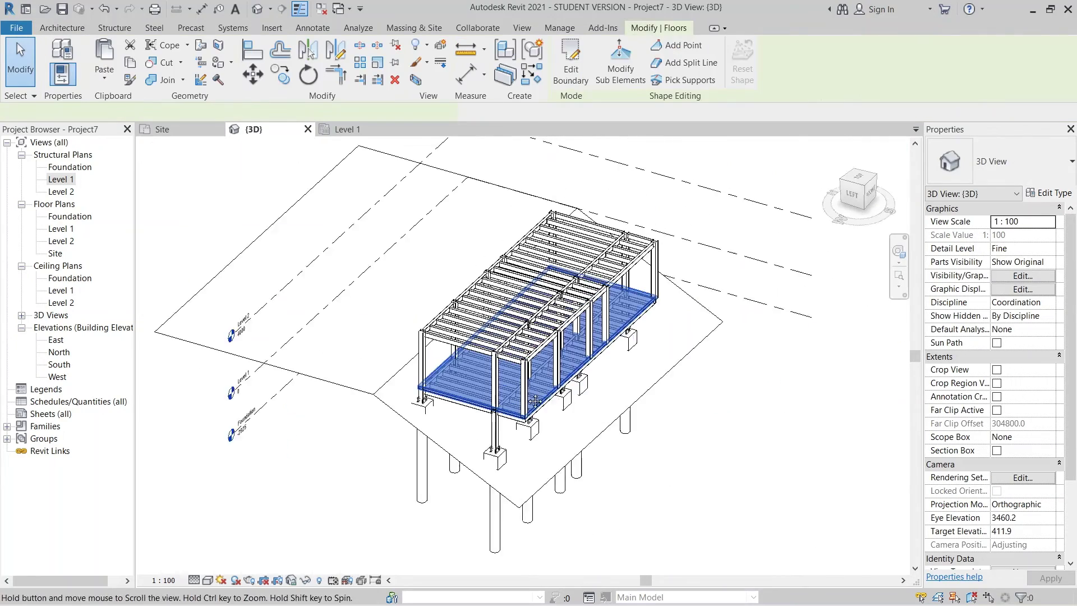
Edit the Level 1 floor boundary from above, moving its north edge onto the beam's outer edge, and finish the sketch.
{"action": "left_click", "coordinate": [860, 179]}
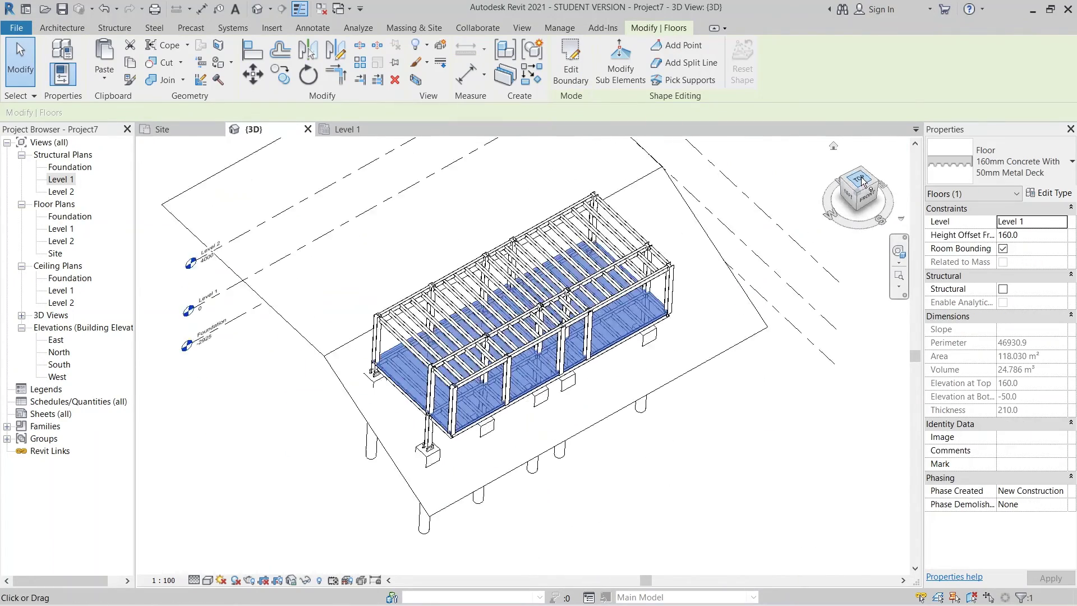
{"action": "scroll", "coordinate": [353, 261], "scroll_direction": "up", "scroll_amount": 3}
{"action": "scroll", "coordinate": [353, 261], "scroll_direction": "up", "scroll_amount": 4}
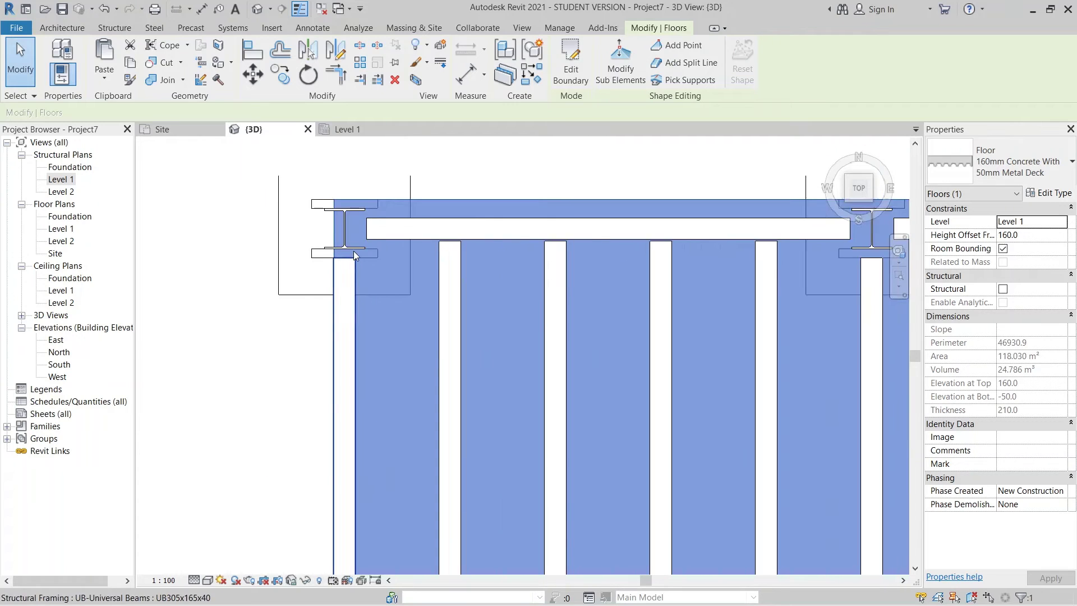
{"action": "left_click", "coordinate": [570, 63]}
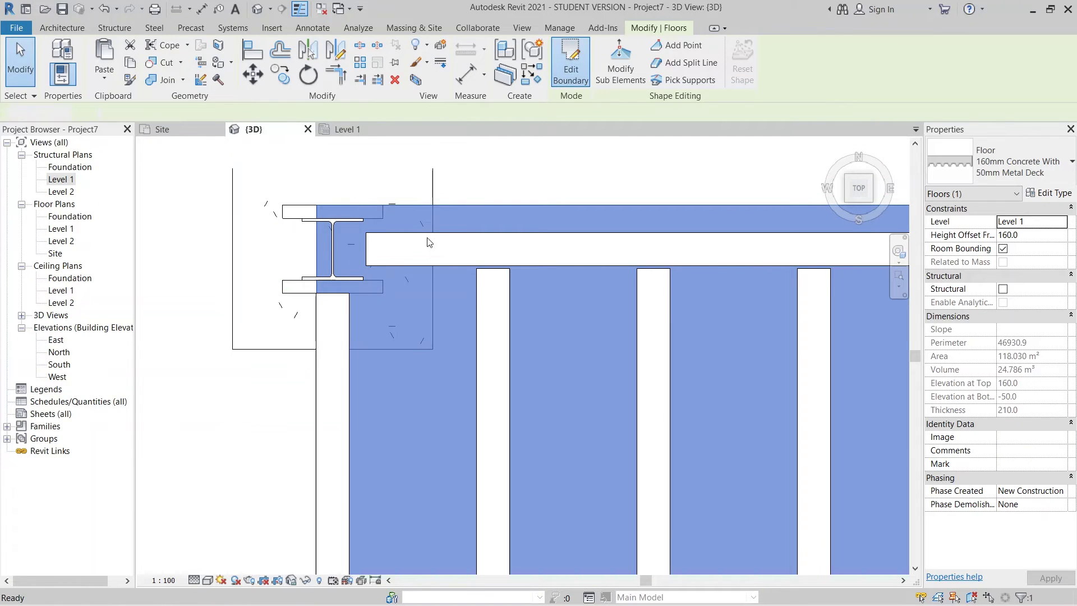
{"action": "scroll", "coordinate": [381, 220], "scroll_direction": "up", "scroll_amount": 3}
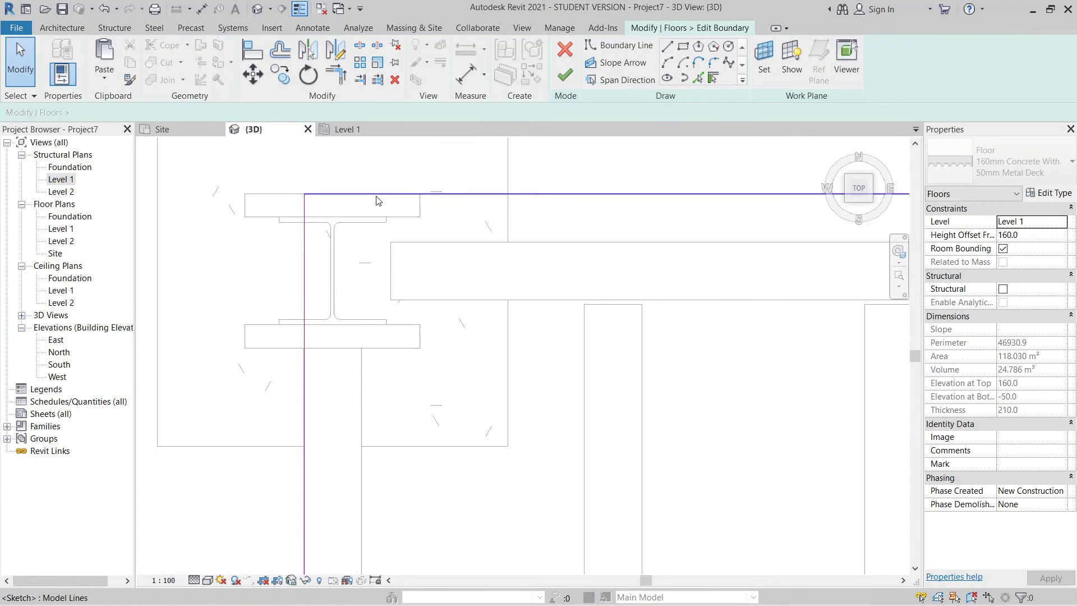
{"action": "mouse_move", "coordinate": [378, 201]}
{"action": "left_mouse_down"}
{"action": "mouse_move", "coordinate": [378, 250]}
{"action": "mouse_move", "coordinate": [382, 227]}
{"action": "left_mouse_up"}
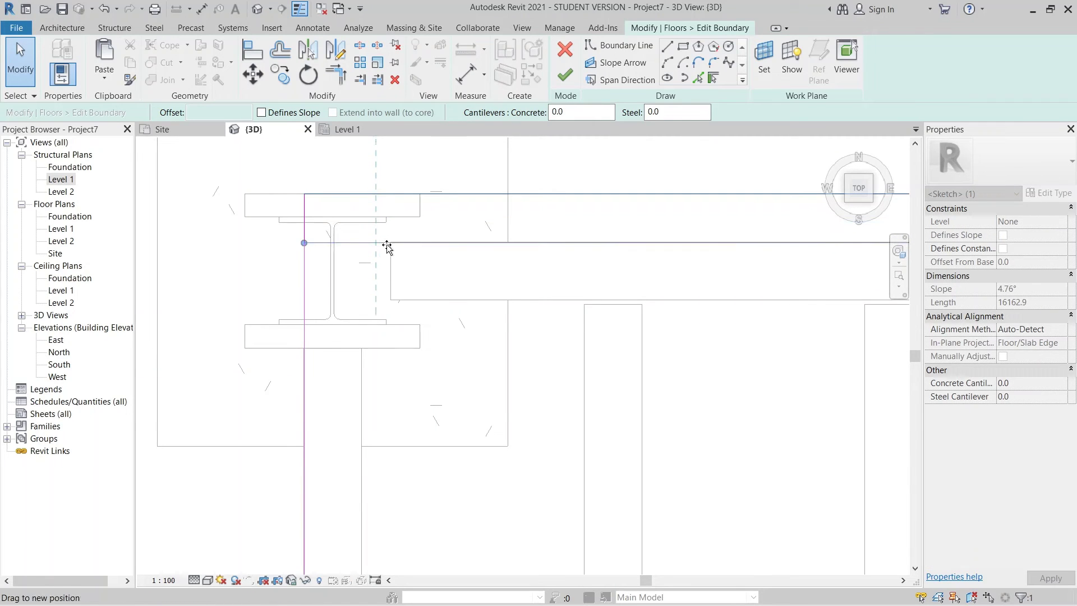
{"action": "left_click", "coordinate": [565, 74]}
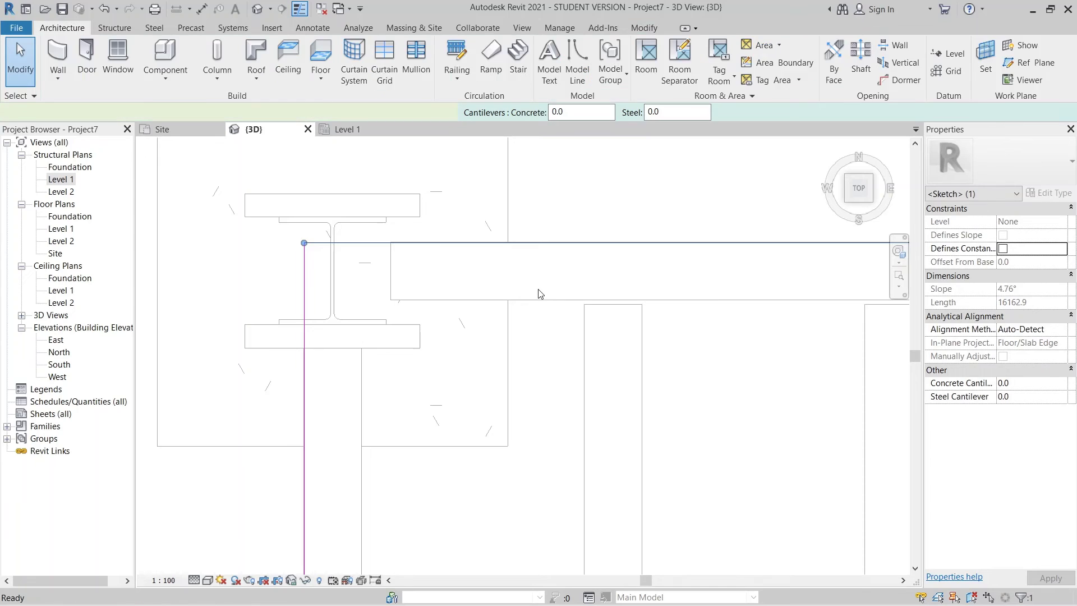
Copy the edited Level 1 floor and paste it aligned to Level 2.
{"action": "scroll", "coordinate": [607, 398], "scroll_direction": "down", "scroll_amount": 3}
{"action": "middle_click_drag", "start_coordinate": [607, 393], "coordinate": [497, 247]}
{"action": "scroll", "coordinate": [554, 417], "scroll_direction": "down", "scroll_amount": 3}
{"action": "middle_click_drag", "start_coordinate": [547, 359], "coordinate": [353, 248]}
{"action": "scroll", "coordinate": [471, 345], "scroll_direction": "down", "scroll_amount": 5}
{"action": "middle_click_drag", "start_coordinate": [582, 438], "coordinate": [576, 460]}
{"action": "scroll", "coordinate": [576, 461], "scroll_direction": "down", "scroll_amount": 1}
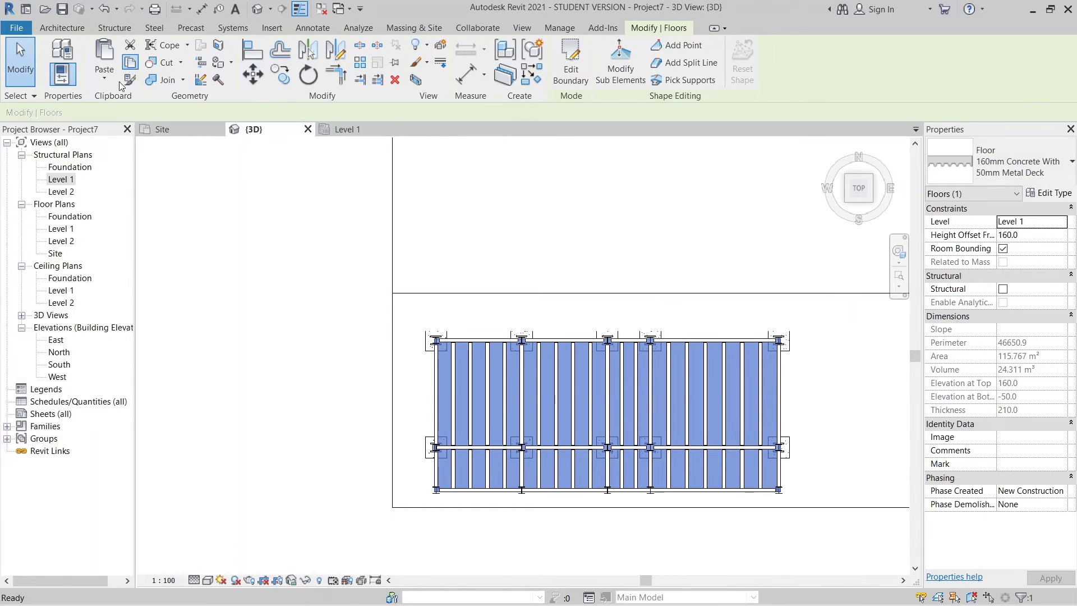
{"action": "left_click", "coordinate": [108, 85]}
{"action": "left_click", "coordinate": [71, 128]}
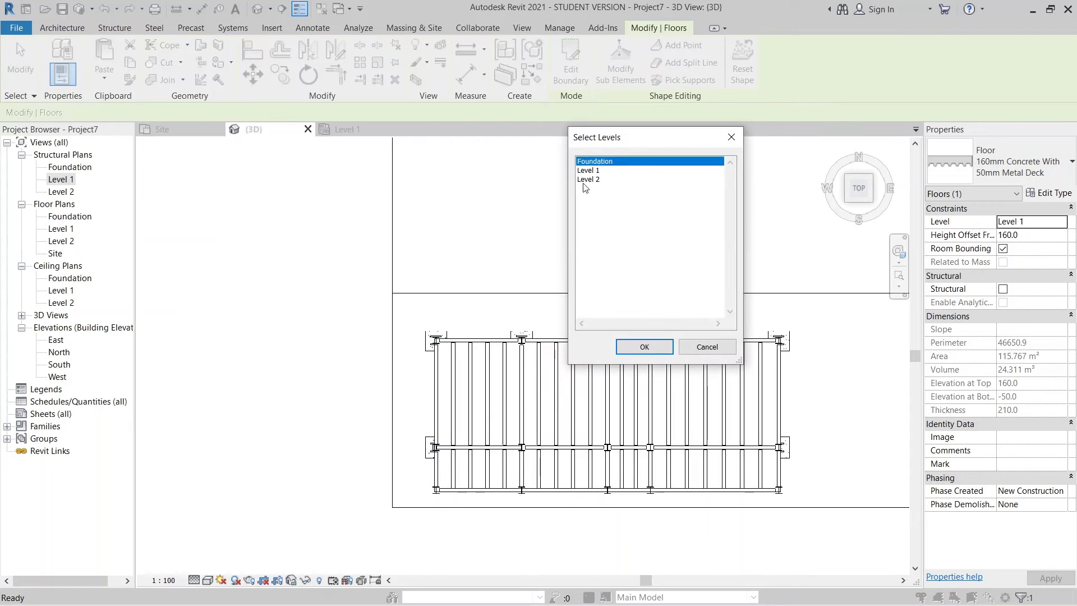
{"action": "left_click", "coordinate": [645, 346]}
Deselect the floor and examine the frame with its two floors from several angles in 3D.
{"action": "left_click", "coordinate": [320, 353]}
{"action": "scroll", "coordinate": [319, 354], "scroll_direction": "down", "scroll_amount": 2}
{"action": "middle_click_drag", "start_coordinate": [574, 434], "coordinate": [579, 300]}
{"action": "middle_click_drag", "start_coordinate": [464, 366], "coordinate": [526, 300], "text": "shift"}
{"action": "scroll", "coordinate": [471, 306], "scroll_direction": "up", "scroll_amount": 3}
{"action": "middle_click_drag", "start_coordinate": [406, 306], "coordinate": [540, 504], "text": "shift"}
{"action": "scroll", "coordinate": [561, 427], "scroll_direction": "down", "scroll_amount": 1}
{"action": "middle_click_drag", "start_coordinate": [567, 415], "coordinate": [488, 552]}
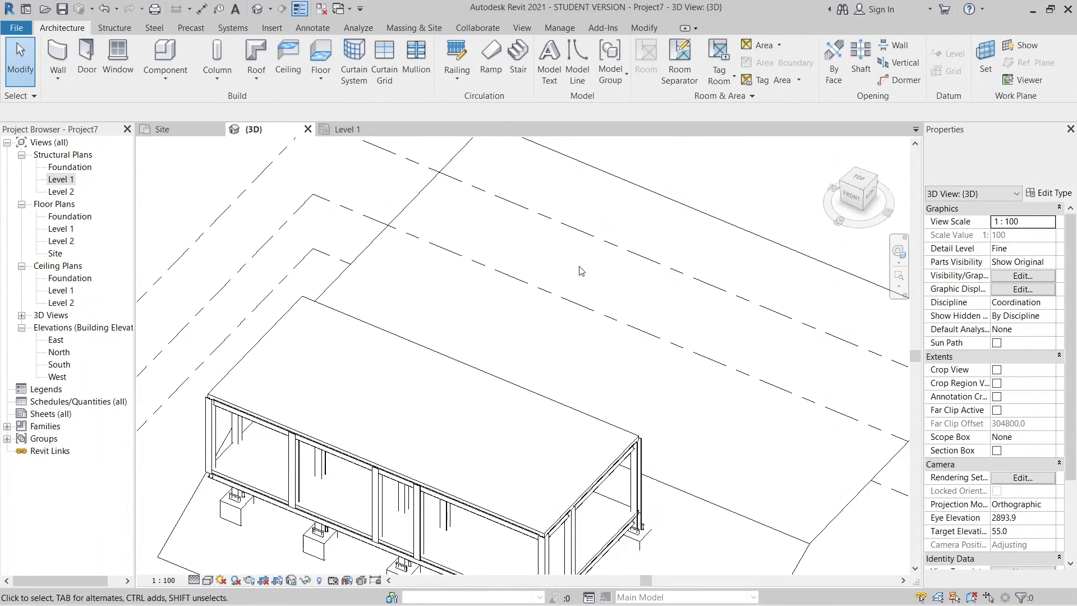
{"action": "middle_click_drag", "start_coordinate": [496, 350], "coordinate": [523, 289]}
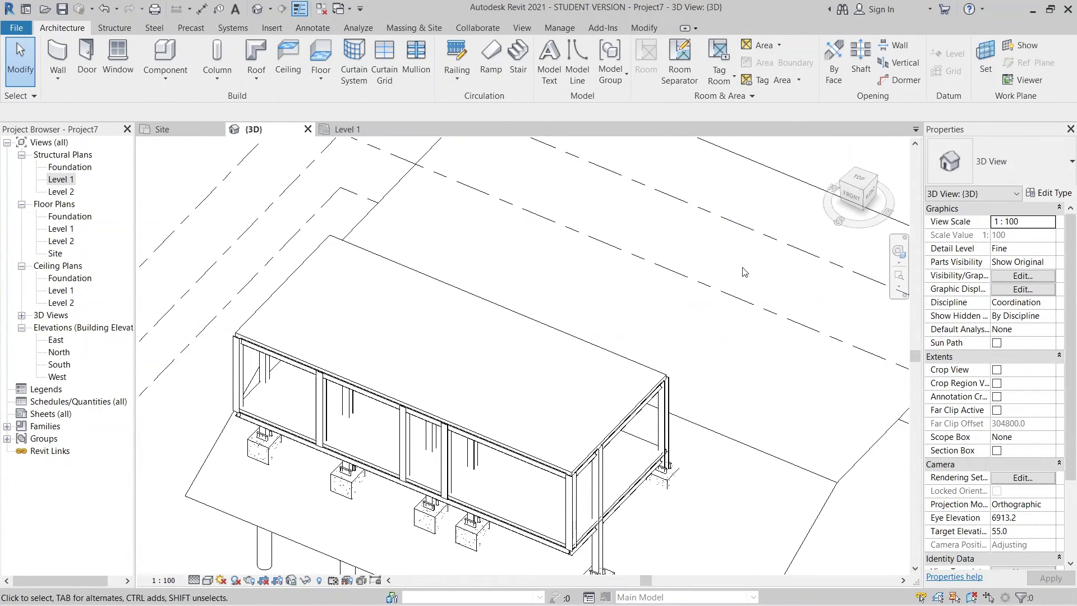
Switch from the Level 1 structural plan to the Level 1 floor plan.
{"action": "left_click", "coordinate": [352, 129]}
{"action": "scroll", "coordinate": [451, 254], "scroll_direction": "down", "scroll_amount": 2}
{"action": "middle_click_drag", "start_coordinate": [451, 254], "coordinate": [442, 212]}
{"action": "scroll", "coordinate": [376, 360], "scroll_direction": "up", "scroll_amount": 3}
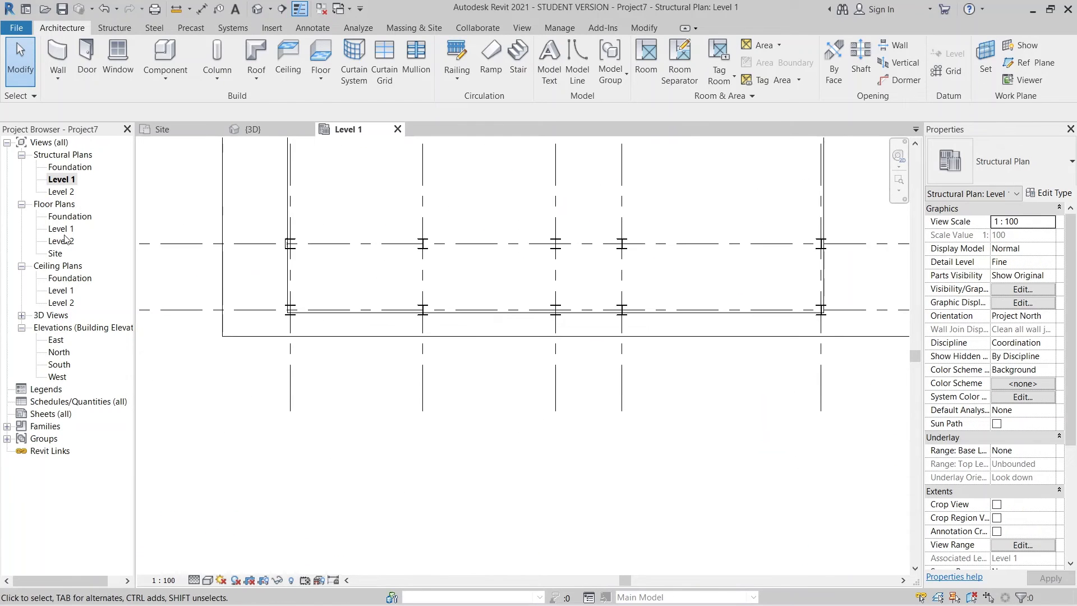
{"action": "double_click", "coordinate": [60, 229]}
{"action": "scroll", "coordinate": [324, 343], "scroll_direction": "up", "scroll_amount": 3}
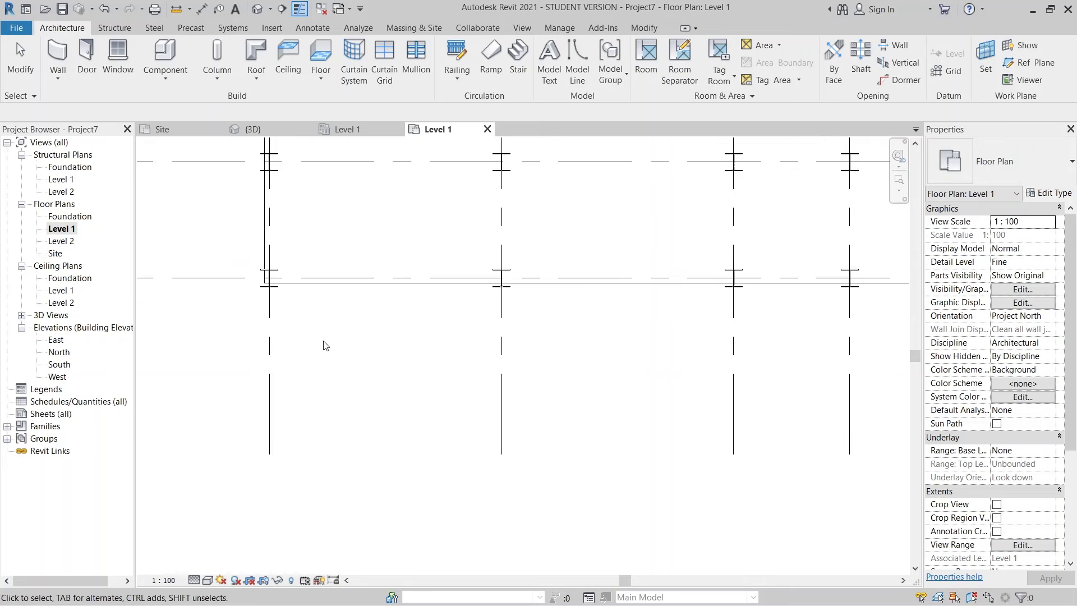
{"action": "middle_click_drag", "start_coordinate": [324, 344], "coordinate": [338, 535]}
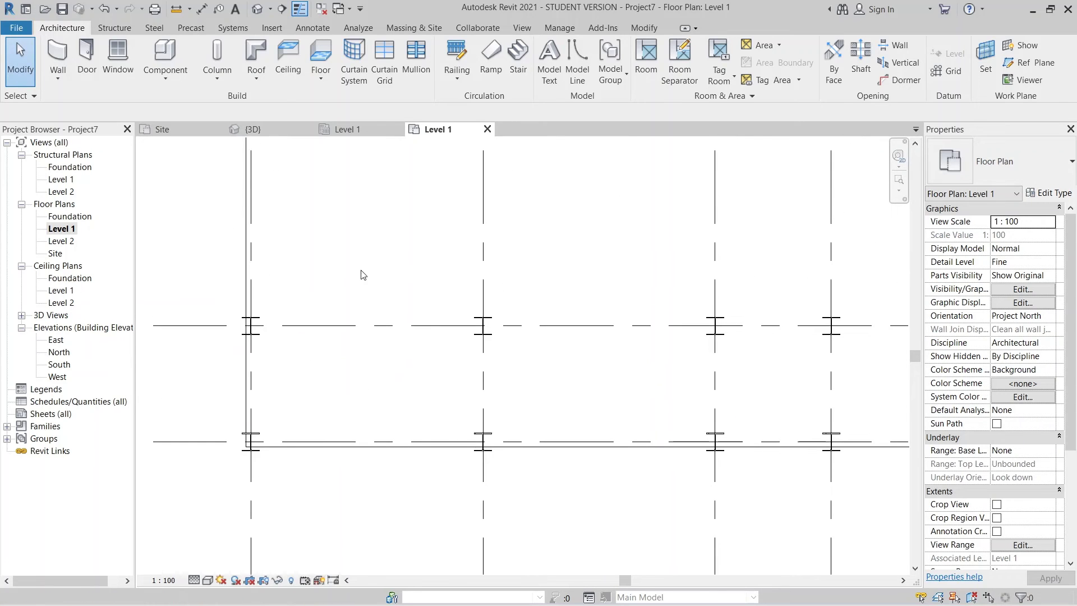
Begin a wall with the Curtain Wall Storefront type, setting its height up to Level 2.
{"action": "left_click", "coordinate": [57, 61]}
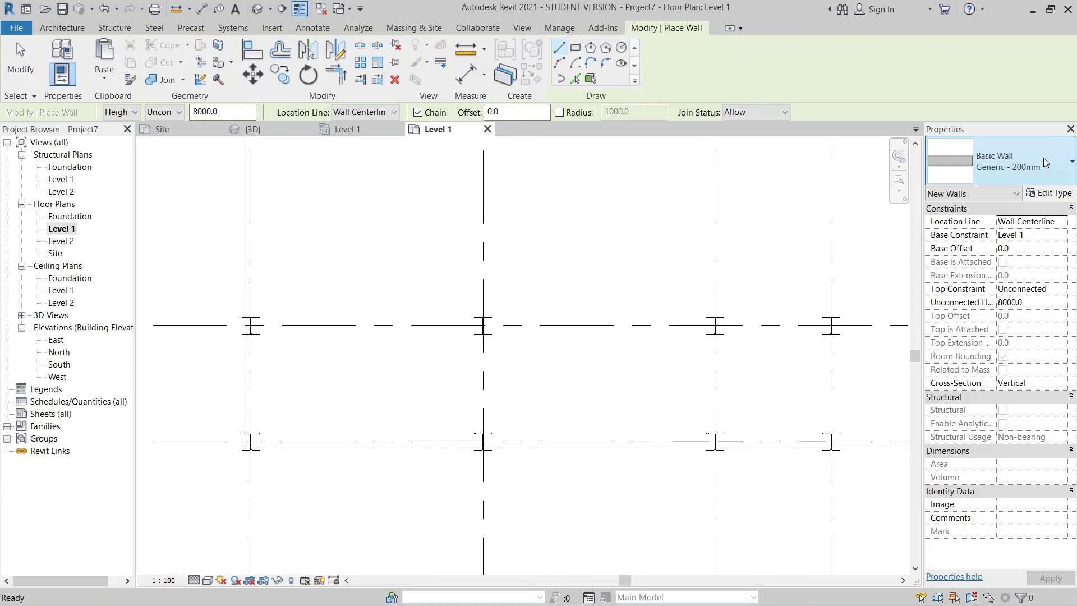
{"action": "left_click", "coordinate": [1046, 163]}
{"action": "scroll", "coordinate": [1012, 474], "scroll_direction": "down", "scroll_amount": 5}
{"action": "left_click", "coordinate": [988, 501]}
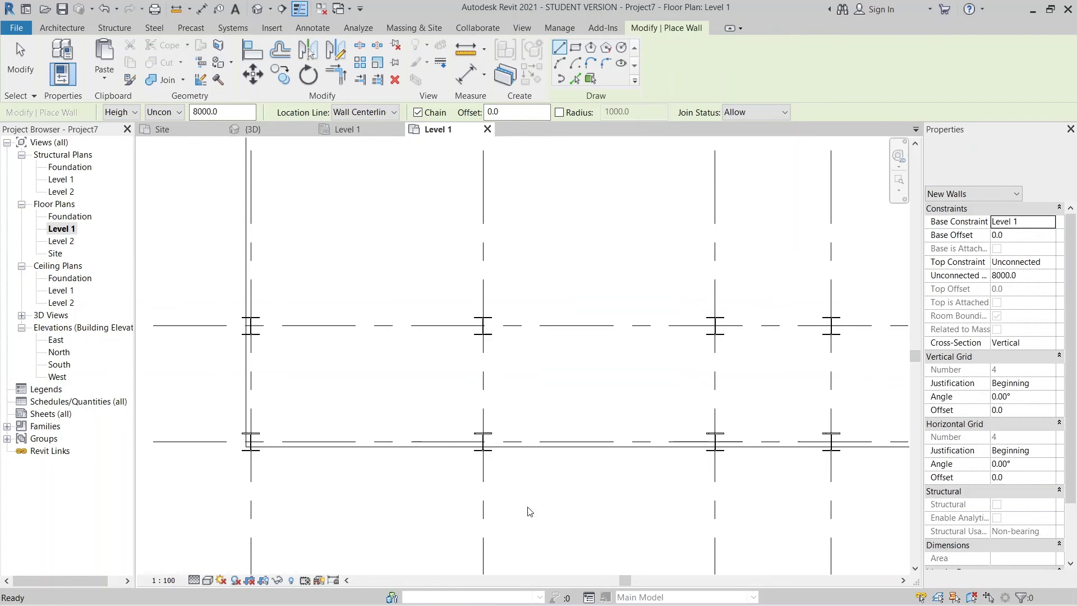
{"action": "scroll", "coordinate": [343, 321], "scroll_direction": "up", "scroll_amount": 5}
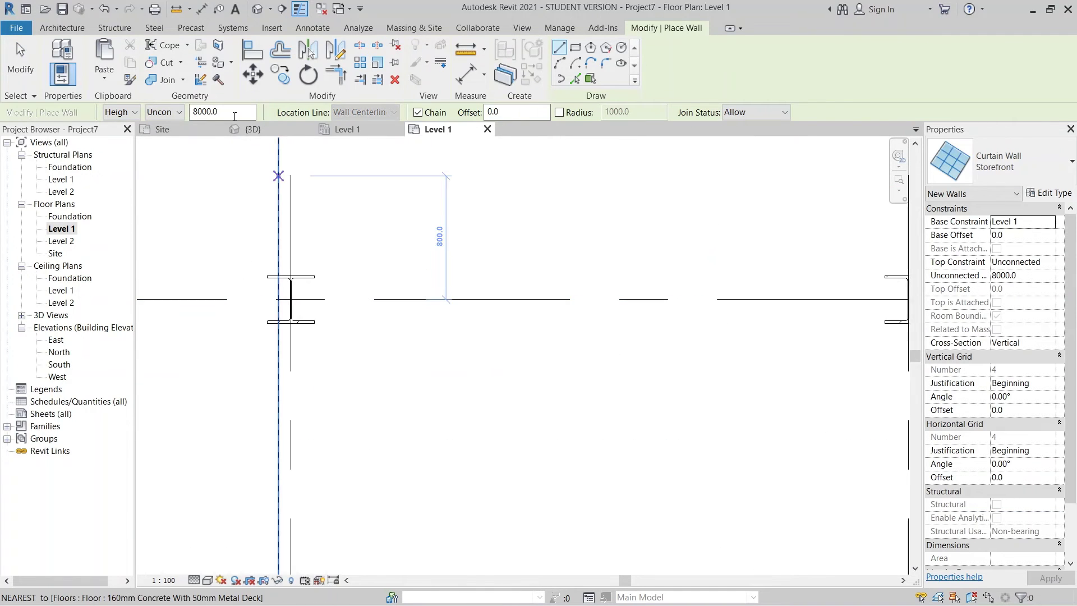
{"action": "left_click", "coordinate": [170, 149]}
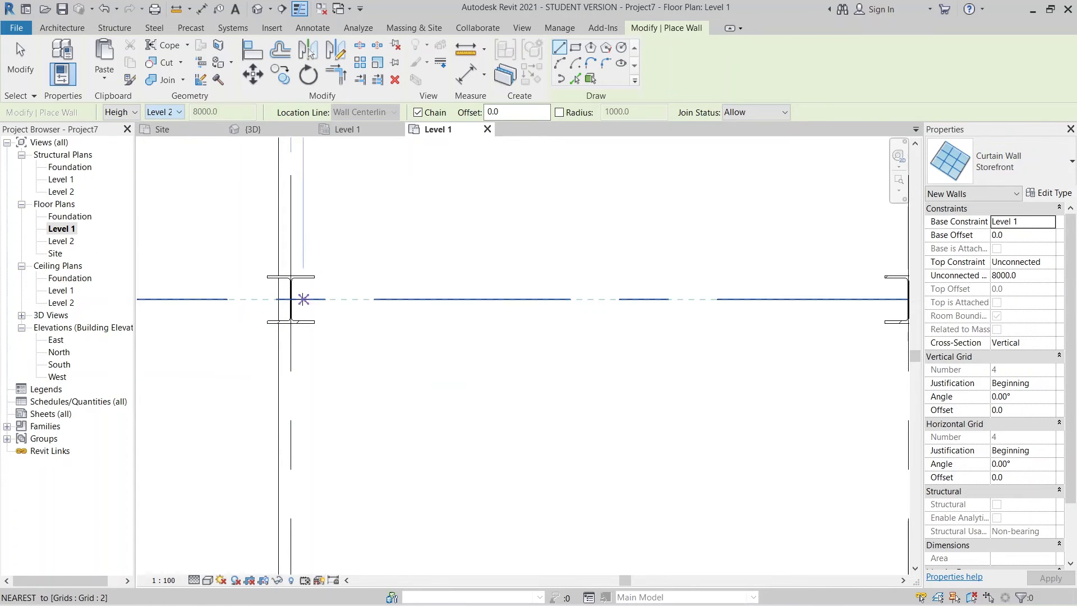
Draw the storefront wall along grid 2 from the westernmost column to the web of the next column, and end the command.
{"action": "scroll", "coordinate": [455, 290], "scroll_direction": "down", "scroll_amount": 2}
{"action": "middle_click_drag", "start_coordinate": [570, 297], "coordinate": [315, 302]}
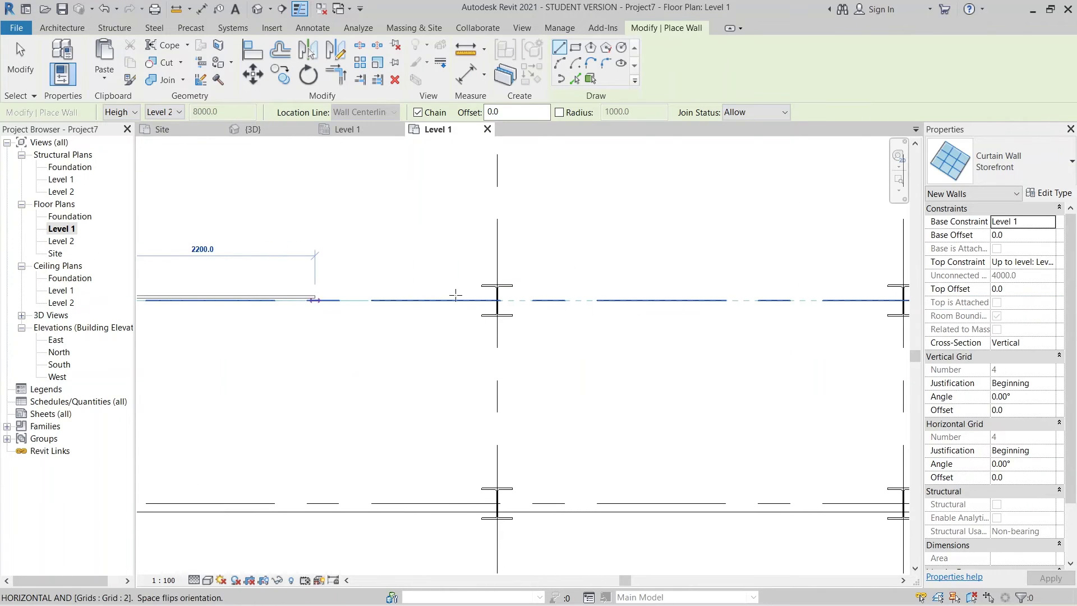
{"action": "left_click", "coordinate": [497, 300]}
{"action": "scroll", "coordinate": [496, 301], "scroll_direction": "up", "scroll_amount": 8}
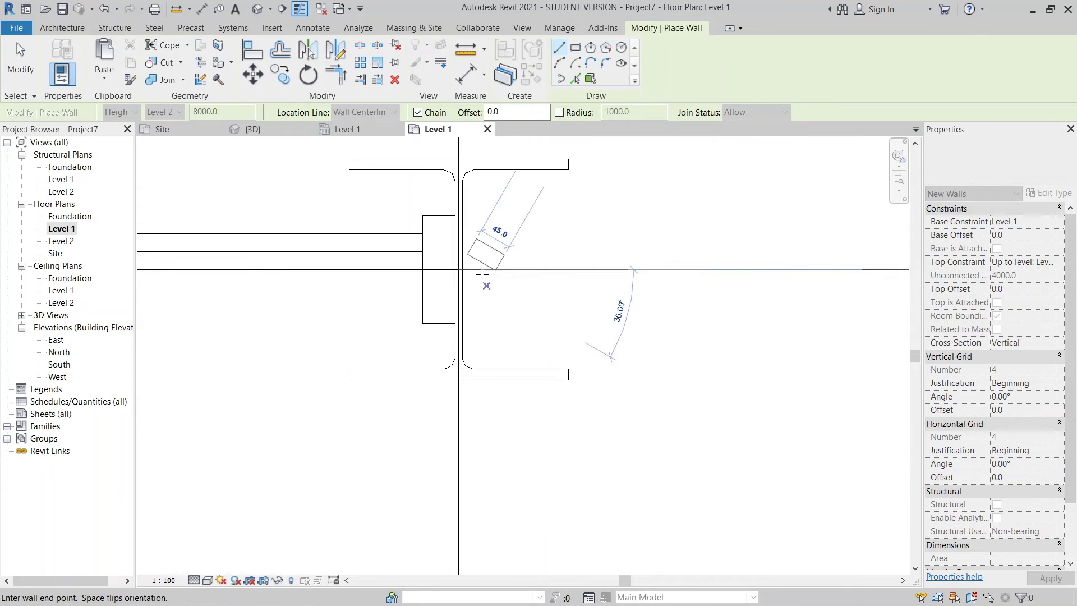
{"action": "scroll", "coordinate": [601, 269], "scroll_direction": "down", "scroll_amount": 5}
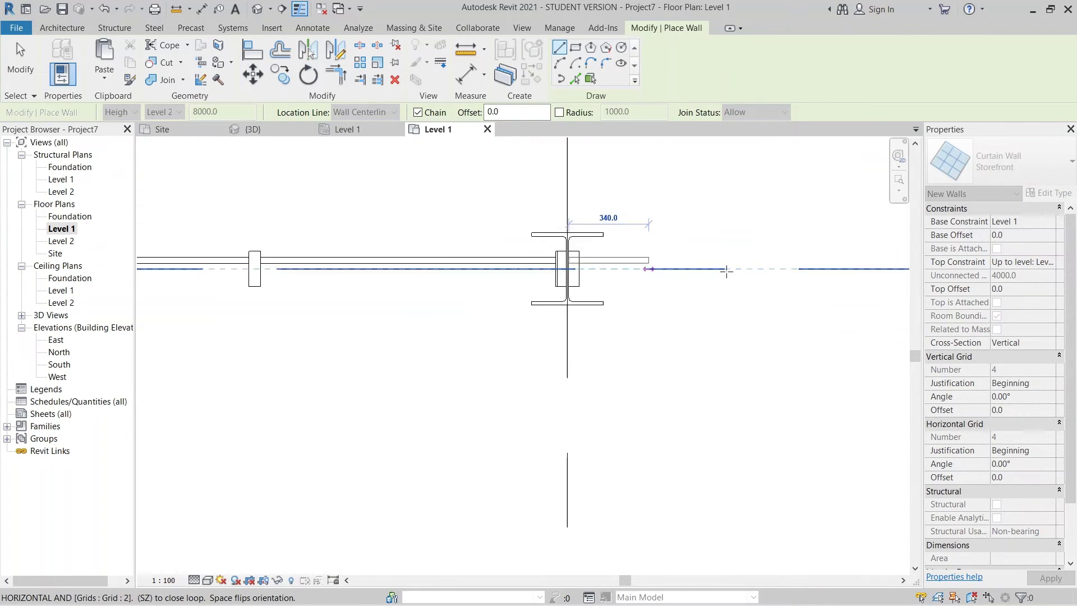
{"action": "middle_click_drag", "start_coordinate": [601, 269], "coordinate": [462, 279]}
{"action": "key", "text": "Escape"}
{"action": "scroll", "coordinate": [359, 277], "scroll_direction": "up", "scroll_amount": 4}
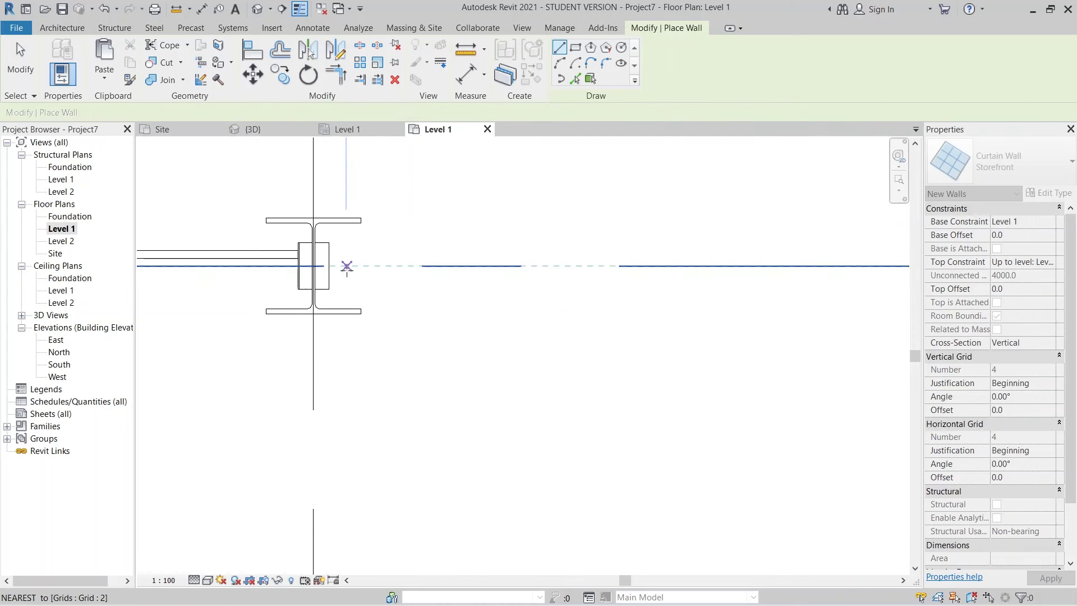
{"action": "key", "text": "Escape"}
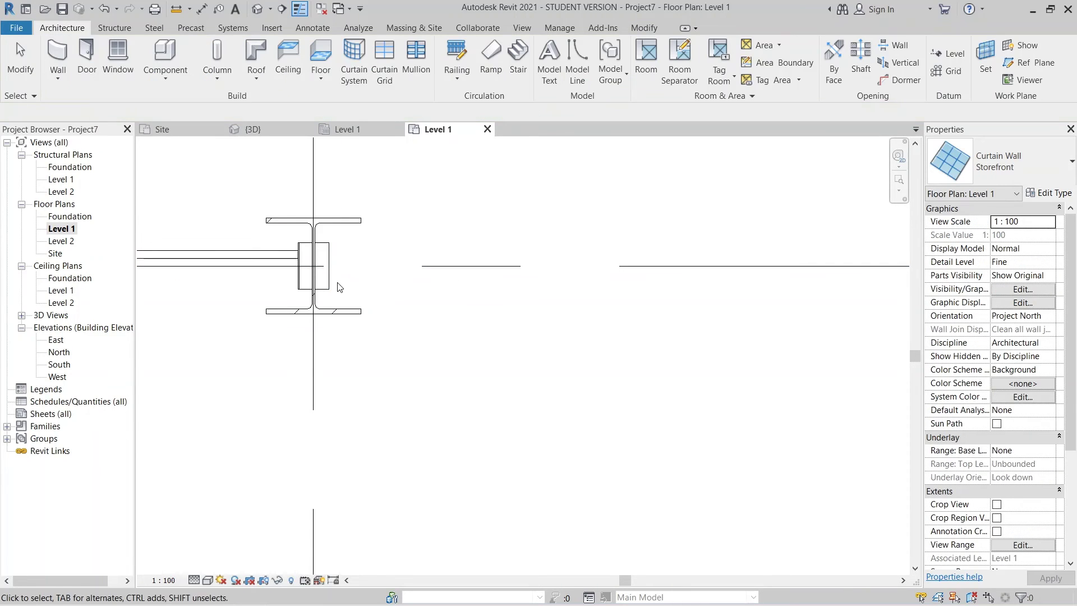
Check the storefront wall's 50 x 150mm end mullion where it meets the column web, then clear the selection.
{"action": "left_click", "coordinate": [361, 281]}
{"action": "middle_click_drag", "start_coordinate": [360, 282], "coordinate": [464, 290]}
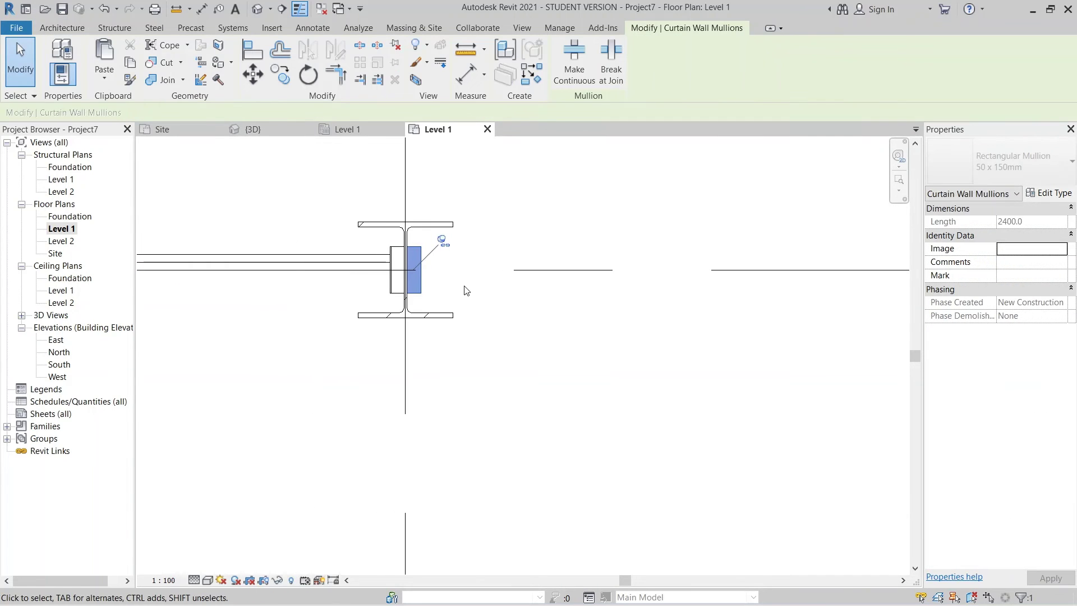
{"action": "scroll", "coordinate": [416, 283], "scroll_direction": "up", "scroll_amount": 1}
{"action": "scroll", "coordinate": [416, 281], "scroll_direction": "down", "scroll_amount": 2}
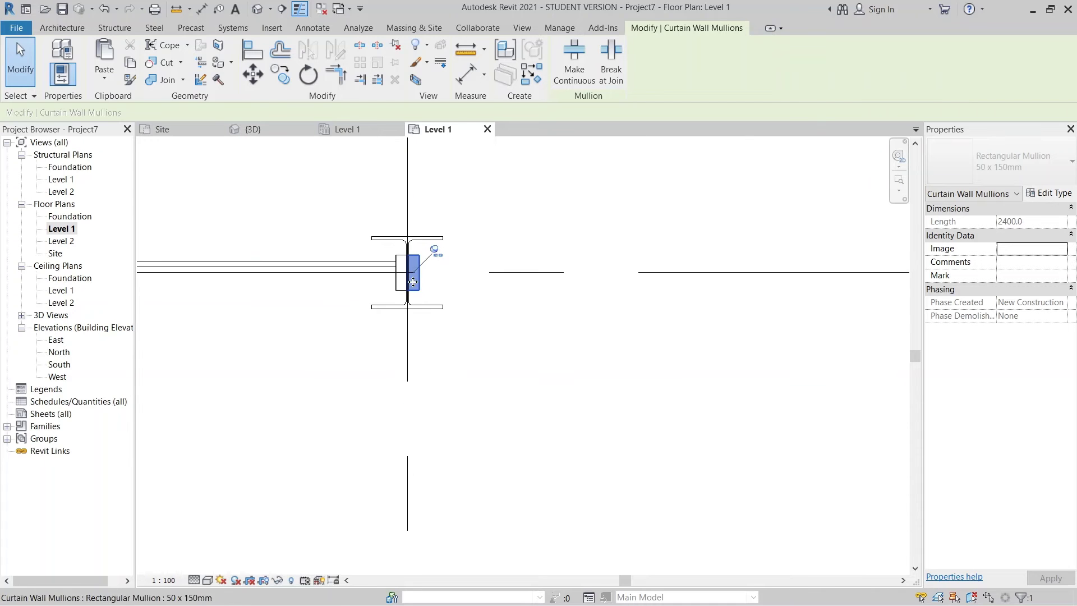
{"action": "left_click", "coordinate": [421, 289]}
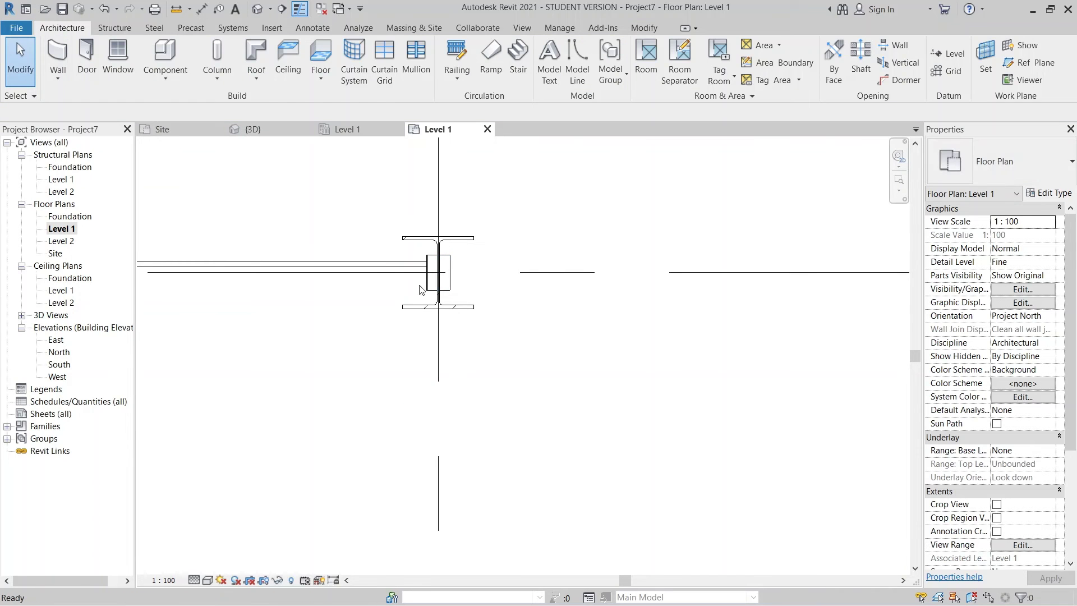
Delete the storefront wall on grid 2 between the westernmost column and the column on grid B.
{"action": "left_click", "coordinate": [400, 263]}
{"action": "scroll", "coordinate": [617, 338], "scroll_direction": "down", "scroll_amount": 2}
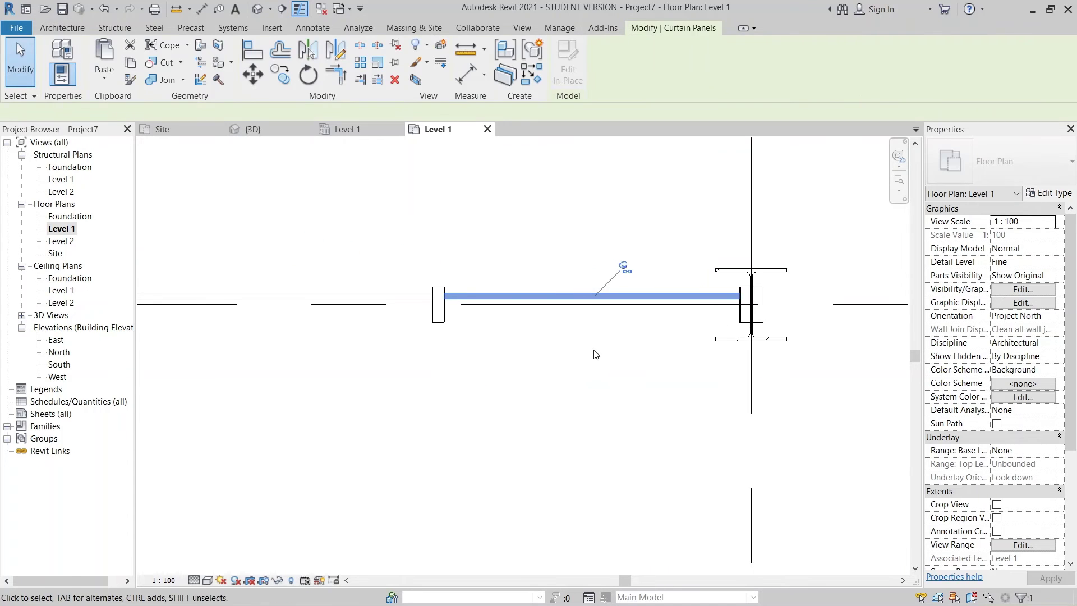
{"action": "key", "text": "Escape"}
{"action": "scroll", "coordinate": [383, 317], "scroll_direction": "down", "scroll_amount": 1}
{"action": "left_click", "coordinate": [383, 317]}
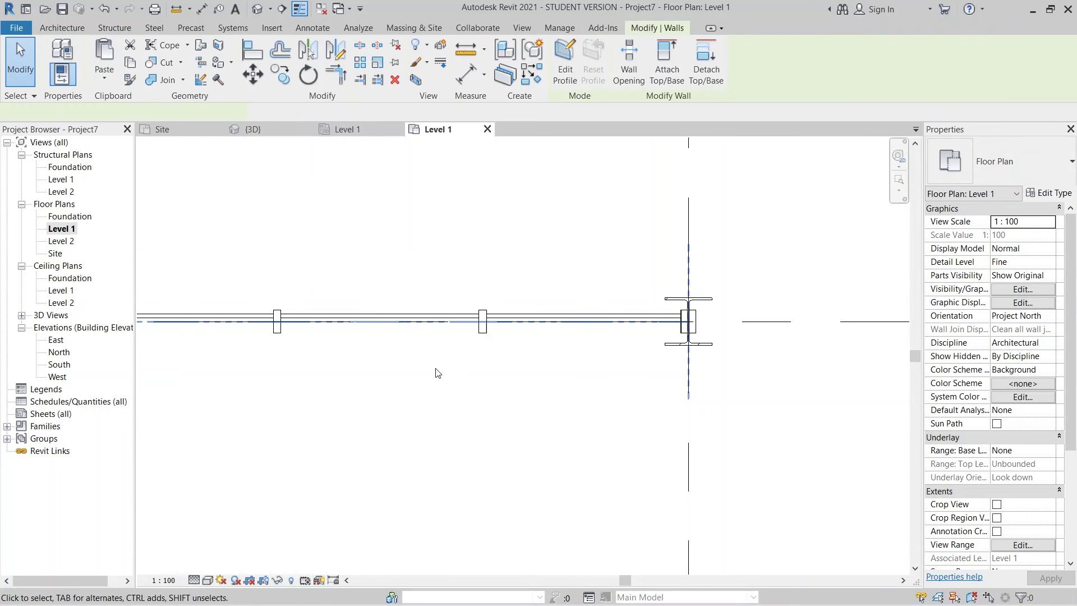
{"action": "key", "text": "Escape"}
{"action": "scroll", "coordinate": [437, 373], "scroll_direction": "down", "scroll_amount": 1}
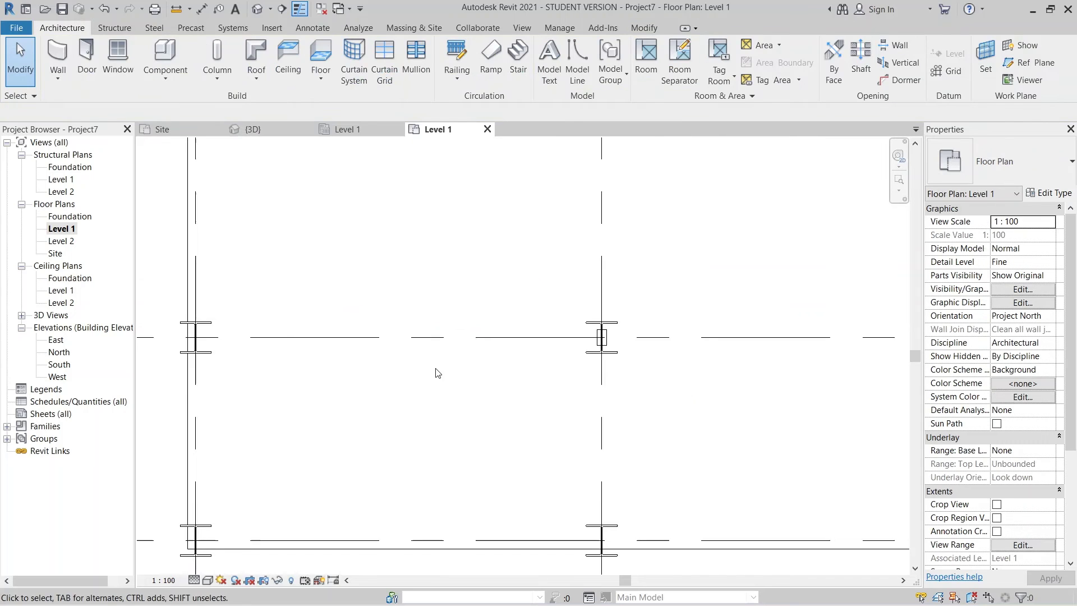
Remove the leftover 50 x 150mm mullions at the web of the column on grids B and 2.
{"action": "scroll", "coordinate": [659, 346], "scroll_direction": "up", "scroll_amount": 2}
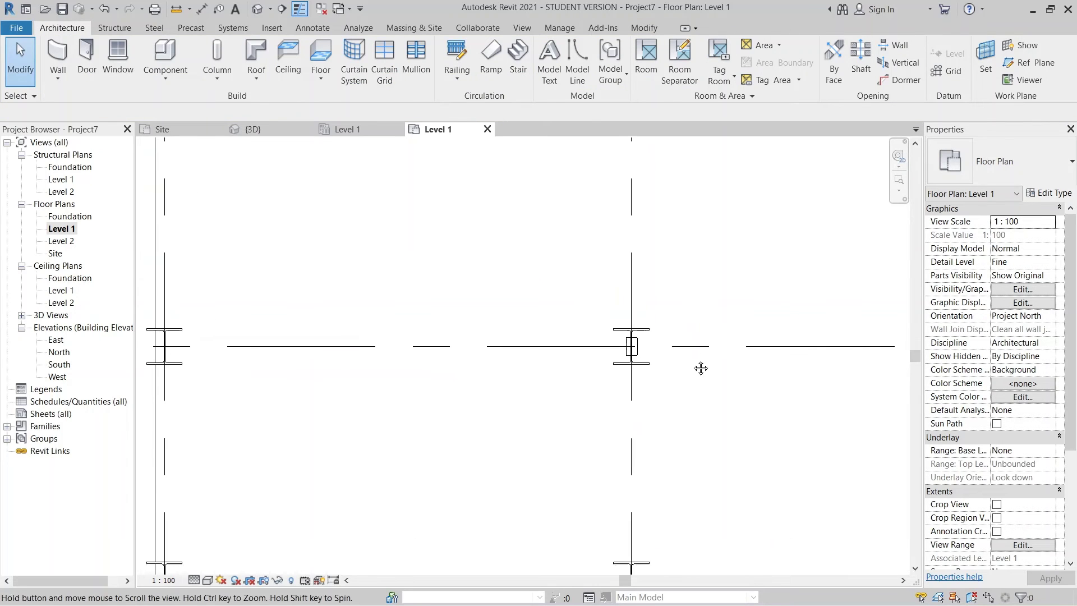
{"action": "left_click", "coordinate": [626, 352]}
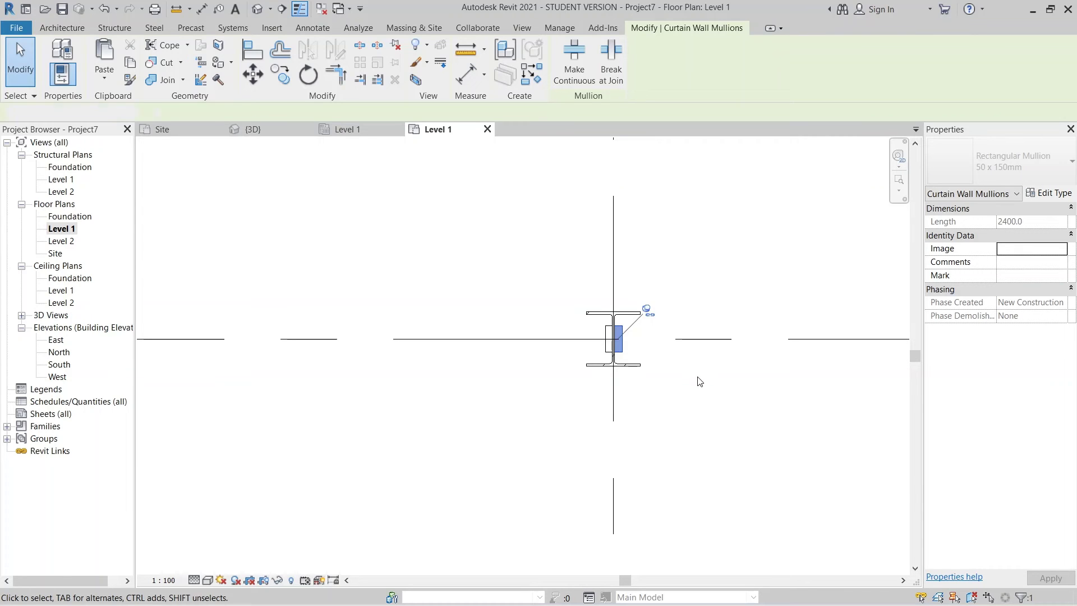
{"action": "key", "text": "Escape"}
{"action": "scroll", "coordinate": [699, 384], "scroll_direction": "down", "scroll_amount": 2}
{"action": "scroll", "coordinate": [694, 377], "scroll_direction": "up", "scroll_amount": 5}
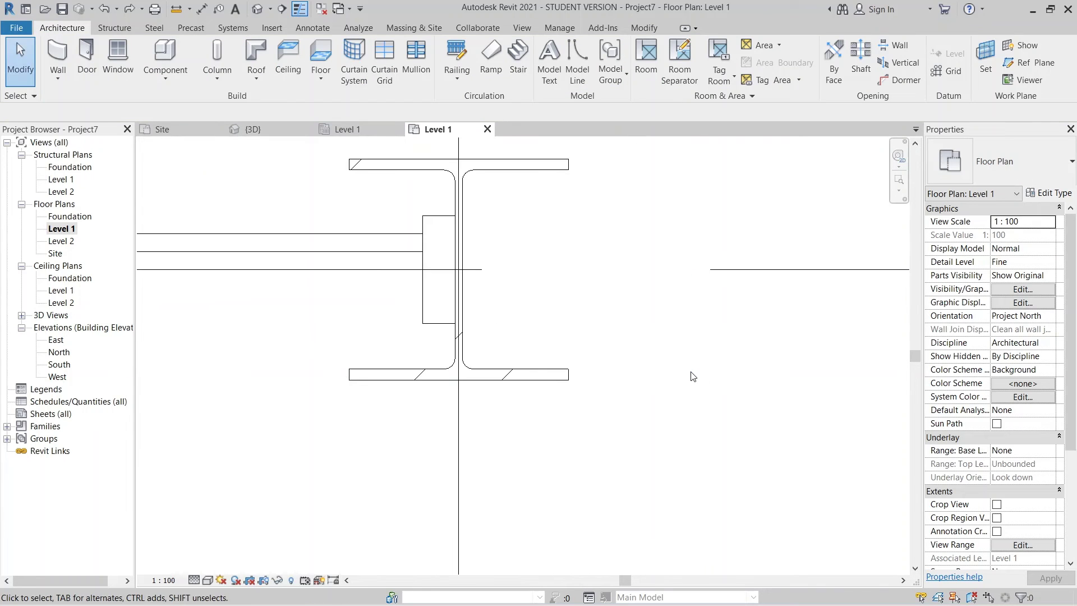
{"action": "scroll", "coordinate": [692, 372], "scroll_direction": "down", "scroll_amount": 3}
{"action": "scroll", "coordinate": [630, 368], "scroll_direction": "down", "scroll_amount": 1}
Draw a Curtain Wall Storefront wall along grid 2 from the westernmost column's inner web face to grid B's near web face, dismissing the save reminder.
{"action": "middle_click_drag", "start_coordinate": [630, 368], "coordinate": [264, 202]}
{"action": "scroll", "coordinate": [152, 266], "scroll_direction": "up", "scroll_amount": 1}
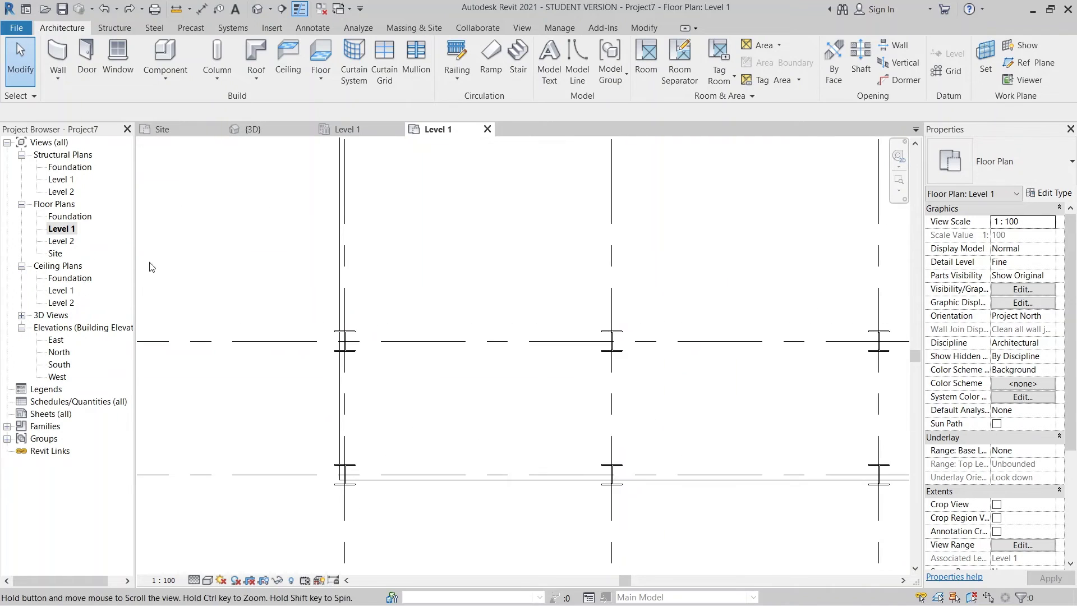
{"action": "left_click", "coordinate": [58, 59]}
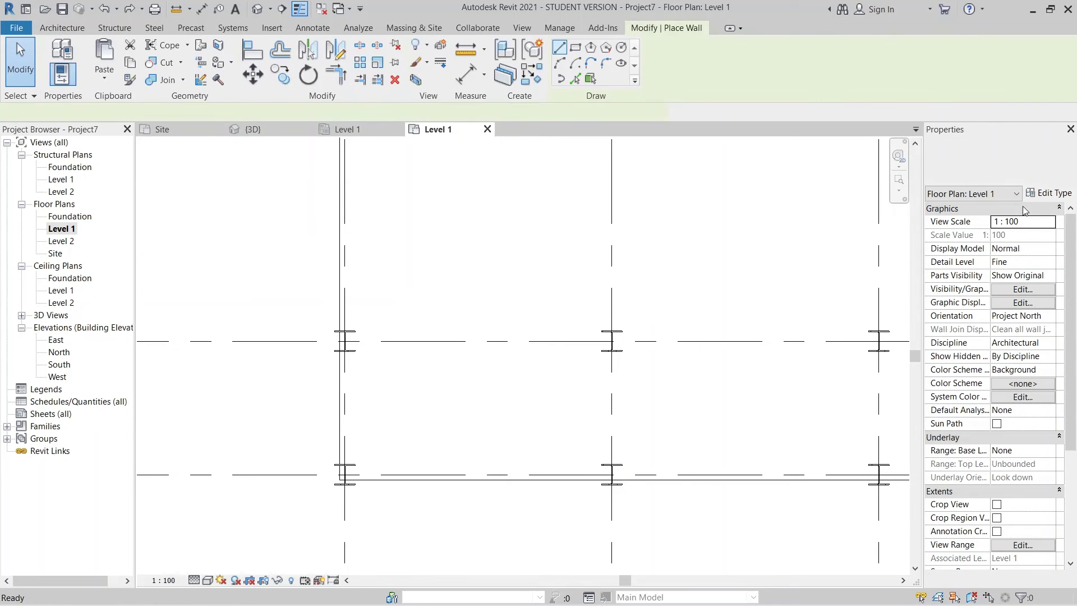
{"action": "left_click", "coordinate": [1015, 166]}
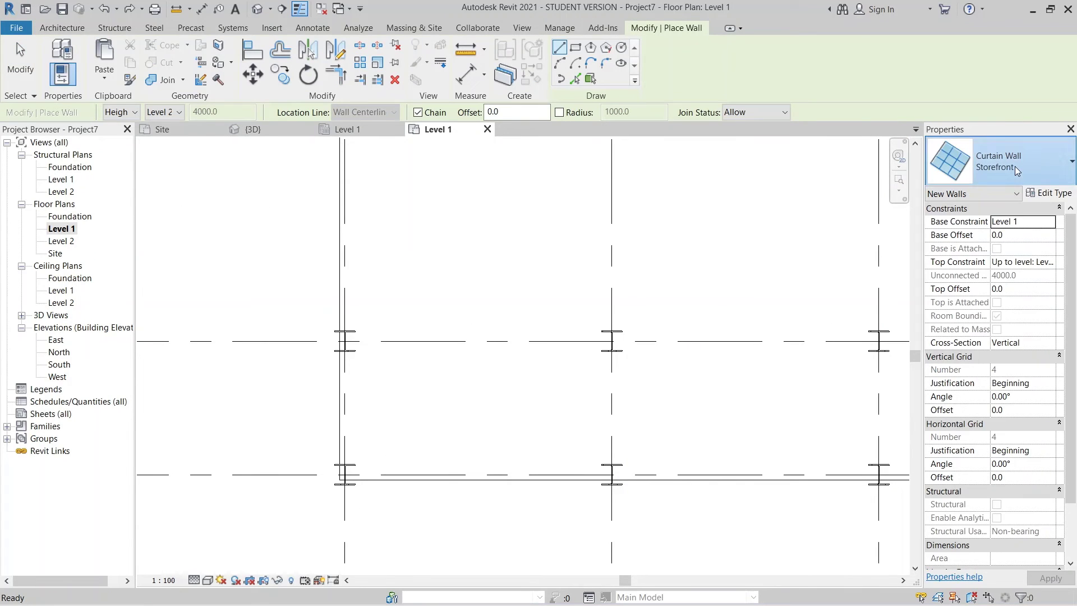
{"action": "left_click", "coordinate": [935, 474]}
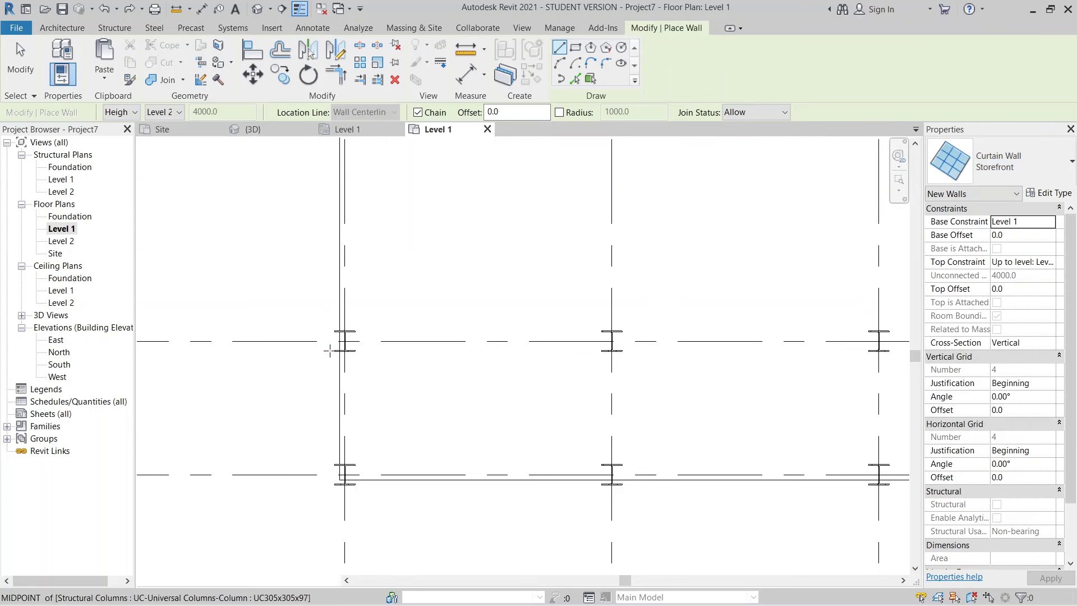
{"action": "scroll", "coordinate": [359, 477], "scroll_direction": "up", "scroll_amount": 5}
{"action": "scroll", "coordinate": [368, 324], "scroll_direction": "up", "scroll_amount": 4}
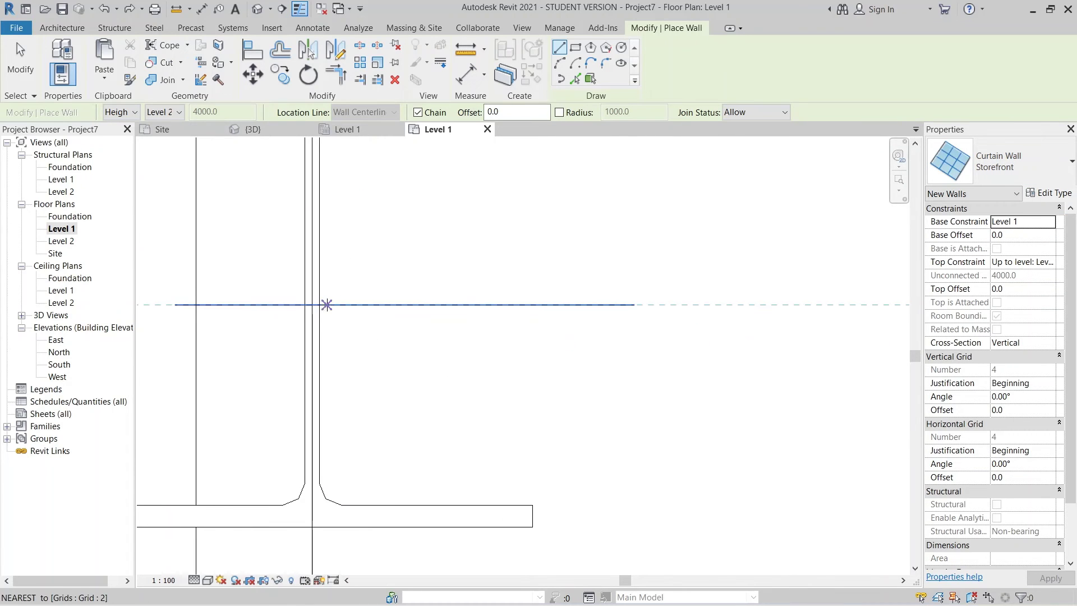
{"action": "scroll", "coordinate": [606, 305], "scroll_direction": "down", "scroll_amount": 5}
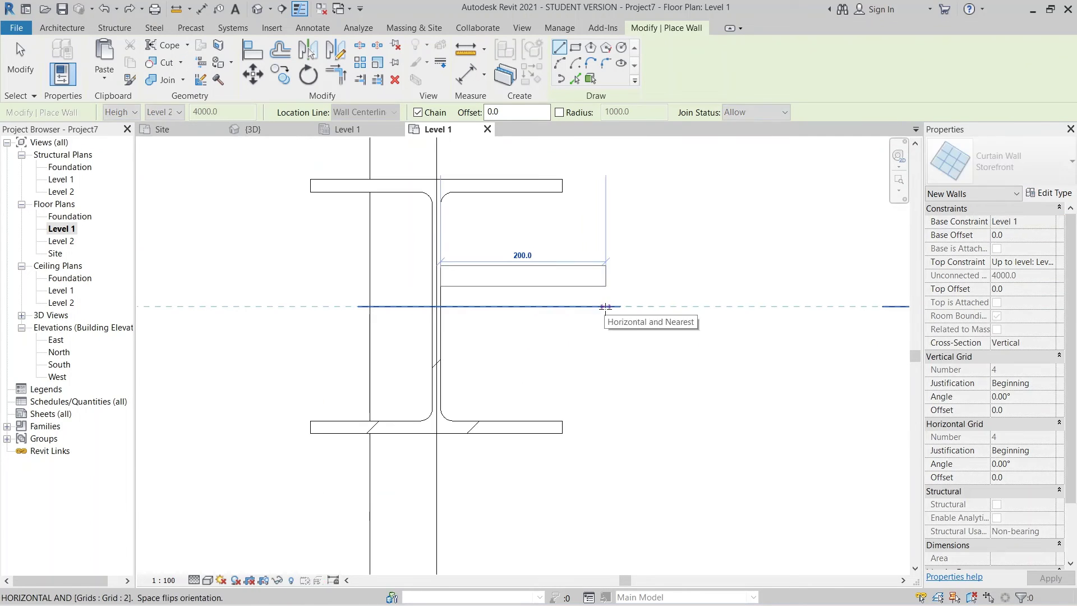
{"action": "middle_click_drag", "start_coordinate": [745, 318], "coordinate": [404, 324]}
{"action": "scroll", "coordinate": [561, 314], "scroll_direction": "down", "scroll_amount": 2}
{"action": "scroll", "coordinate": [729, 320], "scroll_direction": "down", "scroll_amount": 2}
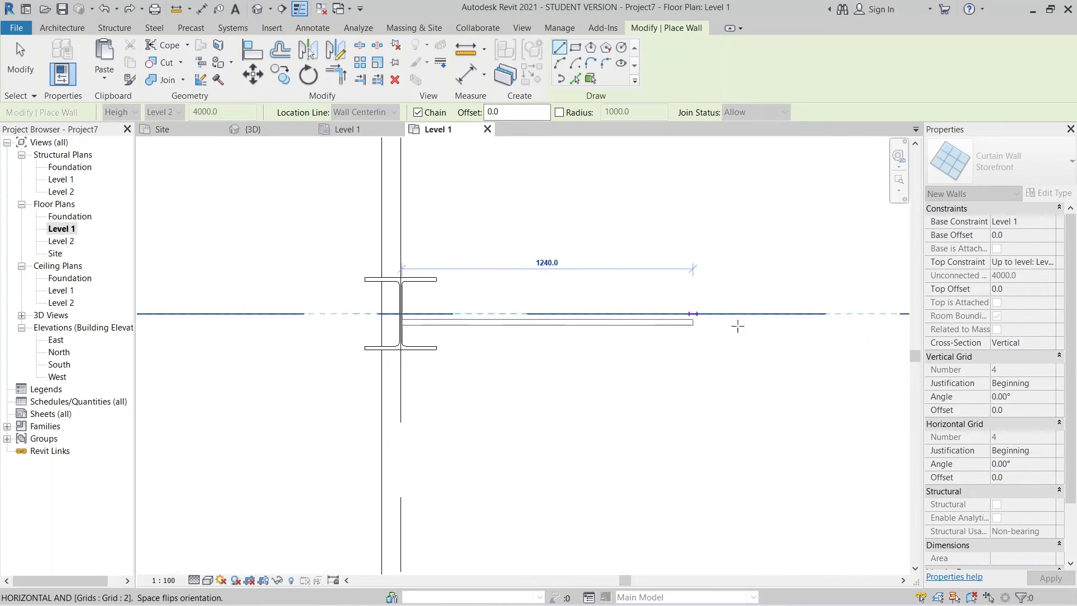
{"action": "middle_click_drag", "start_coordinate": [738, 322], "coordinate": [443, 332]}
{"action": "middle_click_drag", "start_coordinate": [725, 323], "coordinate": [365, 337]}
{"action": "scroll", "coordinate": [493, 320], "scroll_direction": "up", "scroll_amount": 6}
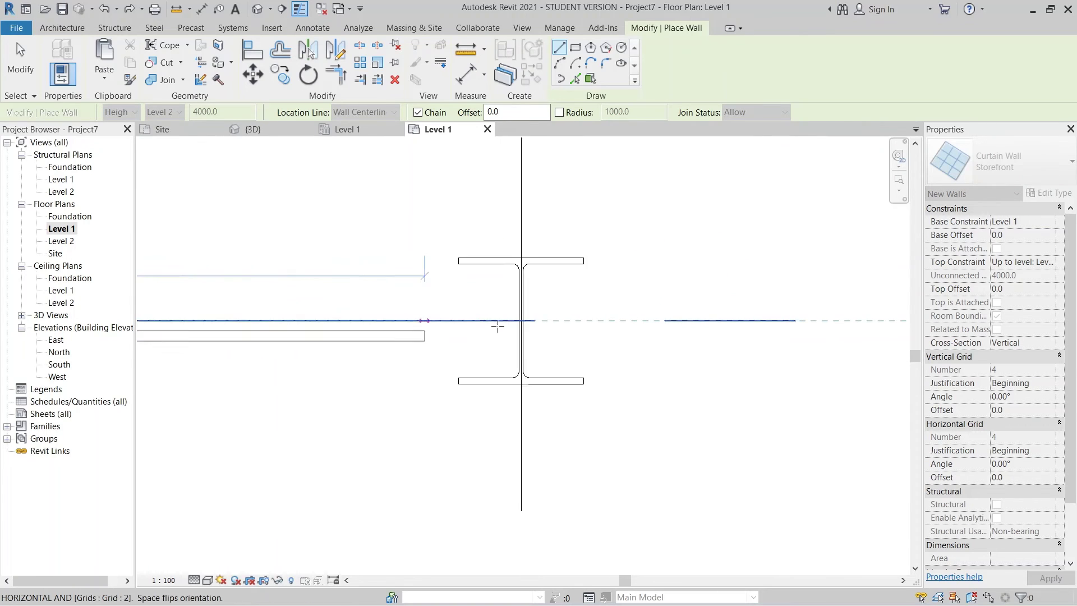
{"action": "scroll", "coordinate": [617, 314], "scroll_direction": "up", "scroll_amount": 1}
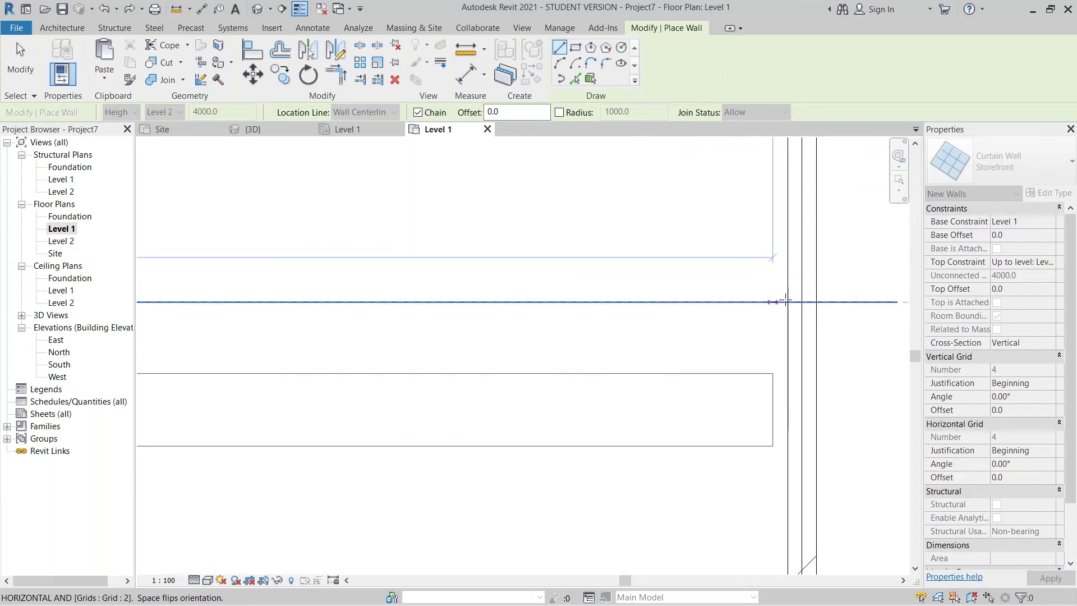
{"action": "left_click", "coordinate": [788, 301]}
{"action": "scroll", "coordinate": [767, 395], "scroll_direction": "down", "scroll_amount": 2}
{"action": "middle_click_drag", "start_coordinate": [766, 396], "coordinate": [443, 425]}
{"action": "key", "text": "Escape"}
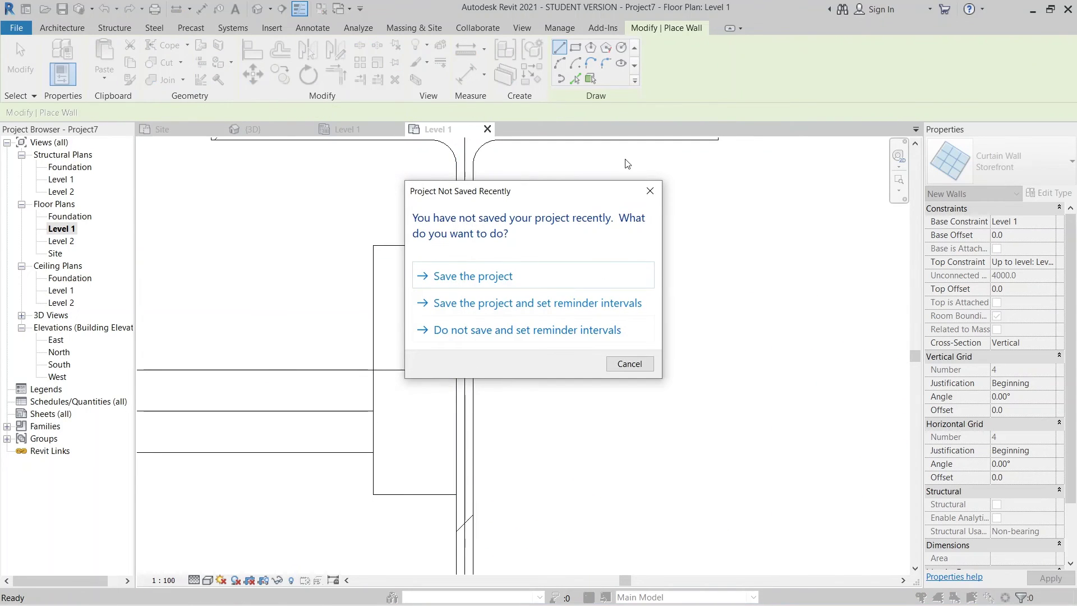
{"action": "left_click", "coordinate": [651, 191]}
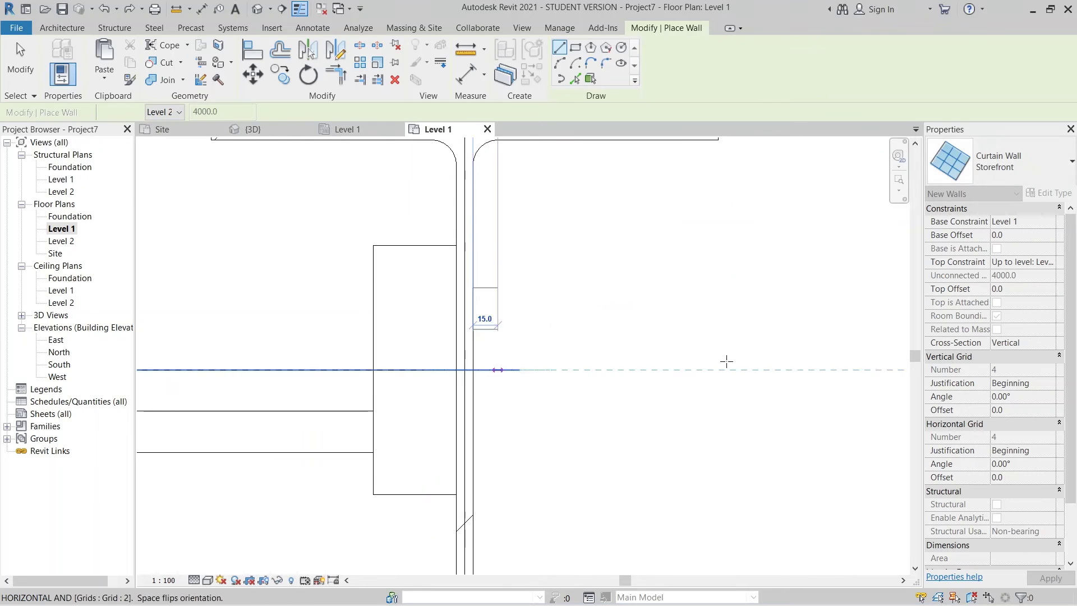
Draw a storefront wall along grid 2 from the far web face of the grid B column to the near web face of the grid C column.
{"action": "scroll", "coordinate": [743, 360], "scroll_direction": "down", "scroll_amount": 6}
{"action": "middle_click_drag", "start_coordinate": [731, 370], "coordinate": [646, 387]}
{"action": "scroll", "coordinate": [520, 368], "scroll_direction": "down", "scroll_amount": 2}
{"action": "scroll", "coordinate": [698, 359], "scroll_direction": "up", "scroll_amount": 6}
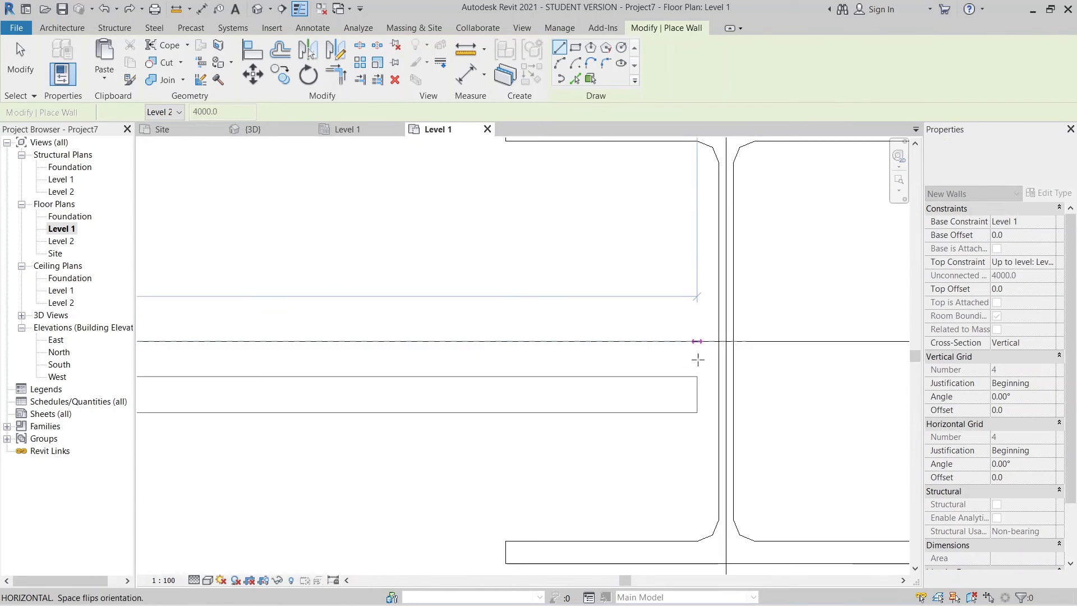
{"action": "scroll", "coordinate": [697, 360], "scroll_direction": "up", "scroll_amount": 2}
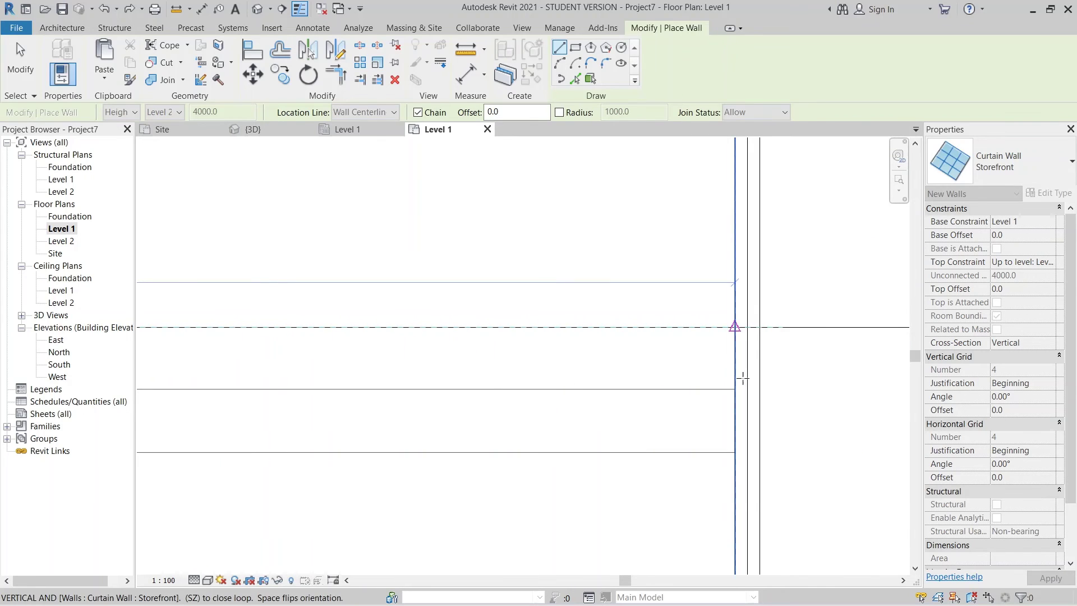
{"action": "key", "text": "Escape"}
{"action": "key", "text": "Escape"}
{"action": "scroll", "coordinate": [764, 378], "scroll_direction": "down", "scroll_amount": 1}
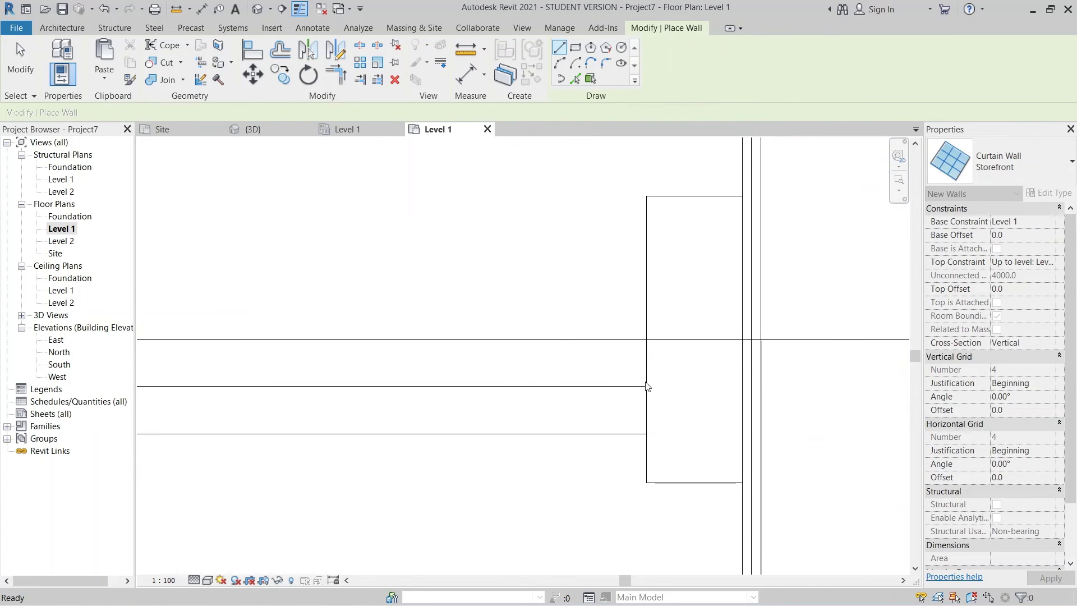
Draw a storefront wall along grid 2 from the grid C column's far web face past grid D to the near web face of the grid E column.
{"action": "middle_click_drag", "start_coordinate": [647, 387], "coordinate": [531, 391]}
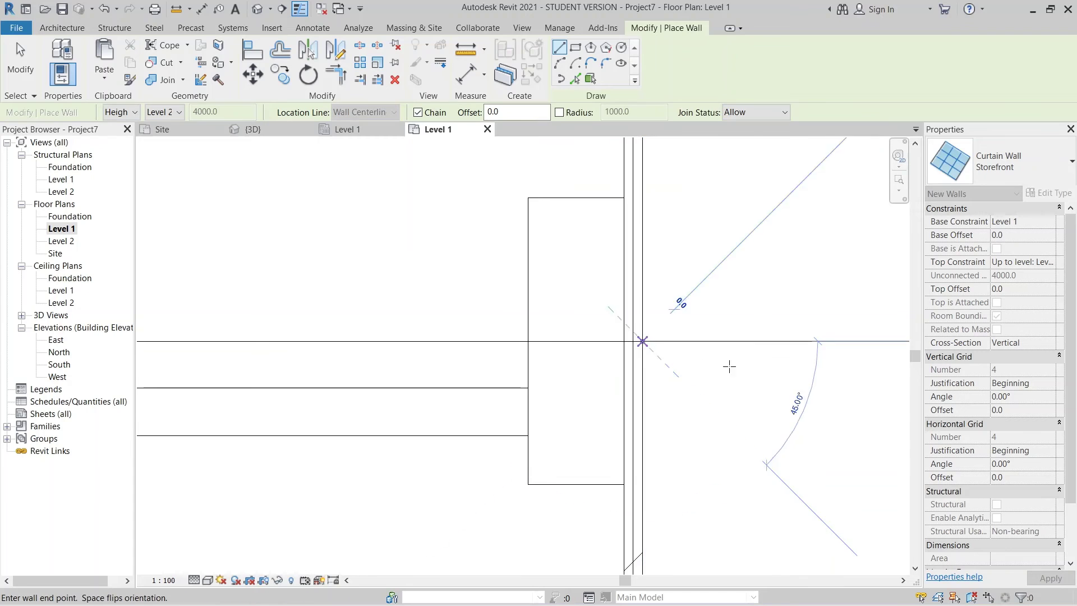
{"action": "scroll", "coordinate": [738, 377], "scroll_direction": "down", "scroll_amount": 6}
{"action": "middle_click_drag", "start_coordinate": [761, 386], "coordinate": [140, 395]}
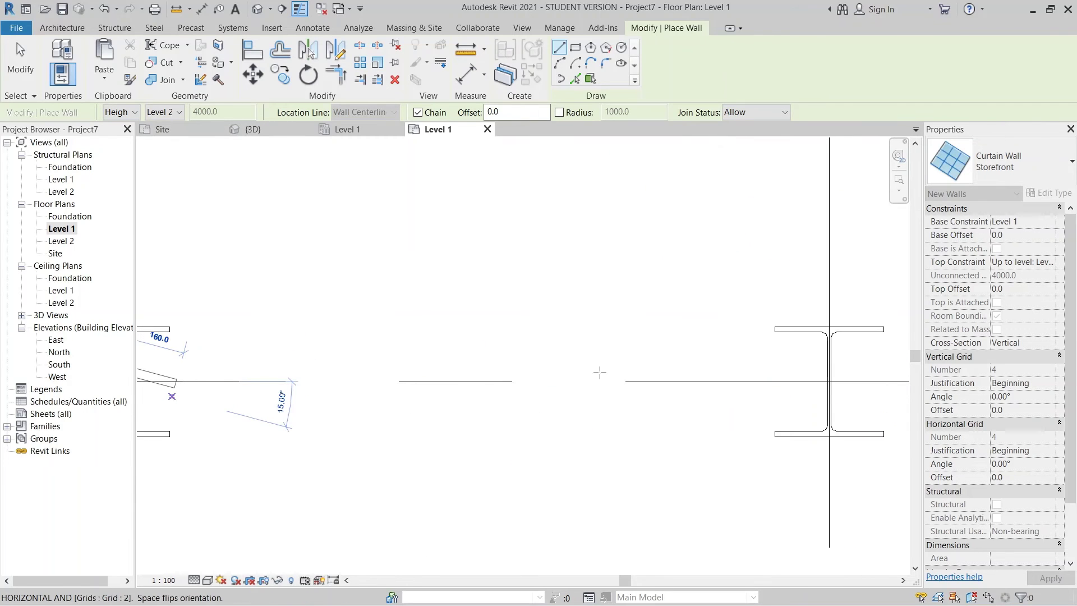
{"action": "scroll", "coordinate": [651, 377], "scroll_direction": "down", "scroll_amount": 3}
{"action": "middle_click_drag", "start_coordinate": [651, 378], "coordinate": [465, 386]}
{"action": "scroll", "coordinate": [645, 387], "scroll_direction": "up", "scroll_amount": 4}
{"action": "scroll", "coordinate": [686, 388], "scroll_direction": "up", "scroll_amount": 3}
{"action": "middle_click_drag", "start_coordinate": [688, 389], "coordinate": [374, 397]}
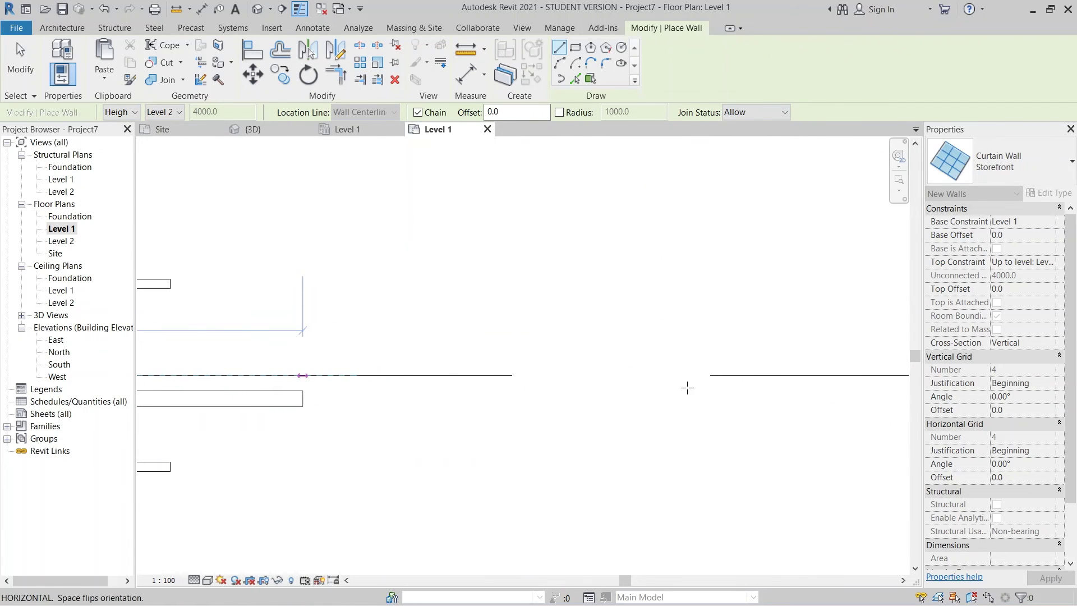
{"action": "scroll", "coordinate": [687, 387], "scroll_direction": "up", "scroll_amount": 1}
{"action": "middle_click_drag", "start_coordinate": [750, 394], "coordinate": [402, 405]}
{"action": "middle_click_drag", "start_coordinate": [635, 409], "coordinate": [372, 423]}
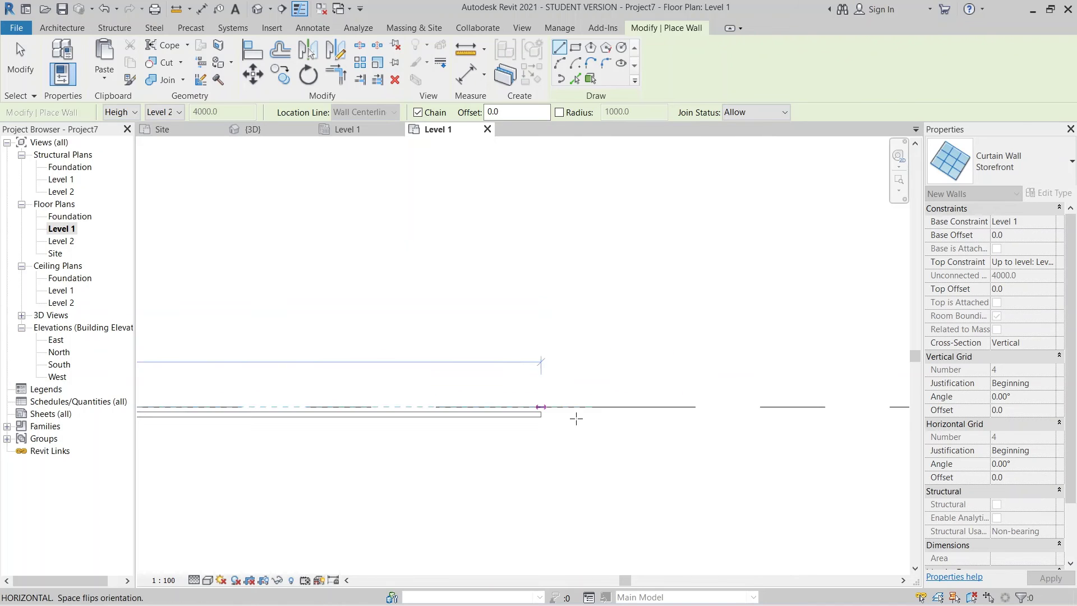
{"action": "scroll", "coordinate": [561, 422], "scroll_direction": "down", "scroll_amount": 3}
{"action": "scroll", "coordinate": [654, 433], "scroll_direction": "down", "scroll_amount": 1}
{"action": "middle_click_drag", "start_coordinate": [663, 436], "coordinate": [521, 438]}
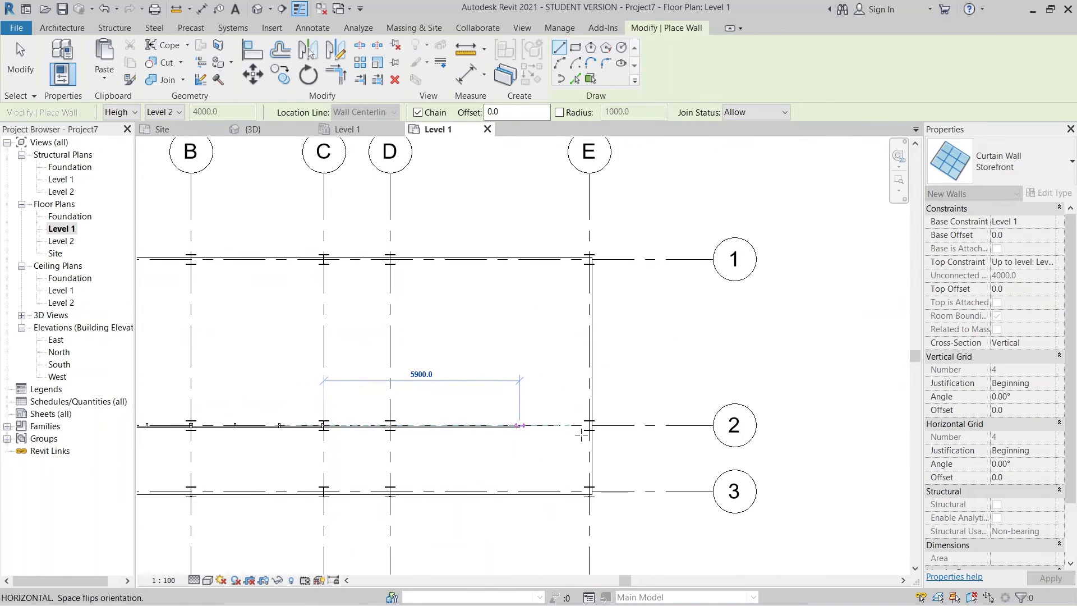
{"action": "scroll", "coordinate": [581, 431], "scroll_direction": "up", "scroll_amount": 6}
{"action": "scroll", "coordinate": [593, 414], "scroll_direction": "up", "scroll_amount": 1}
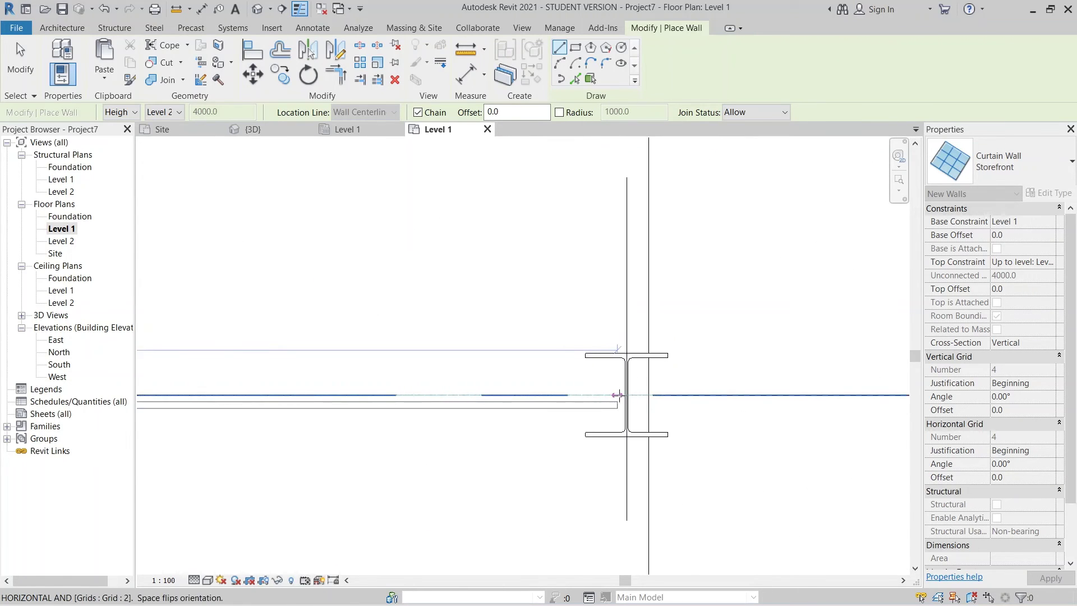
{"action": "scroll", "coordinate": [623, 395], "scroll_direction": "up", "scroll_amount": 3}
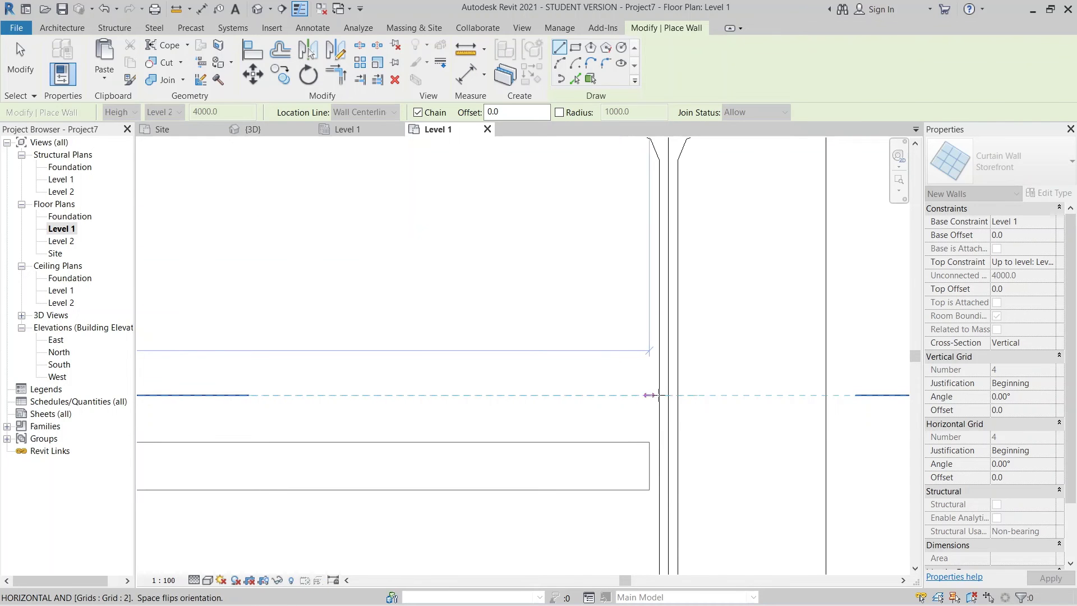
{"action": "left_click", "coordinate": [659, 394]}
{"action": "key", "text": "Escape"}
{"action": "key", "text": "Escape"}
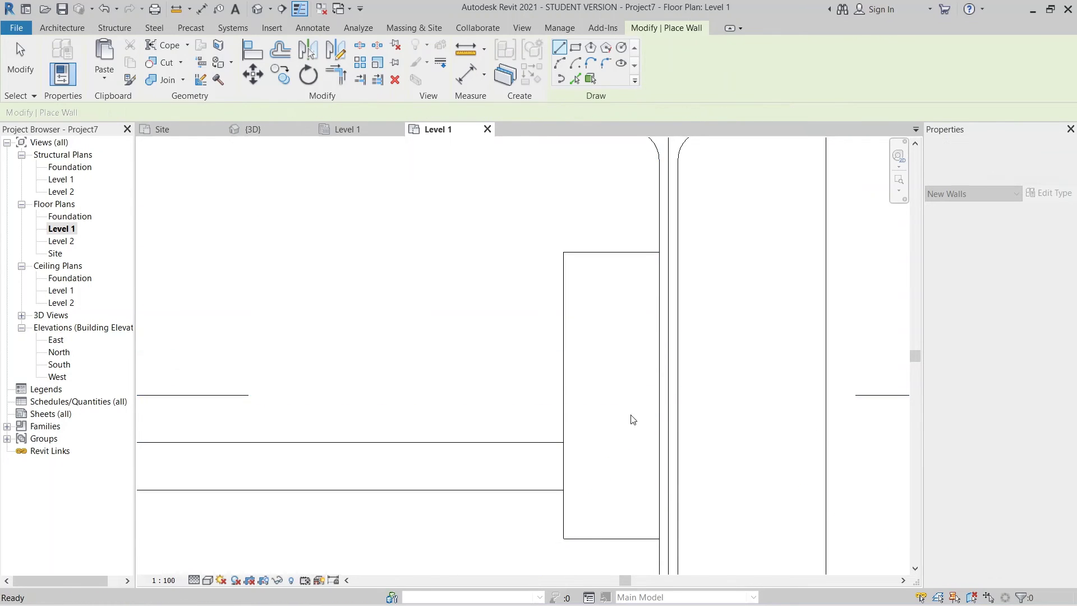
Delete the storefront wall on grid 2 that spans from grid C to grid E.
{"action": "scroll", "coordinate": [611, 431], "scroll_direction": "down", "scroll_amount": 7}
{"action": "middle_click_drag", "start_coordinate": [456, 461], "coordinate": [519, 450]}
{"action": "left_click", "coordinate": [519, 450]}
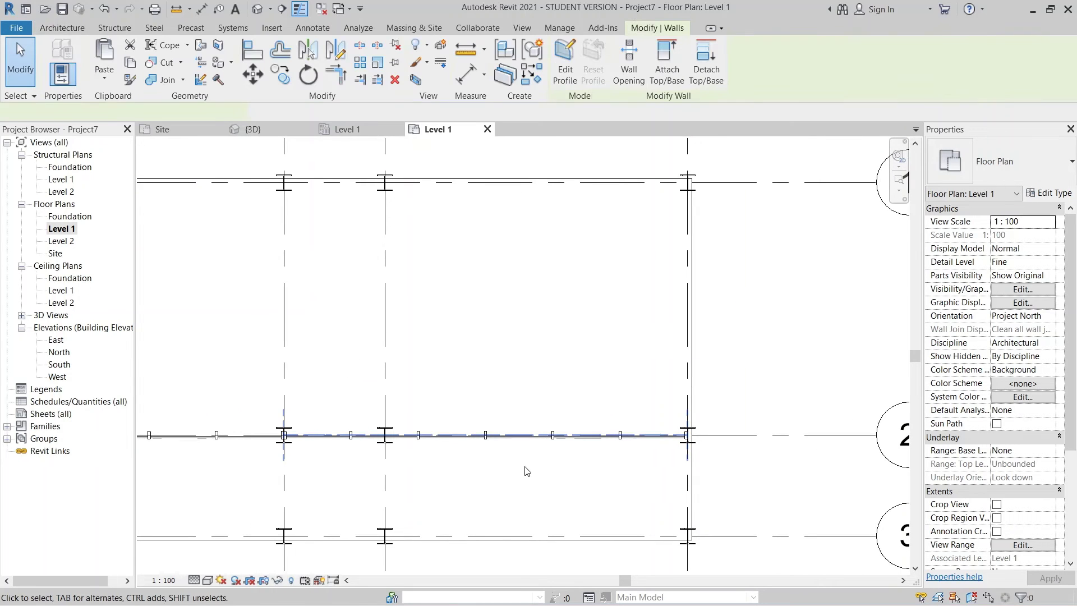
{"action": "left_click", "coordinate": [528, 472]}
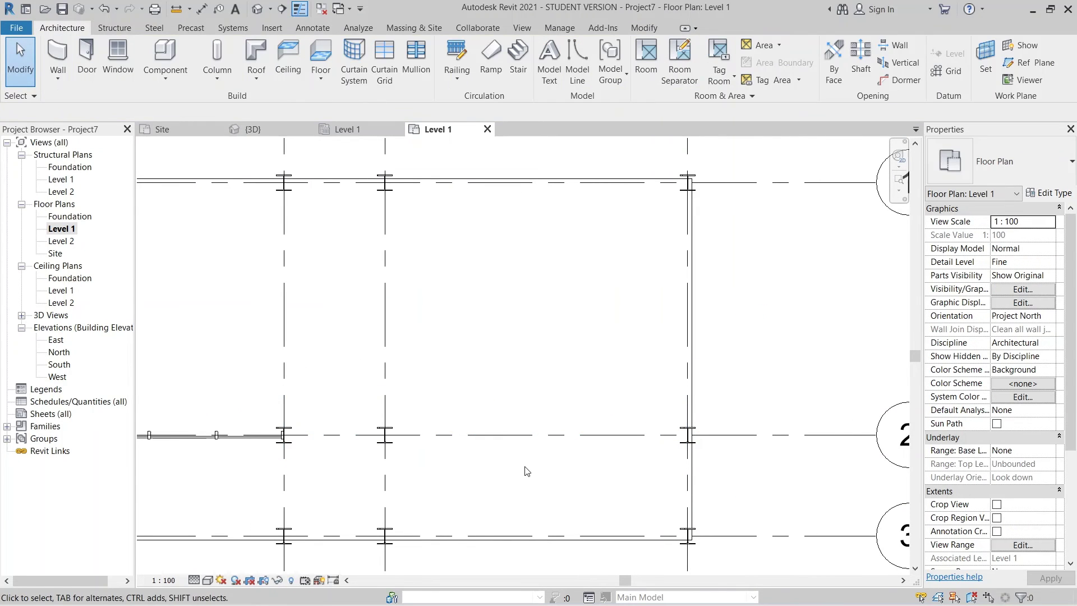
{"action": "scroll", "coordinate": [525, 470], "scroll_direction": "down", "scroll_amount": 3}
{"action": "scroll", "coordinate": [445, 473], "scroll_direction": "up", "scroll_amount": 5}
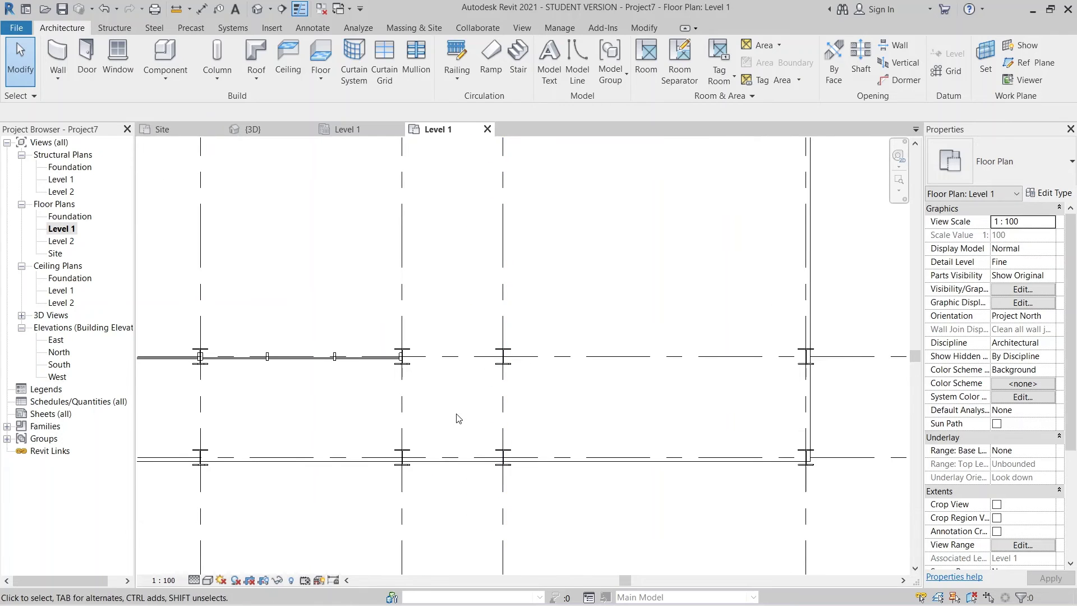
{"action": "key", "text": "b"}
{"action": "key", "text": "m"}
{"action": "scroll", "coordinate": [409, 362], "scroll_direction": "up", "scroll_amount": 5}
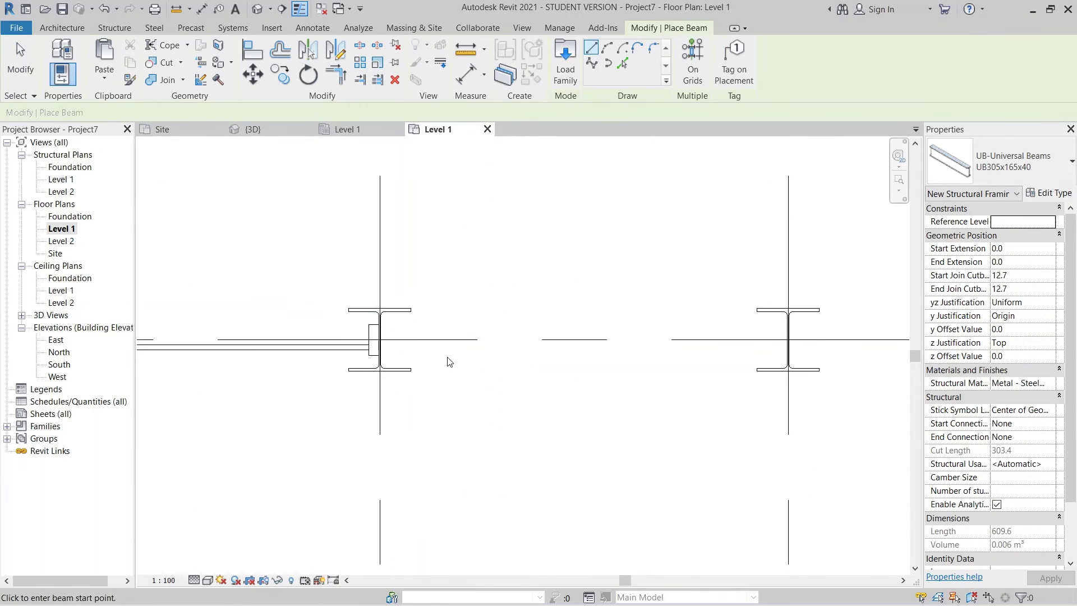
{"action": "key", "text": "Escape"}
Draw a Curtain Wall Storefront wall along grid 2 from the grid C column's web to the near web face of the grid D column.
{"action": "left_click", "coordinate": [58, 56]}
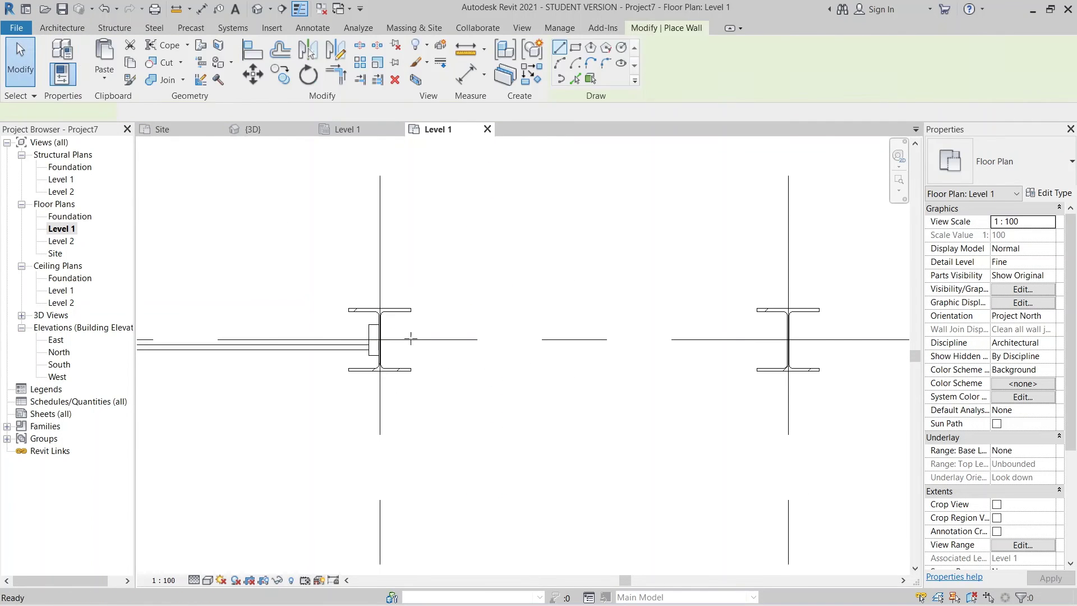
{"action": "scroll", "coordinate": [382, 341], "scroll_direction": "up", "scroll_amount": 5}
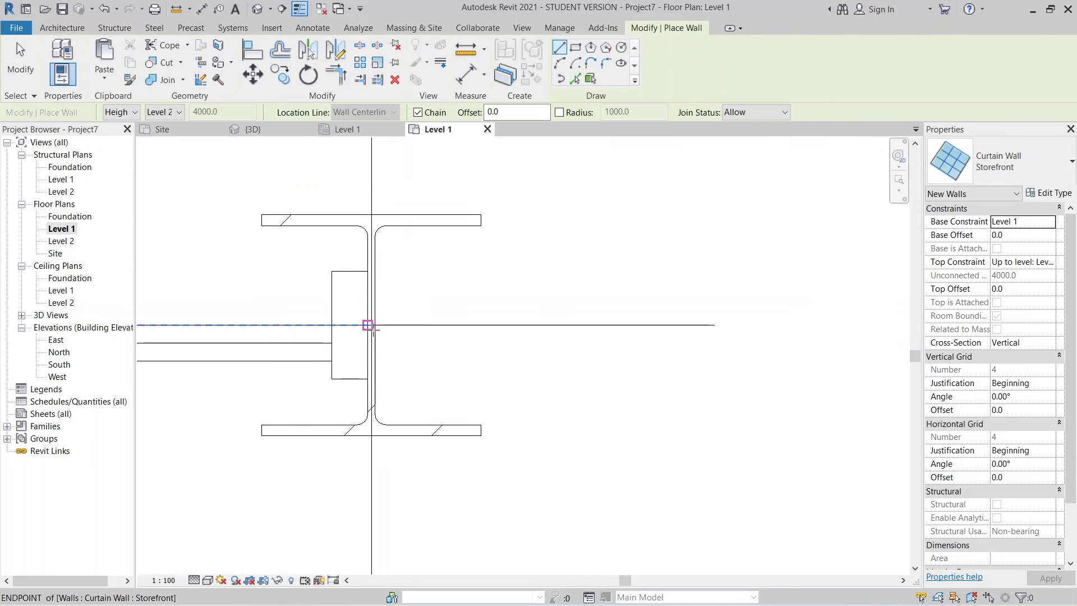
{"action": "left_click", "coordinate": [368, 325]}
{"action": "scroll", "coordinate": [618, 348], "scroll_direction": "down", "scroll_amount": 3}
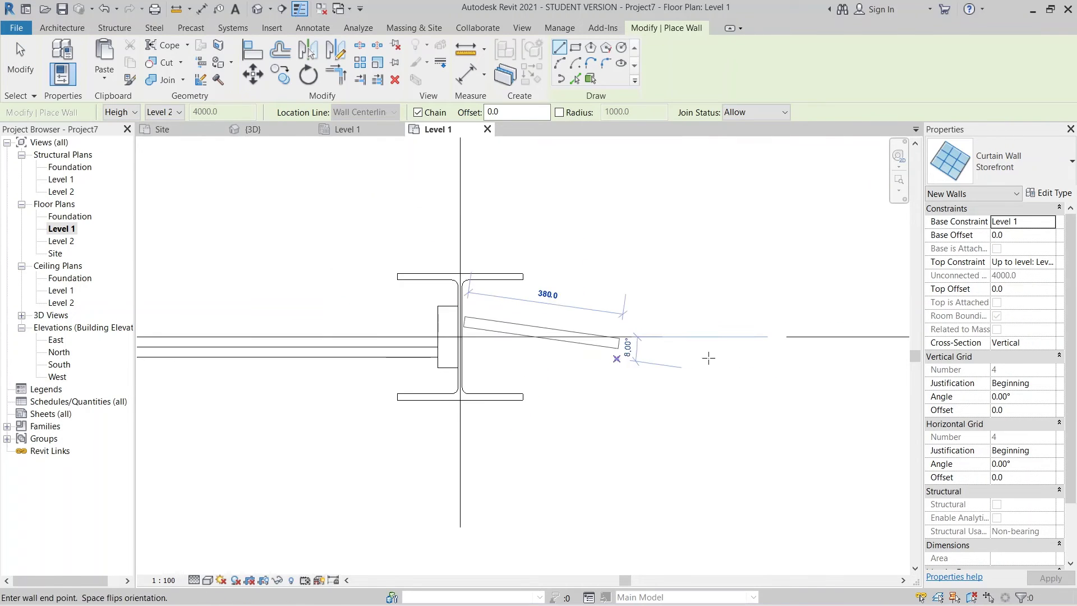
{"action": "scroll", "coordinate": [590, 329], "scroll_direction": "up", "scroll_amount": 3}
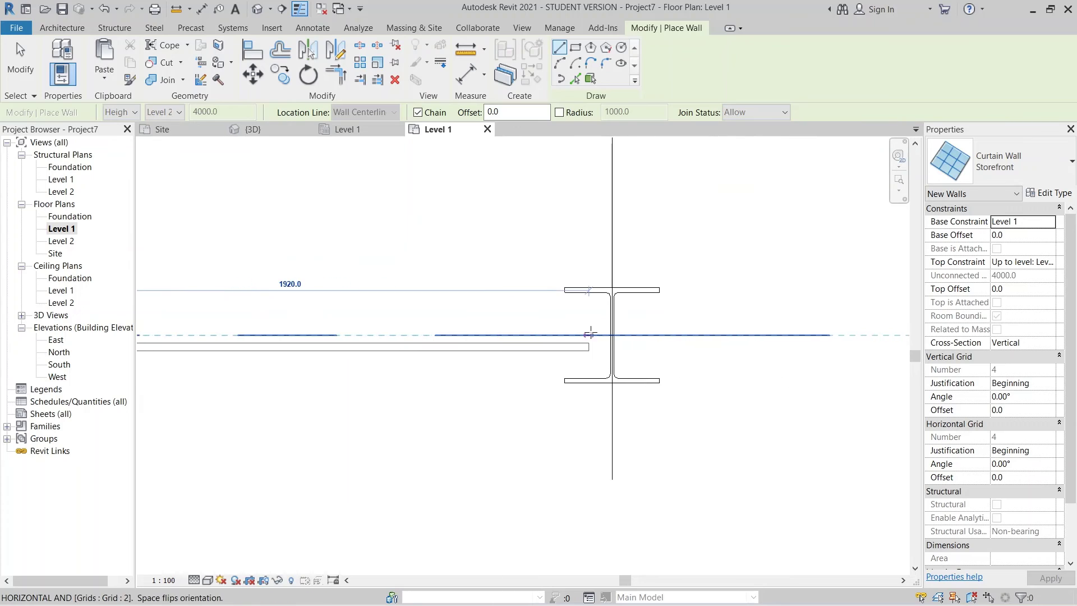
{"action": "scroll", "coordinate": [611, 338], "scroll_direction": "up", "scroll_amount": 3}
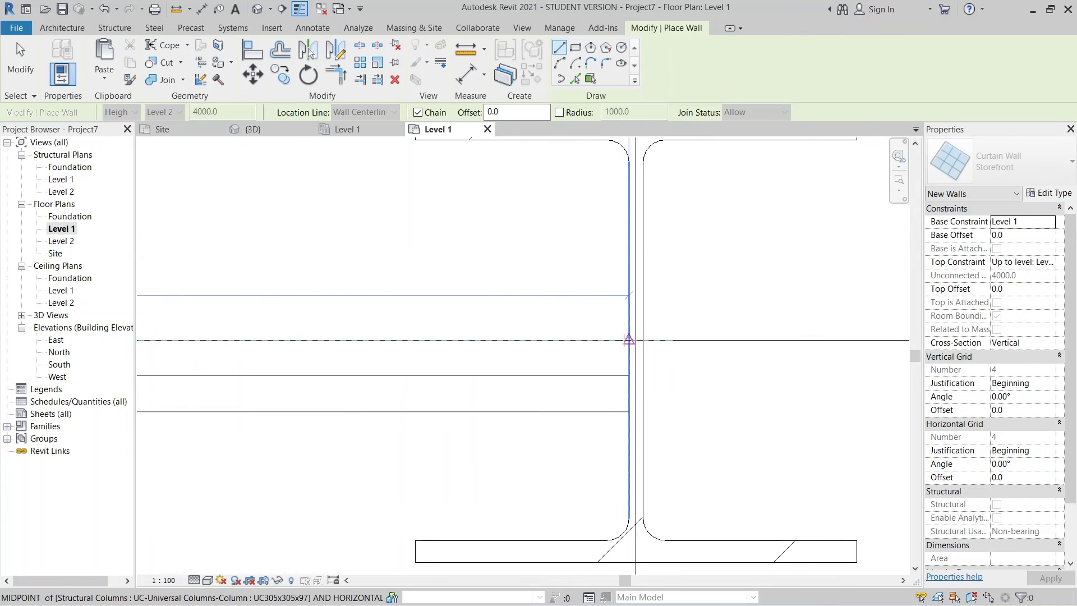
{"action": "left_click", "coordinate": [621, 338]}
{"action": "key", "text": "Escape"}
{"action": "scroll", "coordinate": [611, 303], "scroll_direction": "down", "scroll_amount": 3}
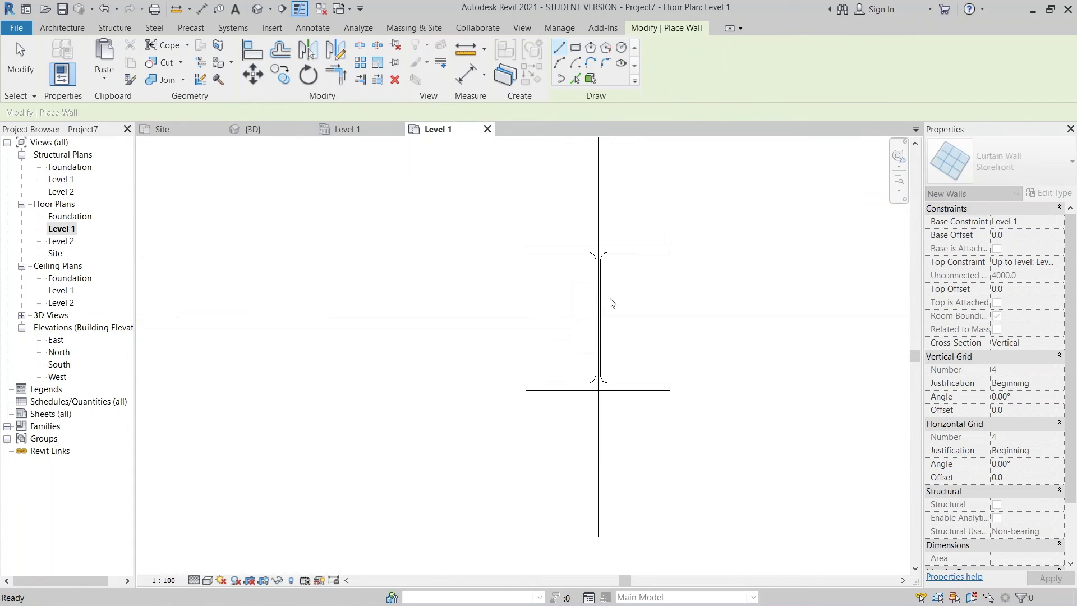
{"action": "key", "text": "Escape"}
Copy the storefront walls between grids A and D from grid 2 up to grid 1.
{"action": "scroll", "coordinate": [610, 294], "scroll_direction": "down", "scroll_amount": 2}
{"action": "scroll", "coordinate": [610, 336], "scroll_direction": "down", "scroll_amount": 2}
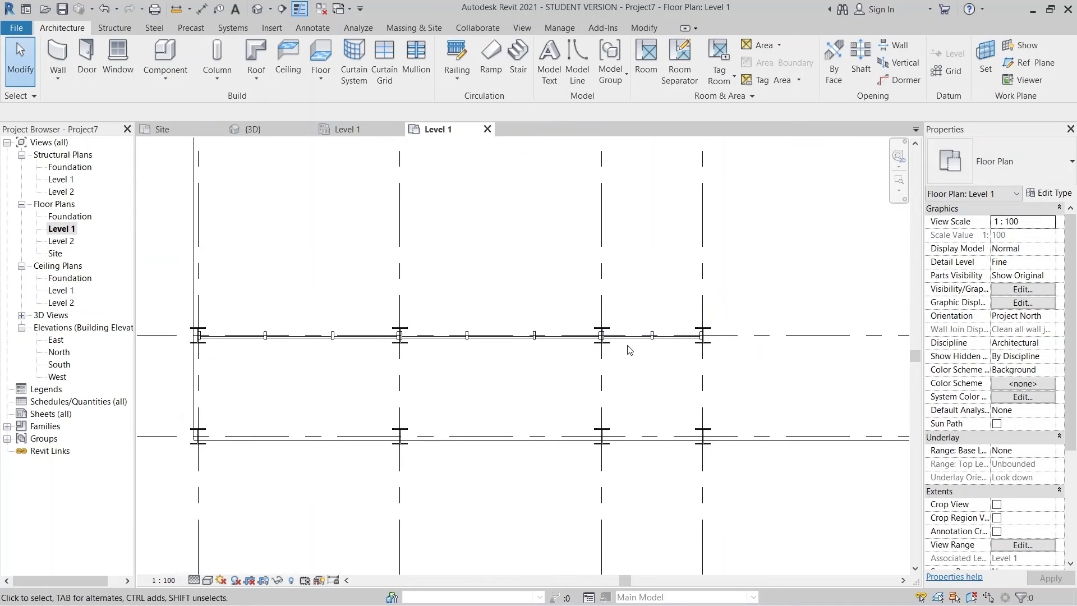
{"action": "left_click", "coordinate": [630, 348]}
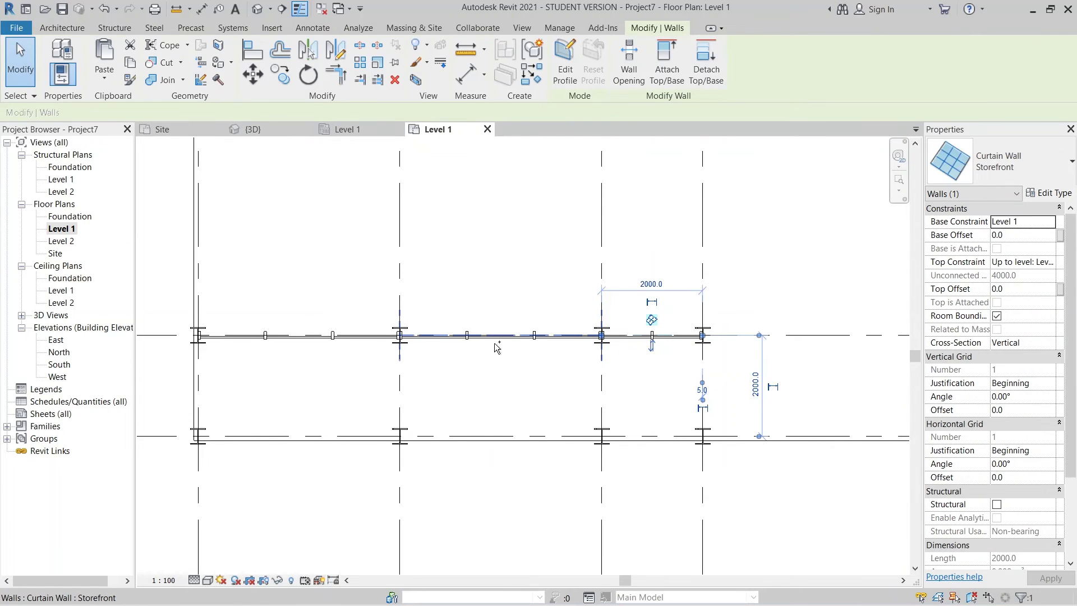
{"action": "left_click", "coordinate": [295, 344], "text": "ctrl"}
{"action": "scroll", "coordinate": [310, 357], "scroll_direction": "down", "scroll_amount": 3}
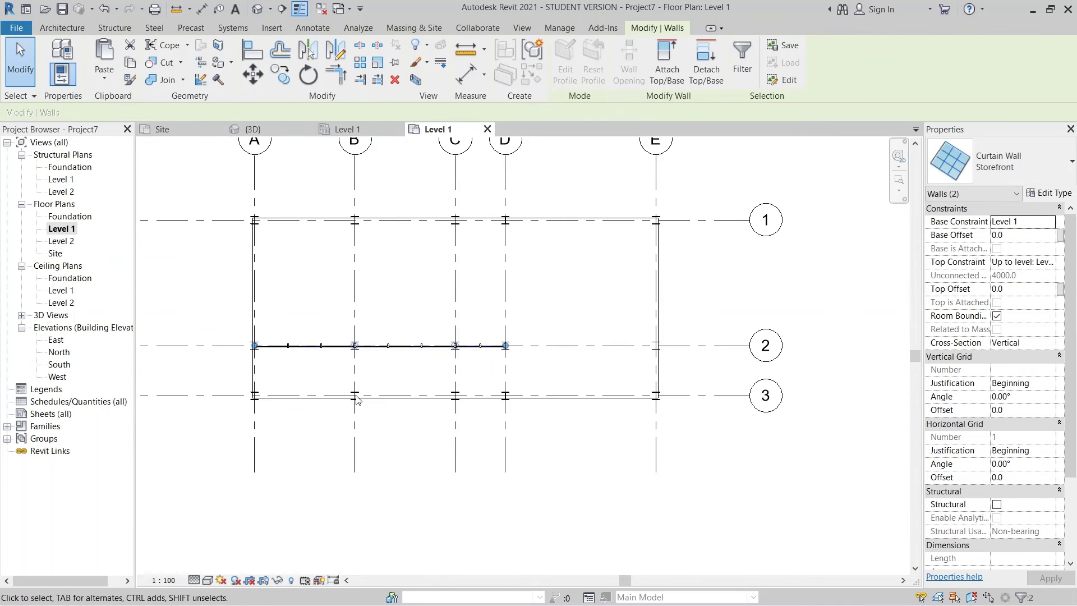
{"action": "key", "text": "c"}
{"action": "key", "text": "o"}
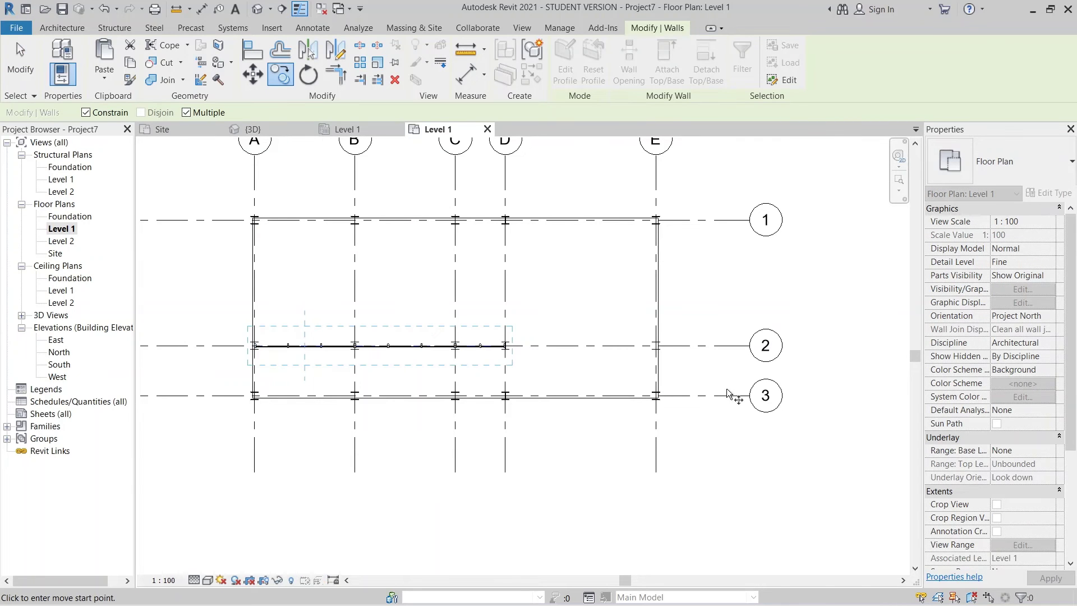
{"action": "left_click", "coordinate": [724, 346]}
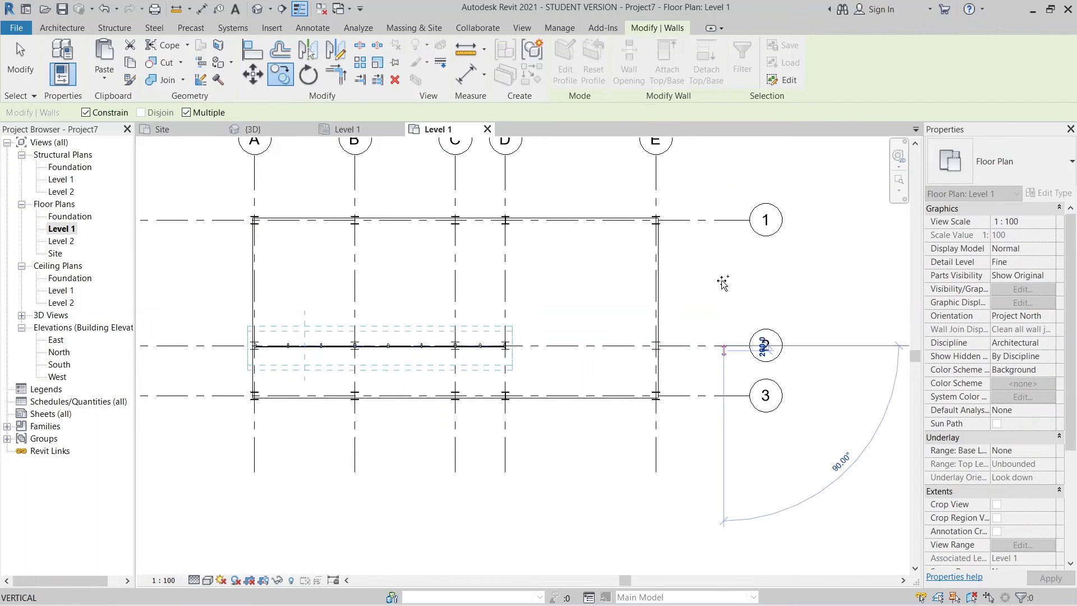
{"action": "left_click", "coordinate": [724, 220]}
{"action": "key", "text": "Escape"}
{"action": "key", "text": "Escape"}
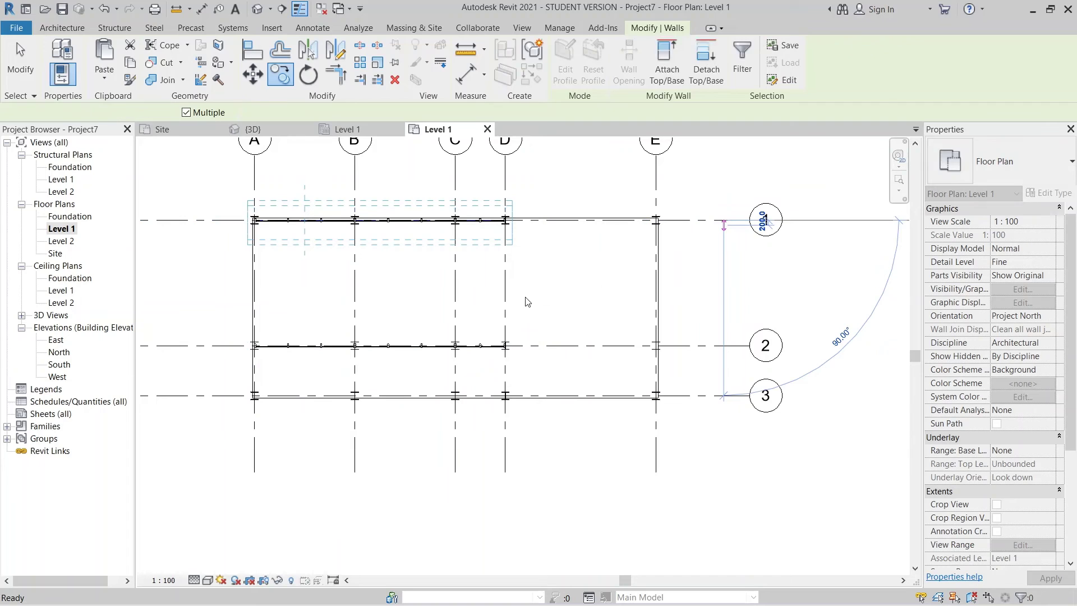
Draw a storefront wall along grid A from the inner flange midpoint of the grid 1 column to the facing flange midpoint of the grid 2 column.
{"action": "scroll", "coordinate": [402, 300], "scroll_direction": "up", "scroll_amount": 6}
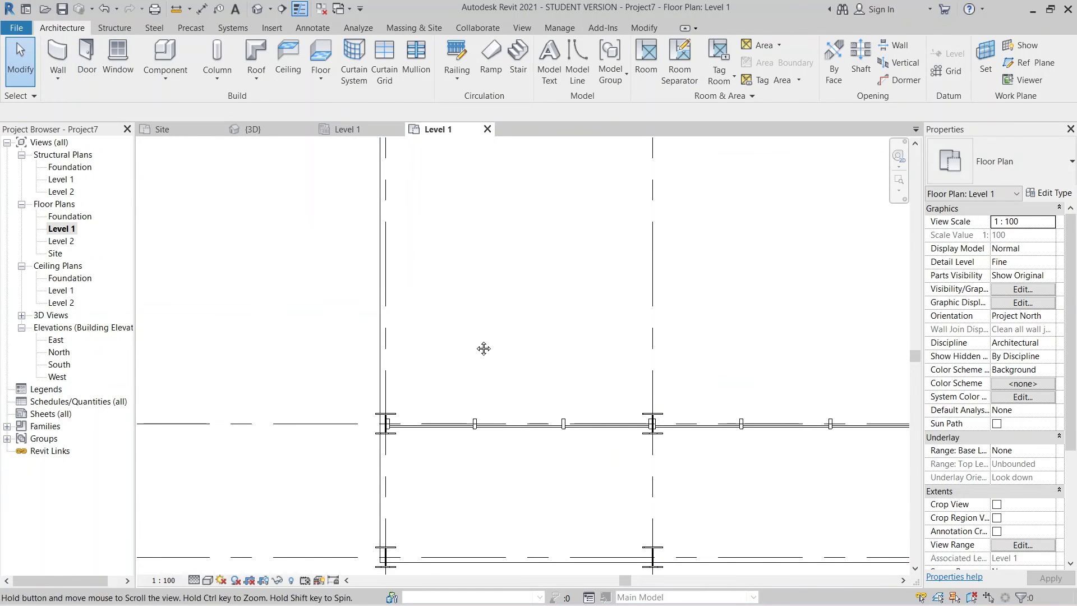
{"action": "scroll", "coordinate": [483, 352], "scroll_direction": "down", "scroll_amount": 5}
{"action": "middle_click_drag", "start_coordinate": [594, 292], "coordinate": [653, 302]}
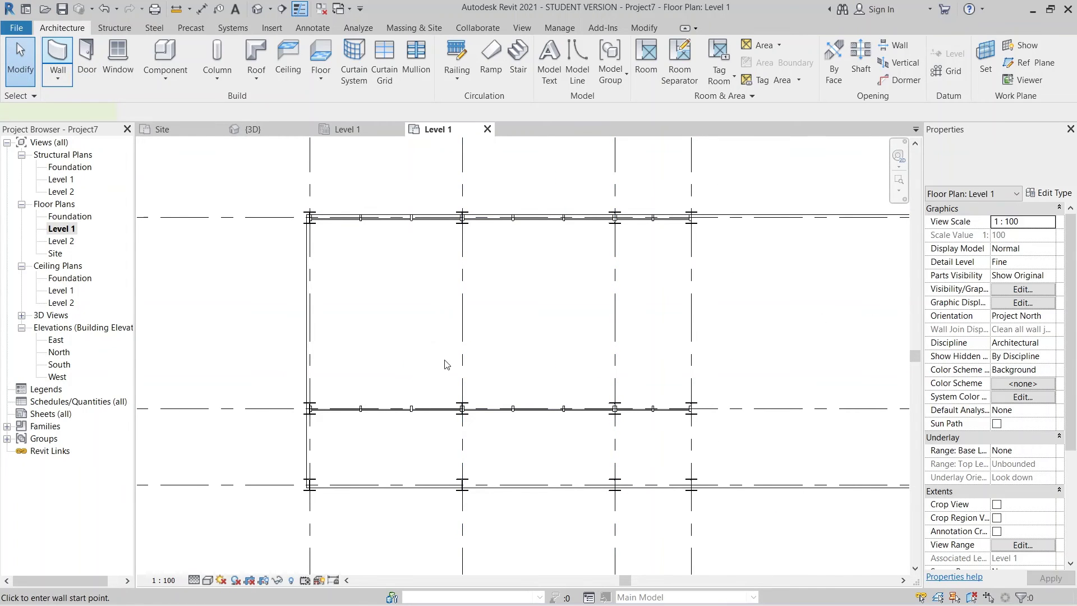
{"action": "scroll", "coordinate": [303, 401], "scroll_direction": "up", "scroll_amount": 8}
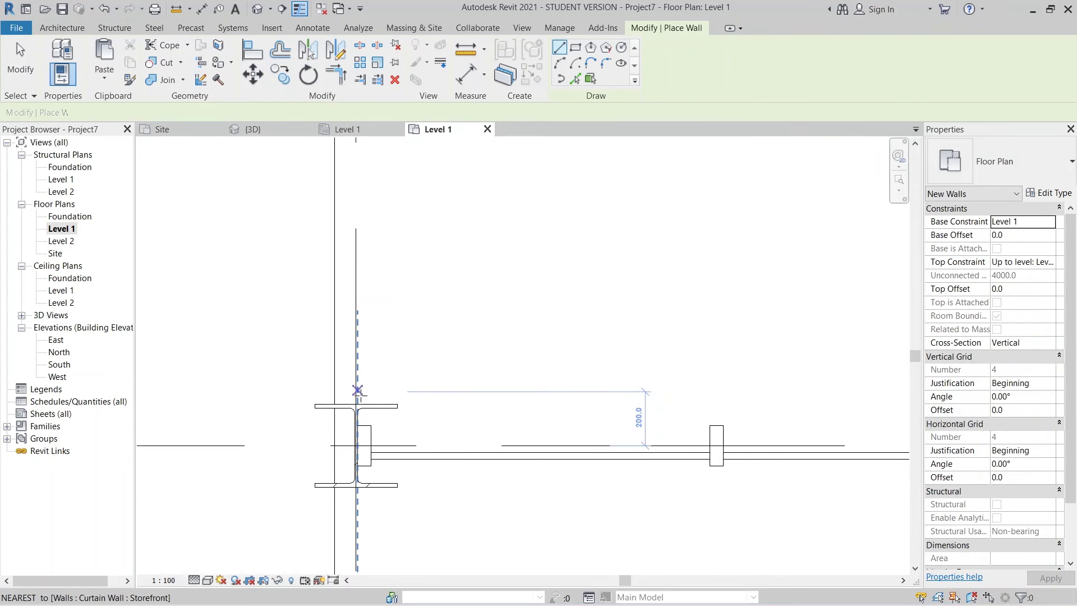
{"action": "scroll", "coordinate": [358, 390], "scroll_direction": "up", "scroll_amount": 4}
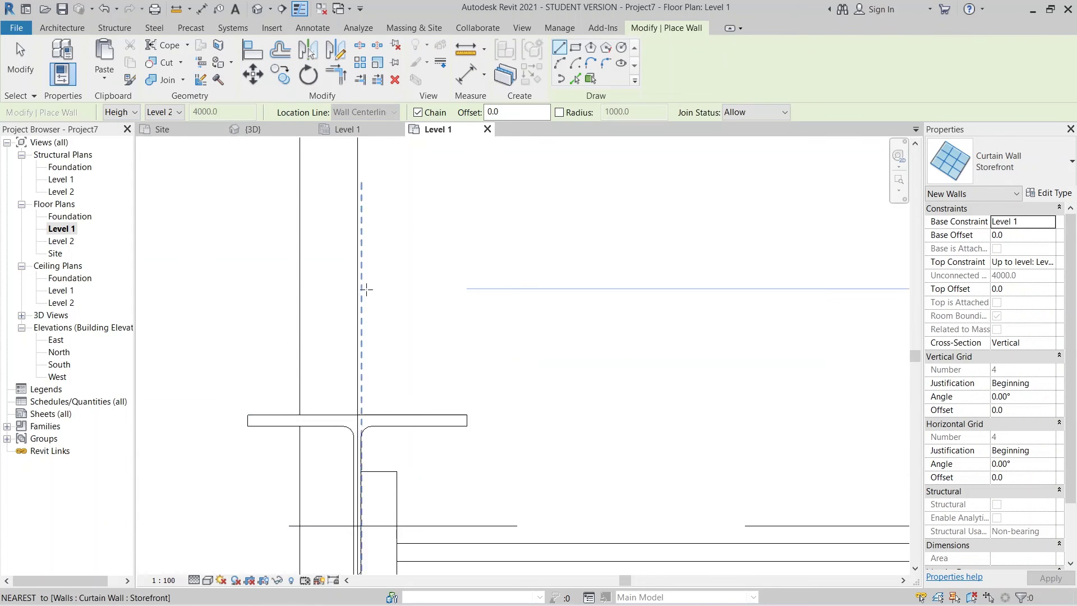
{"action": "scroll", "coordinate": [367, 290], "scroll_direction": "down", "scroll_amount": 3}
{"action": "middle_click_drag", "start_coordinate": [364, 314], "coordinate": [366, 516]}
{"action": "scroll", "coordinate": [386, 223], "scroll_direction": "down", "scroll_amount": 5}
{"action": "middle_click_drag", "start_coordinate": [405, 196], "coordinate": [392, 462]}
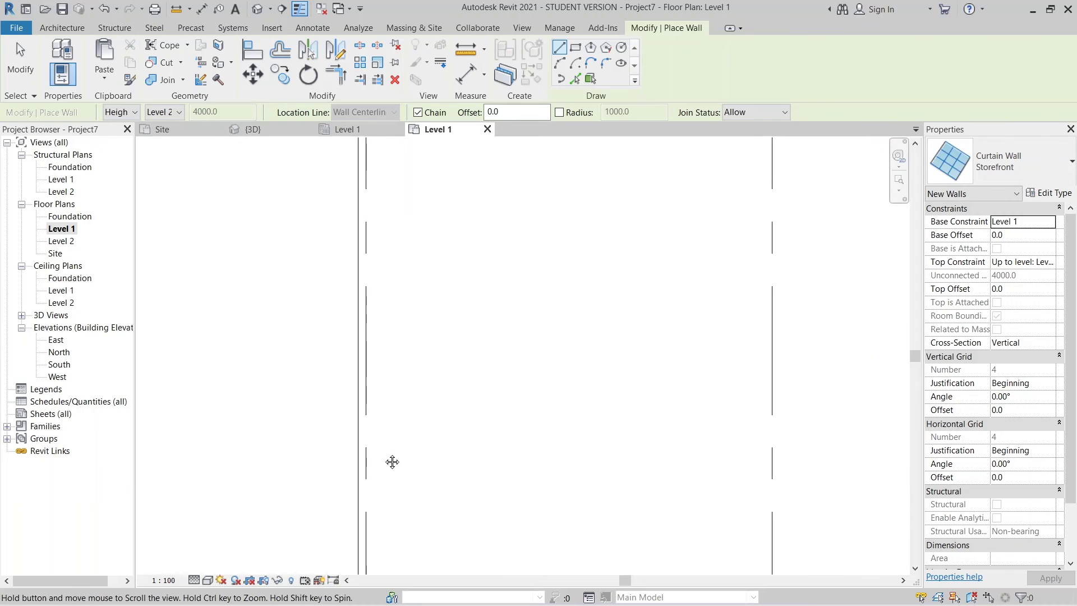
{"action": "middle_click_drag", "start_coordinate": [357, 188], "coordinate": [373, 416]}
{"action": "scroll", "coordinate": [369, 365], "scroll_direction": "down", "scroll_amount": 2}
{"action": "scroll", "coordinate": [372, 352], "scroll_direction": "up", "scroll_amount": 8}
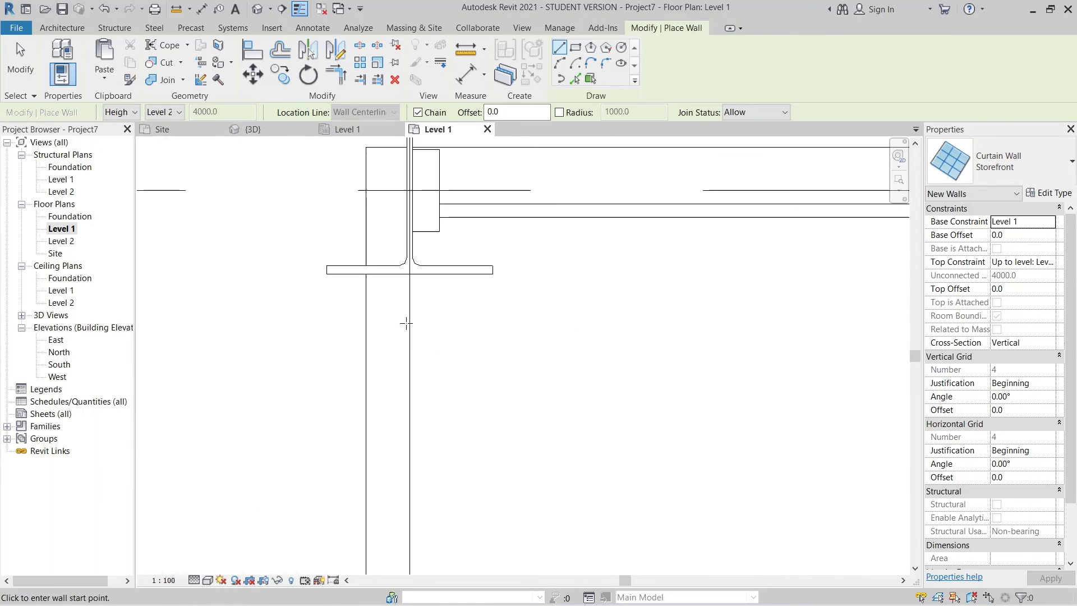
{"action": "left_click", "coordinate": [410, 273]}
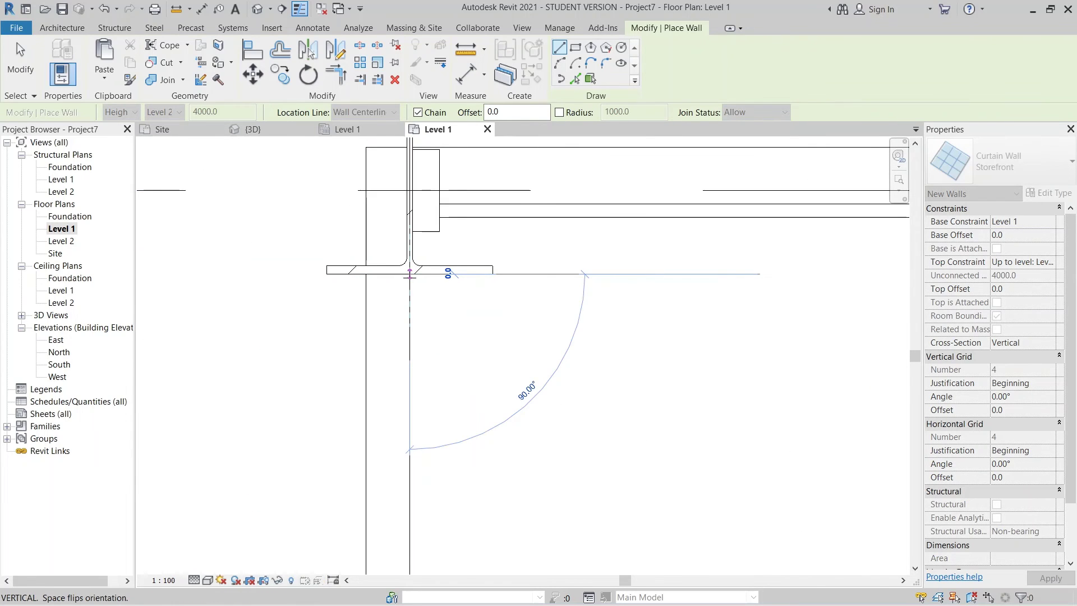
{"action": "scroll", "coordinate": [430, 401], "scroll_direction": "down", "scroll_amount": 4}
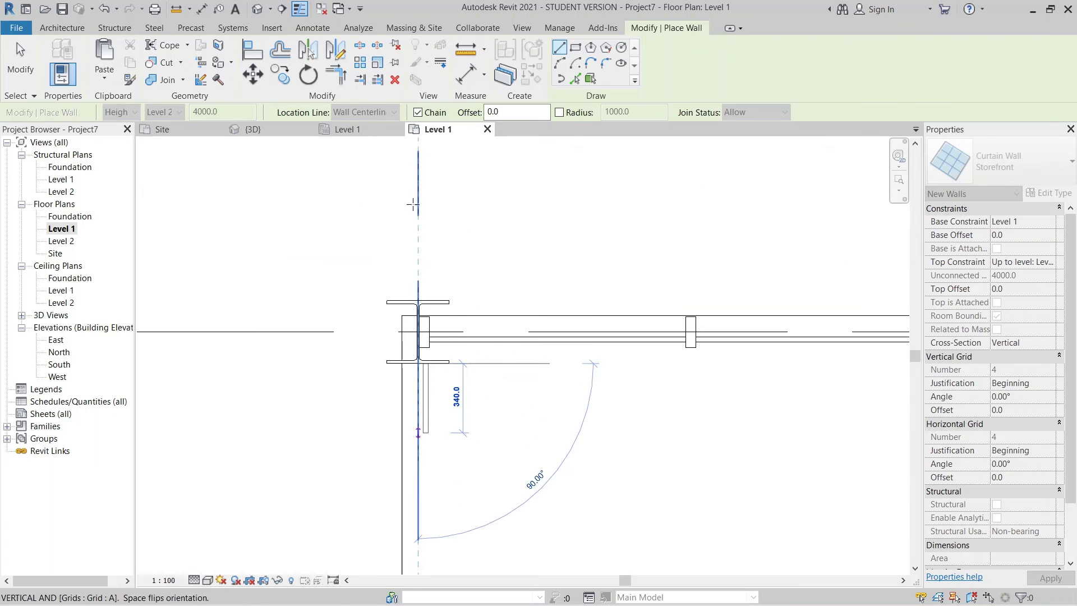
{"action": "middle_click_drag", "start_coordinate": [413, 205], "coordinate": [413, 128]}
{"action": "scroll", "coordinate": [430, 389], "scroll_direction": "down", "scroll_amount": 2}
{"action": "middle_click_drag", "start_coordinate": [431, 394], "coordinate": [434, 153]}
{"action": "middle_click_drag", "start_coordinate": [454, 365], "coordinate": [450, 131]}
{"action": "scroll", "coordinate": [446, 318], "scroll_direction": "up", "scroll_amount": 1}
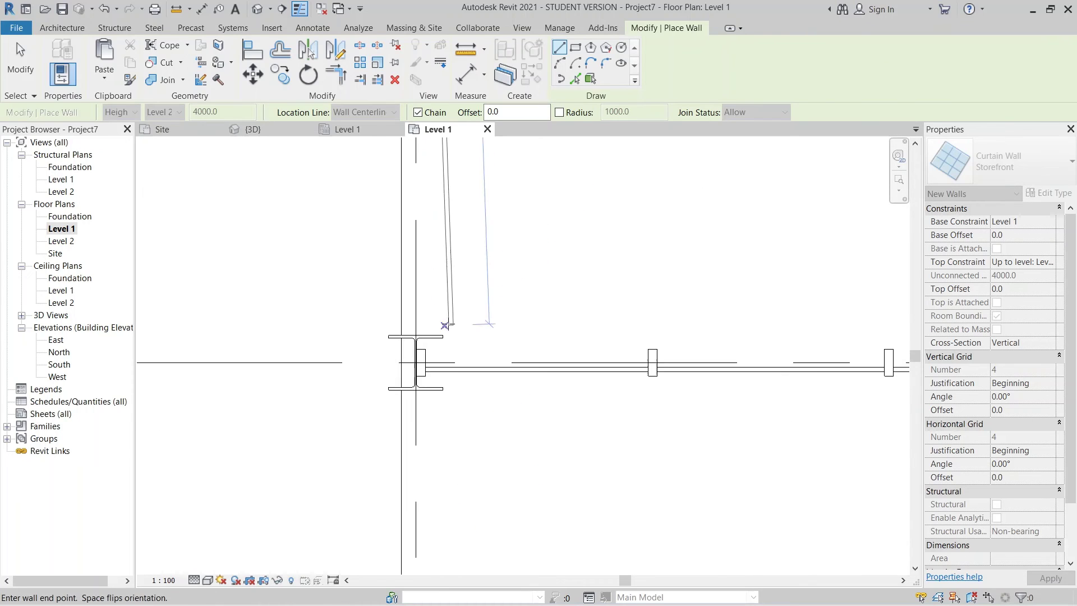
{"action": "scroll", "coordinate": [445, 326], "scroll_direction": "up", "scroll_amount": 4}
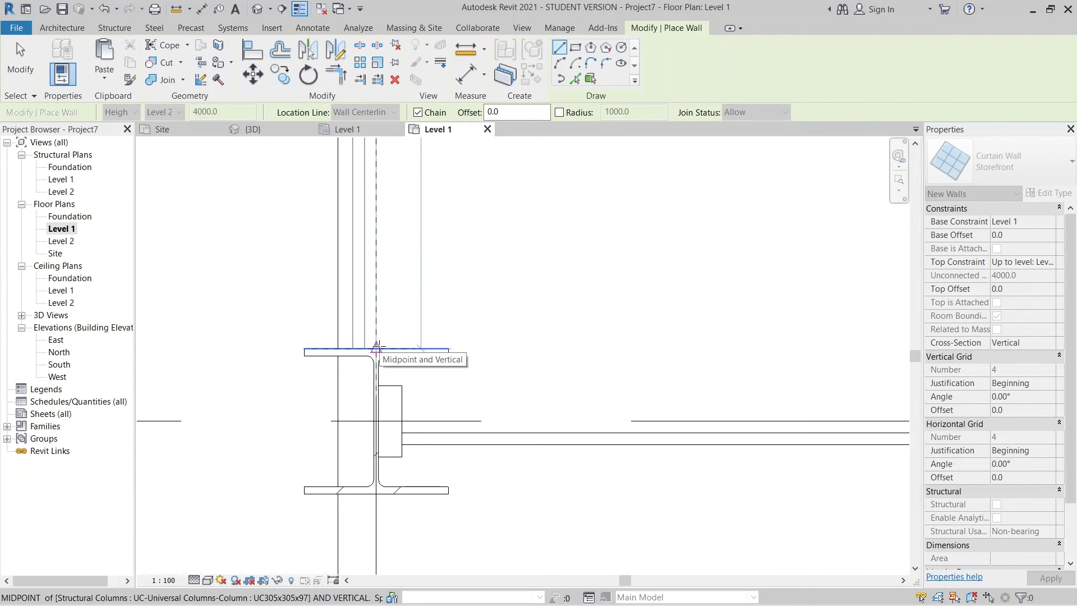
{"action": "left_click", "coordinate": [376, 348]}
{"action": "key", "text": "Escape"}
{"action": "key", "text": "Escape"}
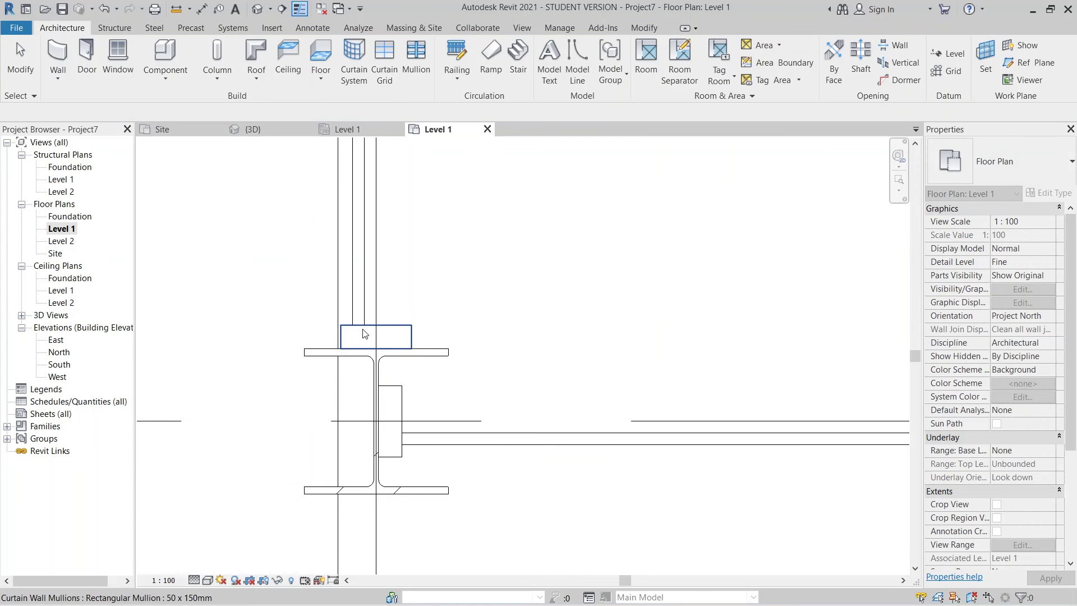
Copy the storefront wall on grid A horizontally to grid D, between grids 1 and 2.
{"action": "left_click", "coordinate": [365, 334]}
{"action": "scroll", "coordinate": [583, 415], "scroll_direction": "down", "scroll_amount": 6}
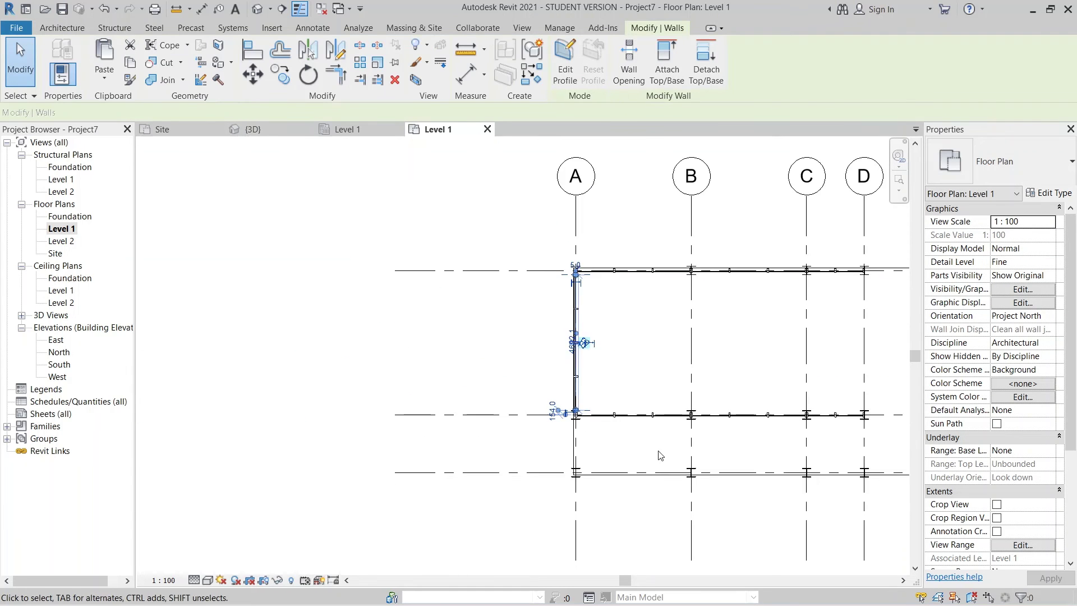
{"action": "scroll", "coordinate": [507, 512], "scroll_direction": "down", "scroll_amount": 2}
{"action": "key", "text": "m"}
{"action": "key", "text": "v"}
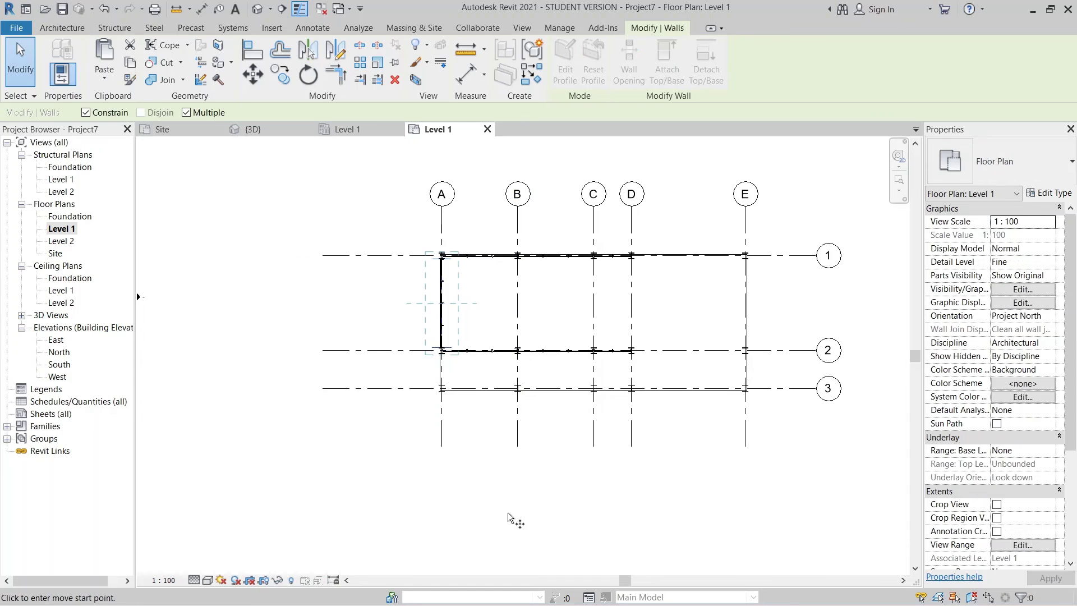
{"action": "key", "text": "c"}
{"action": "key", "text": "o"}
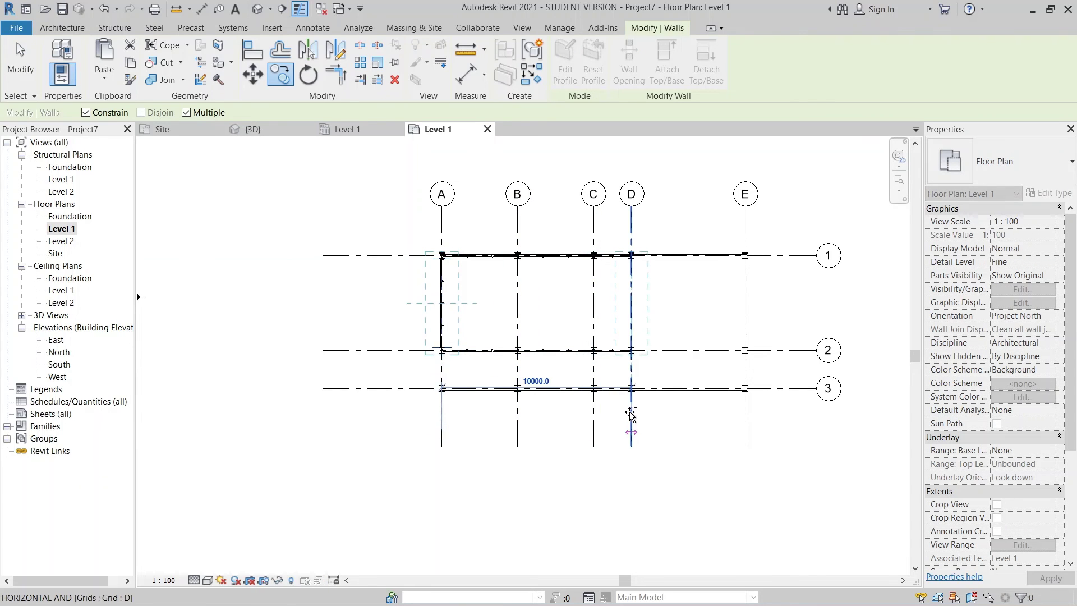
{"action": "key", "text": "Escape"}
{"action": "key", "text": "Escape"}
{"action": "scroll", "coordinate": [708, 409], "scroll_direction": "up", "scroll_amount": 2}
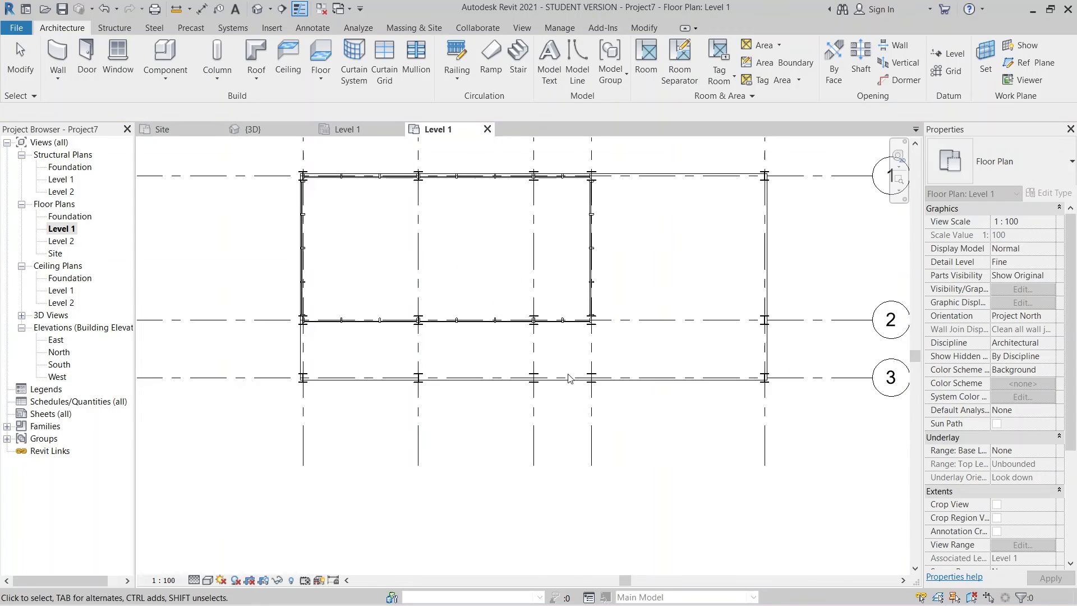
{"action": "middle_click_drag", "start_coordinate": [569, 379], "coordinate": [548, 451]}
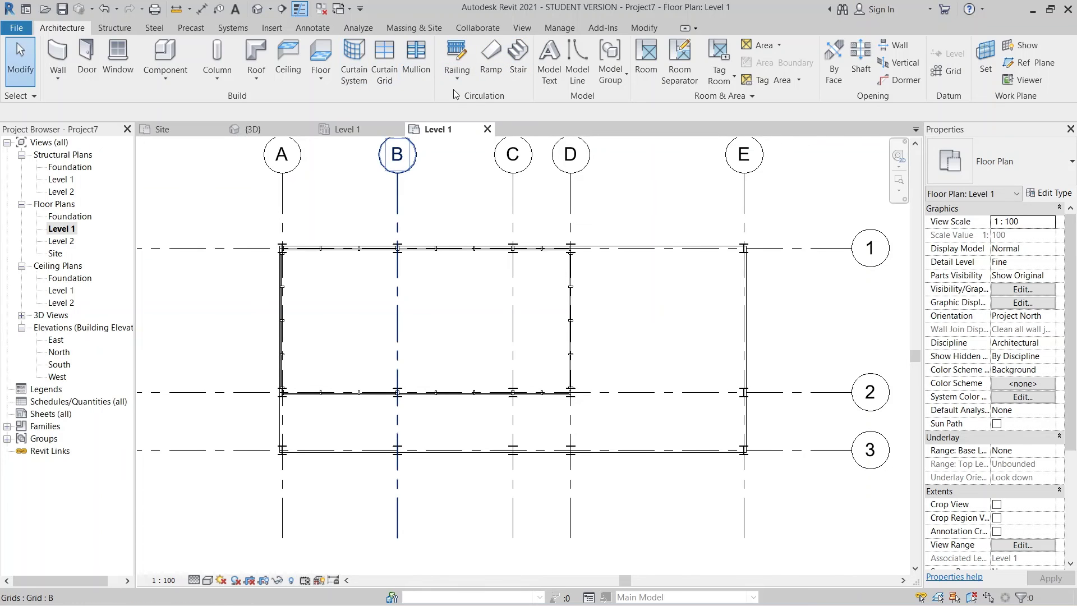
Start a railing path on Level 1 with a line just inside grid E, spanning between the grid 2 and grid 3 columns.
{"action": "left_click", "coordinate": [456, 56]}
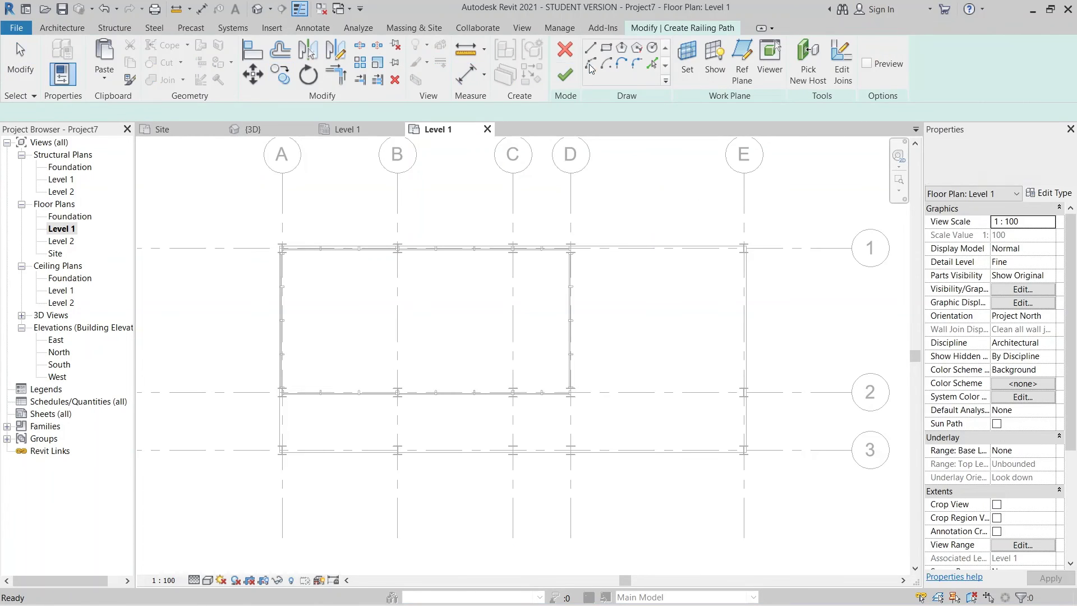
{"action": "scroll", "coordinate": [818, 384], "scroll_direction": "up", "scroll_amount": 4}
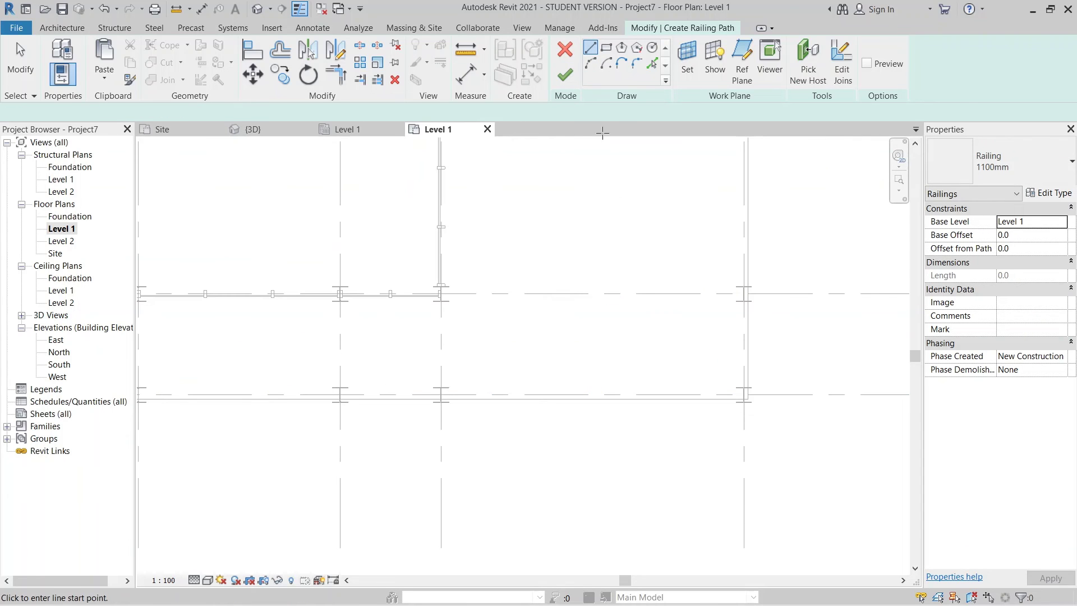
{"action": "scroll", "coordinate": [726, 320], "scroll_direction": "up", "scroll_amount": 2}
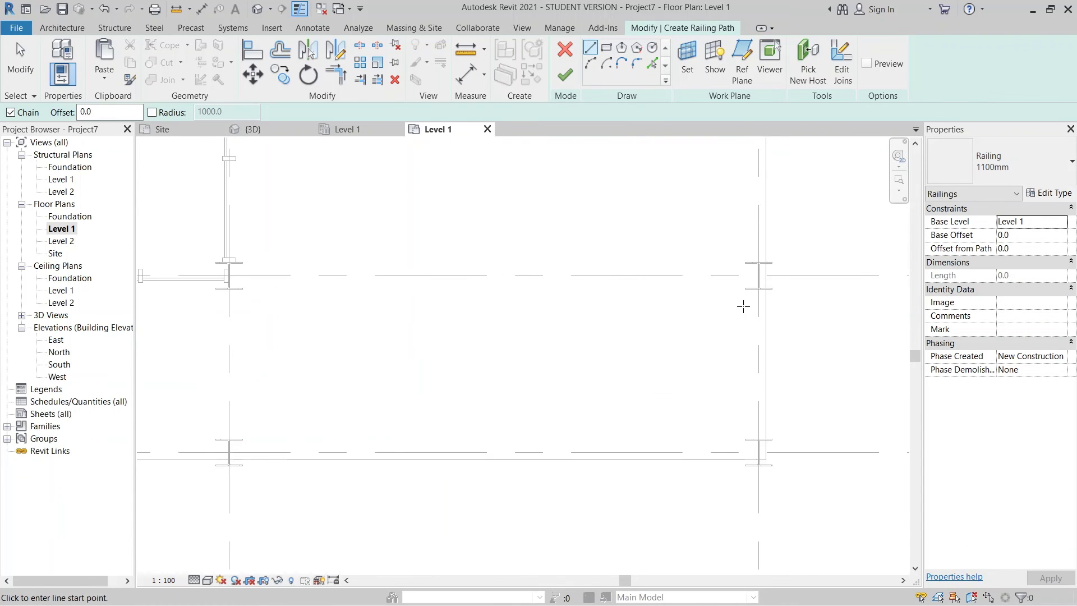
{"action": "left_click", "coordinate": [758, 303]}
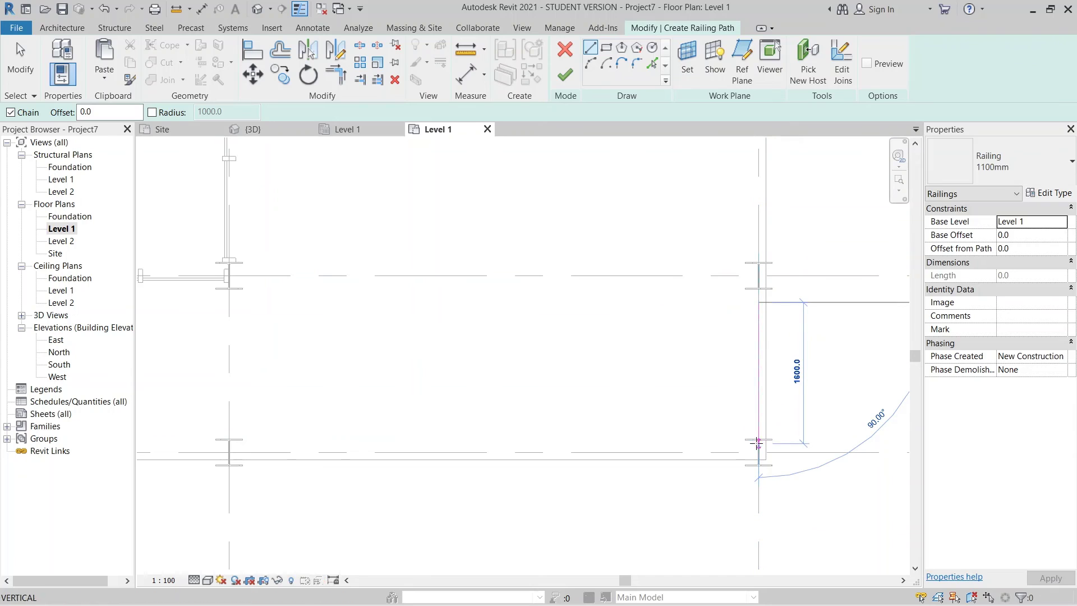
{"action": "key", "text": "Escape"}
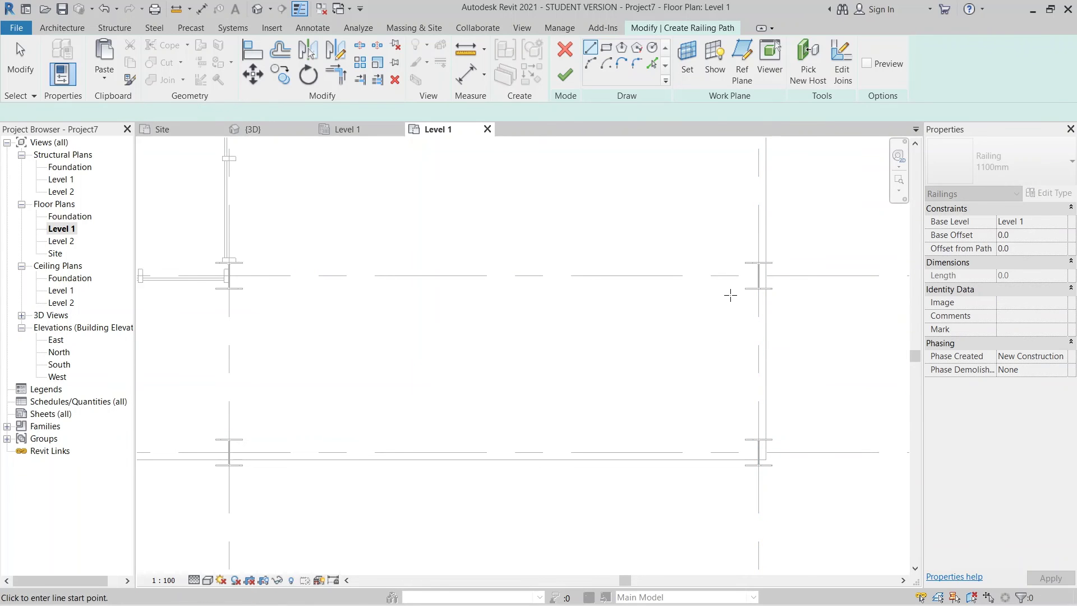
{"action": "left_click", "coordinate": [730, 292]}
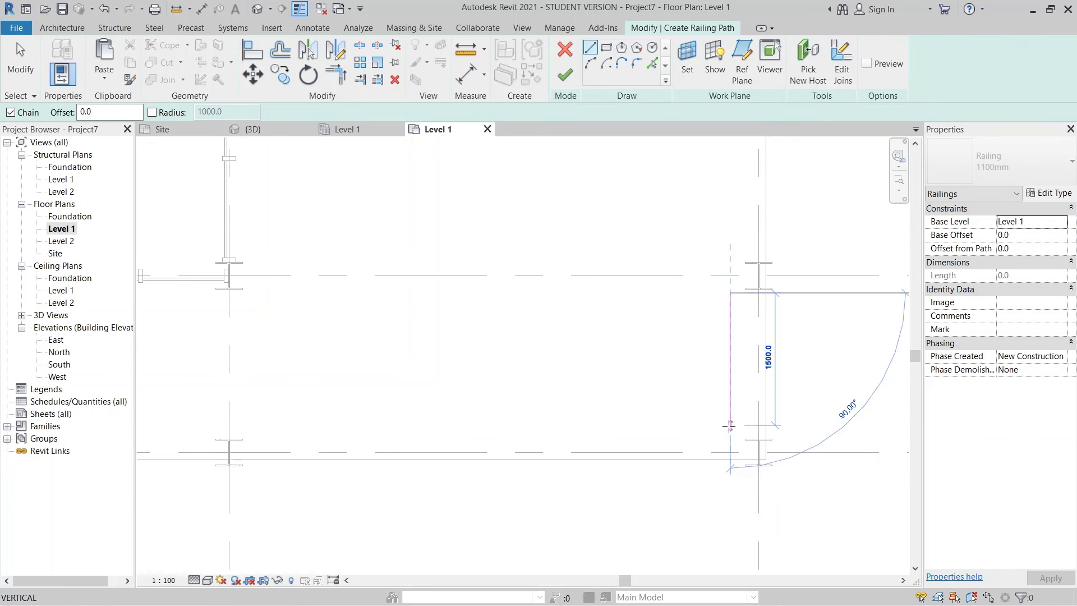
{"action": "scroll", "coordinate": [728, 426], "scroll_direction": "up", "scroll_amount": 2}
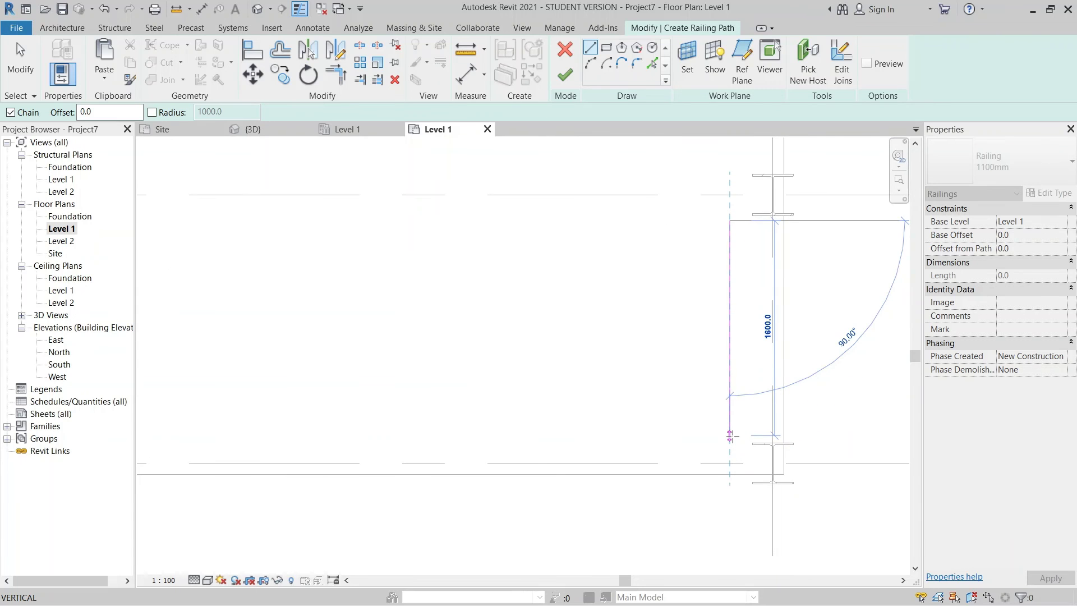
{"action": "left_click", "coordinate": [731, 437]}
Continue the railing path along the inside of grid 3 to grid A and up to the grid 2 column, and finish the railing.
{"action": "scroll", "coordinate": [618, 432], "scroll_direction": "down", "scroll_amount": 3}
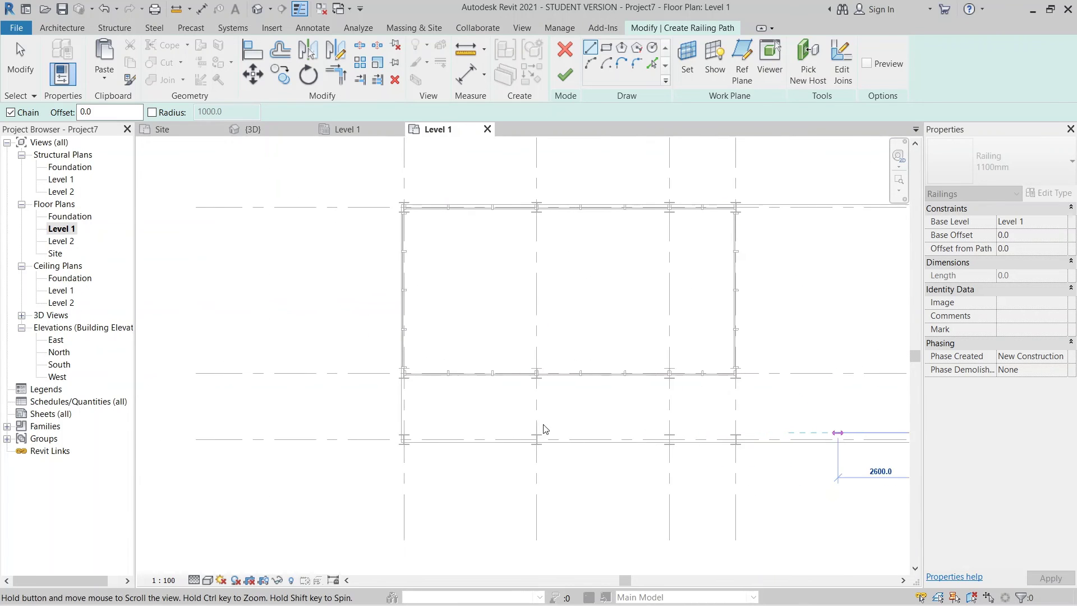
{"action": "scroll", "coordinate": [449, 431], "scroll_direction": "up", "scroll_amount": 6}
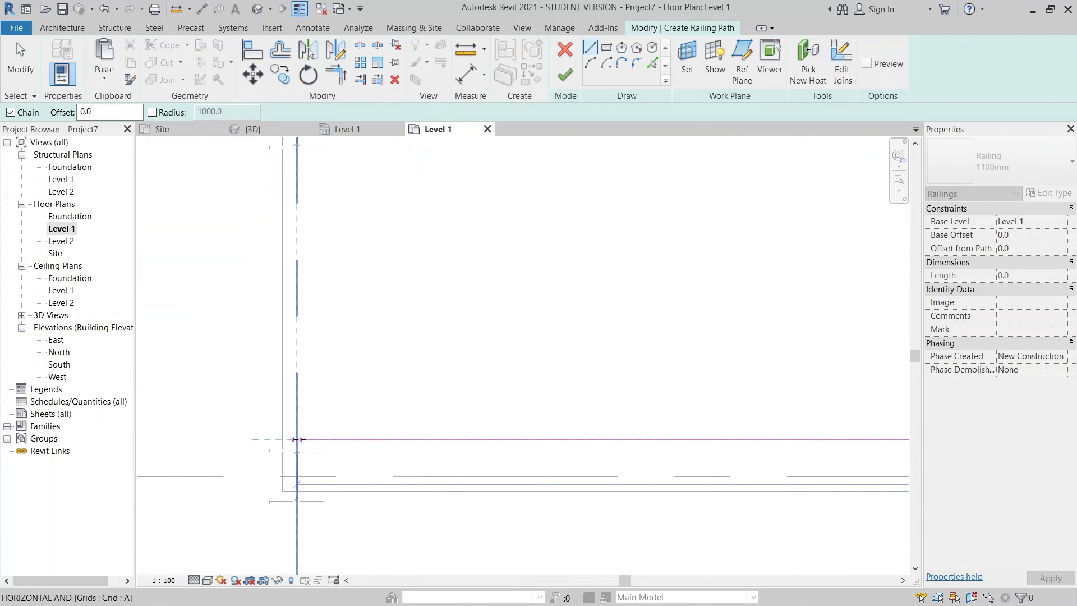
{"action": "left_click", "coordinate": [296, 408]}
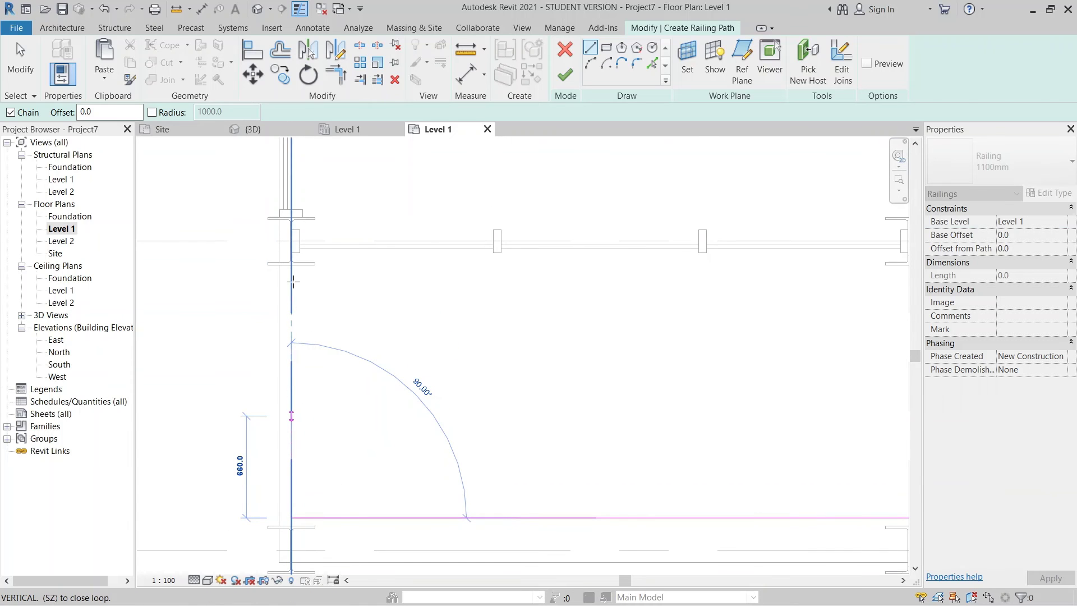
{"action": "left_click", "coordinate": [292, 275]}
{"action": "key", "text": "Escape"}
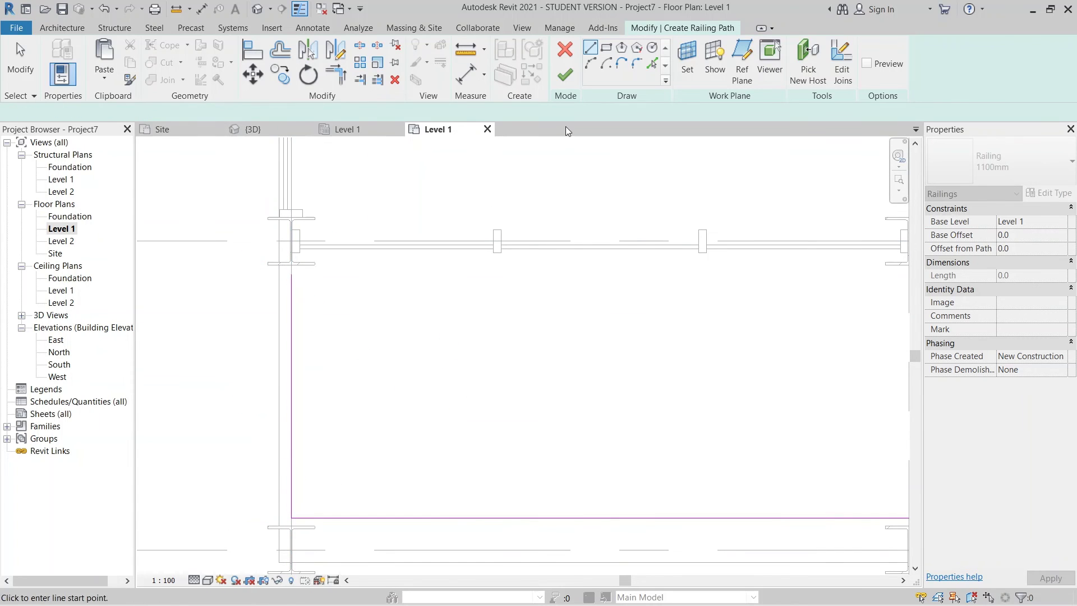
{"action": "key", "text": "Escape"}
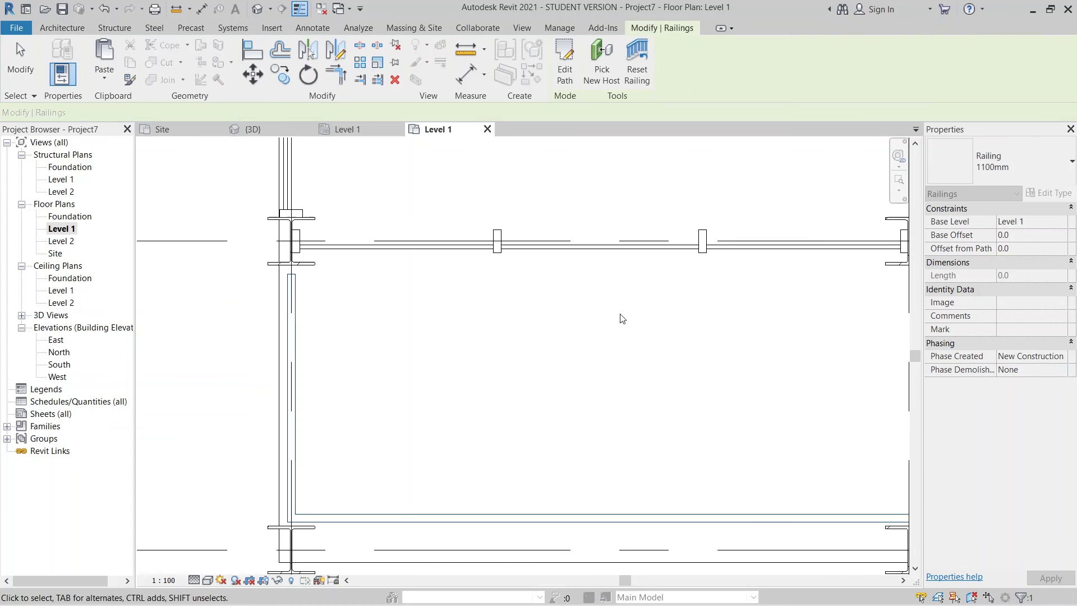
Change the new railing's type to 900mm Pipe.
{"action": "left_click", "coordinate": [1054, 170]}
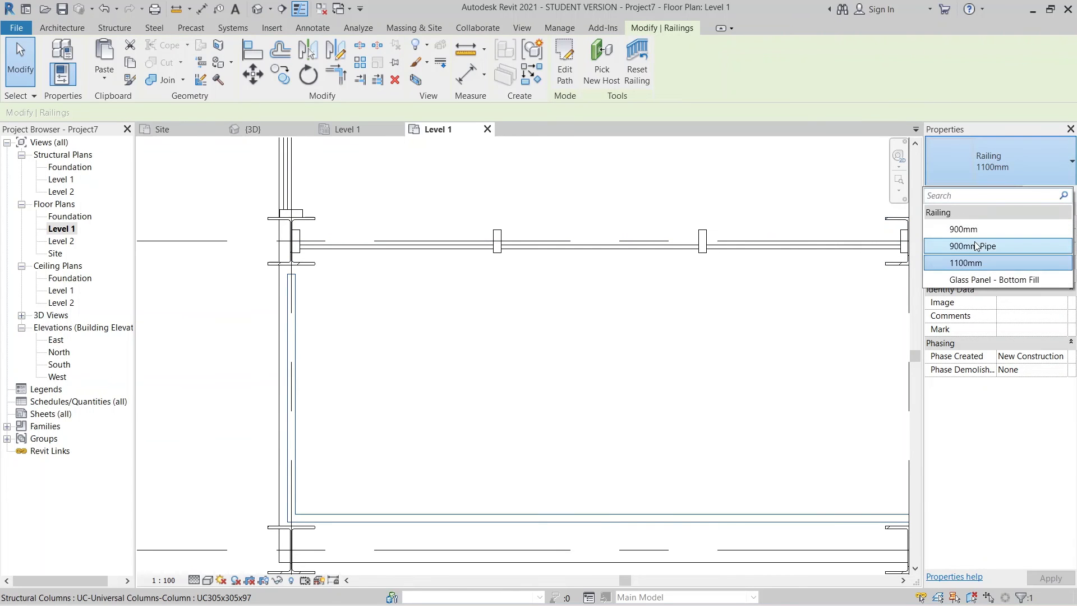
{"action": "left_click", "coordinate": [993, 256]}
{"action": "middle_click_drag", "start_coordinate": [672, 383], "coordinate": [577, 337]}
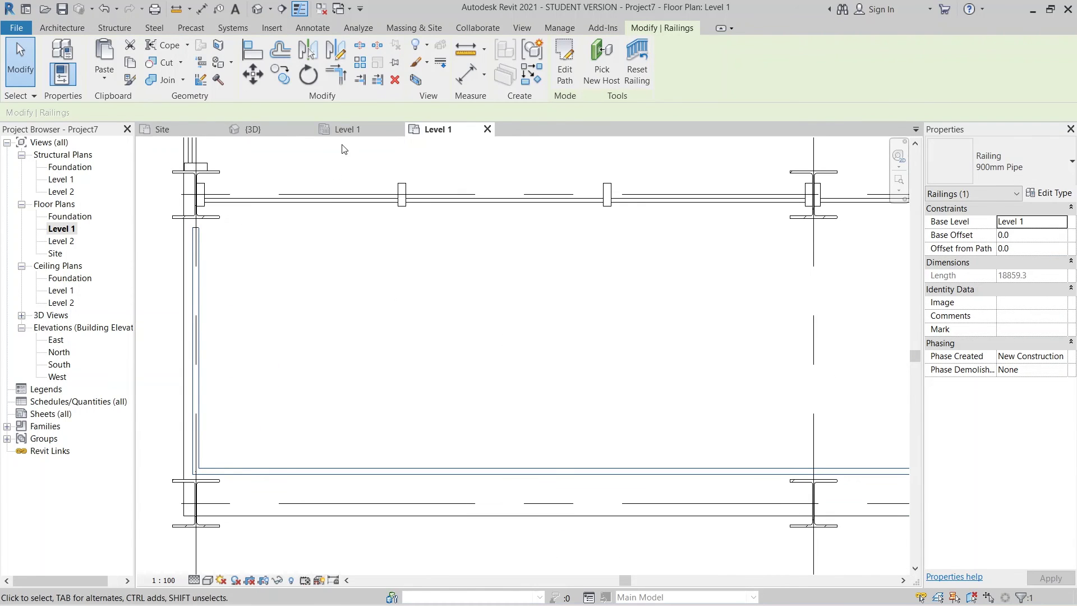
Turn on shadows in the 3D view and look over the building with its railing.
{"action": "left_click", "coordinate": [253, 129]}
{"action": "middle_click_drag", "start_coordinate": [629, 443], "coordinate": [695, 494], "text": "shift"}
{"action": "key", "text": "Escape"}
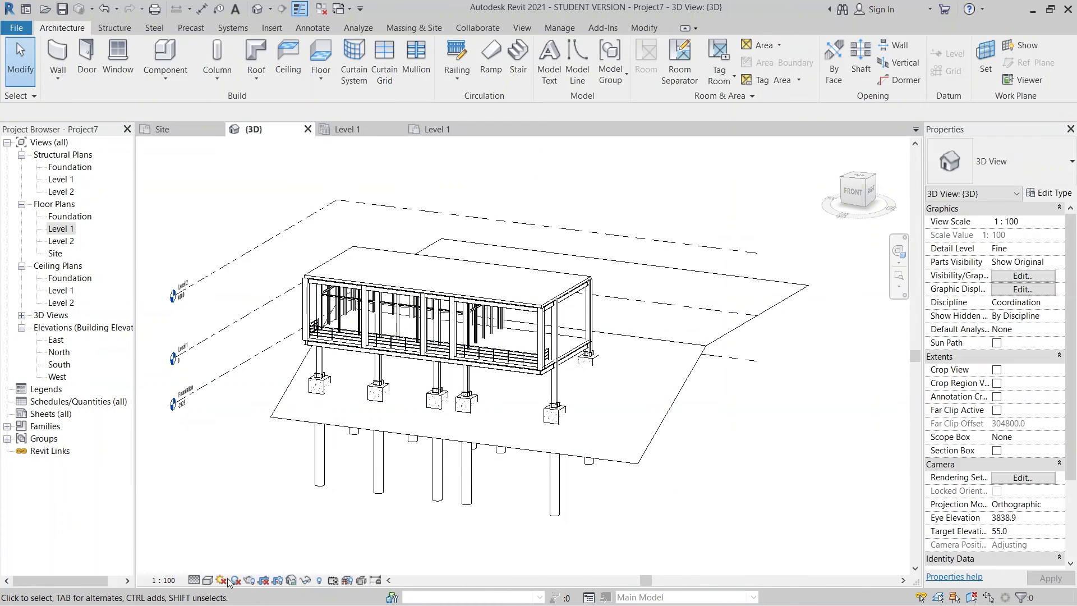
{"action": "left_click", "coordinate": [234, 581]}
{"action": "scroll", "coordinate": [385, 519], "scroll_direction": "up", "scroll_amount": 3}
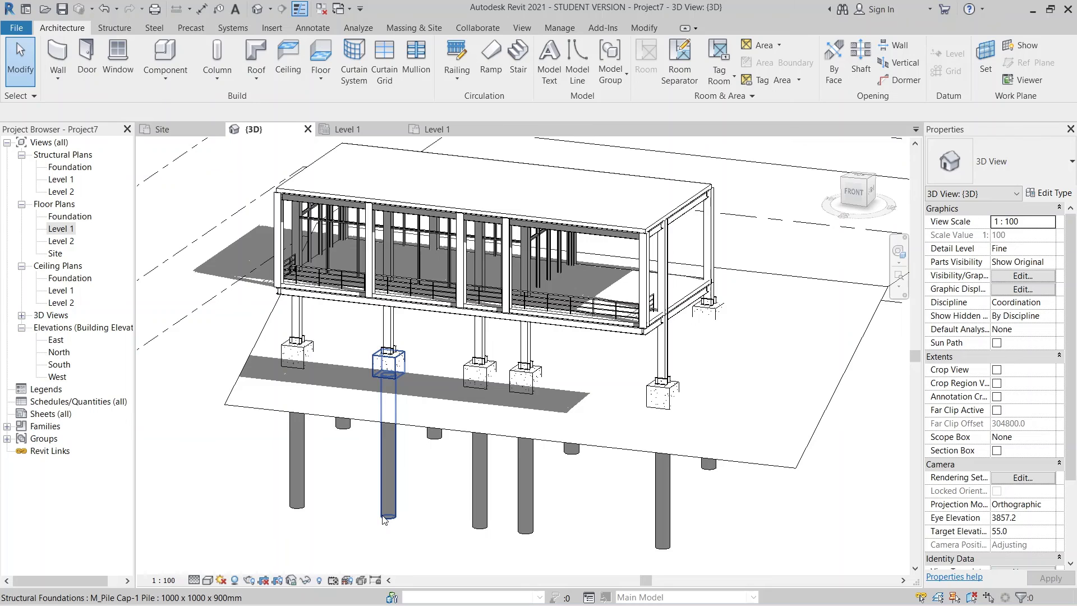
{"action": "middle_click_drag", "start_coordinate": [384, 519], "coordinate": [494, 242], "text": "shift"}
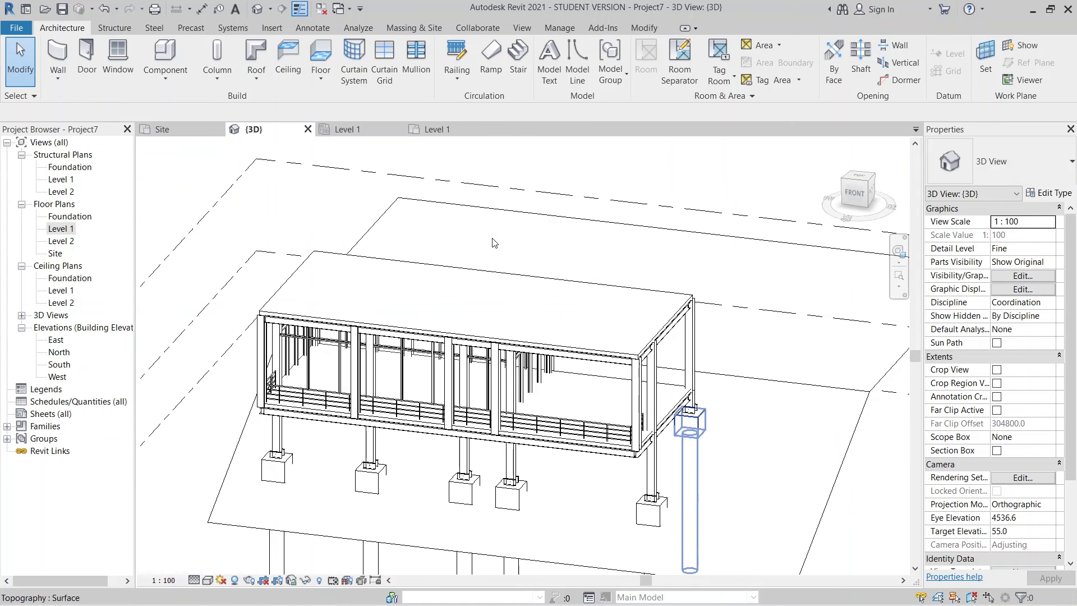
{"action": "middle_click_drag", "start_coordinate": [701, 429], "coordinate": [679, 339]}
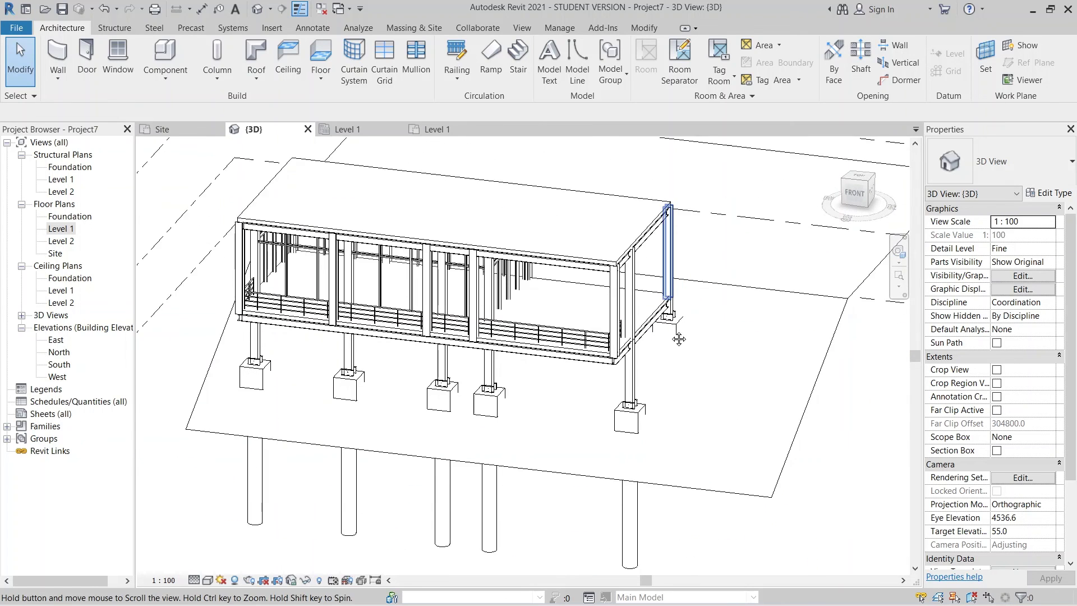
In the Site plan, place three Scarlet Oak 12.5 m trees as site components along the topography's rear edge.
{"action": "left_click", "coordinate": [163, 129]}
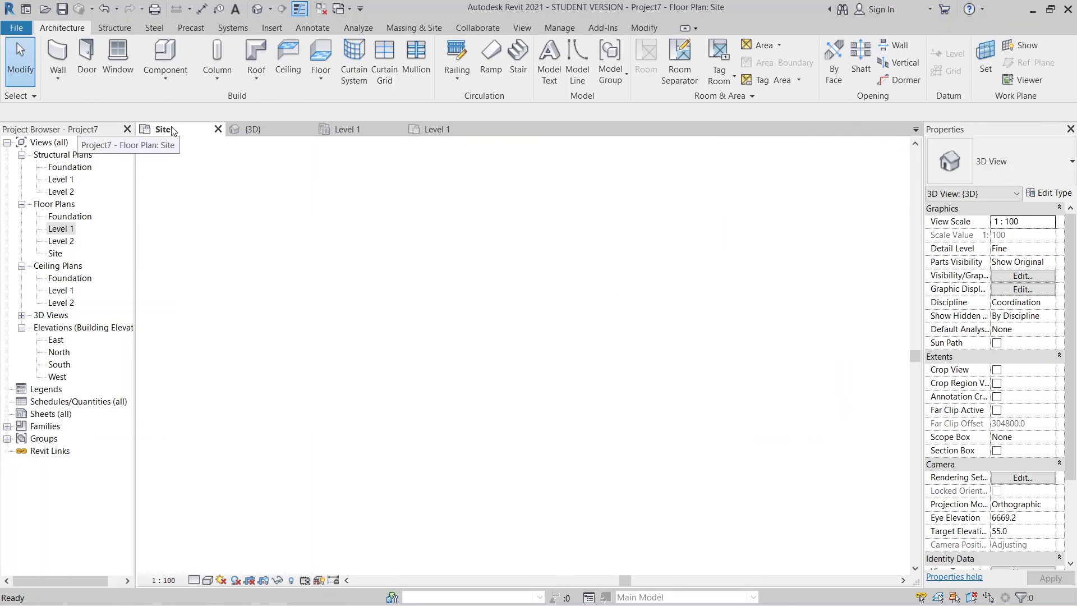
{"action": "middle_click_drag", "start_coordinate": [447, 166], "coordinate": [462, 187]}
{"action": "left_click", "coordinate": [414, 28]}
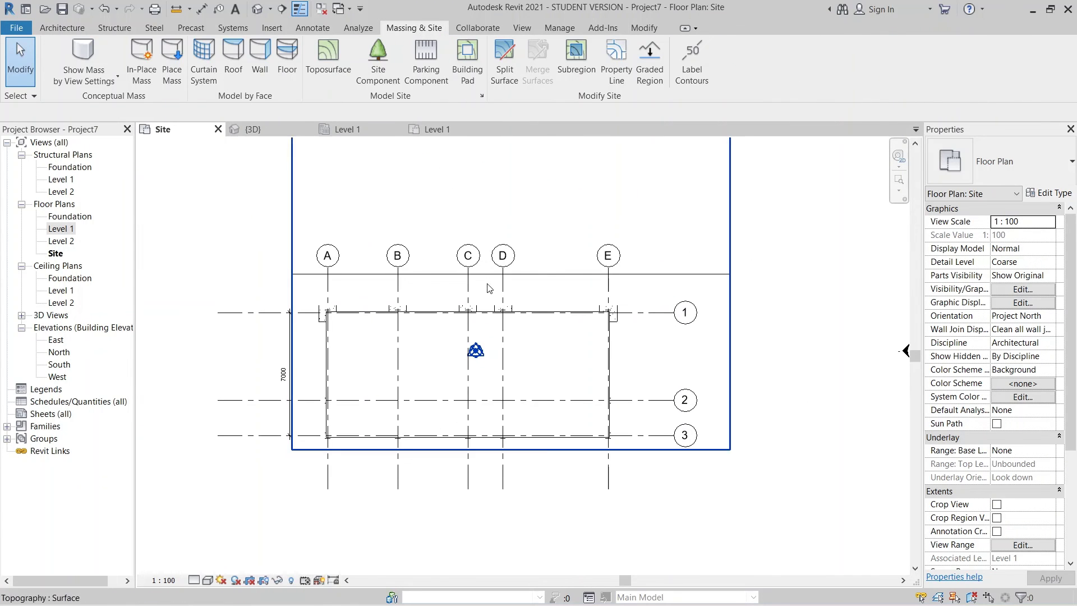
{"action": "scroll", "coordinate": [488, 288], "scroll_direction": "down", "scroll_amount": 3}
{"action": "left_click", "coordinate": [378, 56]}
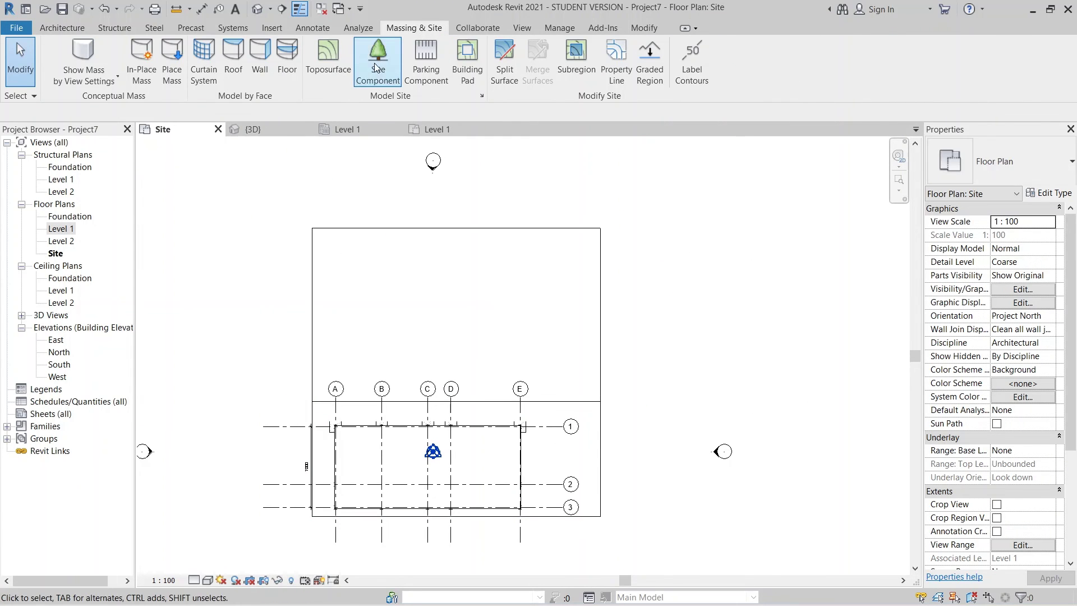
{"action": "left_click", "coordinate": [346, 264]}
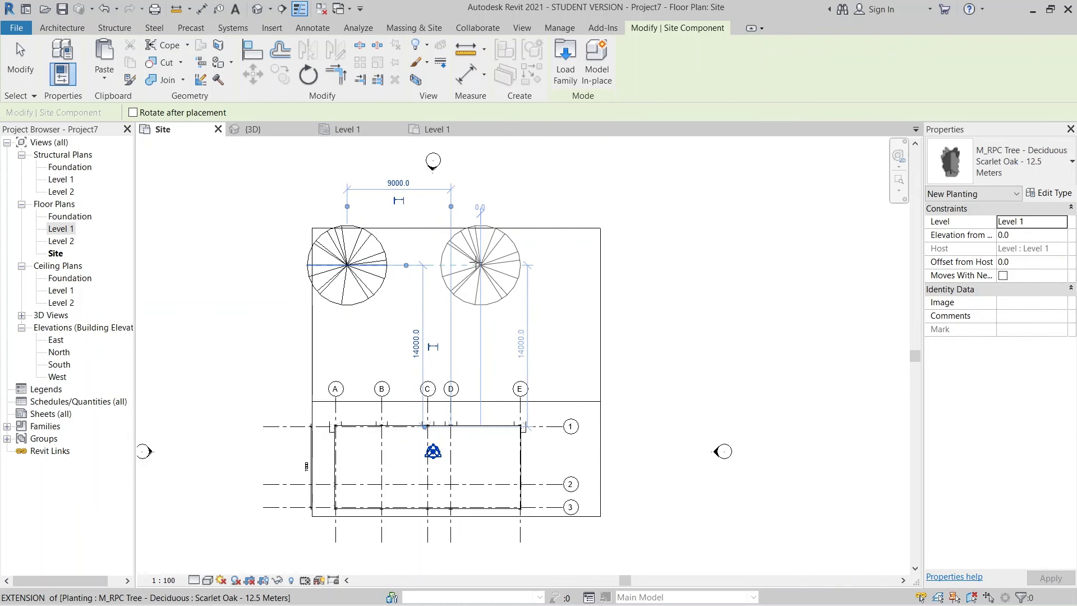
{"action": "left_click", "coordinate": [480, 263]}
{"action": "scroll", "coordinate": [539, 280], "scroll_direction": "up", "scroll_amount": 3}
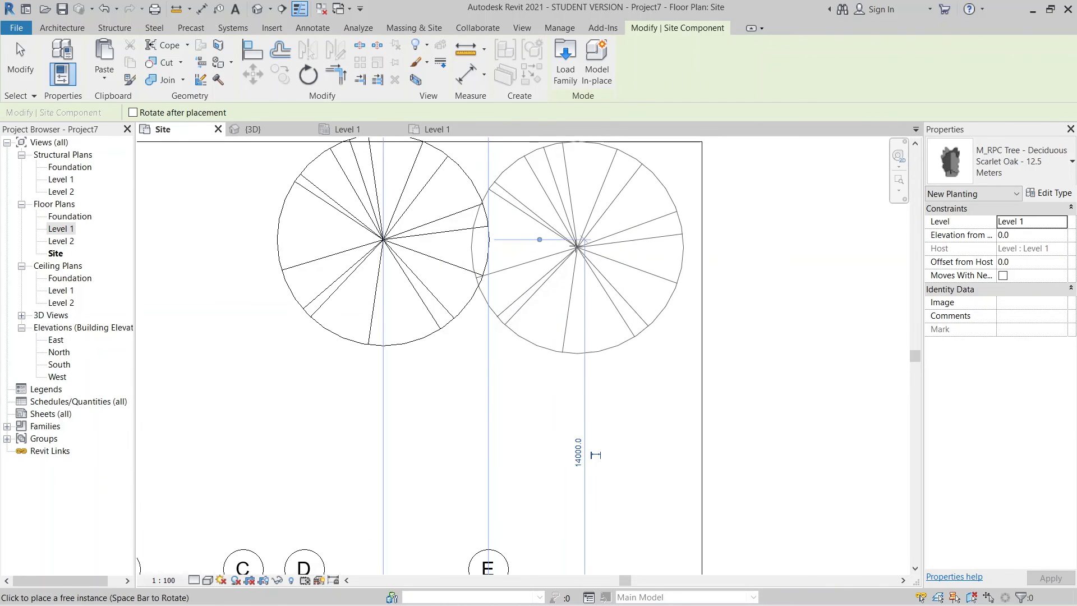
{"action": "left_click", "coordinate": [555, 263]}
Place a second row of four Scarlet Oak trees behind the building, from the topography's east side back to grid B.
{"action": "left_click", "coordinate": [576, 411]}
{"action": "left_click", "coordinate": [418, 423]}
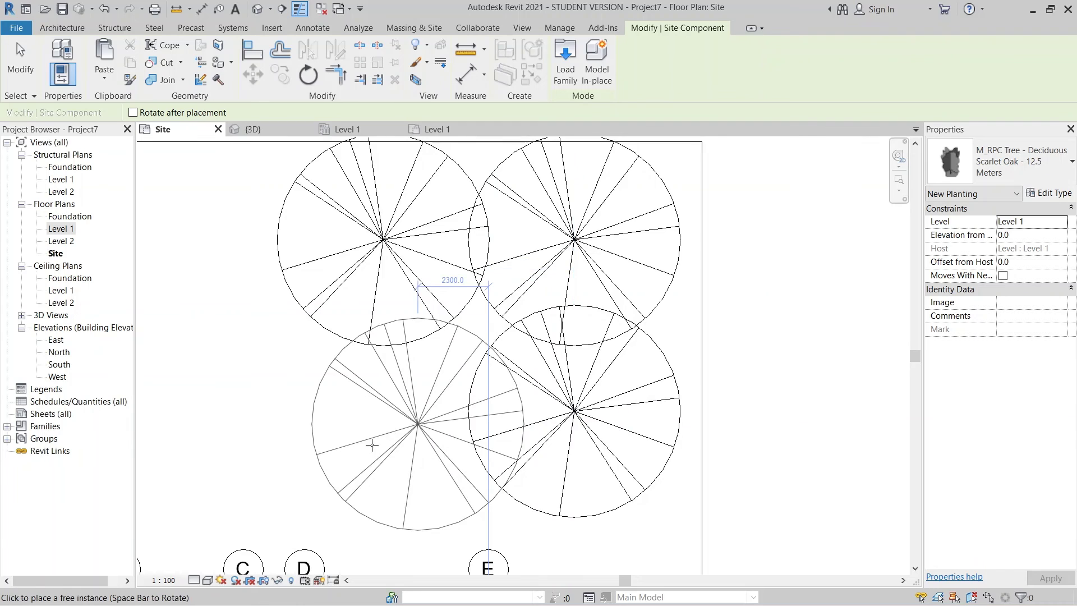
{"action": "scroll", "coordinate": [371, 447], "scroll_direction": "down", "scroll_amount": 1}
{"action": "middle_click_drag", "start_coordinate": [371, 447], "coordinate": [640, 425]}
{"action": "left_click", "coordinate": [559, 418]}
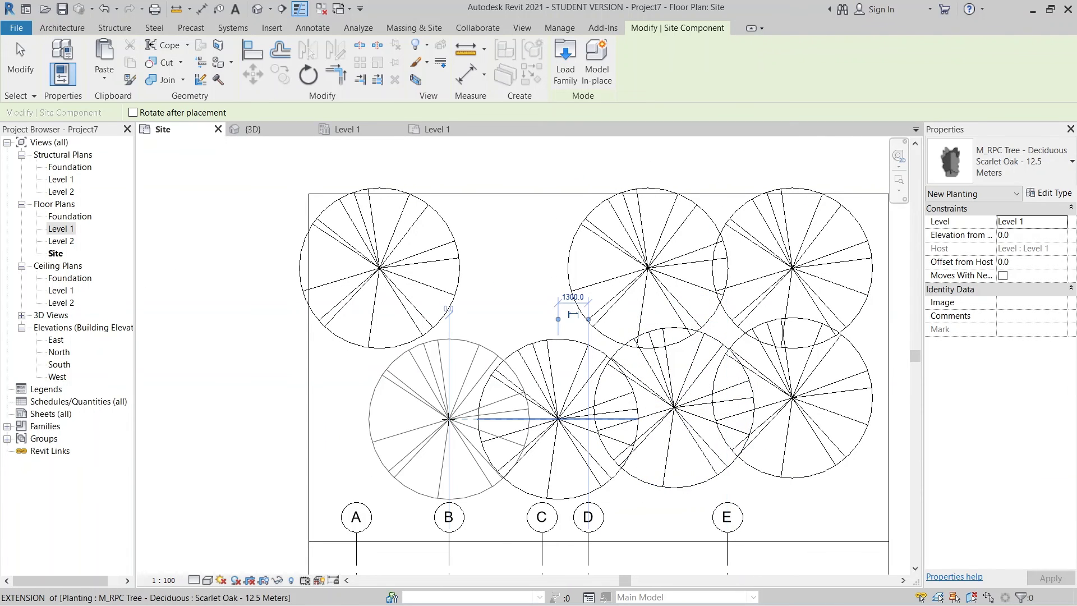
{"action": "left_click", "coordinate": [449, 418]}
Place a third row of Scarlet Oak trees just behind grid 1, from grid A to past grid E.
{"action": "middle_click_drag", "start_coordinate": [386, 421], "coordinate": [417, 302]}
{"action": "left_click", "coordinate": [387, 383]}
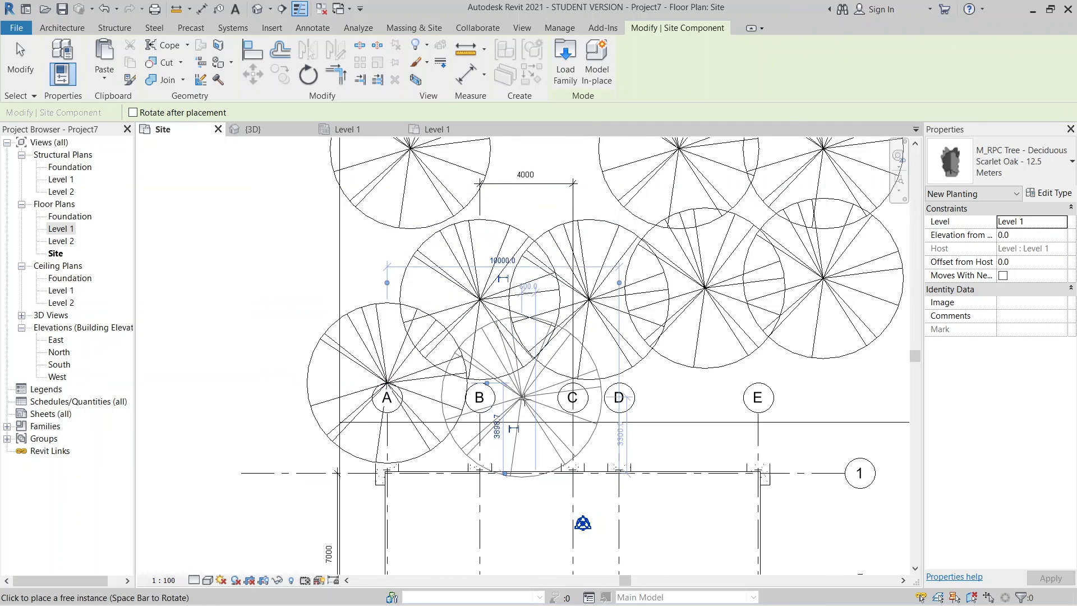
{"action": "left_click", "coordinate": [531, 398]}
{"action": "left_click", "coordinate": [671, 398]}
{"action": "middle_click_drag", "start_coordinate": [670, 398], "coordinate": [446, 419]}
{"action": "left_click", "coordinate": [587, 419]}
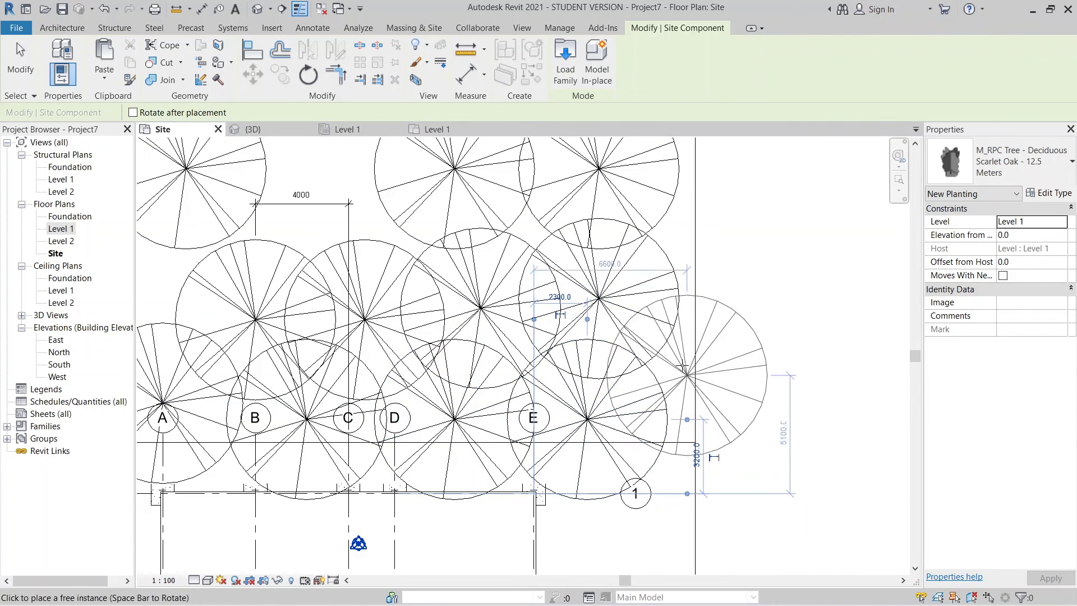
Fill the gaps with one Scarlet Oak near the topography's west edge and one in the rear row, and end placement.
{"action": "middle_click_drag", "start_coordinate": [375, 411], "coordinate": [631, 477]}
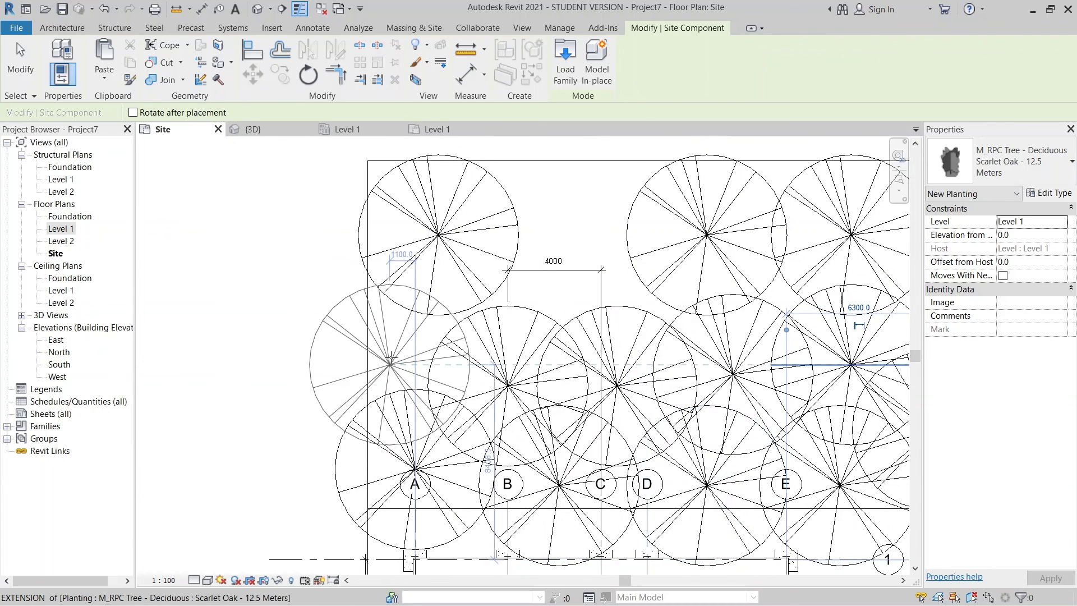
{"action": "left_click", "coordinate": [396, 354]}
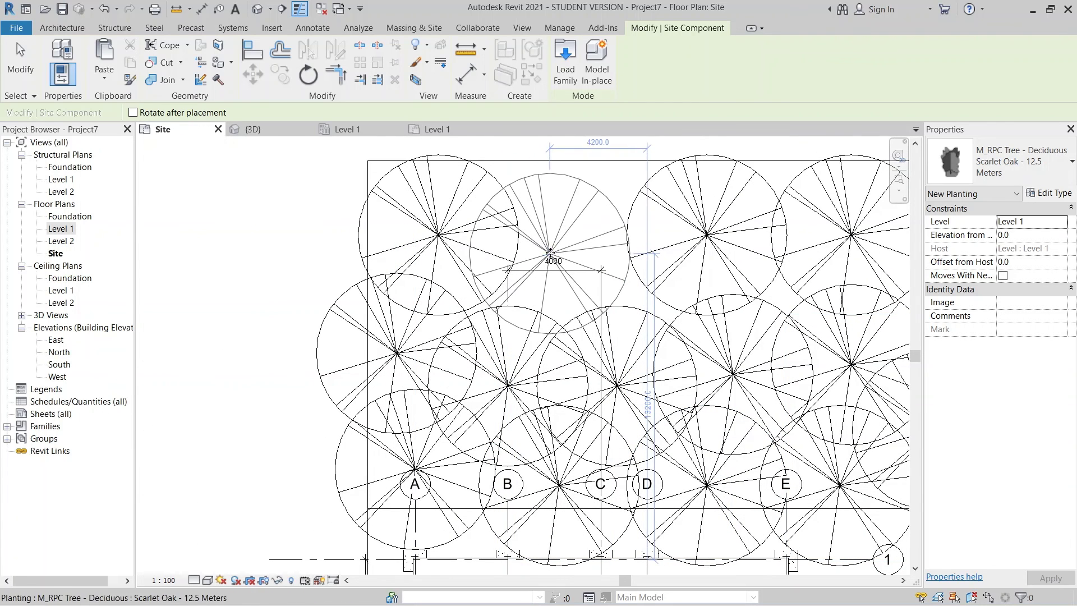
{"action": "left_click", "coordinate": [550, 253]}
{"action": "key", "text": "Escape"}
{"action": "key", "text": "Escape"}
Examine the building and planted trees in the 3D view, switching shadows off and on again to refresh them.
{"action": "left_click", "coordinate": [239, 134]}
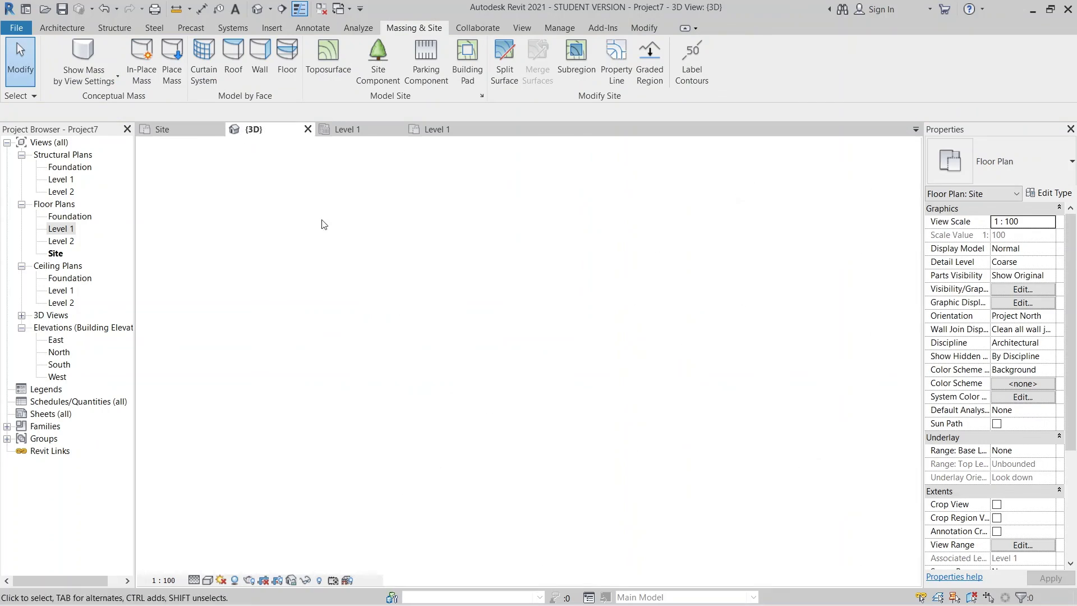
{"action": "scroll", "coordinate": [493, 315], "scroll_direction": "down", "scroll_amount": 3}
{"action": "middle_click_drag", "start_coordinate": [654, 384], "coordinate": [519, 505], "text": "shift"}
{"action": "scroll", "coordinate": [520, 505], "scroll_direction": "up", "scroll_amount": 2}
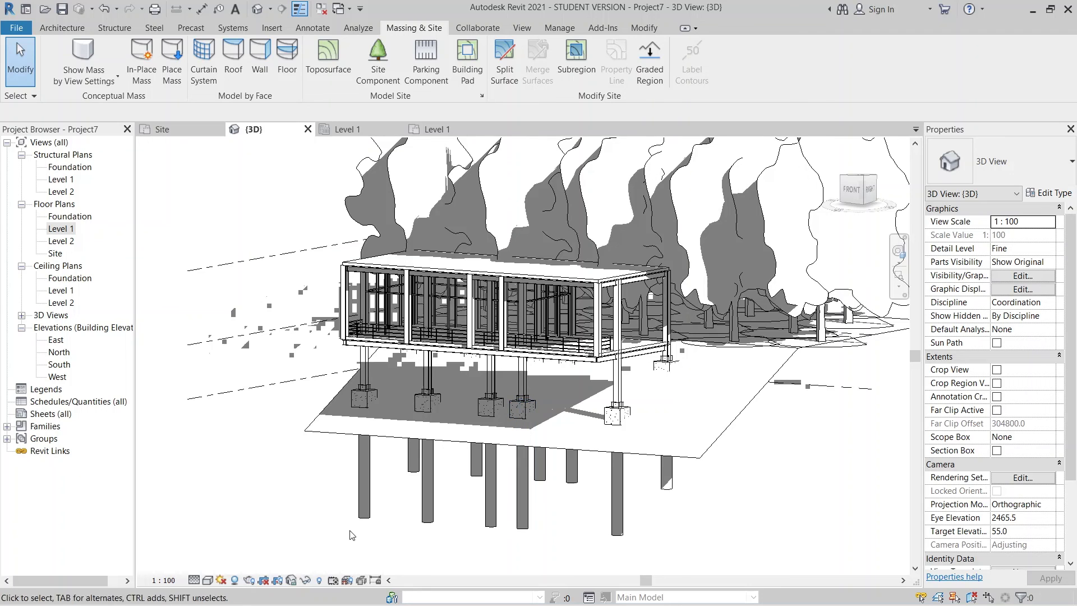
{"action": "left_click", "coordinate": [236, 584]}
{"action": "left_click", "coordinate": [236, 583]}
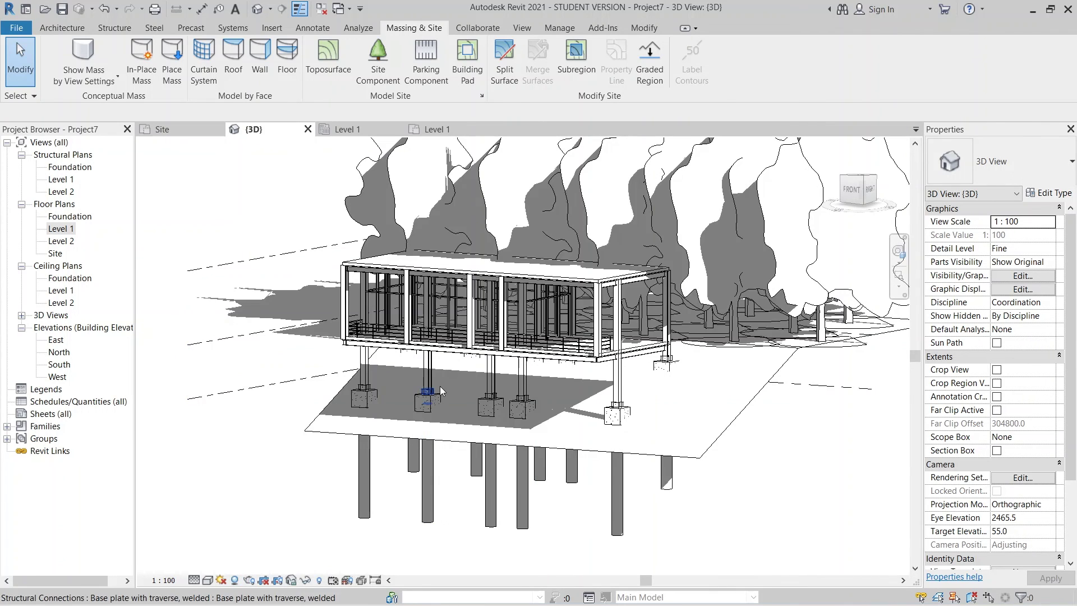
{"action": "scroll", "coordinate": [368, 236], "scroll_direction": "up", "scroll_amount": 2}
{"action": "middle_click_drag", "start_coordinate": [349, 365], "coordinate": [413, 312]}
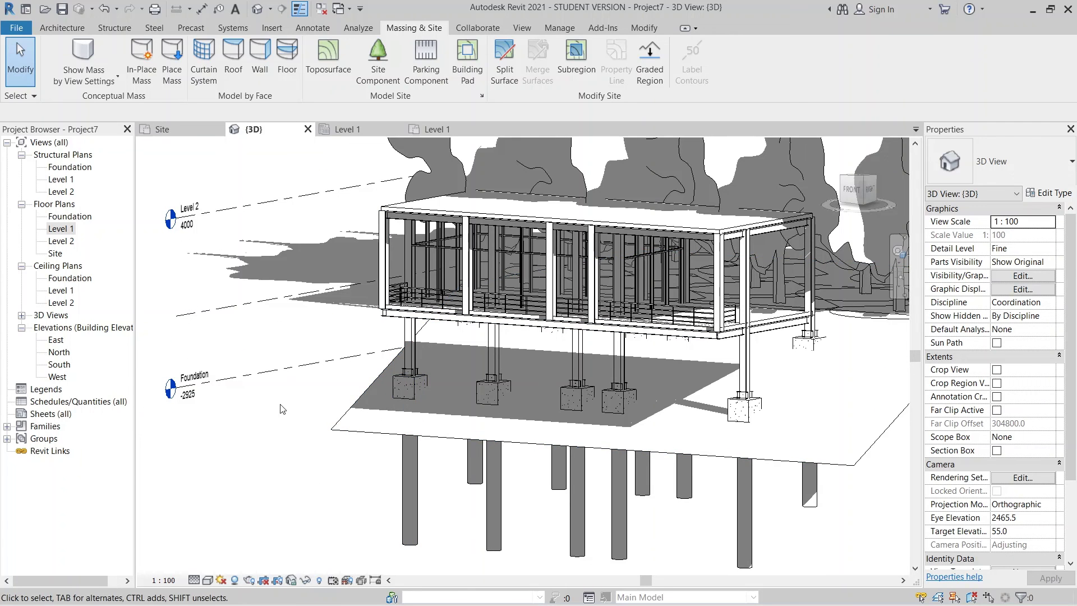
{"action": "middle_click_drag", "start_coordinate": [282, 409], "coordinate": [630, 507], "text": "shift"}
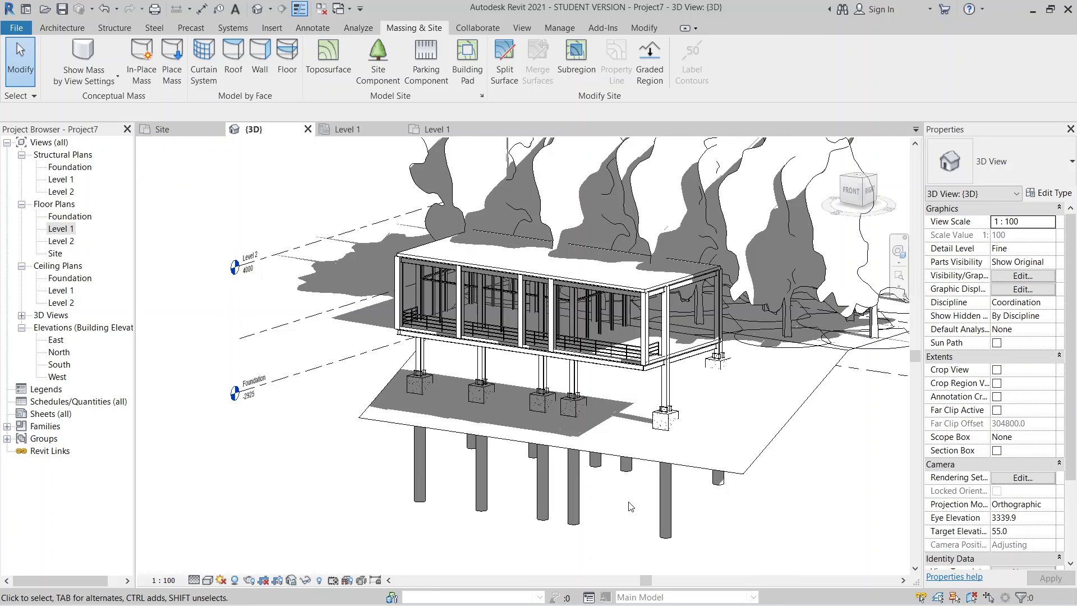
{"action": "middle_click_drag", "start_coordinate": [630, 507], "coordinate": [585, 504]}
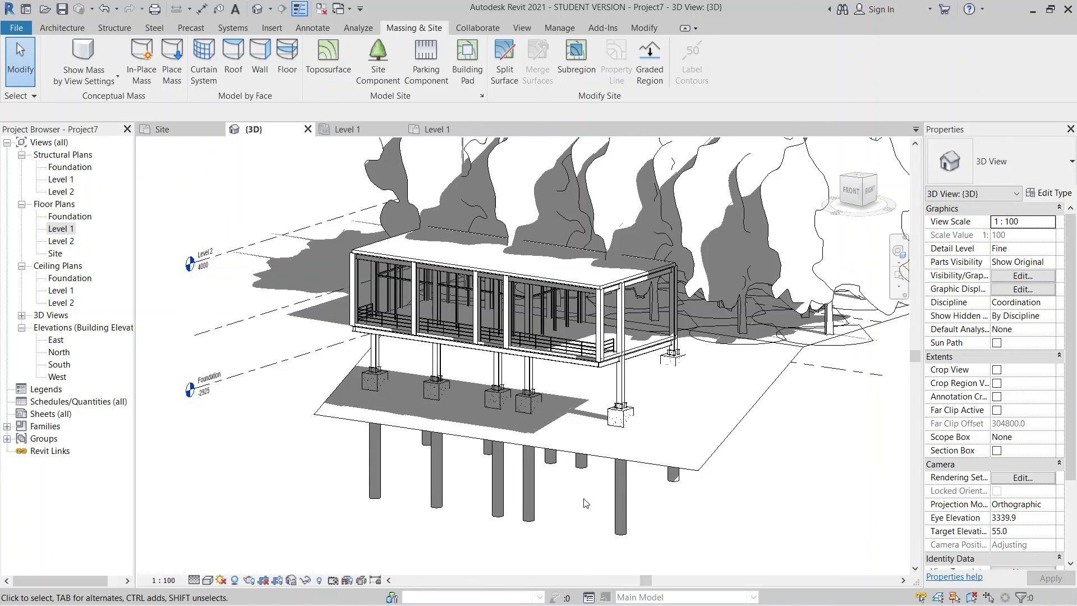